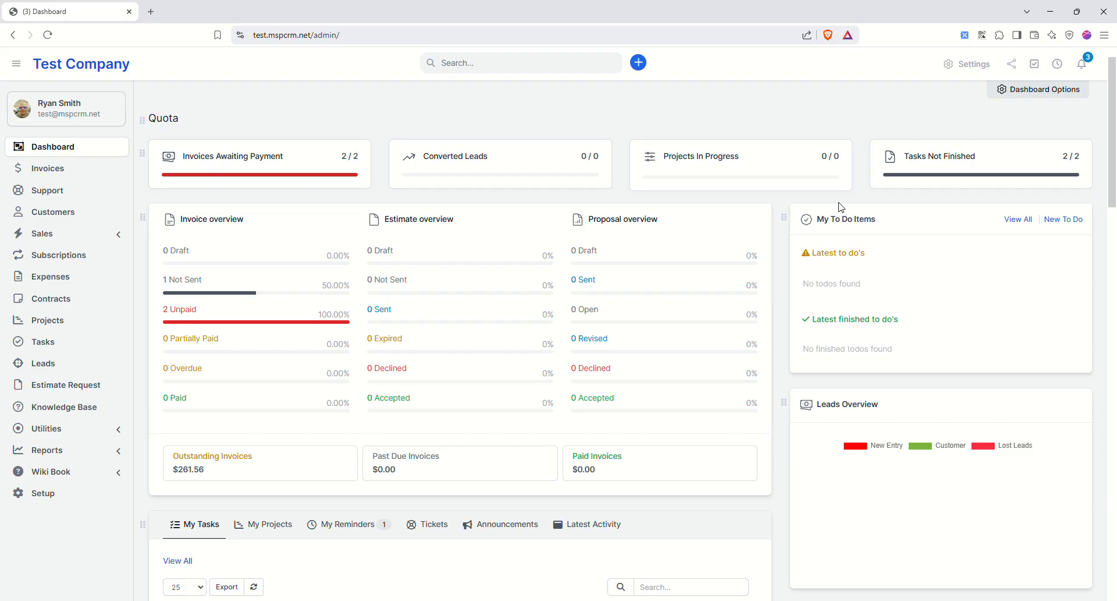
# - Turn on the My Projects and My Reminders widgets on the dashboard
pyautogui.scroll(-3, 580, 386)
pyautogui.scroll(-2, 581, 364)
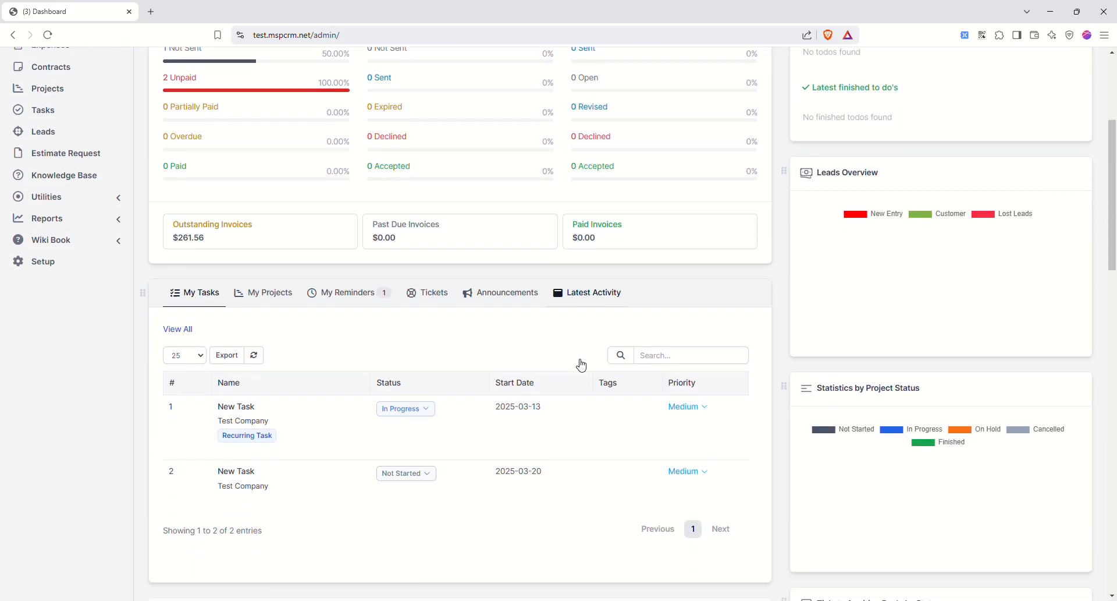
pyautogui.click(258, 231)
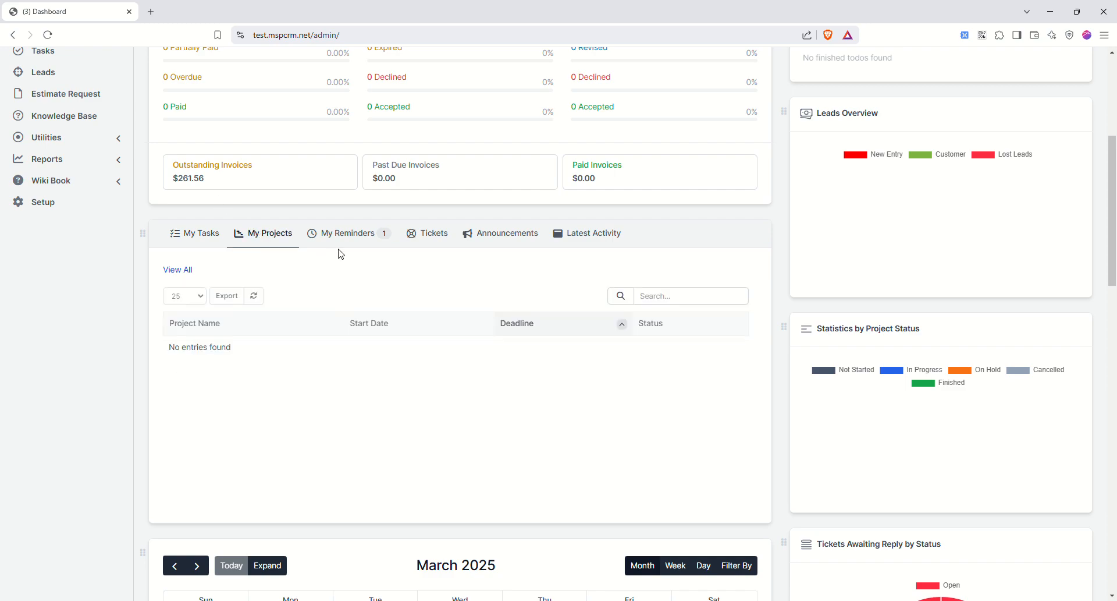
pyautogui.click(388, 255)
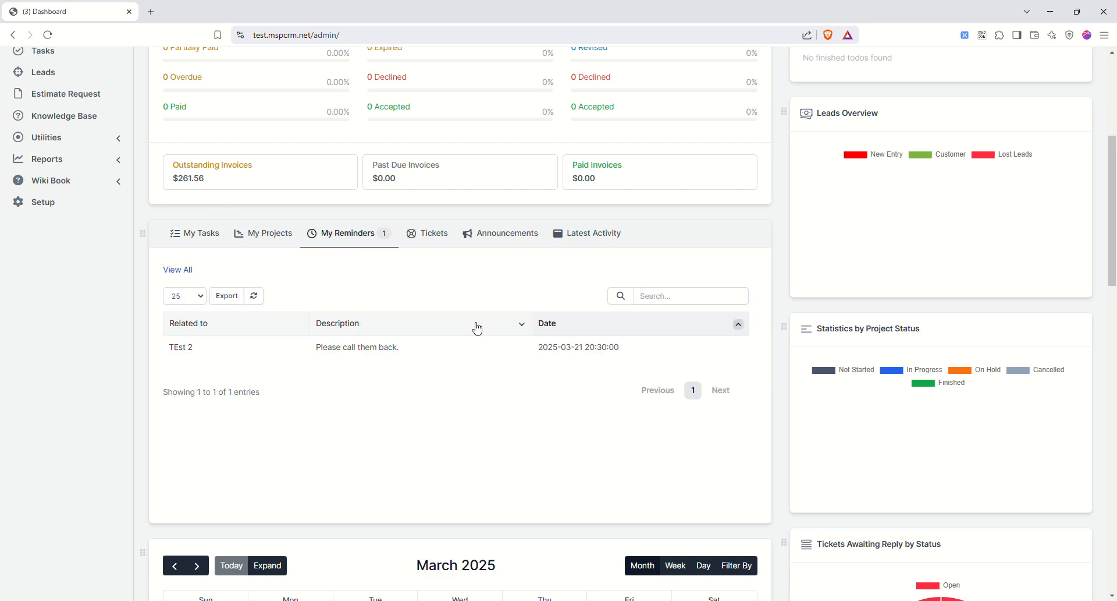
pyautogui.scroll(-7, 582, 350)
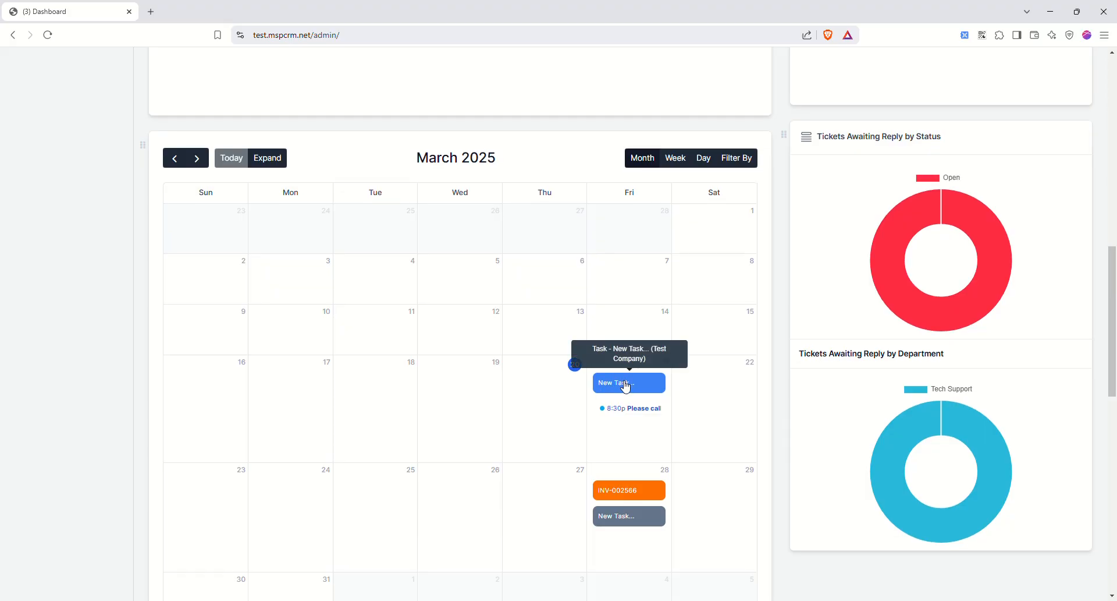
pyautogui.scroll(-2, 690, 418)
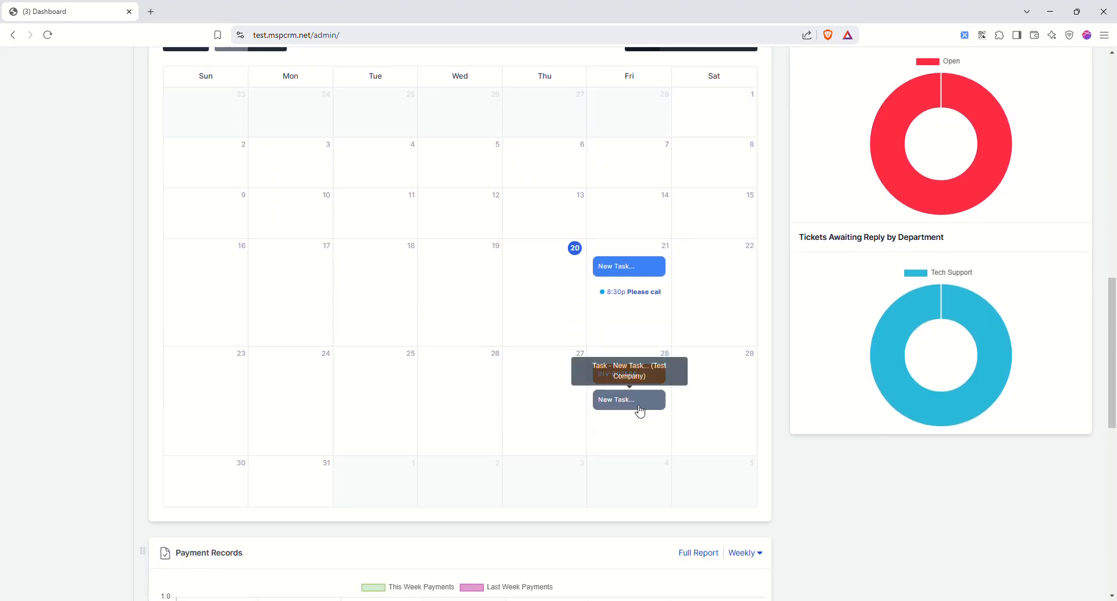
pyautogui.scroll(5, 680, 401)
pyautogui.scroll(9, 684, 398)
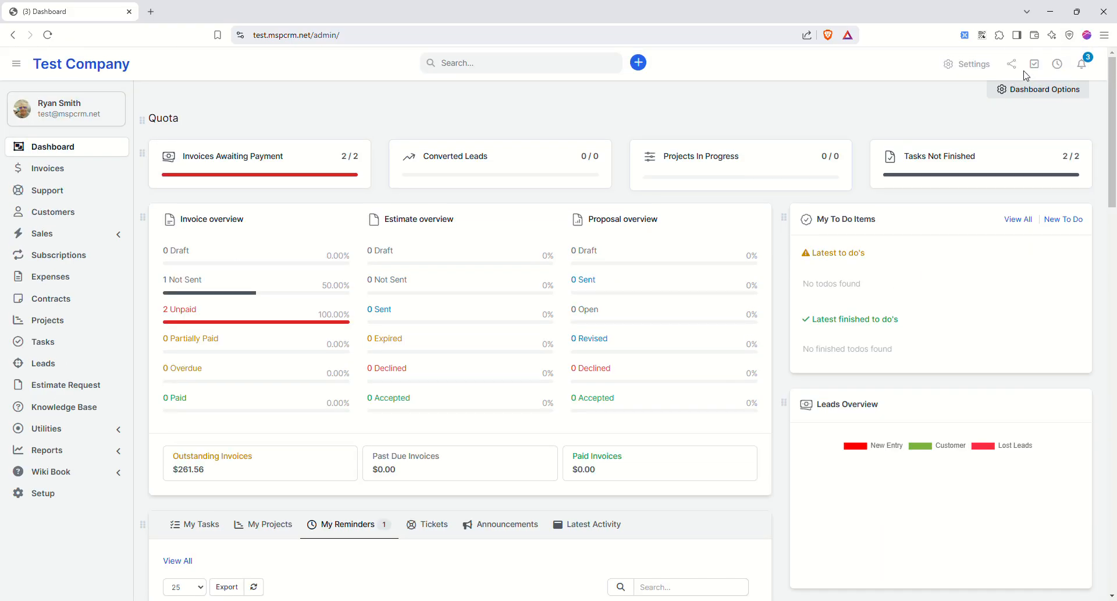
# - Hide the Quota widget, keeping the Quick Statistics cards shown, then switch the sidebar to Setup
pyautogui.click(1031, 100)
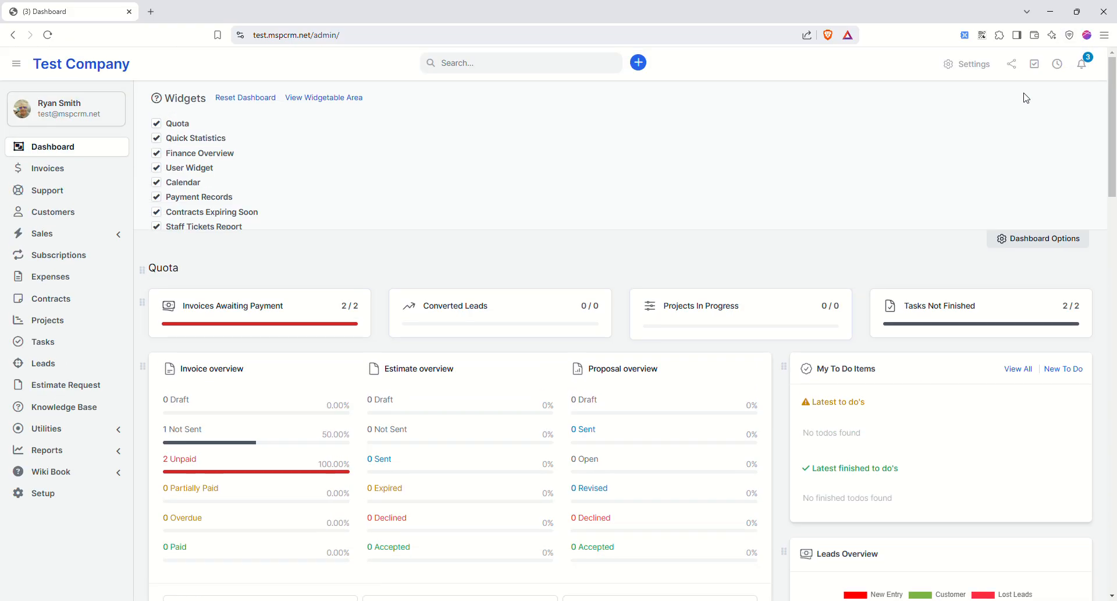
pyautogui.click(156, 126)
pyautogui.click(156, 141)
pyautogui.click(156, 140)
pyautogui.moveTo(236, 342); pyautogui.dragTo(240, 343)
pyautogui.moveTo(143, 348)
pyautogui.mouseDown()
pyautogui.moveTo(252, 352)
pyautogui.moveTo(148, 354)
pyautogui.mouseUp()
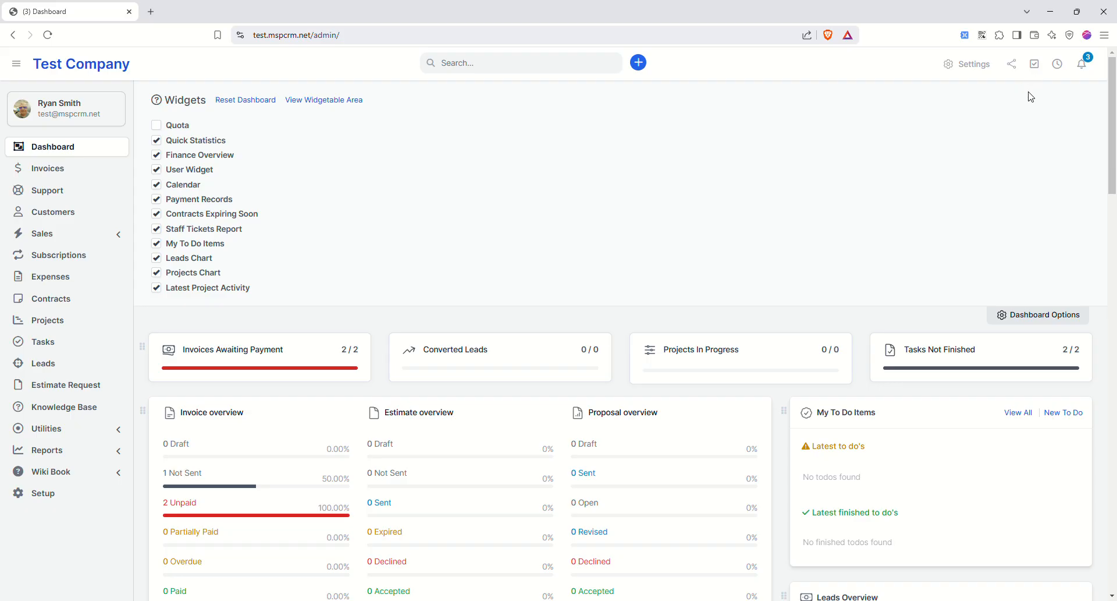
pyautogui.click(1010, 314)
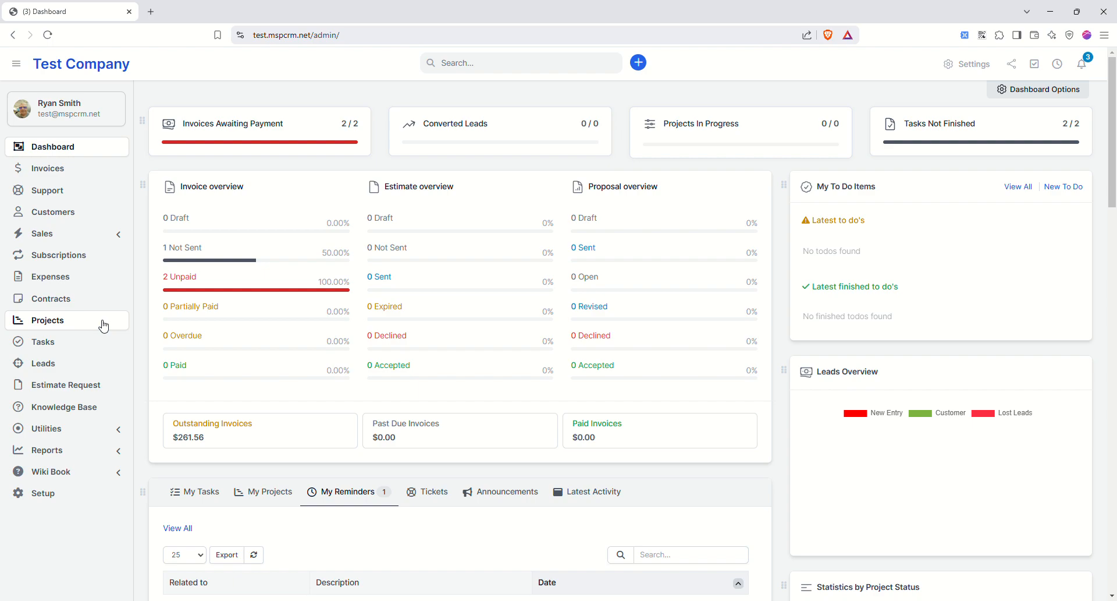
pyautogui.click(52, 492)
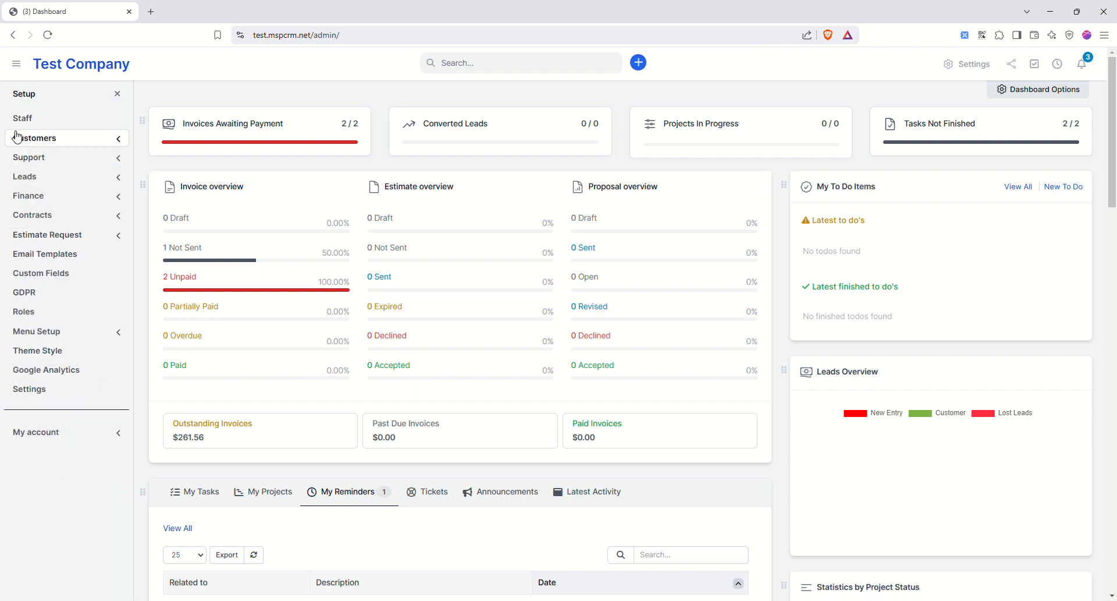
# - Open Settings > Company Information and review its invoice and PDF details
pyautogui.click(30, 388)
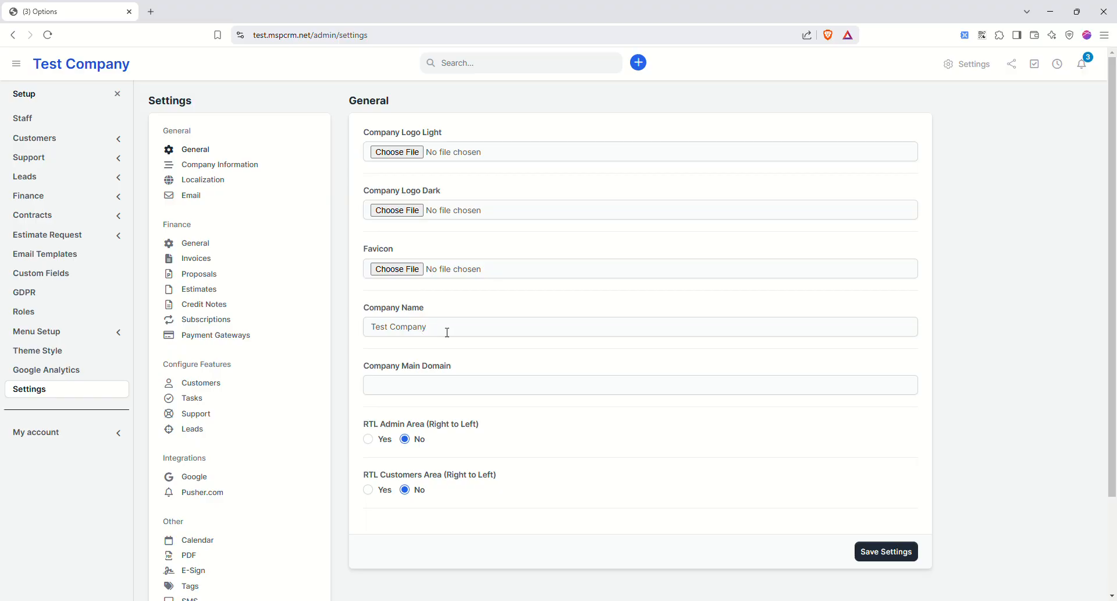
pyautogui.click(451, 386)
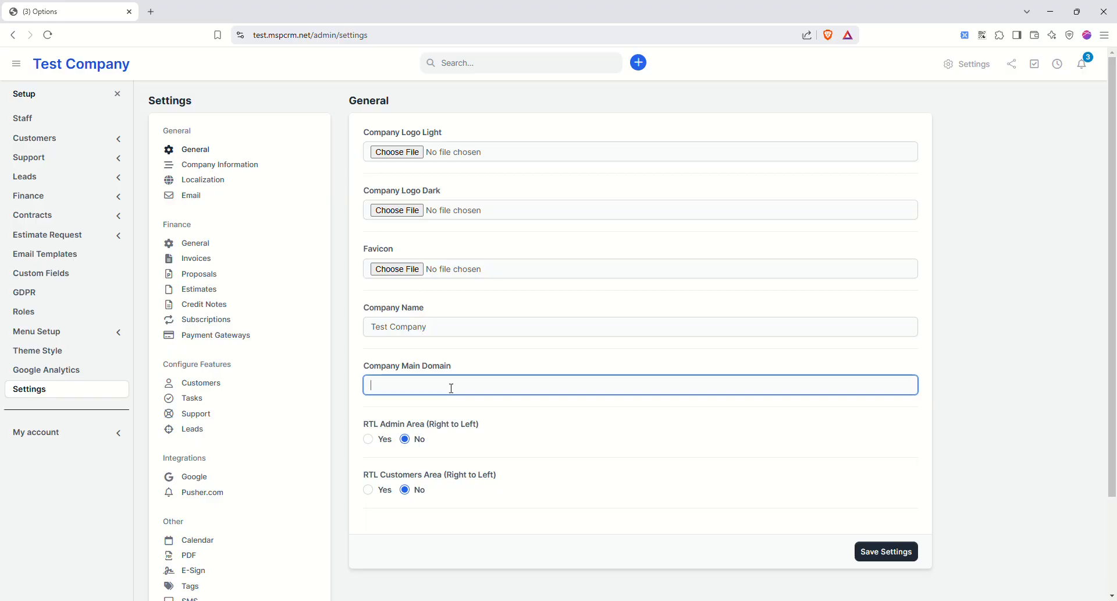
pyautogui.click(253, 168)
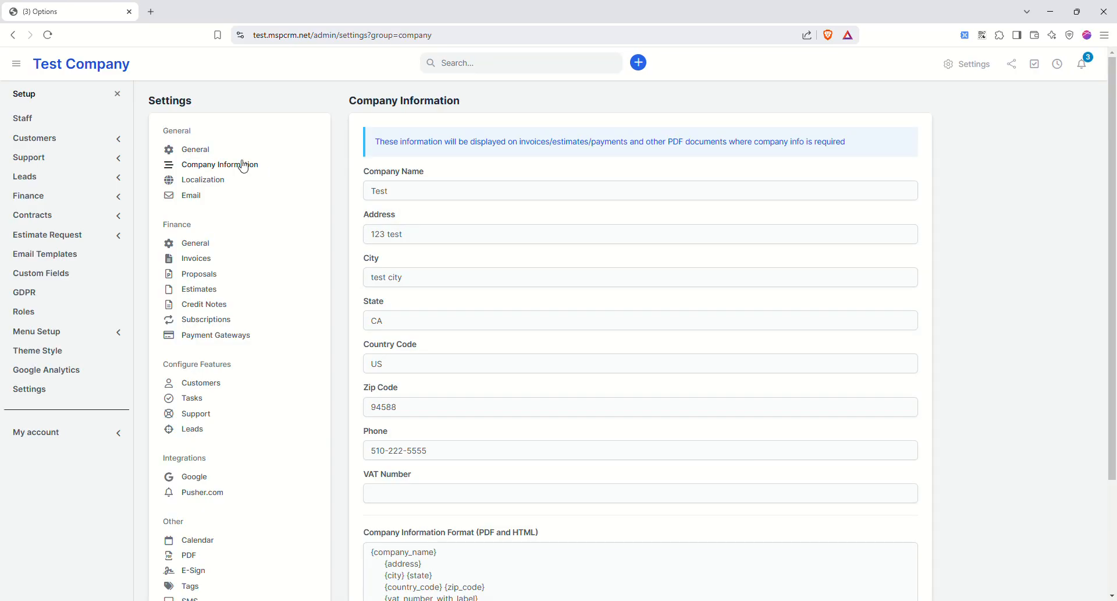
pyautogui.scroll(-3, 404, 324)
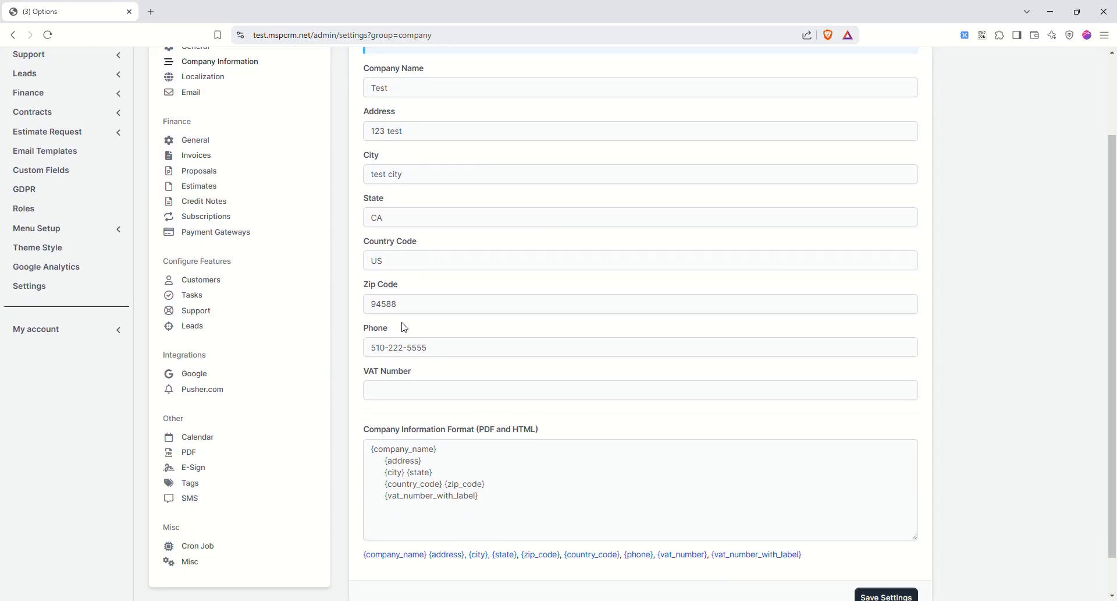
pyautogui.scroll(3, 406, 325)
pyautogui.scroll(-3, 405, 324)
pyautogui.scroll(4, 406, 325)
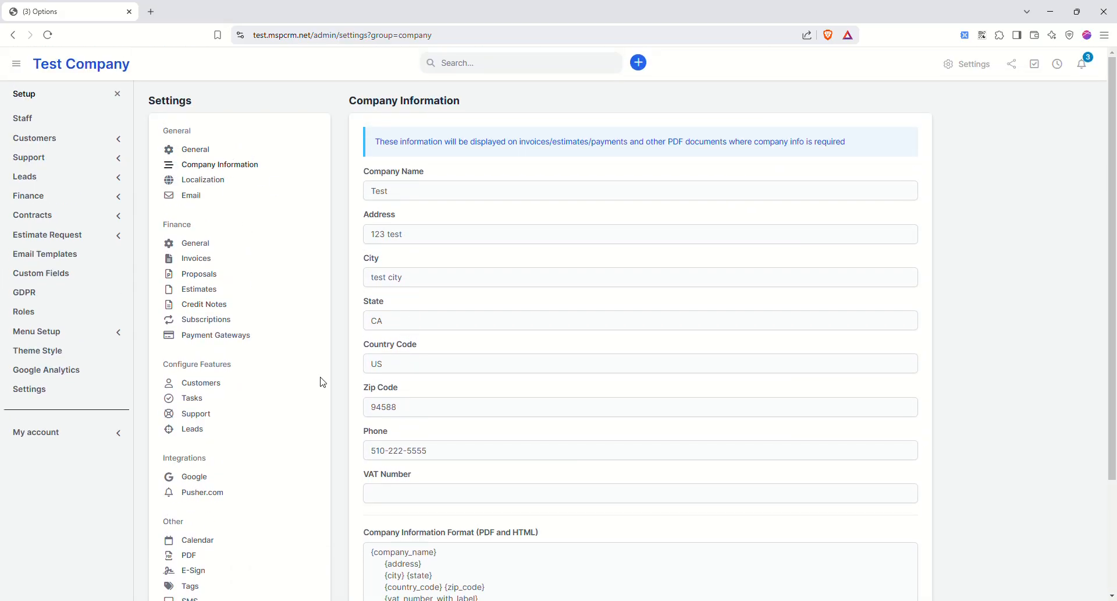
pyautogui.scroll(-5, 454, 392)
pyautogui.scroll(5, 112, 152)
pyautogui.scroll(-2, 369, 399)
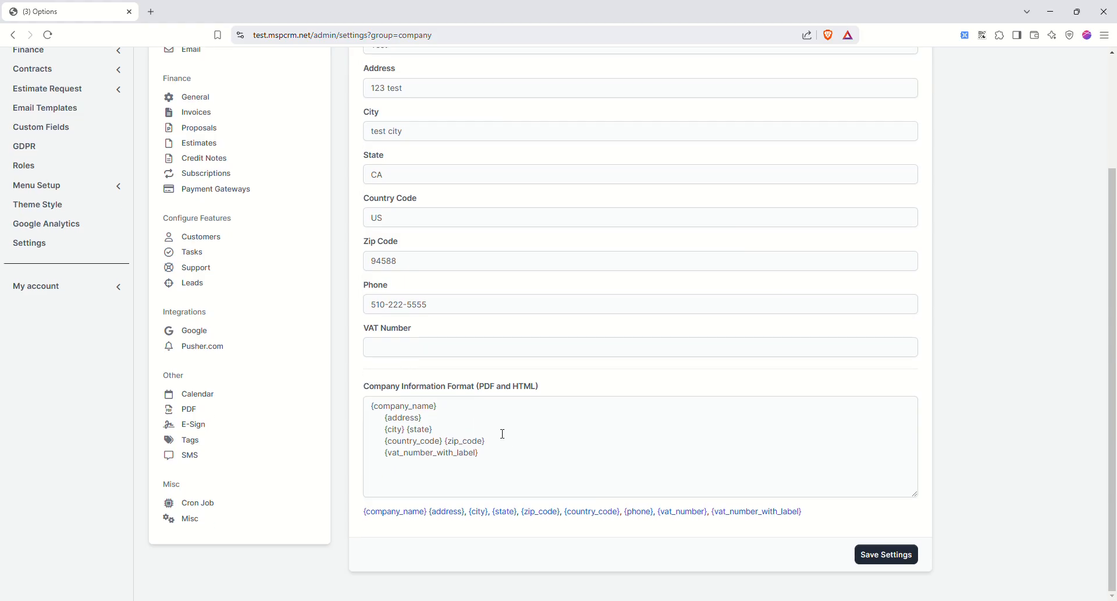
pyautogui.scroll(2, 434, 376)
pyautogui.click(214, 181)
# - Set the time format to 12 hours and the default timezone to America/Los_Angeles, and save
pyautogui.click(424, 155)
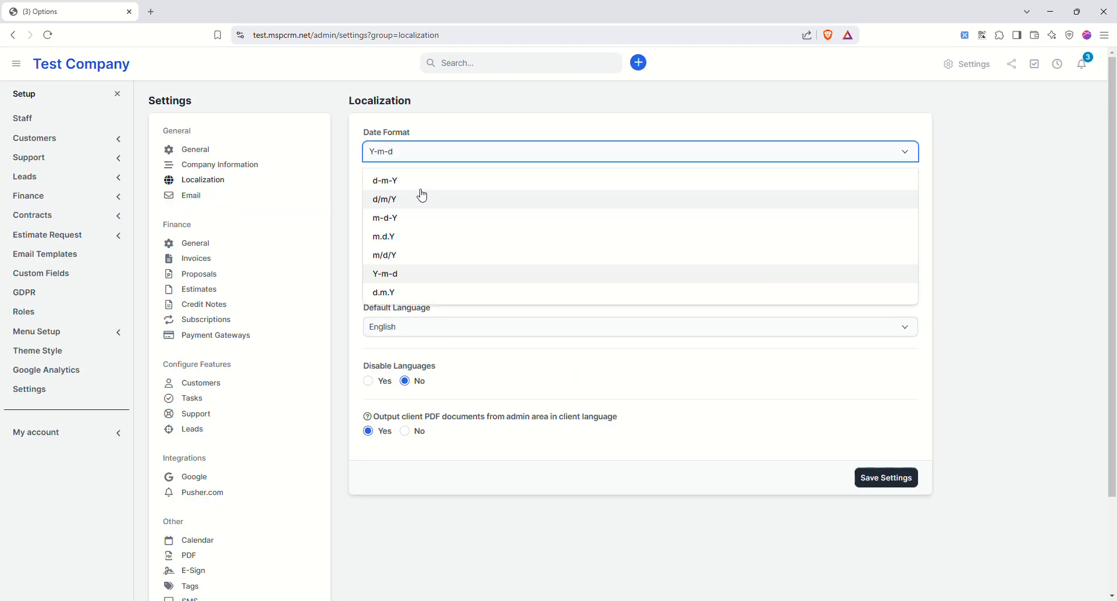
pyautogui.click(429, 127)
pyautogui.click(458, 218)
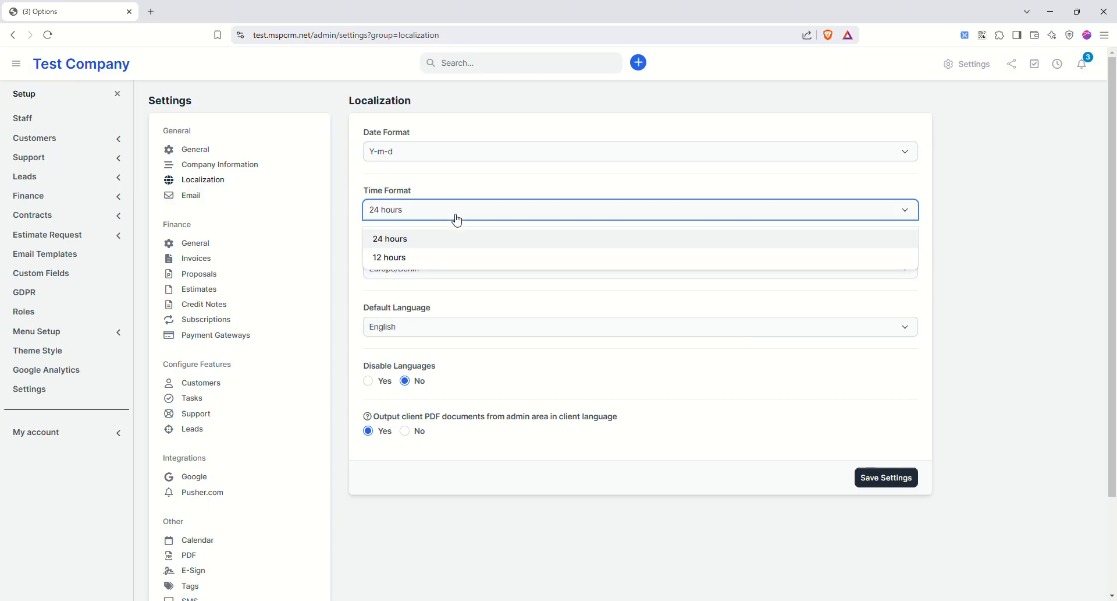
pyautogui.click(401, 257)
pyautogui.click(483, 267)
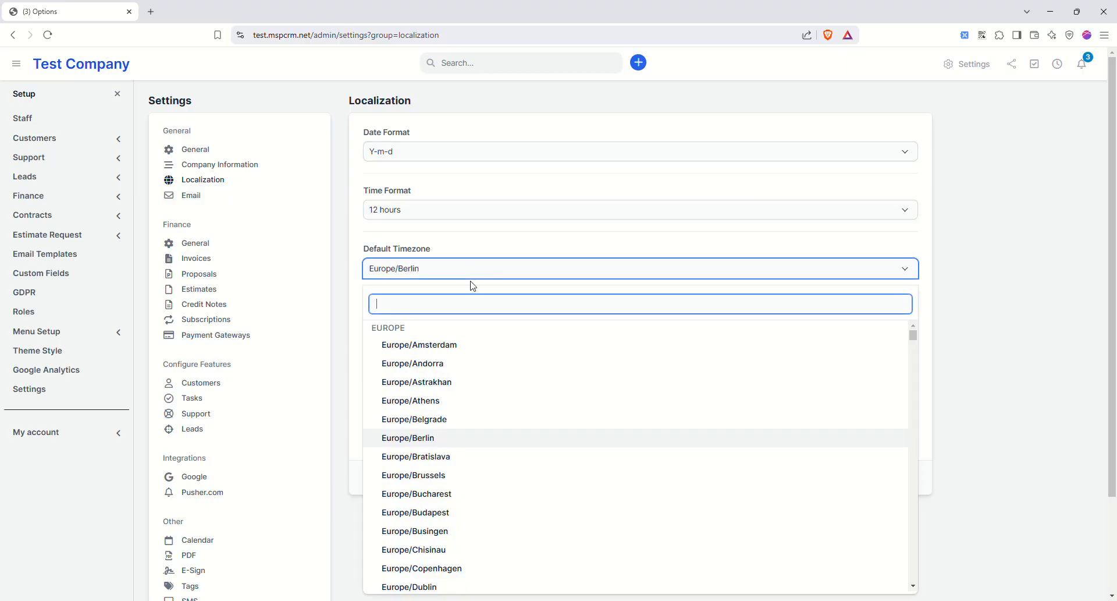
pyautogui.write('los')
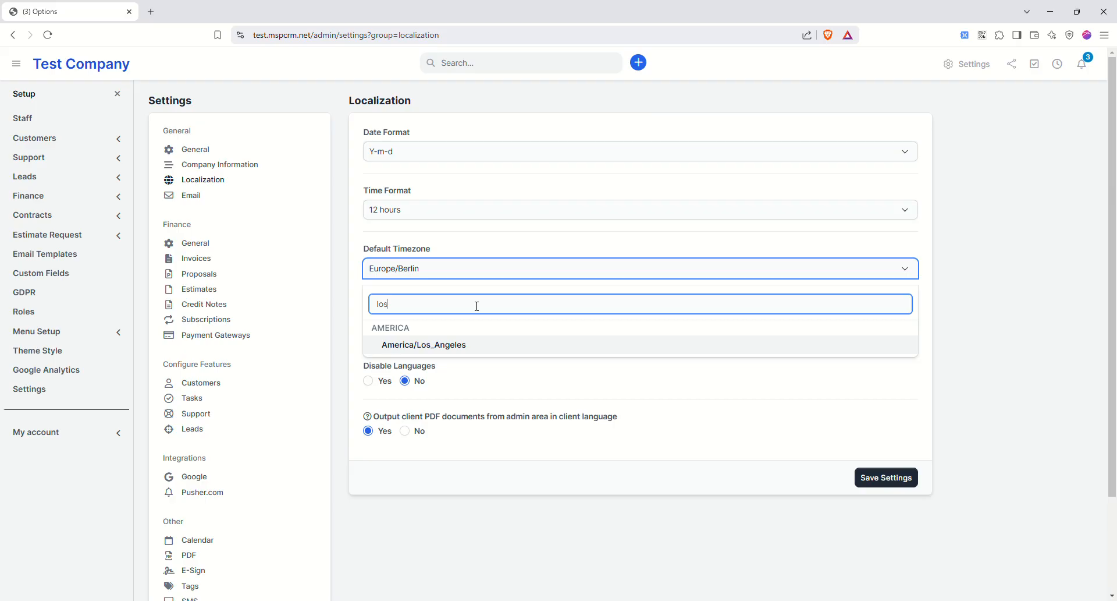
pyautogui.click(430, 345)
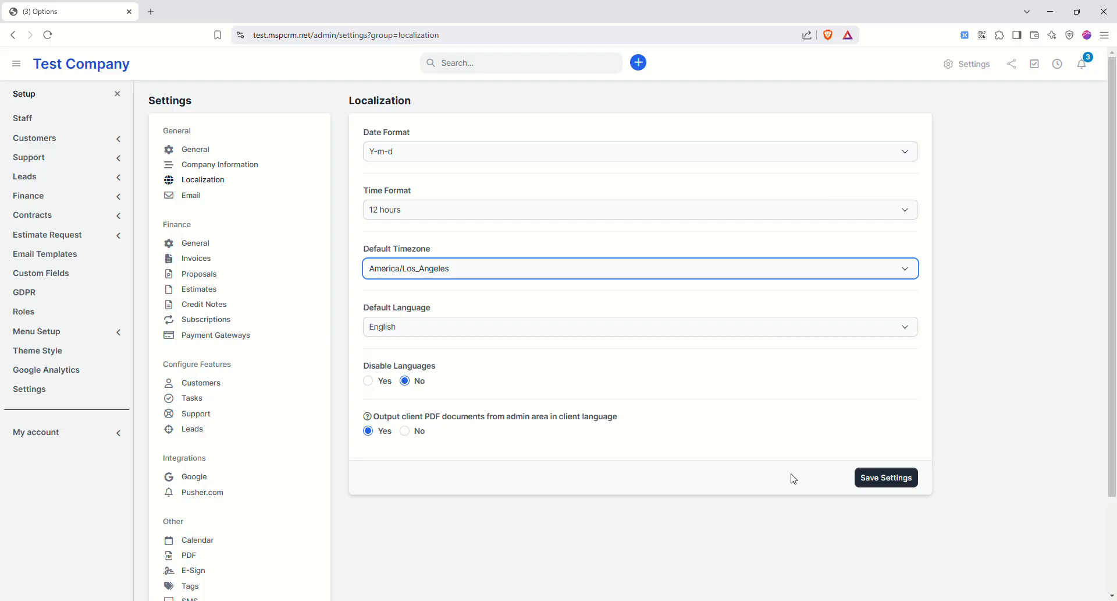
pyautogui.click(888, 478)
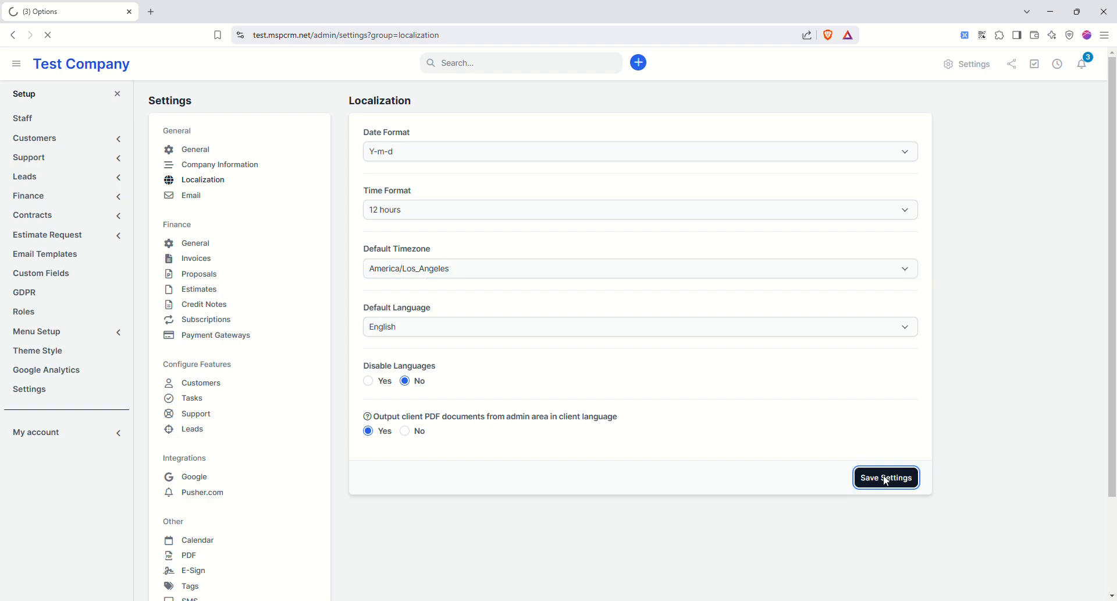
pyautogui.click(192, 196)
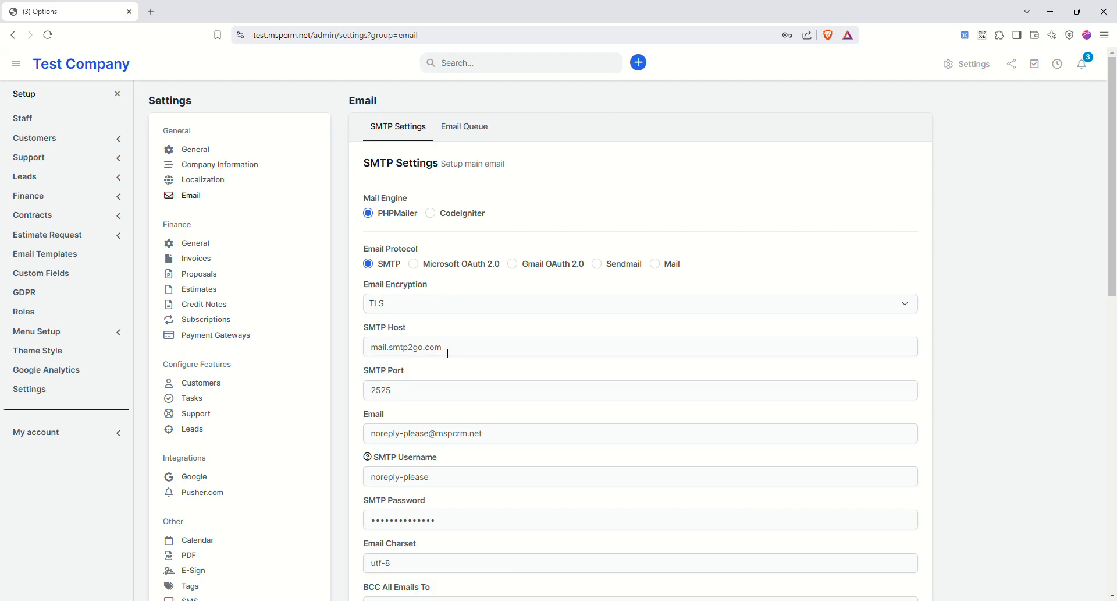
# - Review the SMTP email settings (mail.smtp2go.com, port 2525, TLS)
pyautogui.scroll(-6, 523, 367)
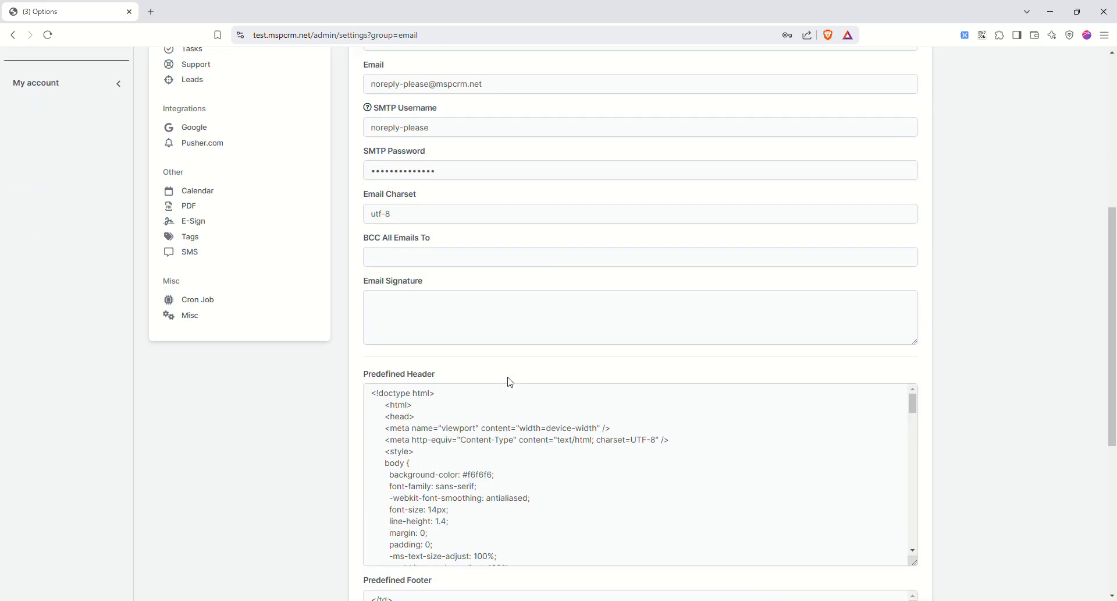
pyautogui.scroll(-3, 449, 489)
pyautogui.scroll(-4, 344, 480)
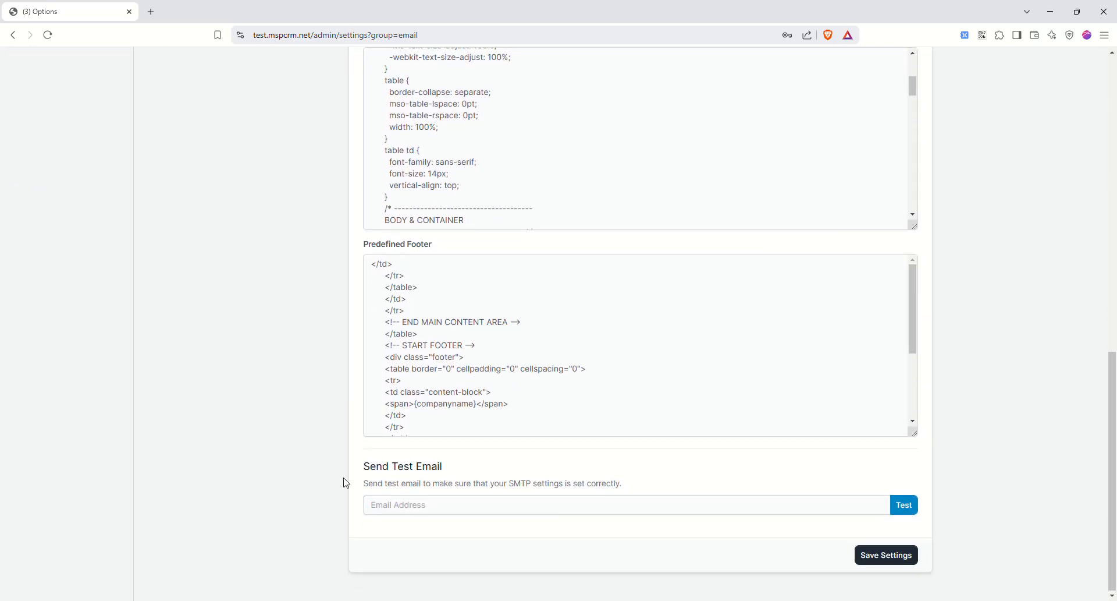
pyautogui.scroll(10, 321, 481)
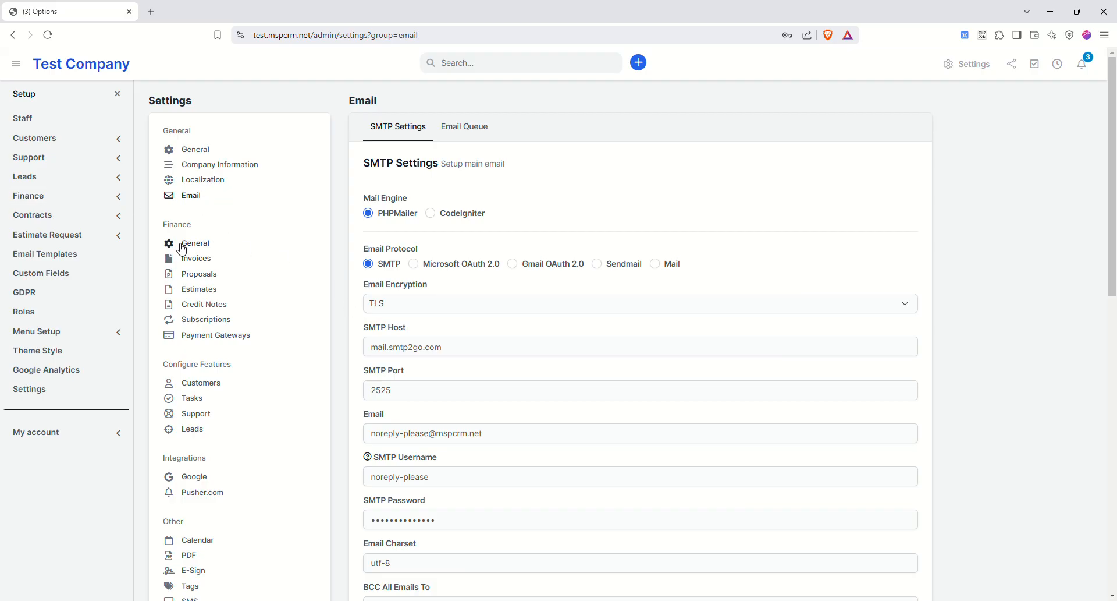
pyautogui.click(201, 245)
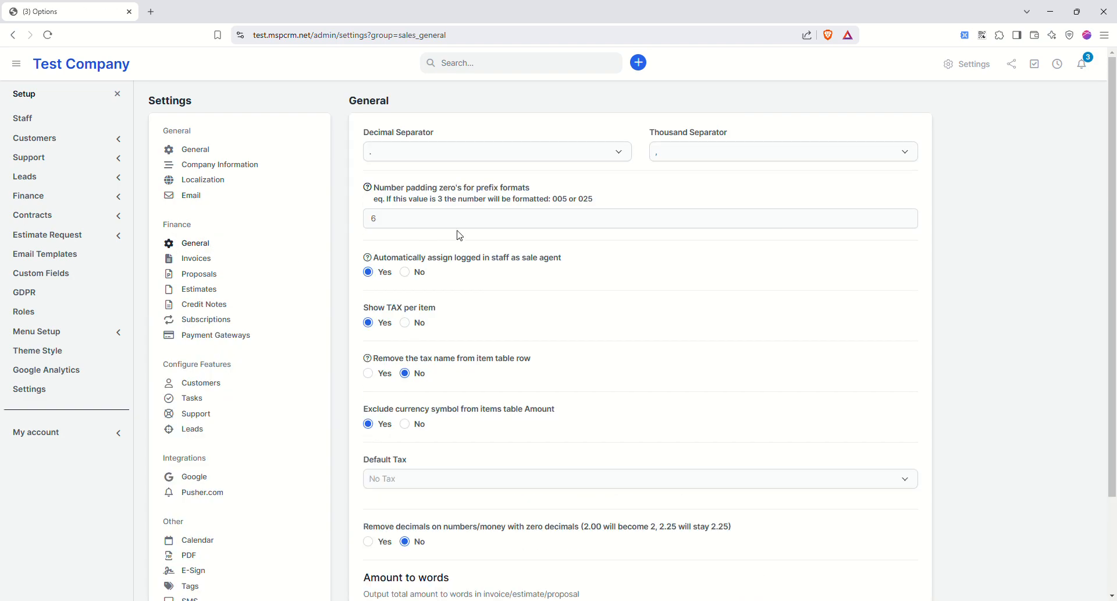
# - Look over the Finance General settings, leaving the decimal separator unchanged
pyautogui.click(472, 154)
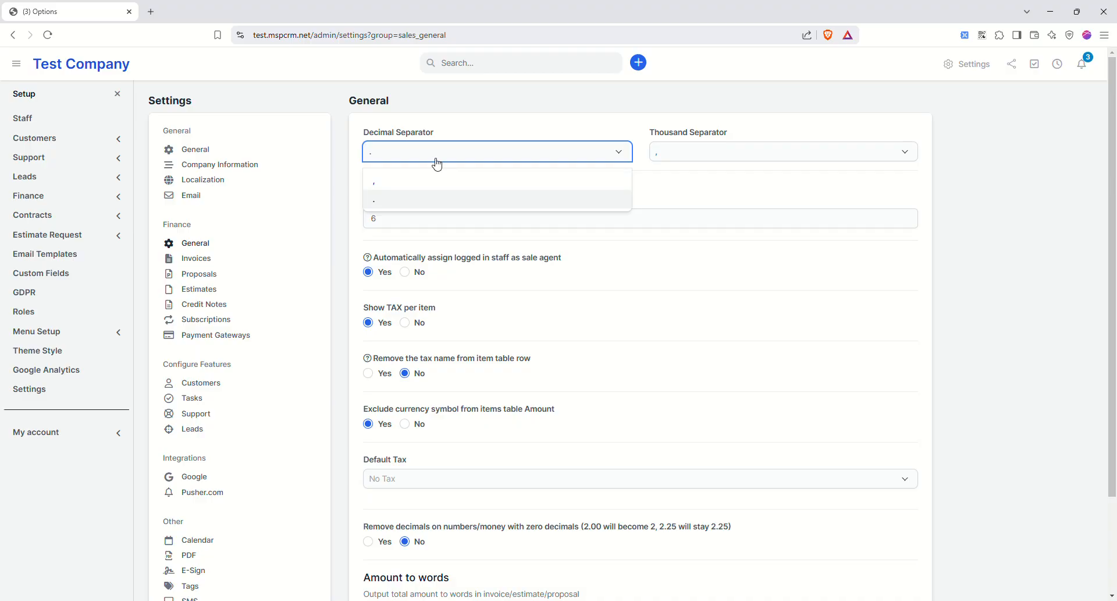
pyautogui.click(437, 133)
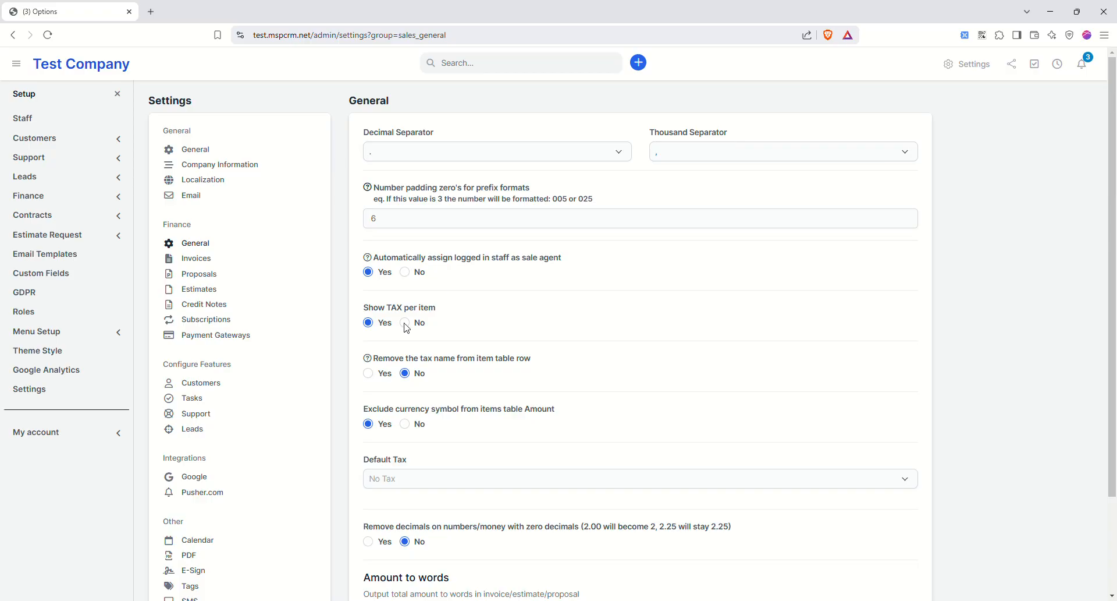
pyautogui.scroll(-2, 486, 277)
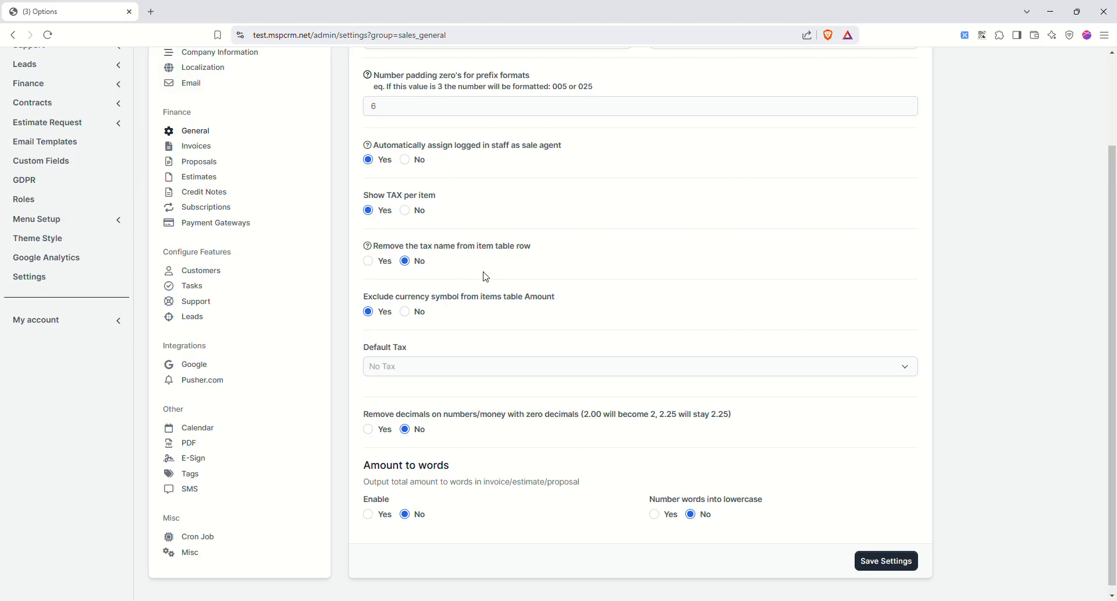
pyautogui.scroll(2, 486, 277)
pyautogui.scroll(1, 488, 278)
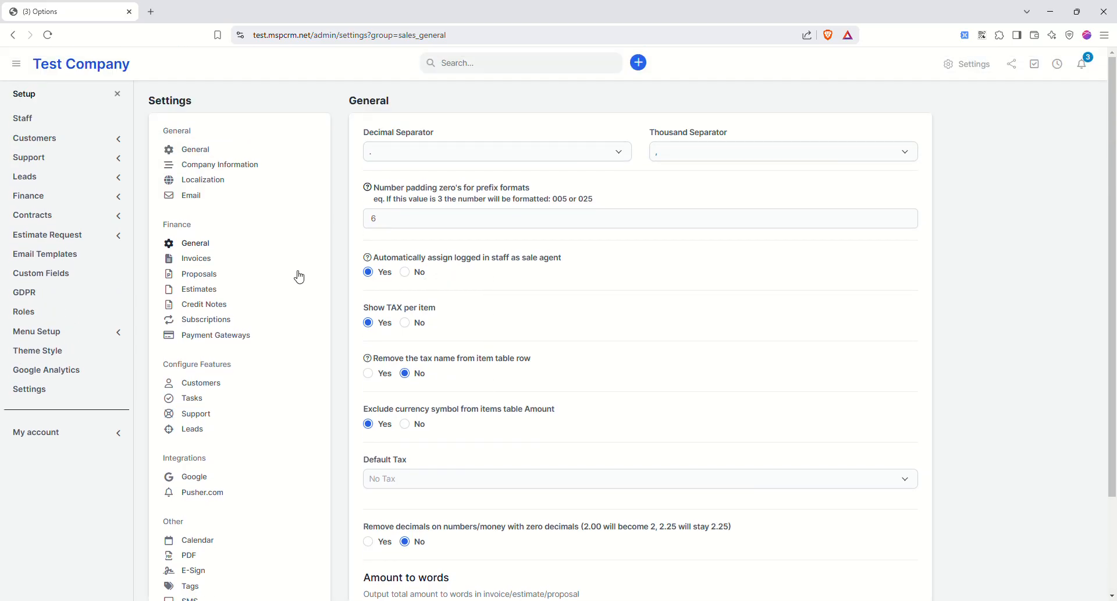
# - Browse the Proposals and Subscriptions settings, then go to Payment Gateways
pyautogui.click(213, 278)
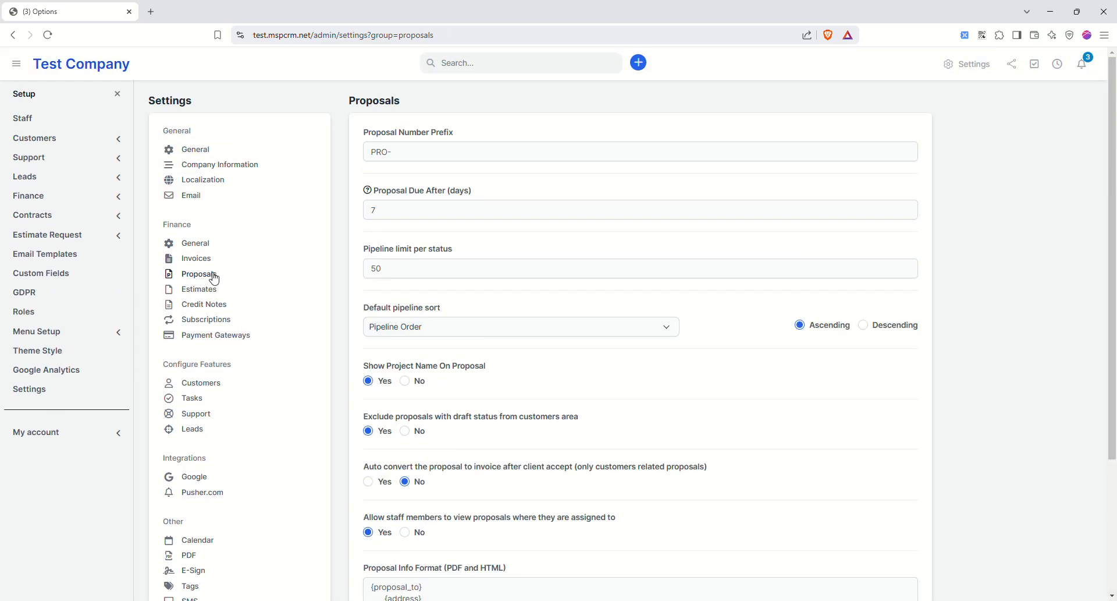
pyautogui.scroll(-3, 421, 321)
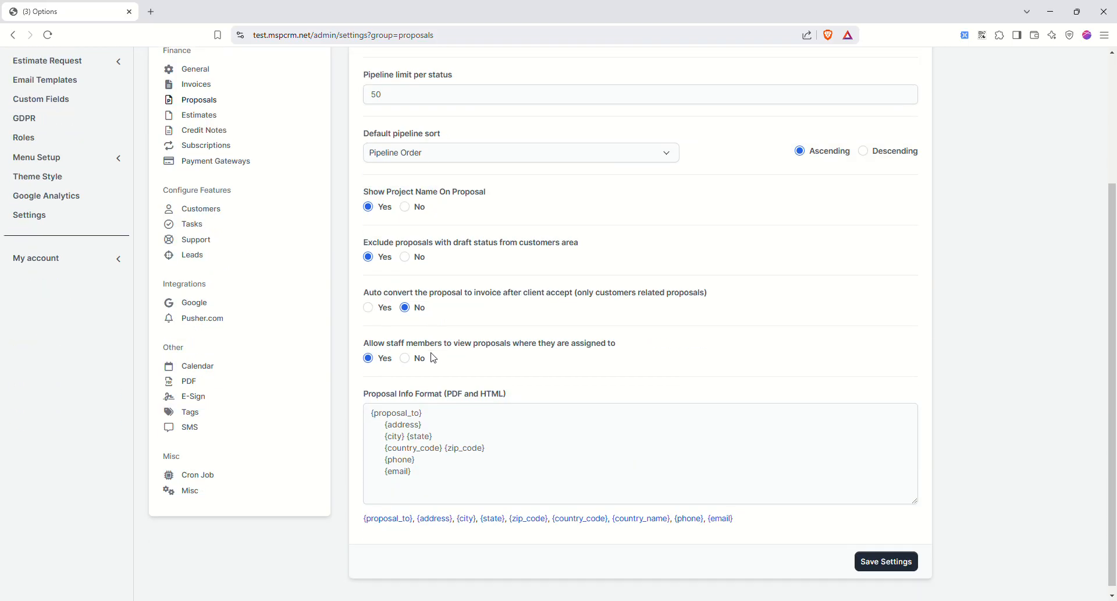
pyautogui.scroll(3, 349, 291)
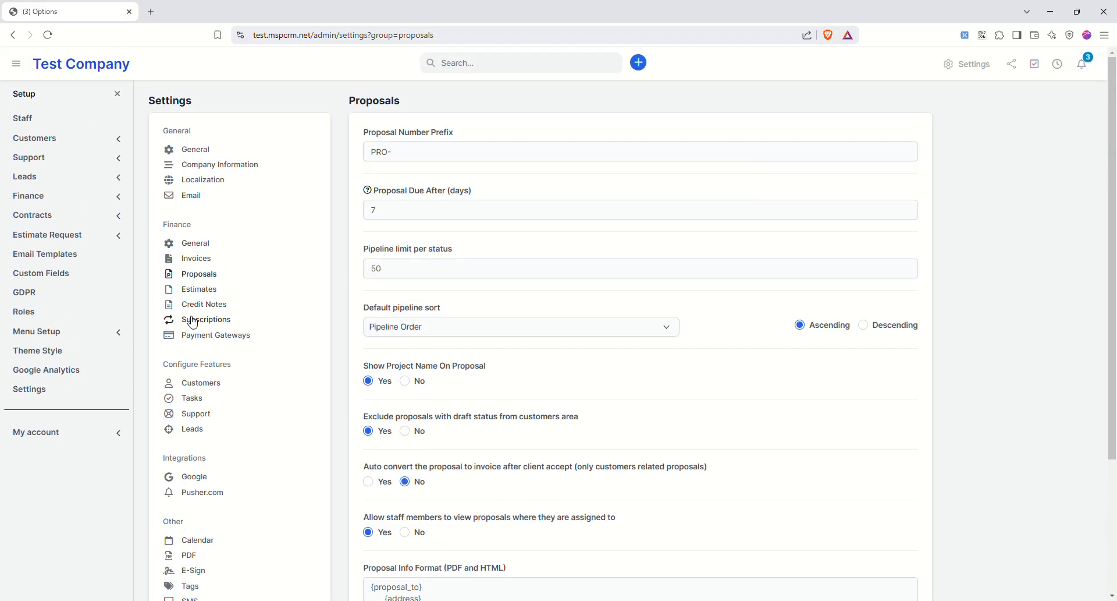
pyautogui.click(214, 324)
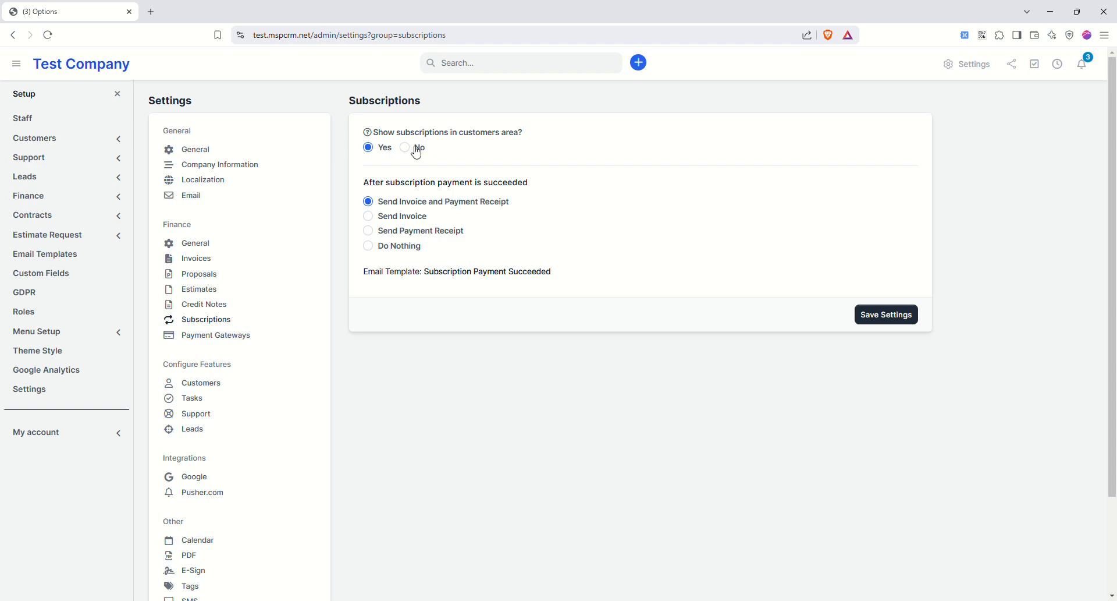
pyautogui.click(223, 337)
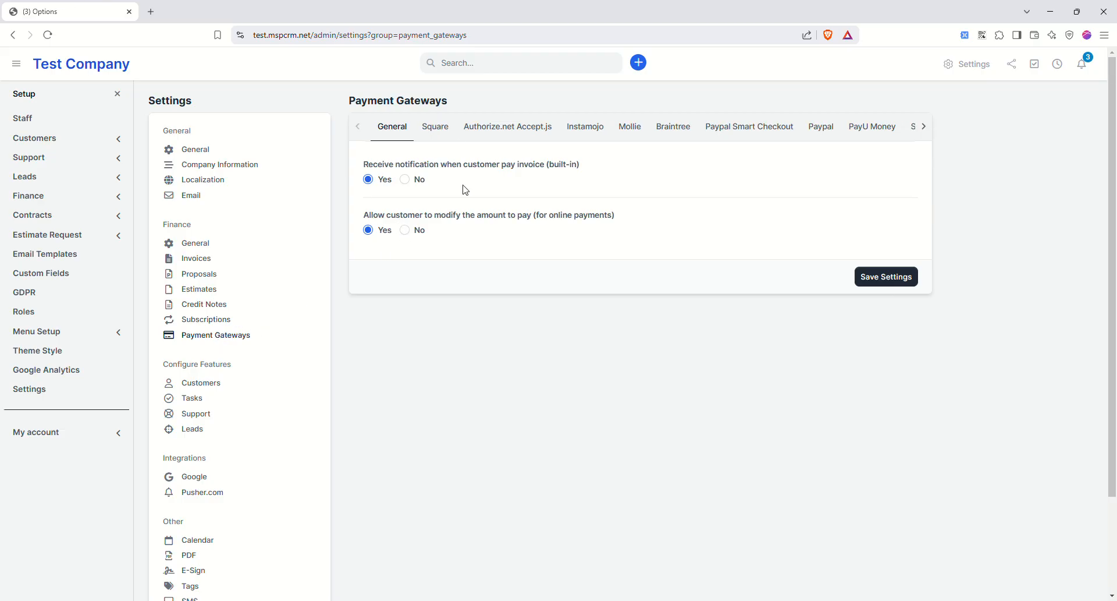
# - Rename the Square gateway's label to 'Credit Card', then view the Paypal gateway settings
pyautogui.click(439, 134)
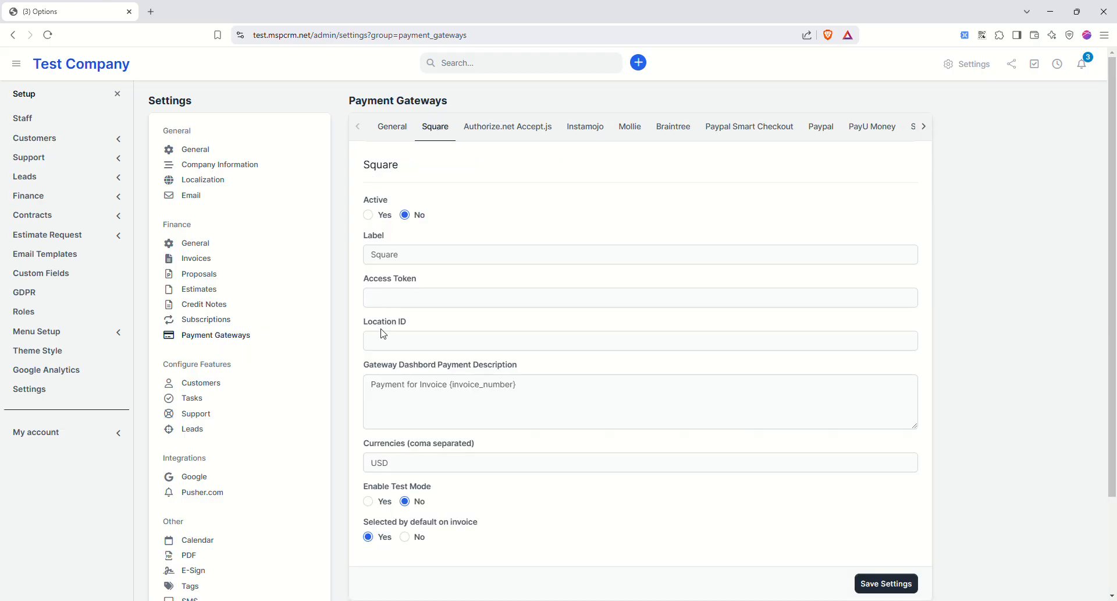
pyautogui.click(436, 302)
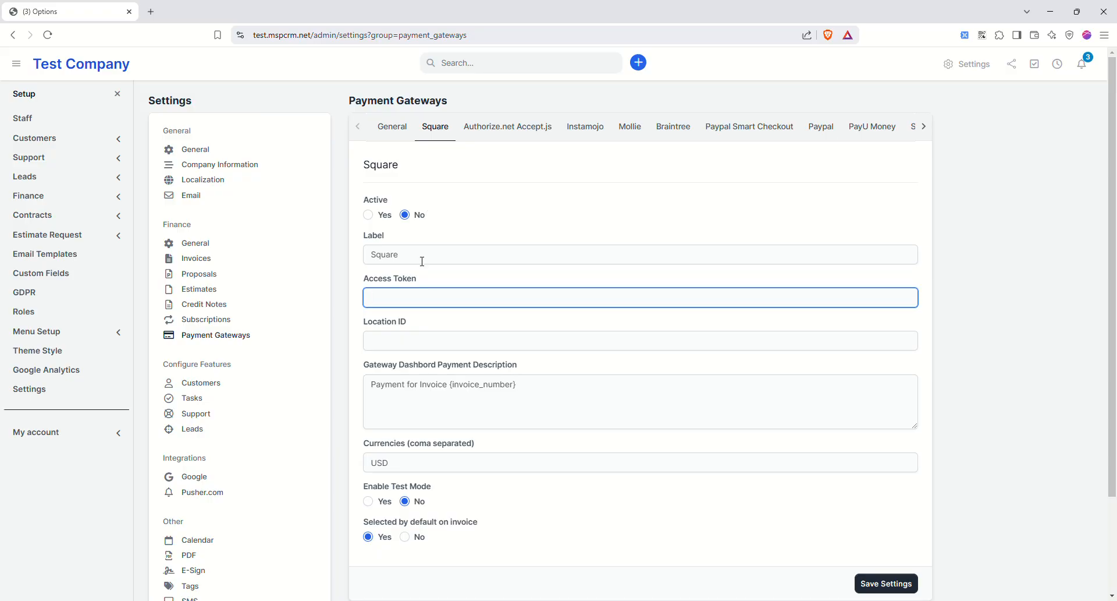
pyautogui.hotkey('shift', 'Tab')
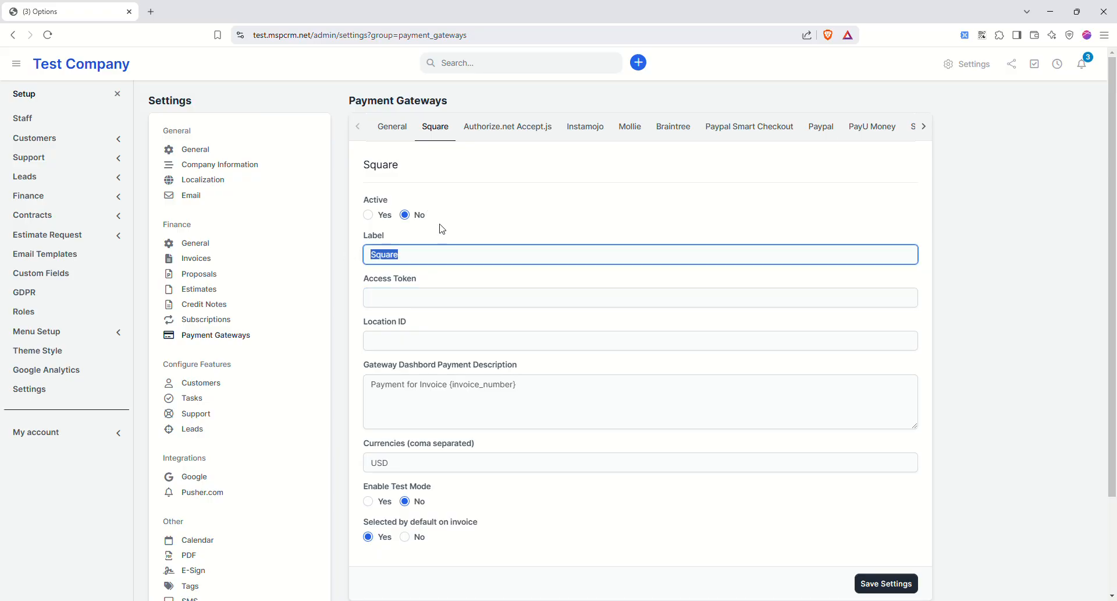
pyautogui.write('Credit Card')
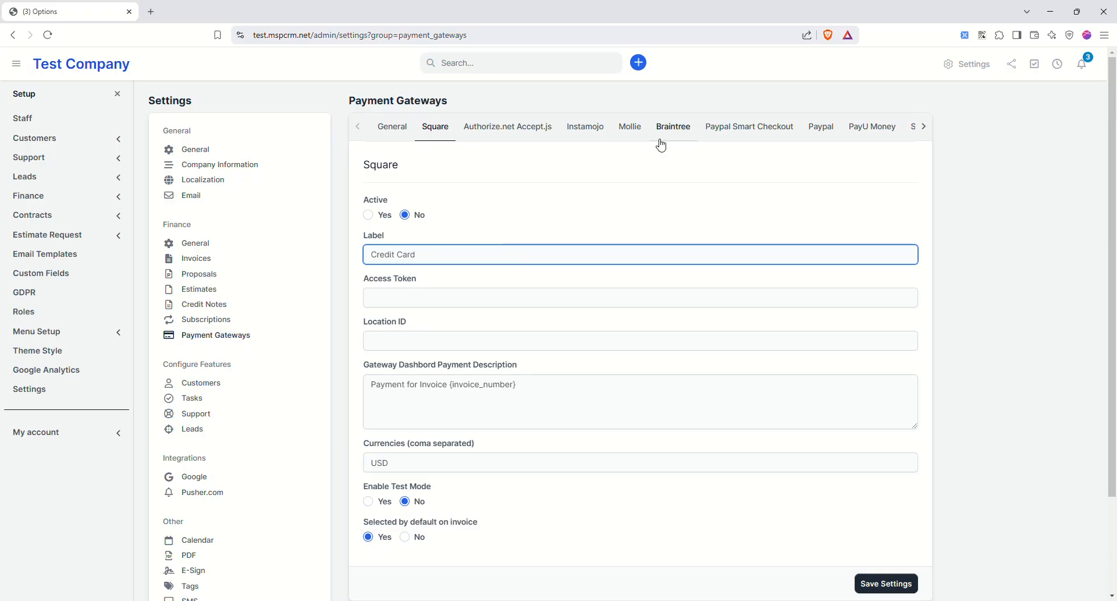
pyautogui.click(819, 127)
pyautogui.click(764, 131)
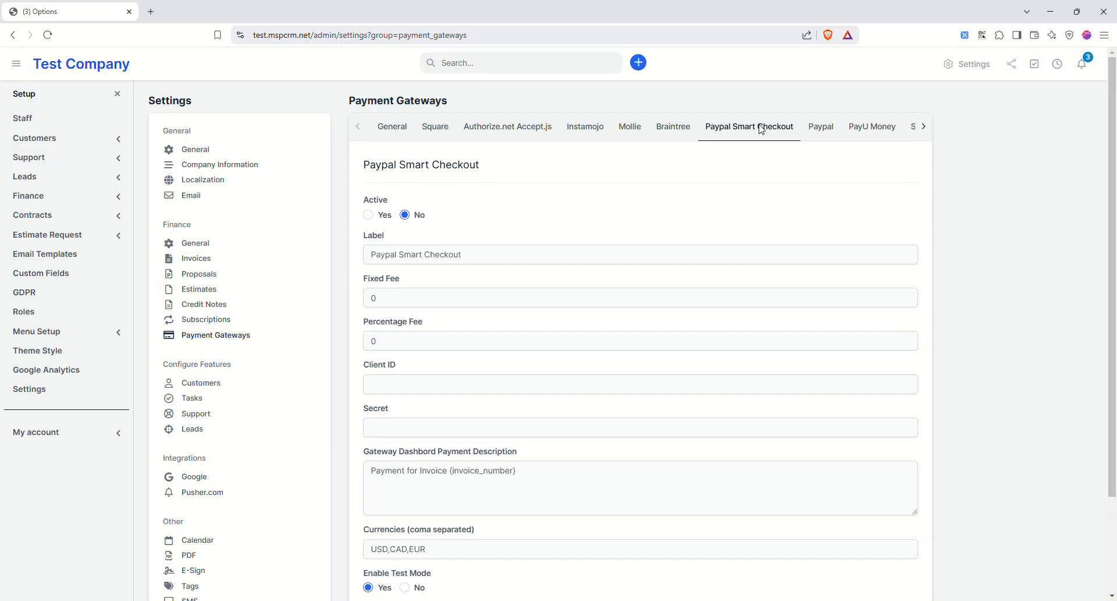
pyautogui.click(821, 128)
pyautogui.click(923, 126)
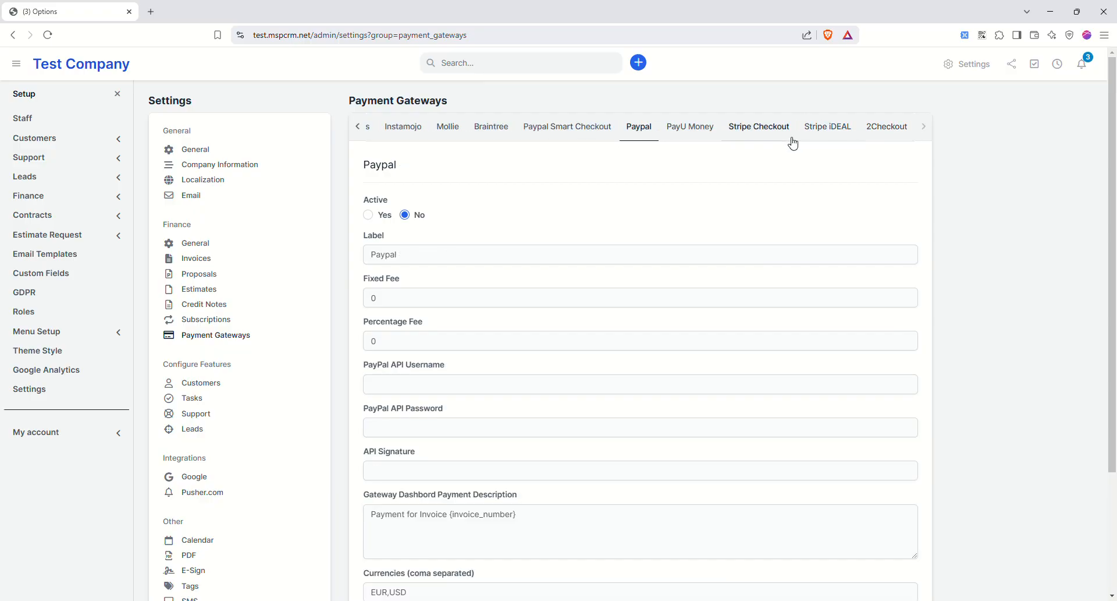
# - Change the Stripe Checkout percentage fee to 3 and check its currencies field
pyautogui.click(755, 130)
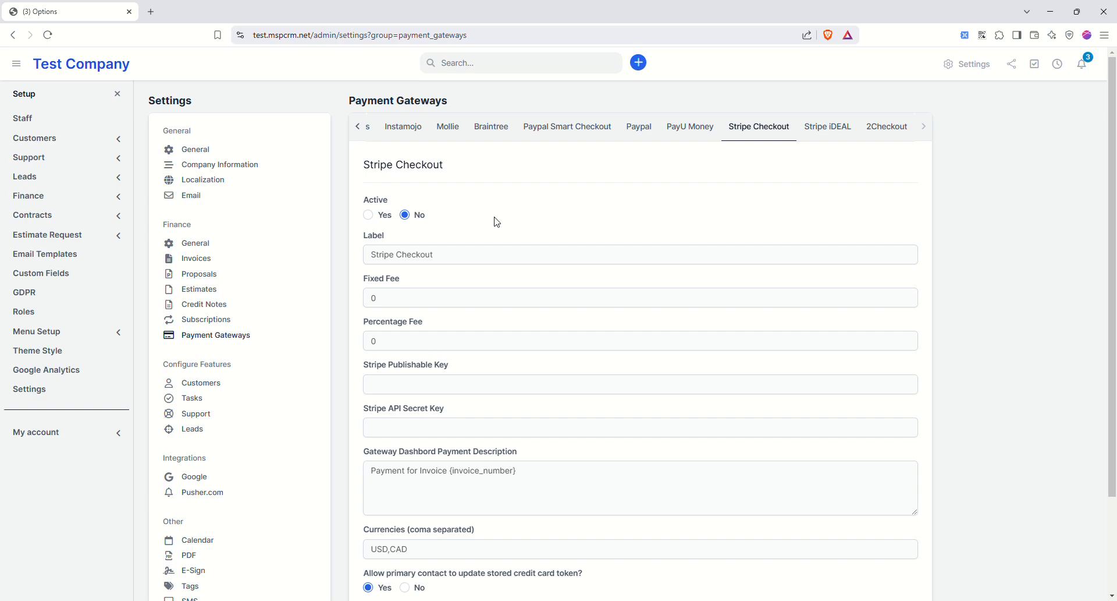
pyautogui.moveTo(391, 340); pyautogui.dragTo(356, 333)
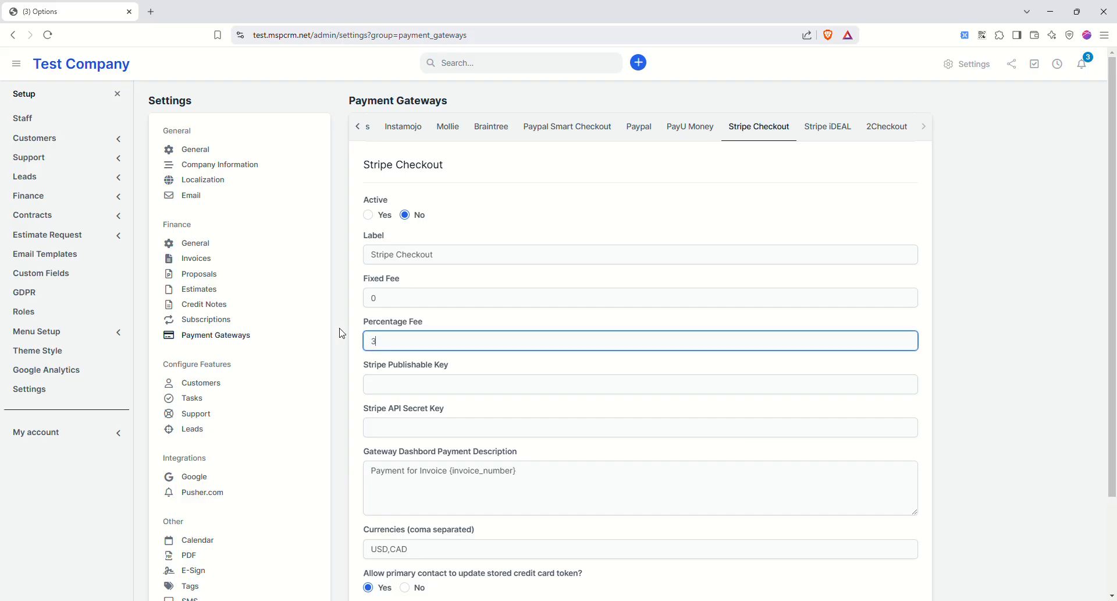
pyautogui.scroll(-2, 669, 279)
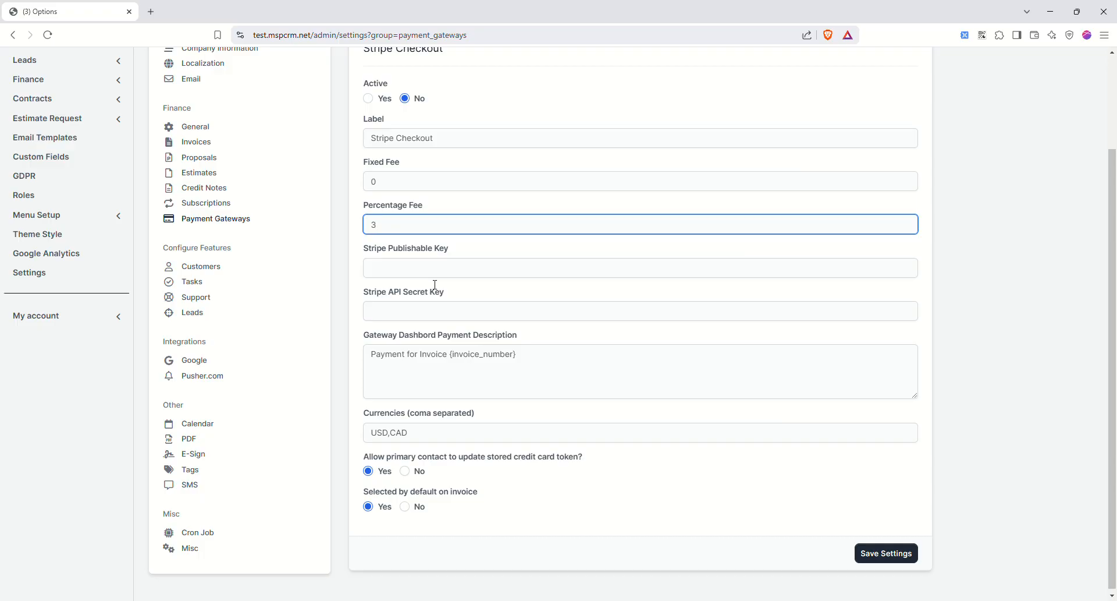
pyautogui.click(449, 438)
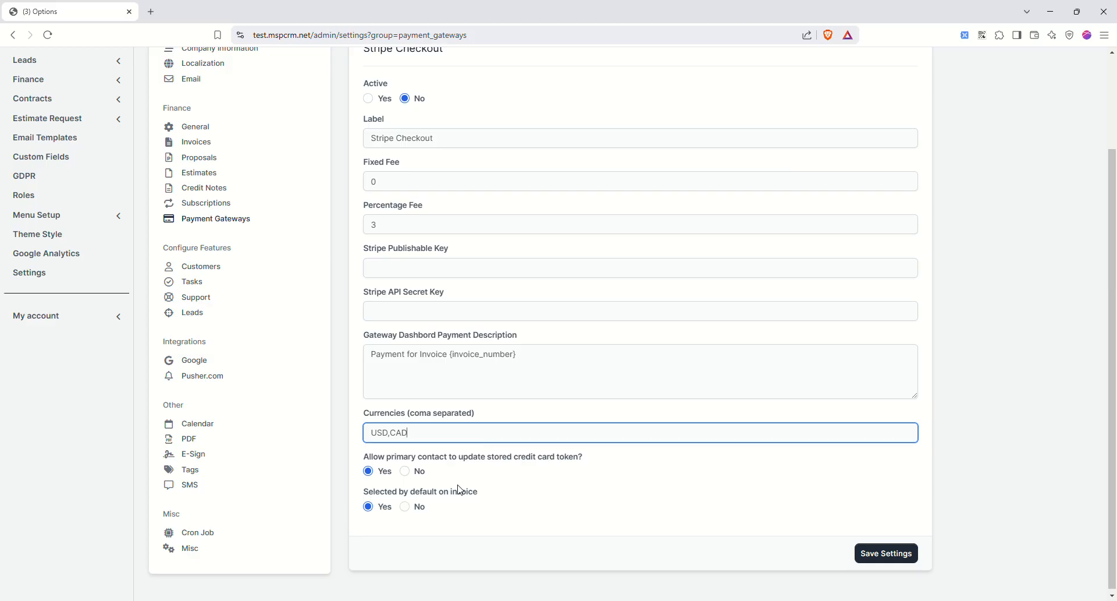
pyautogui.scroll(2, 711, 373)
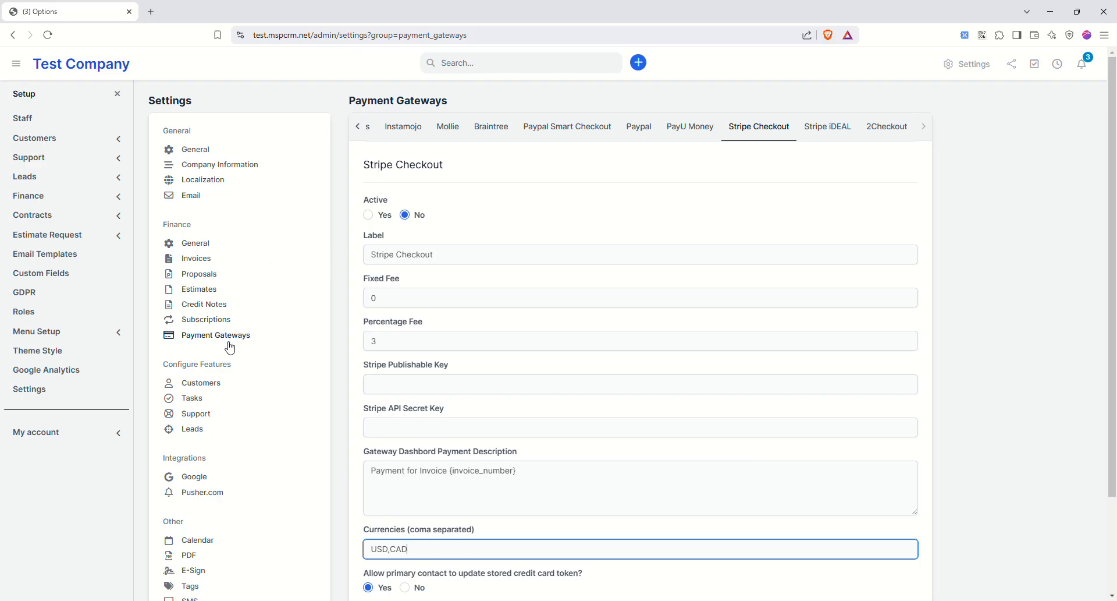
pyautogui.scroll(-2, 264, 365)
# - Pick United States as the default customer country and save the customer settings
pyautogui.click(203, 268)
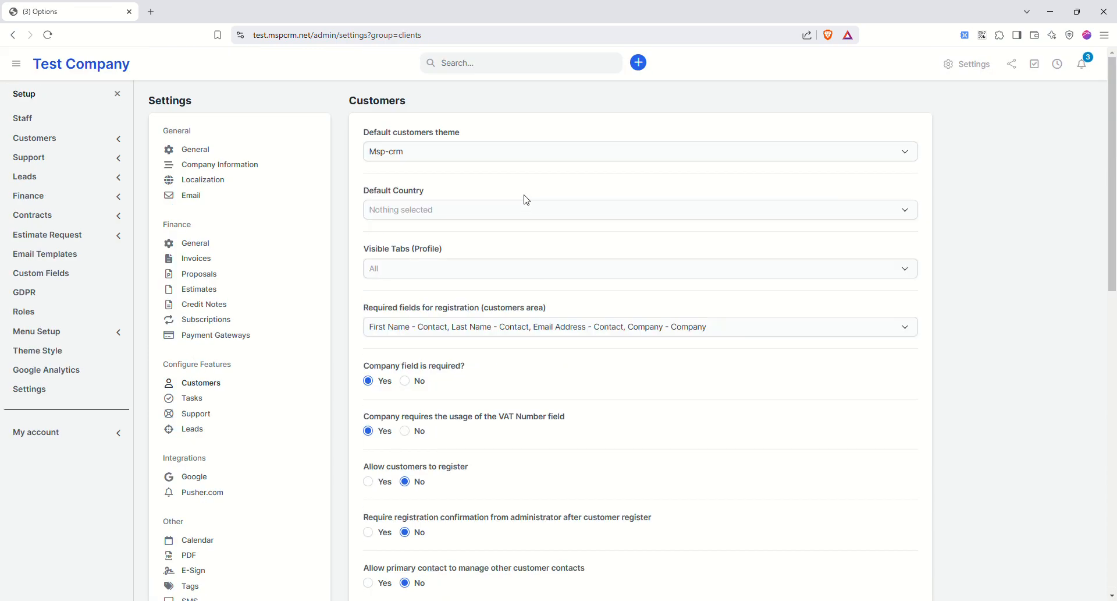
pyautogui.click(447, 210)
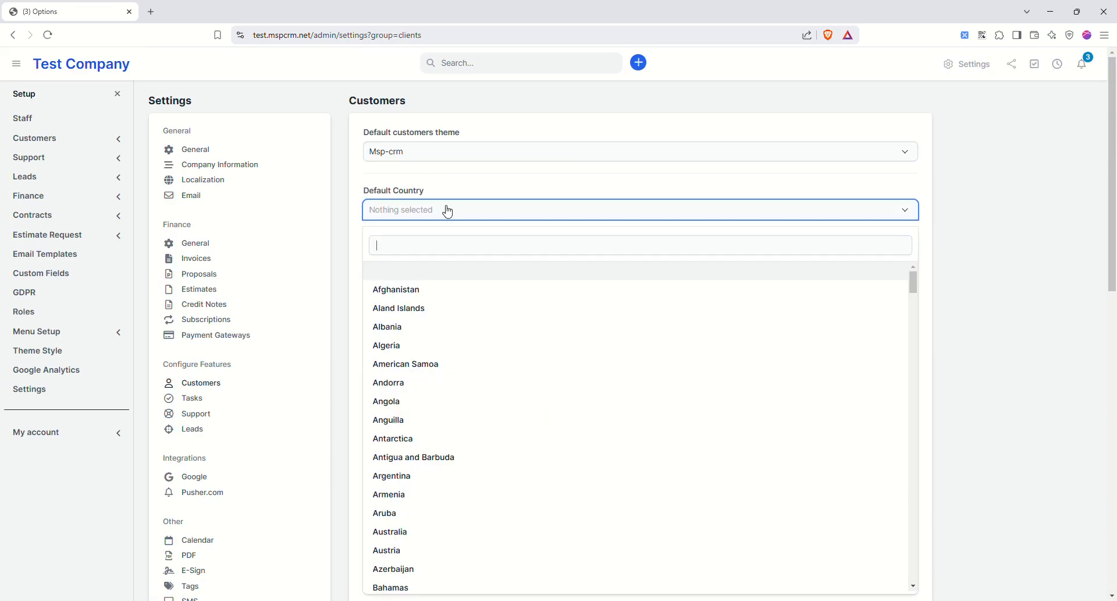
pyautogui.click(468, 184)
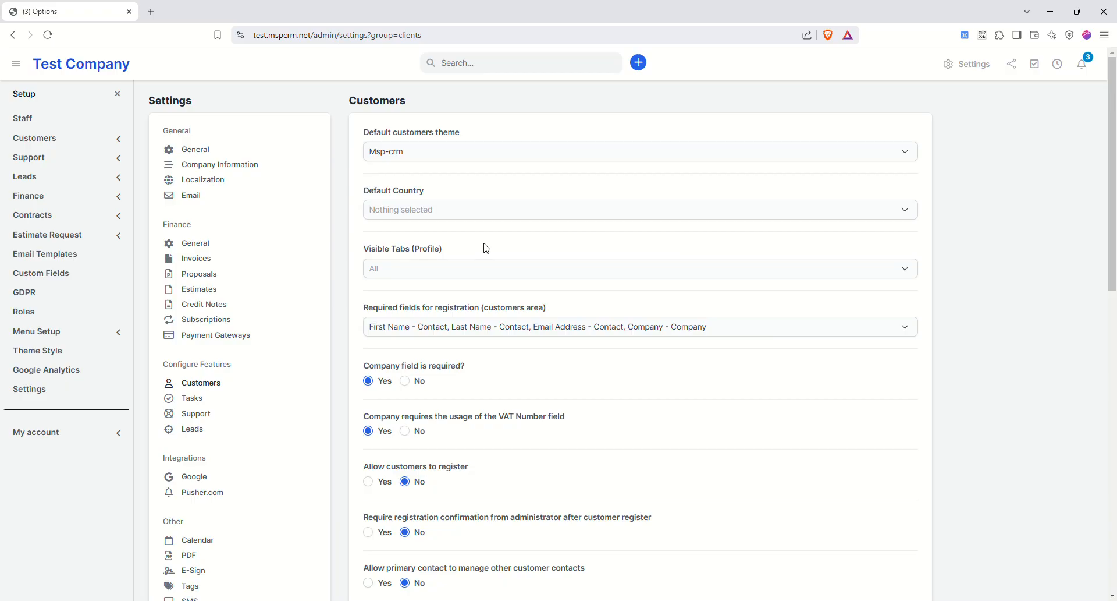
pyautogui.click(465, 210)
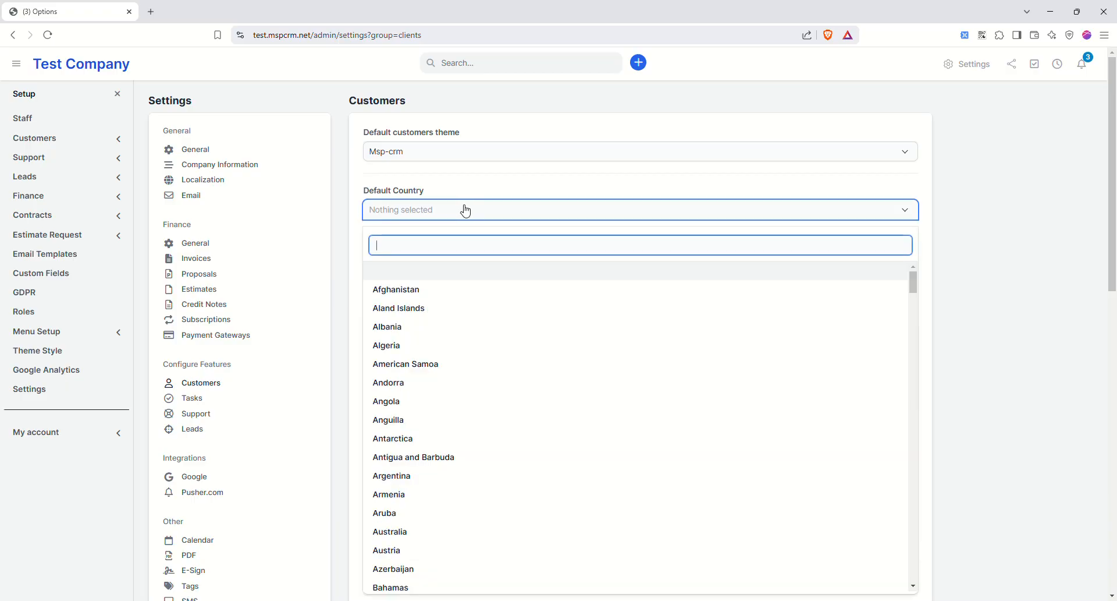
pyautogui.write('united')
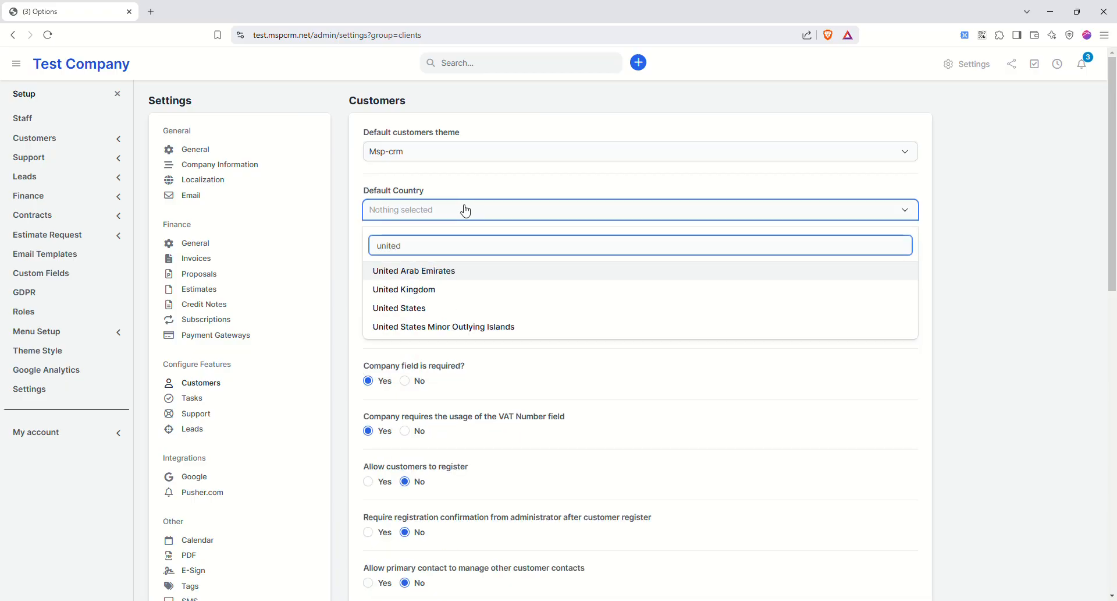
pyautogui.click(389, 309)
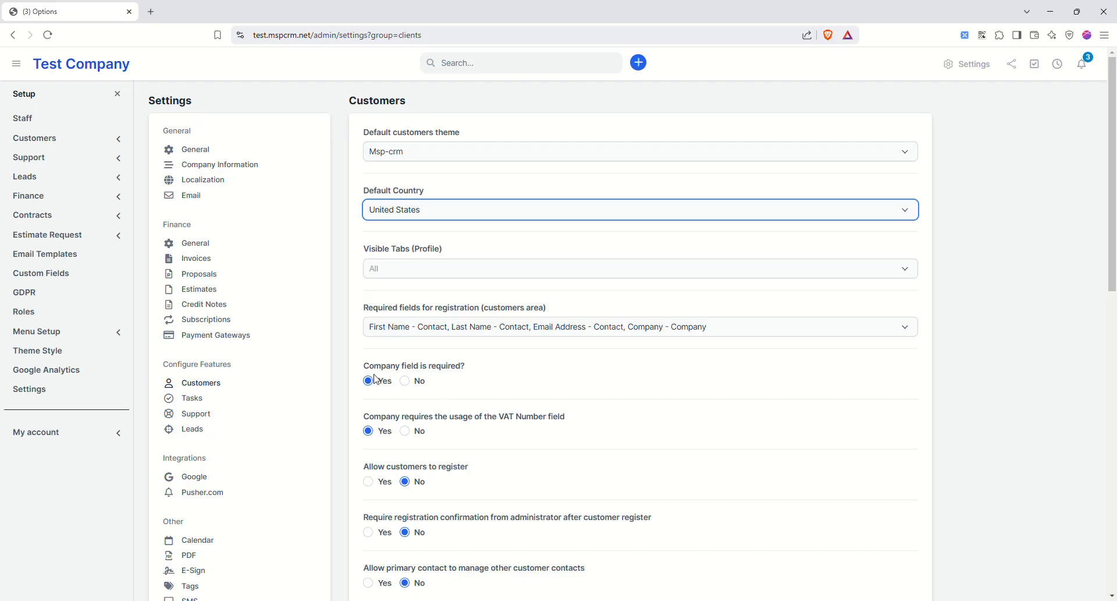
pyautogui.scroll(-2, 525, 417)
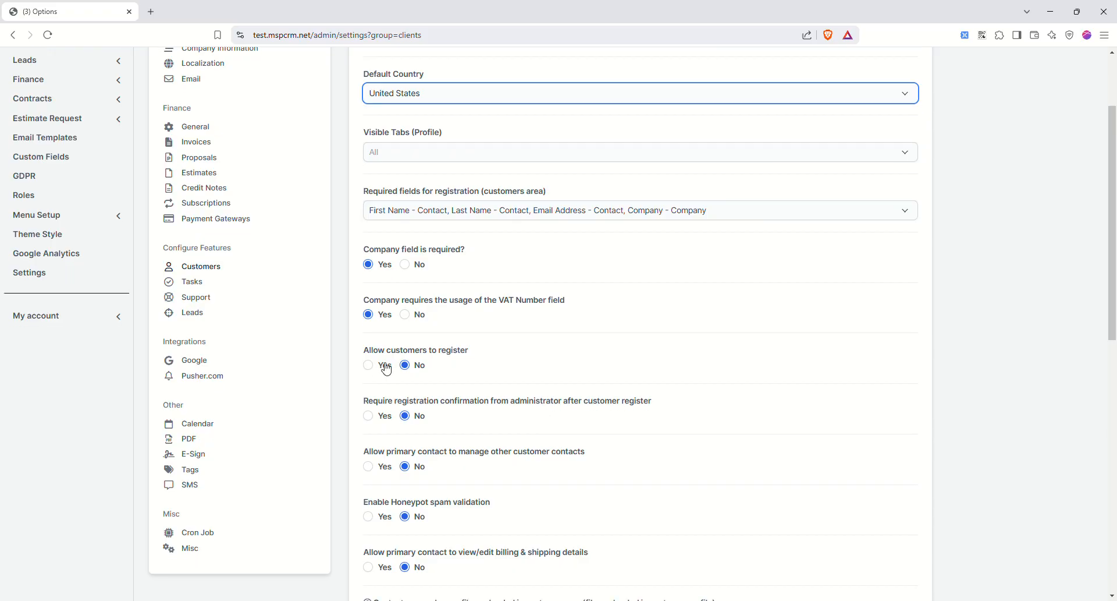
pyautogui.scroll(-10, 729, 464)
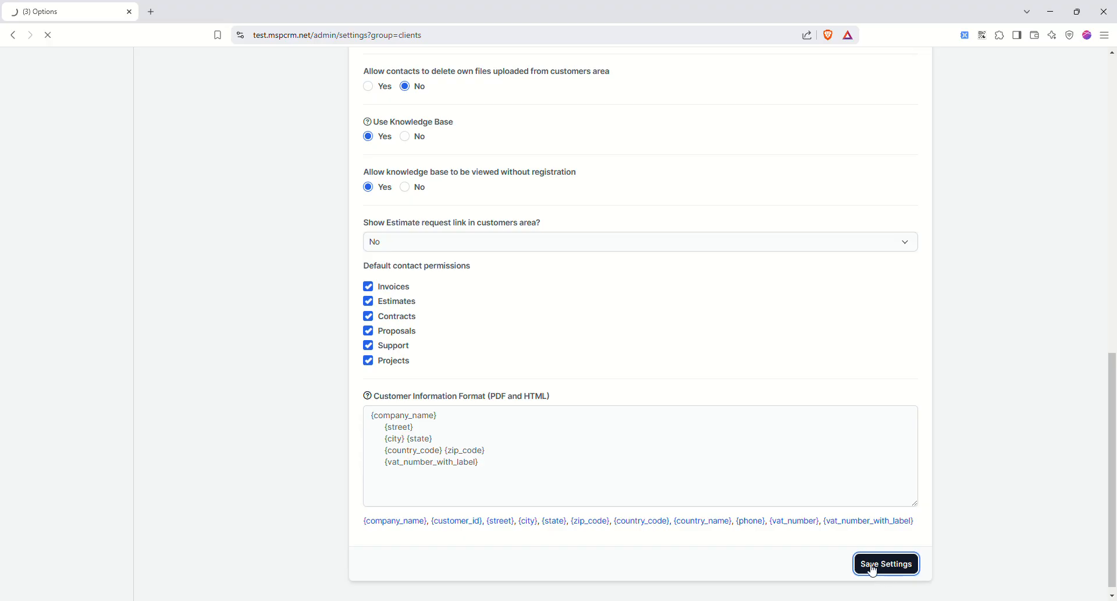
pyautogui.click(870, 566)
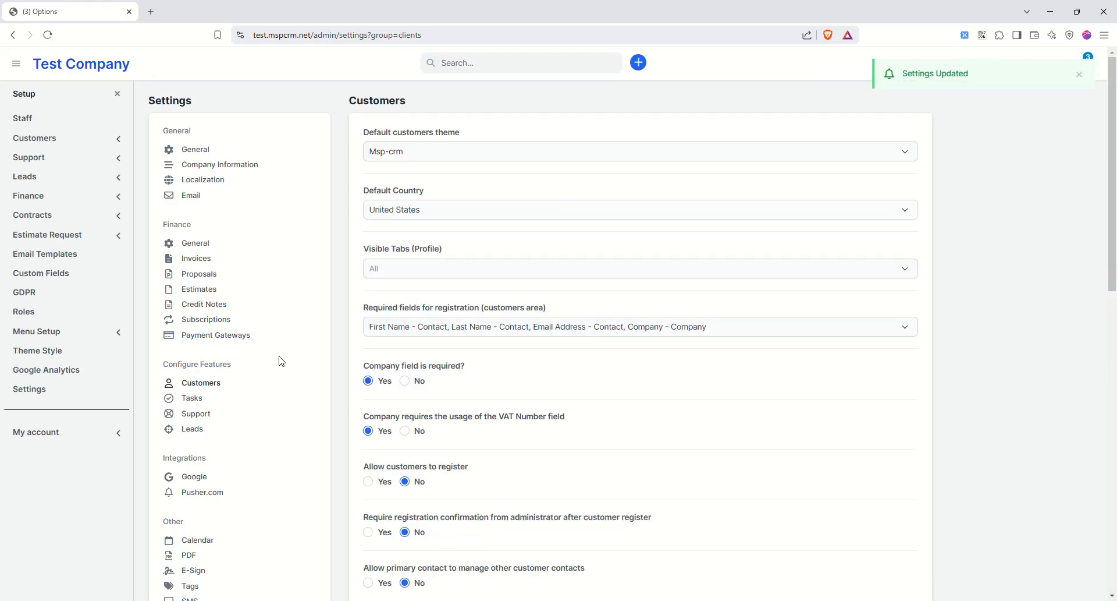
pyautogui.click(198, 399)
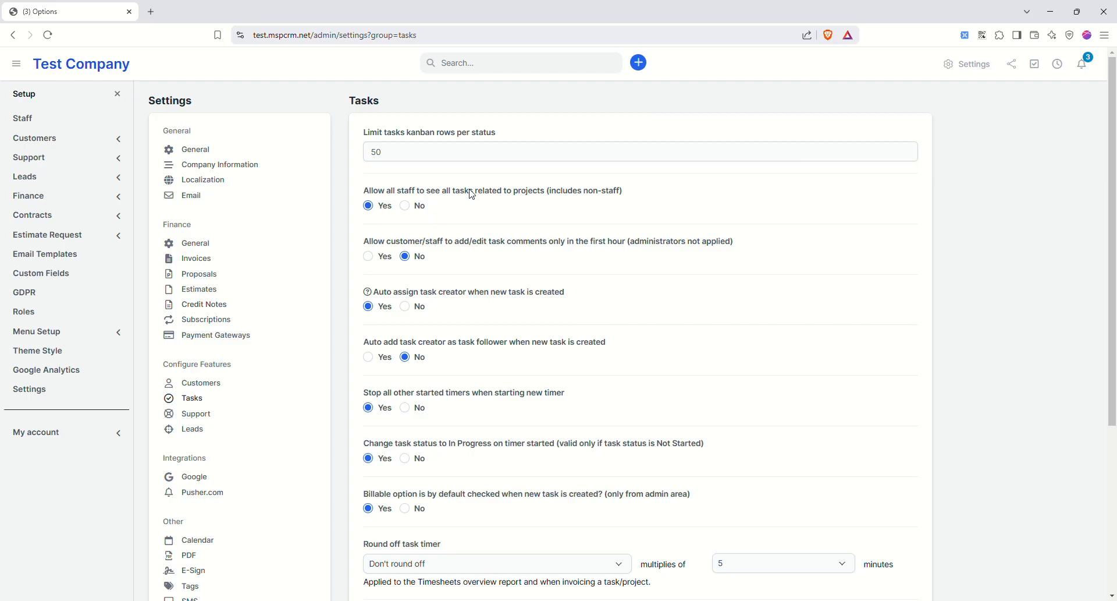
# - Open Setup > Customers > Groups to list Businesses and Residential Customers
pyautogui.scroll(-4, 481, 250)
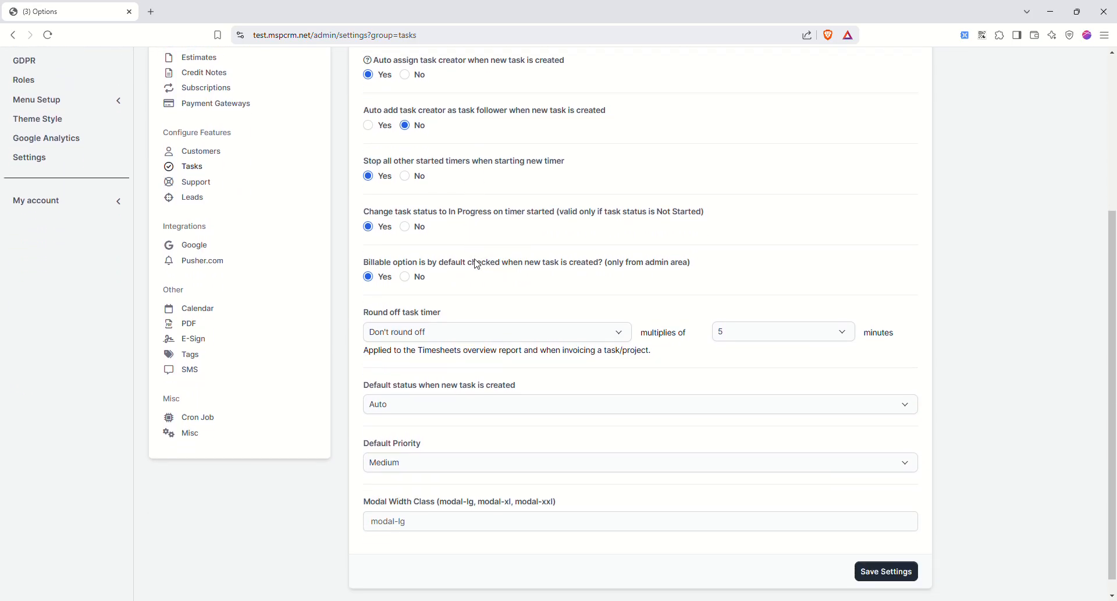
pyautogui.scroll(2, 354, 331)
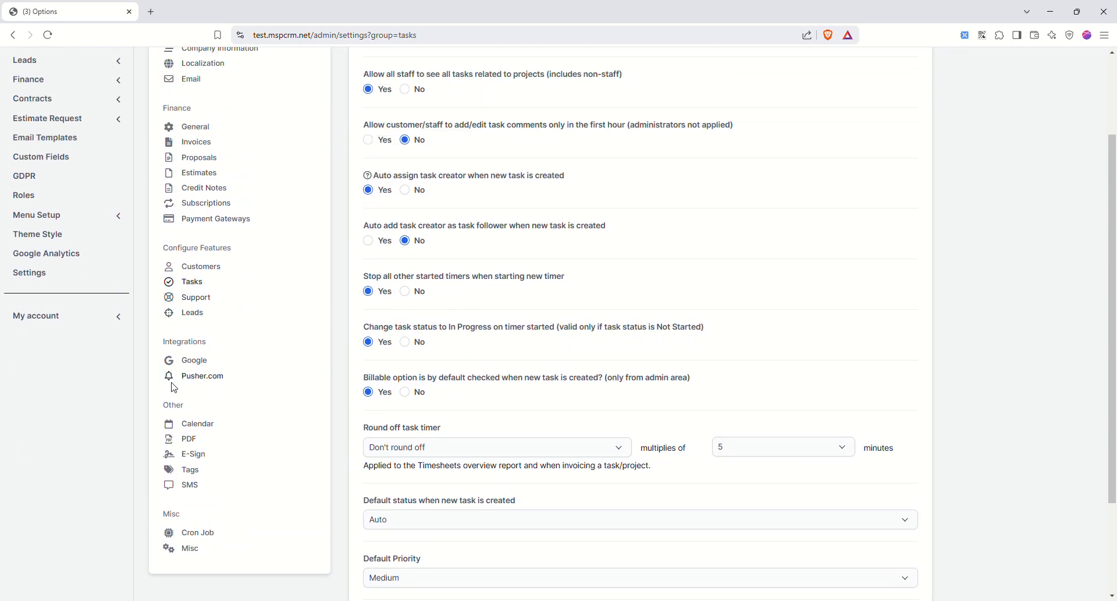
pyautogui.scroll(2, 184, 441)
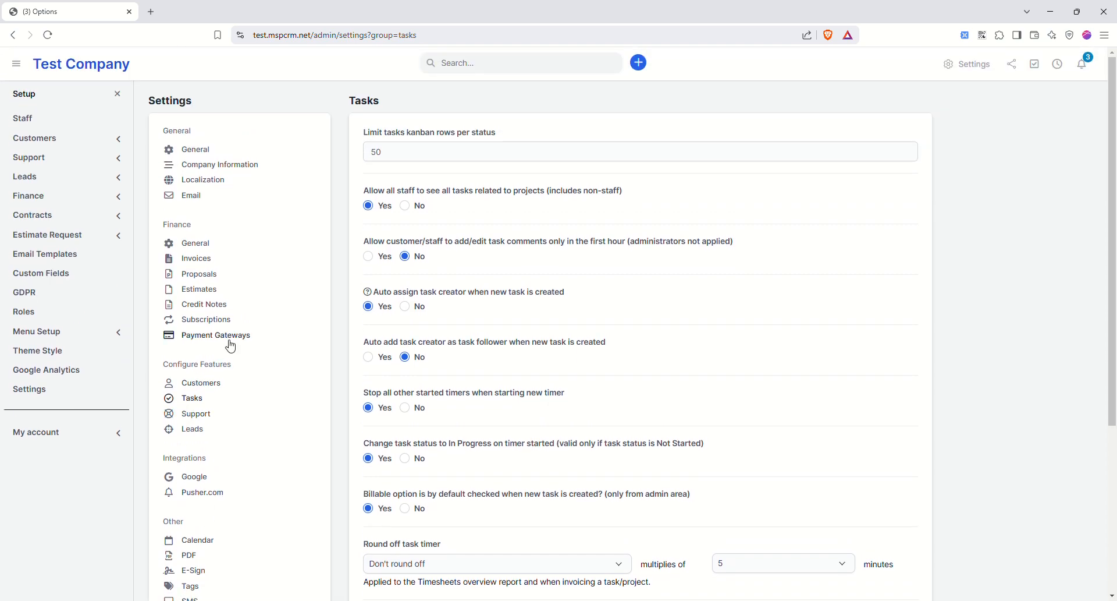
pyautogui.click(53, 136)
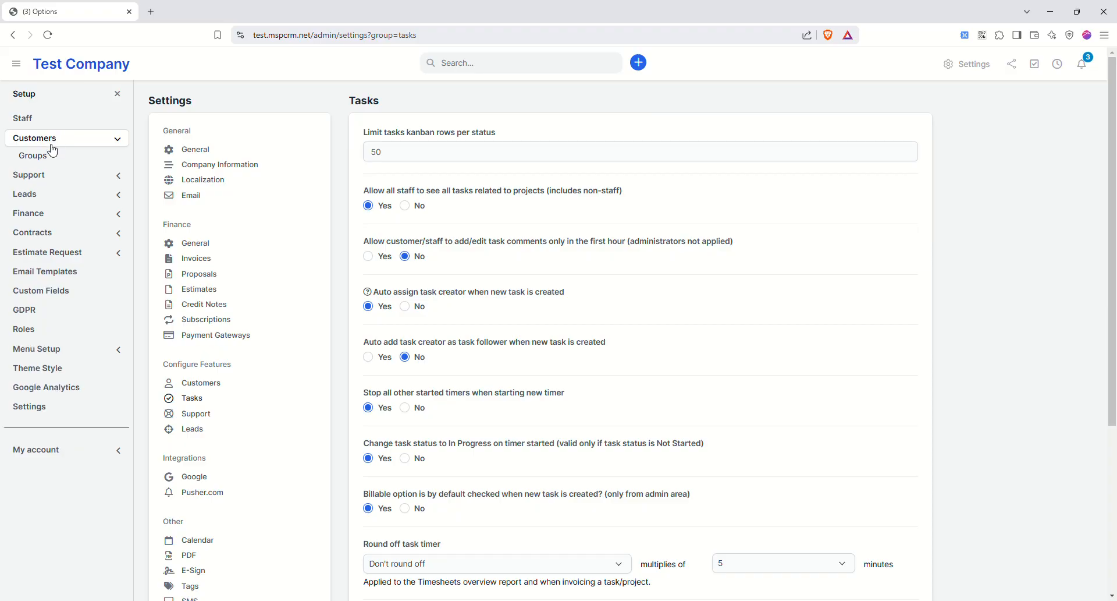
pyautogui.click(36, 158)
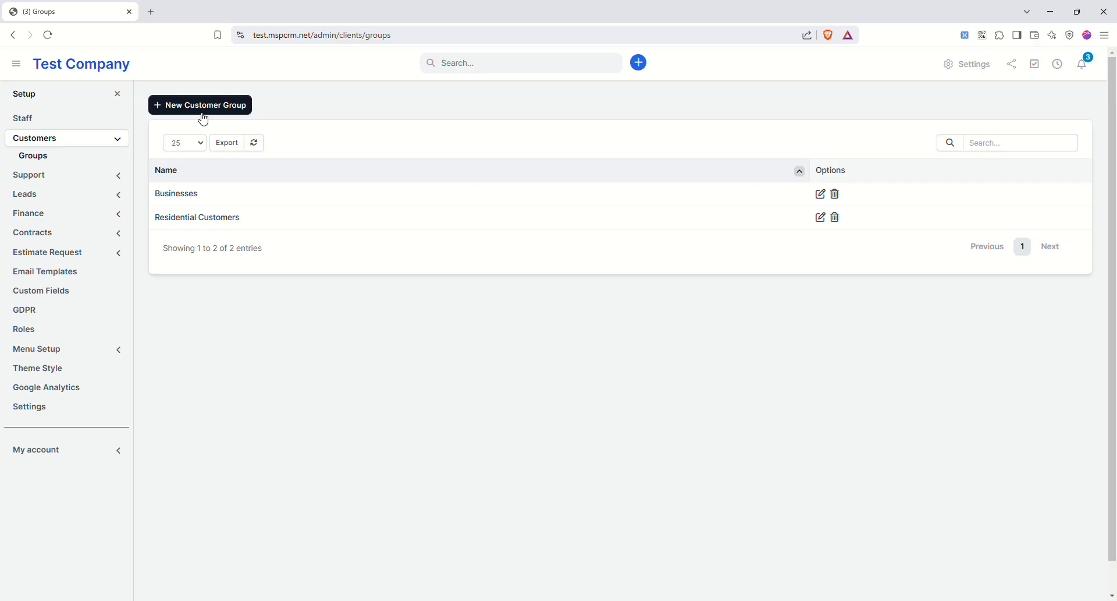
pyautogui.click(69, 177)
# - Open the Tech Support department's edit form and close it without changes
pyautogui.click(46, 176)
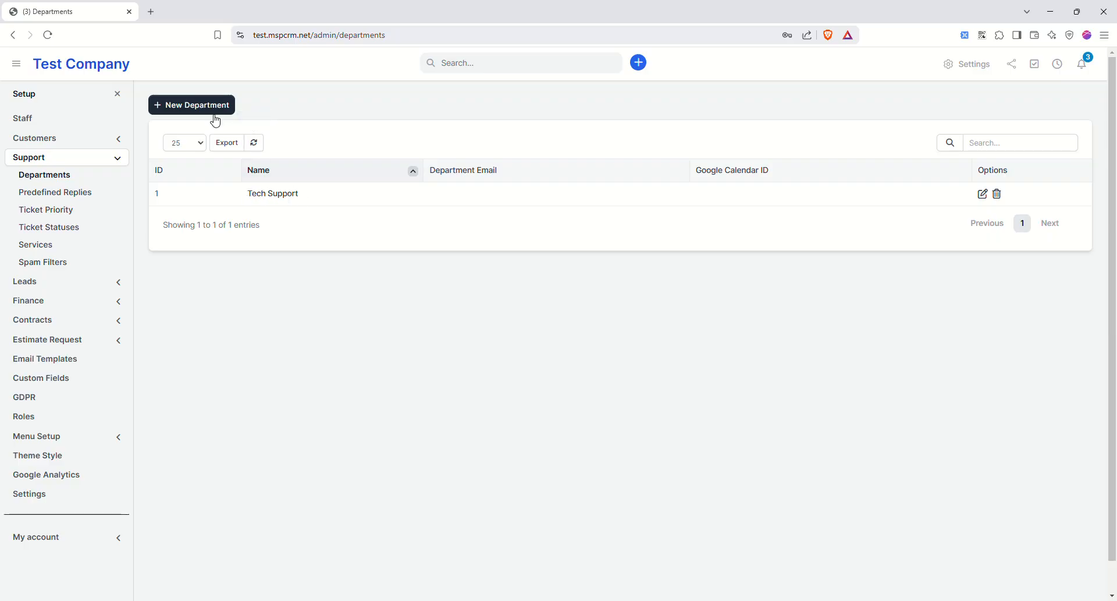
pyautogui.click(983, 194)
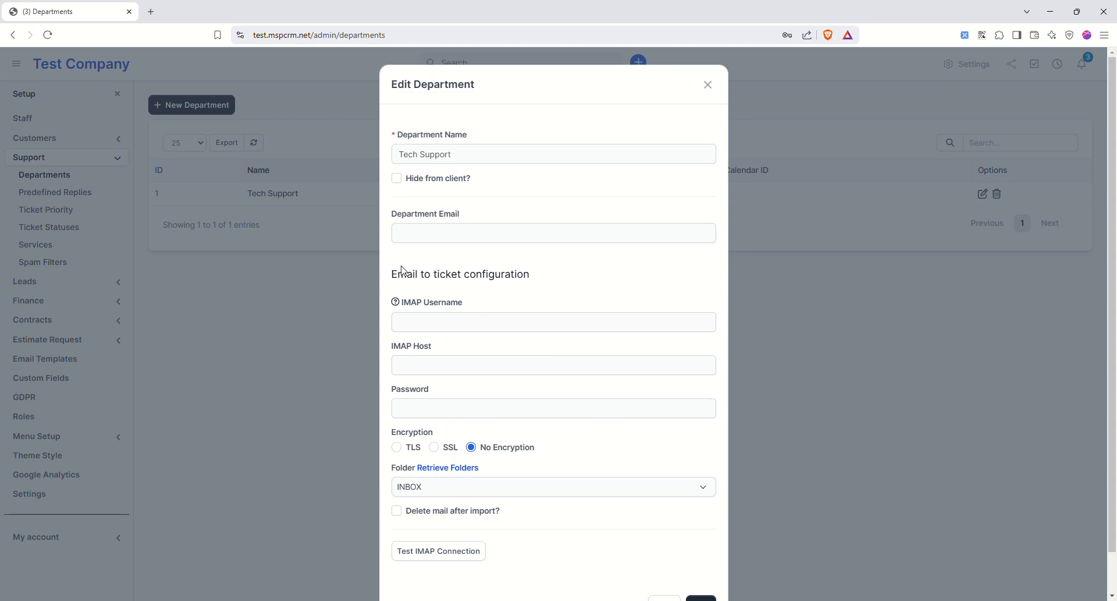
pyautogui.scroll(-2, 548, 259)
pyautogui.scroll(2, 612, 284)
pyautogui.click(707, 84)
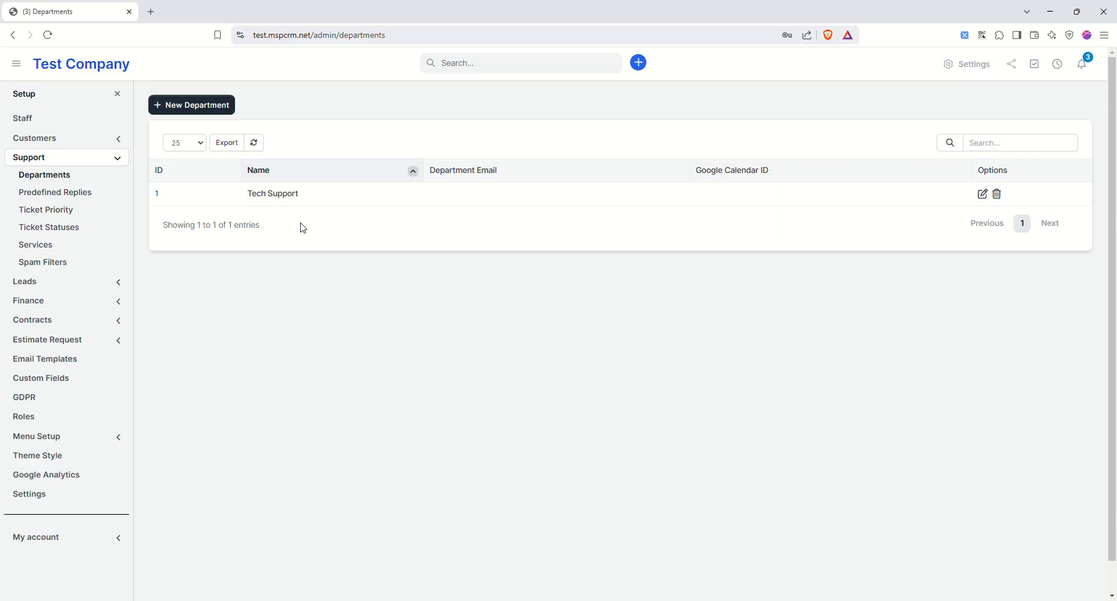
pyautogui.click(48, 193)
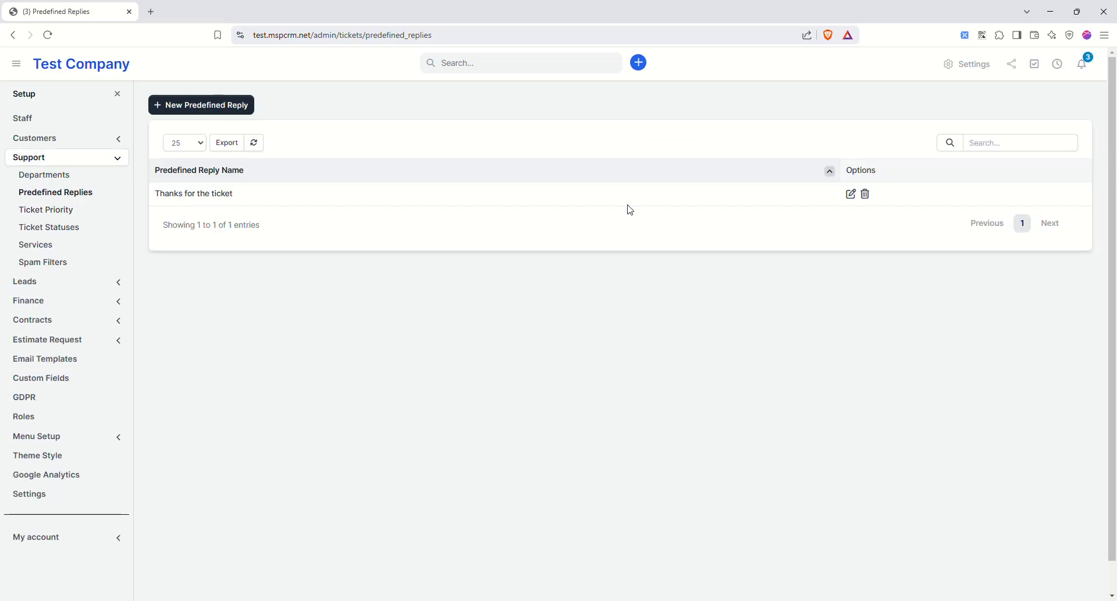
# - Review the 'Thanks for the ticket' predefined reply, then open the Ticket Statuses list
pyautogui.click(851, 196)
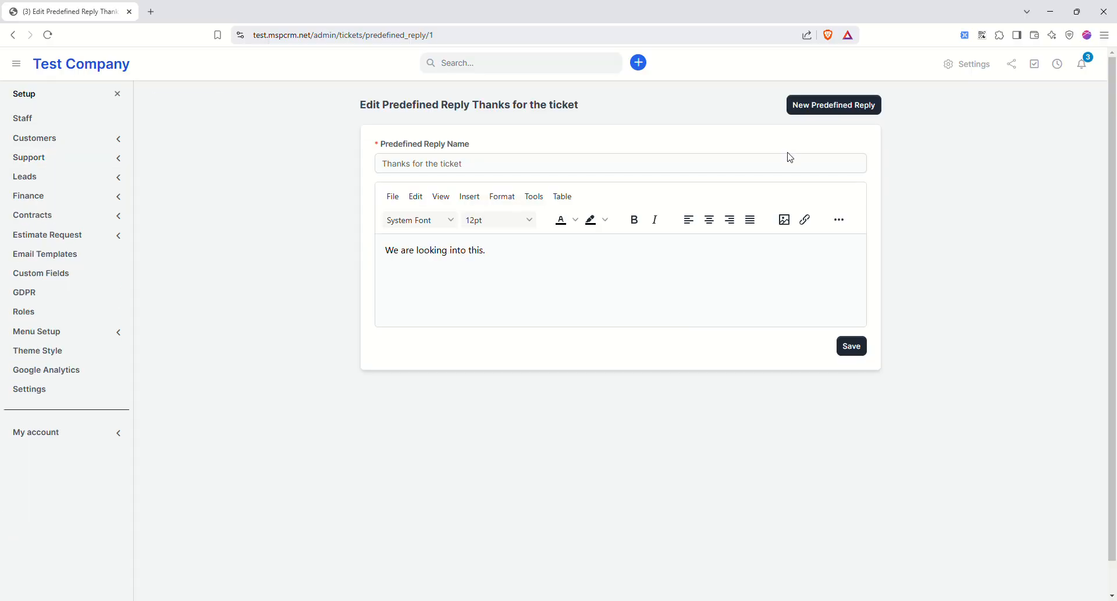
pyautogui.click(106, 140)
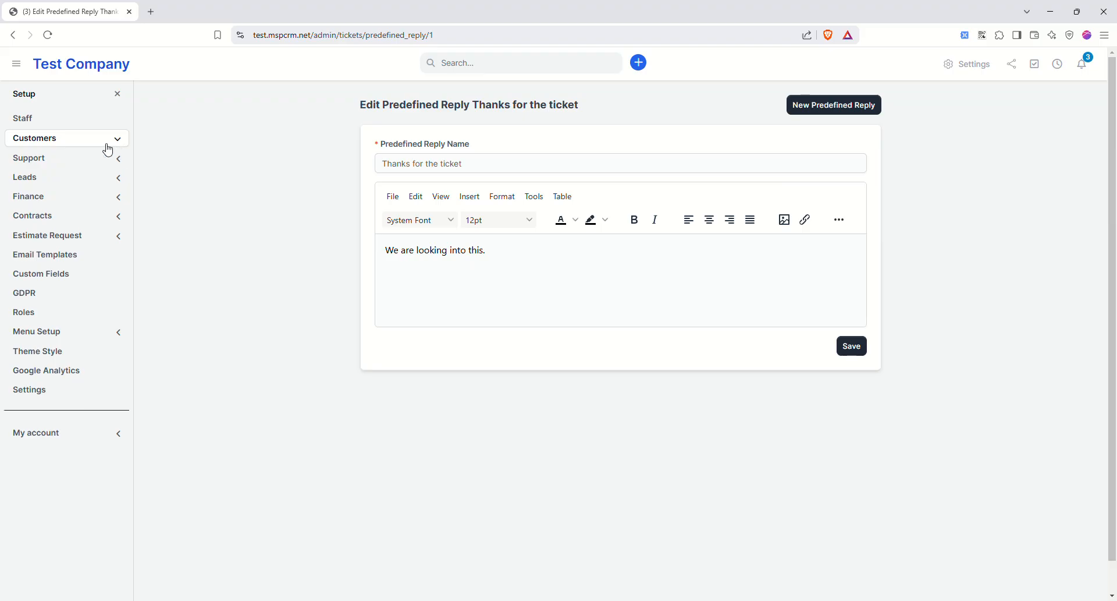
pyautogui.click(76, 174)
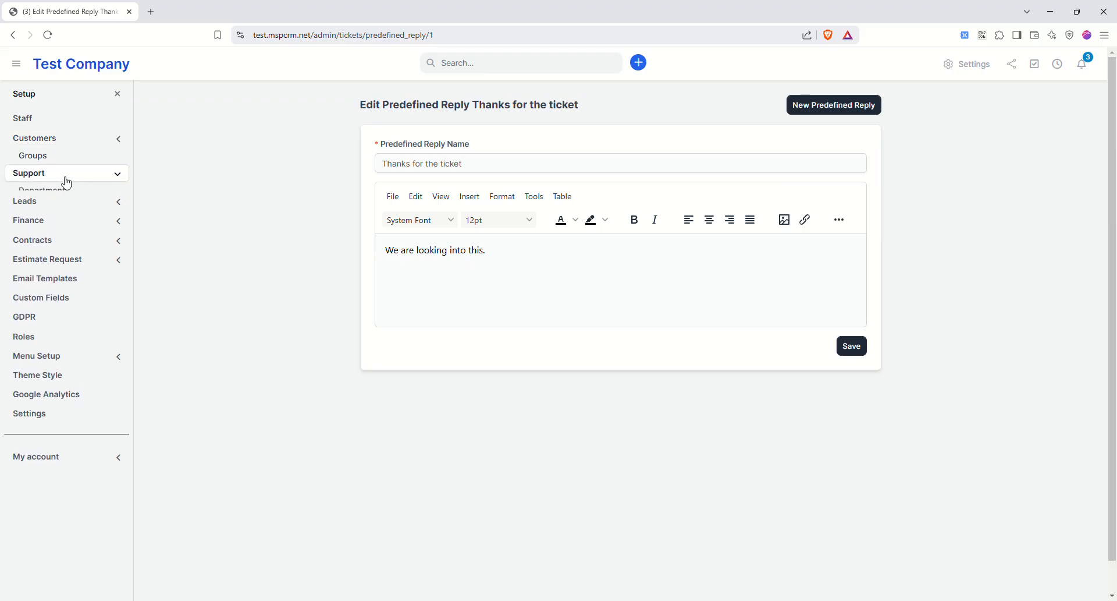
pyautogui.click(61, 229)
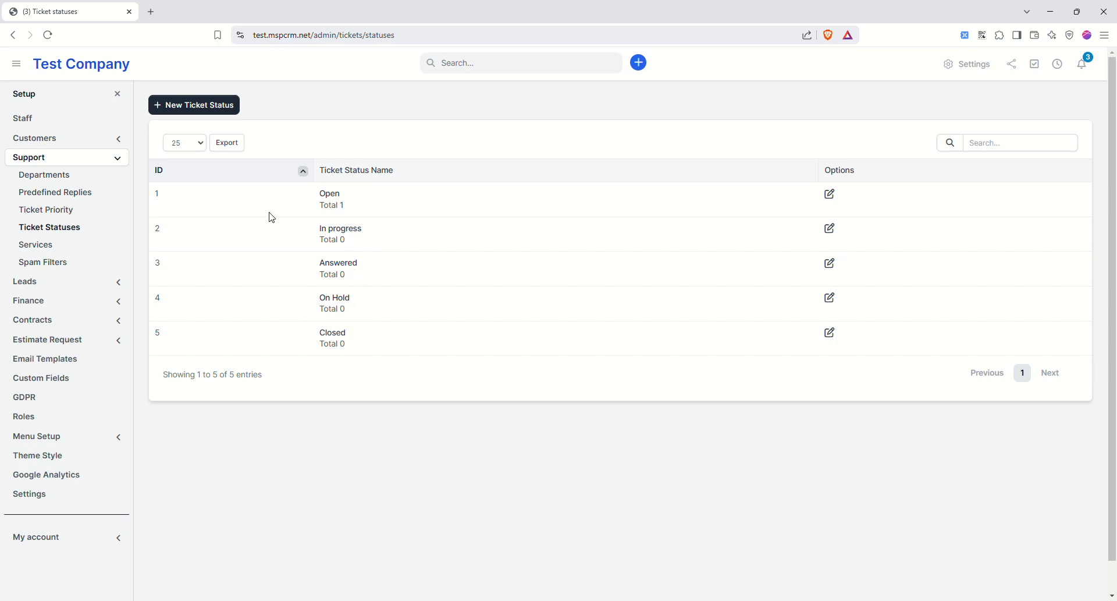
# - Browse Support Services and Spam Filters, then open the Lead Sources list (Facebook, Google, Yellow Pages)
pyautogui.click(46, 245)
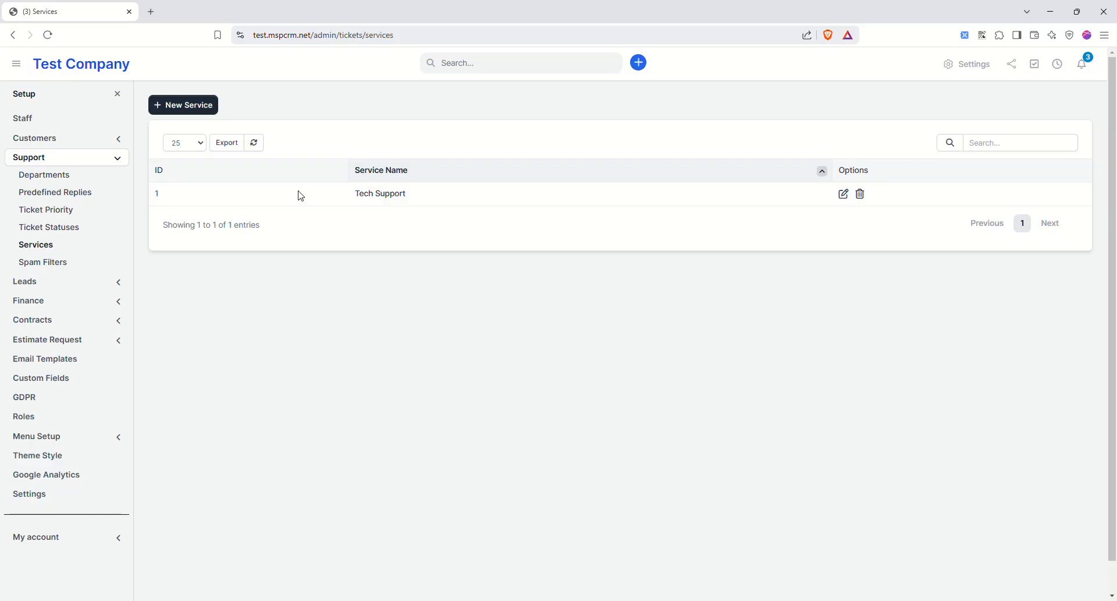
pyautogui.click(45, 265)
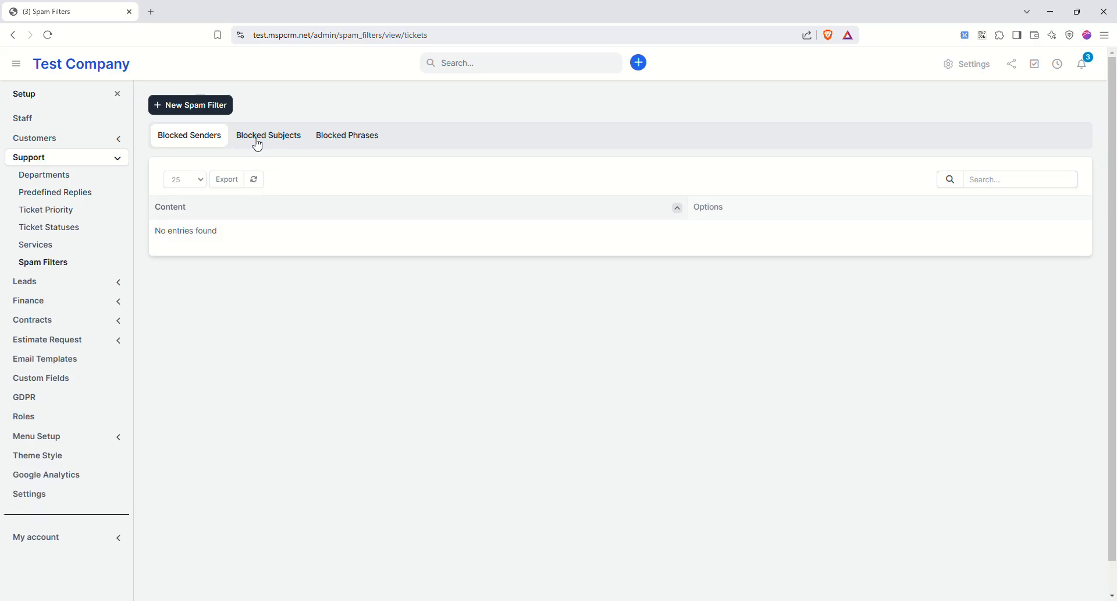
pyautogui.click(97, 281)
pyautogui.click(35, 194)
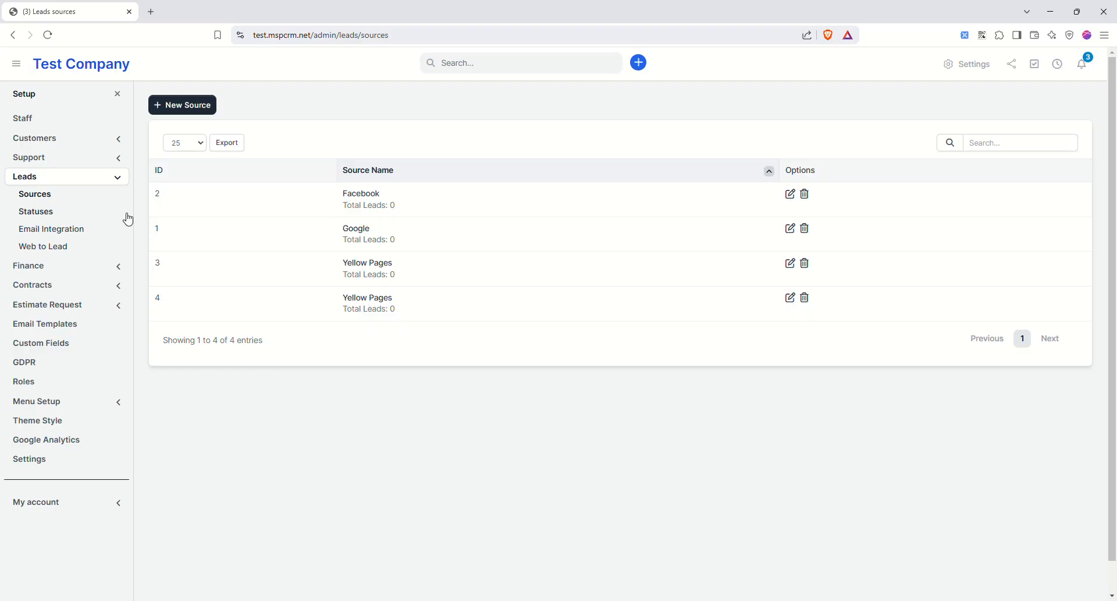
# - Check lead statuses, set the email integration default status to New Entry, and show the Web to Lead forms
pyautogui.click(38, 216)
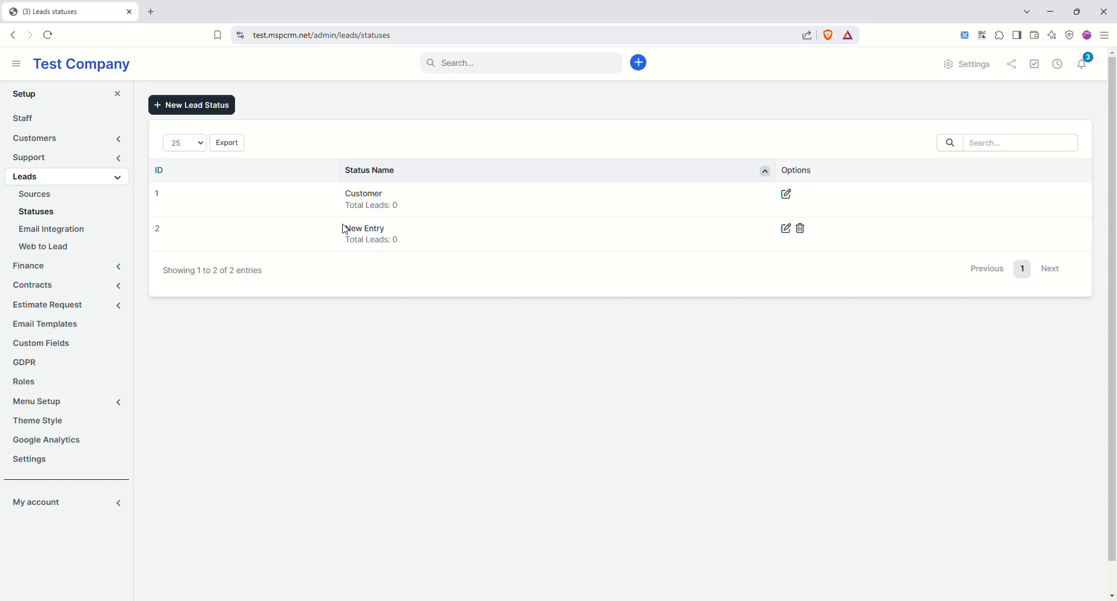
pyautogui.click(57, 236)
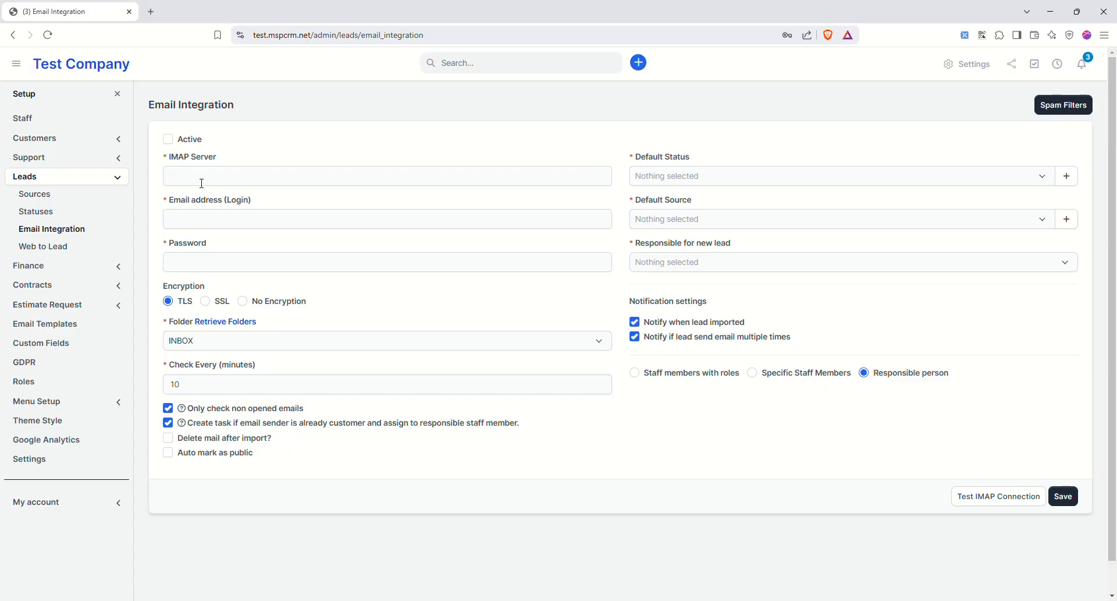
pyautogui.click(658, 175)
pyautogui.click(654, 255)
pyautogui.click(49, 247)
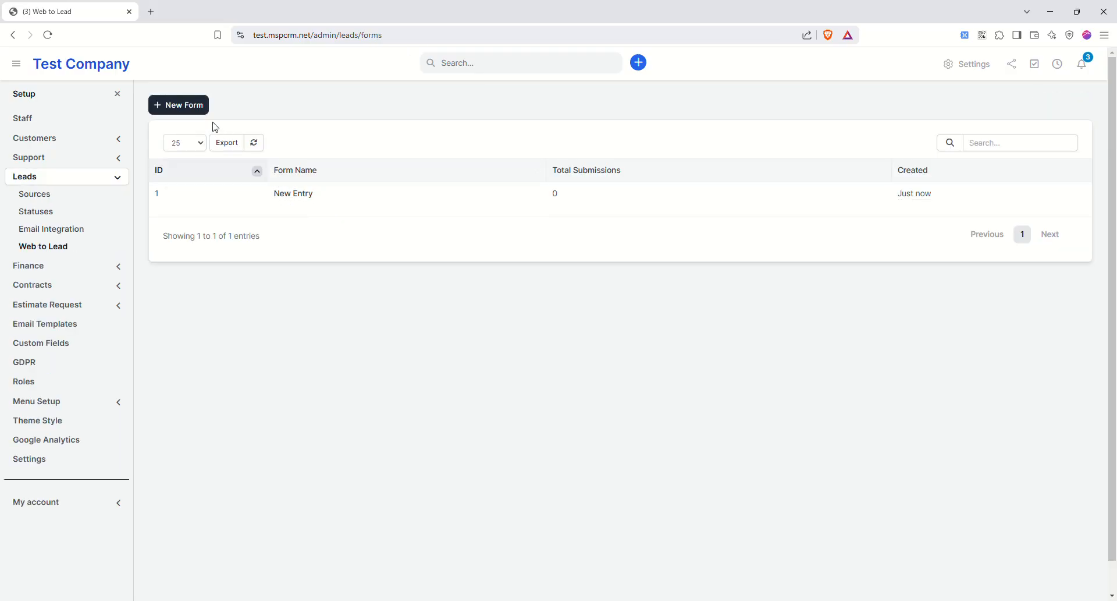
# - Start a new form named 'This is a new lead' with source Google, status New Entry, and a responsible staff member
pyautogui.click(187, 106)
pyautogui.click(403, 244)
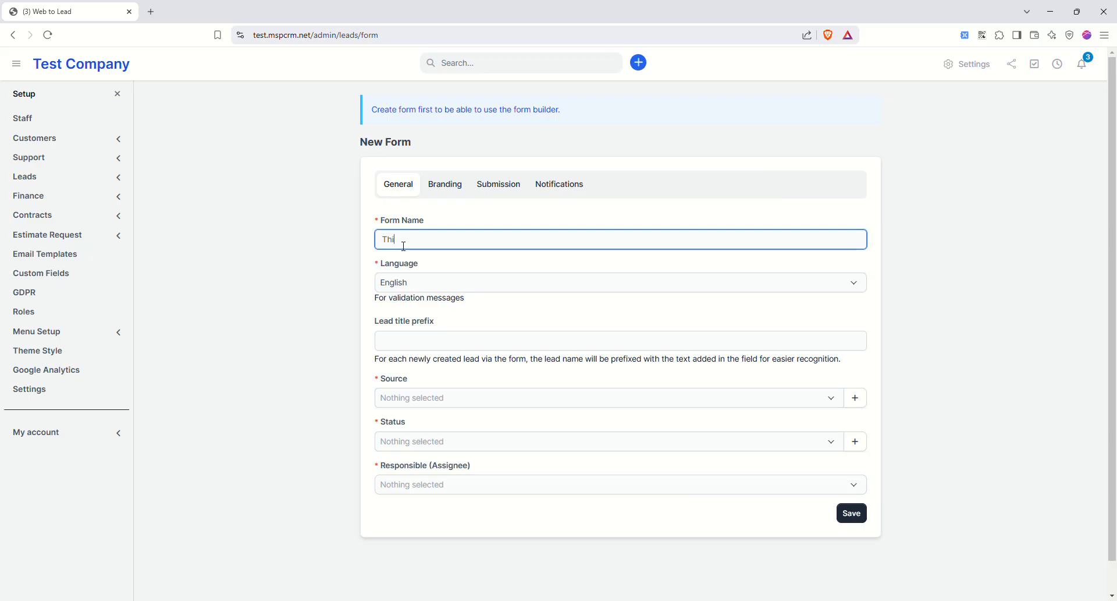
pyautogui.write('This is a new lead')
pyautogui.click(414, 398)
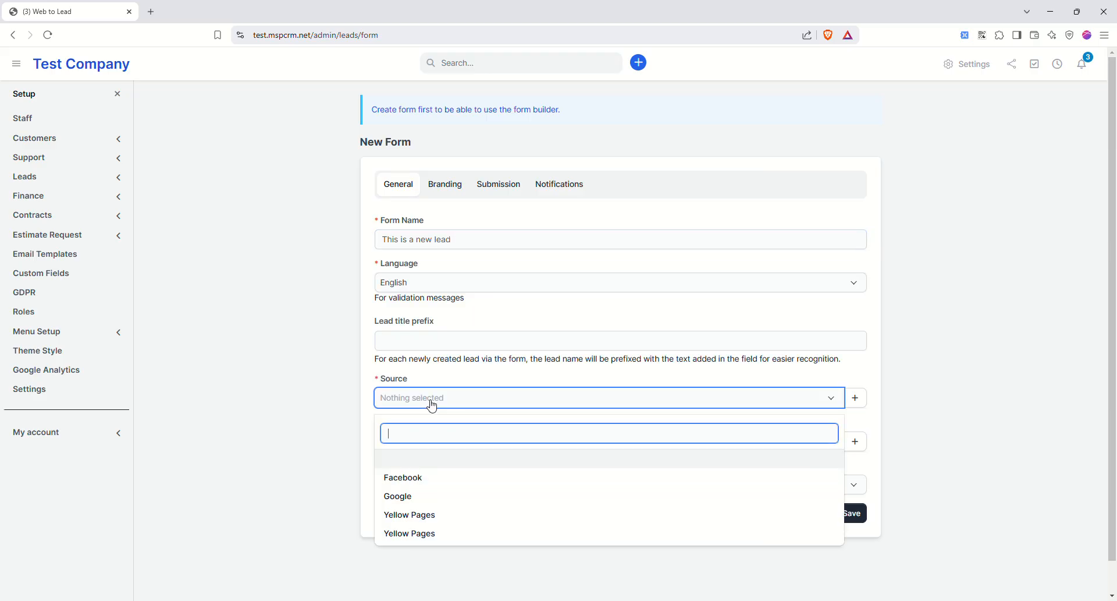
pyautogui.click(424, 502)
pyautogui.click(423, 442)
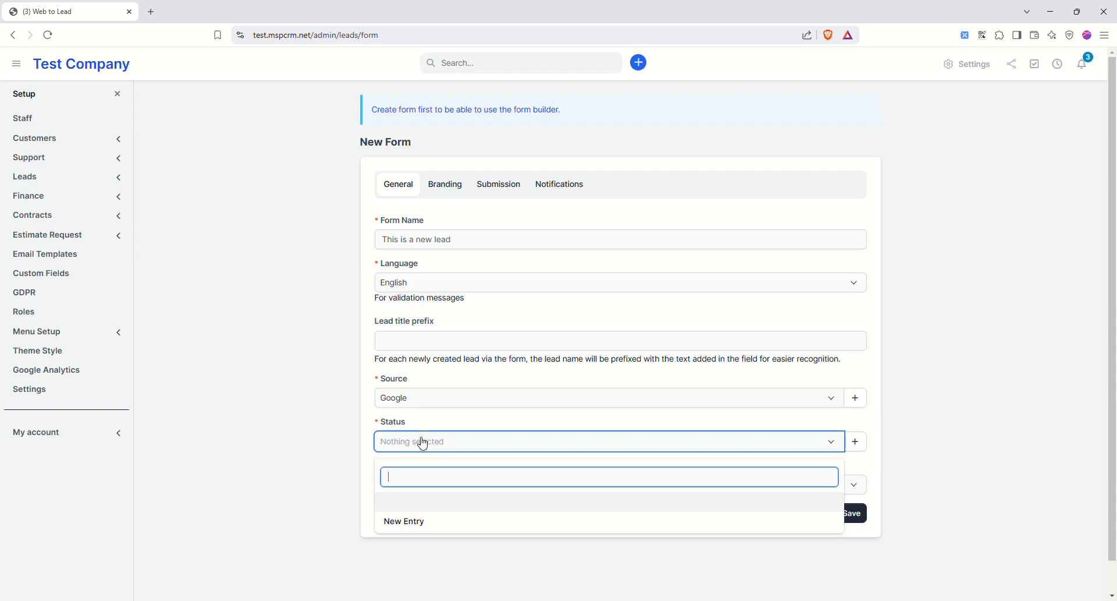
pyautogui.click(414, 521)
pyautogui.click(444, 486)
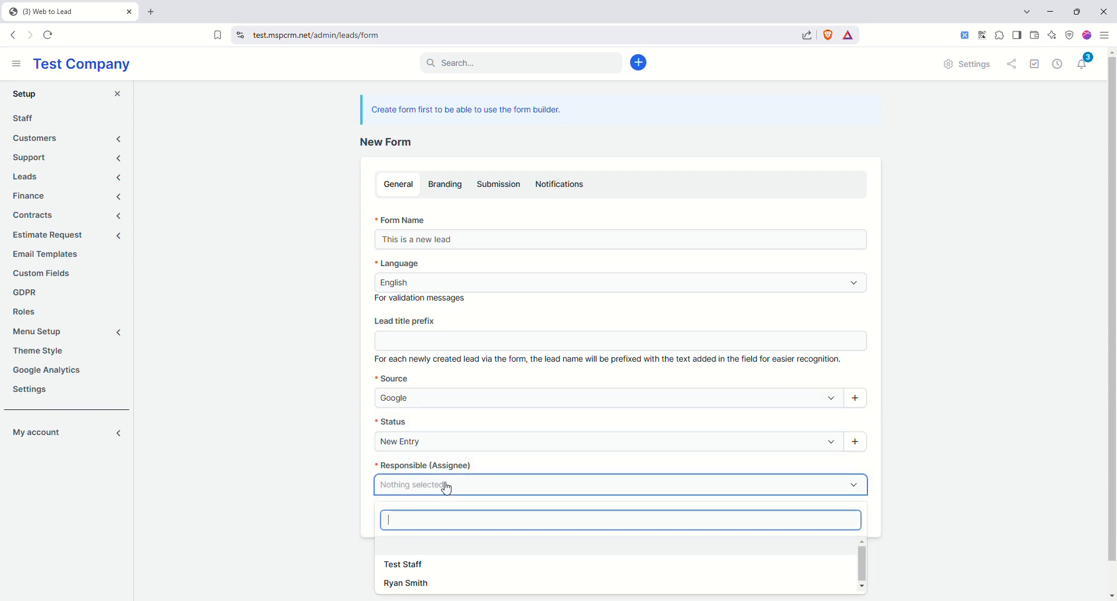
pyautogui.click(428, 584)
# - Make the form's submit button text red in Branding
pyautogui.click(442, 188)
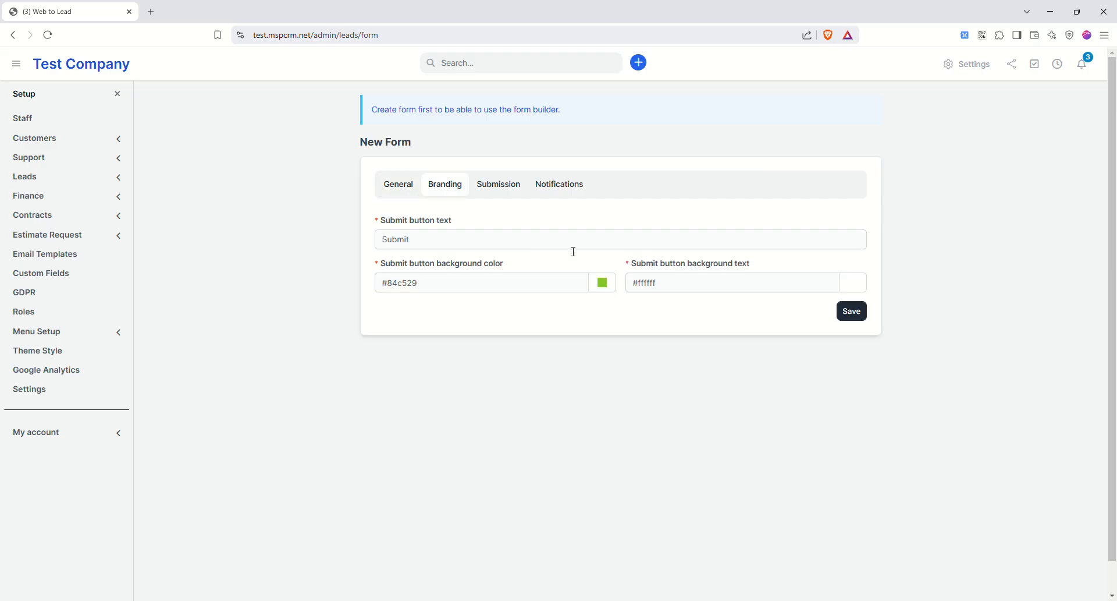
pyautogui.click(853, 284)
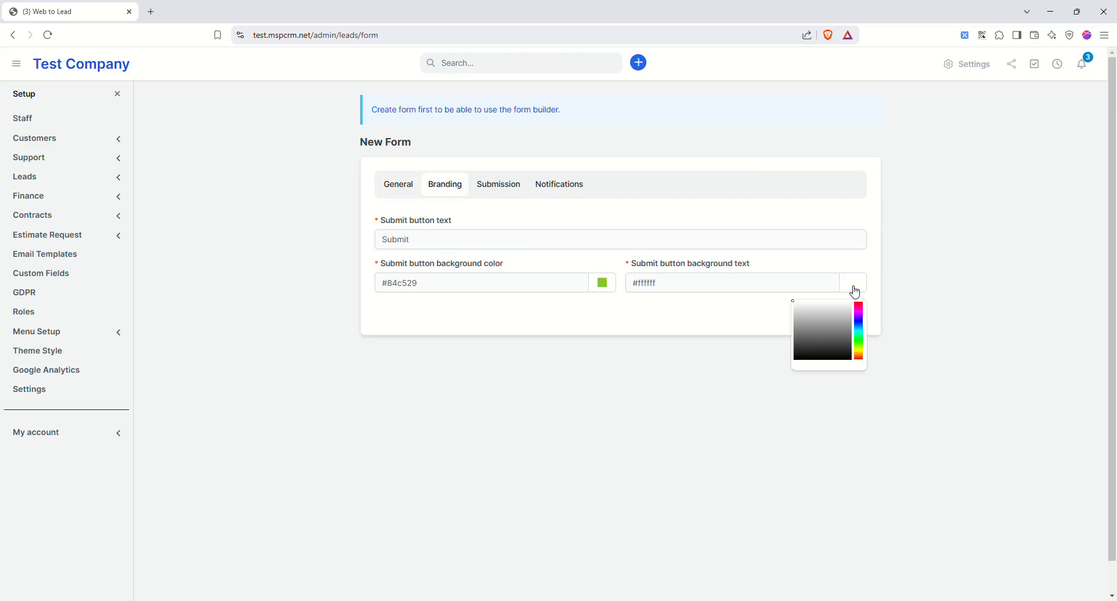
pyautogui.click(859, 304)
pyautogui.moveTo(848, 304); pyautogui.dragTo(854, 299)
pyautogui.click(818, 257)
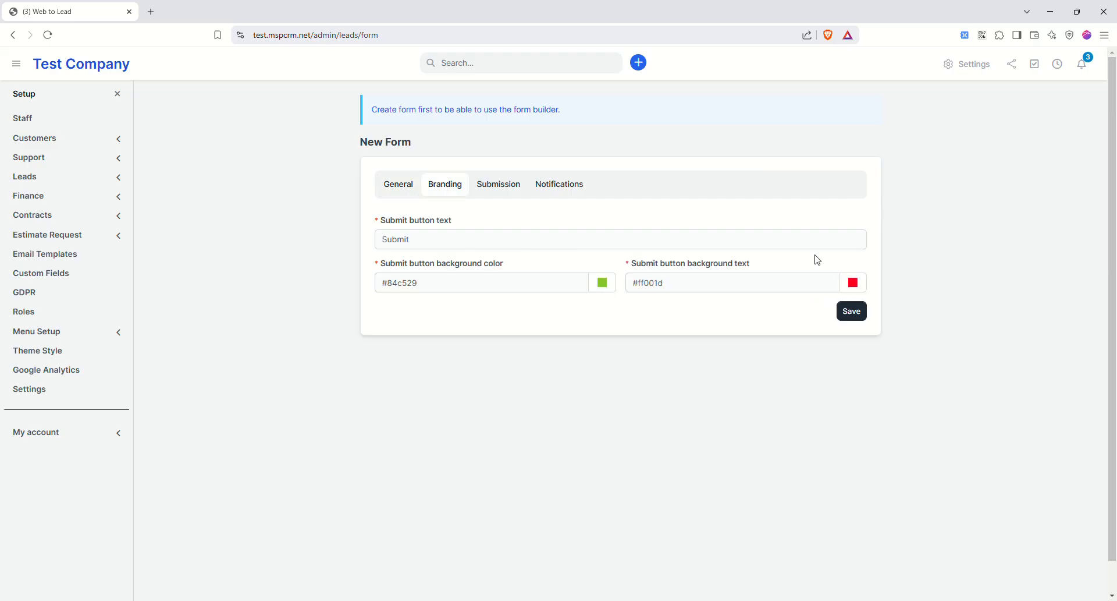
# - Set a 'Hello!' thank-you message, pick a staff member to notify, and save the form
pyautogui.click(493, 189)
pyautogui.click(405, 302)
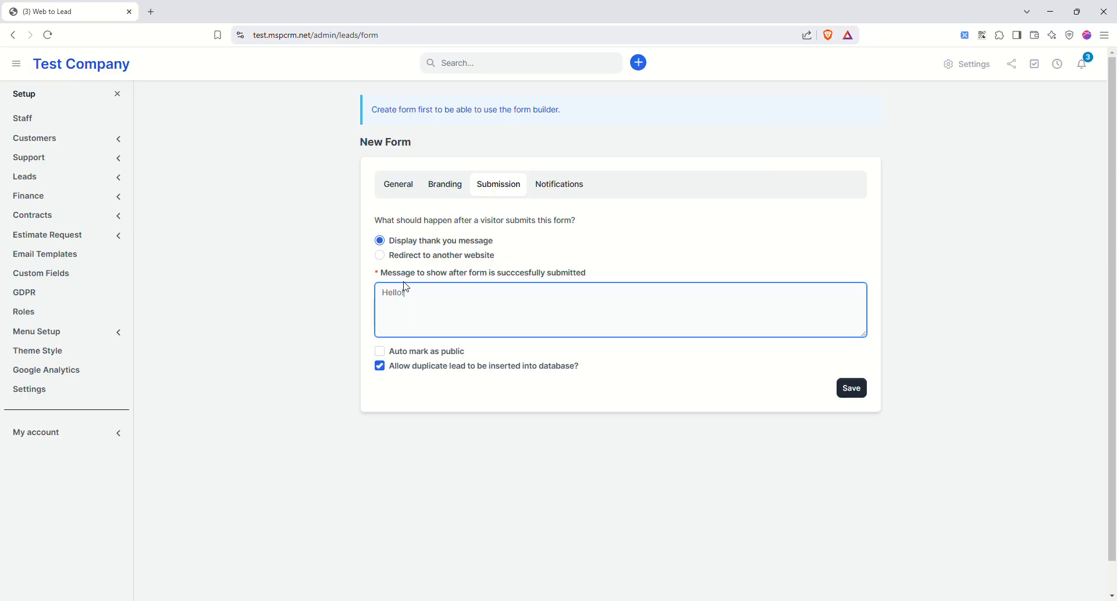
pyautogui.click(541, 190)
pyautogui.click(439, 307)
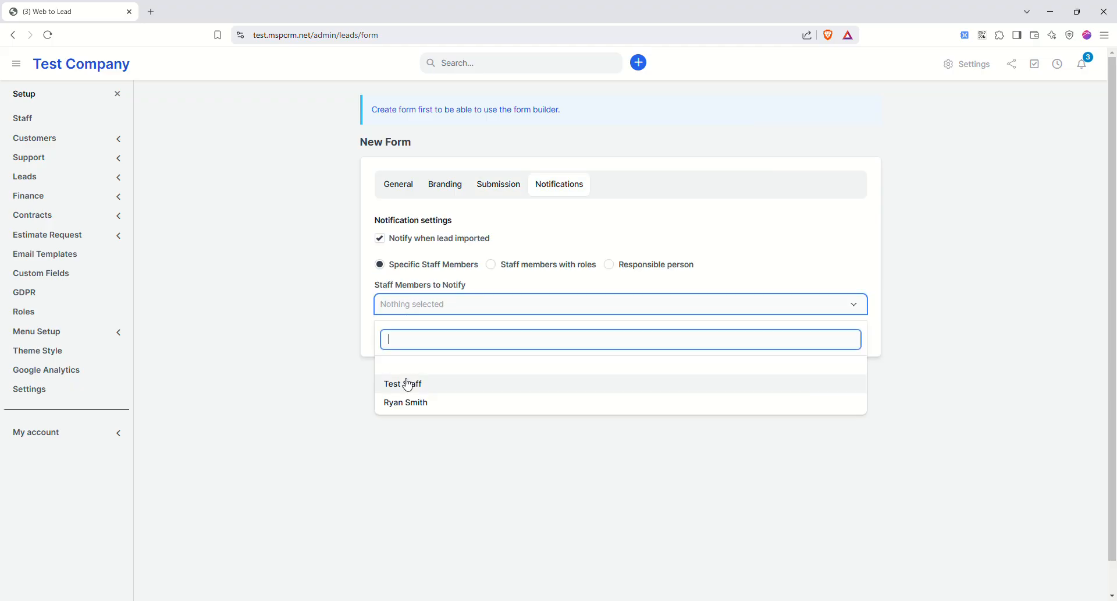
pyautogui.click(408, 402)
pyautogui.click(732, 245)
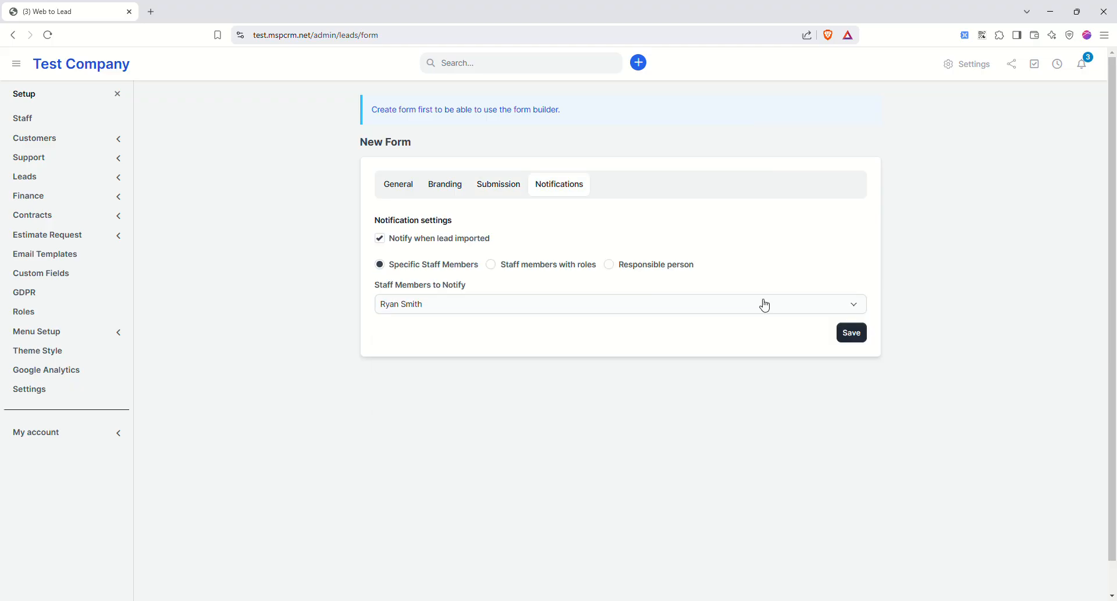
pyautogui.click(852, 333)
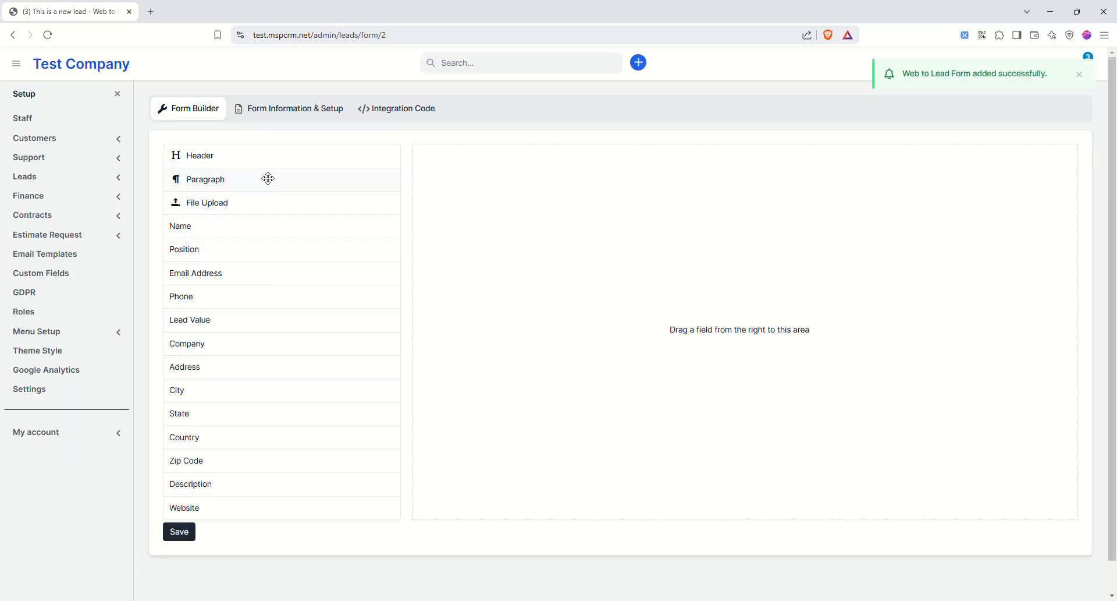
# - Add Name, Email Address, Phone, Company, State and Description fields to the form builder
pyautogui.click(252, 229)
pyautogui.click(210, 278)
pyautogui.click(200, 300)
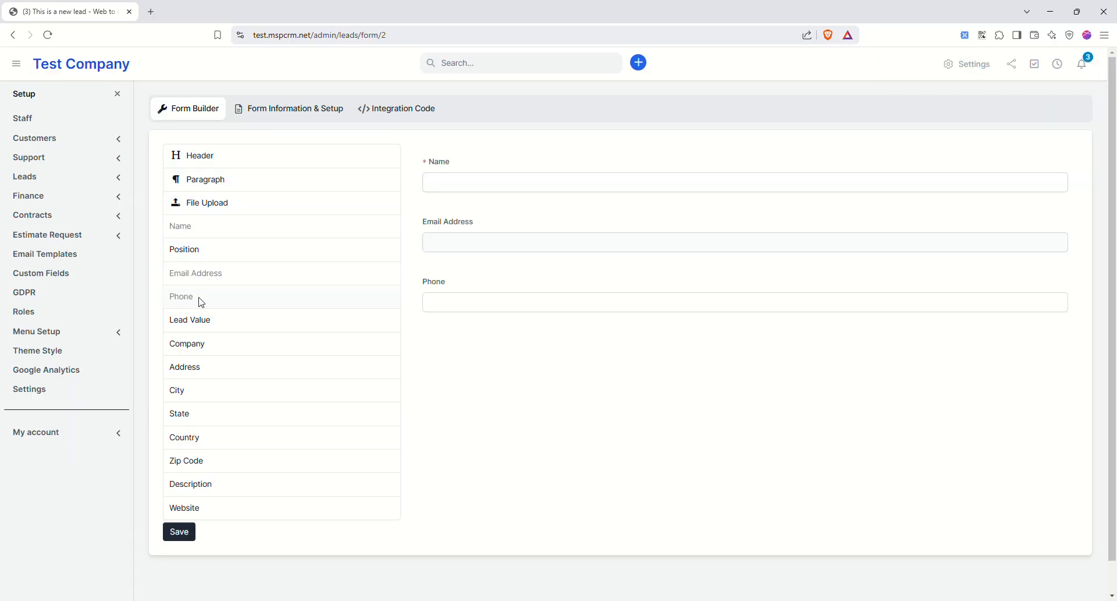
pyautogui.click(205, 349)
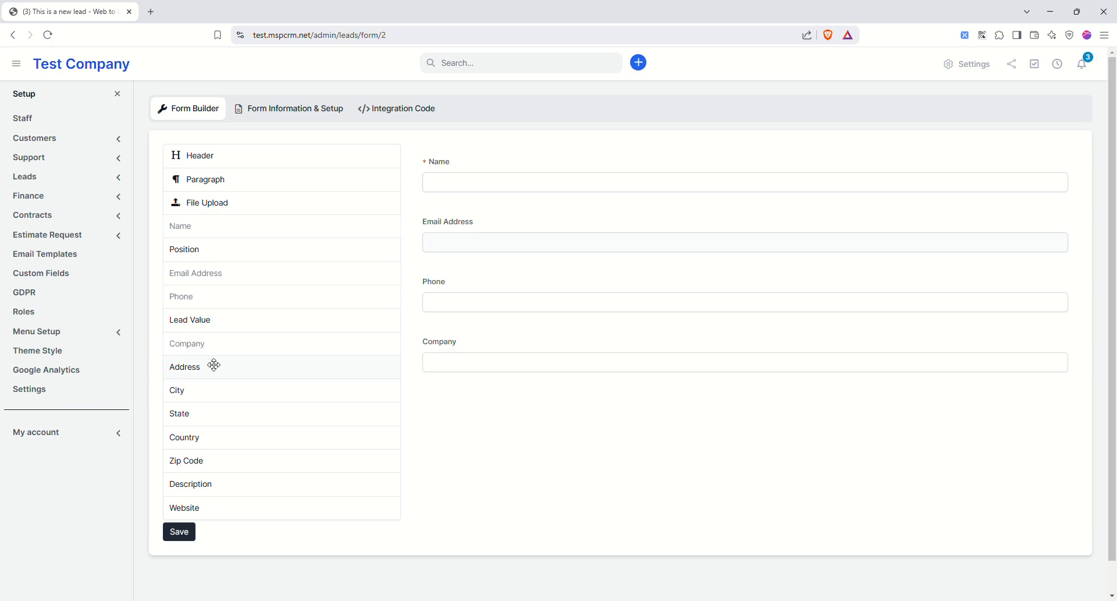
pyautogui.click(194, 413)
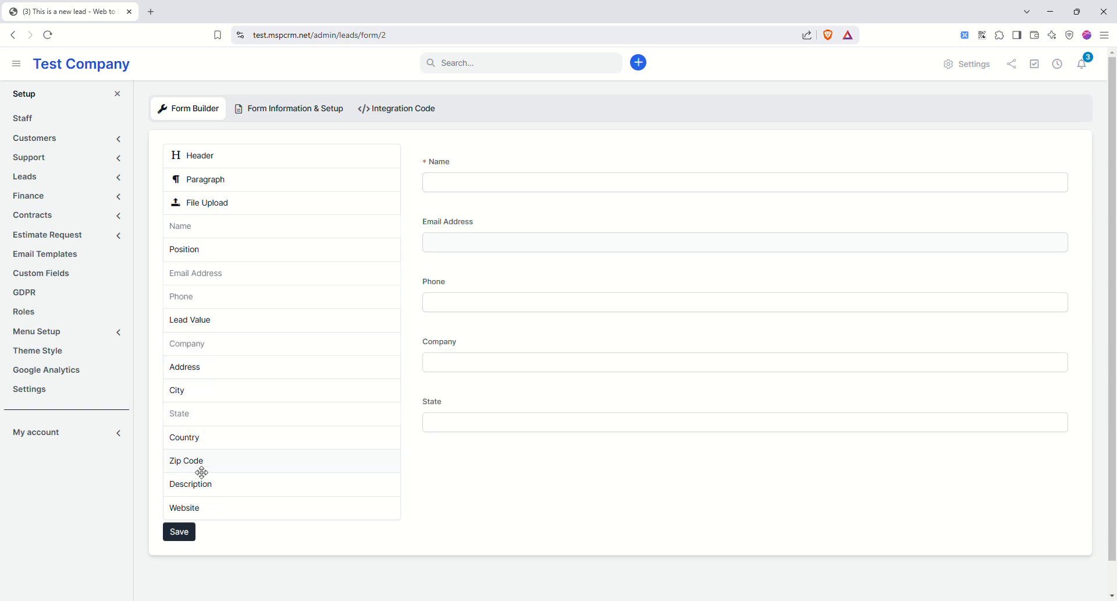
pyautogui.click(201, 492)
# - Make Email Address a required field, save the layout, and show the Integration Code
pyautogui.moveTo(860, 200)
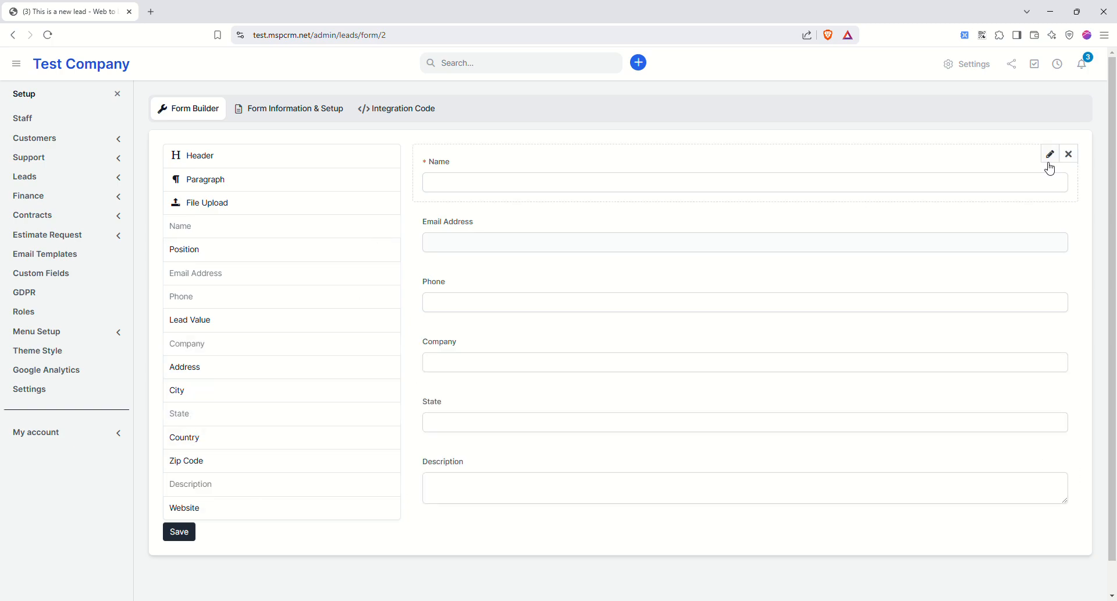
pyautogui.click(1051, 155)
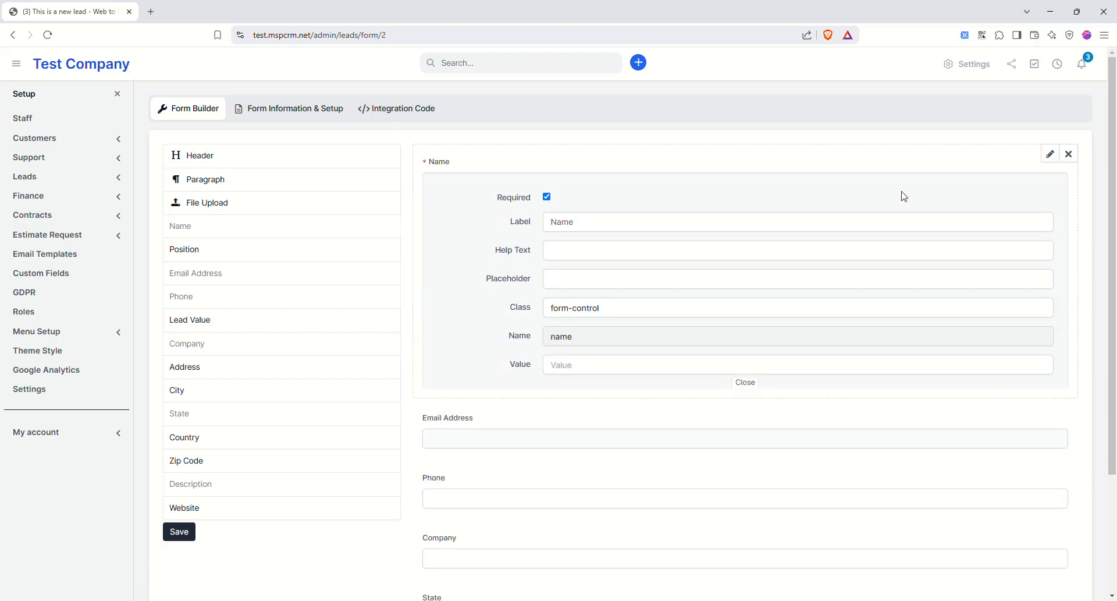
pyautogui.click(1049, 155)
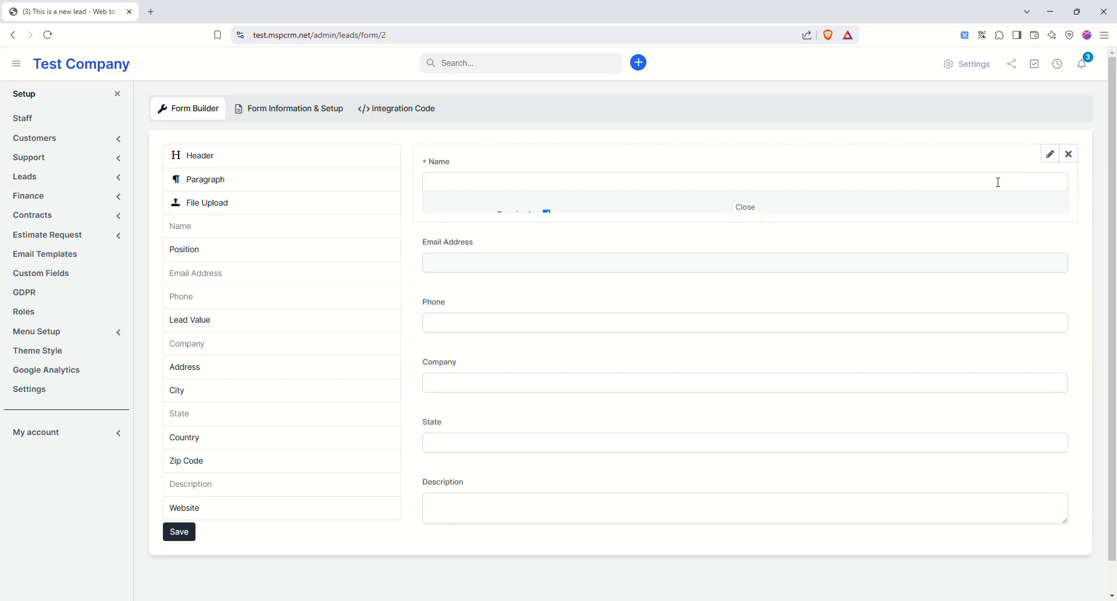
pyautogui.click(1050, 214)
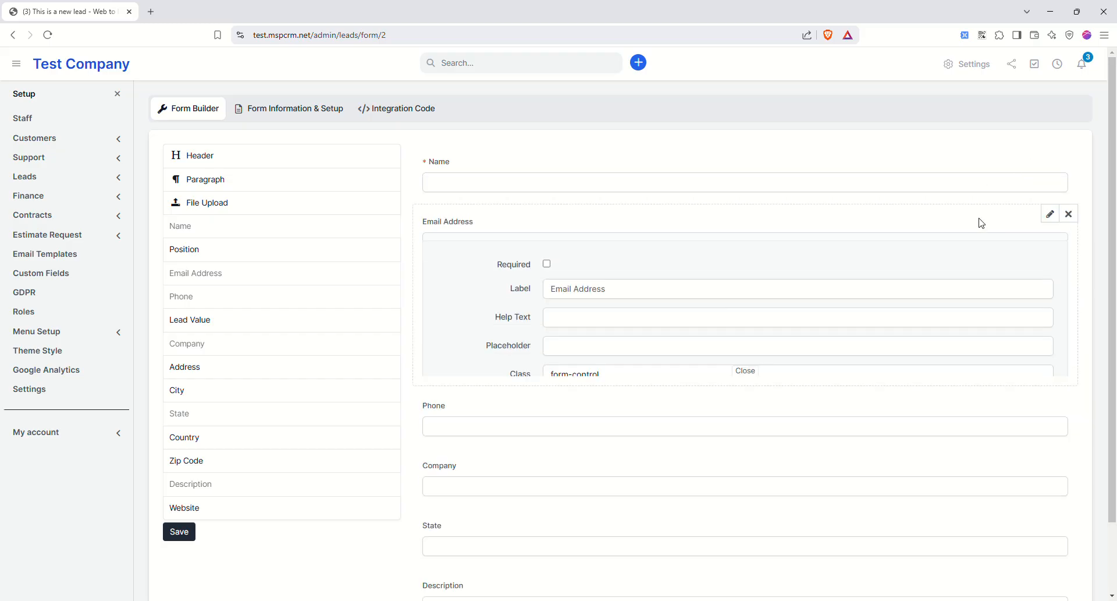
pyautogui.click(547, 256)
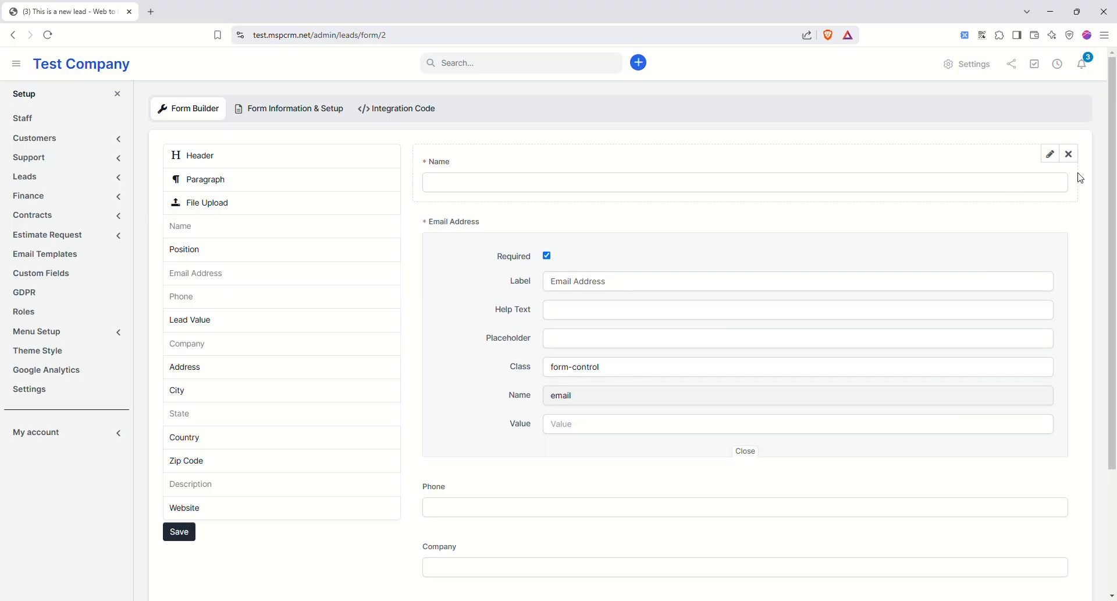
pyautogui.click(1051, 214)
pyautogui.click(181, 532)
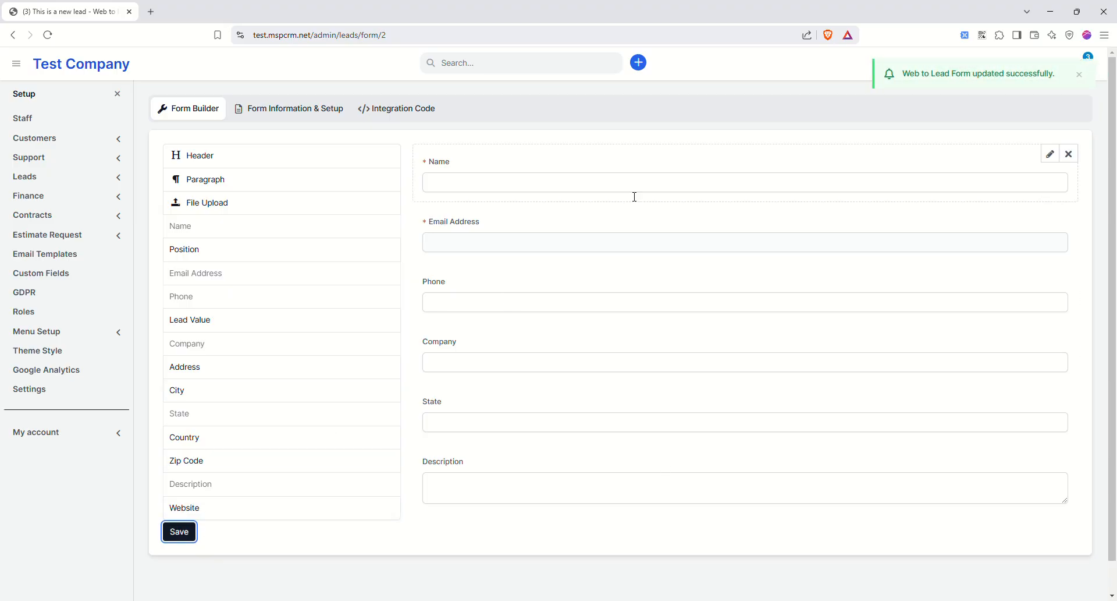
pyautogui.click(390, 112)
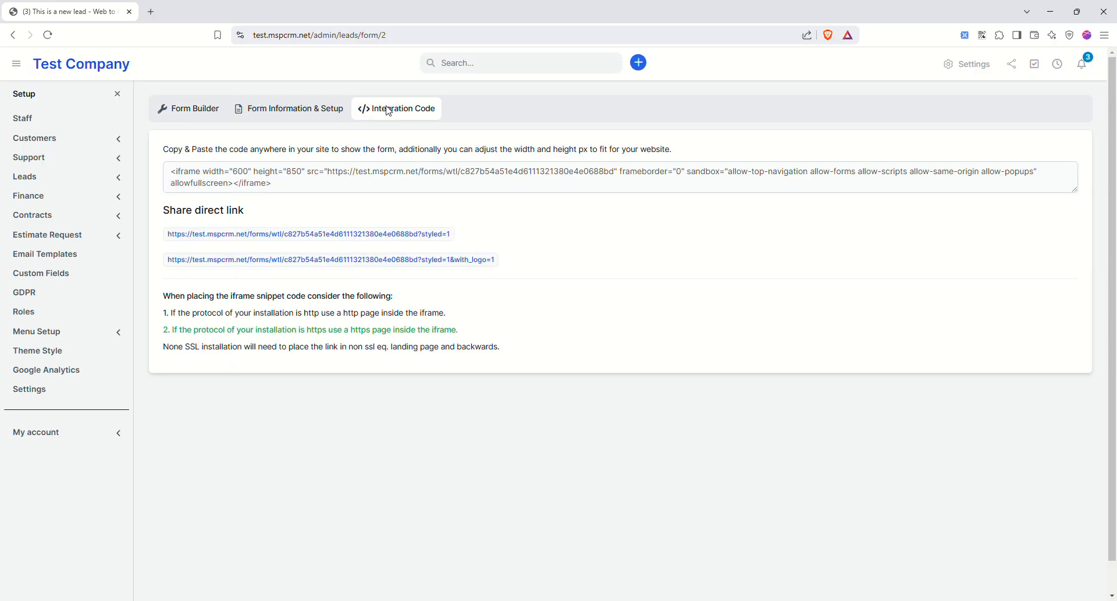
# - Preview the lead form through the plain direct link and the logo link, closing each
pyautogui.click(293, 238)
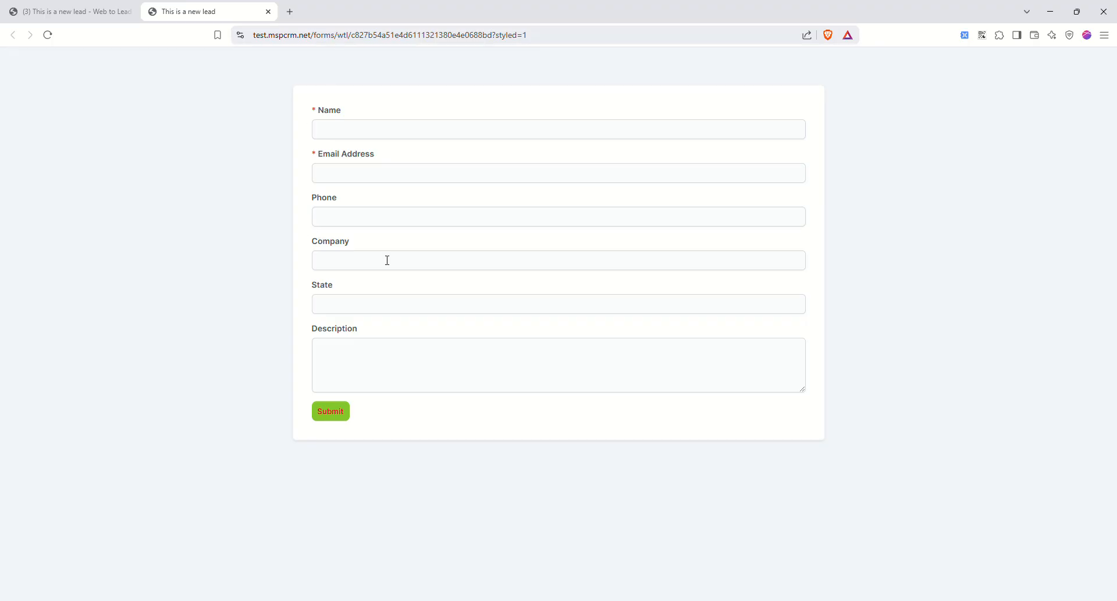
pyautogui.click(268, 12)
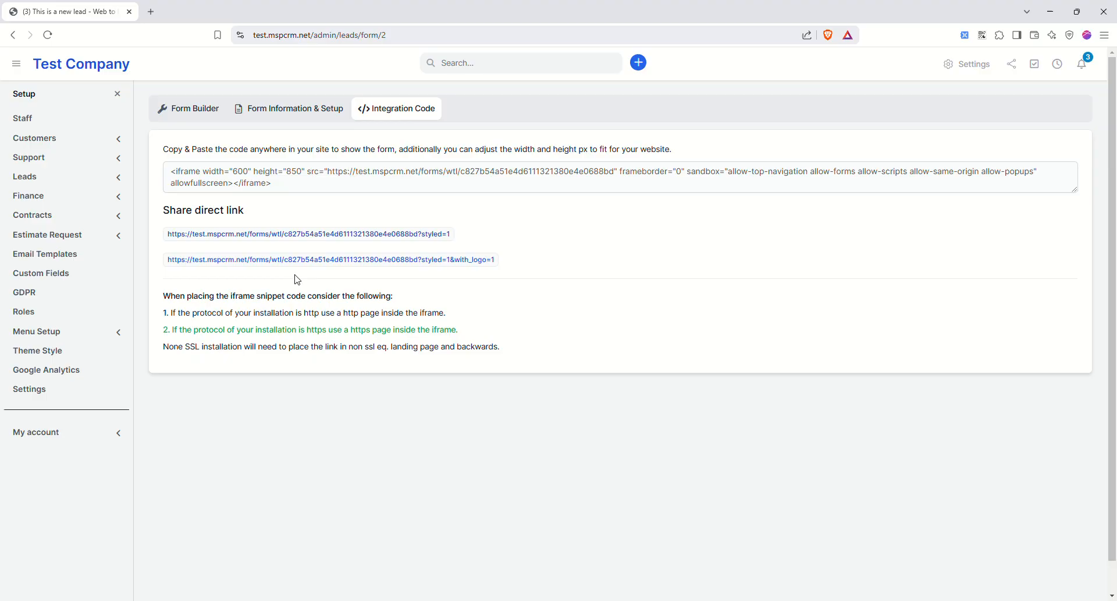
pyautogui.click(318, 259)
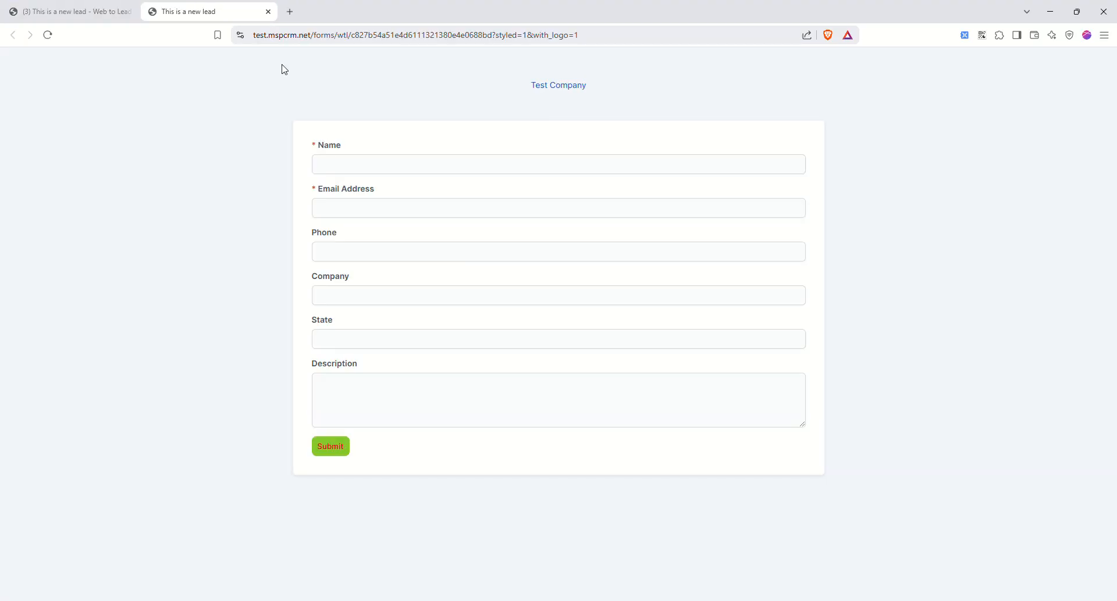
pyautogui.click(269, 11)
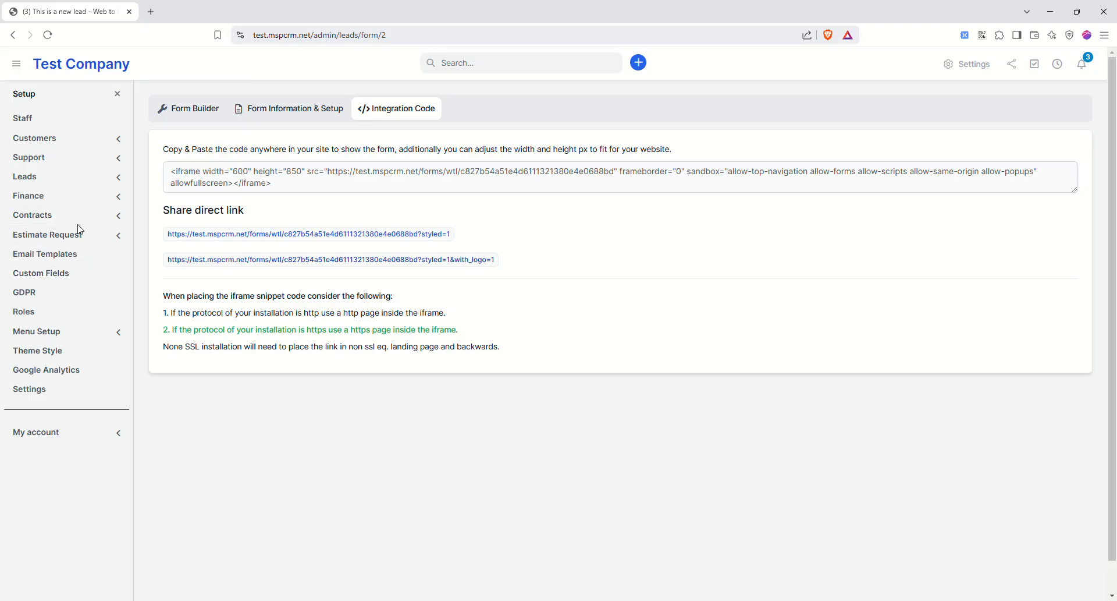
# - Expand the Finance settings group in the Setup sidebar
pyautogui.click(86, 181)
pyautogui.click(83, 180)
pyautogui.click(84, 192)
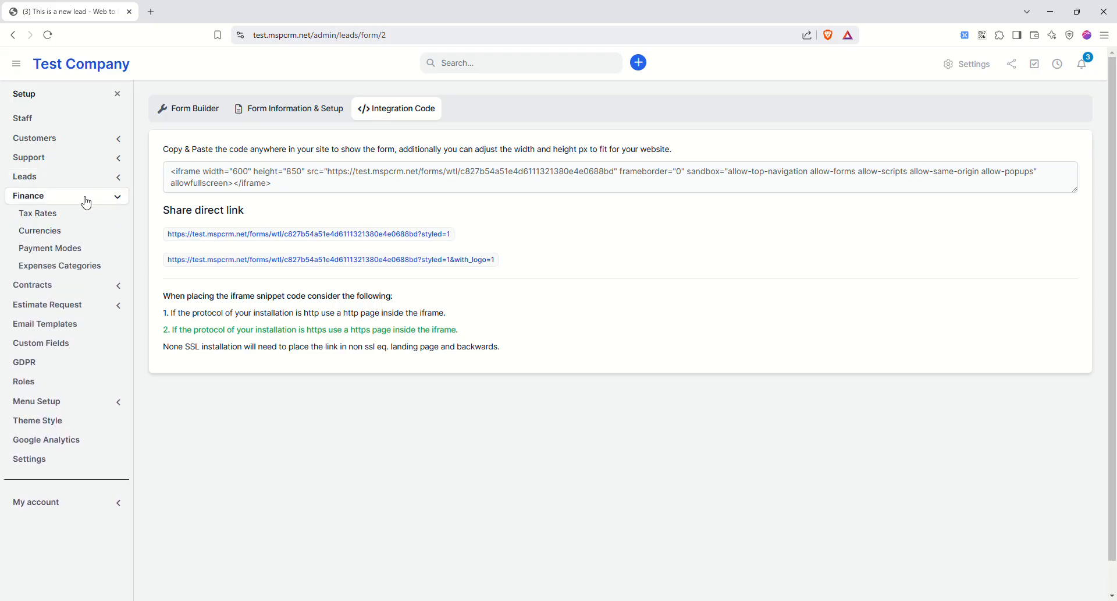
# - Add a CAD currency with symbol $ under Finance > Currencies
pyautogui.click(42, 219)
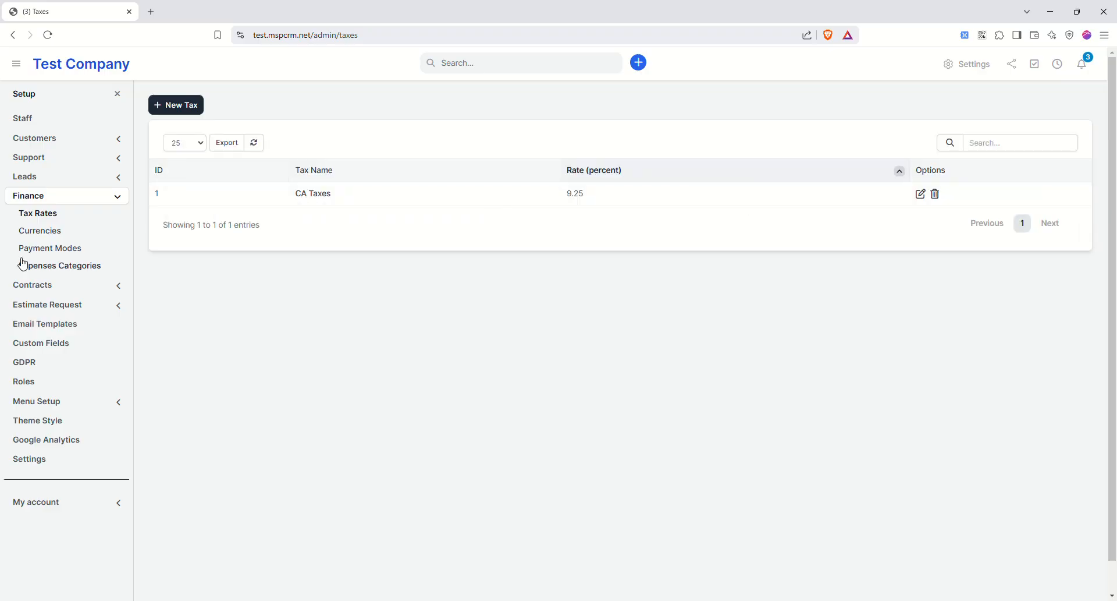
pyautogui.click(47, 231)
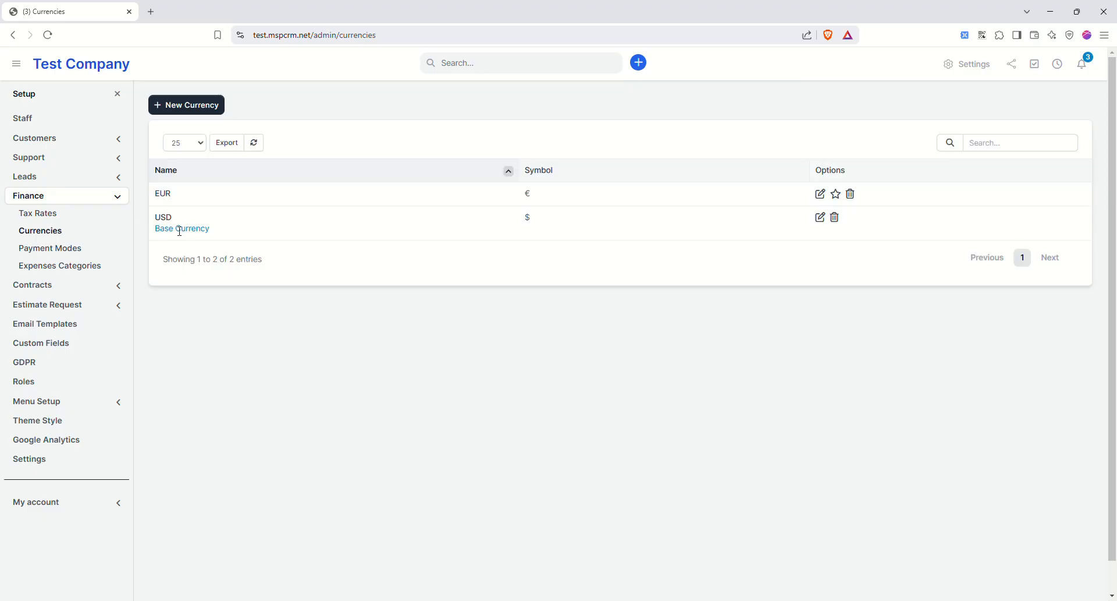
pyautogui.click(187, 105)
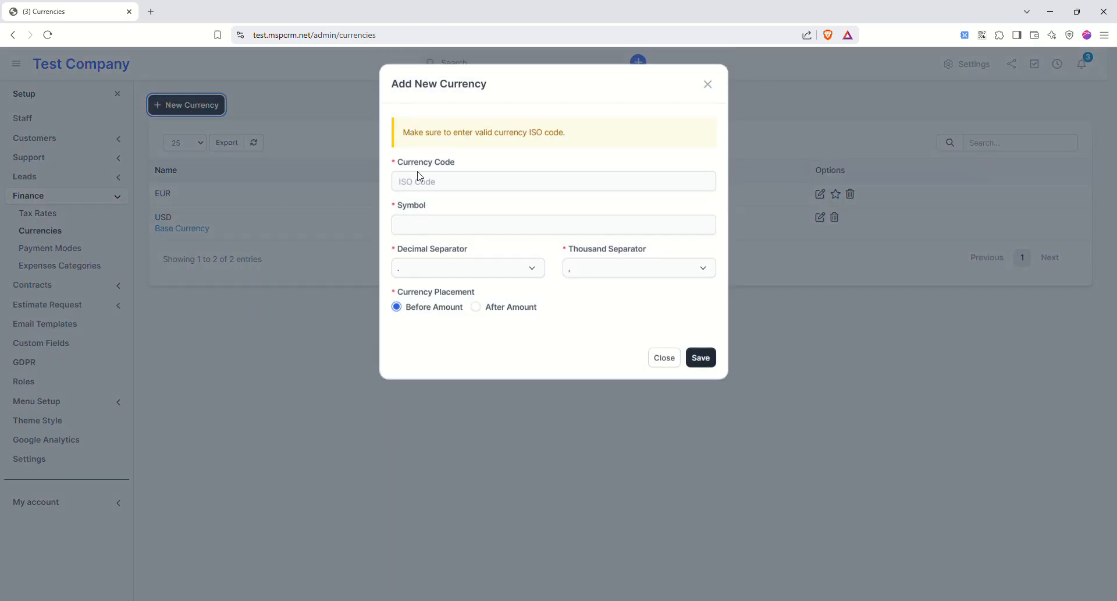
pyautogui.click(467, 186)
pyautogui.write('CAD')
pyautogui.press('Tab')
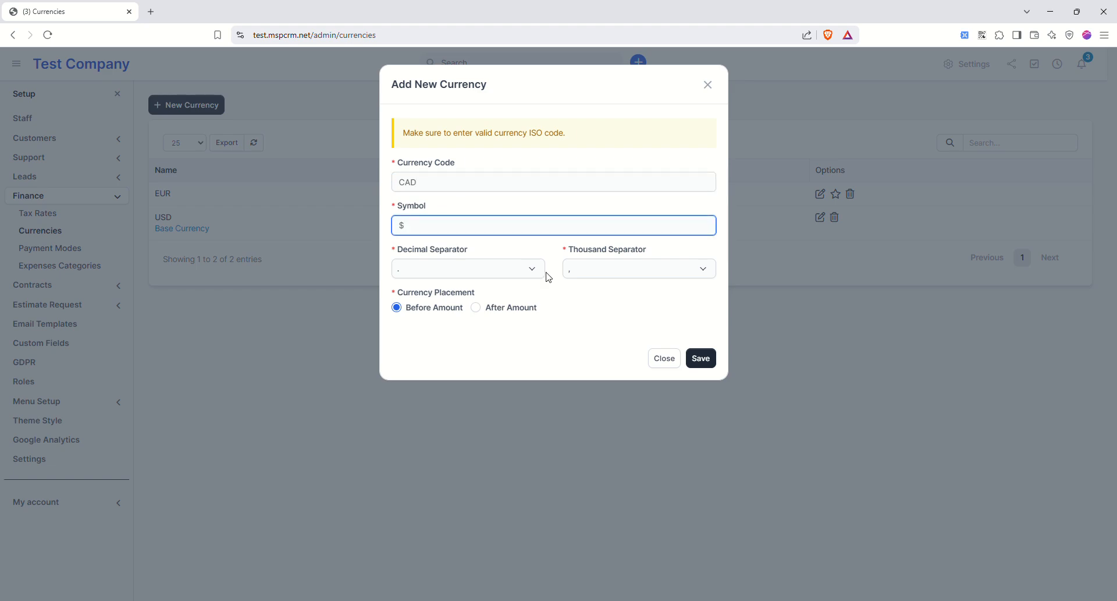
pyautogui.click(708, 358)
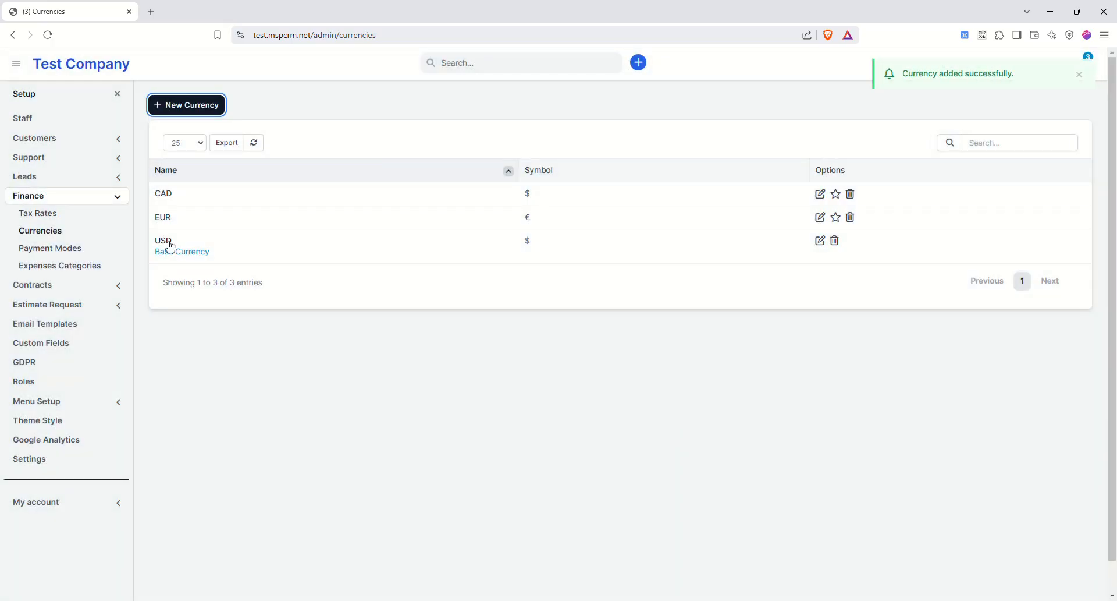
pyautogui.click(51, 248)
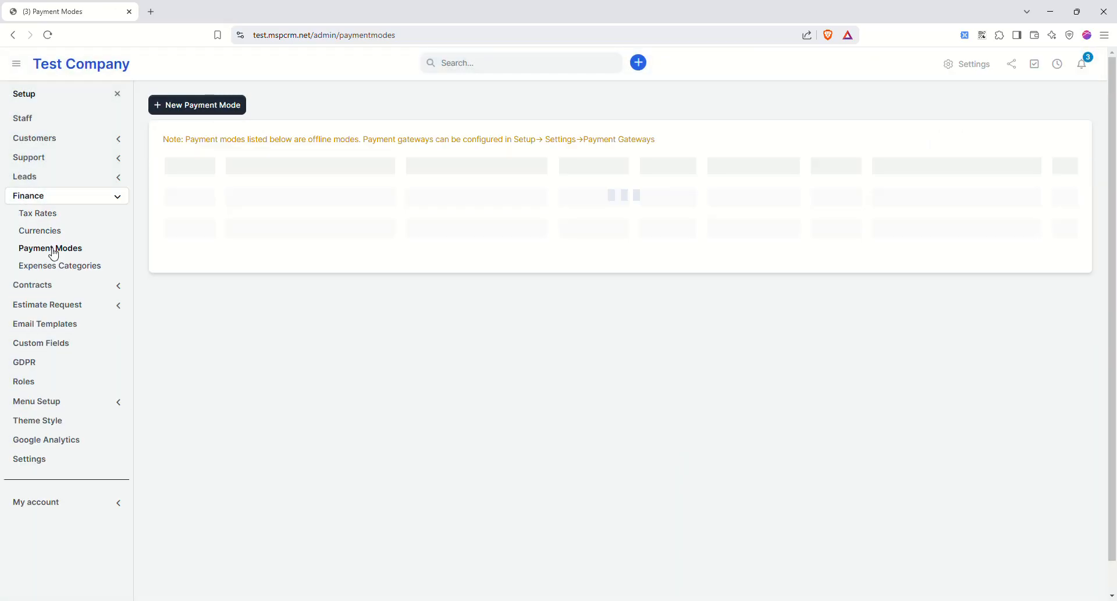
# - Create an invoices-only CashApp payment mode with the description $test
pyautogui.click(206, 110)
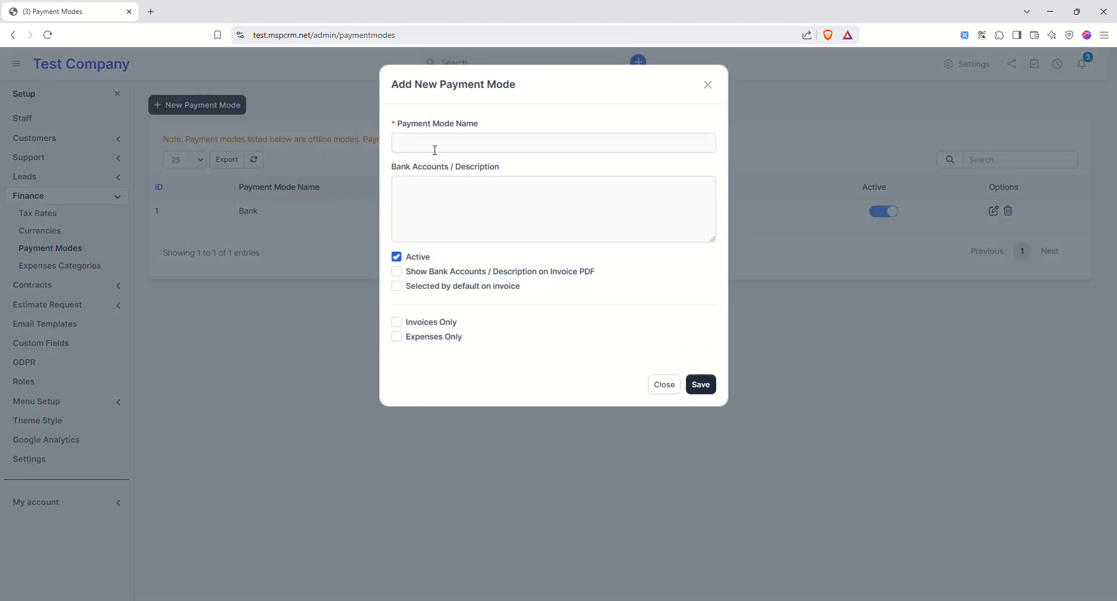
pyautogui.write('CashApp')
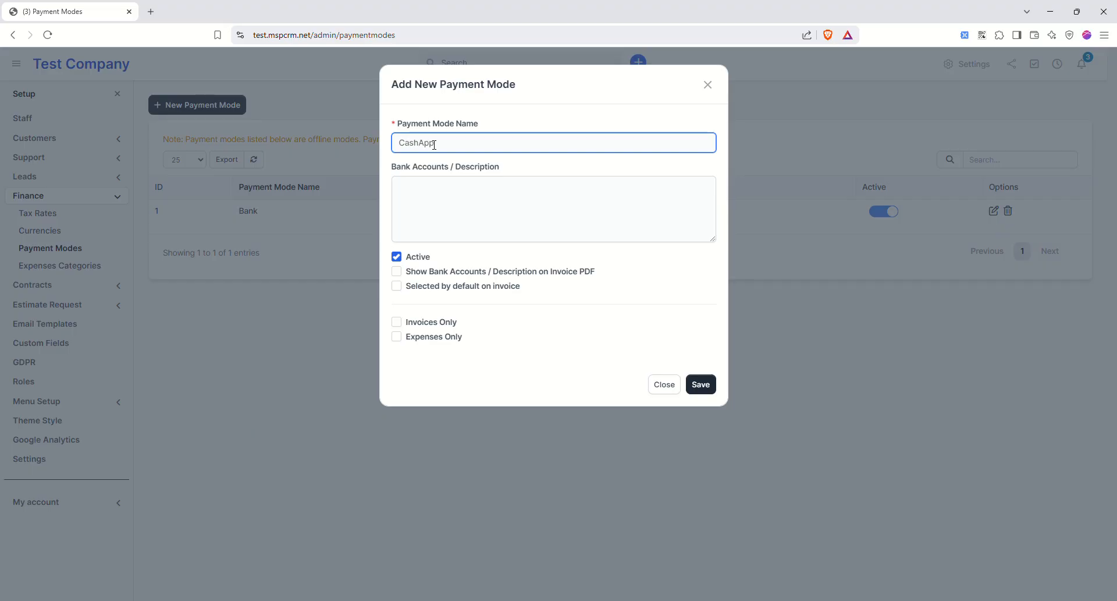
pyautogui.press('Tab')
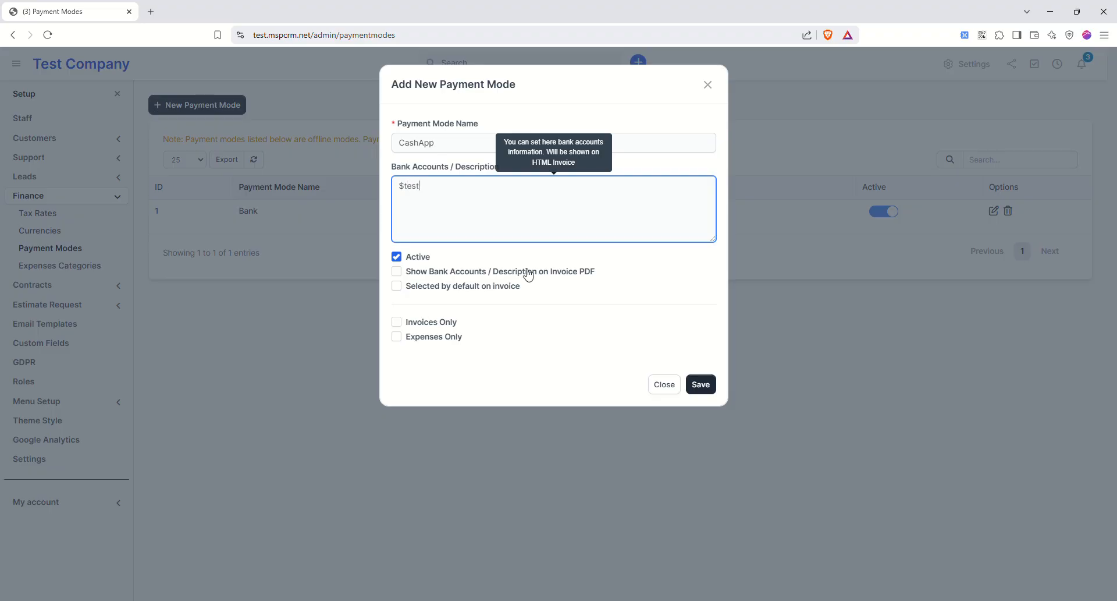
pyautogui.click(406, 324)
pyautogui.click(701, 384)
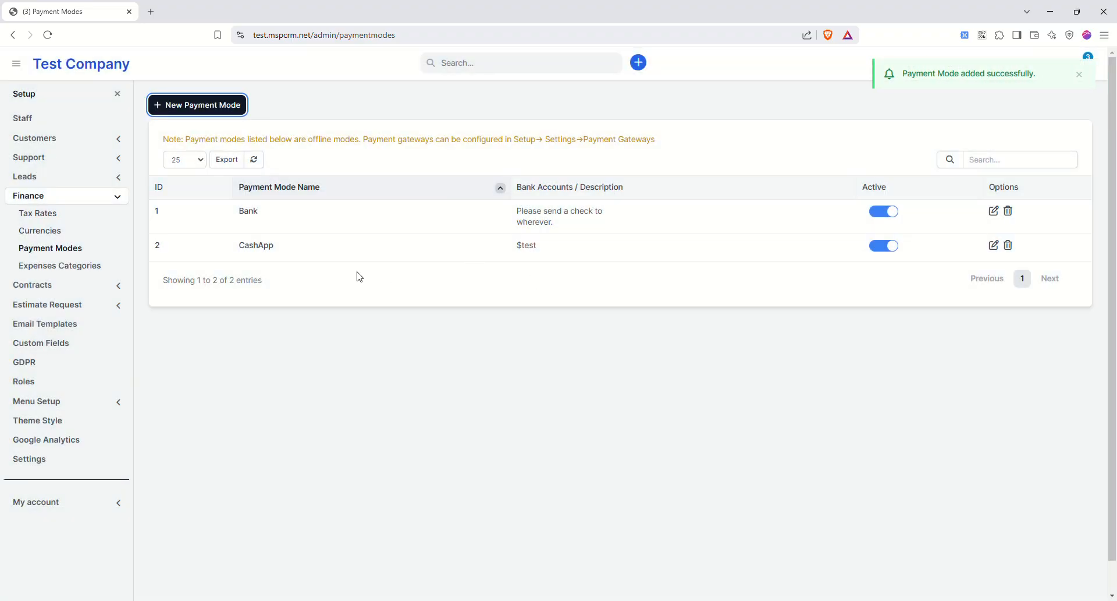
pyautogui.click(72, 268)
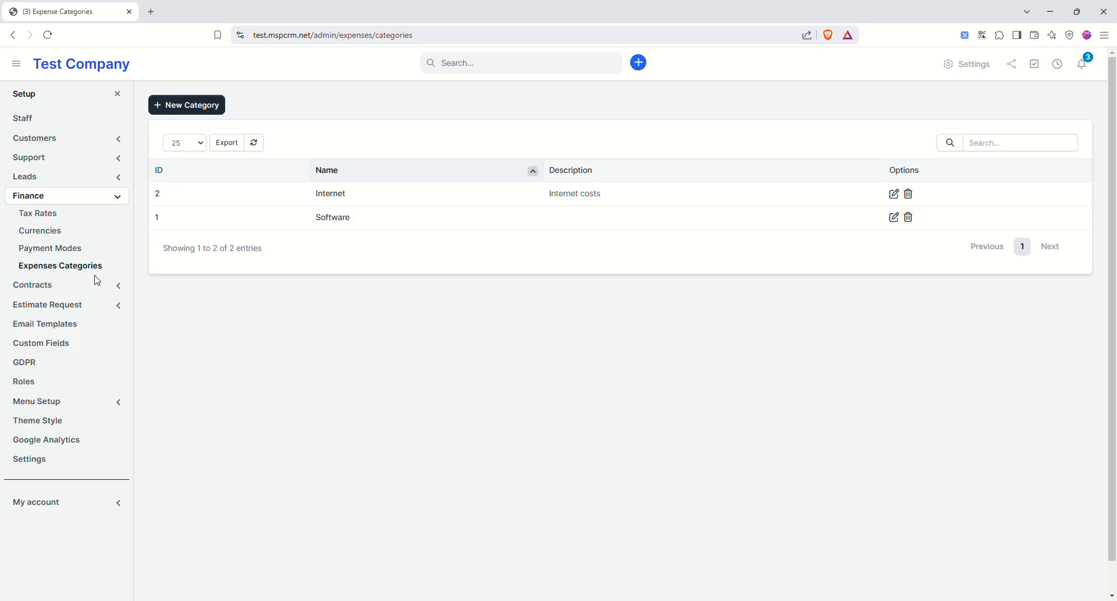
# - Open Contracts > Contract Types, listing MSP Monthly Contract and Yearly Contract
pyautogui.click(53, 291)
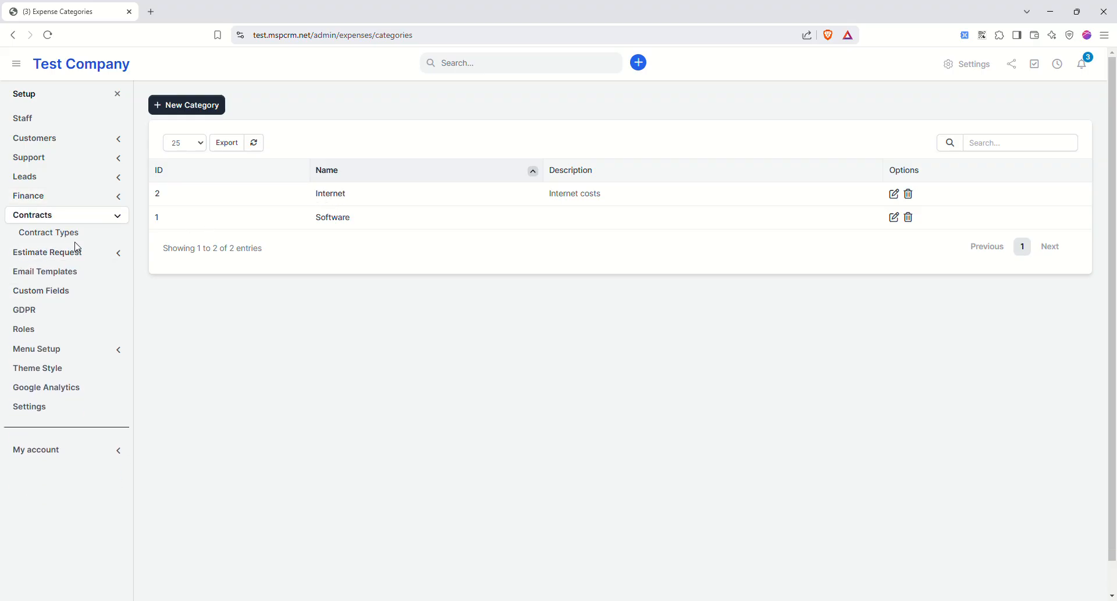
pyautogui.click(78, 233)
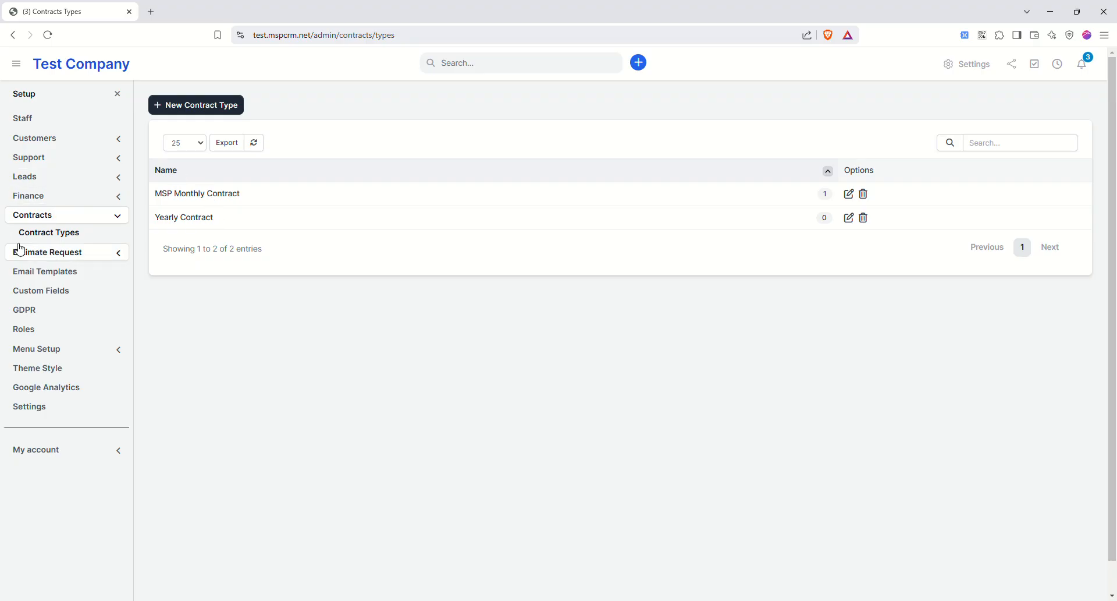
pyautogui.click(61, 254)
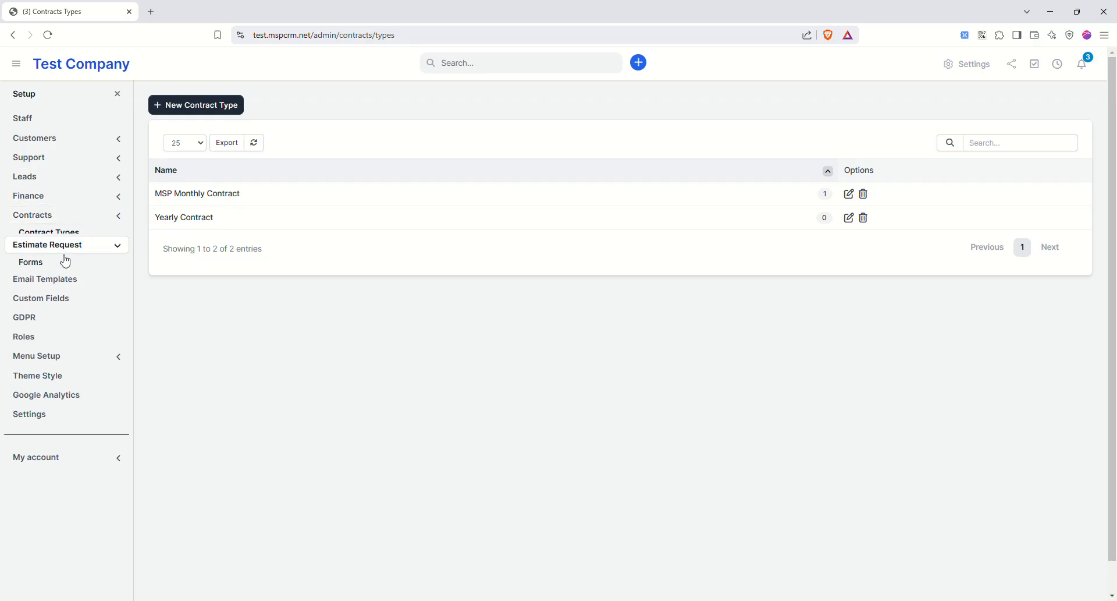
# - Start a new estimate request form, then show the ticket and estimate email templates
pyautogui.click(32, 254)
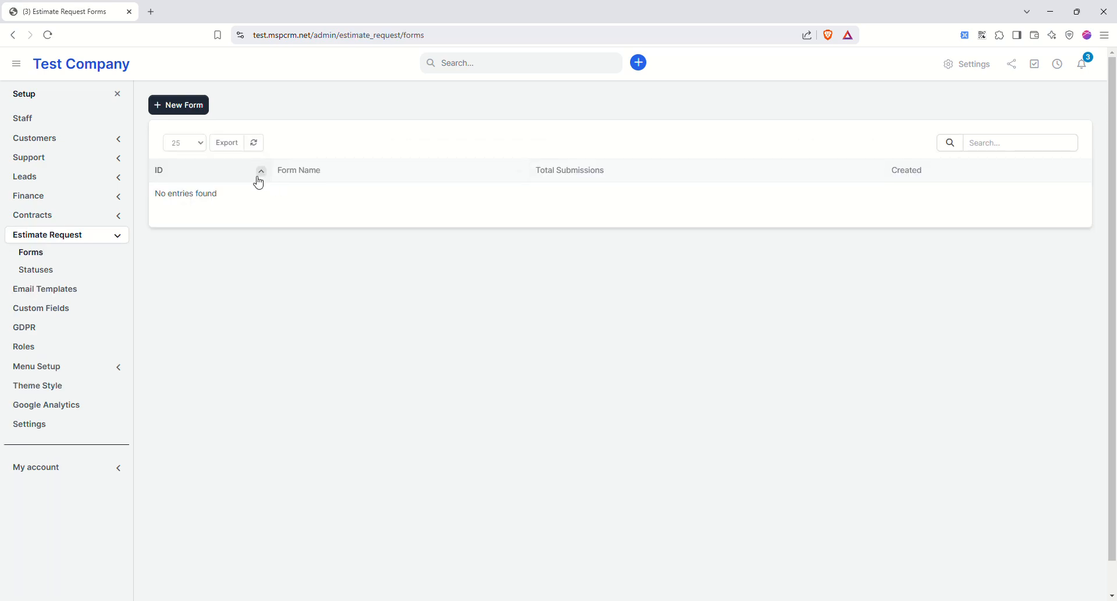
pyautogui.click(193, 109)
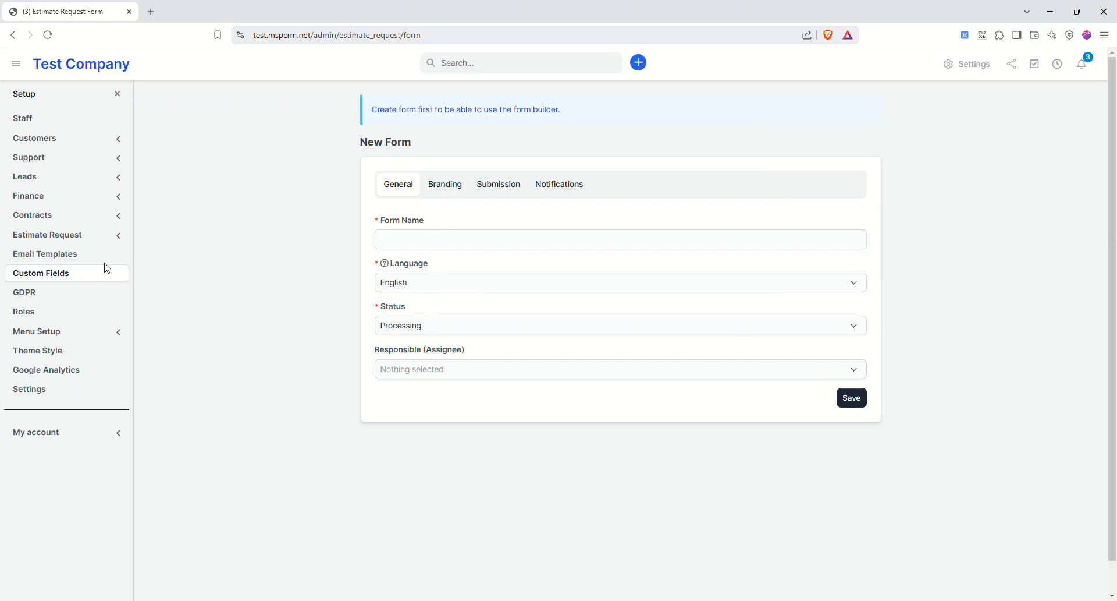
pyautogui.click(76, 255)
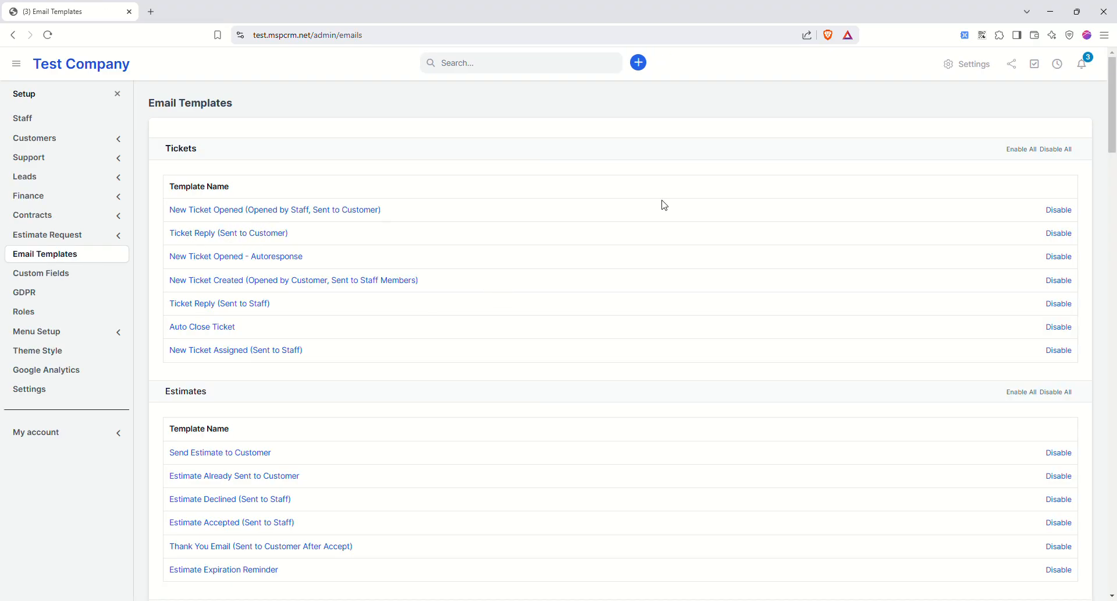
# - Insert the syncro.JPG image on a new line above the greeting of the staff-opened ticket template
pyautogui.click(268, 210)
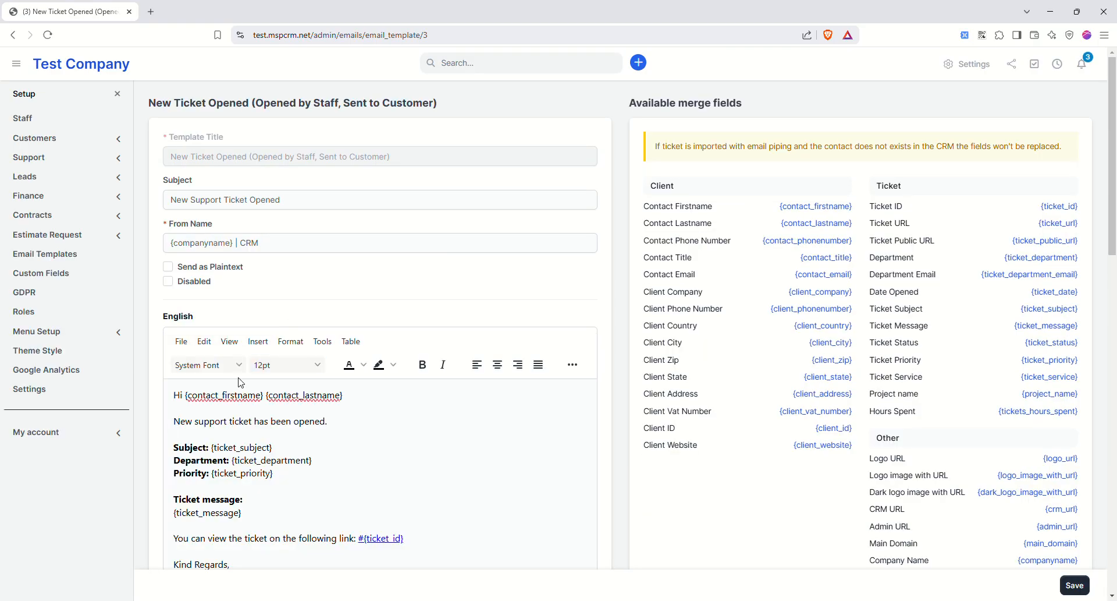
pyautogui.press('Return')
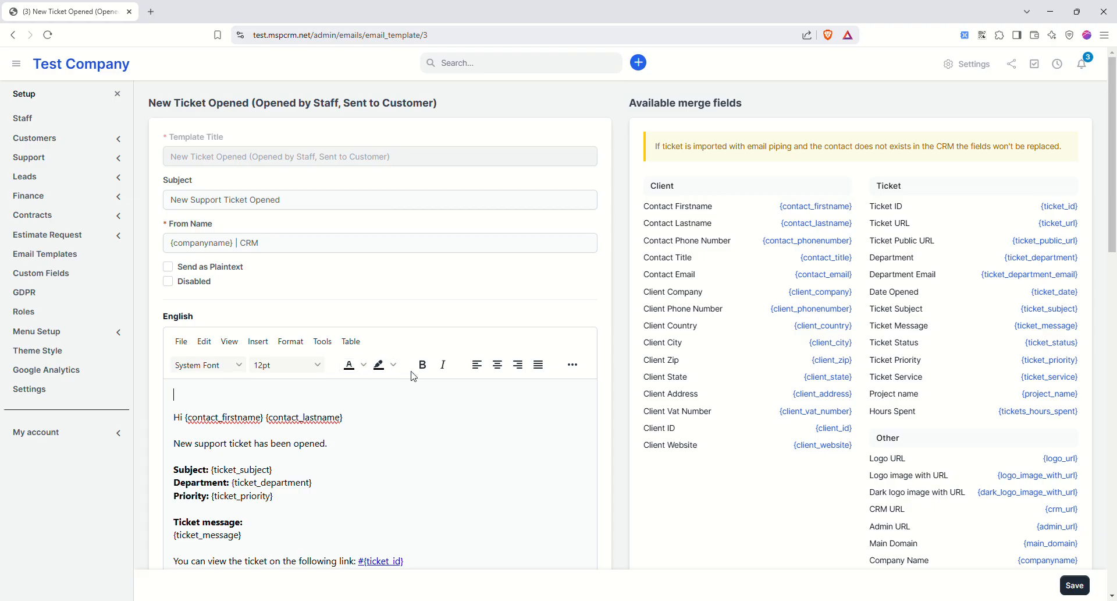
pyautogui.click(256, 343)
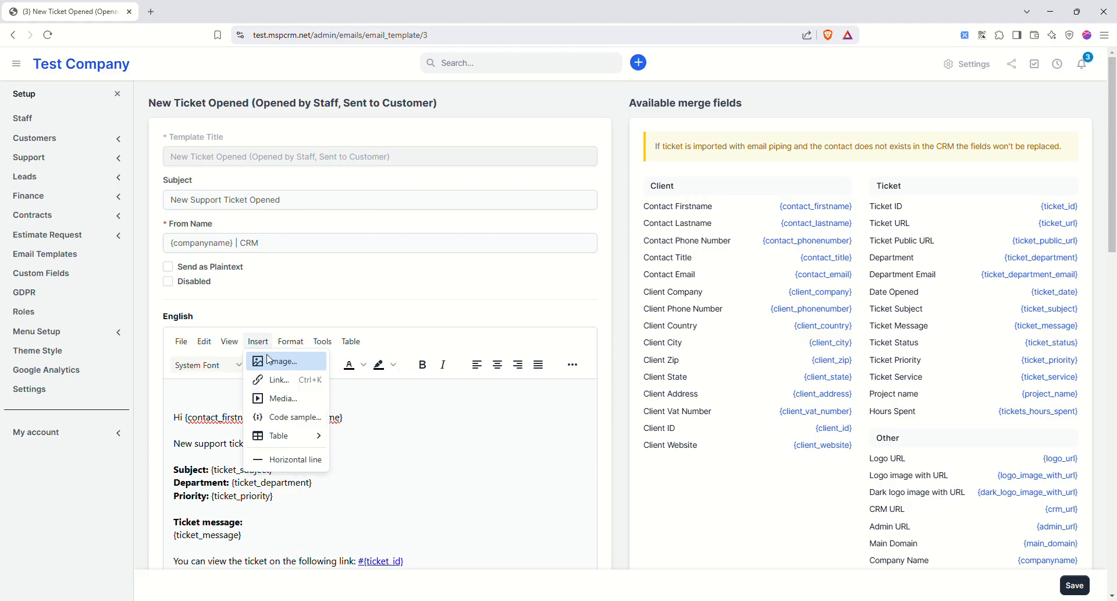
pyautogui.click(273, 362)
pyautogui.click(679, 290)
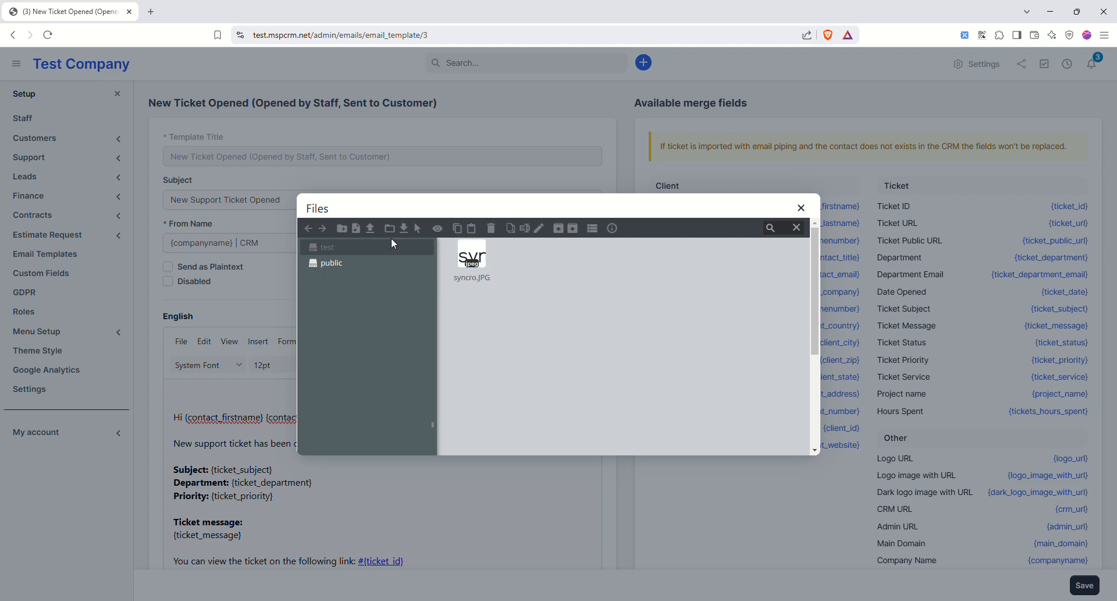
pyautogui.click(364, 265)
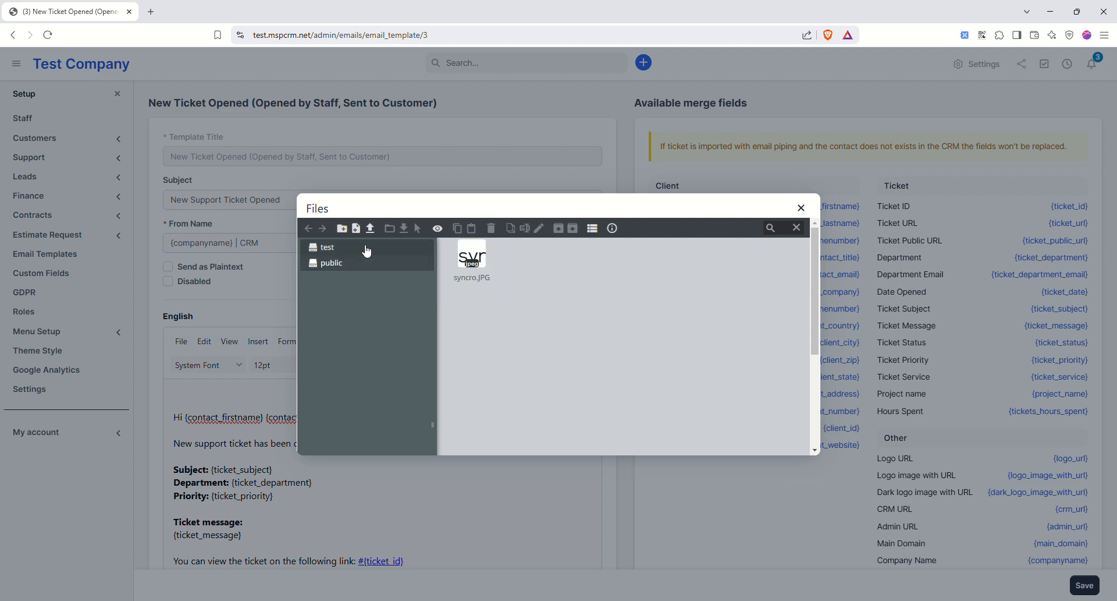
pyautogui.click(349, 247)
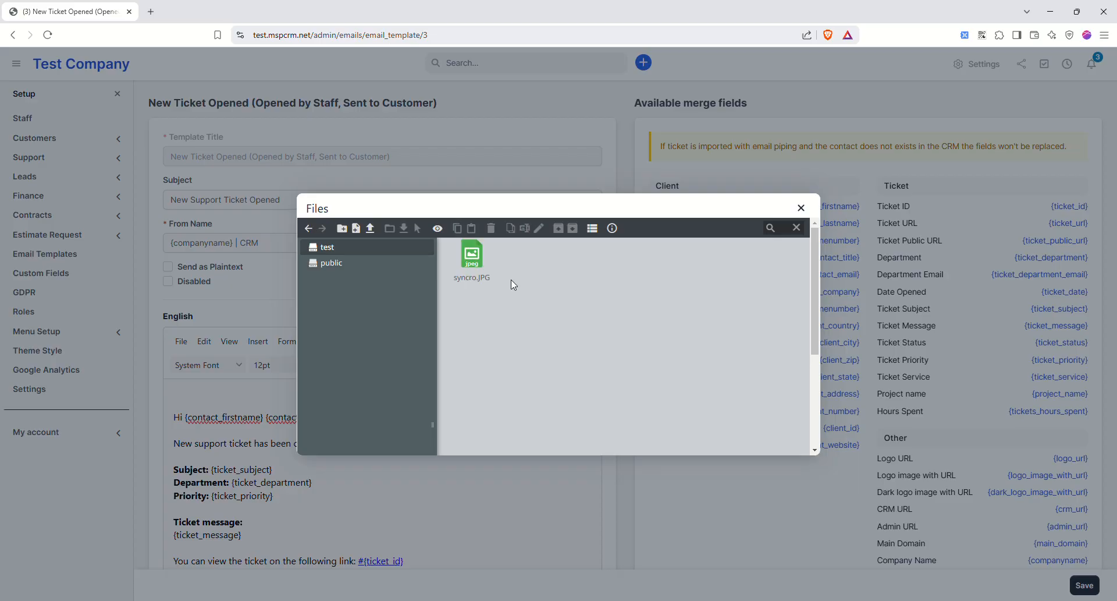
pyautogui.click(497, 272)
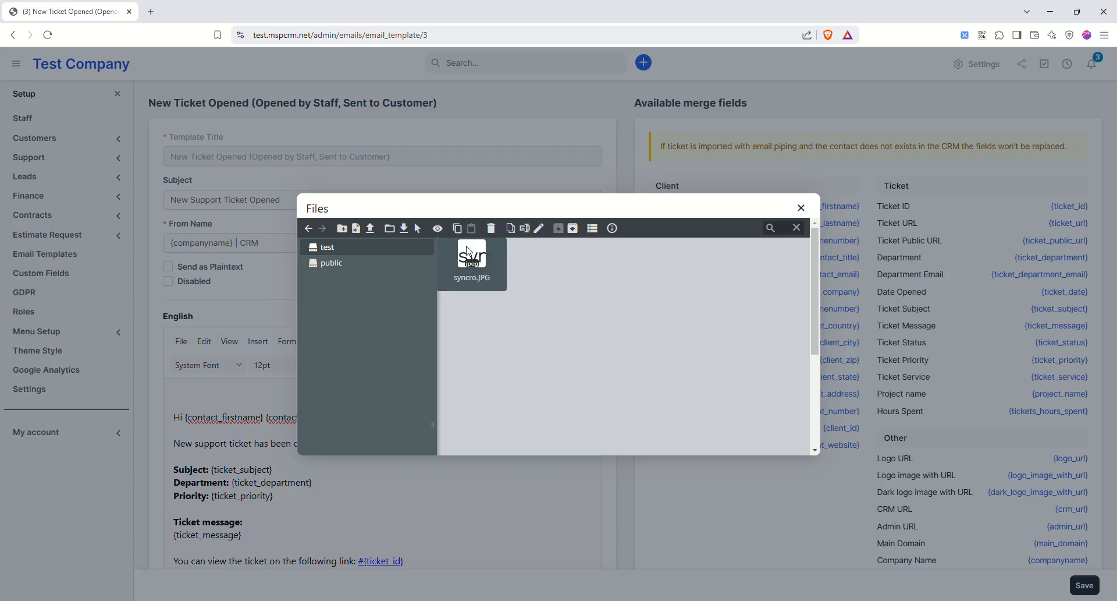
pyautogui.doubleClick(504, 280)
# - Resize the logo to 350 wide, center it, and save the template
pyautogui.click(485, 365)
pyautogui.doubleClick(484, 365)
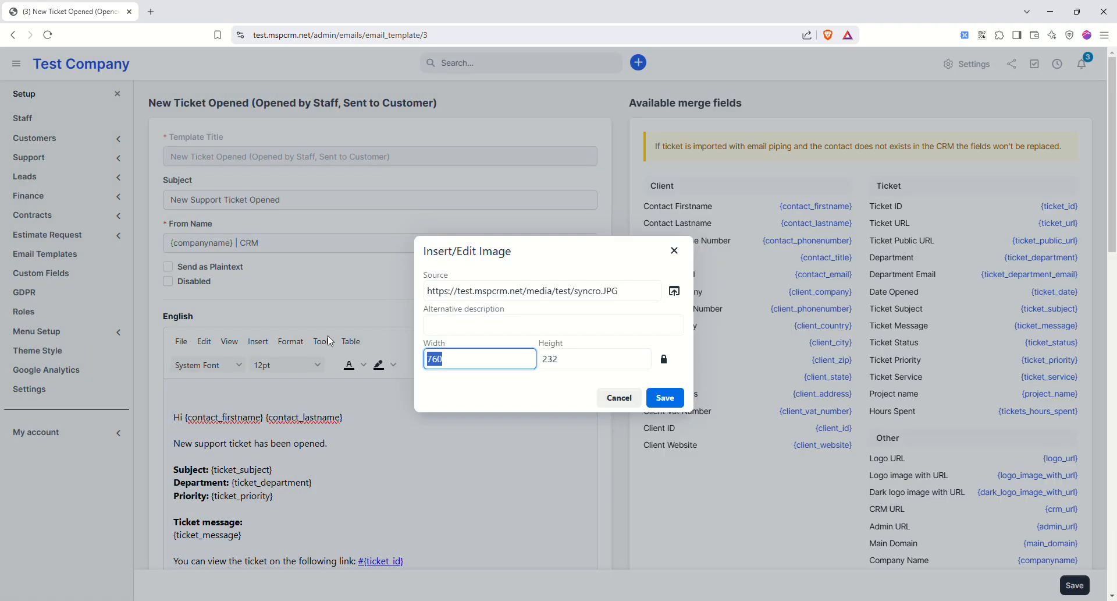
pyautogui.write('350')
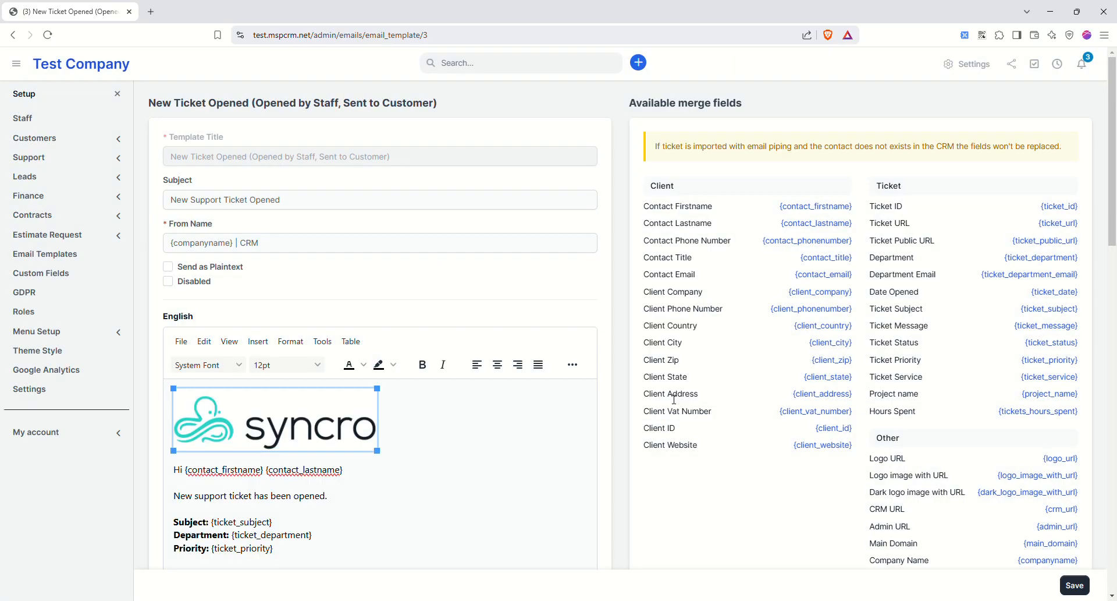
pyautogui.click(502, 365)
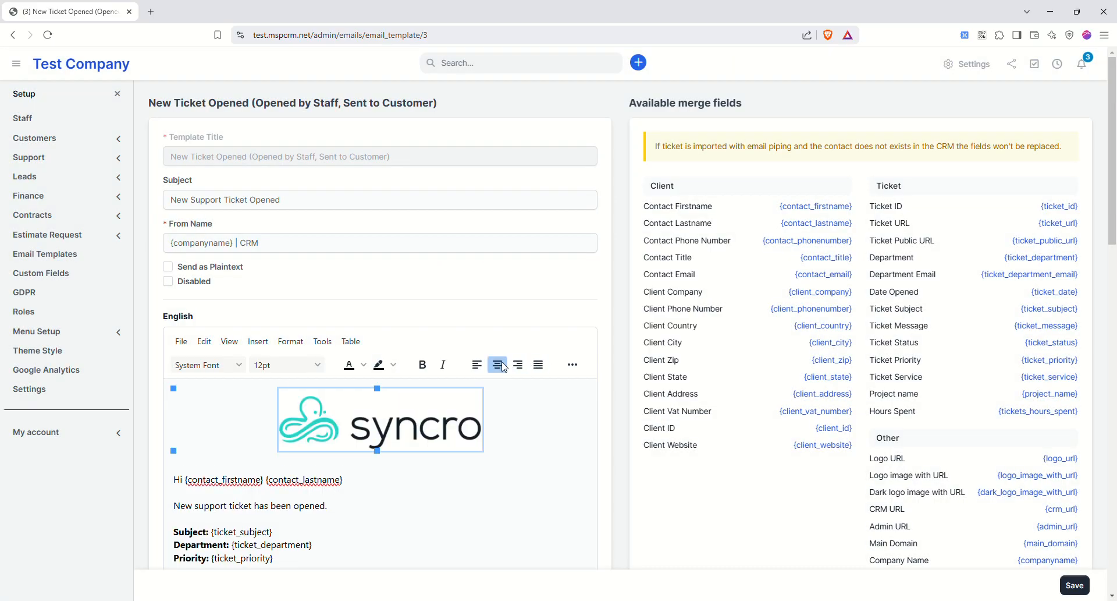
pyautogui.scroll(-7, 537, 411)
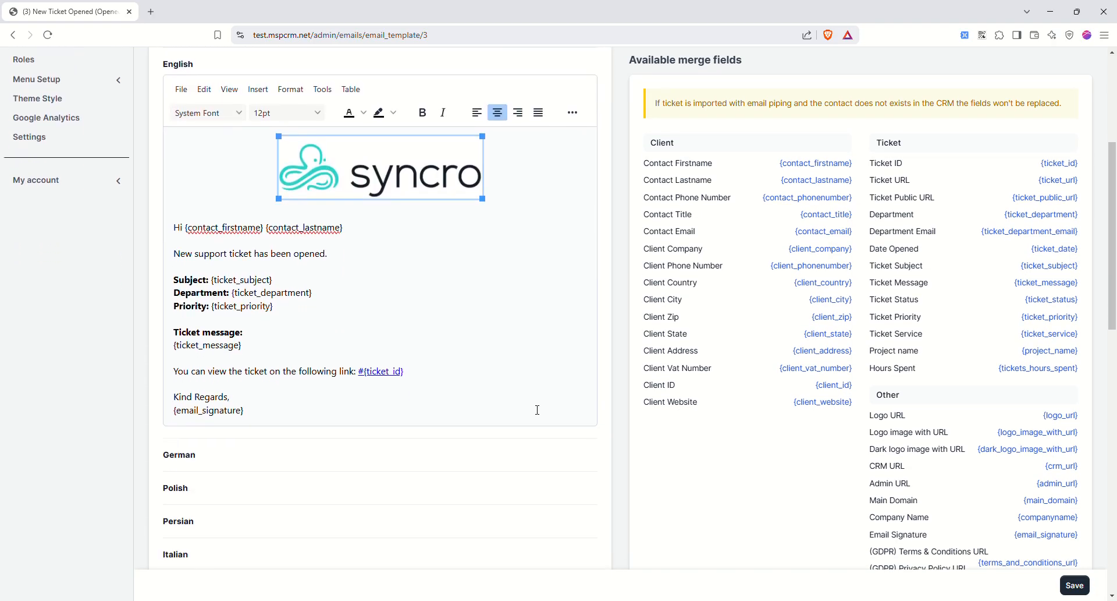
pyautogui.scroll(-10, 1057, 547)
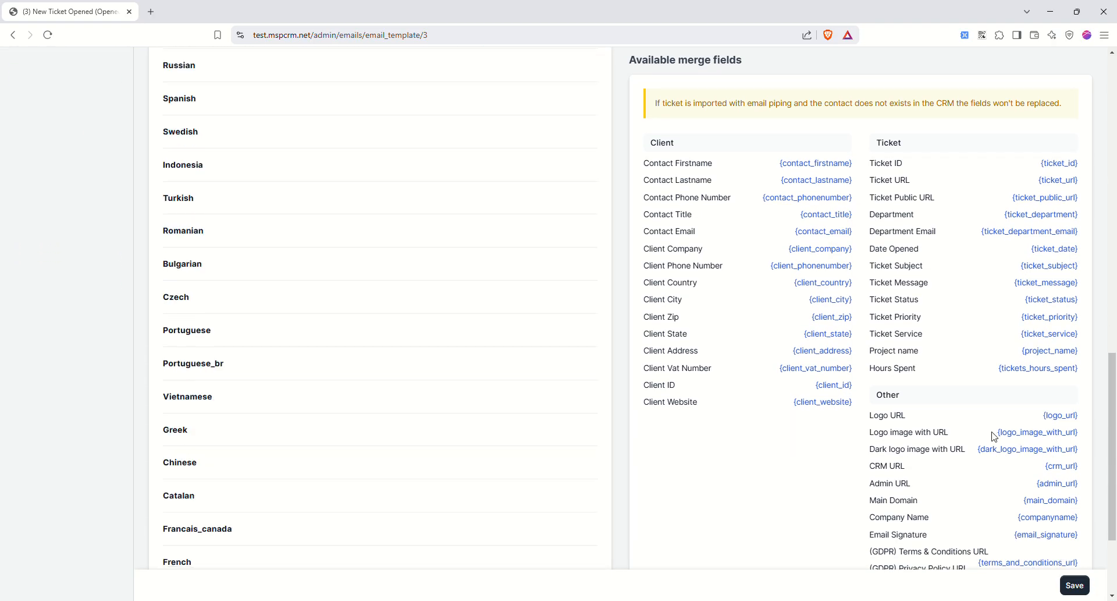
pyautogui.scroll(15, 662, 484)
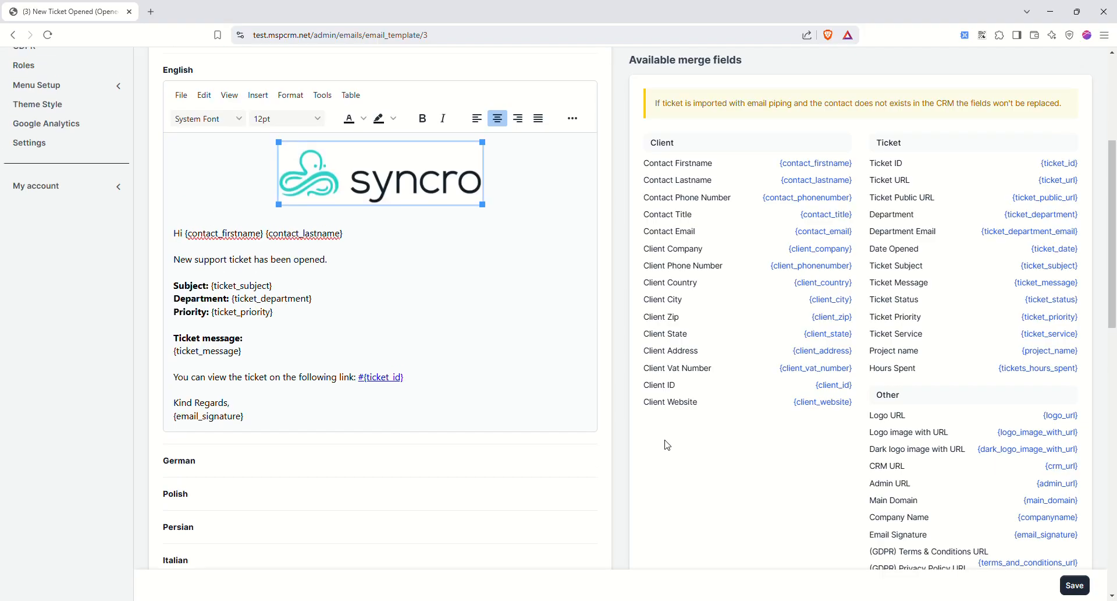
pyautogui.scroll(-15, 382, 290)
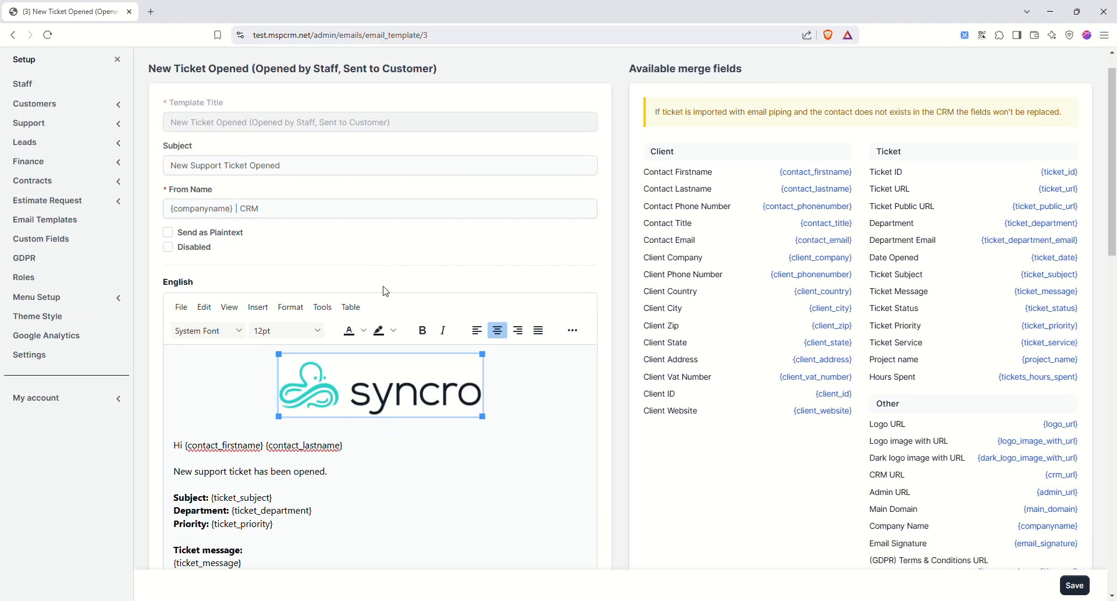
pyautogui.scroll(-2, 395, 309)
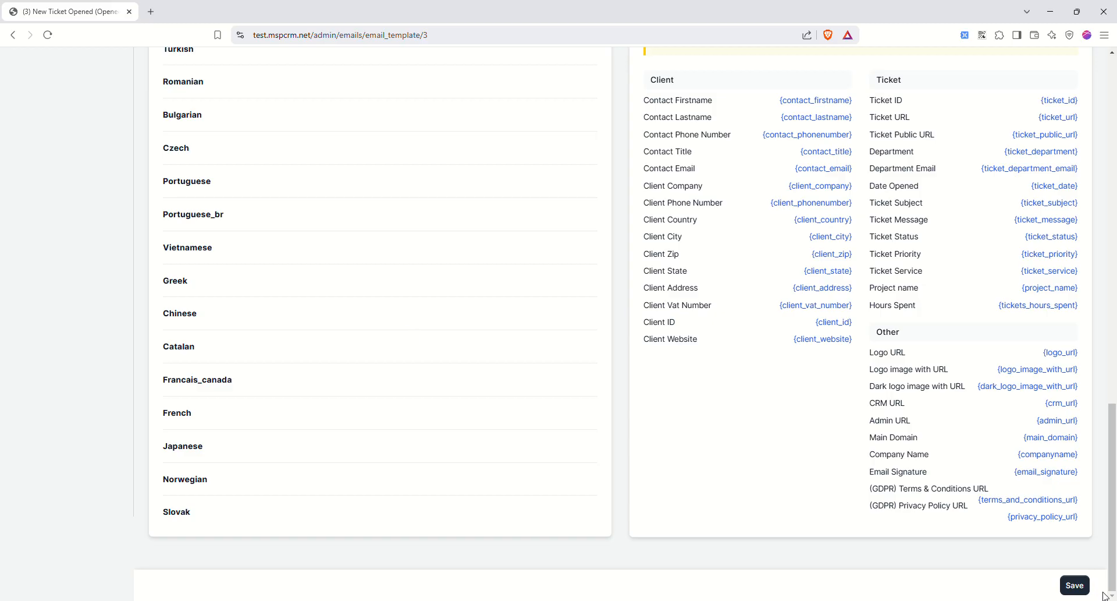
pyautogui.click(1075, 585)
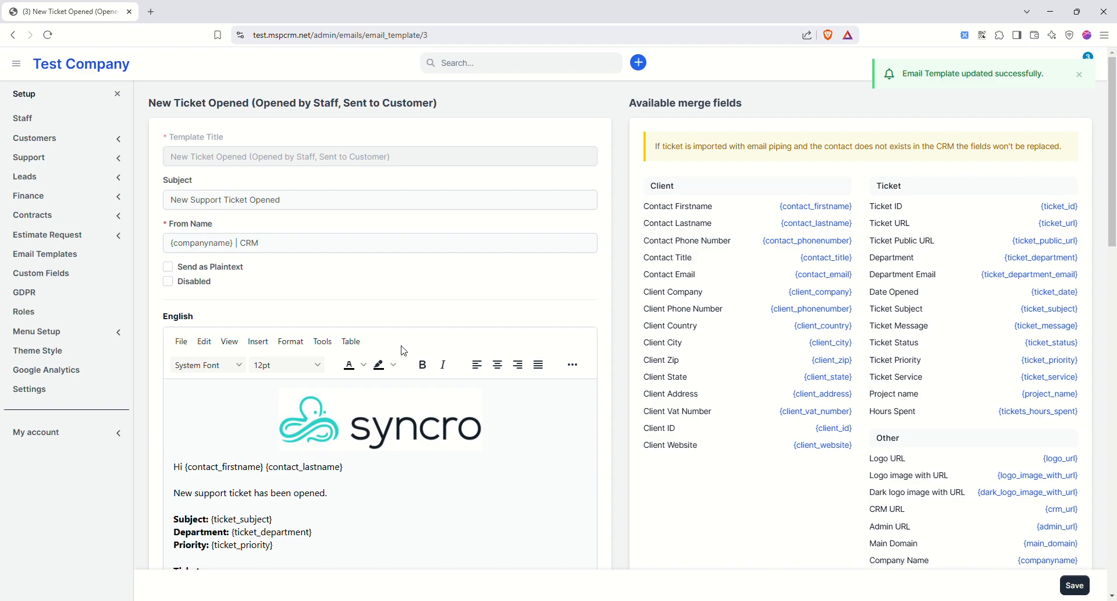
# - Create a Leads Select custom field with options yahoo,google, shown on table, and save it
pyautogui.click(96, 274)
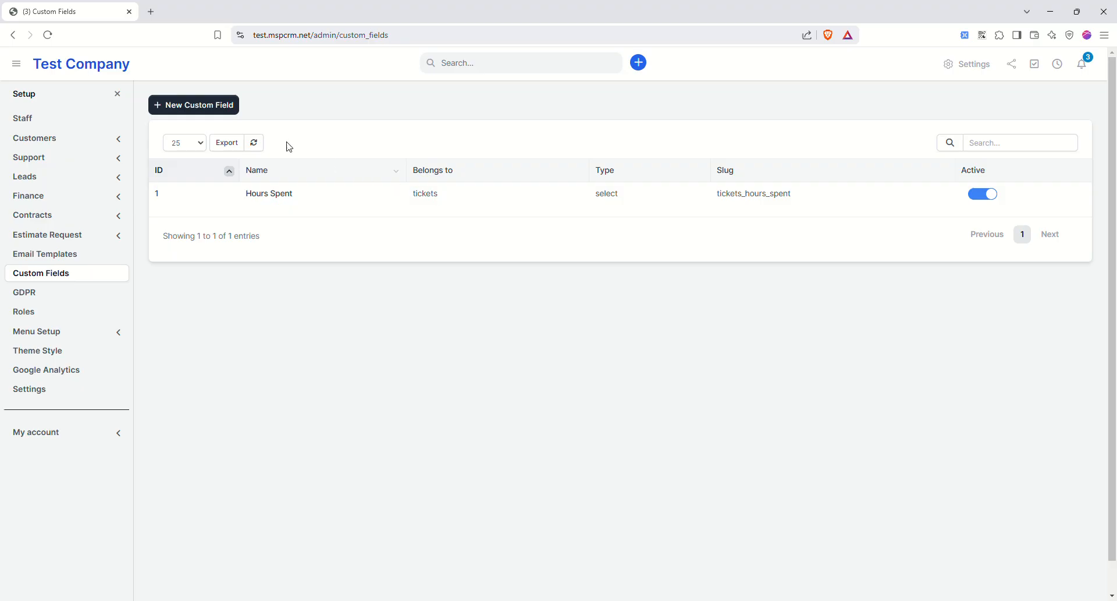
pyautogui.click(229, 106)
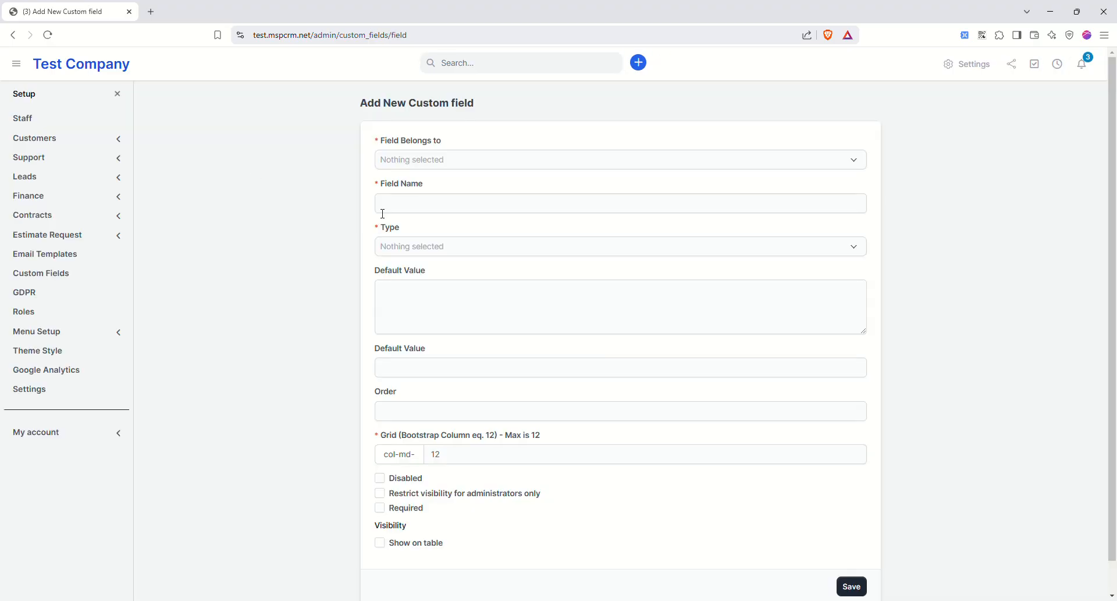
pyautogui.click(396, 160)
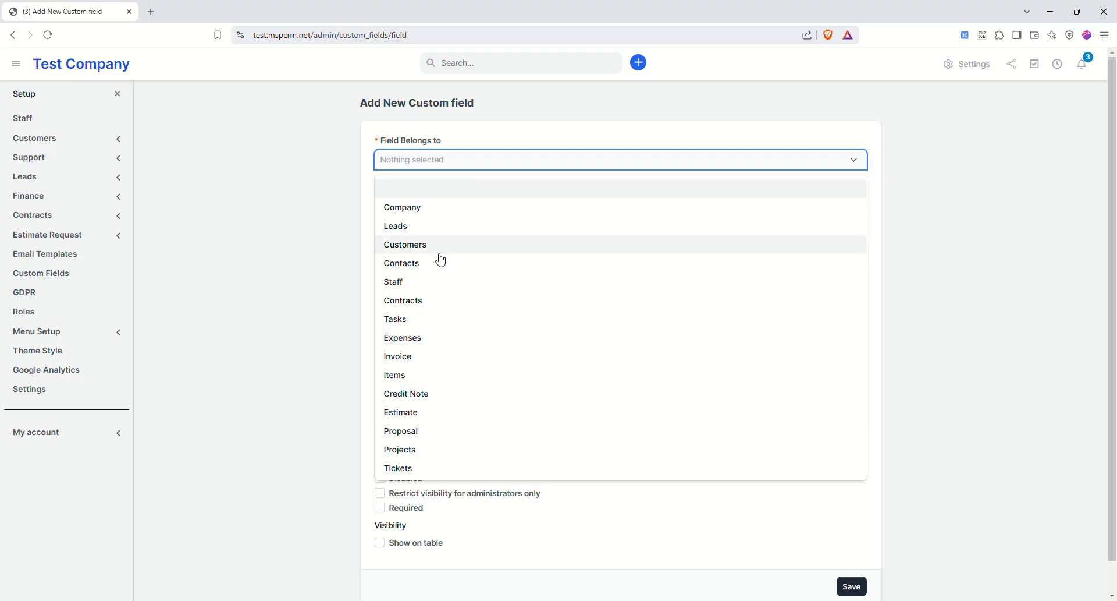
pyautogui.click(429, 227)
pyautogui.click(425, 210)
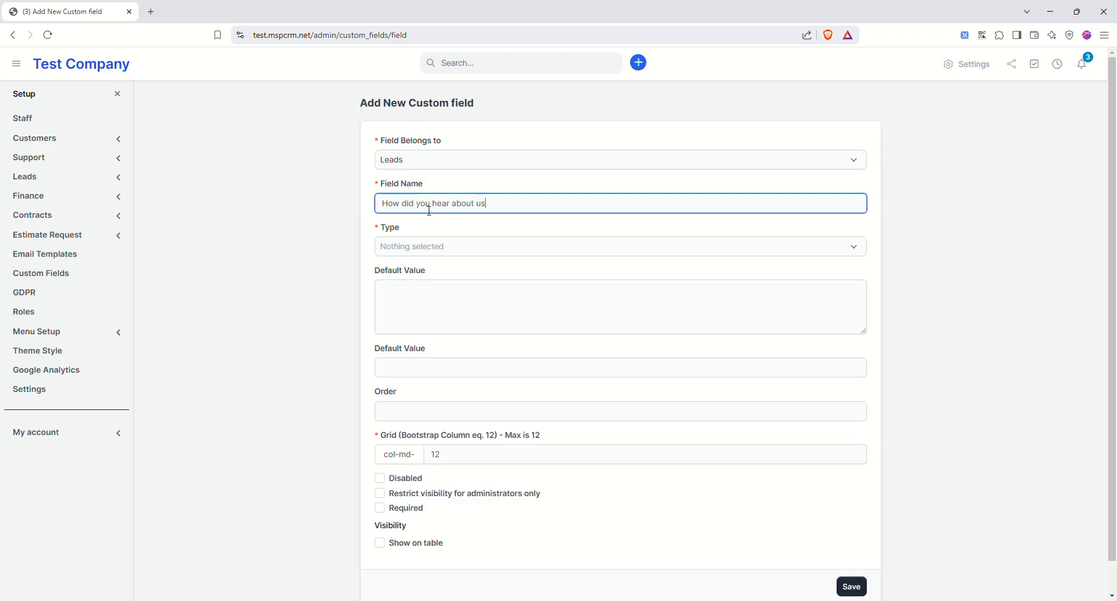
pyautogui.click(418, 249)
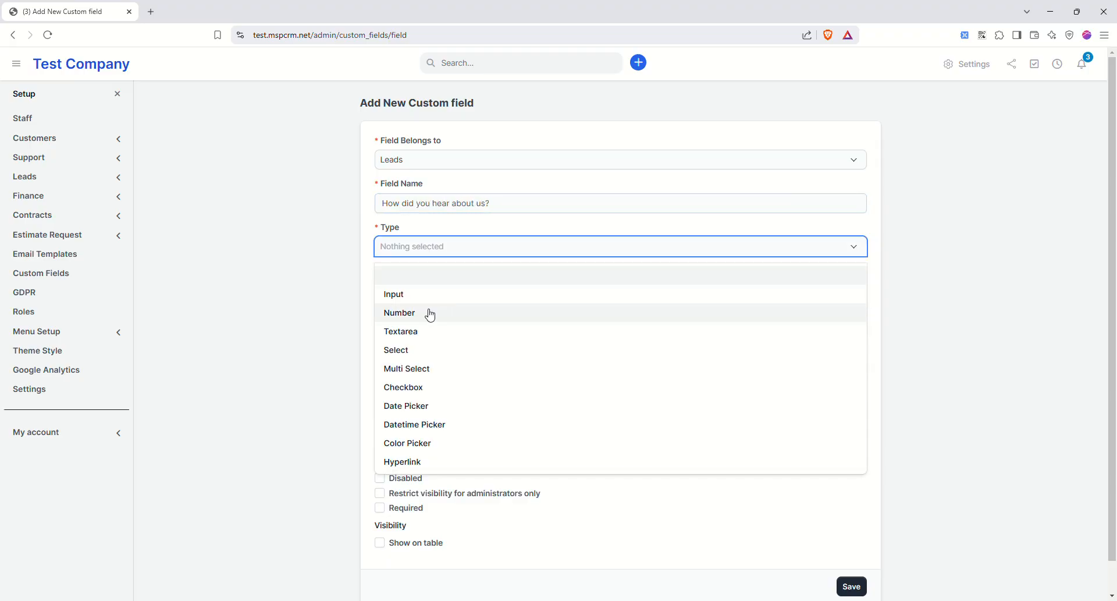
pyautogui.click(407, 349)
pyautogui.click(444, 311)
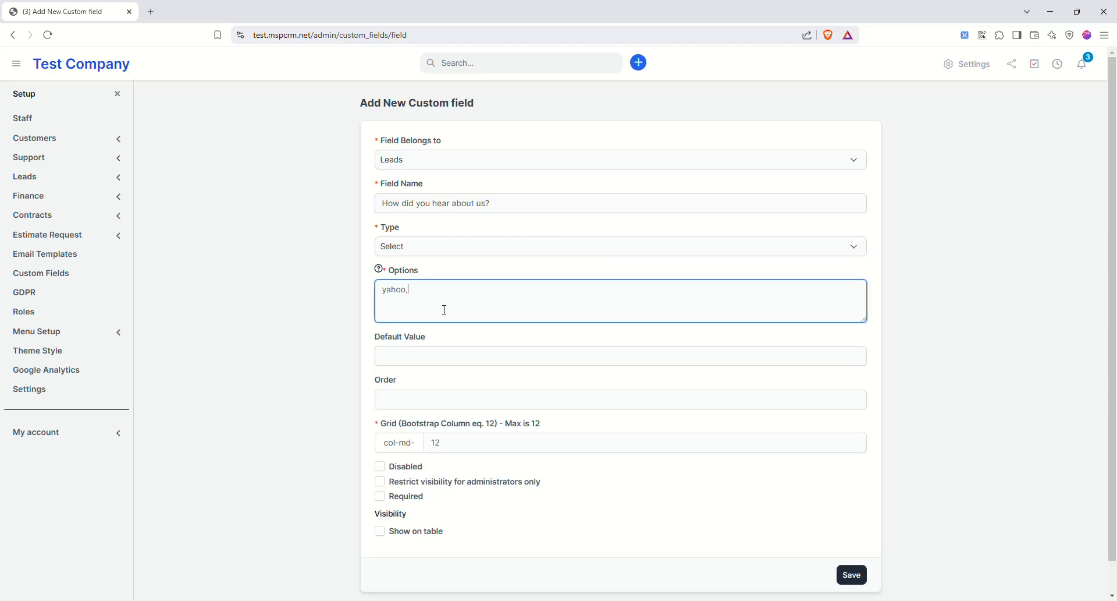
pyautogui.write('yahoo,google,')
pyautogui.click(380, 532)
pyautogui.click(852, 575)
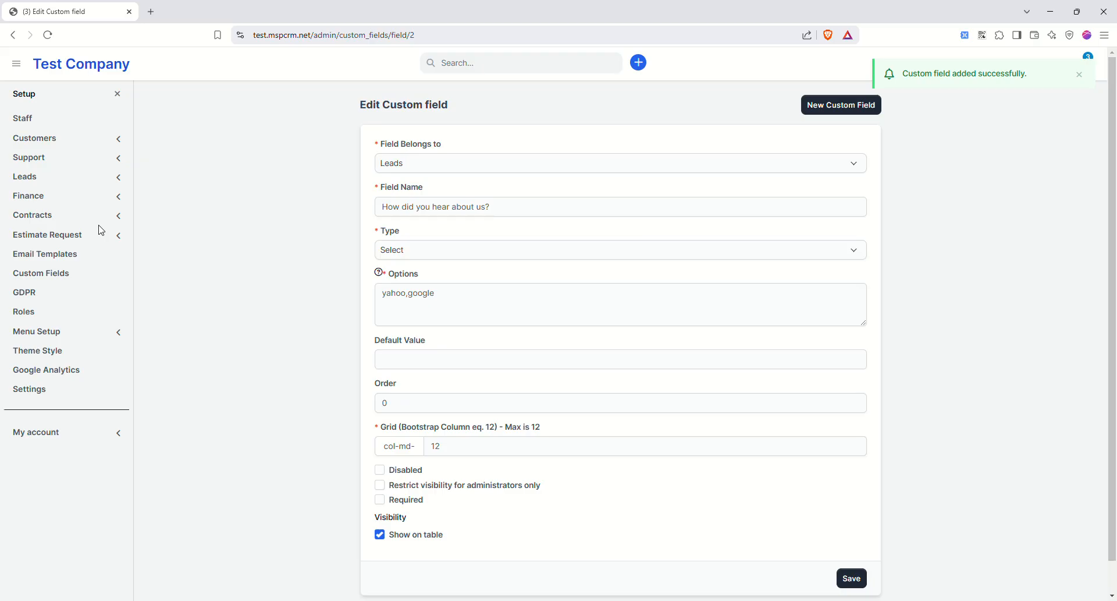
pyautogui.click(81, 198)
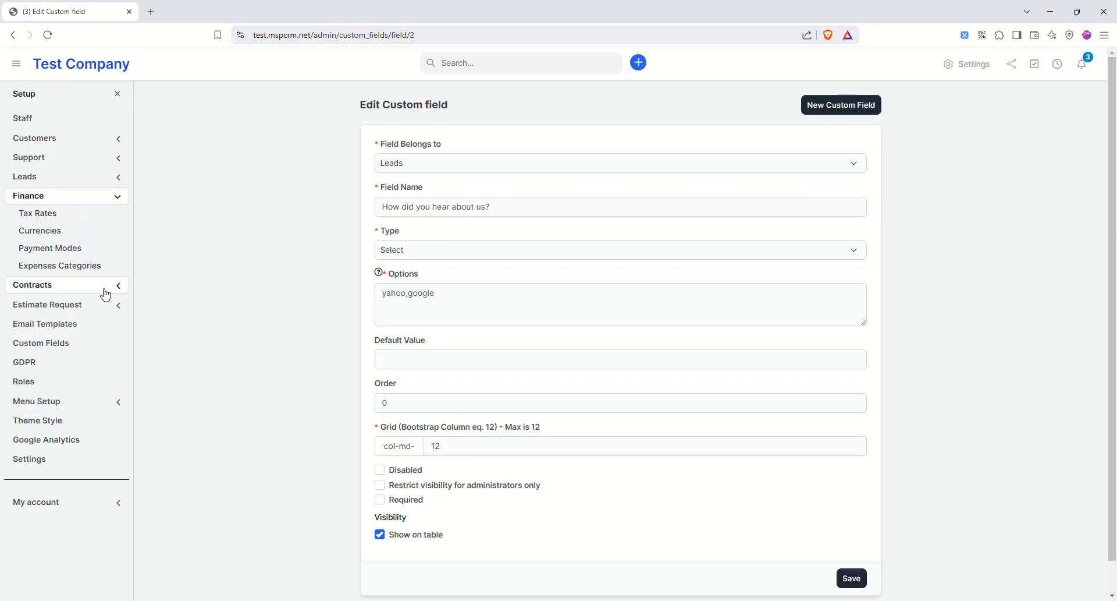
# - Check the GDPR settings page's not-enabled notice, then view the staff roles list
pyautogui.click(57, 362)
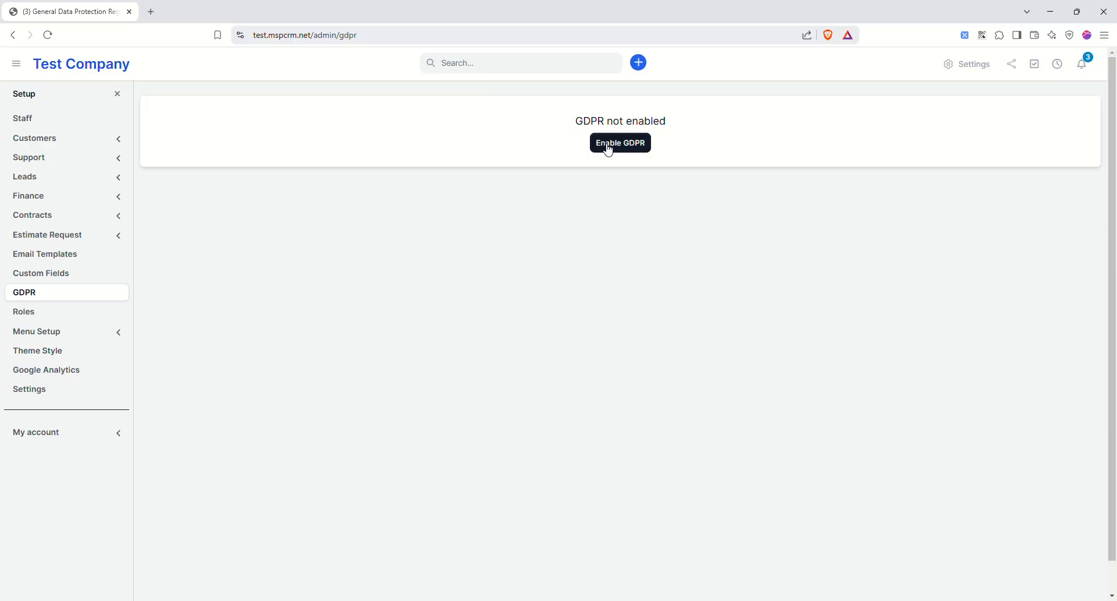
pyautogui.moveTo(591, 121); pyautogui.dragTo(637, 125)
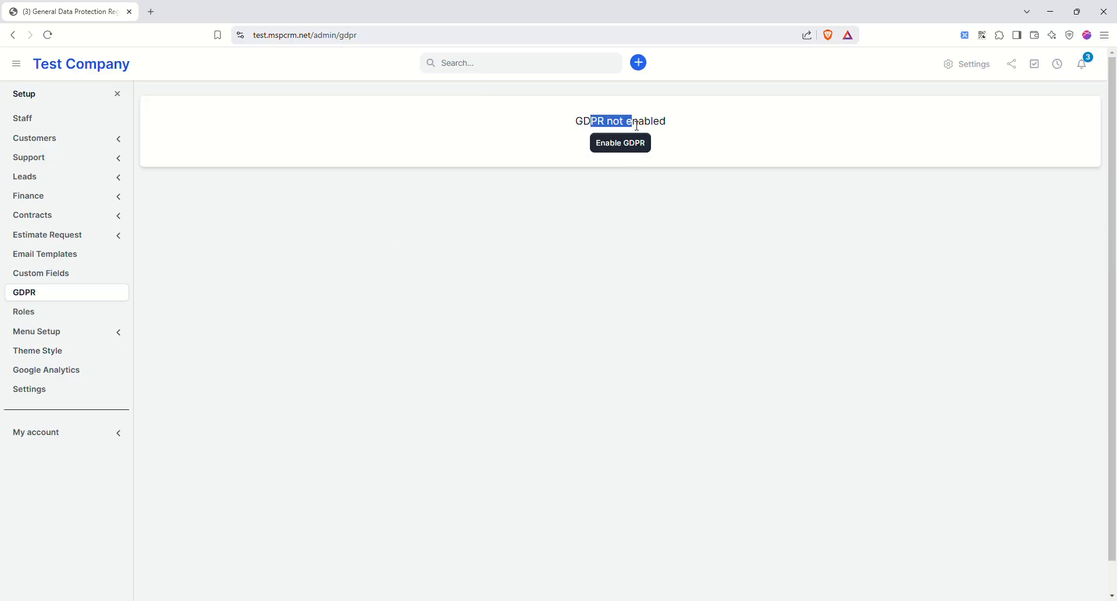
pyautogui.click(44, 312)
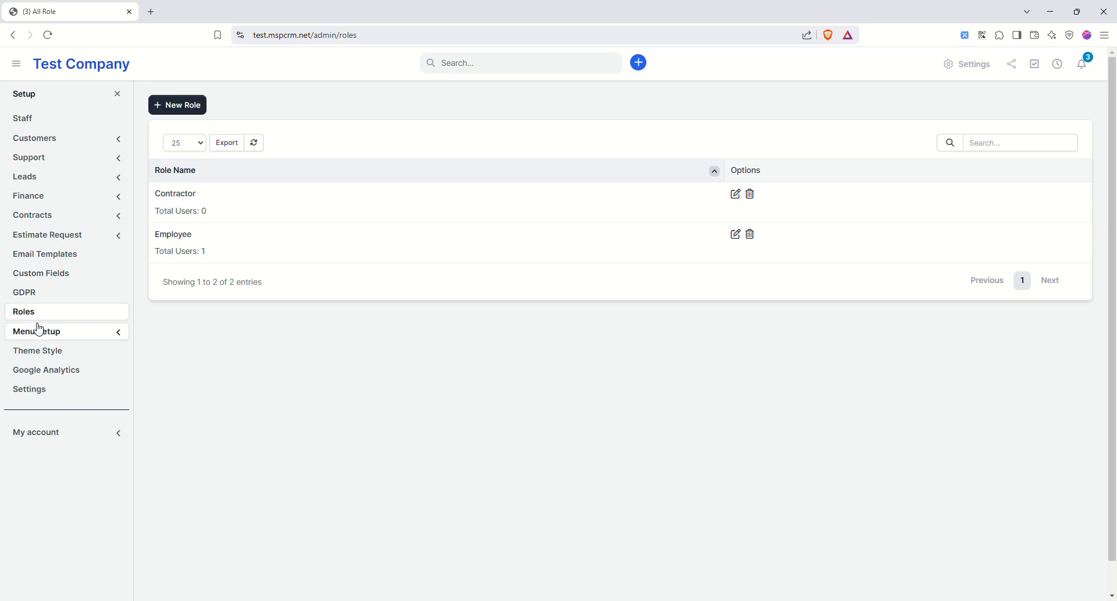
# - In the Main Menu editor, move Sales just below Support and save the menu
pyautogui.click(78, 333)
pyautogui.click(48, 349)
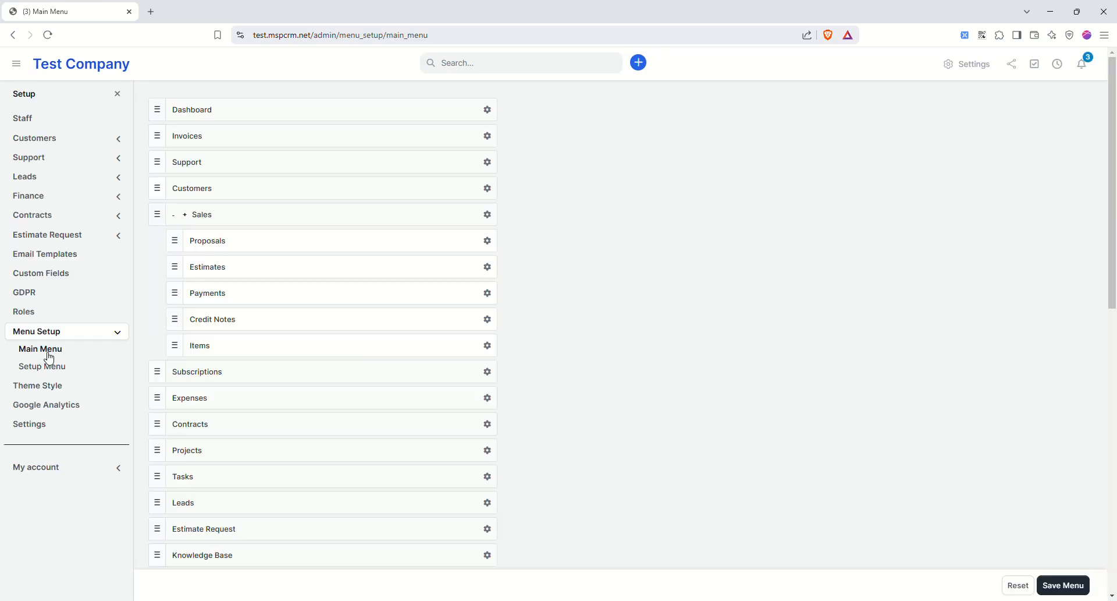
pyautogui.moveTo(167, 216); pyautogui.dragTo(166, 172)
pyautogui.scroll(-3, 966, 396)
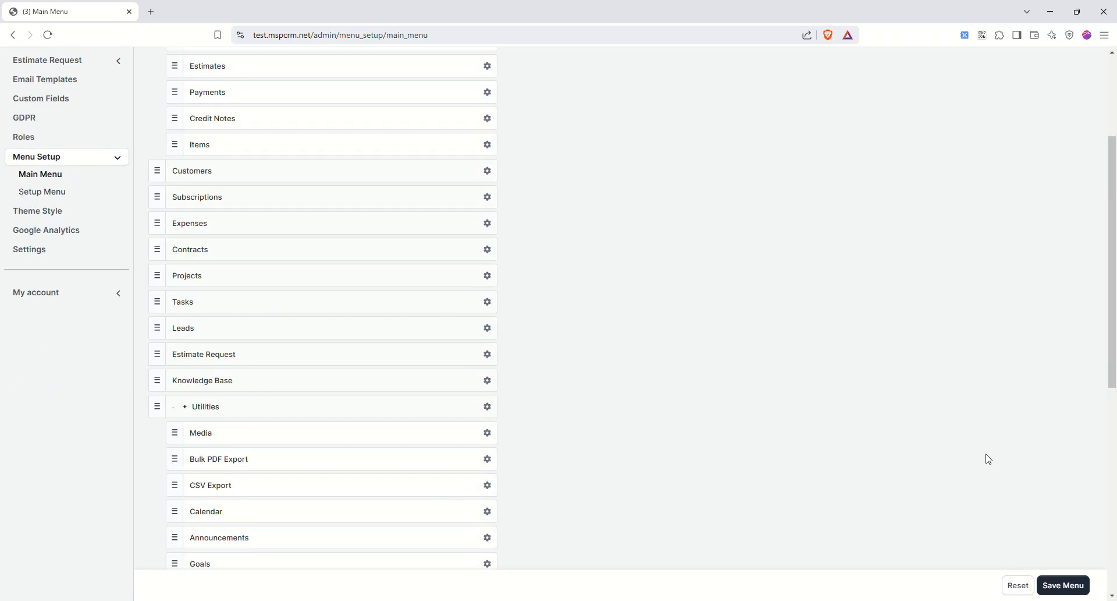
pyautogui.click(1061, 584)
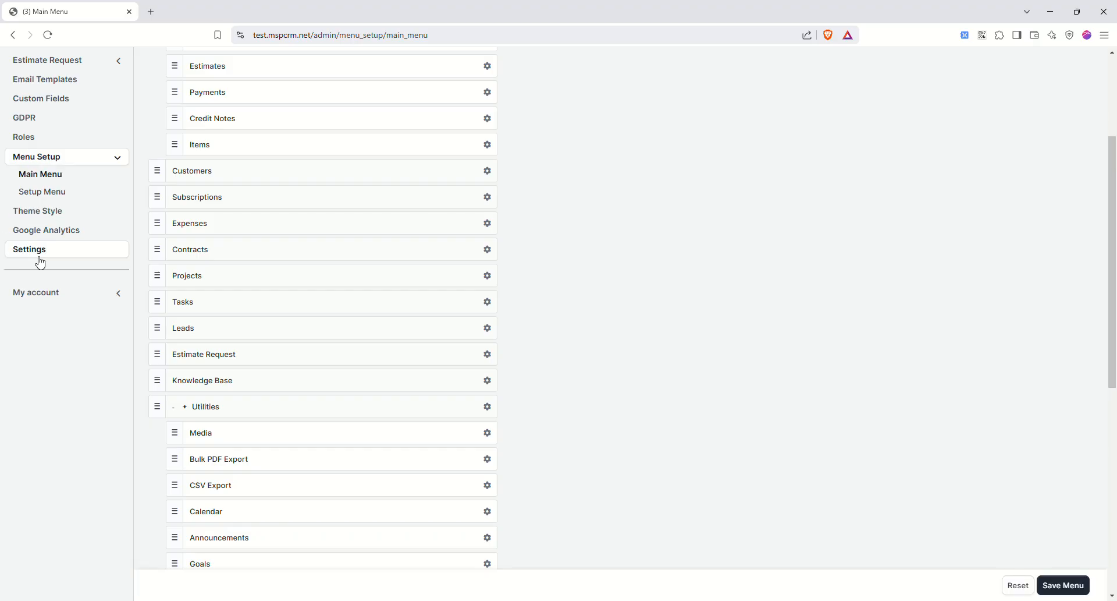
pyautogui.click(34, 210)
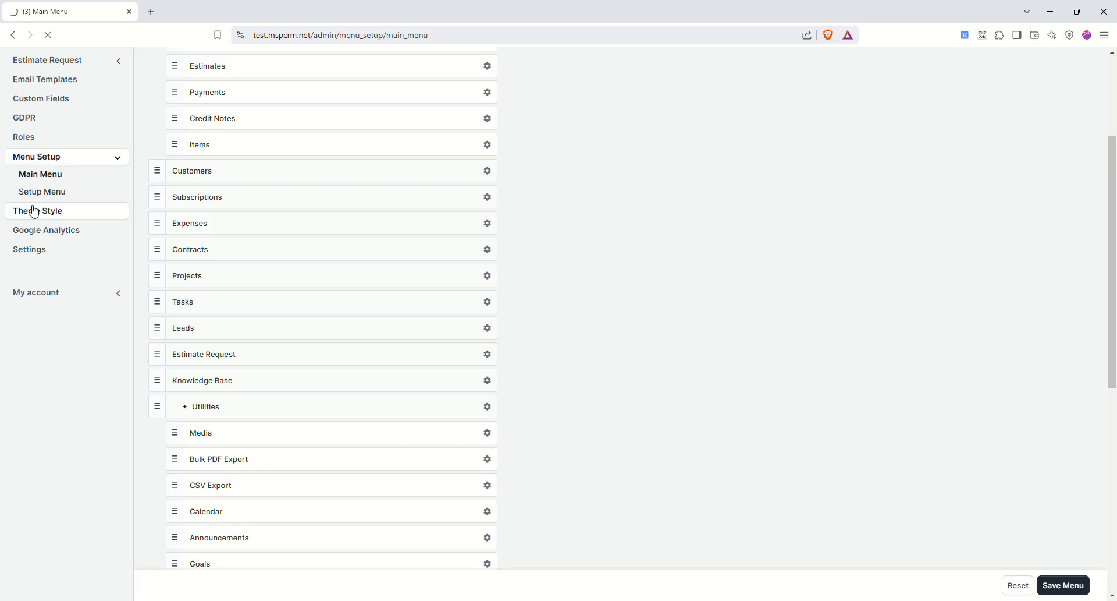
pyautogui.click(423, 199)
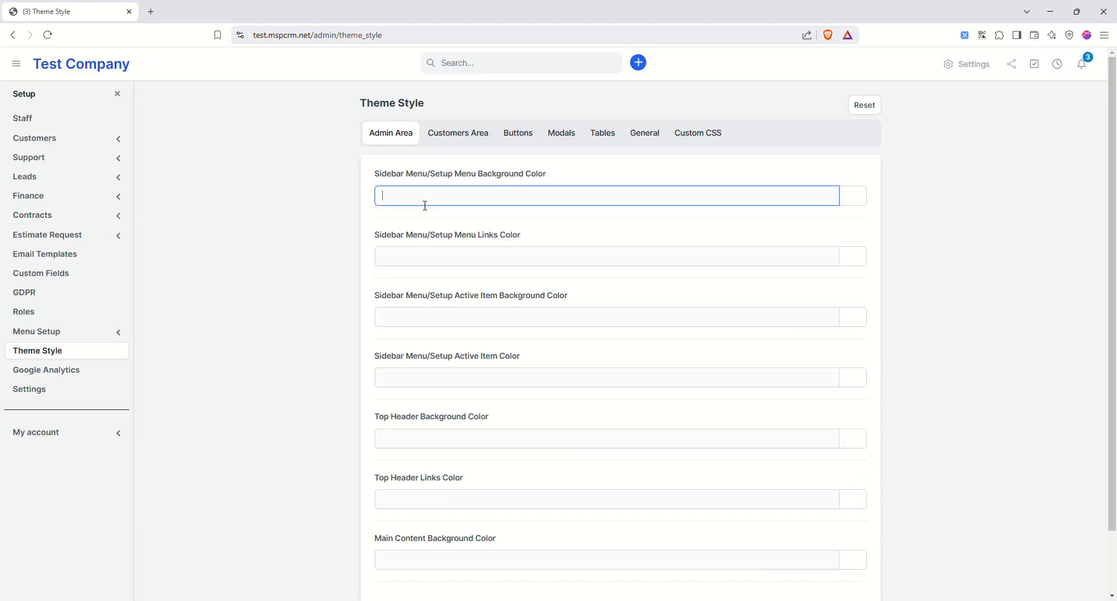
pyautogui.click(854, 199)
pyautogui.moveTo(838, 234)
pyautogui.mouseDown()
pyautogui.moveTo(833, 242)
pyautogui.moveTo(851, 243)
pyautogui.moveTo(823, 245)
pyautogui.moveTo(836, 252)
pyautogui.mouseUp()
pyautogui.moveTo(862, 241); pyautogui.dragTo(813, 241)
pyautogui.click(931, 220)
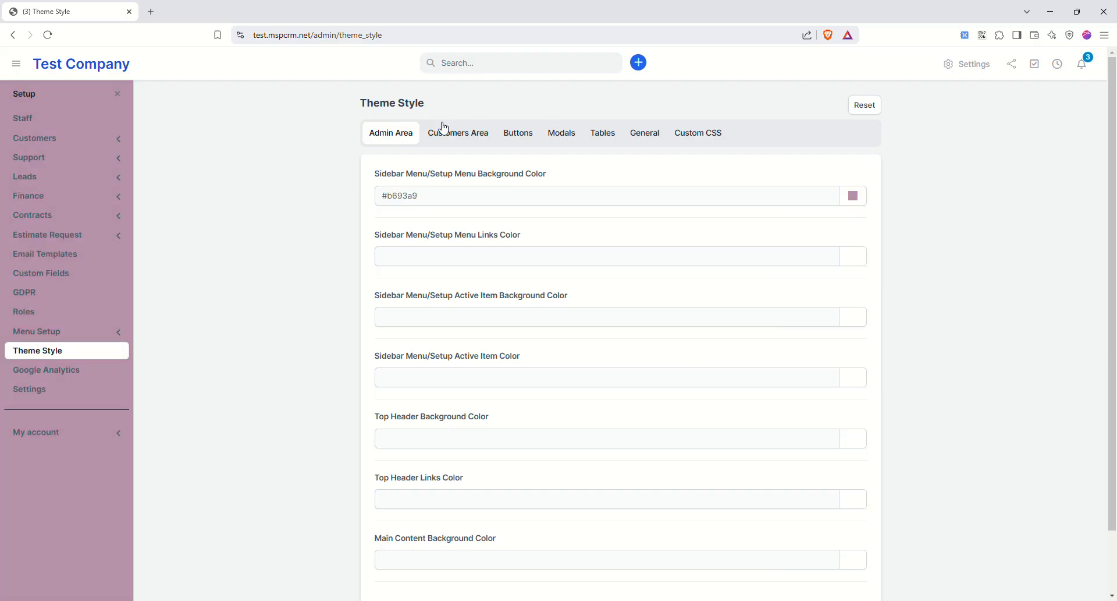
pyautogui.click(460, 133)
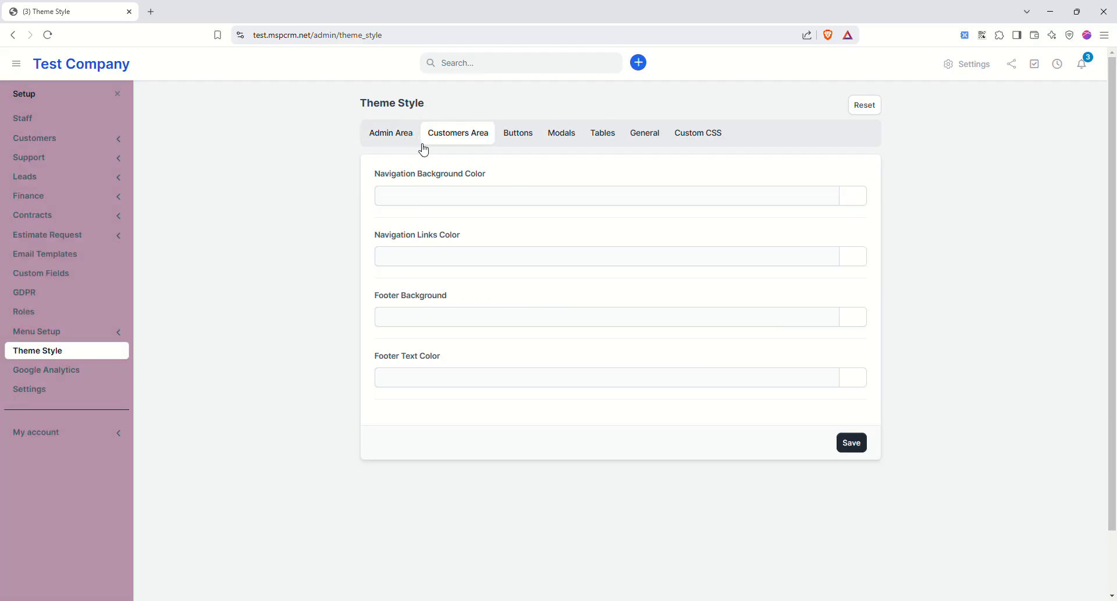
pyautogui.click(397, 135)
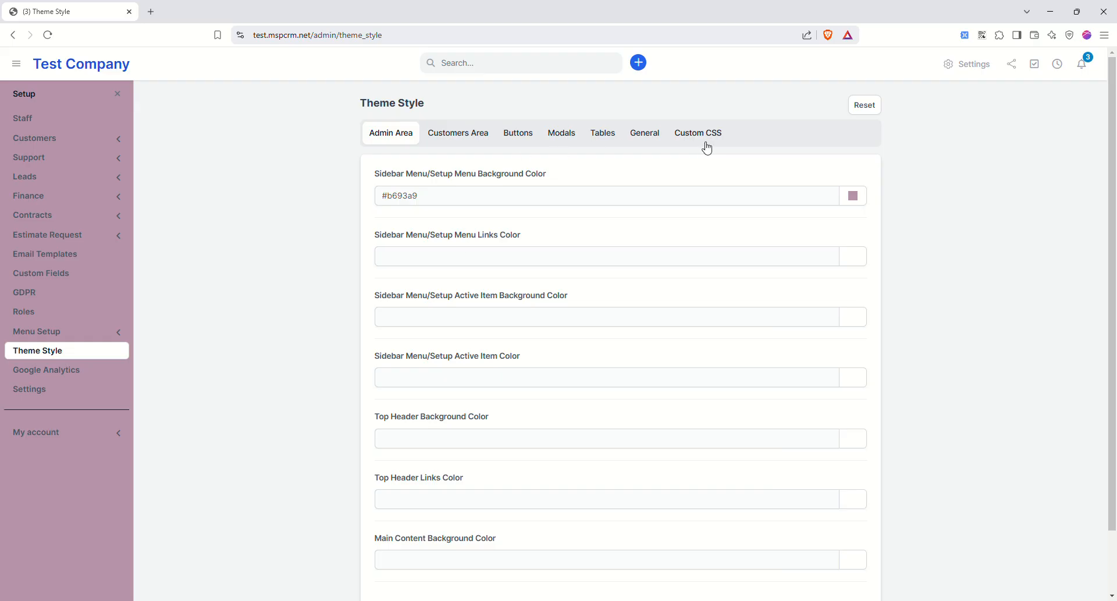
pyautogui.click(860, 110)
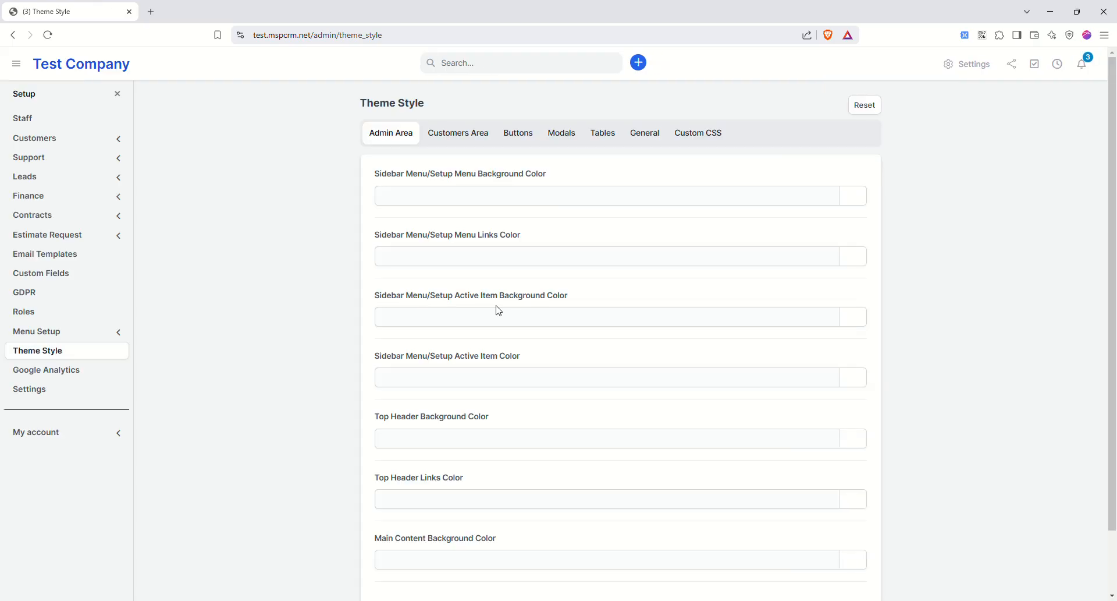
# - Open the Google Analytics settings and select the clients-area tracking code field
pyautogui.click(56, 375)
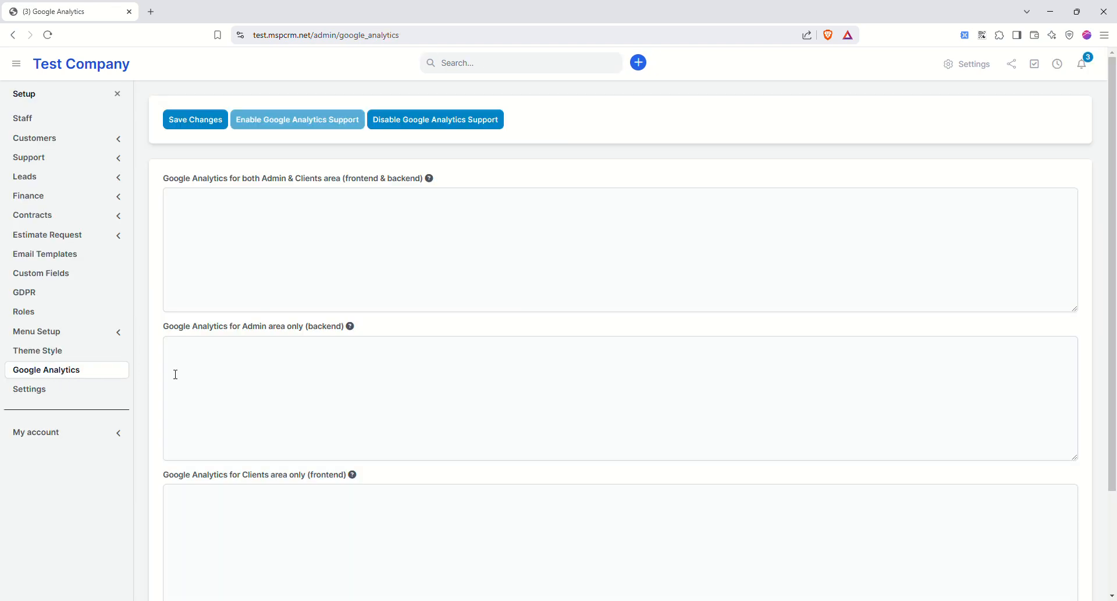
pyautogui.scroll(-2, 273, 371)
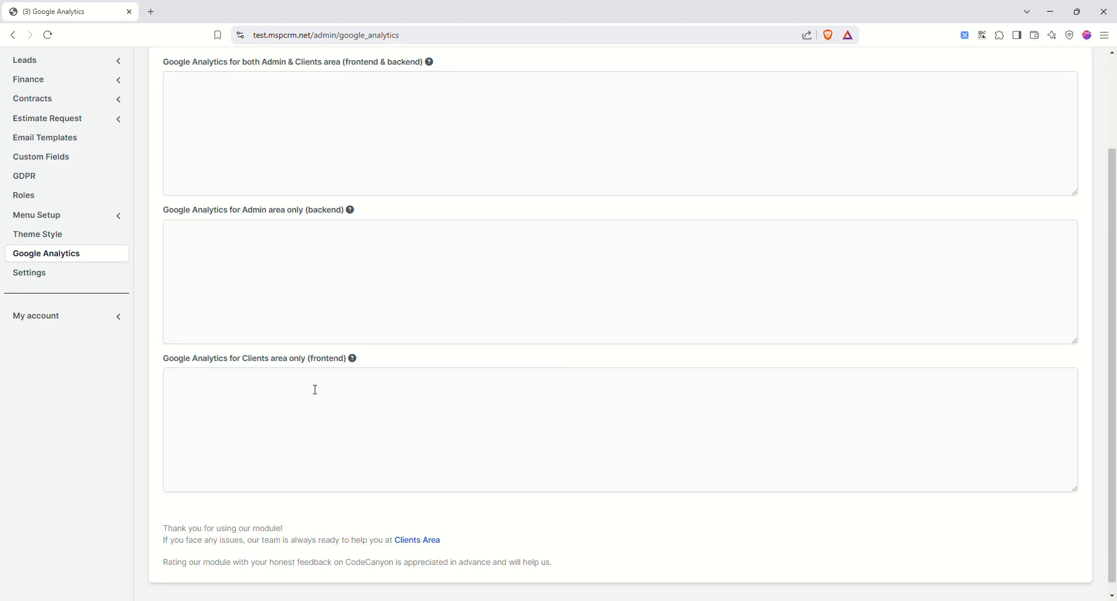
pyautogui.click(239, 388)
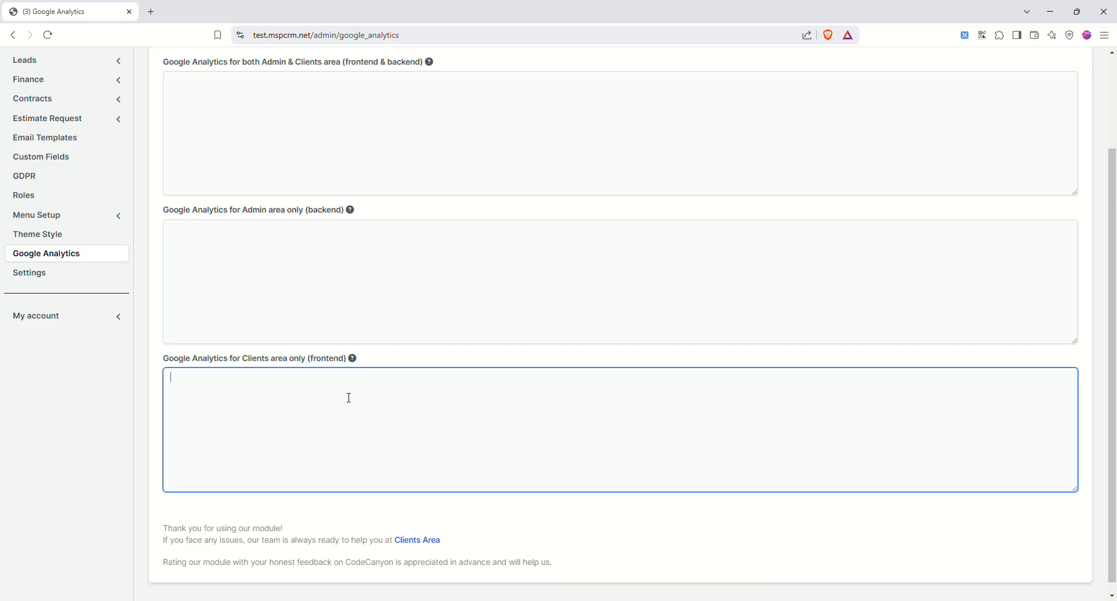
pyautogui.scroll(2, 371, 404)
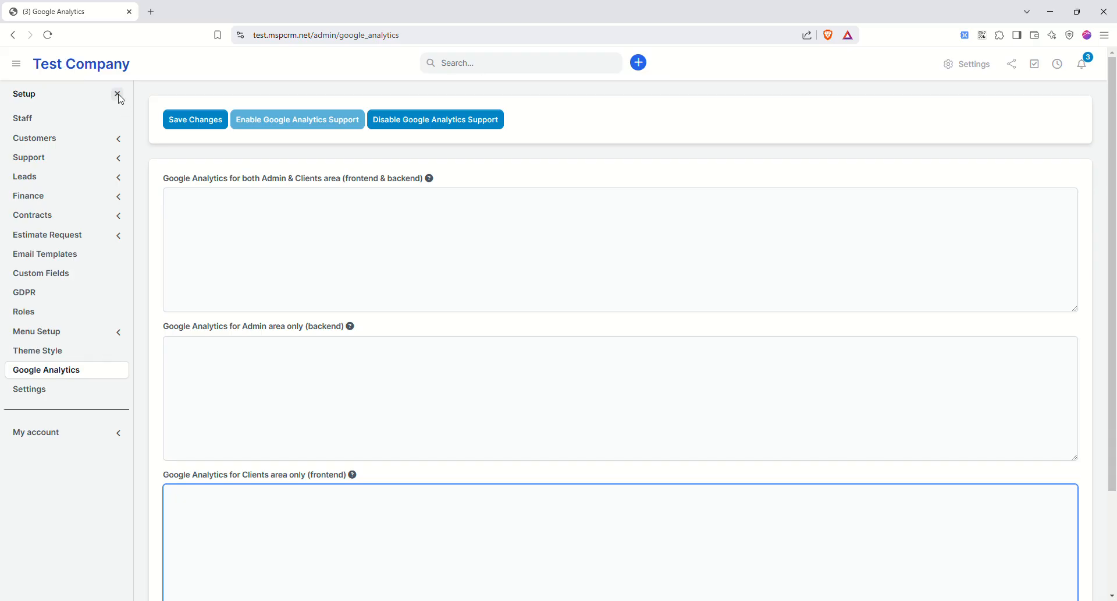
# - Expand the account section and view the account overview and plan quota
pyautogui.click(118, 432)
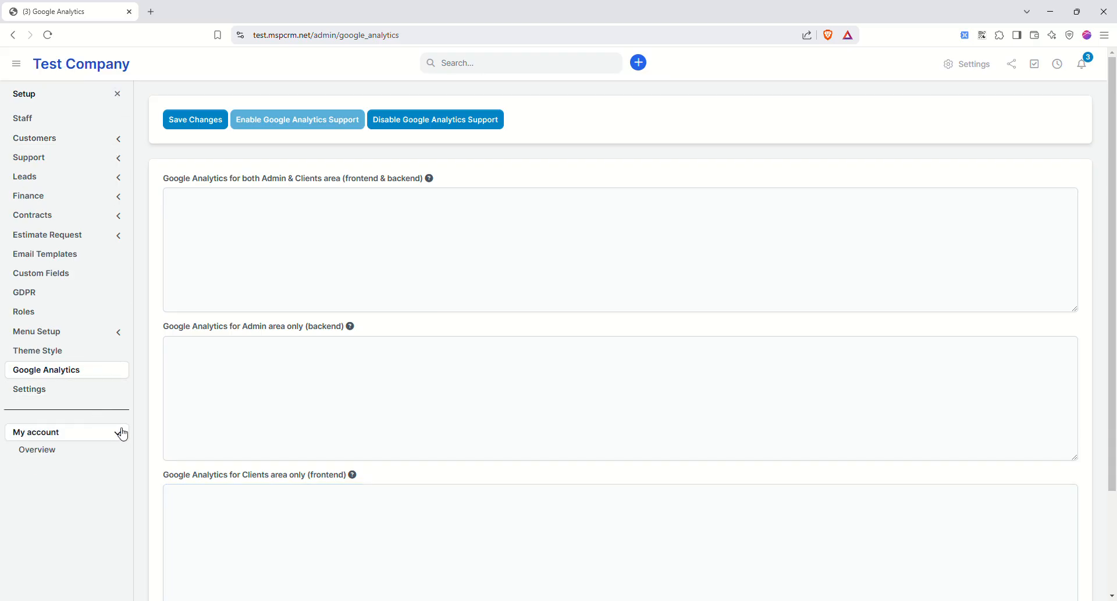
pyautogui.scroll(-1, 117, 428)
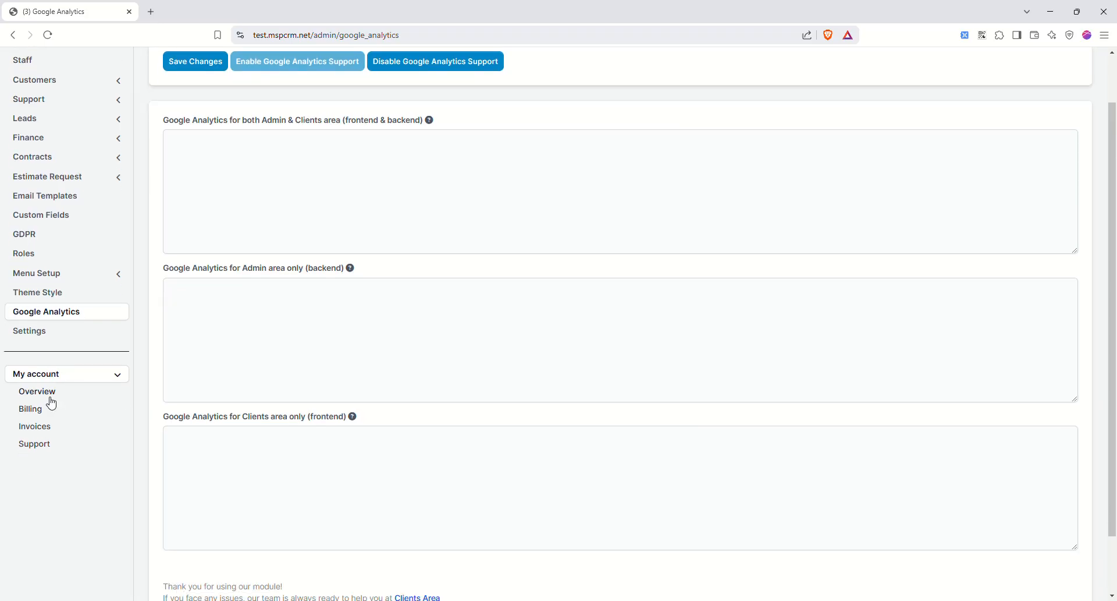
pyautogui.click(50, 405)
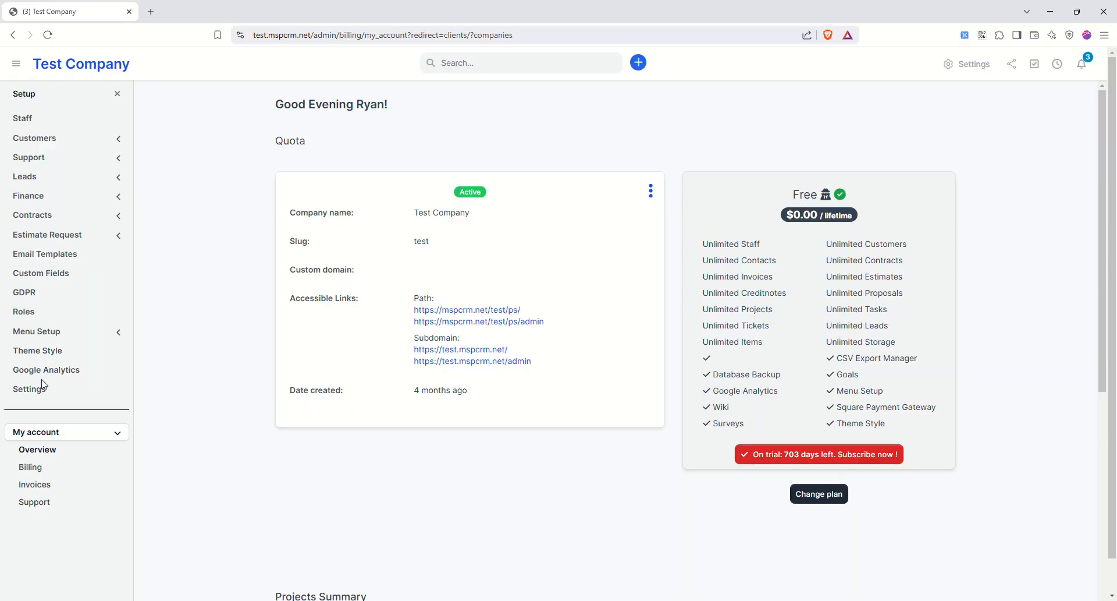
# - Review the available subscription plans and the account's invoice list
pyautogui.click(32, 468)
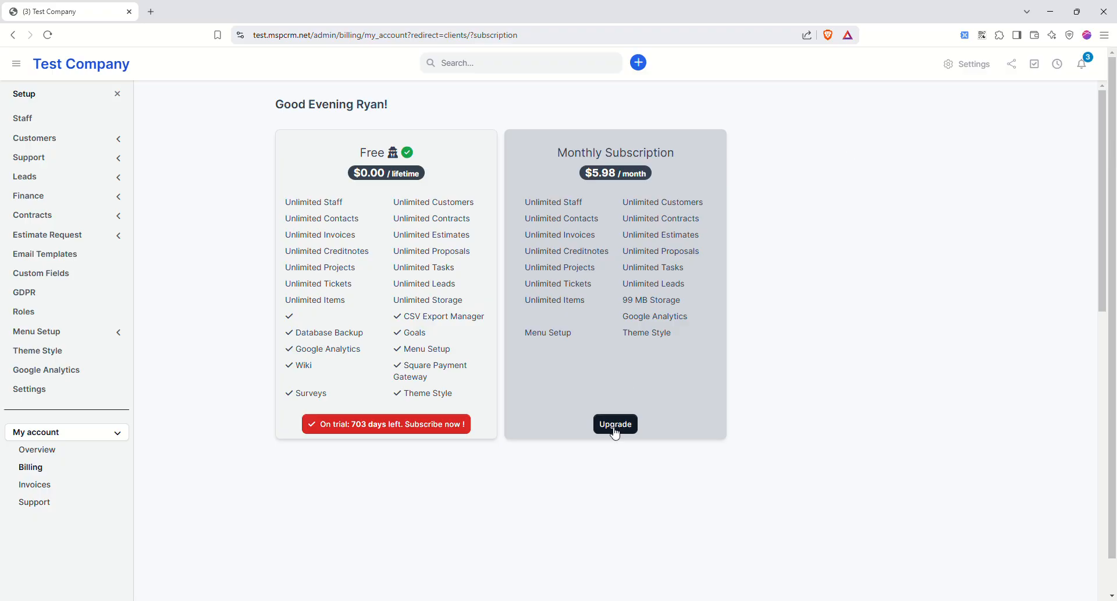
pyautogui.click(45, 485)
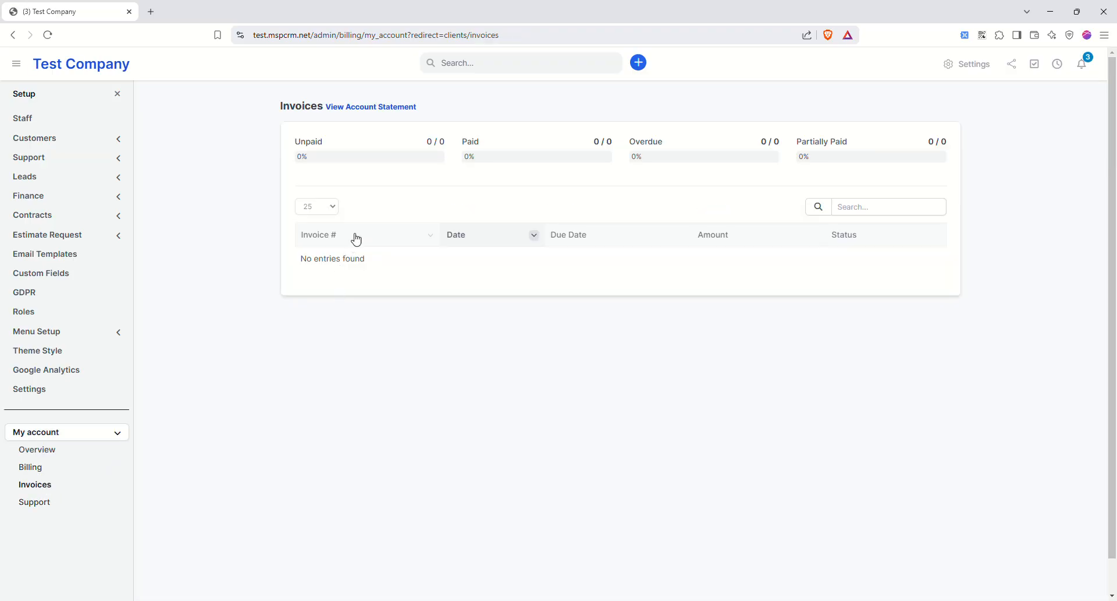
pyautogui.click(117, 93)
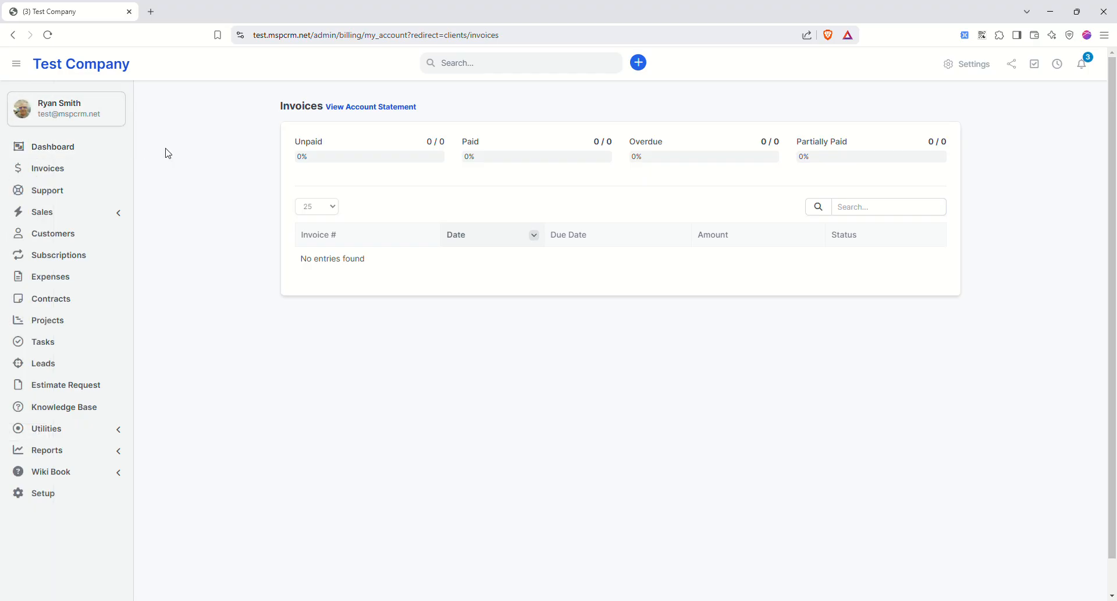
pyautogui.click(41, 493)
# - View Test Staff's notes and This Month Logged Time timesheets, then go to Tasks
pyautogui.click(23, 118)
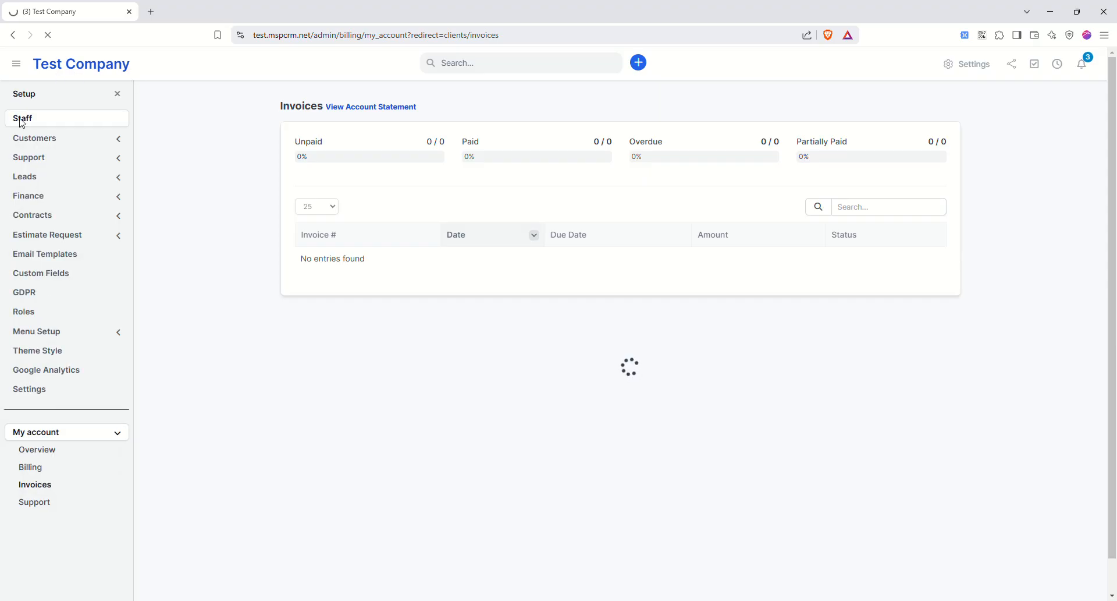
pyautogui.moveTo(178, 230)
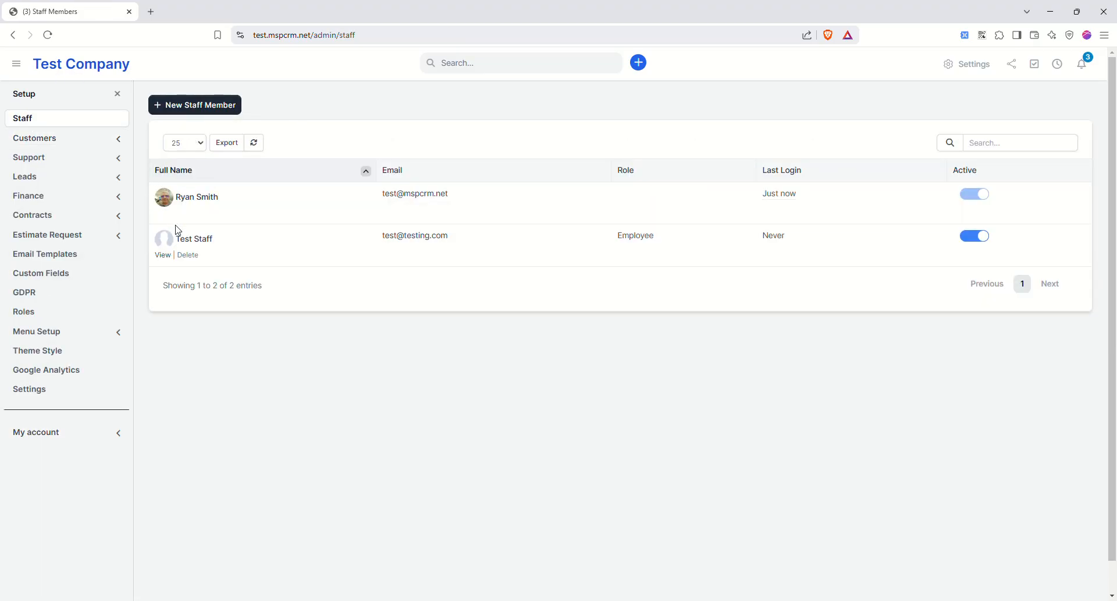
pyautogui.click(196, 240)
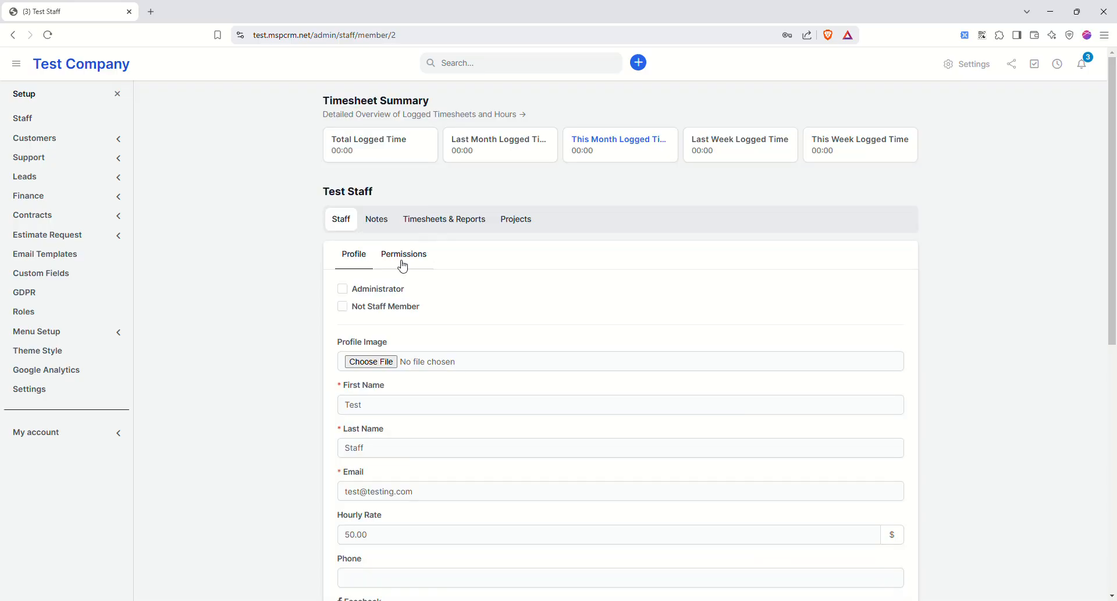
pyautogui.scroll(-5, 374, 299)
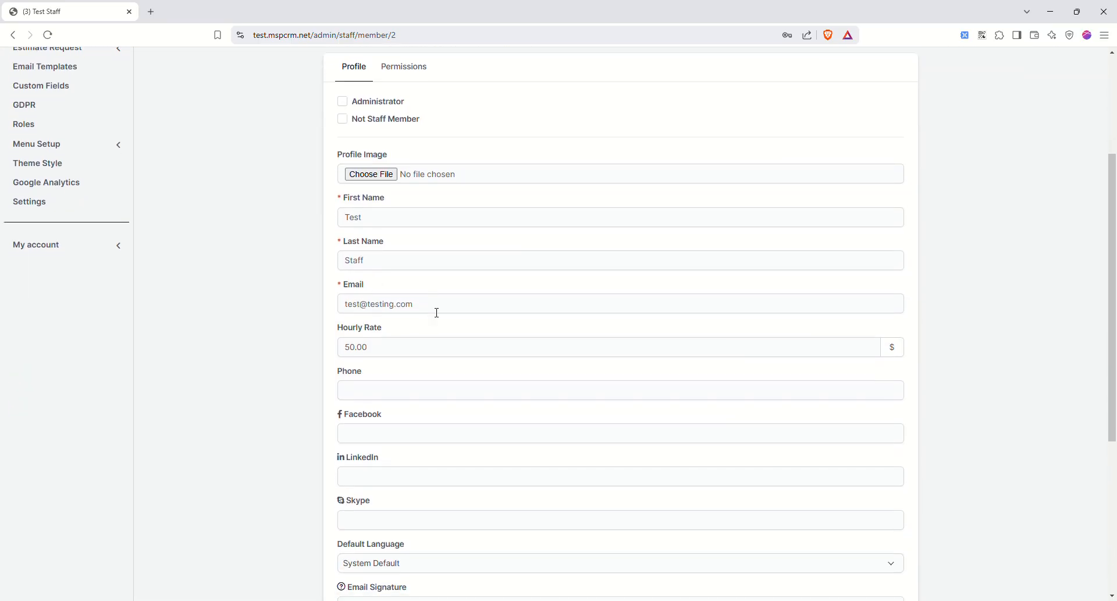
pyautogui.scroll(-3, 379, 235)
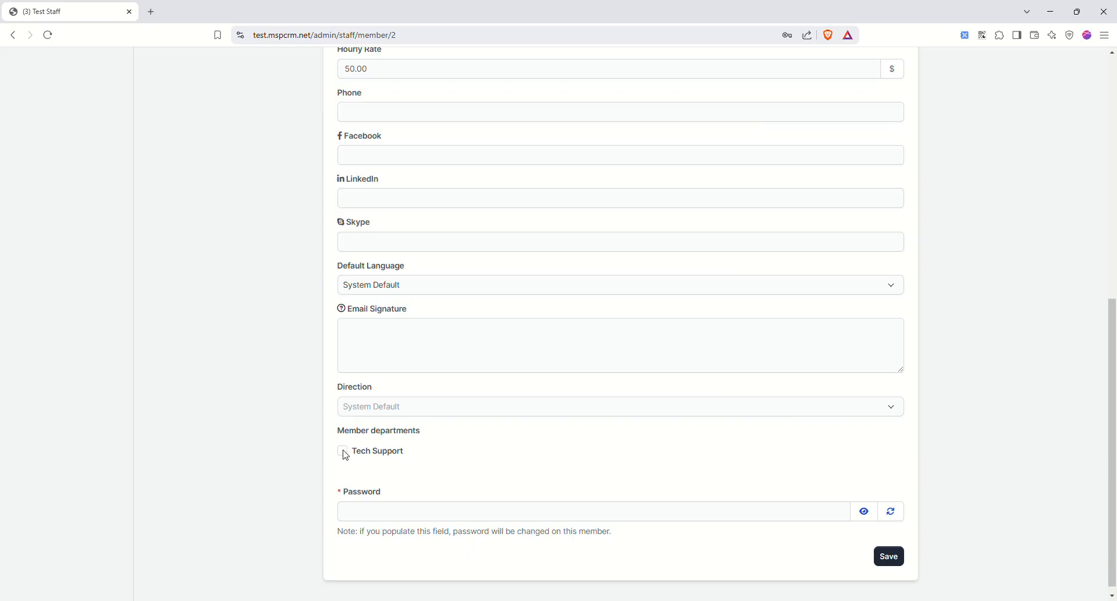
pyautogui.scroll(10, 396, 436)
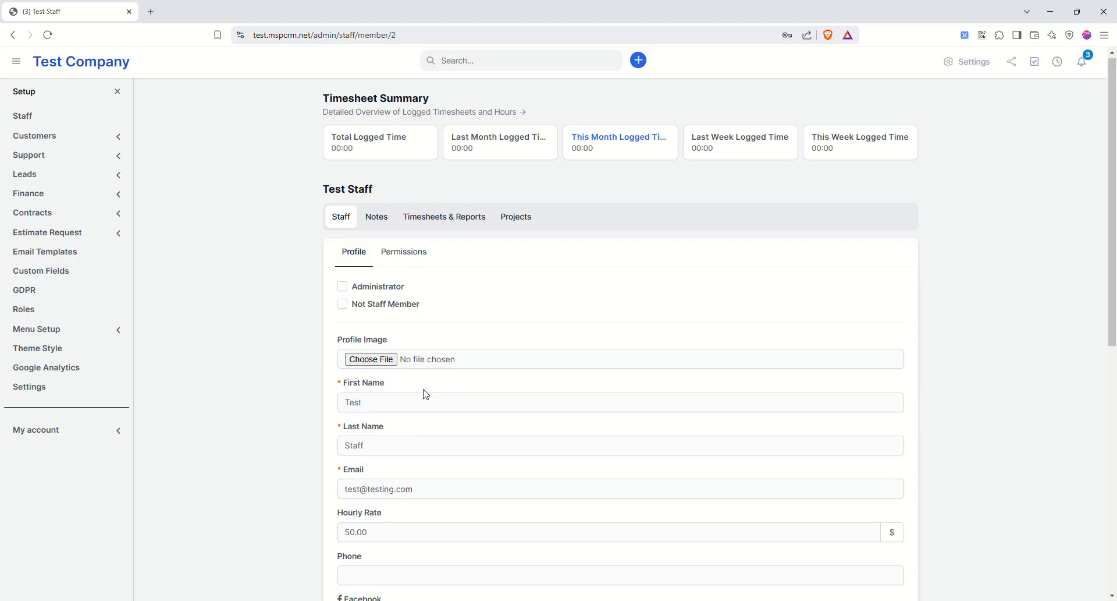
pyautogui.click(380, 224)
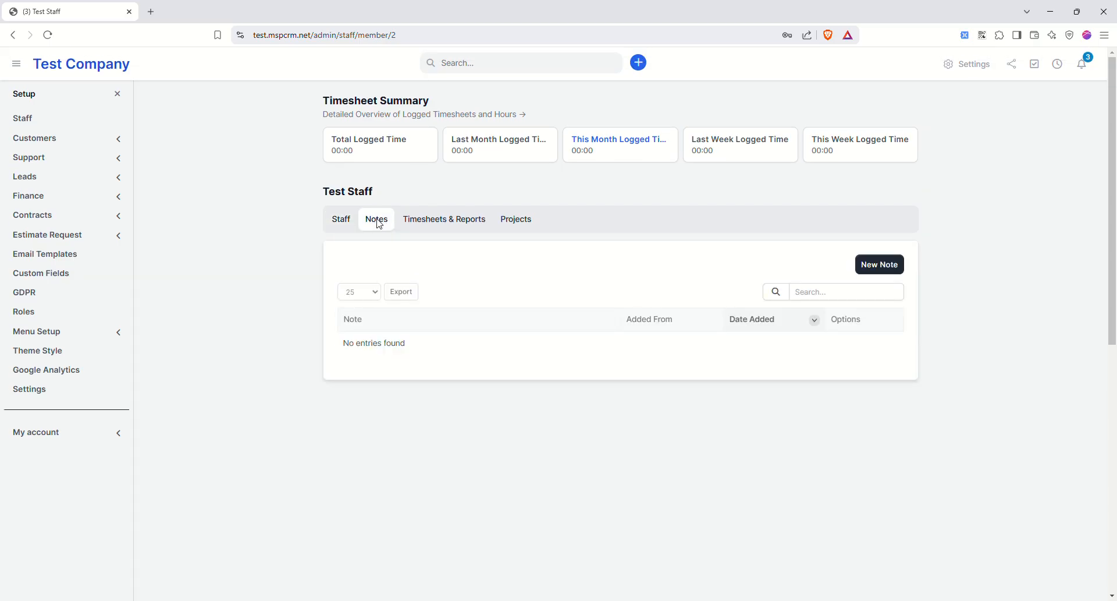
pyautogui.click(448, 220)
pyautogui.click(445, 266)
pyautogui.click(446, 265)
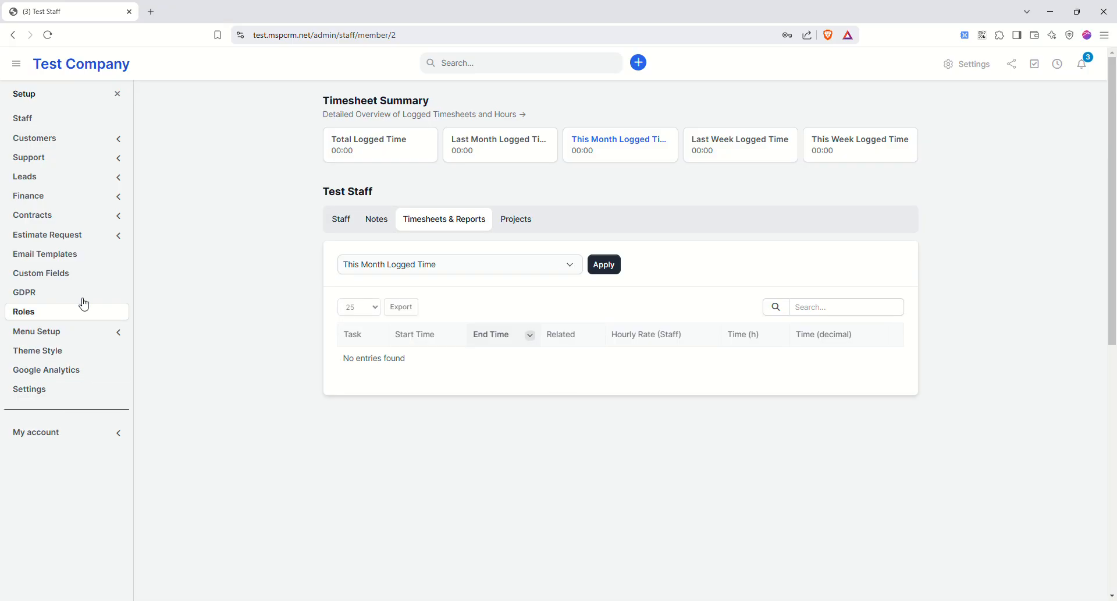
pyautogui.click(118, 94)
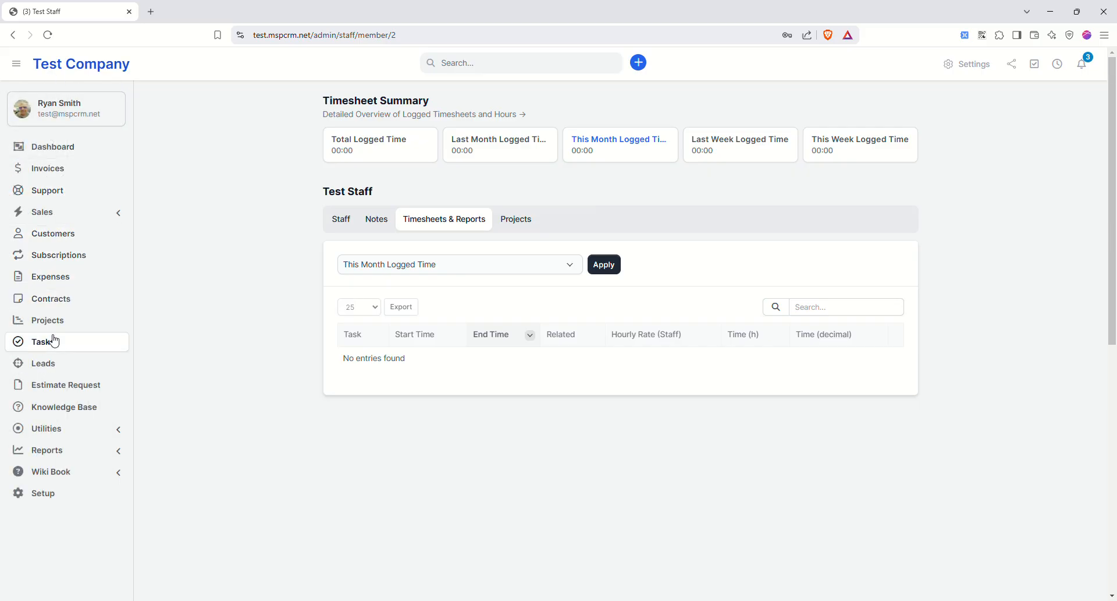
pyautogui.click(48, 347)
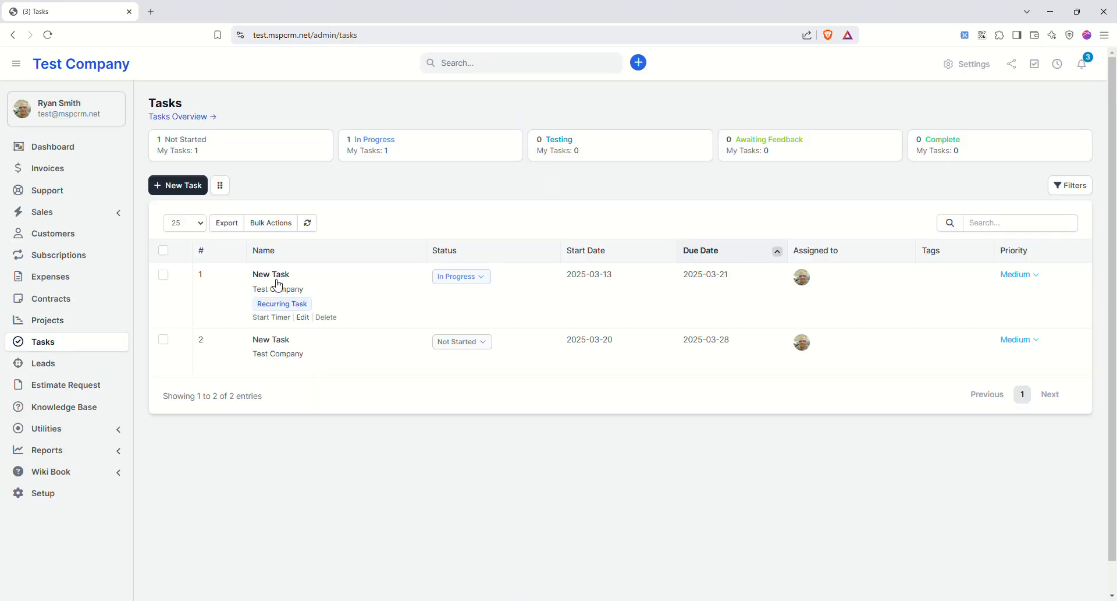
# - Start a new non-recurring task 'this is a task' due 2025-03-28
pyautogui.click(182, 185)
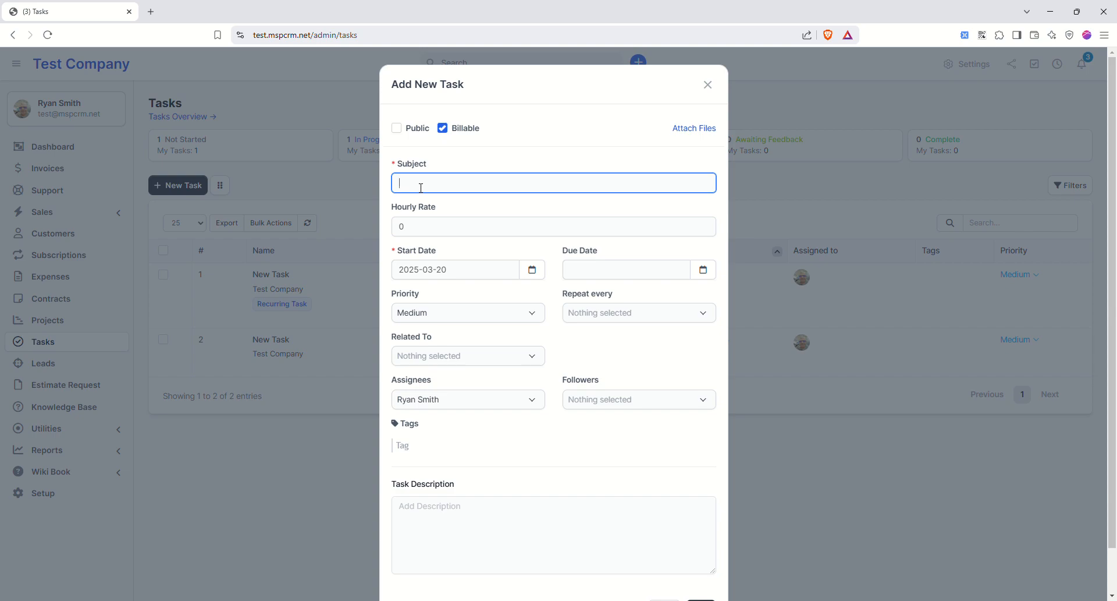
pyautogui.write('this is a task')
pyautogui.press('Tab')
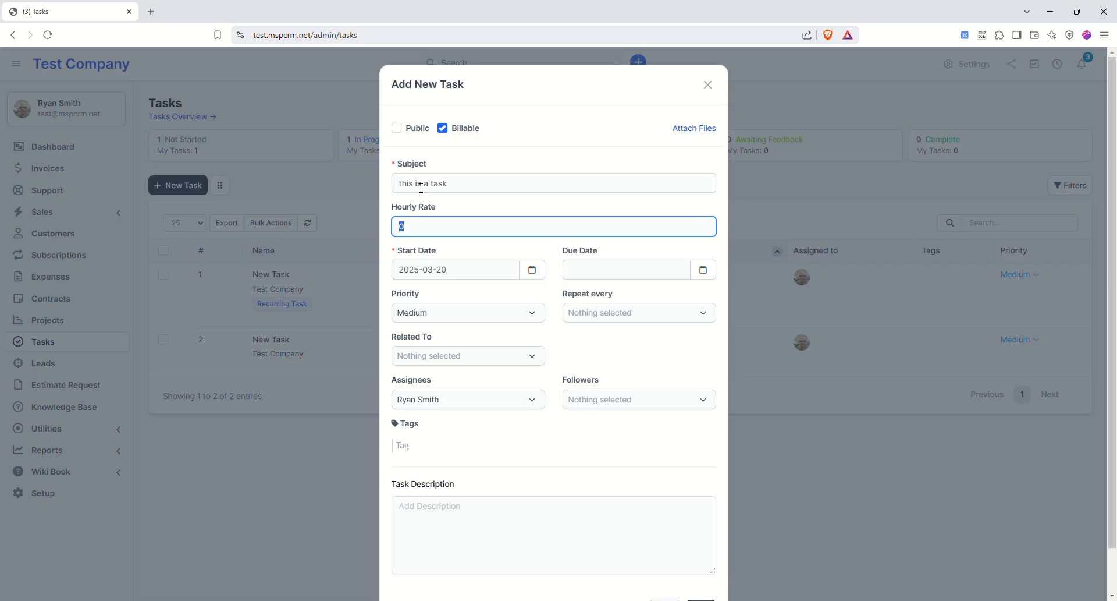
pyautogui.click(613, 278)
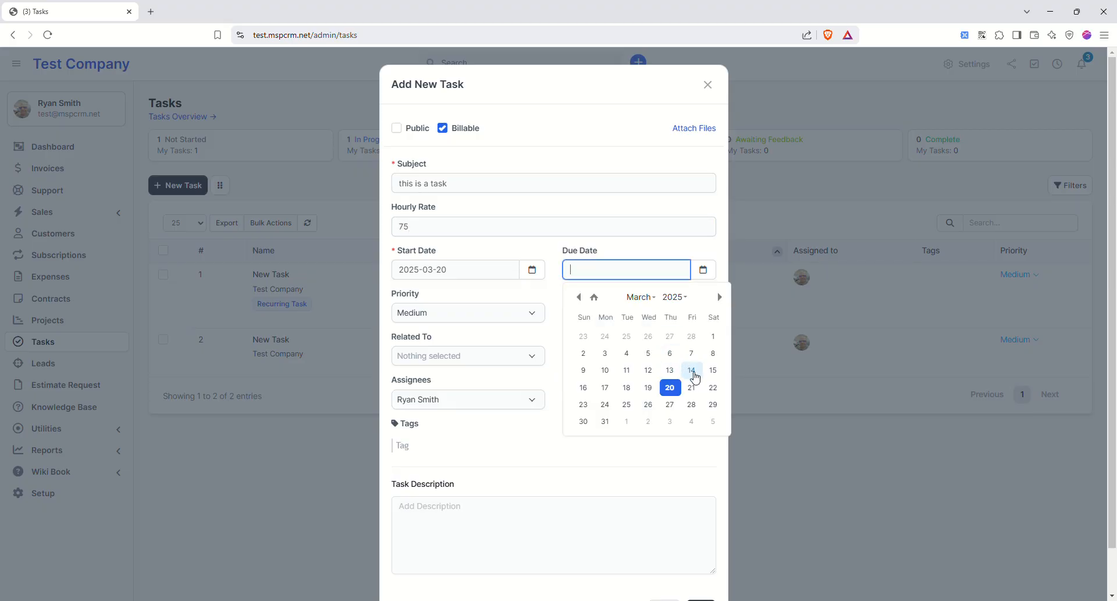
pyautogui.click(691, 404)
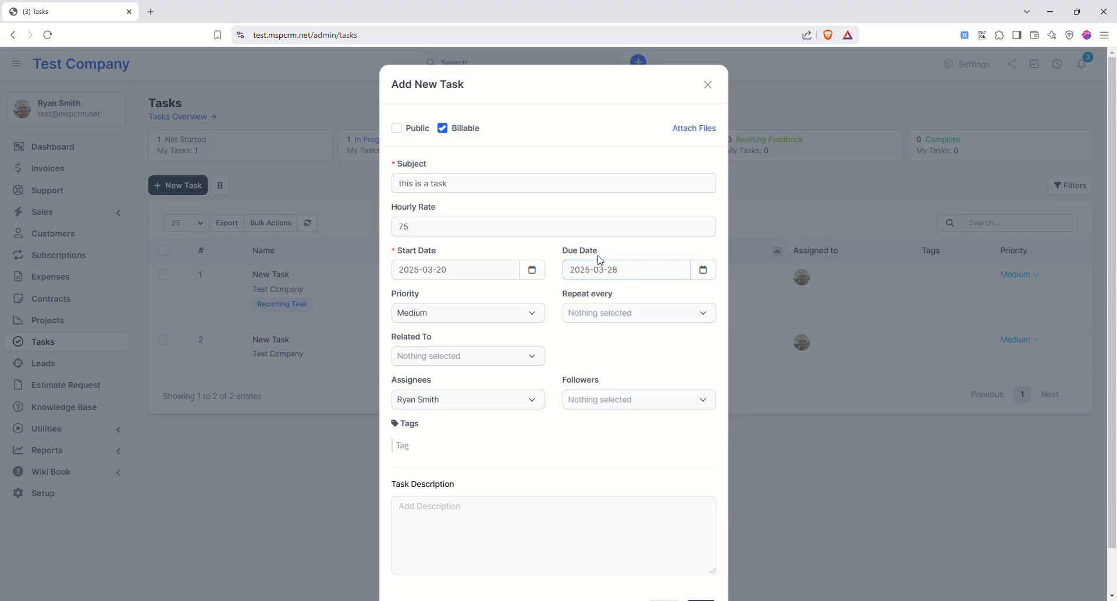
pyautogui.click(618, 315)
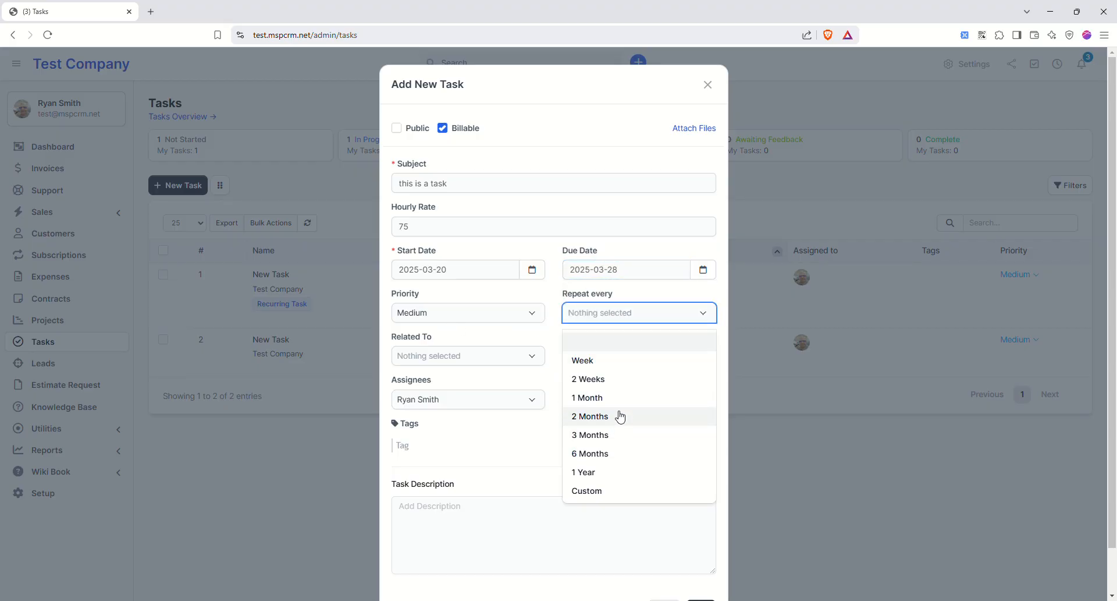
pyautogui.click(610, 347)
# - Relate the task to customer Test Company, keeping the assignee and adding no followers
pyautogui.click(464, 358)
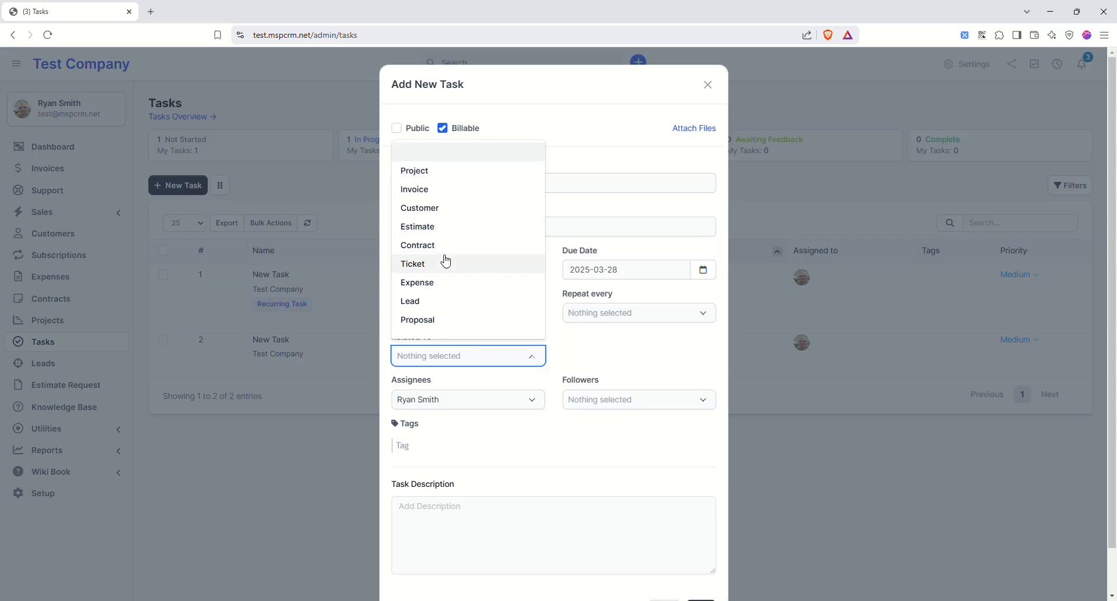
pyautogui.click(444, 216)
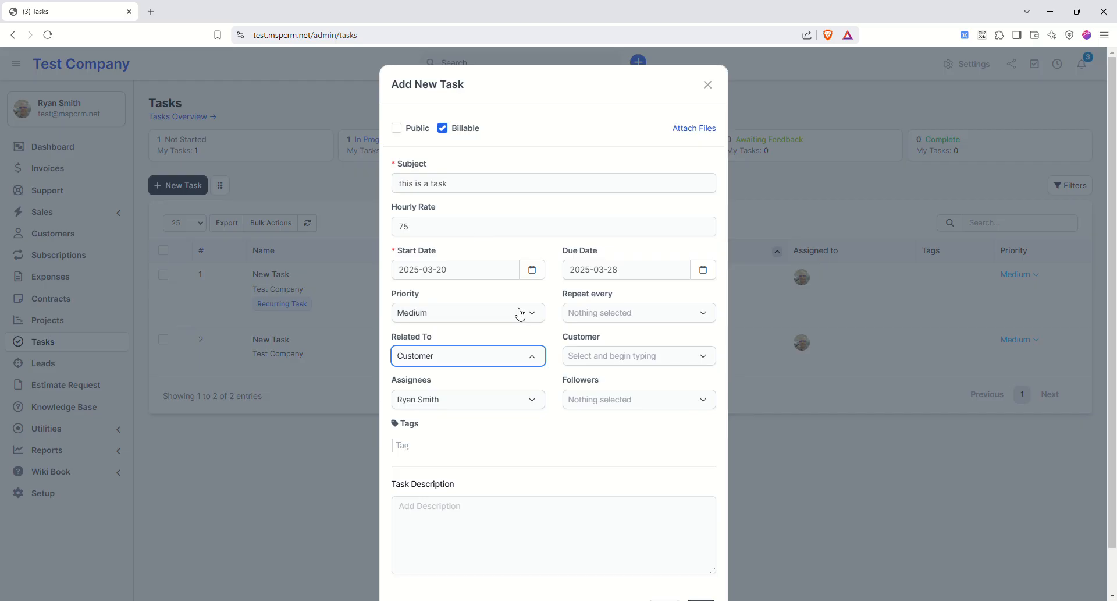
pyautogui.click(612, 355)
pyautogui.write('test')
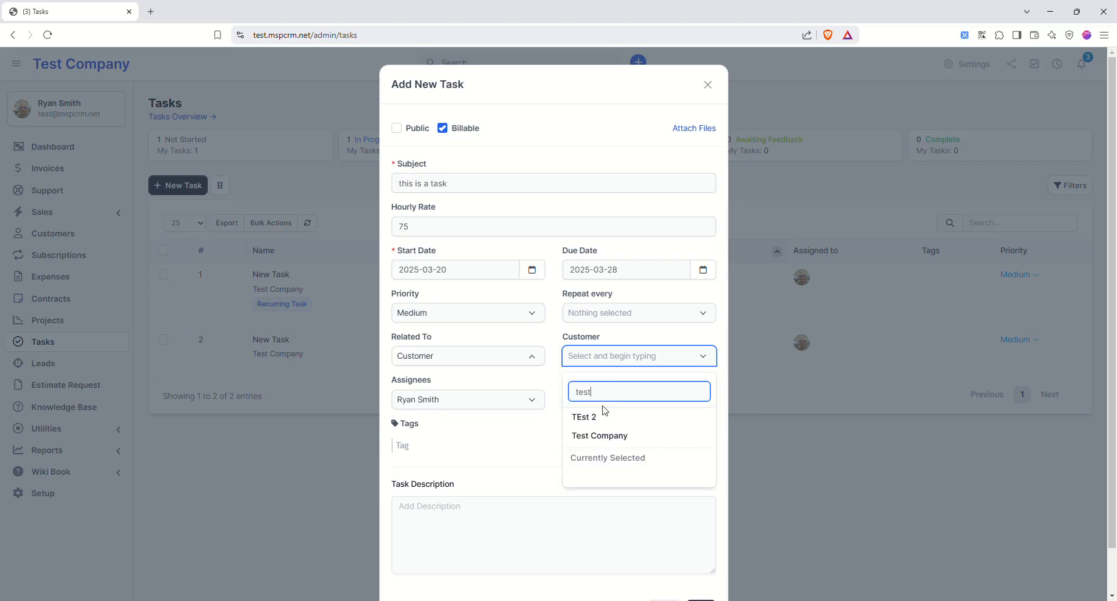
pyautogui.click(597, 433)
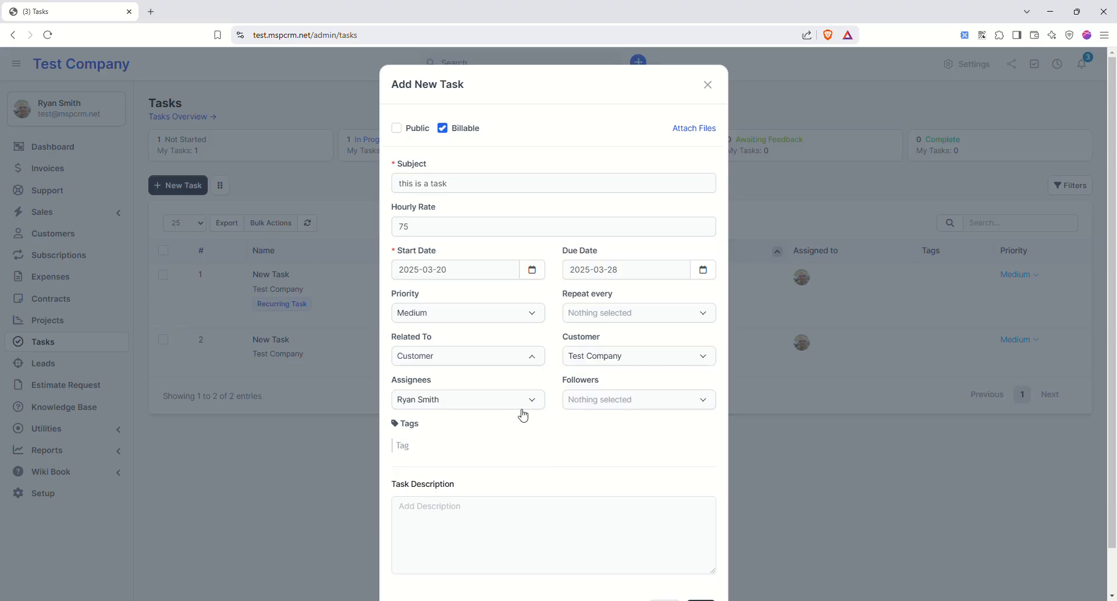
pyautogui.click(520, 400)
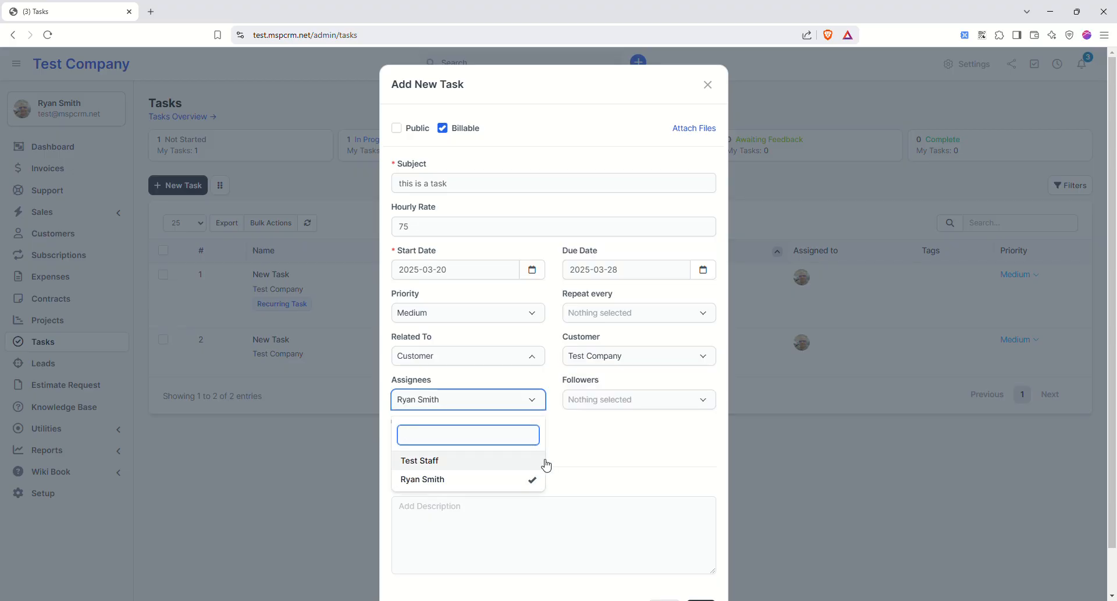
pyautogui.click(568, 453)
pyautogui.click(619, 399)
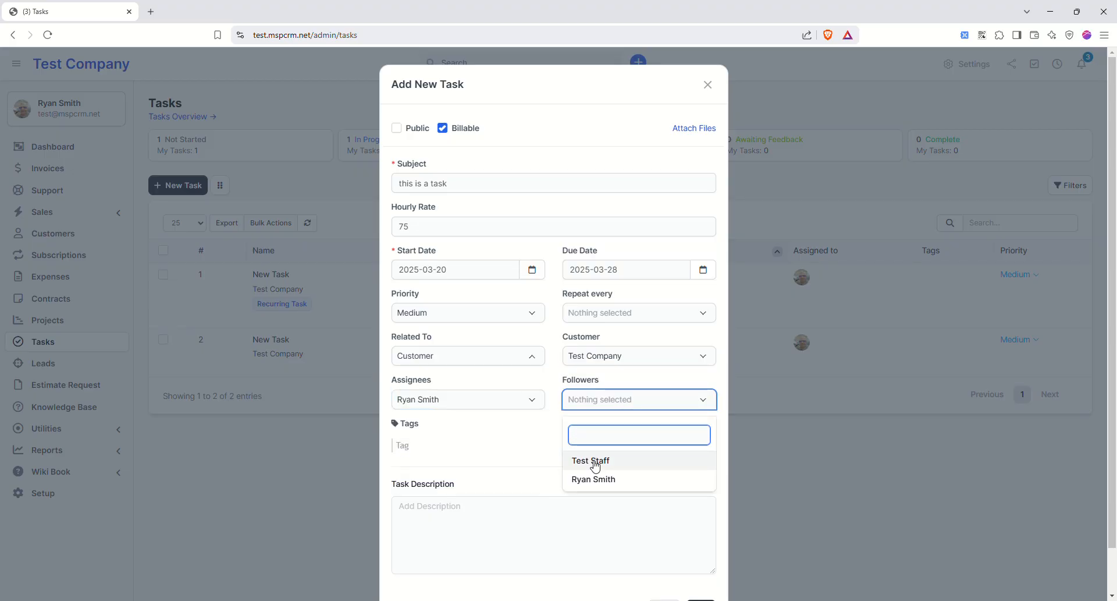
pyautogui.click(534, 441)
# - Enter a short description and save the new task
pyautogui.click(527, 511)
pyautogui.write('j')
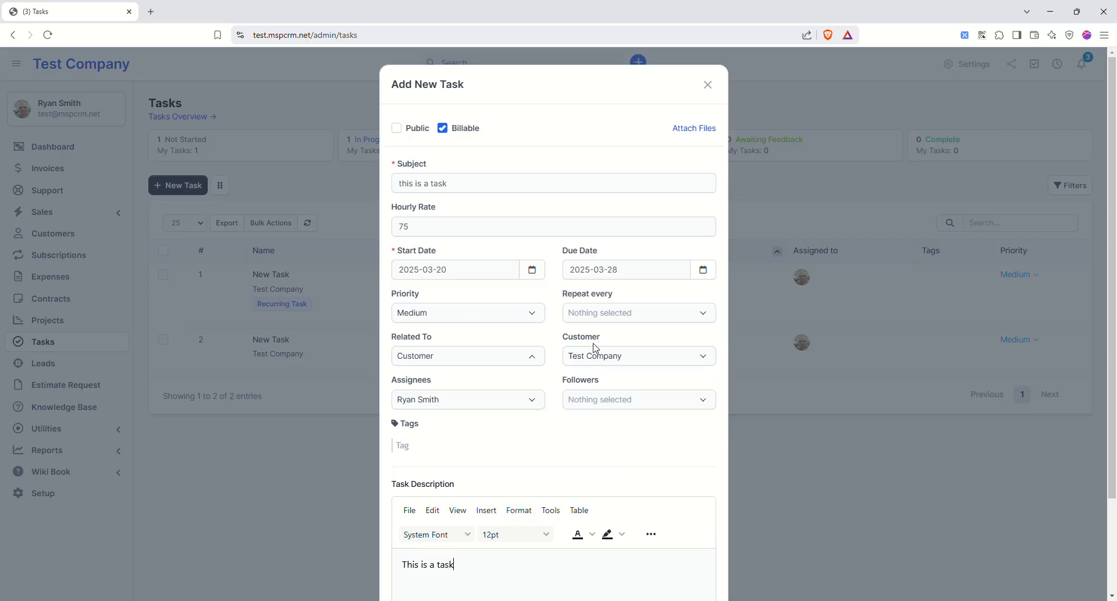
pyautogui.scroll(-2, 594, 249)
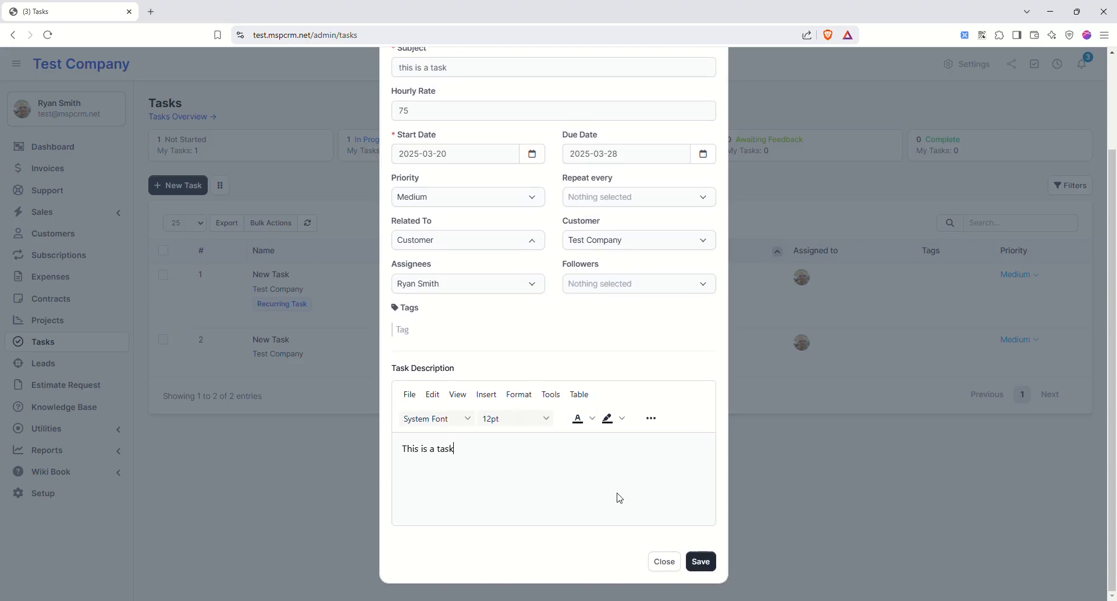
pyautogui.scroll(2, 683, 127)
pyautogui.scroll(-2, 689, 550)
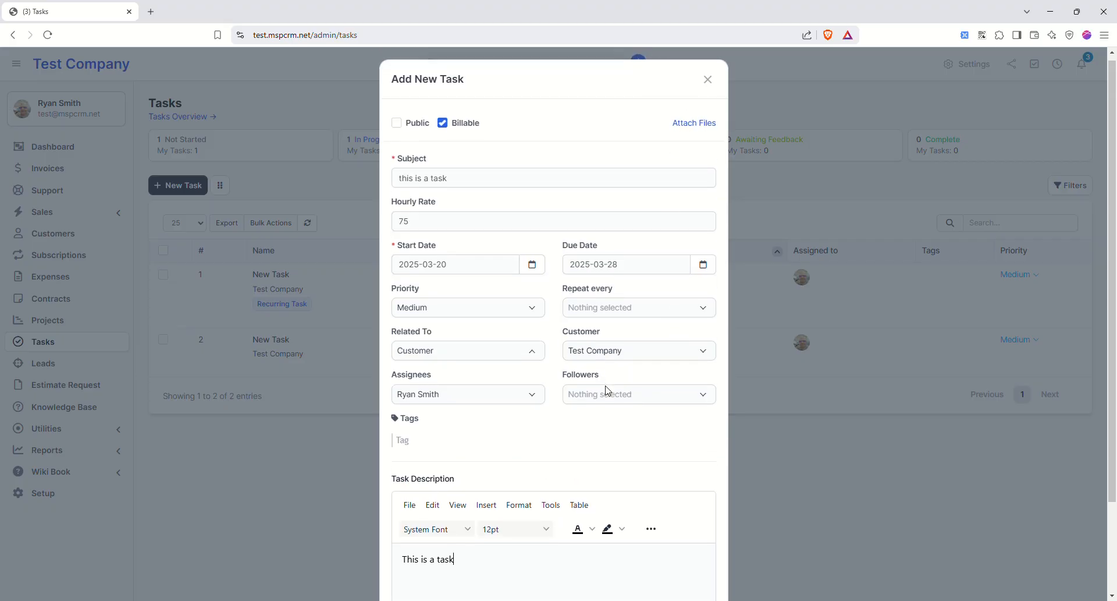
pyautogui.click(699, 560)
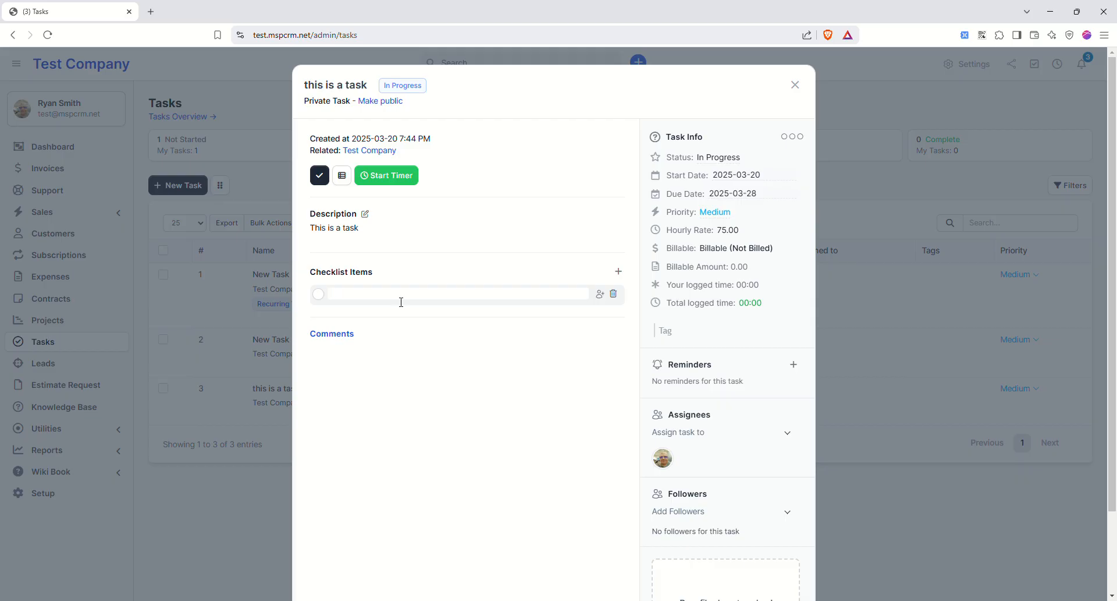
# - Add the checklist items do this, do that and etc. to the task
pyautogui.press('Return')
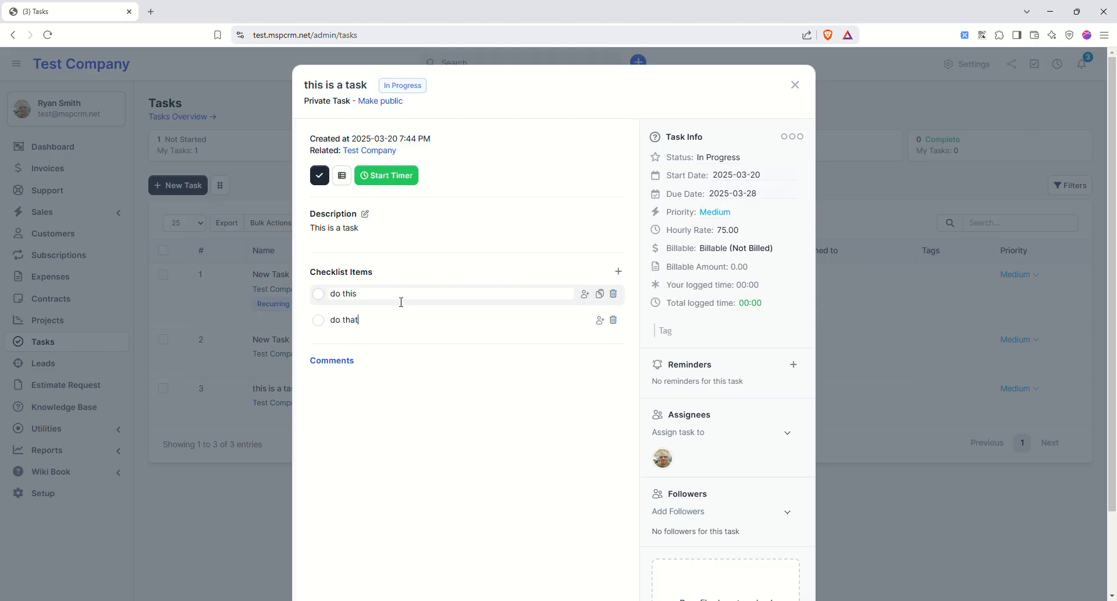
pyautogui.press('Return')
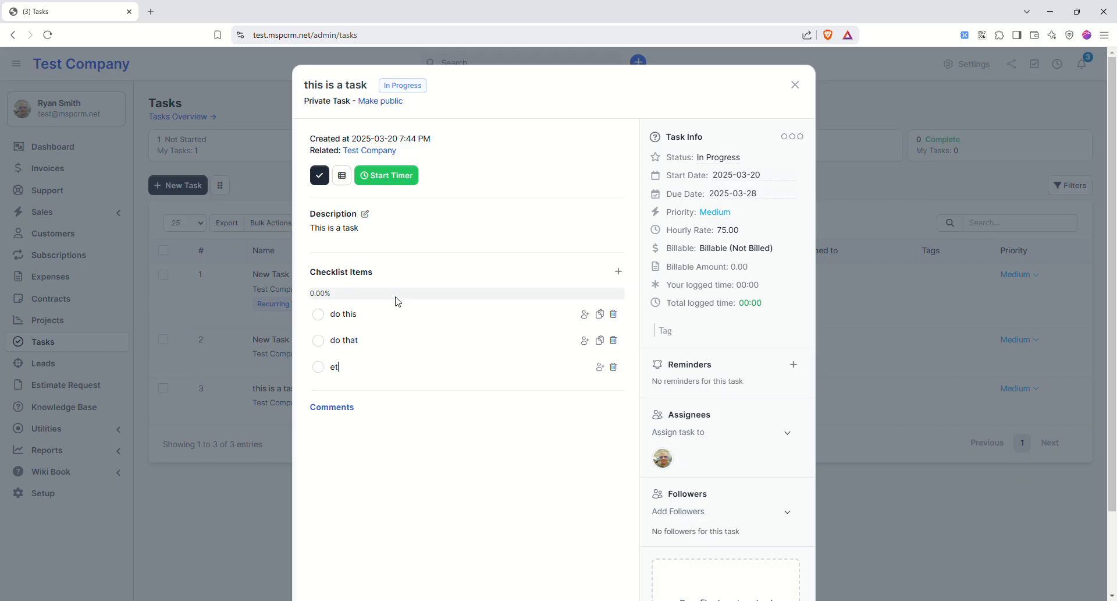
pyautogui.press('Return')
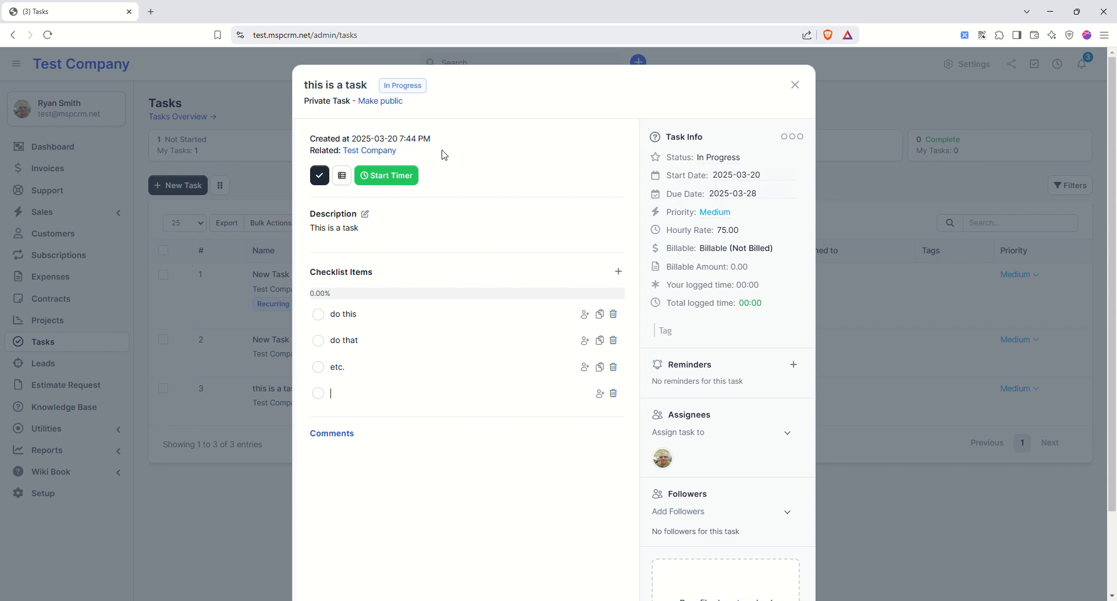
pyautogui.moveTo(721, 230); pyautogui.dragTo(678, 230)
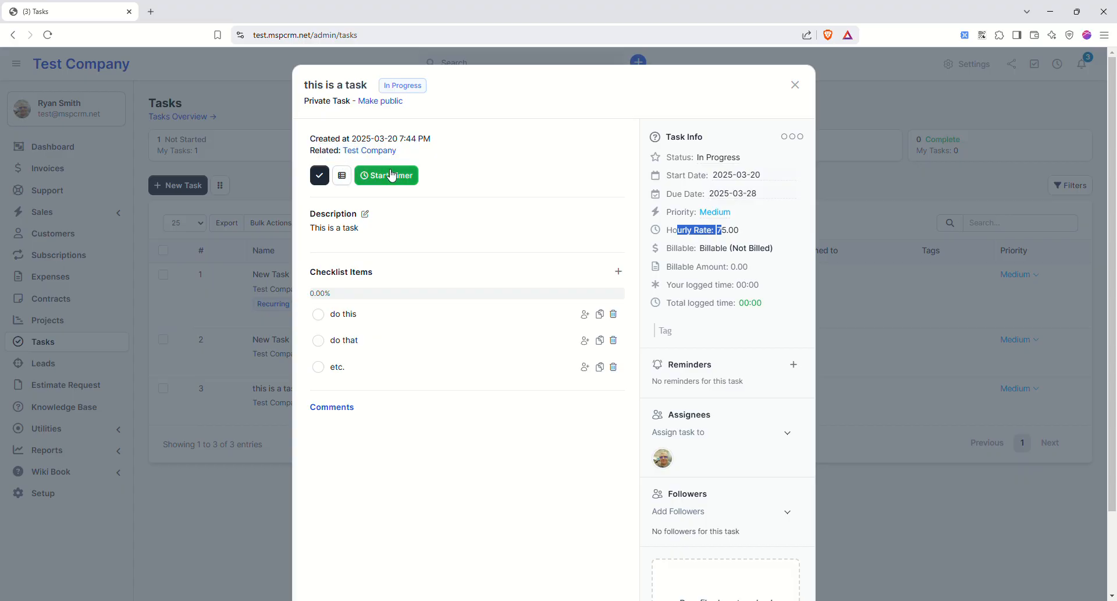
pyautogui.click(341, 176)
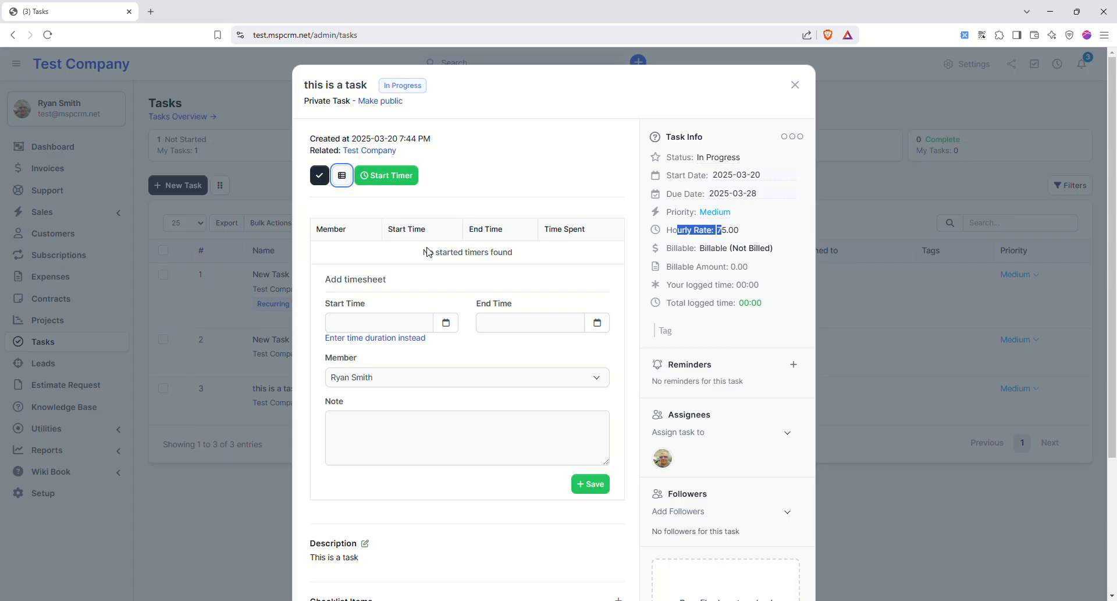
# - Log time from 8:00 PM to 11:00 PM on March 20 with a note
pyautogui.click(394, 321)
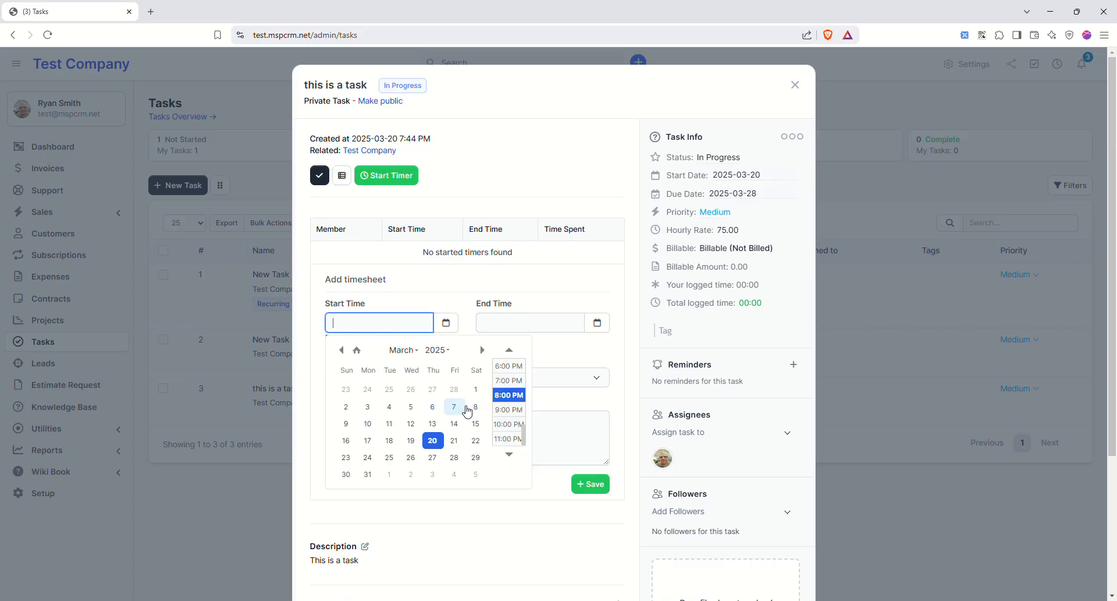
pyautogui.click(433, 441)
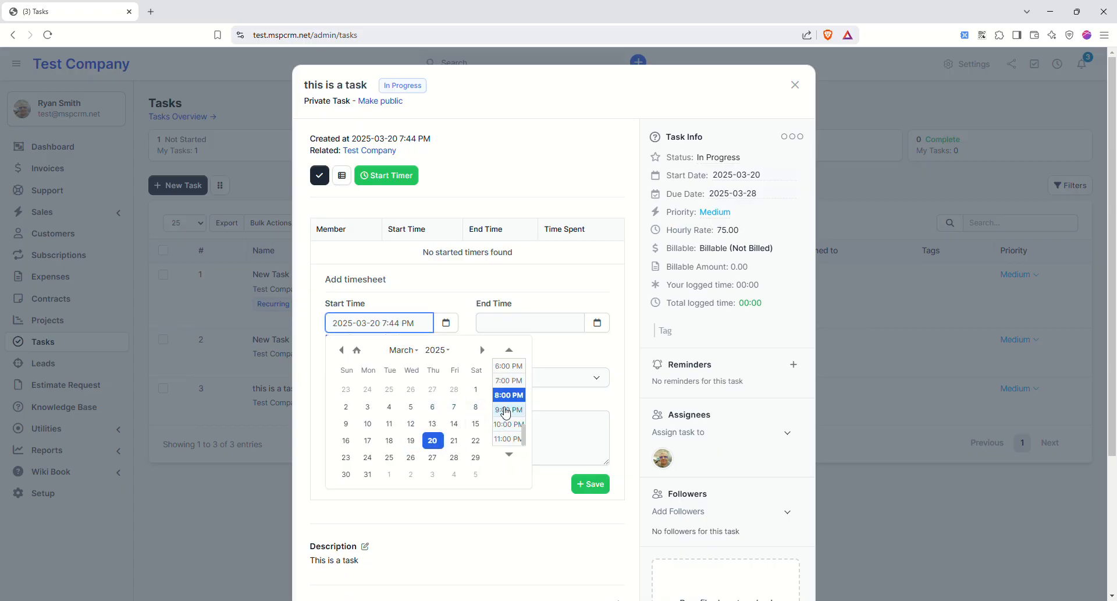
pyautogui.click(509, 395)
pyautogui.click(512, 322)
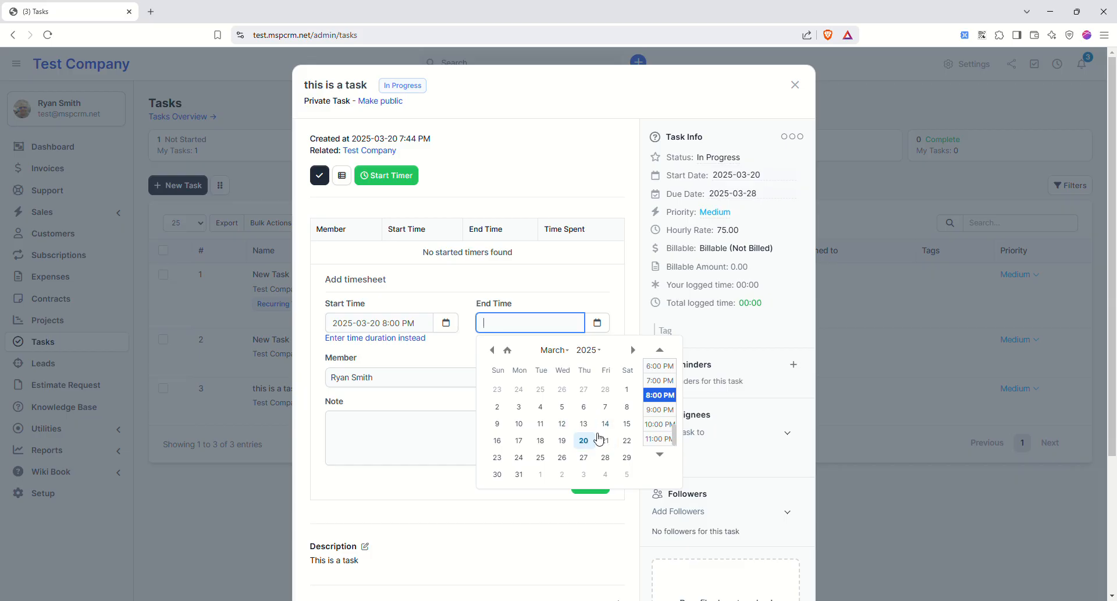
pyautogui.click(659, 439)
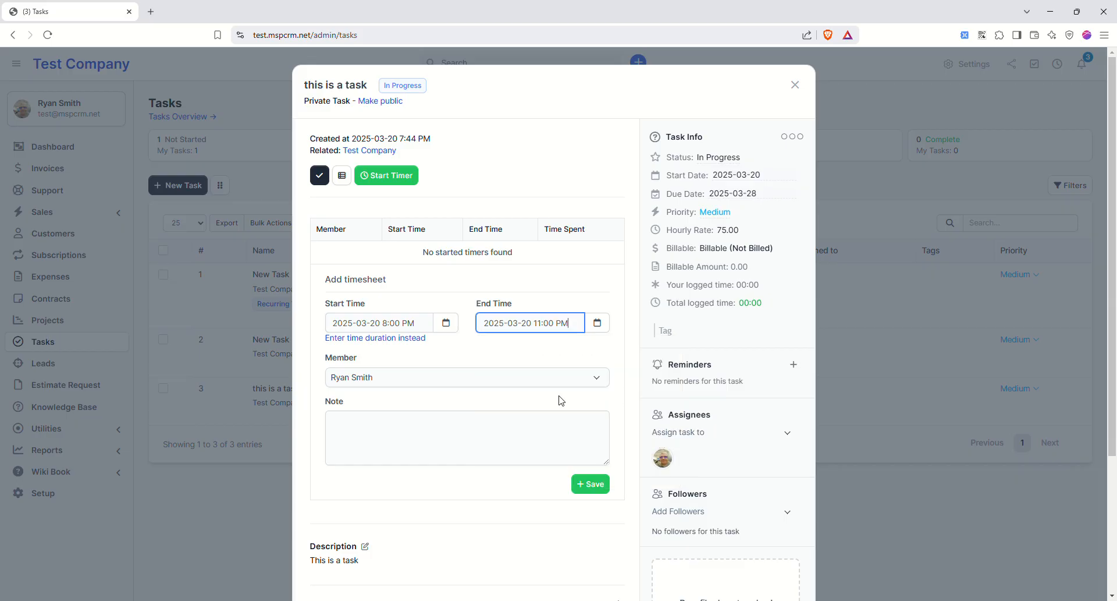
pyautogui.click(390, 437)
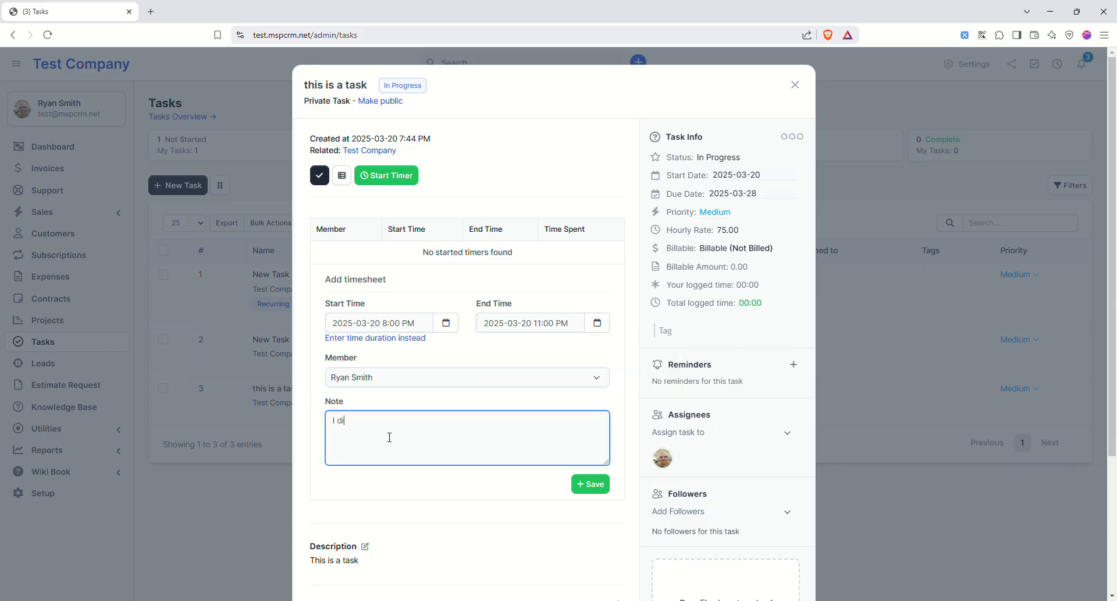
pyautogui.scroll(-3, 459, 501)
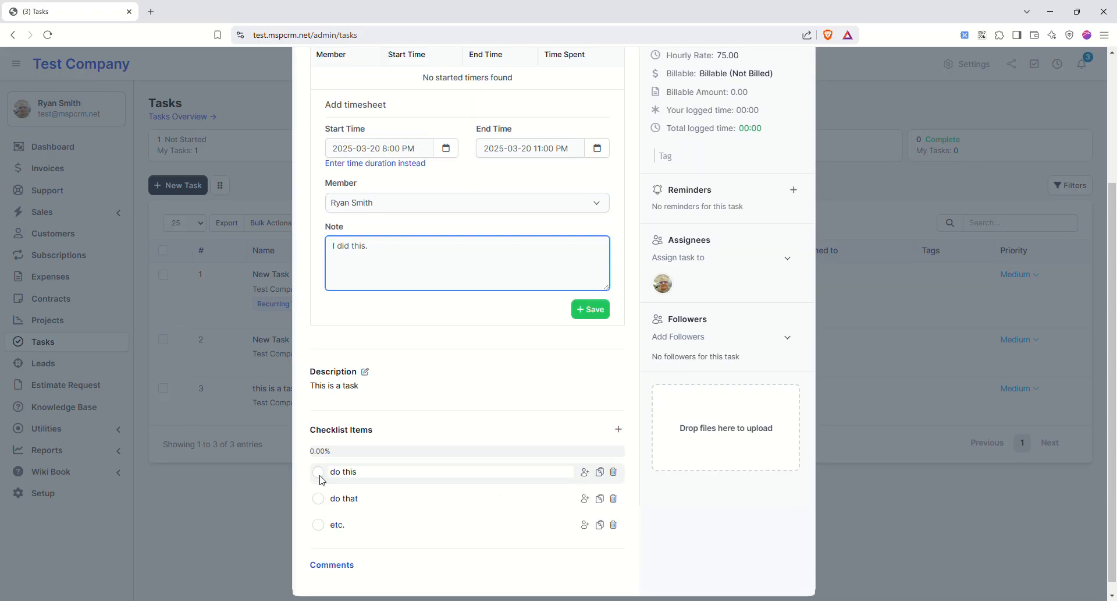
# - Tick the do this, do that and etc. checklist items, save the timesheet, and close the task
pyautogui.click(318, 471)
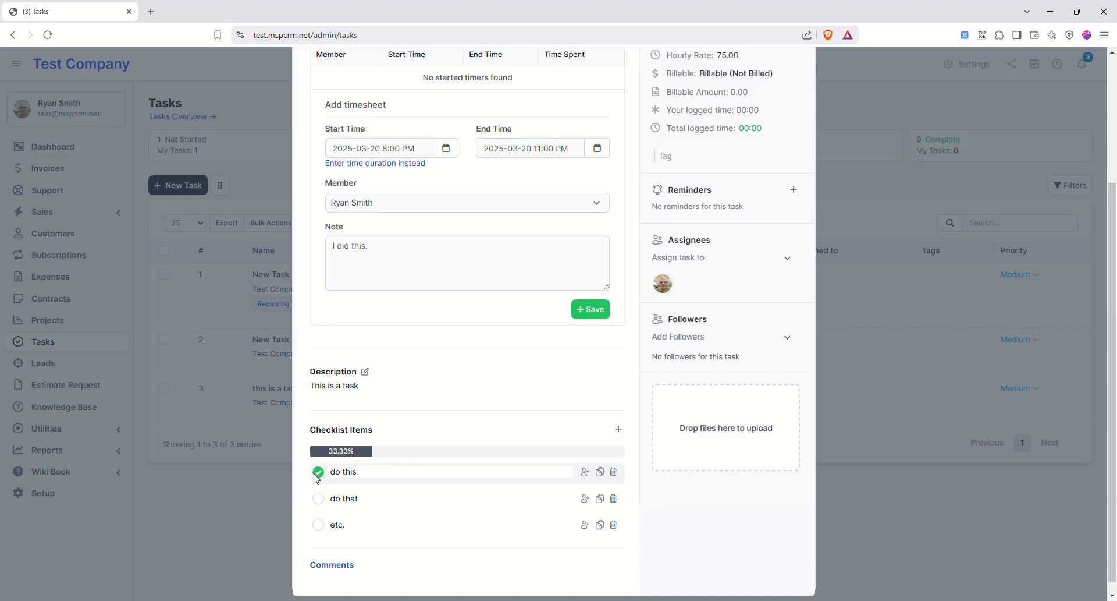
pyautogui.click(318, 498)
pyautogui.click(318, 524)
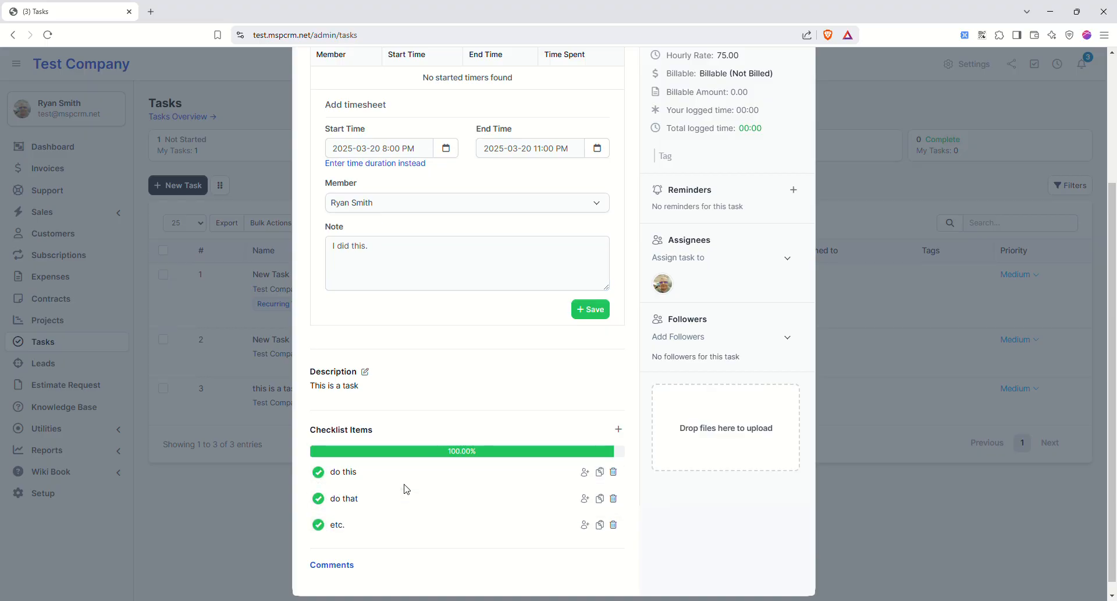
pyautogui.click(589, 312)
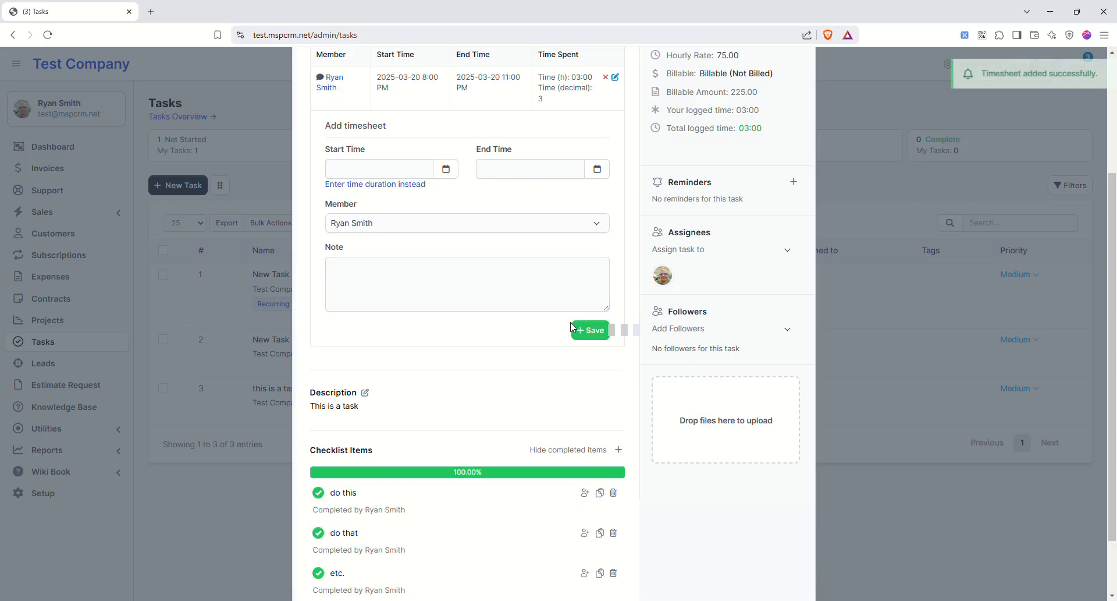
pyautogui.click(795, 85)
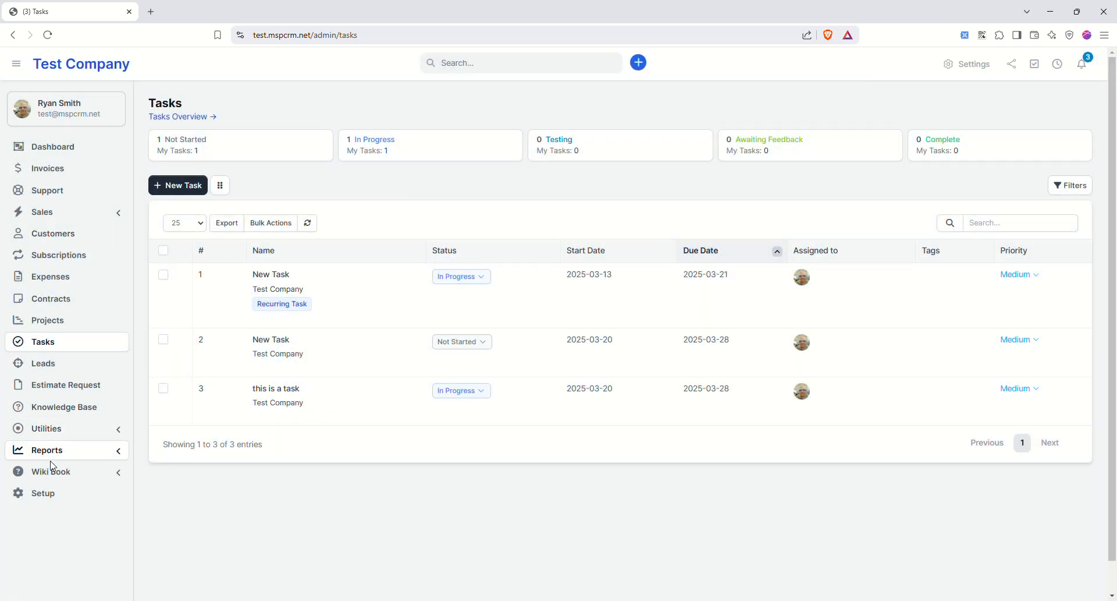
# - Open the administrator's staff profile and review its logged timesheets
pyautogui.click(54, 493)
pyautogui.click(47, 123)
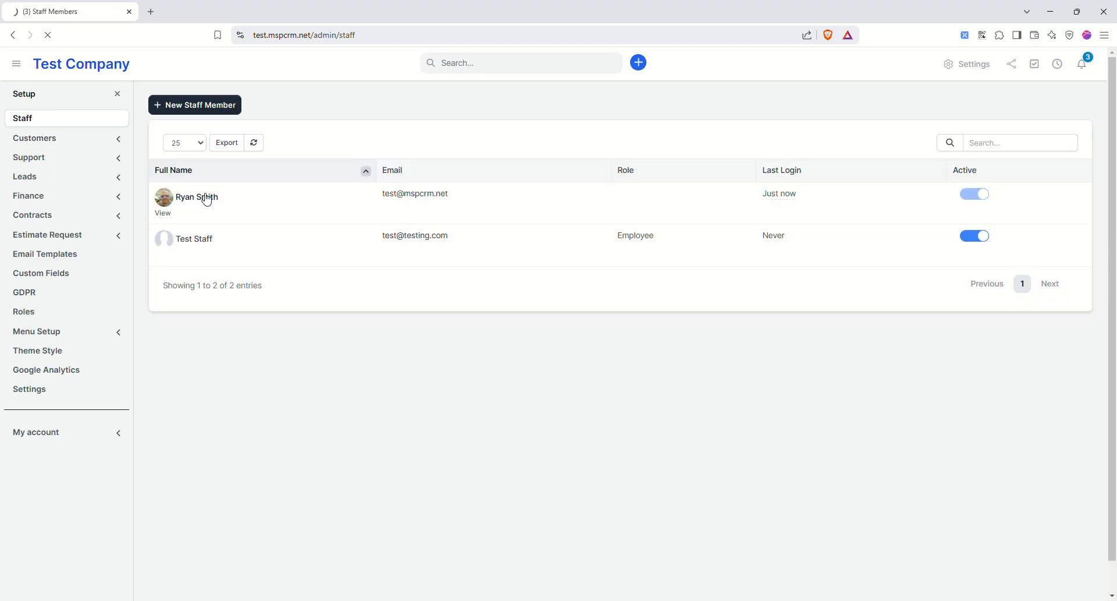
pyautogui.click(207, 198)
pyautogui.click(449, 220)
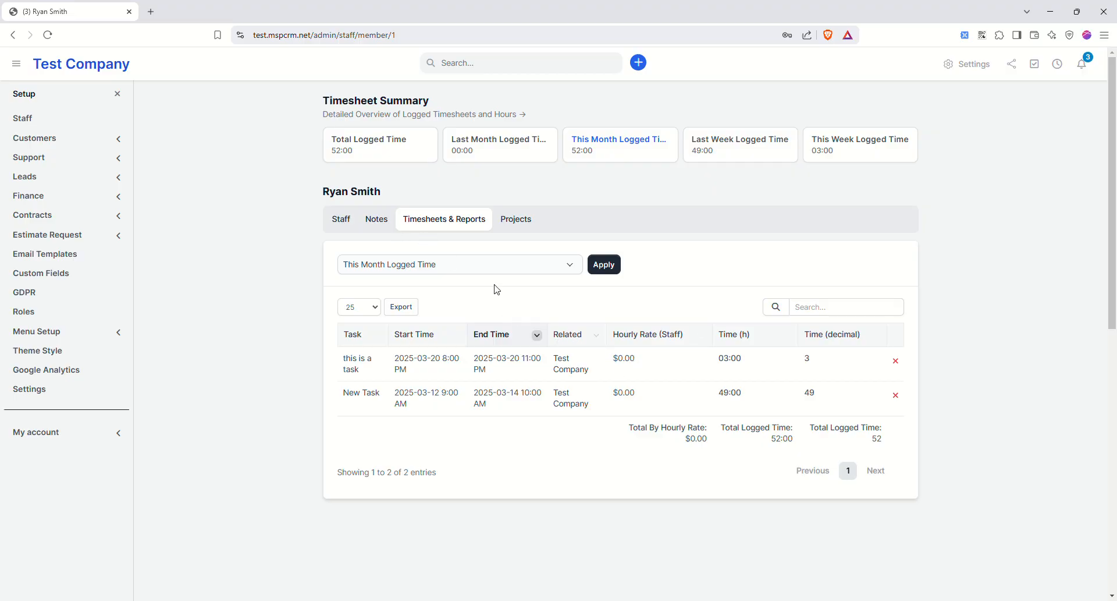
pyautogui.click(347, 220)
pyautogui.scroll(-8, 509, 433)
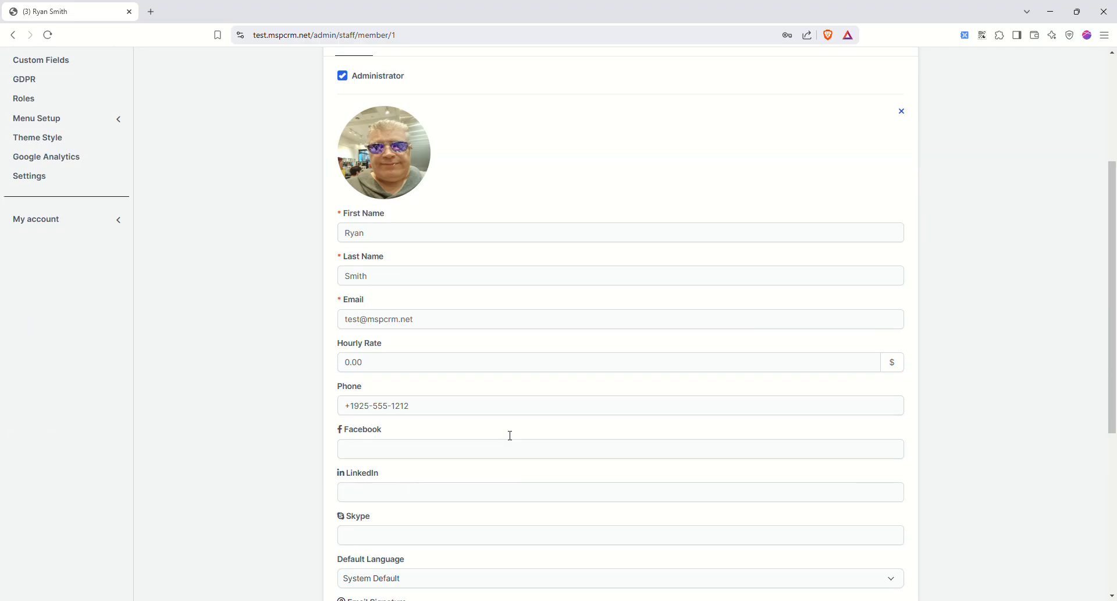
pyautogui.scroll(-1, 402, 436)
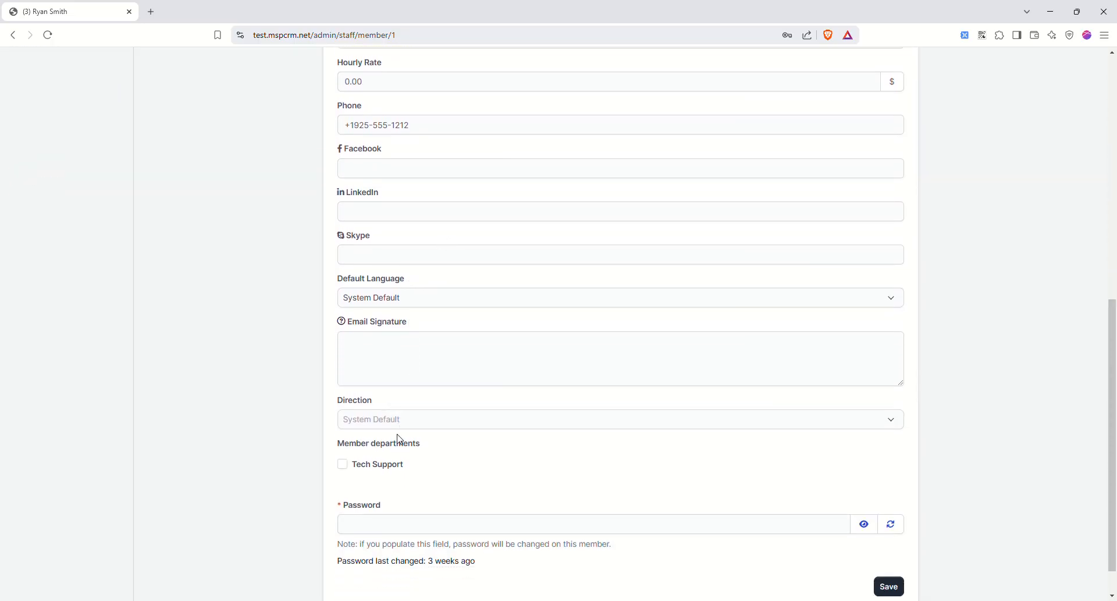
pyautogui.scroll(3, 404, 438)
# - Change the administrator's hourly rate from 0.00 to 75 and save the profile
pyautogui.moveTo(376, 227); pyautogui.dragTo(275, 192)
pyautogui.write('75')
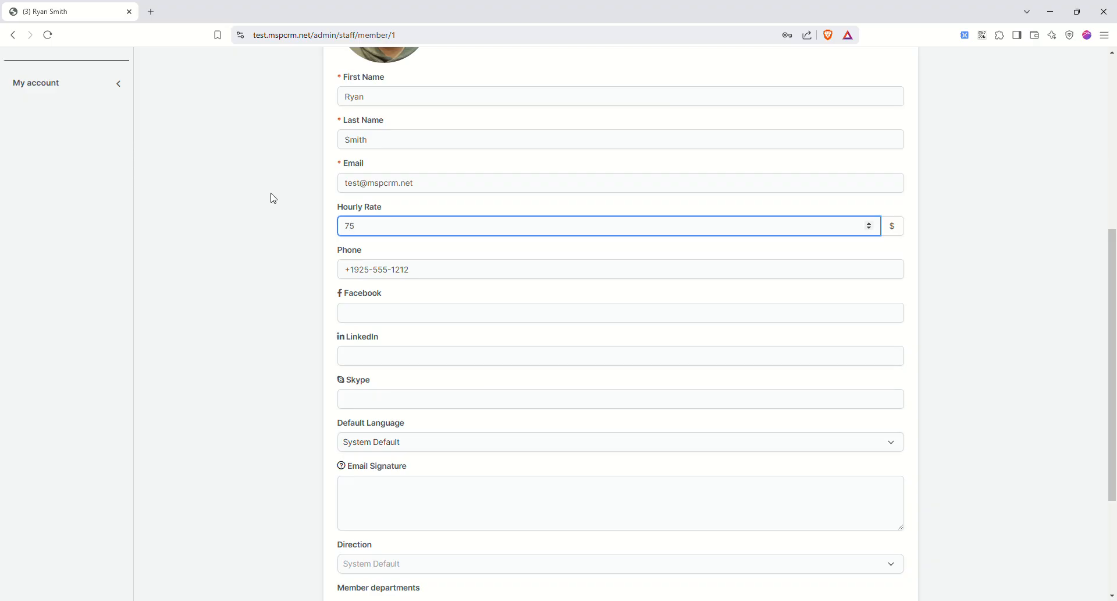
pyautogui.scroll(-3, 819, 298)
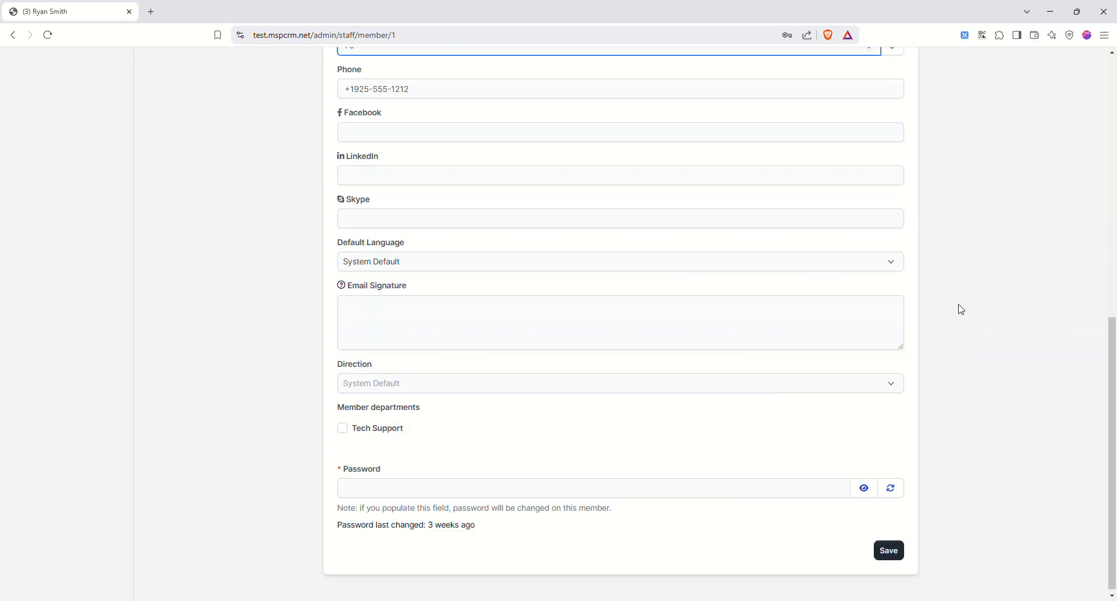
pyautogui.click(889, 547)
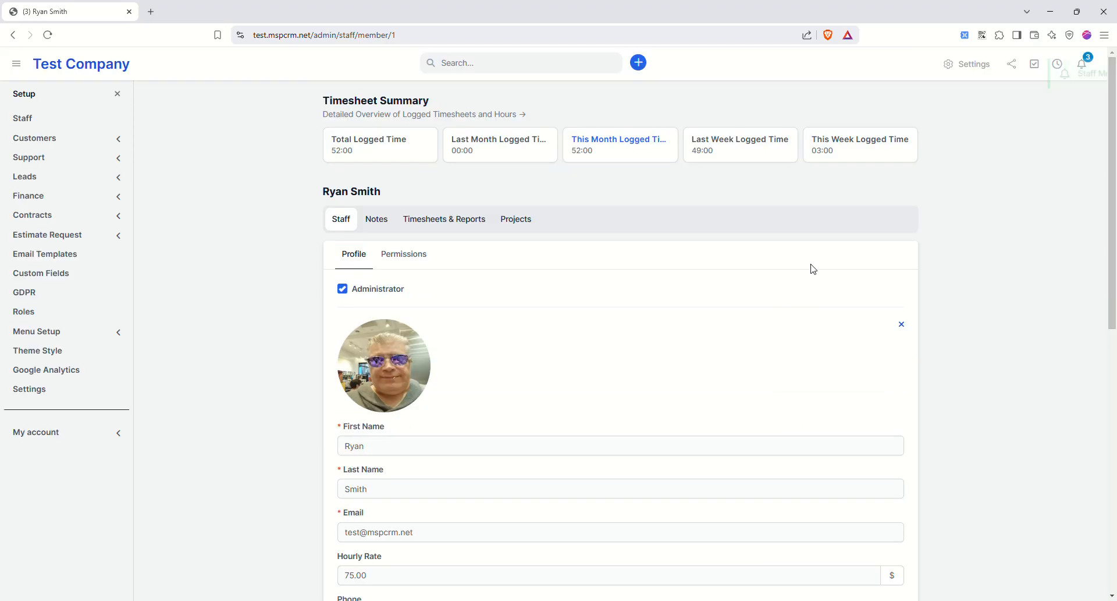
pyautogui.click(438, 221)
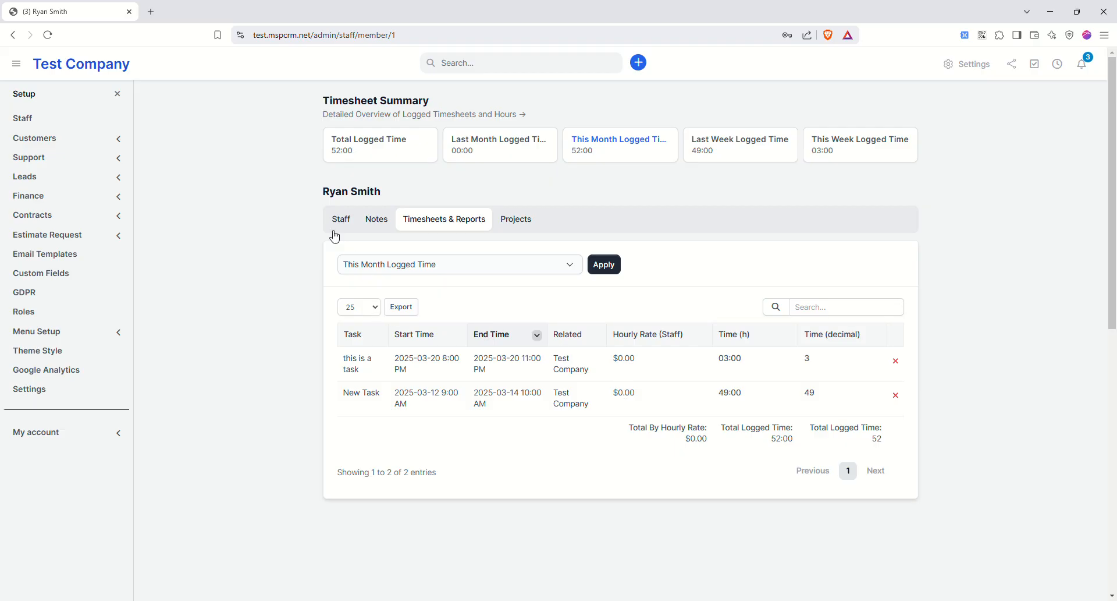
pyautogui.click(117, 95)
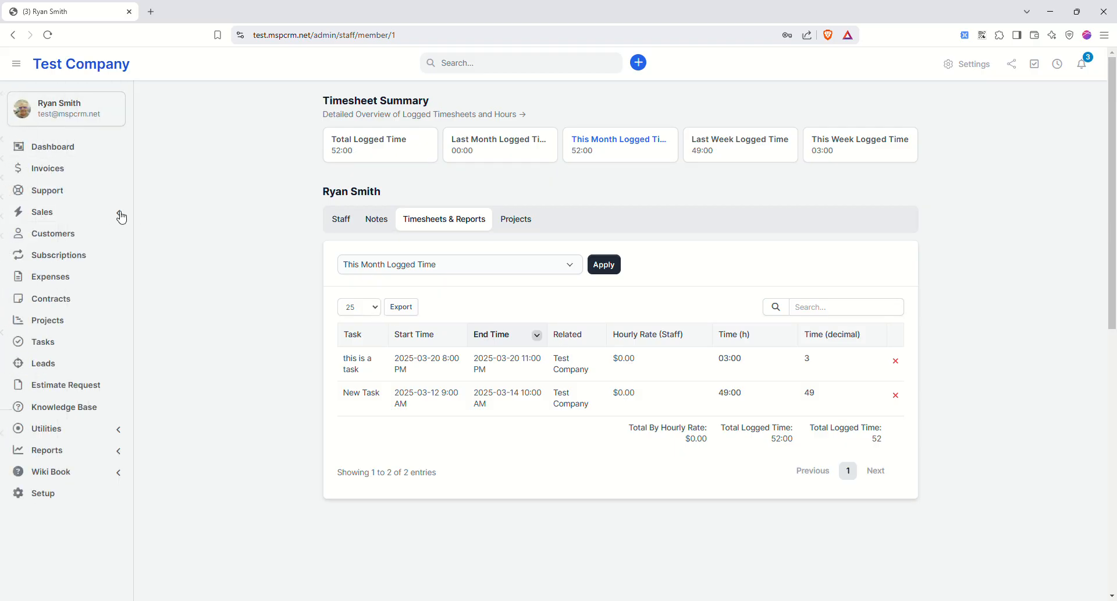
pyautogui.click(70, 341)
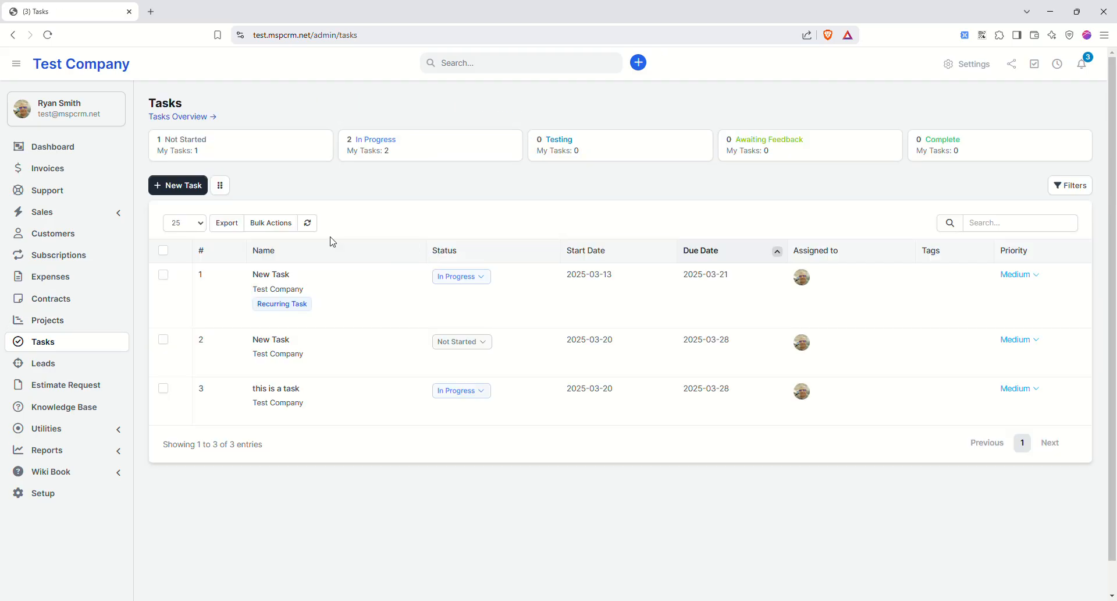
# - Mark 'this is a task' as complete and close its details
pyautogui.click(290, 393)
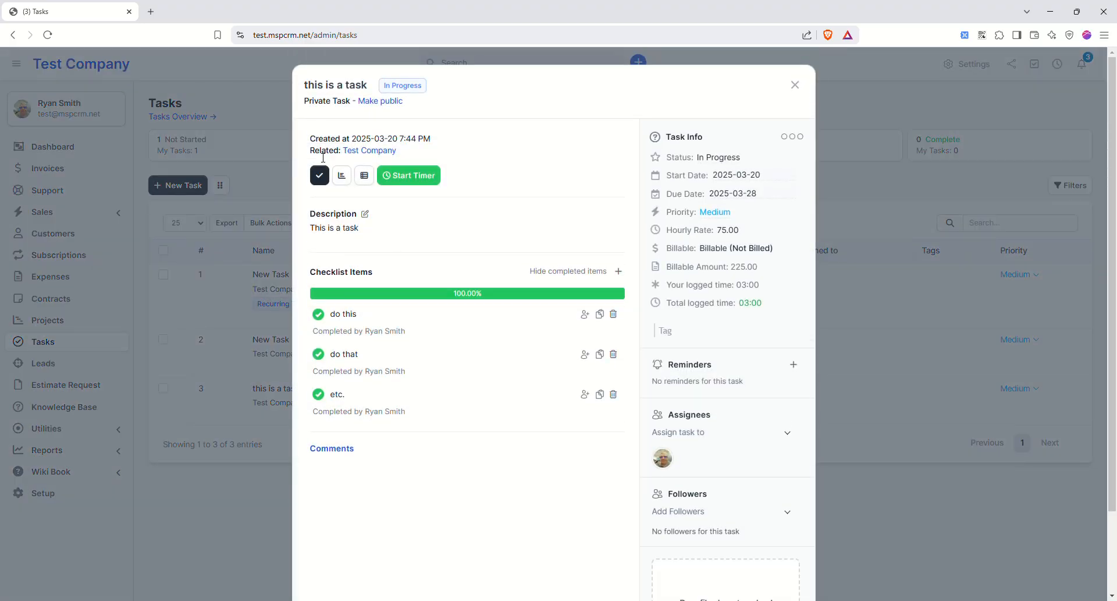
pyautogui.click(322, 174)
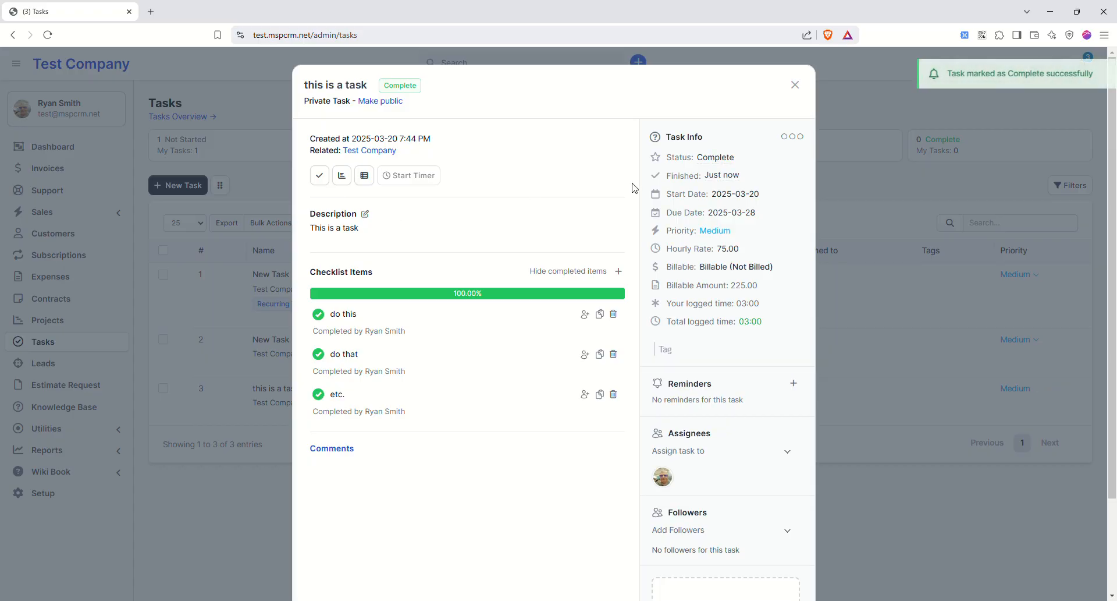
pyautogui.click(795, 85)
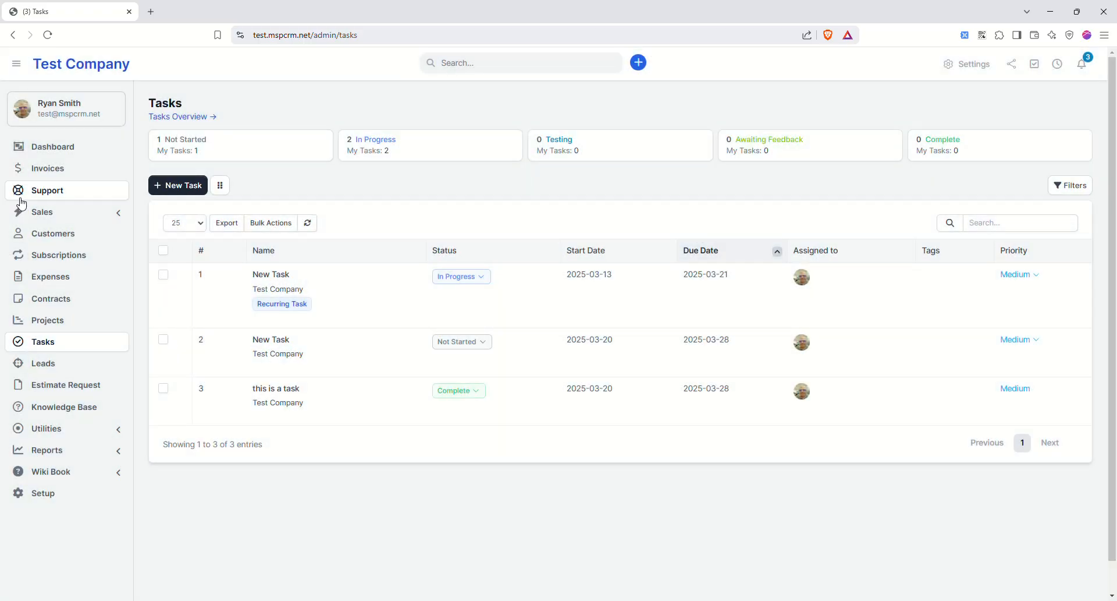
pyautogui.click(65, 170)
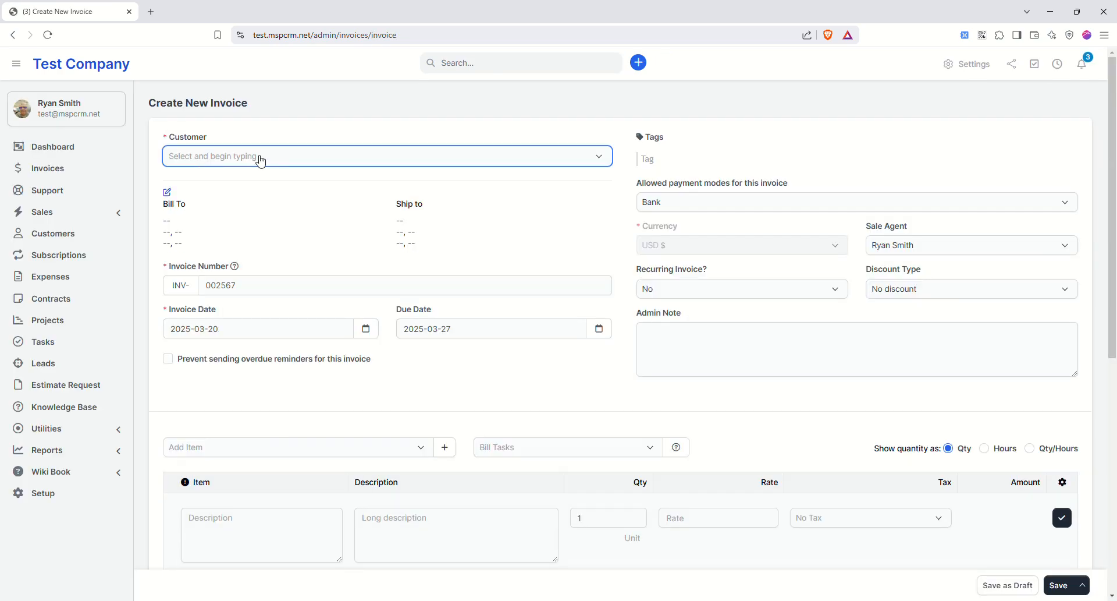
# - Set the invoice customer to TEst 2 and allow CashApp as a payment mode
pyautogui.click(260, 158)
pyautogui.write('test')
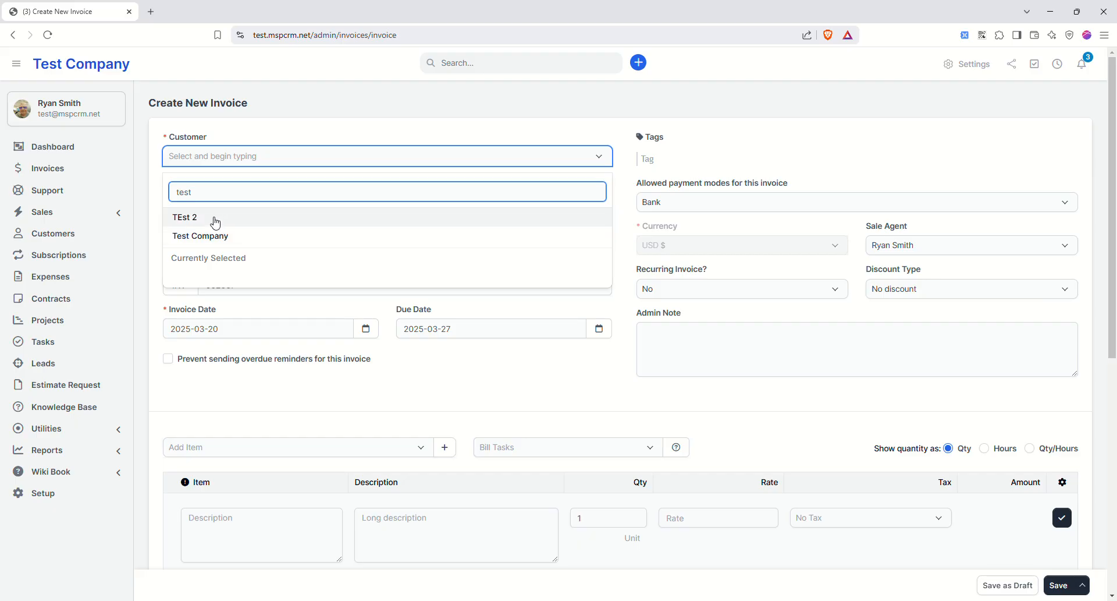
pyautogui.click(212, 216)
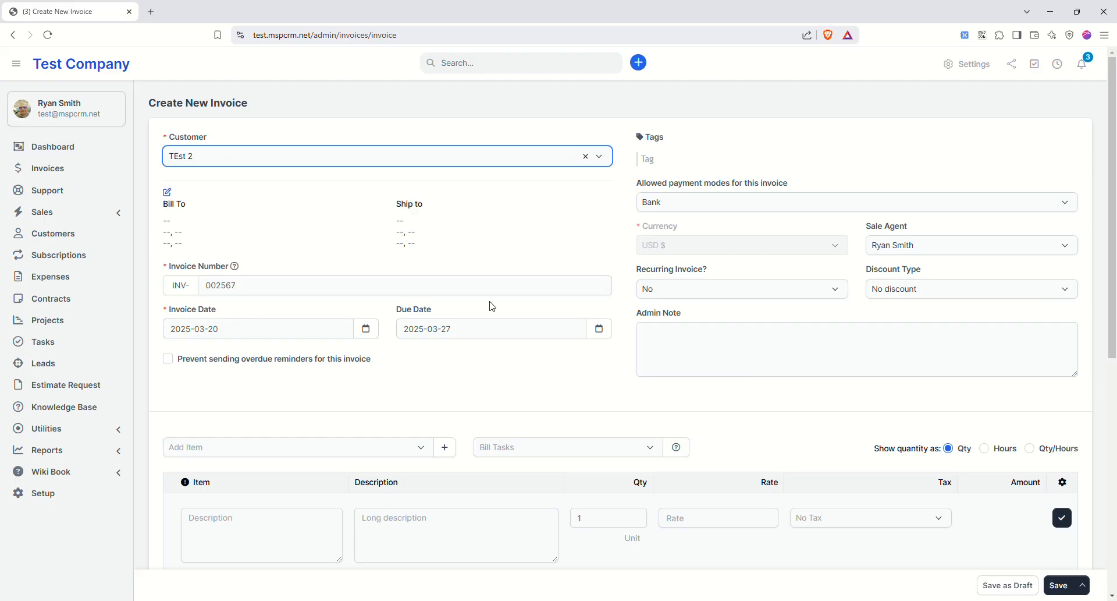
pyautogui.click(703, 204)
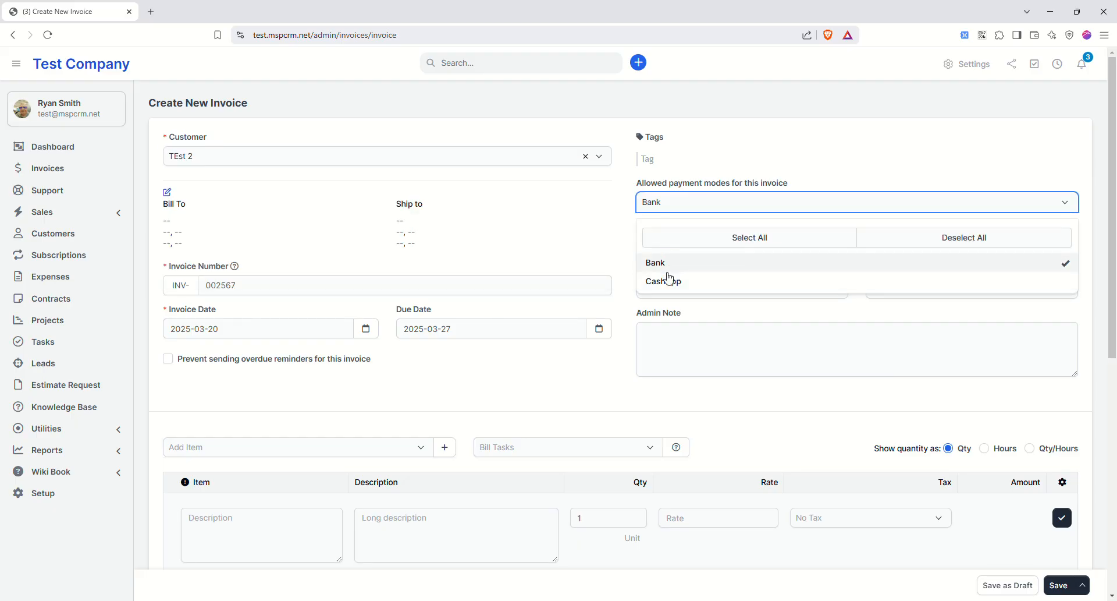
pyautogui.click(701, 281)
pyautogui.click(712, 170)
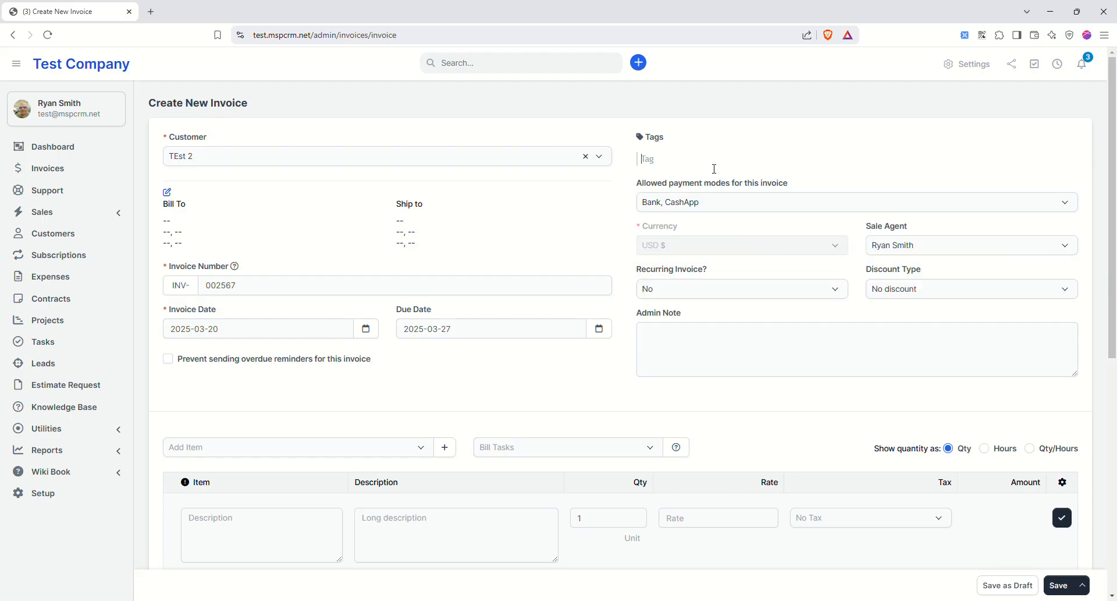
# - Make the invoice recur every 1 month, leaving the discount type at No discount
pyautogui.click(709, 288)
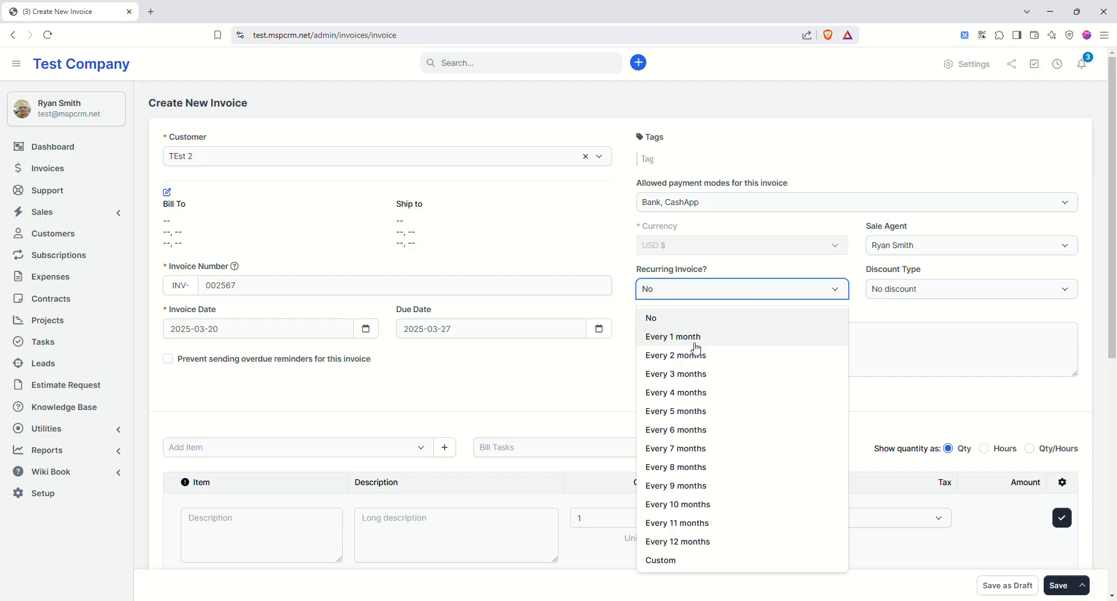
pyautogui.click(699, 338)
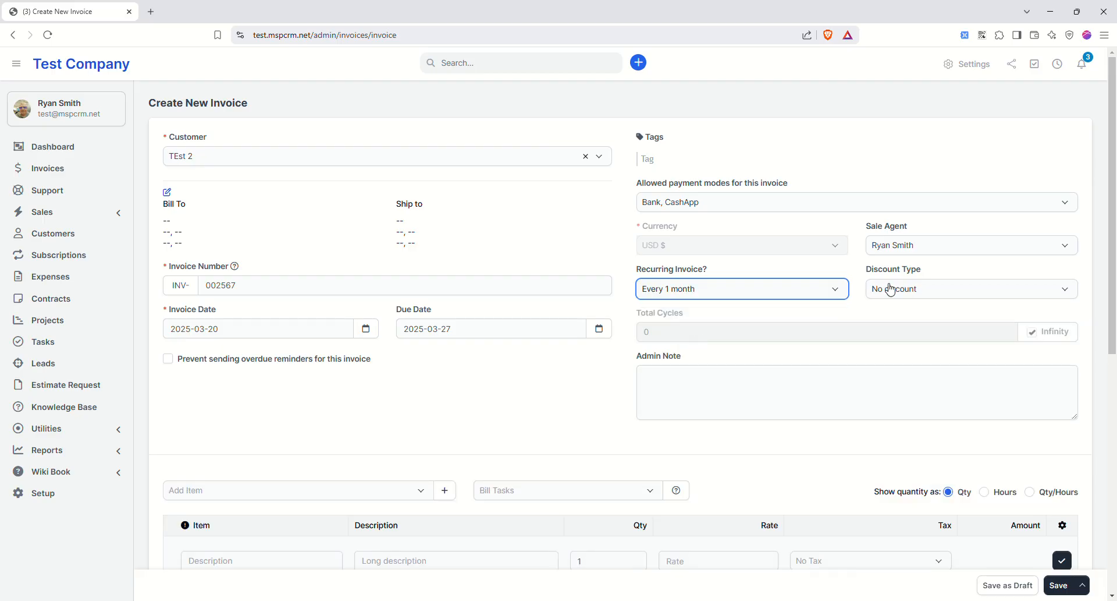
pyautogui.click(914, 293)
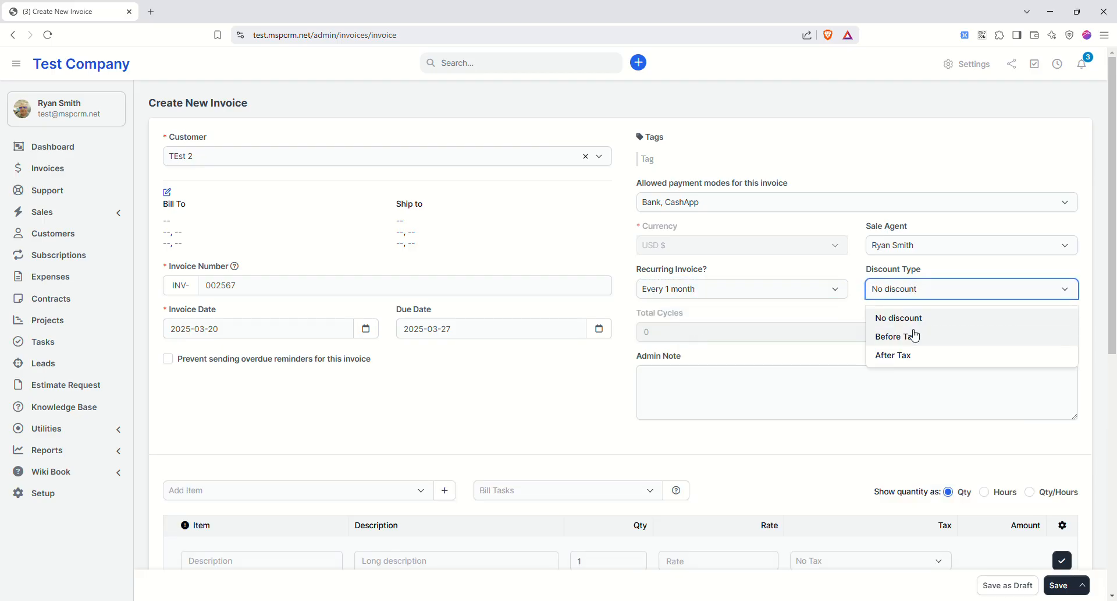
pyautogui.click(917, 266)
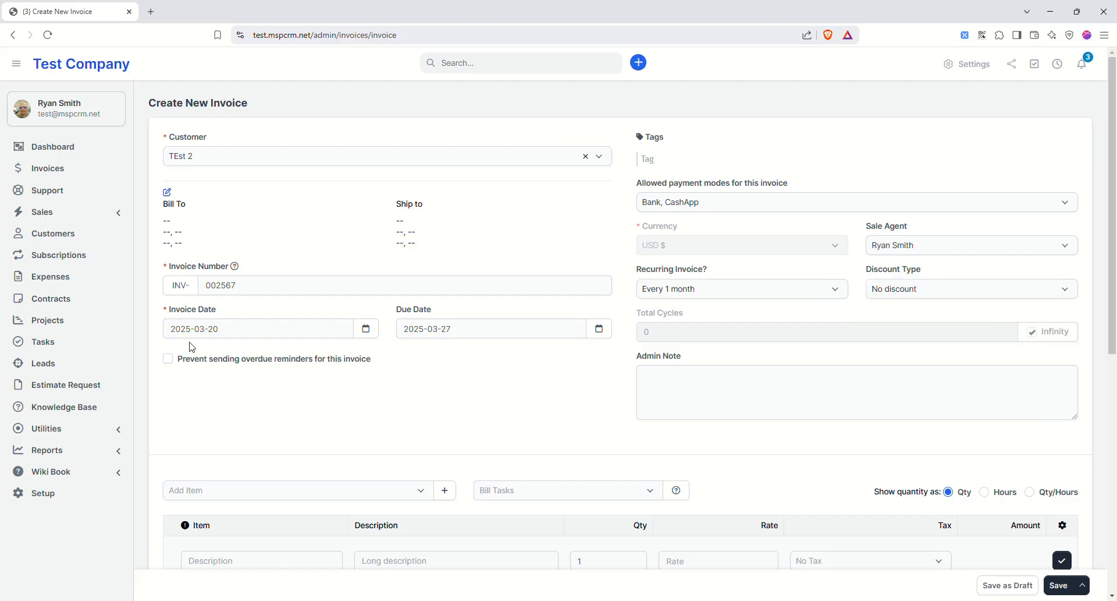
pyautogui.click(168, 359)
pyautogui.scroll(-4, 482, 367)
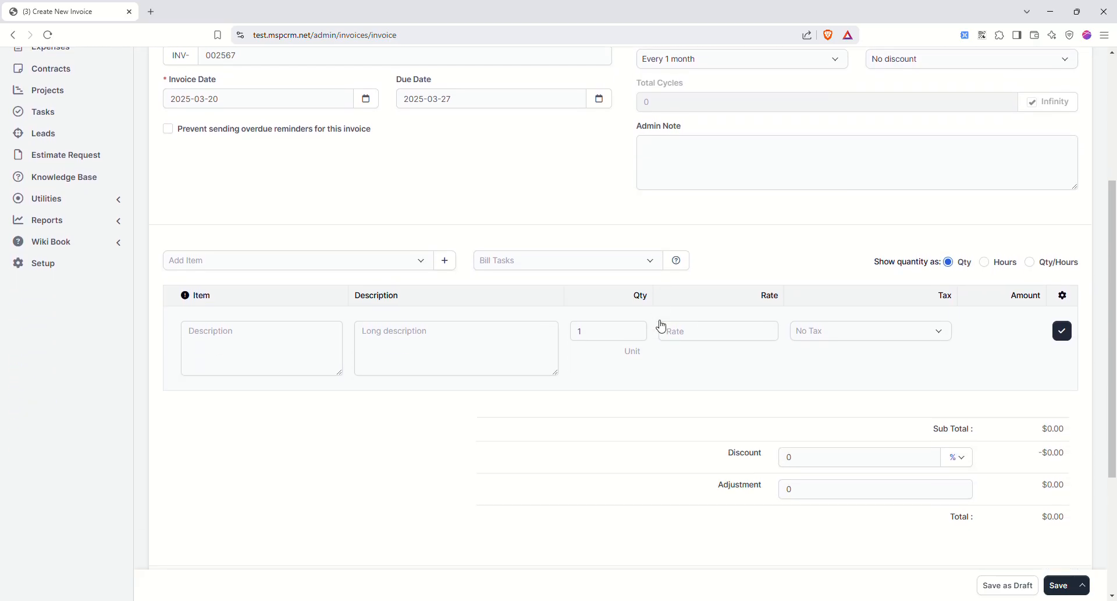
# - Add Remote Support as an invoice line with quantity 6
pyautogui.click(417, 258)
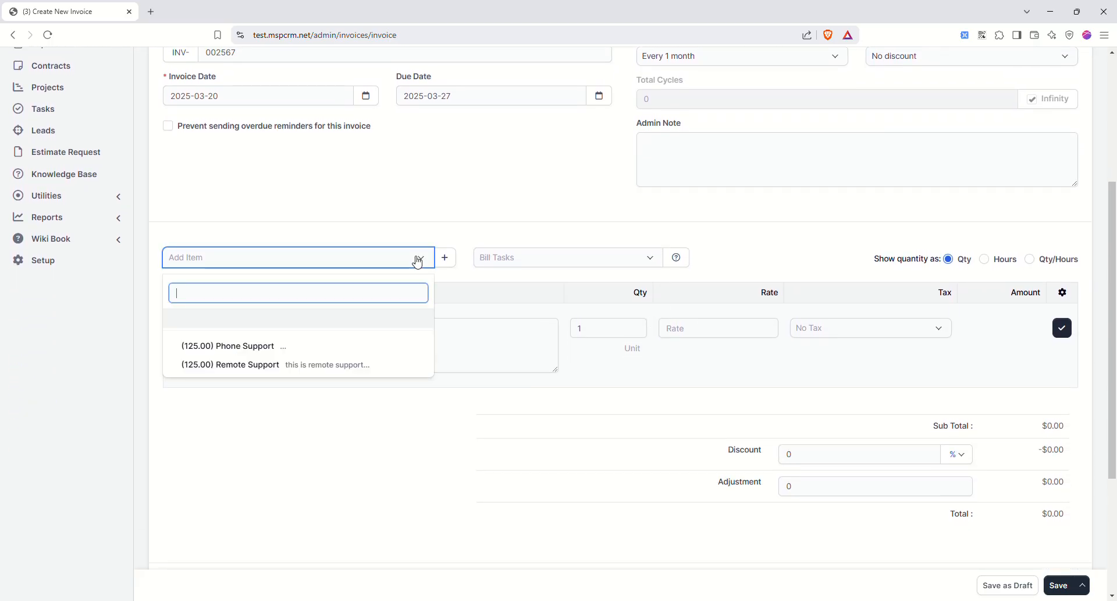
pyautogui.click(304, 365)
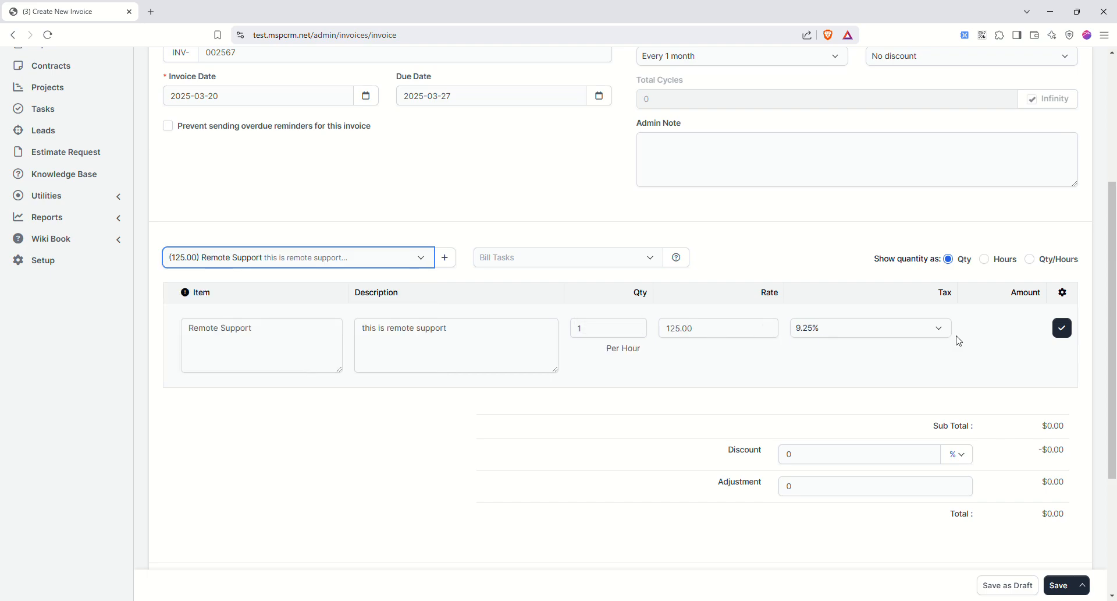
pyautogui.click(1063, 328)
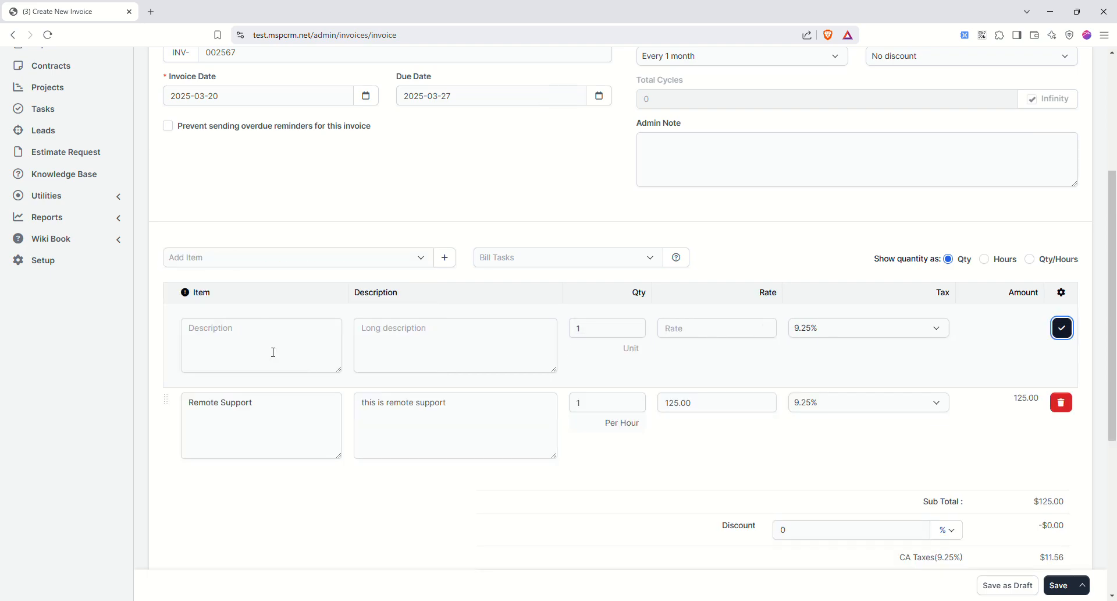
pyautogui.click(611, 406)
pyautogui.click(634, 400)
pyautogui.click(635, 400)
pyautogui.click(634, 399)
pyautogui.click(635, 400)
pyautogui.click(634, 400)
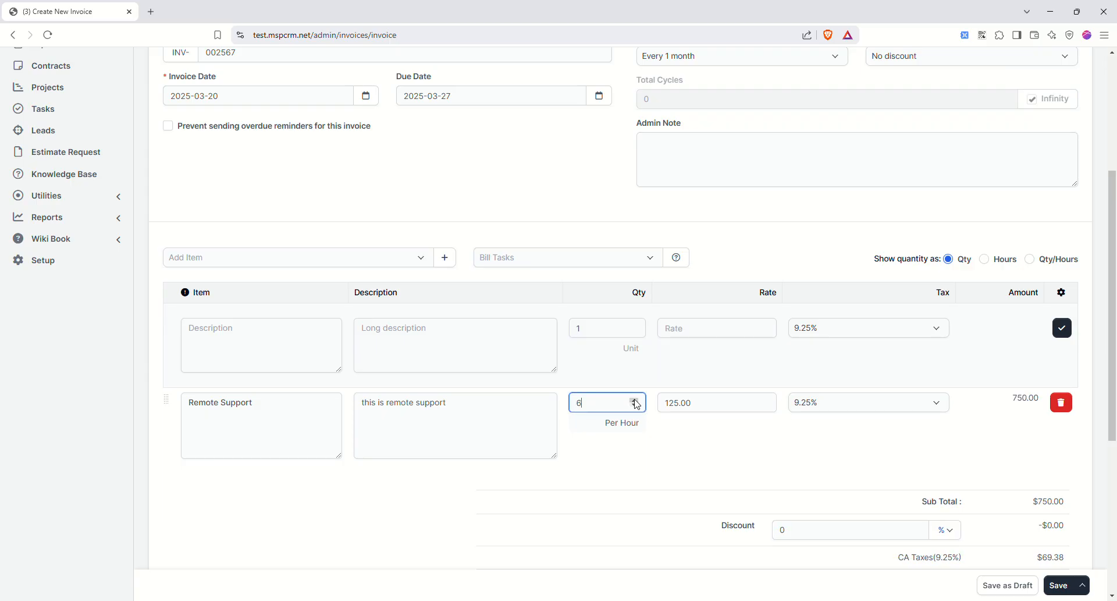
pyautogui.click(701, 429)
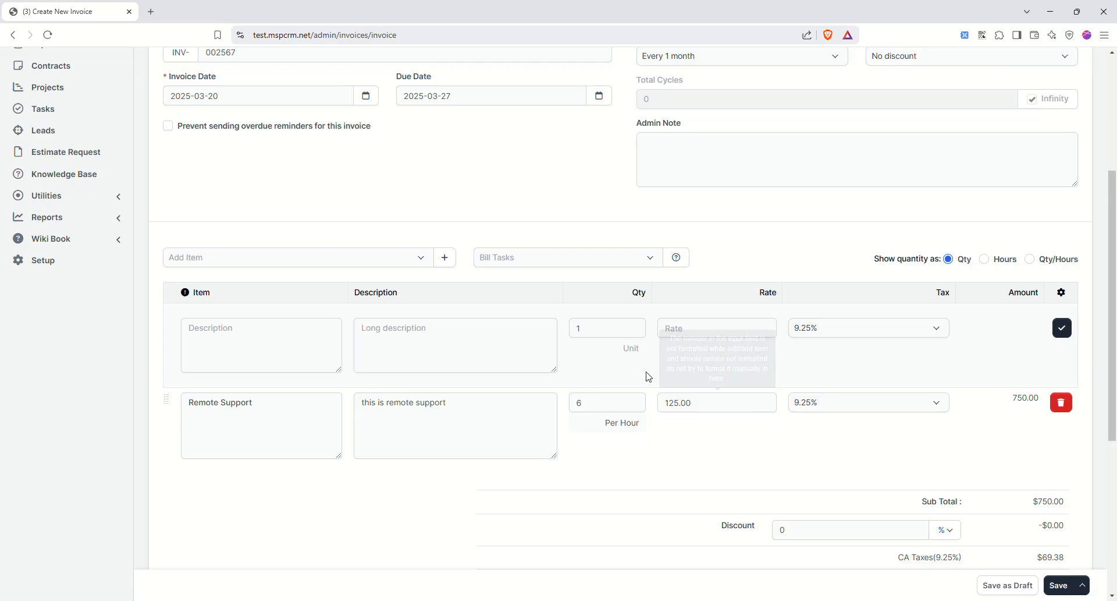
# - Open the new item form, check the item groups, and dismiss it without saving
pyautogui.click(445, 257)
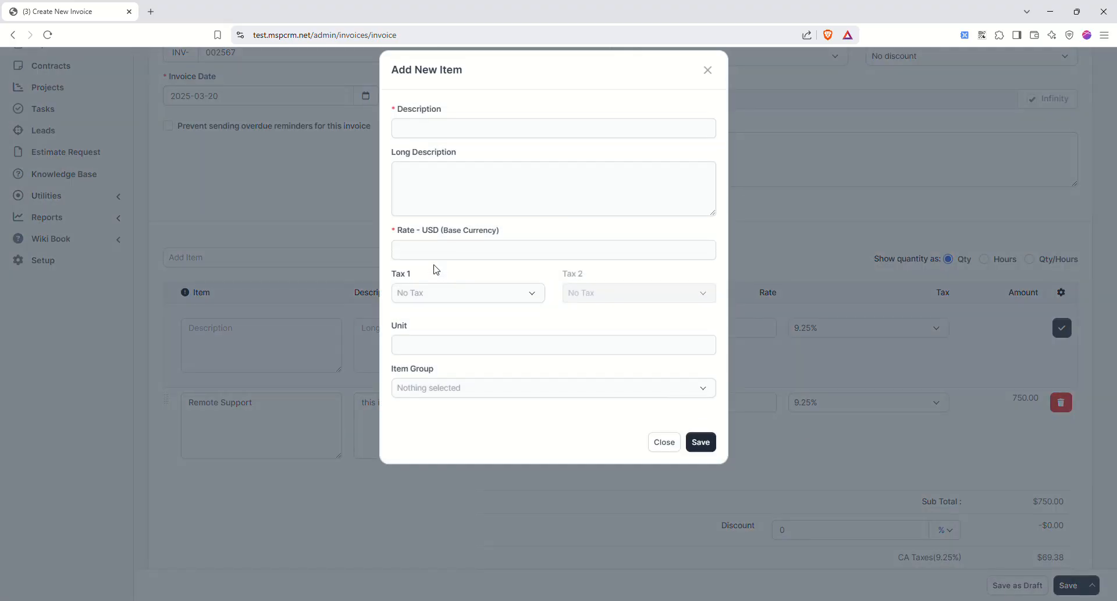
pyautogui.click(461, 406)
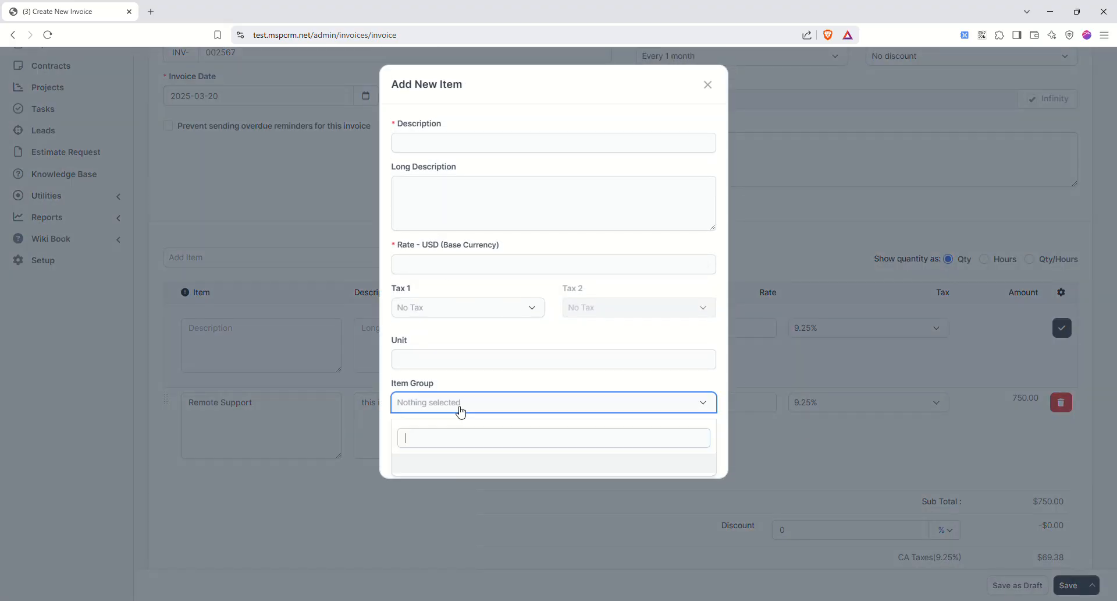
pyautogui.click(467, 386)
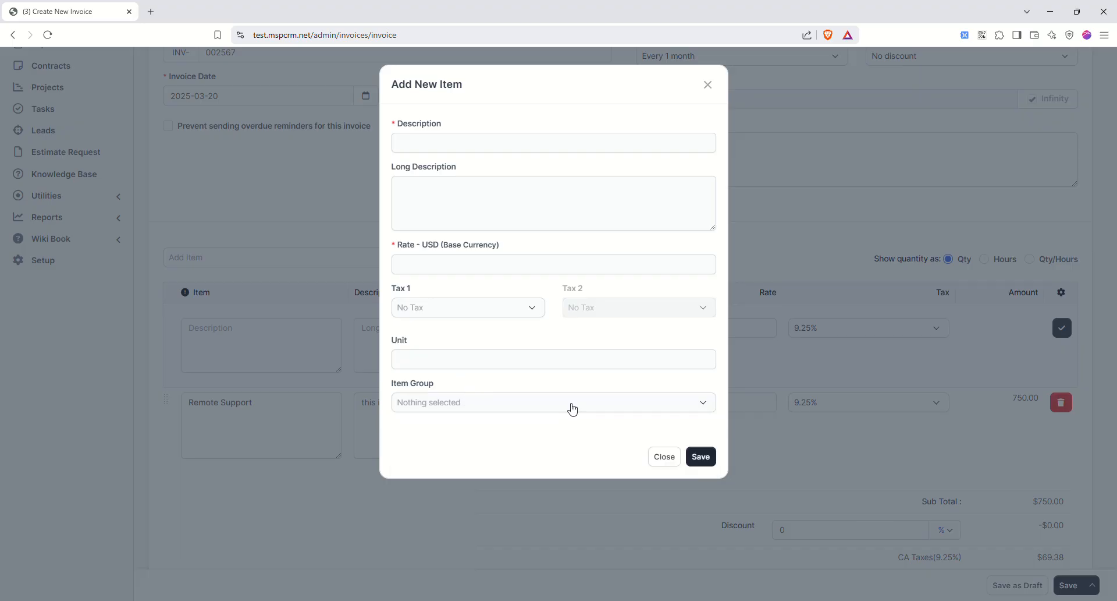
pyautogui.click(659, 456)
pyautogui.scroll(-3, 649, 410)
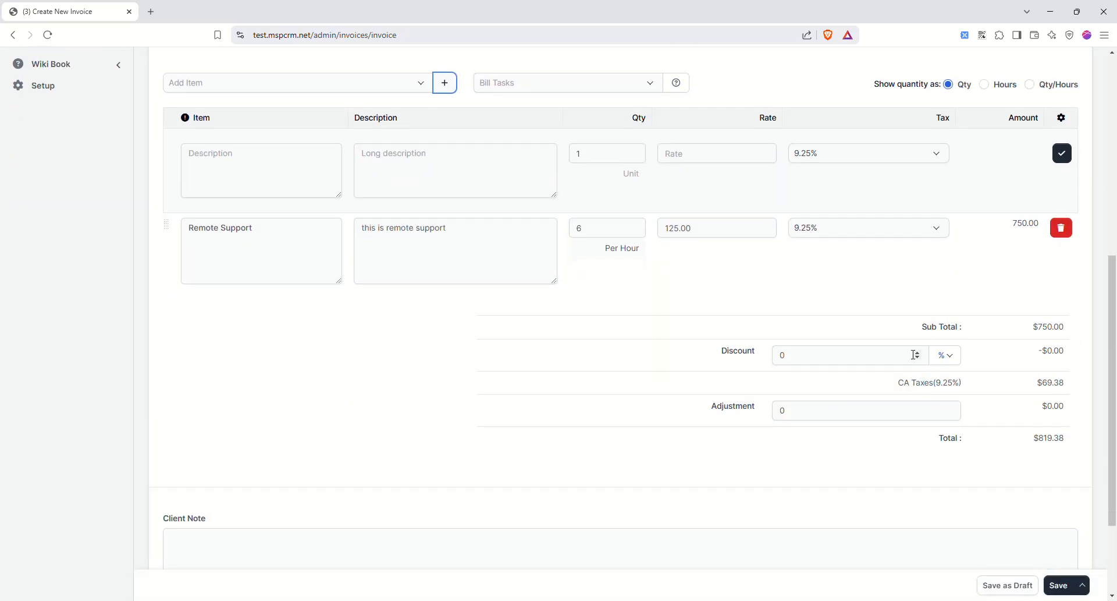
pyautogui.scroll(5, 915, 354)
# - Apply a 25% before-tax discount with a -1 adjustment and save the invoice
pyautogui.click(890, 177)
pyautogui.click(897, 220)
pyautogui.scroll(-5, 778, 400)
pyautogui.doubleClick(797, 357)
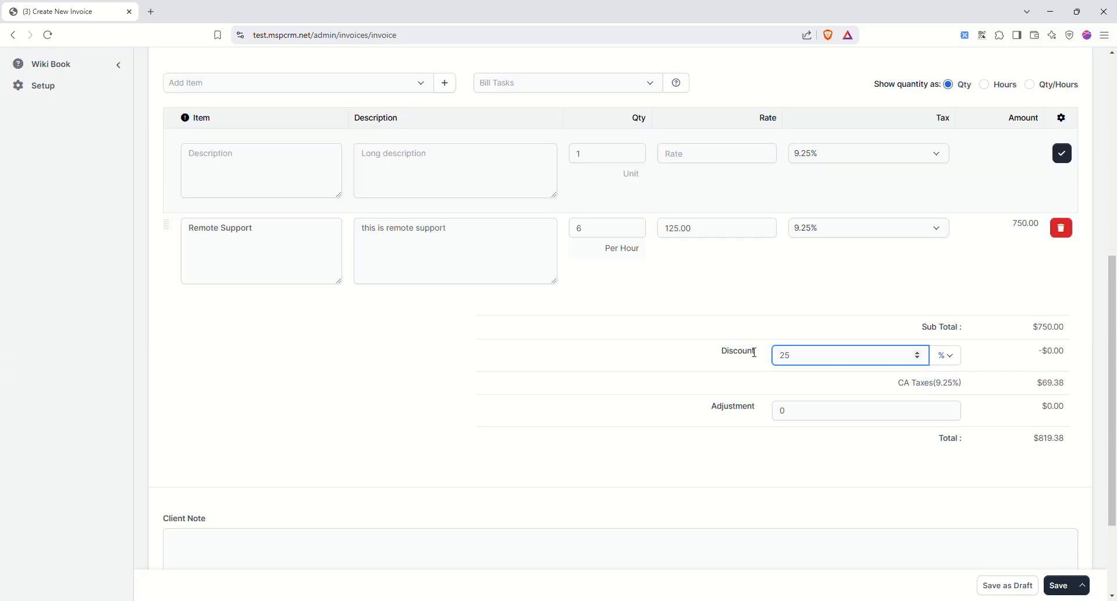
pyautogui.click(846, 412)
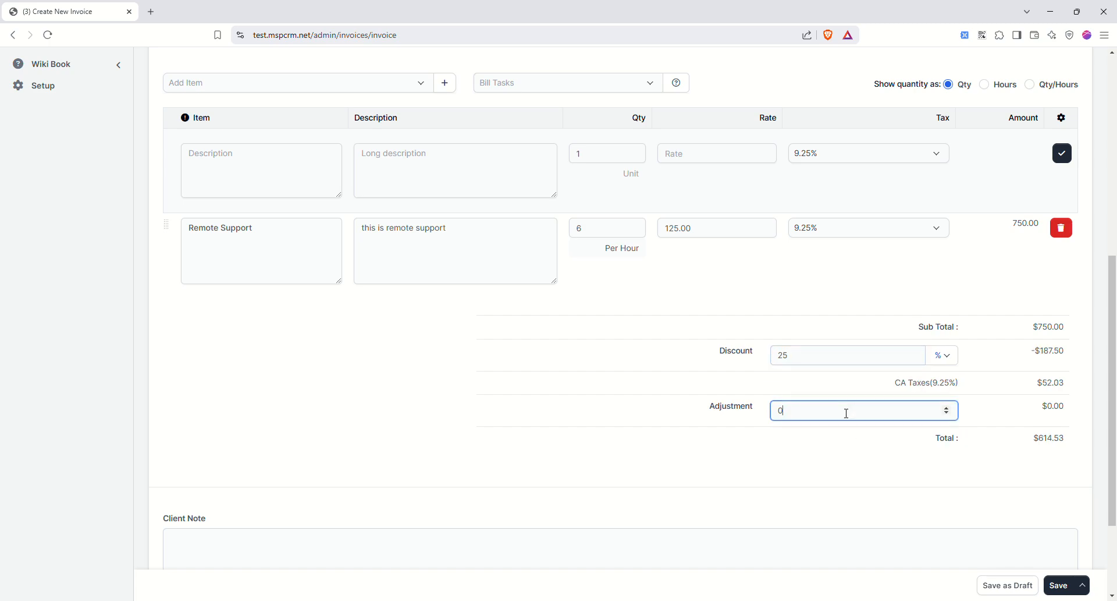
pyautogui.scroll(10, 1016, 483)
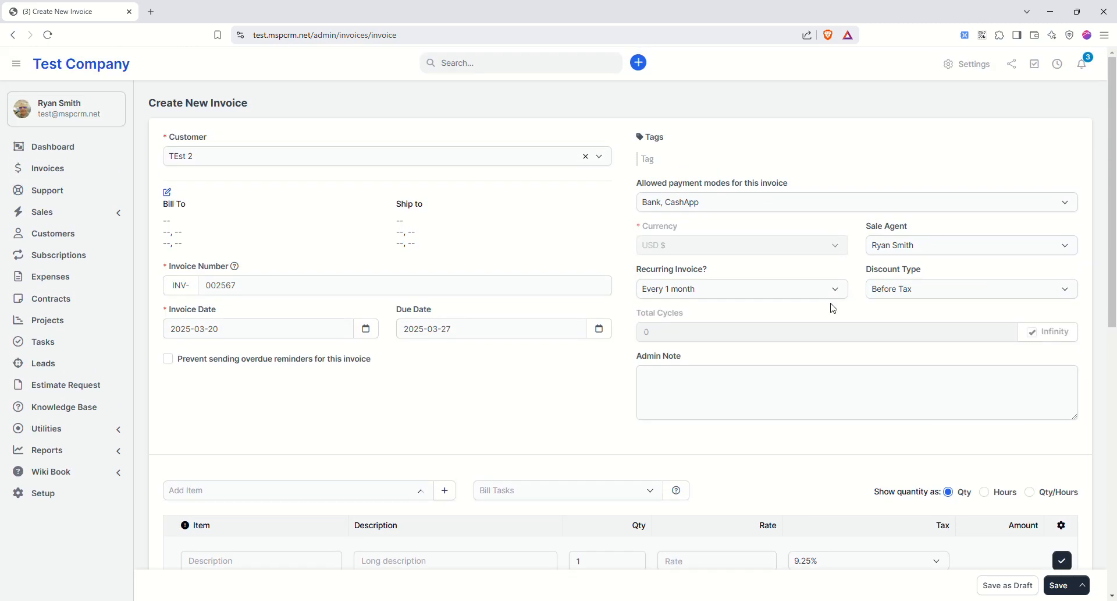
pyautogui.scroll(-9, 835, 361)
pyautogui.scroll(-1, 908, 506)
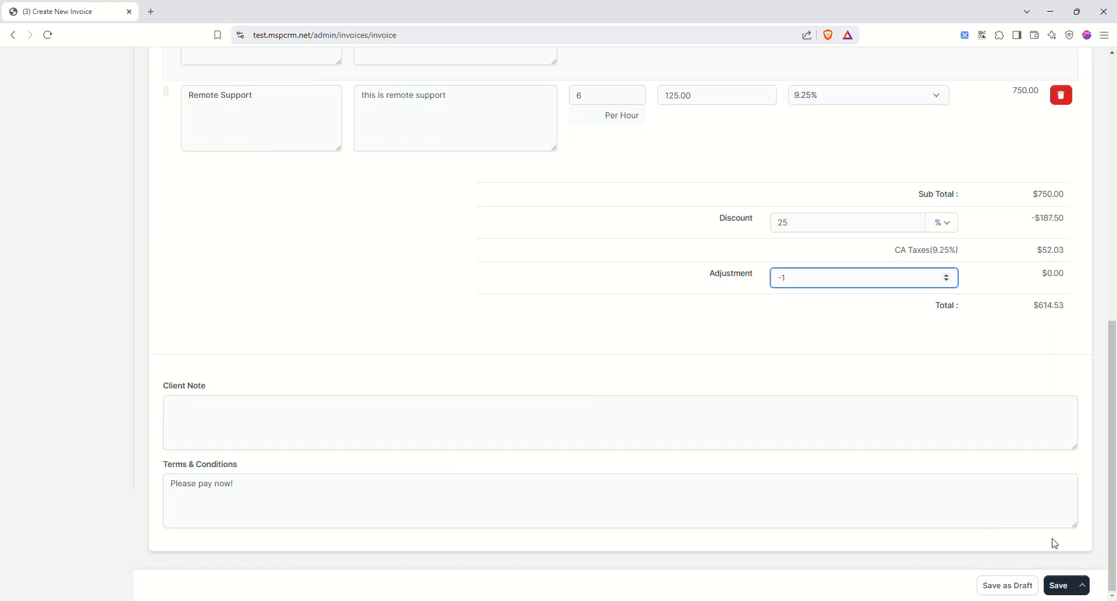
pyautogui.click(1059, 585)
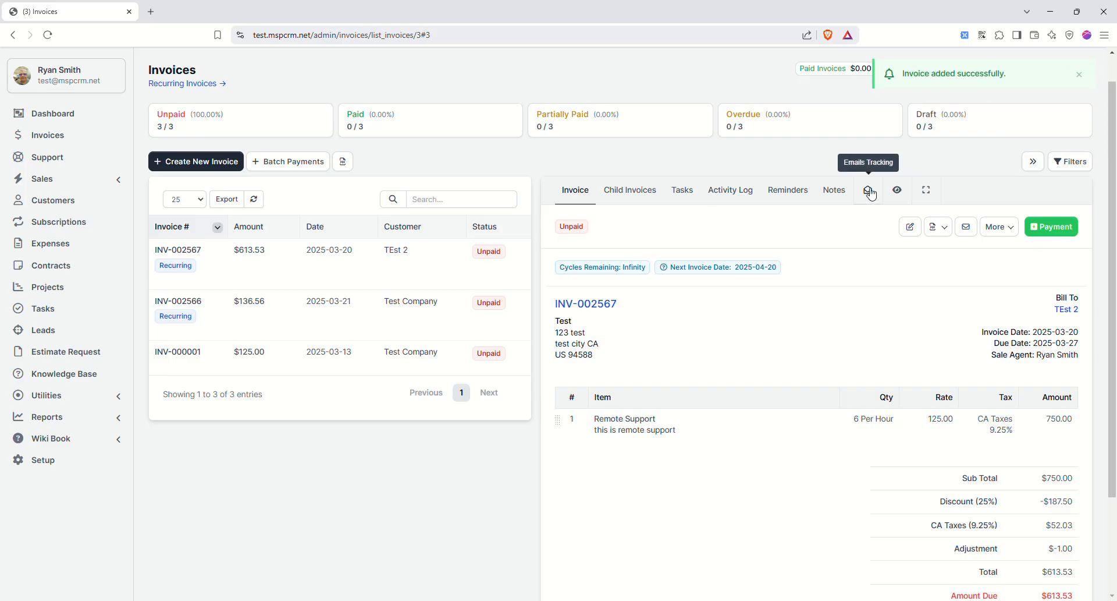
# - Preview invoice INV-002567 as the customer sees it, then close that tab
pyautogui.click(993, 225)
pyautogui.click(978, 262)
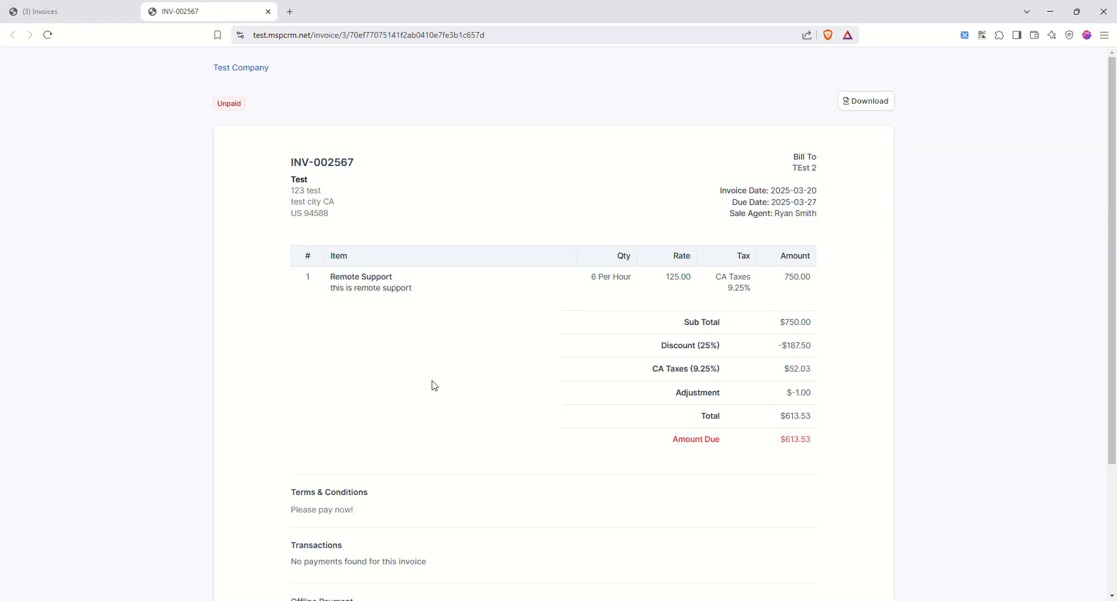
pyautogui.scroll(-3, 435, 385)
pyautogui.scroll(3, 483, 374)
pyautogui.click(269, 12)
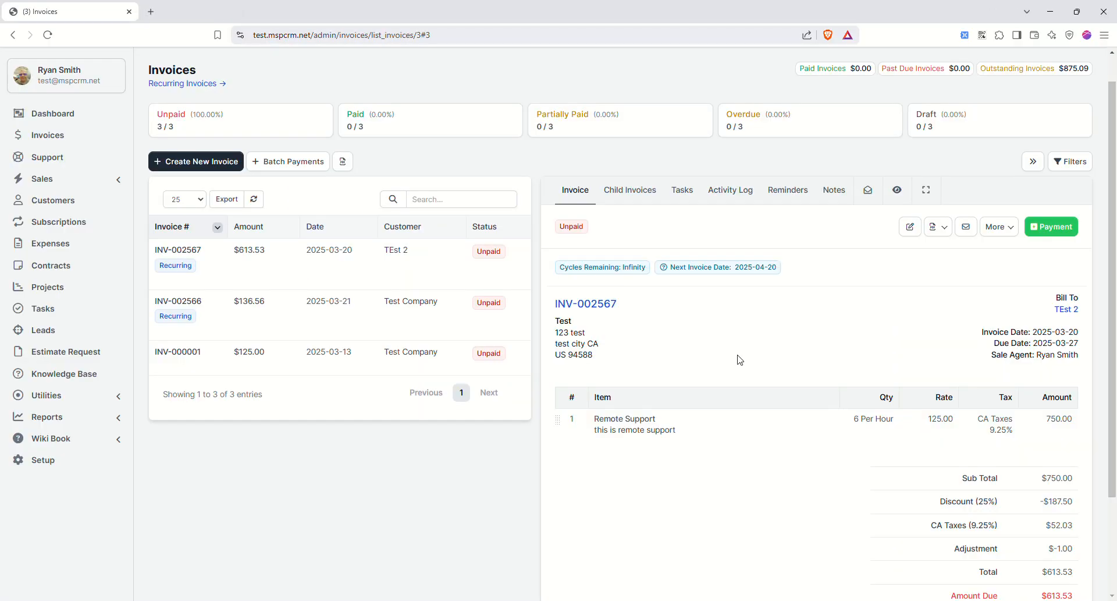
# - Email INV-002567 to the client and show its tracked emails, marked Not Opened
pyautogui.click(967, 228)
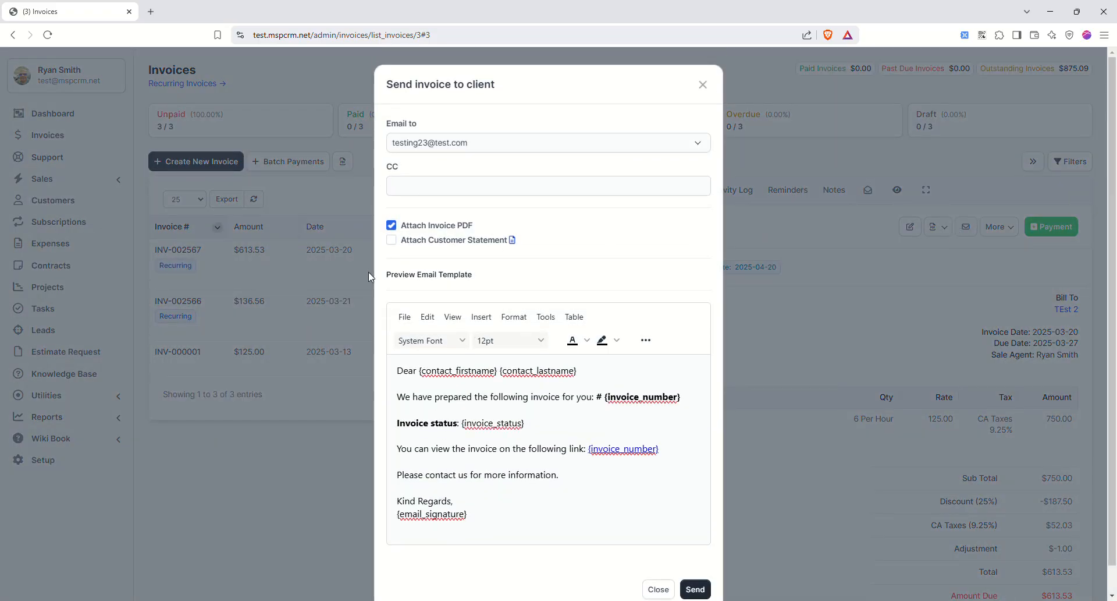
pyautogui.click(694, 589)
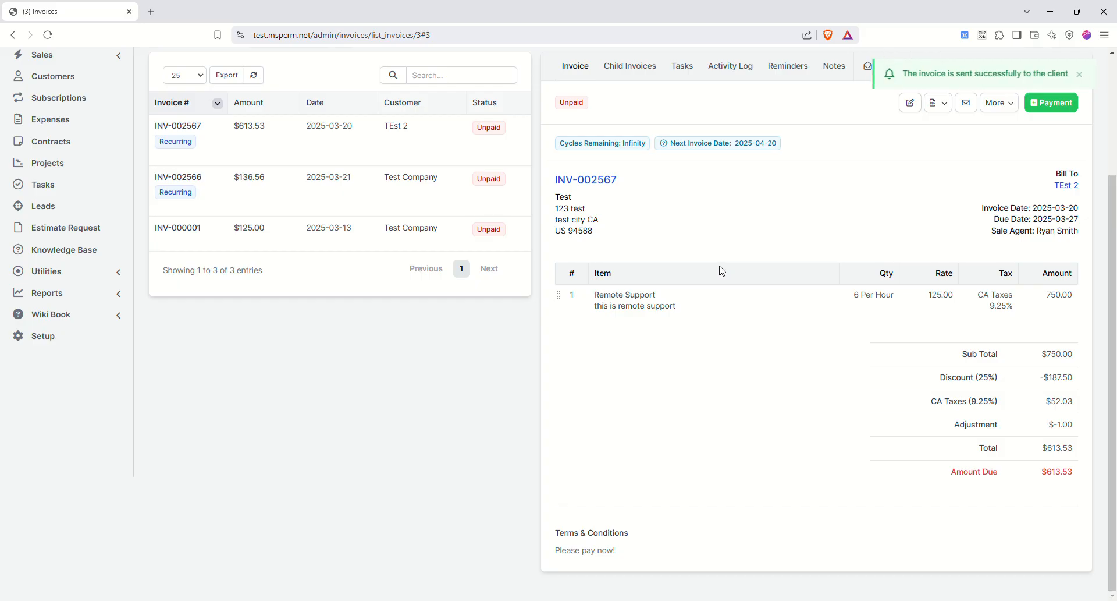
pyautogui.scroll(3, 884, 239)
pyautogui.click(998, 260)
pyautogui.click(821, 266)
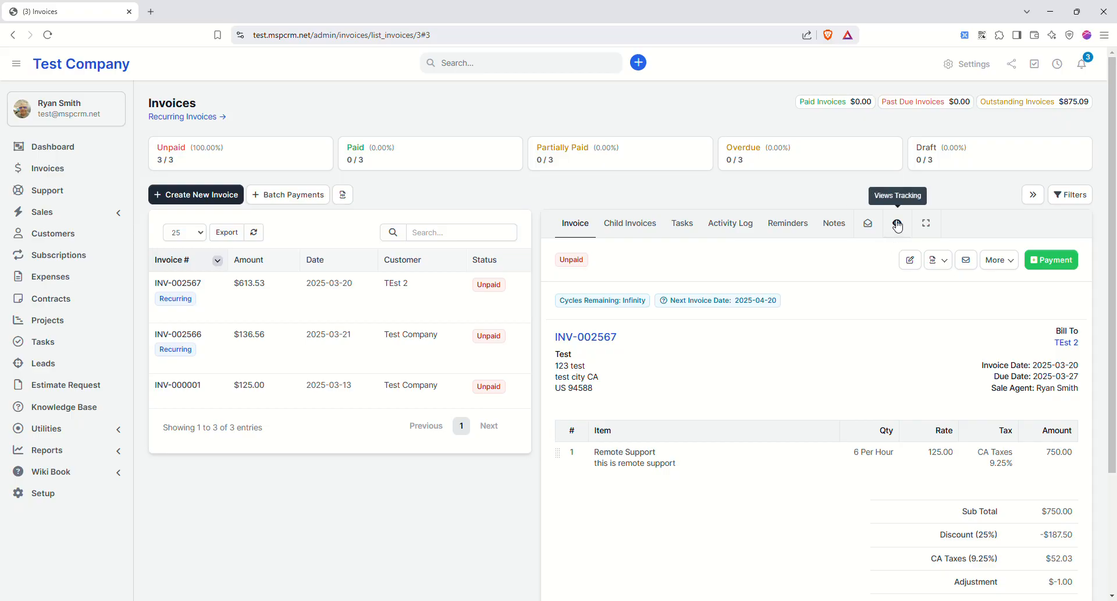
pyautogui.click(874, 220)
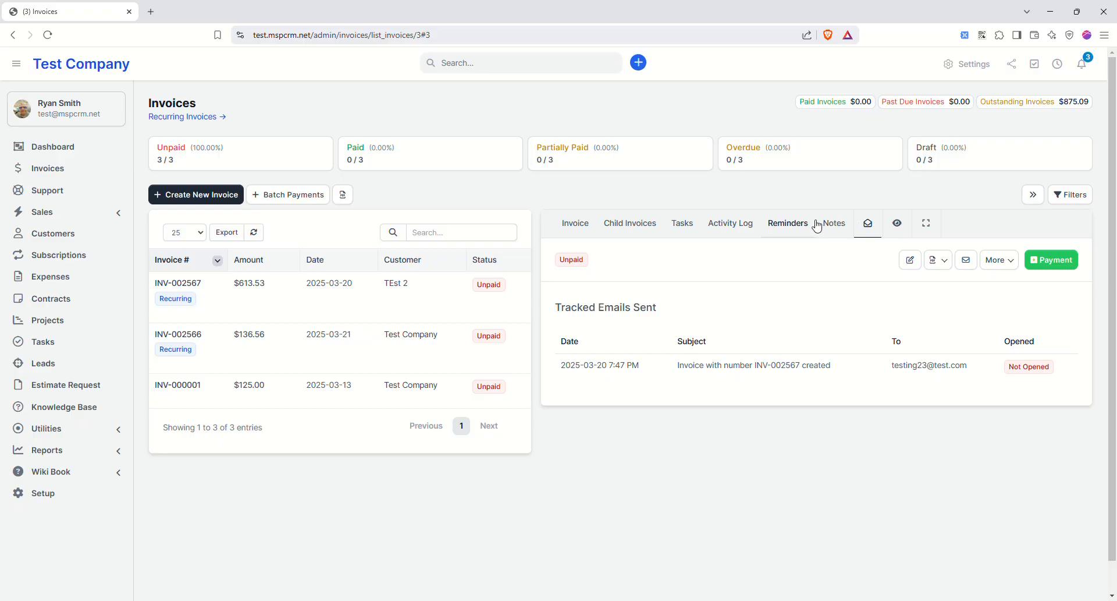
# - Check the invoice's linked tasks, then go to the Support tickets list
pyautogui.click(680, 224)
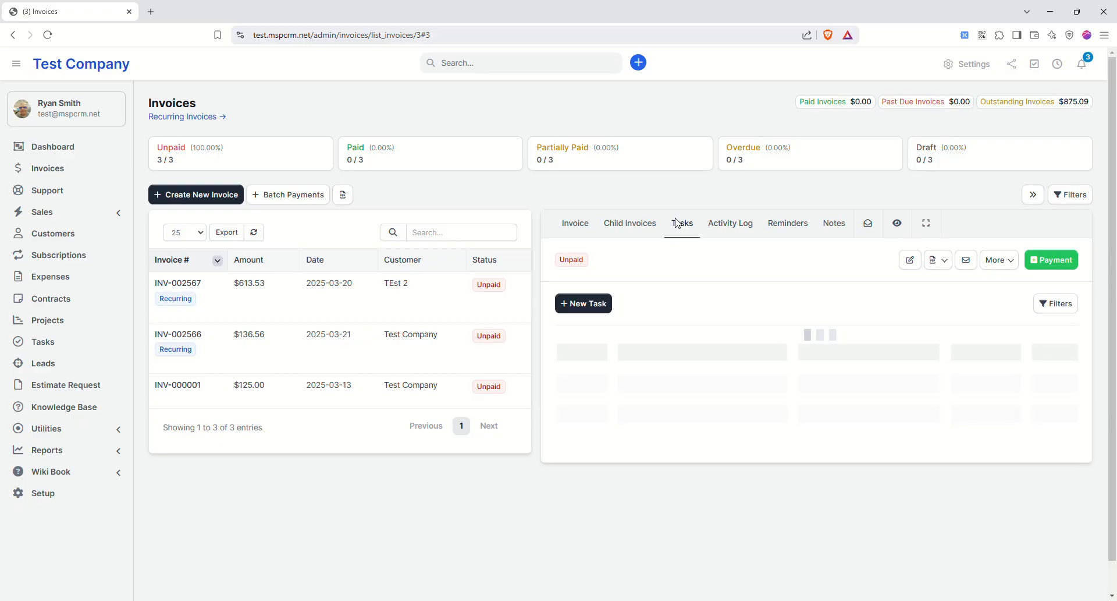
pyautogui.click(59, 192)
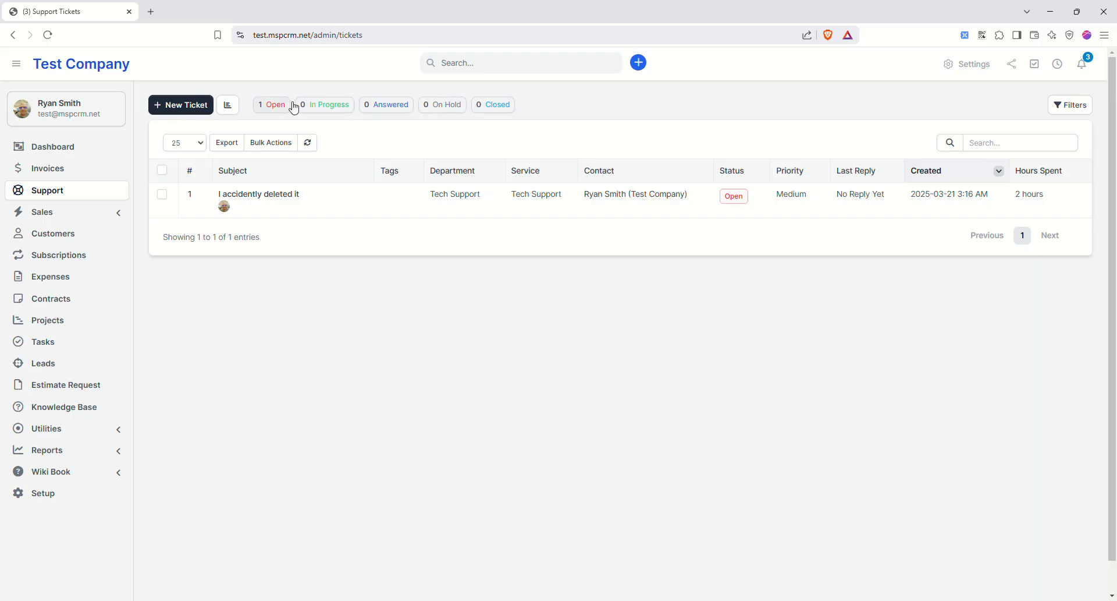
# - Start a new ticket 'I accidently deleted it 2' at High priority, Tech Support service
pyautogui.click(184, 107)
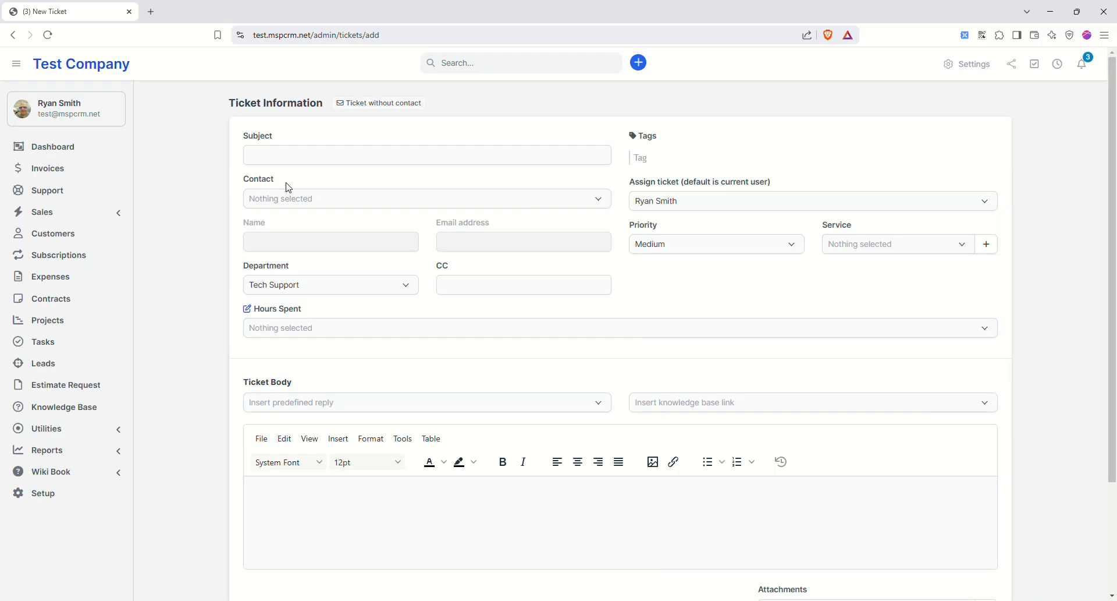
pyautogui.click(273, 156)
pyautogui.click(331, 202)
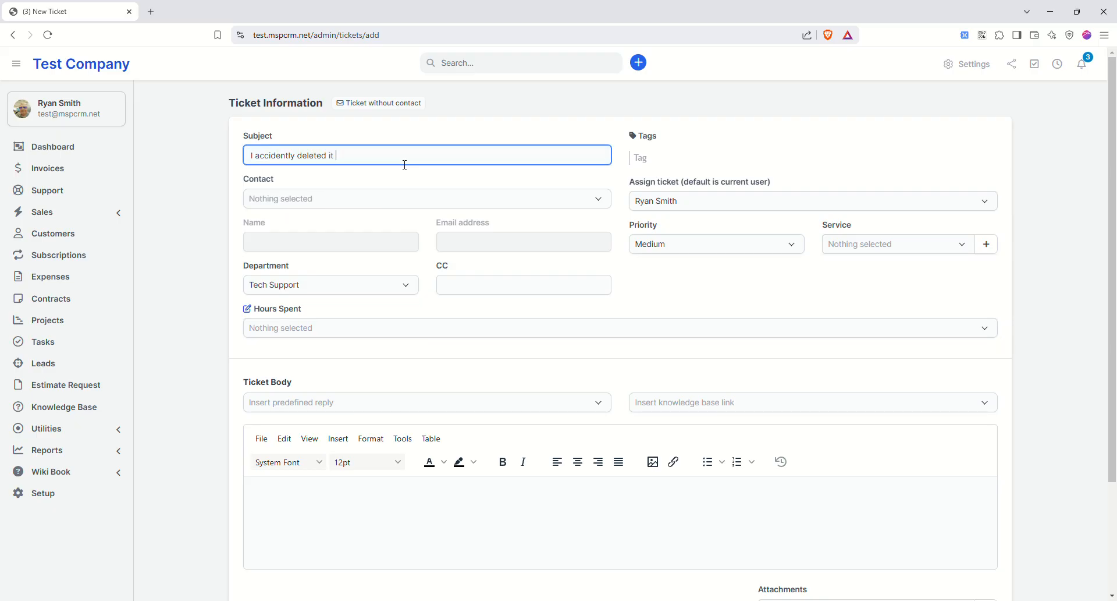
pyautogui.click(717, 201)
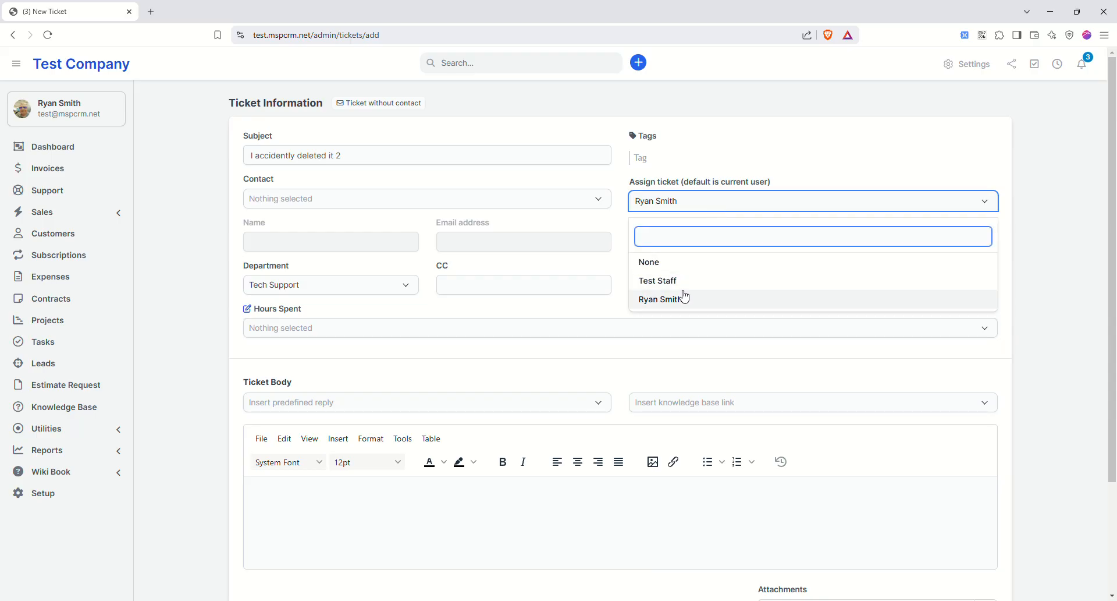
pyautogui.click(675, 299)
pyautogui.click(719, 243)
pyautogui.click(665, 361)
pyautogui.click(860, 245)
pyautogui.click(851, 328)
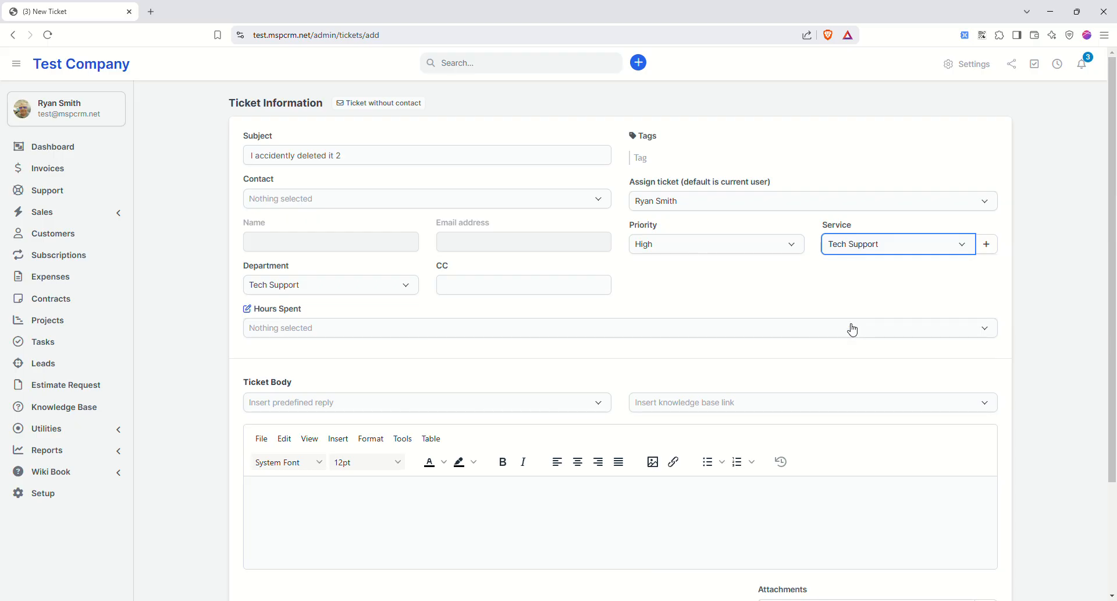
# - Fill in the CC address, keep the Tech Support department, and log 3 hours spent
pyautogui.click(467, 284)
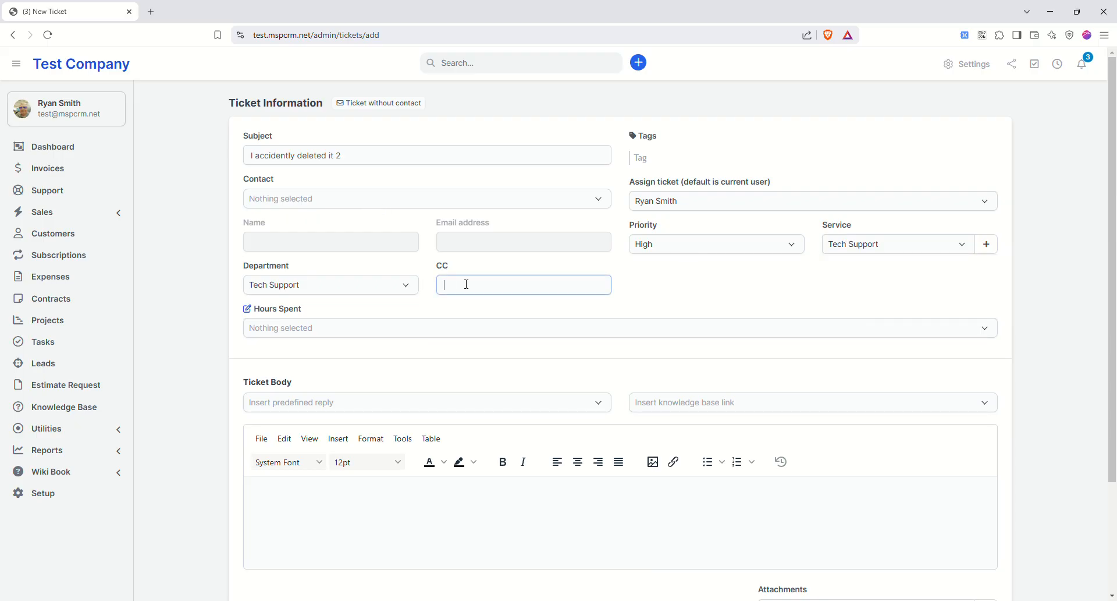
pyautogui.click(500, 305)
pyautogui.click(372, 287)
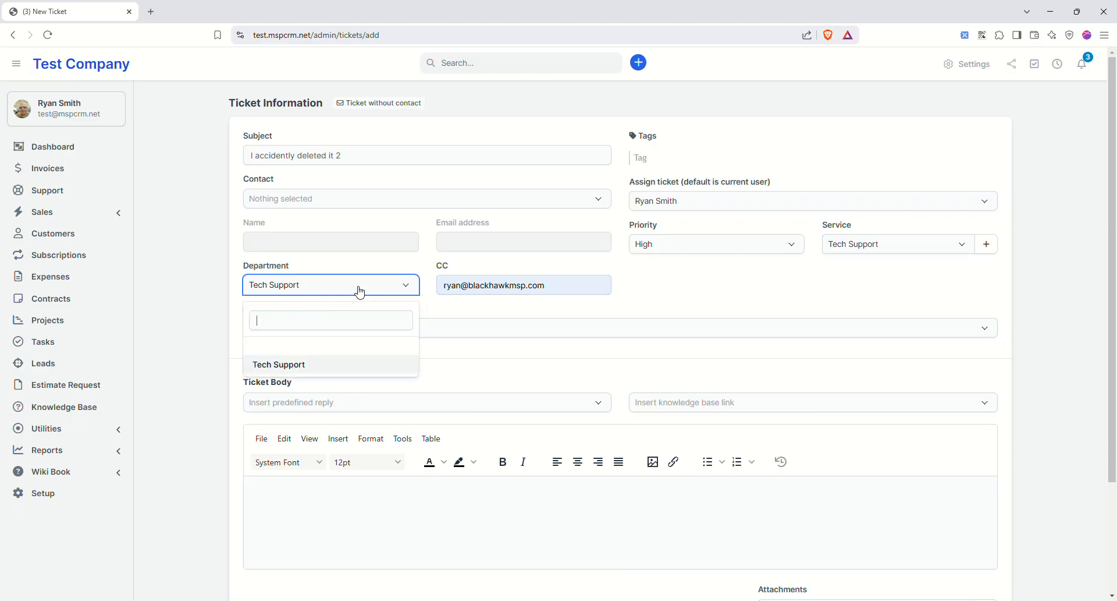
pyautogui.click(655, 282)
pyautogui.click(397, 329)
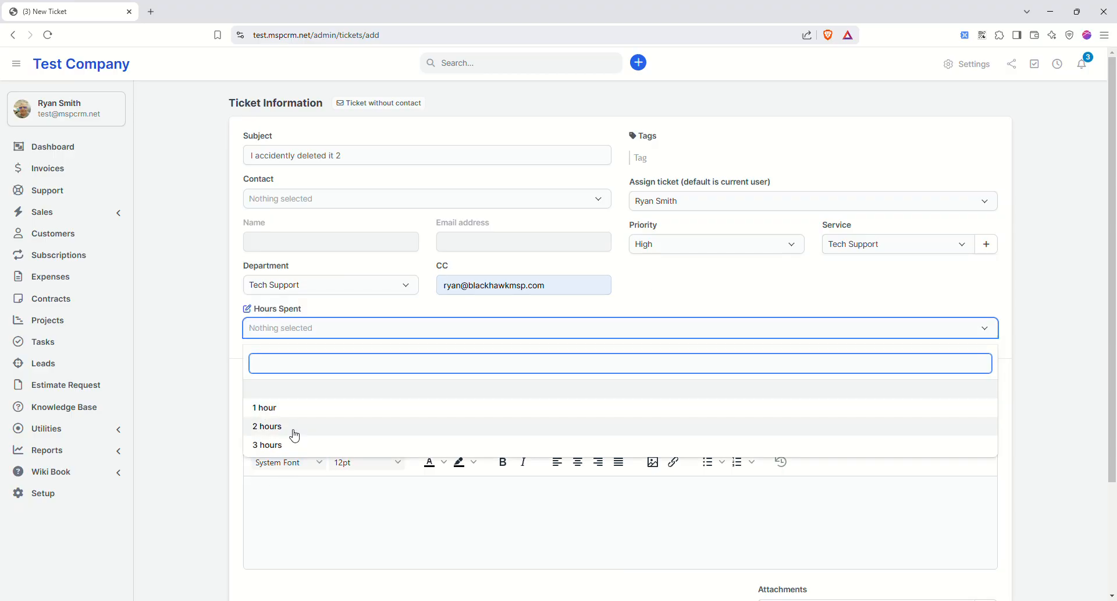
pyautogui.click(304, 445)
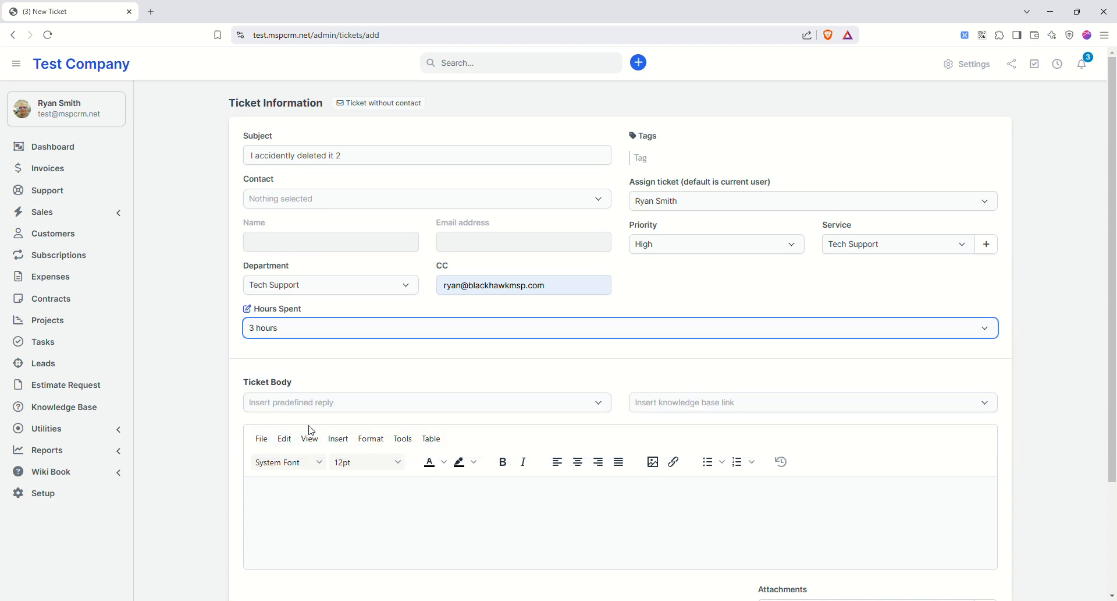
# - Insert the 'Thanks for the ticket' reply, pick the Test Company contact, and open the ticket
pyautogui.scroll(-2, 466, 355)
pyautogui.click(489, 292)
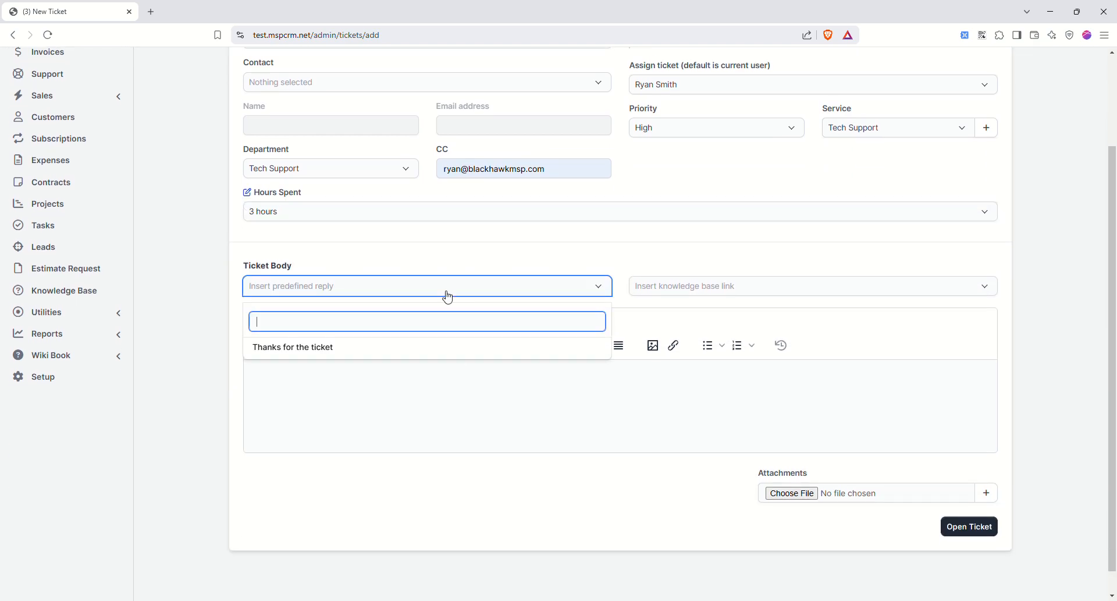
pyautogui.click(306, 347)
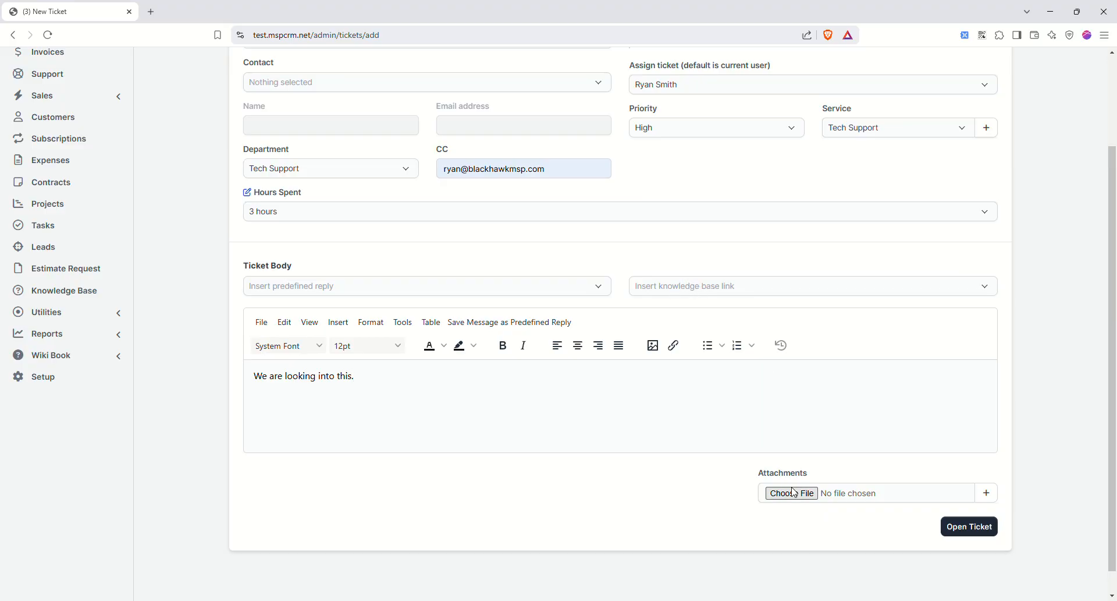
pyautogui.click(957, 528)
pyautogui.click(314, 80)
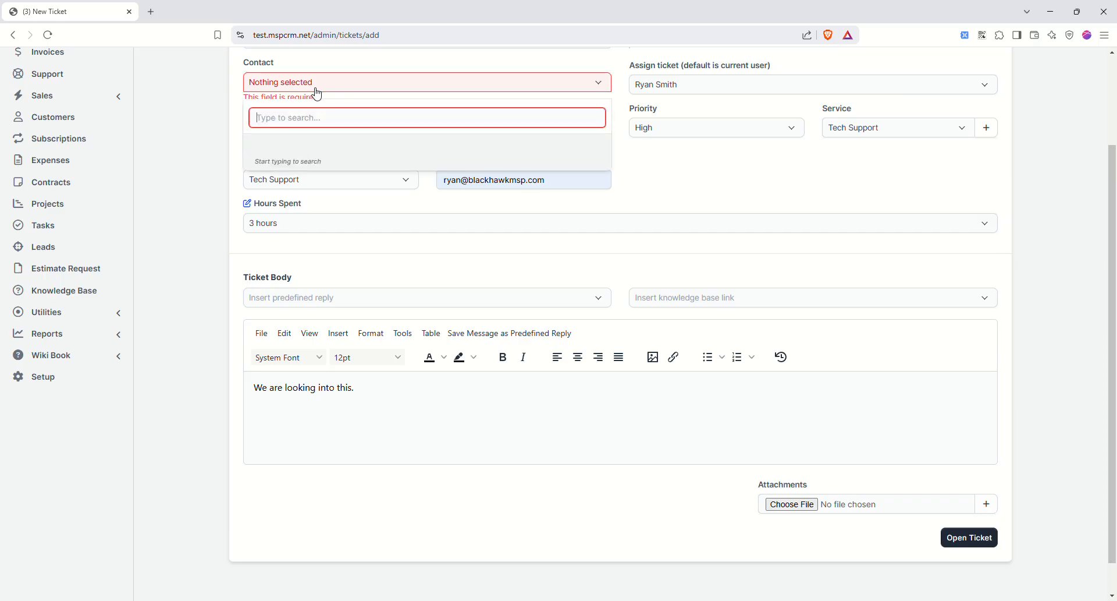
pyautogui.write('test')
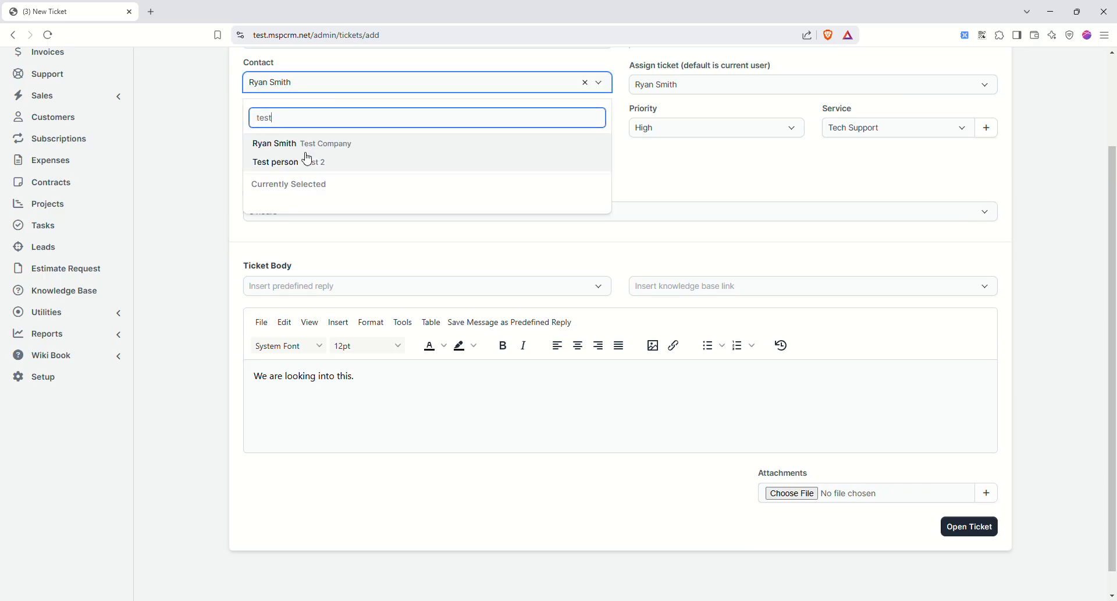
pyautogui.click(302, 147)
pyautogui.click(973, 527)
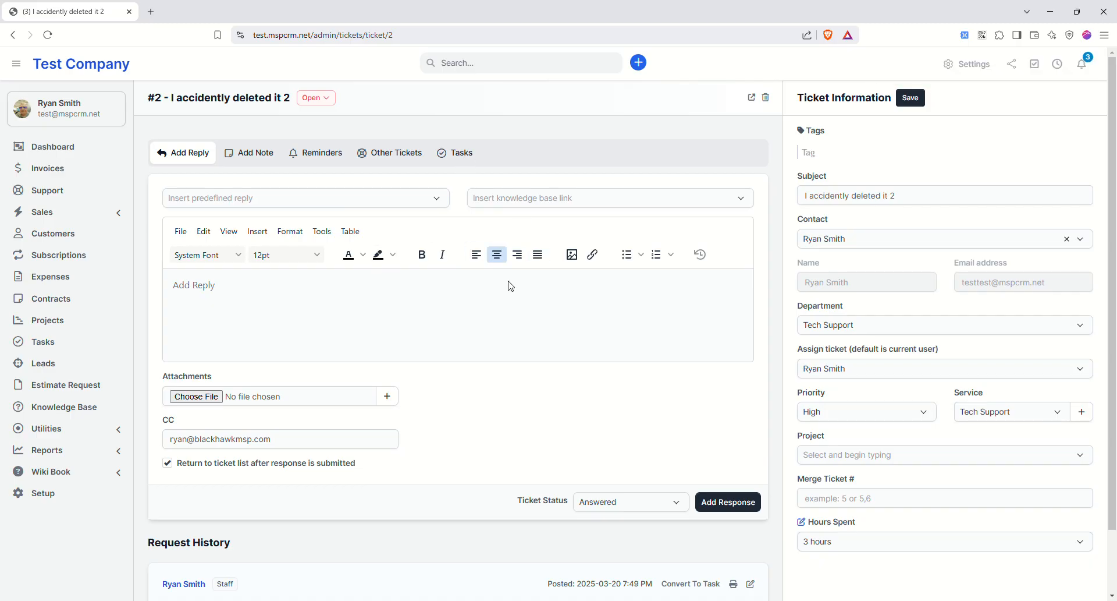
# - Check the ticket status options, leaving the status as Answered
pyautogui.scroll(-1, 521, 527)
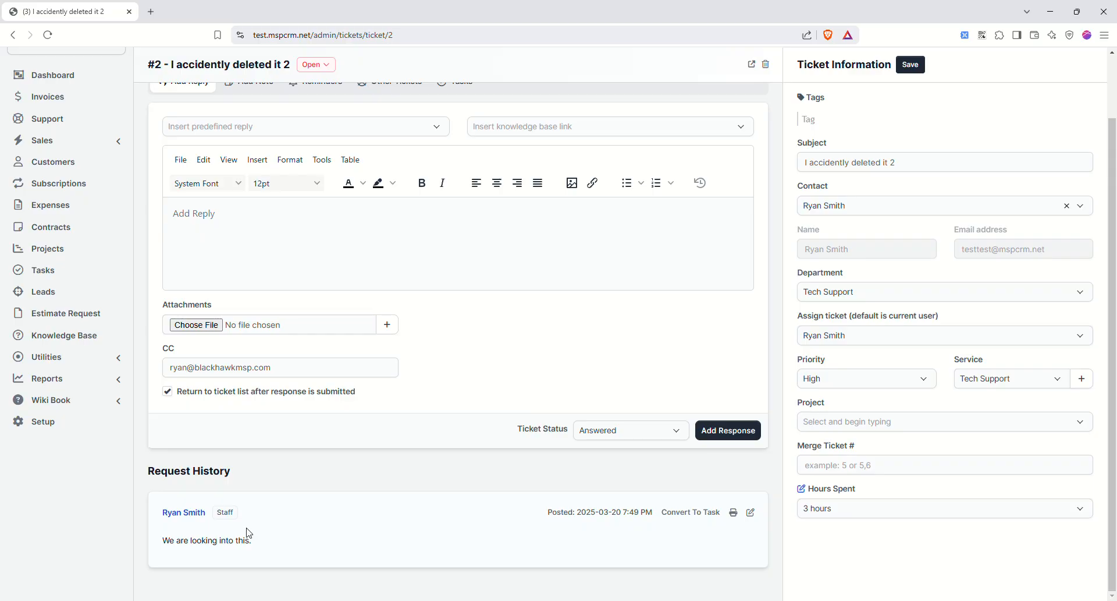
pyautogui.scroll(1, 262, 534)
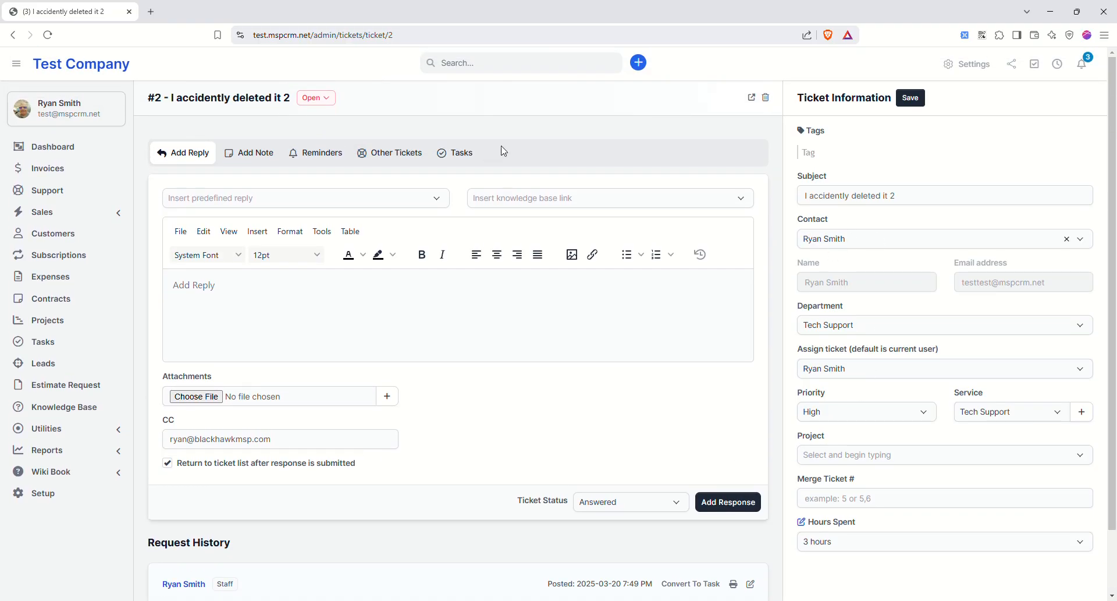
pyautogui.scroll(-1, 519, 399)
pyautogui.click(600, 430)
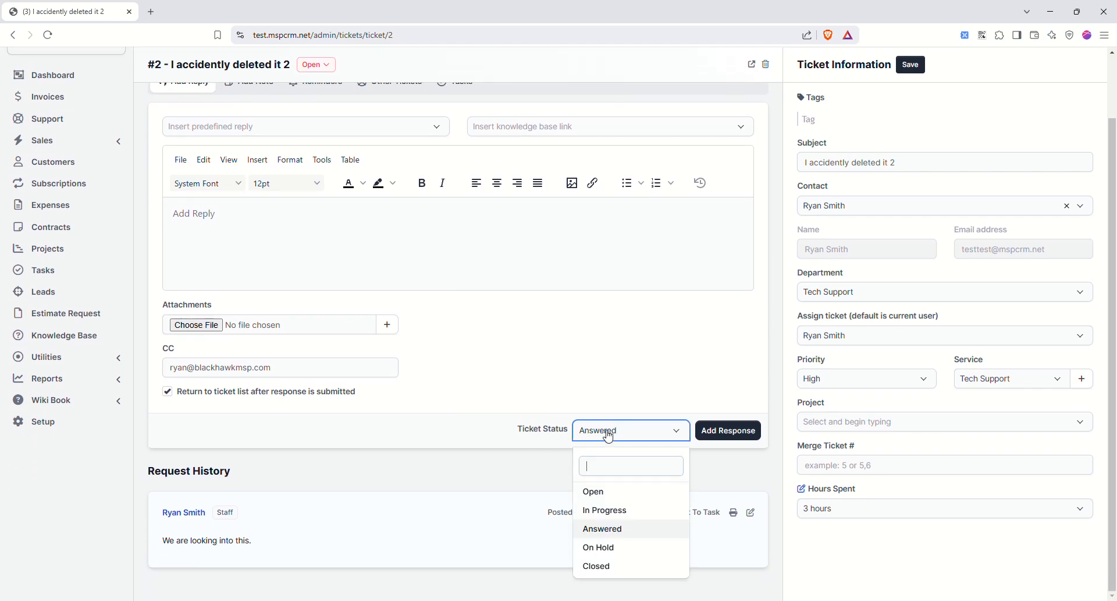
pyautogui.click(499, 429)
pyautogui.scroll(1, 294, 357)
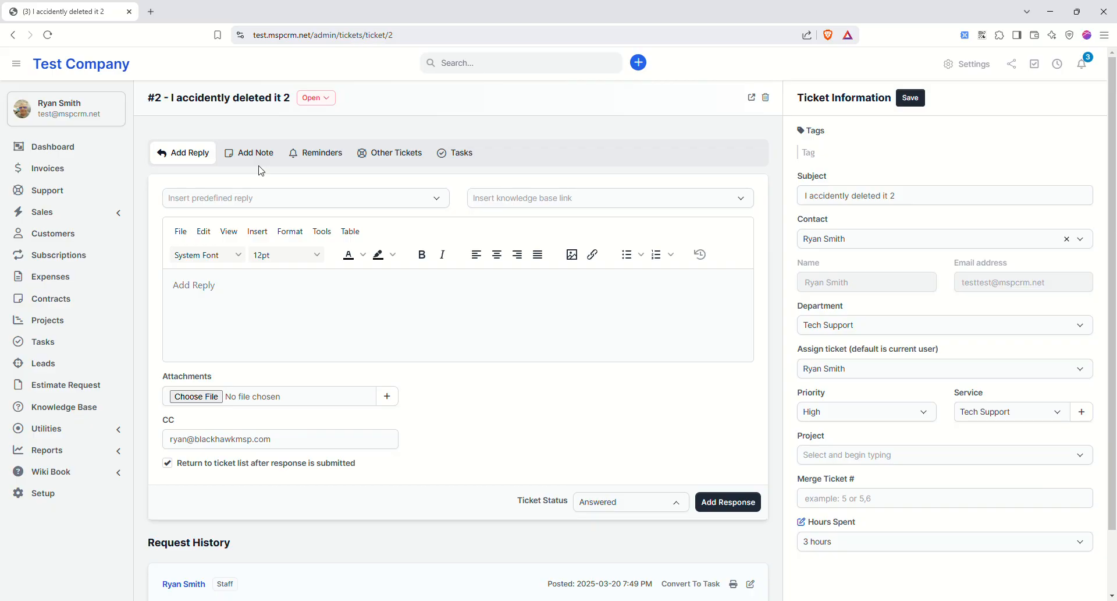
# - View the contact's other tickets, then go to the Customers list
pyautogui.click(377, 153)
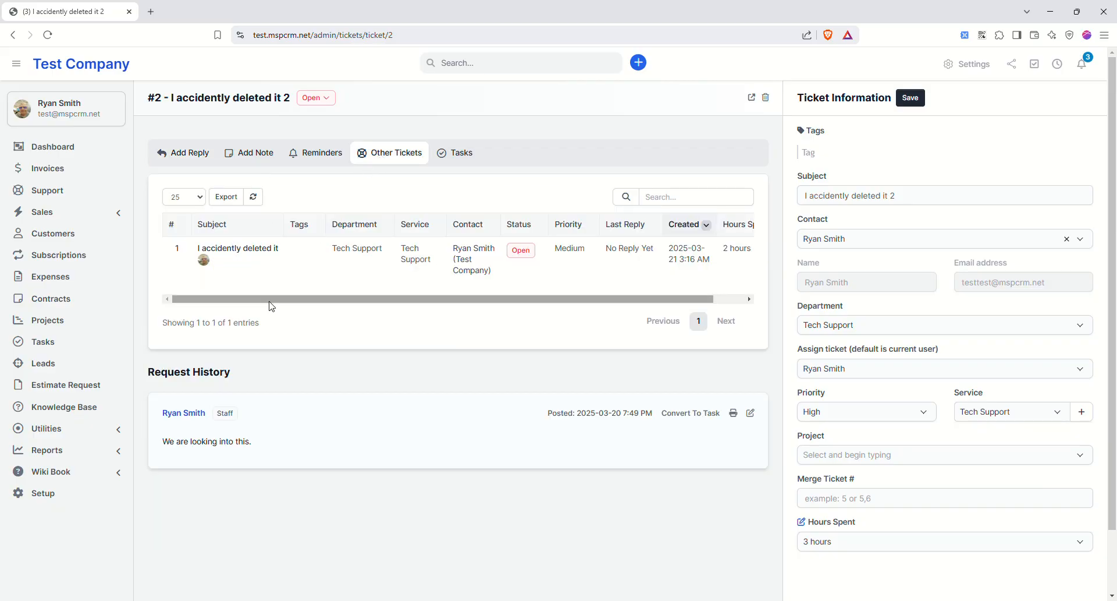
pyautogui.moveTo(283, 291)
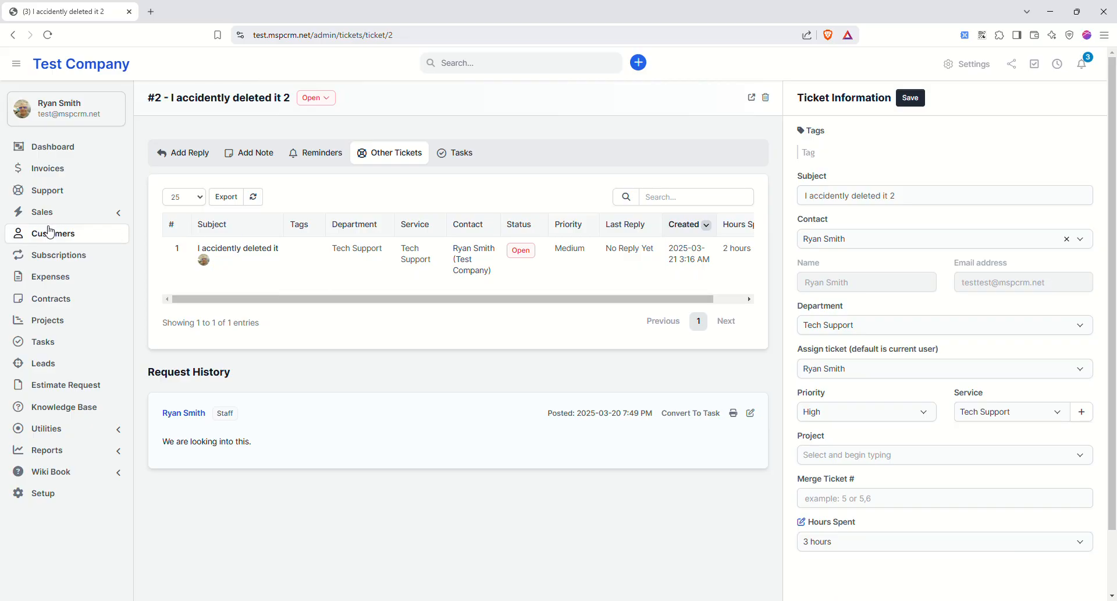
pyautogui.click(72, 235)
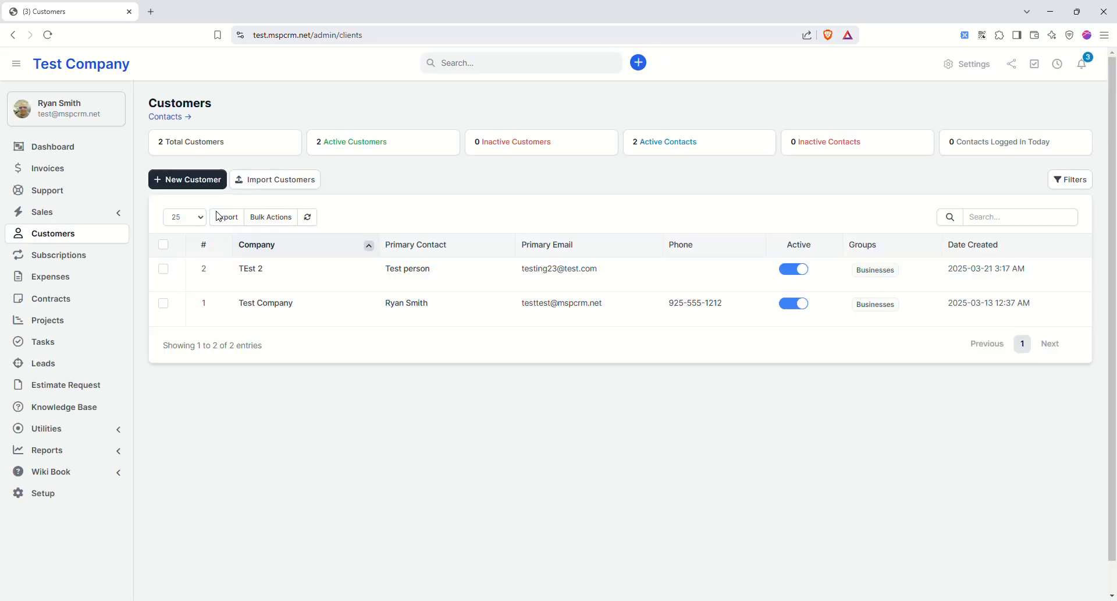
# - Start a new customer in the Businesses group with Japanese as default language
pyautogui.click(202, 183)
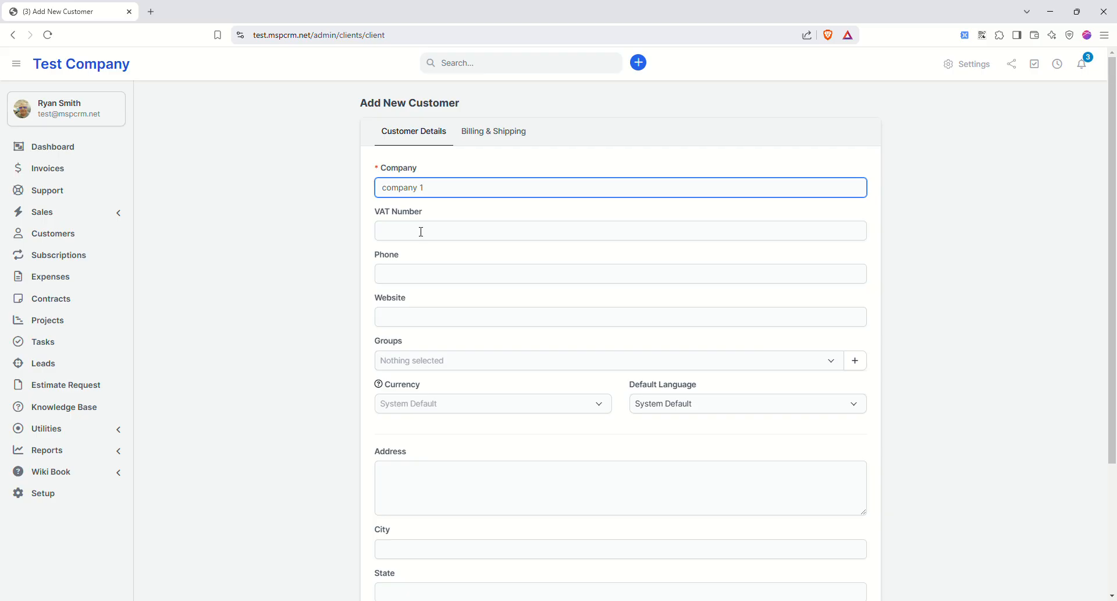
pyautogui.click(413, 276)
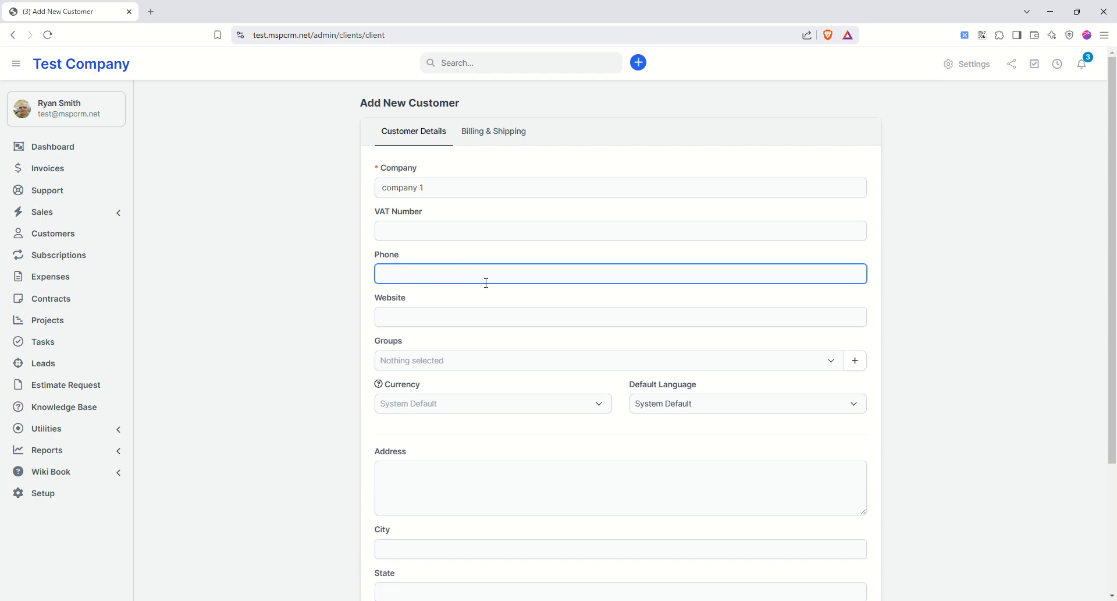
pyautogui.scroll(-2, 457, 338)
pyautogui.click(434, 244)
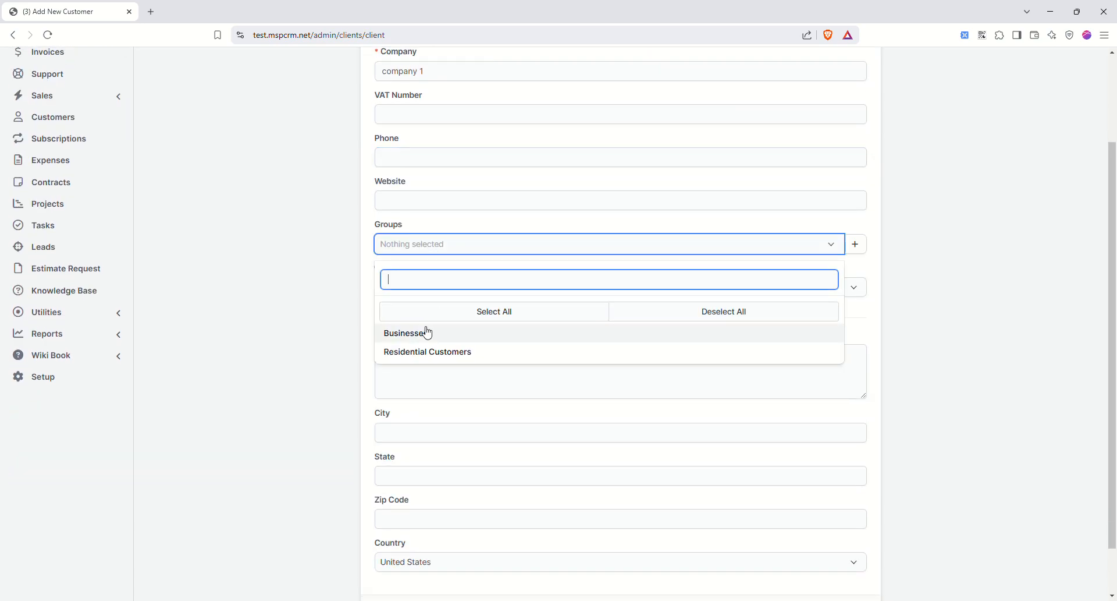
pyautogui.click(419, 334)
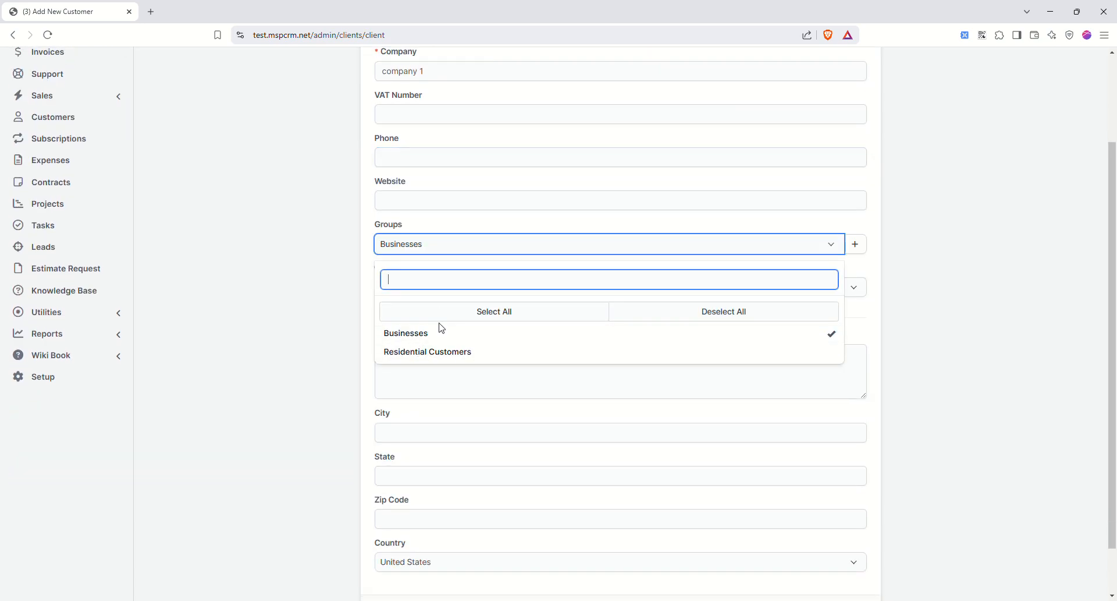
pyautogui.click(910, 297)
pyautogui.click(639, 291)
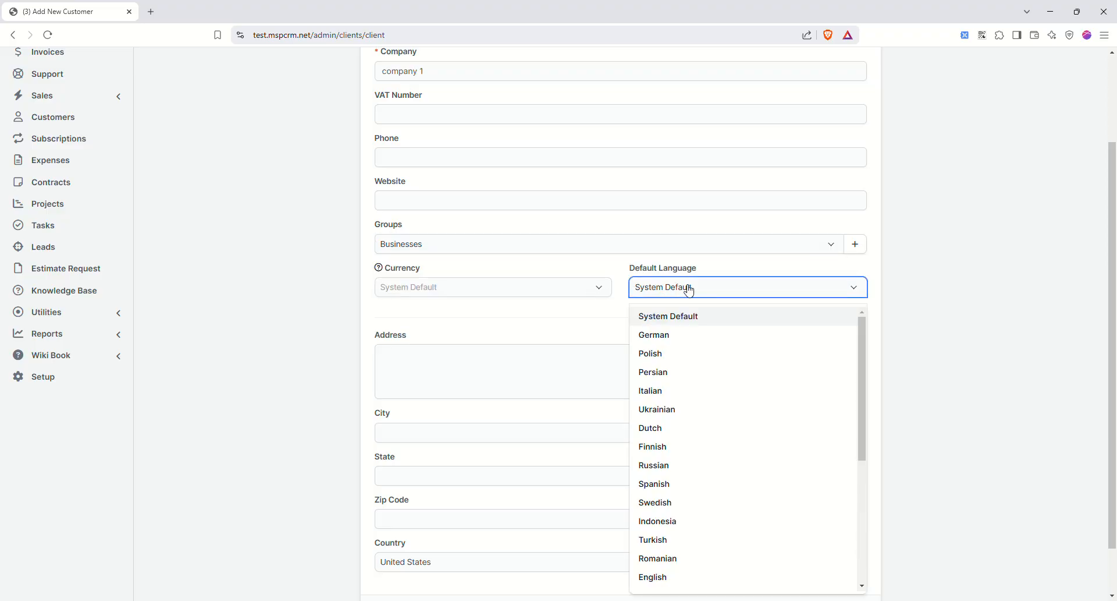
pyautogui.scroll(-5, 676, 495)
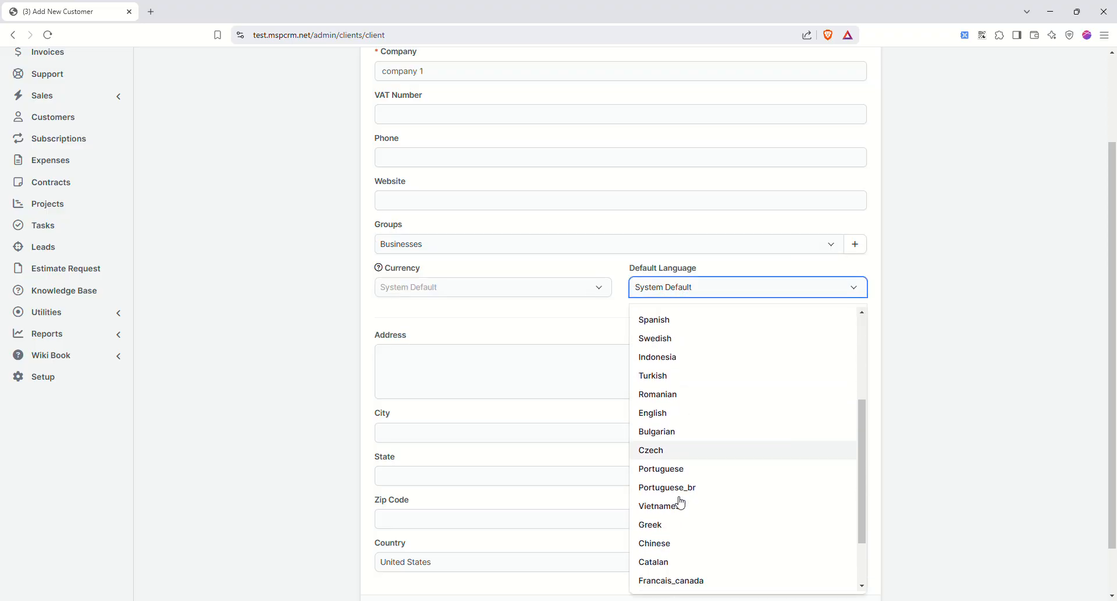
pyautogui.click(664, 544)
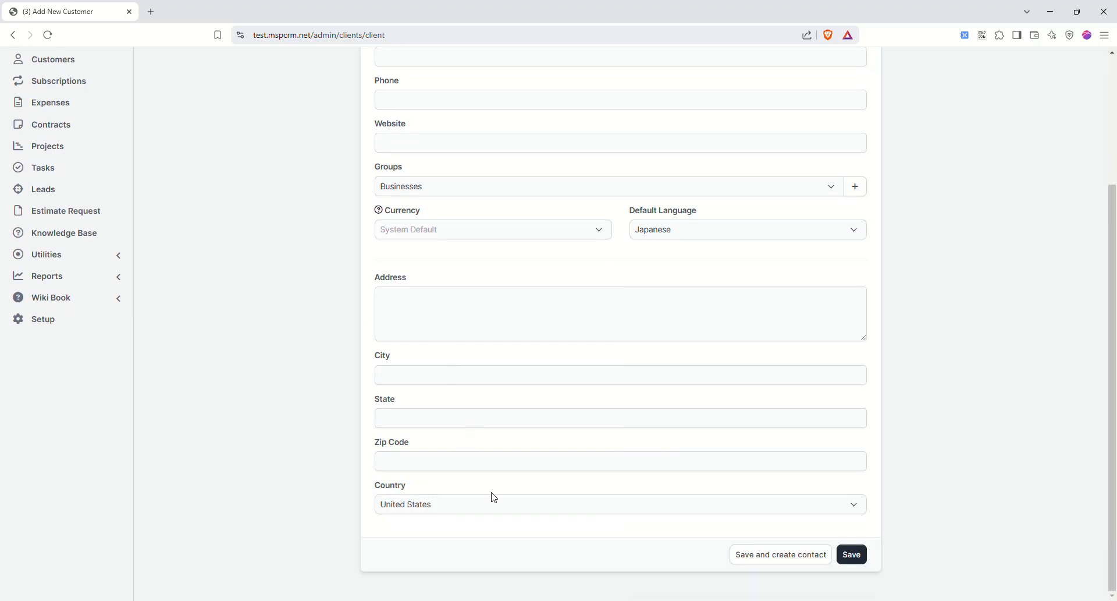
# - Fill in the customer's address, city and state, then save the customer
pyautogui.scroll(3, 745, 489)
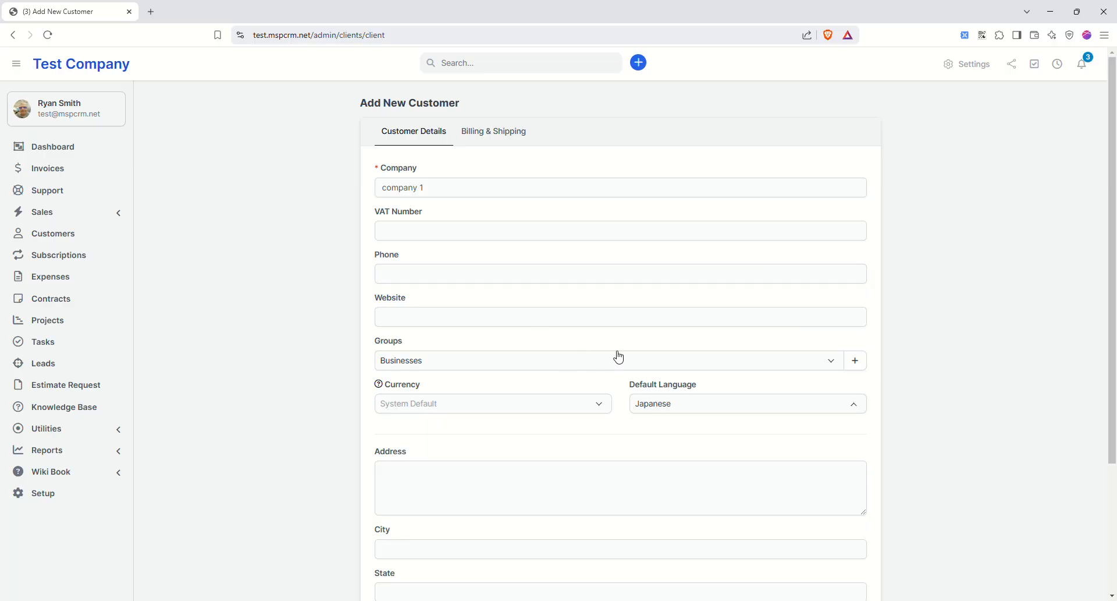
pyautogui.scroll(-1, 618, 355)
pyautogui.scroll(-3, 821, 569)
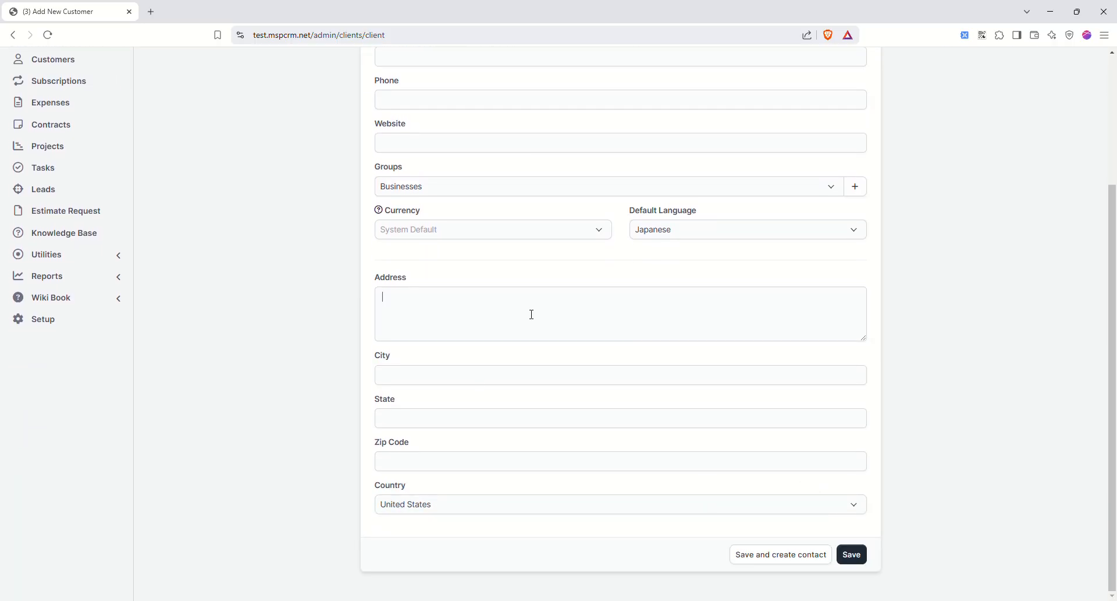
pyautogui.write('fdsfdsa')
pyautogui.click(457, 383)
pyautogui.write('fdssd')
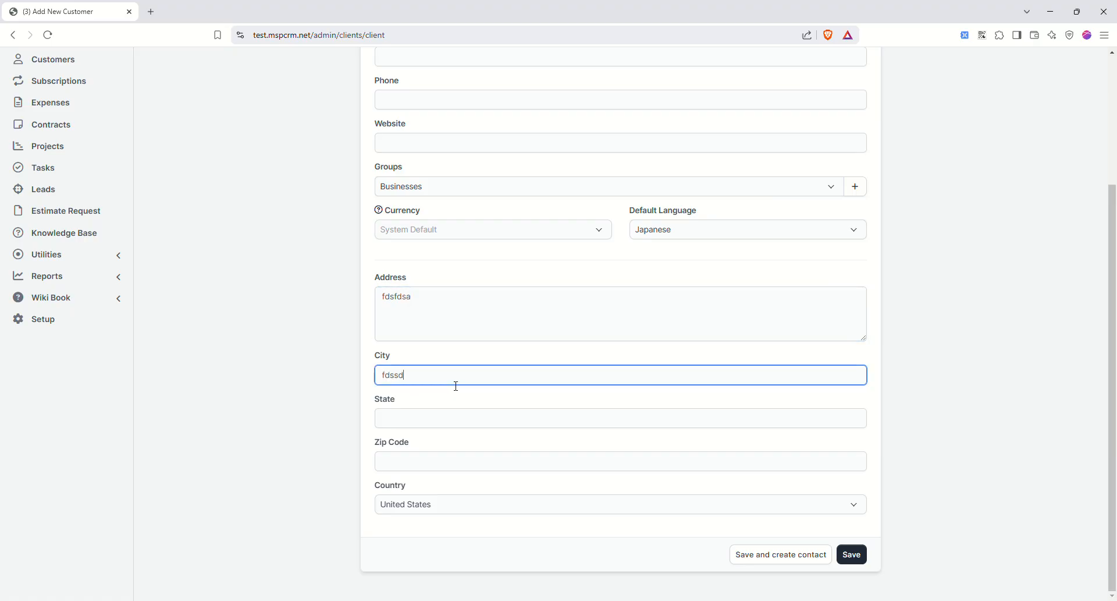
pyautogui.click(435, 425)
pyautogui.write('ca')
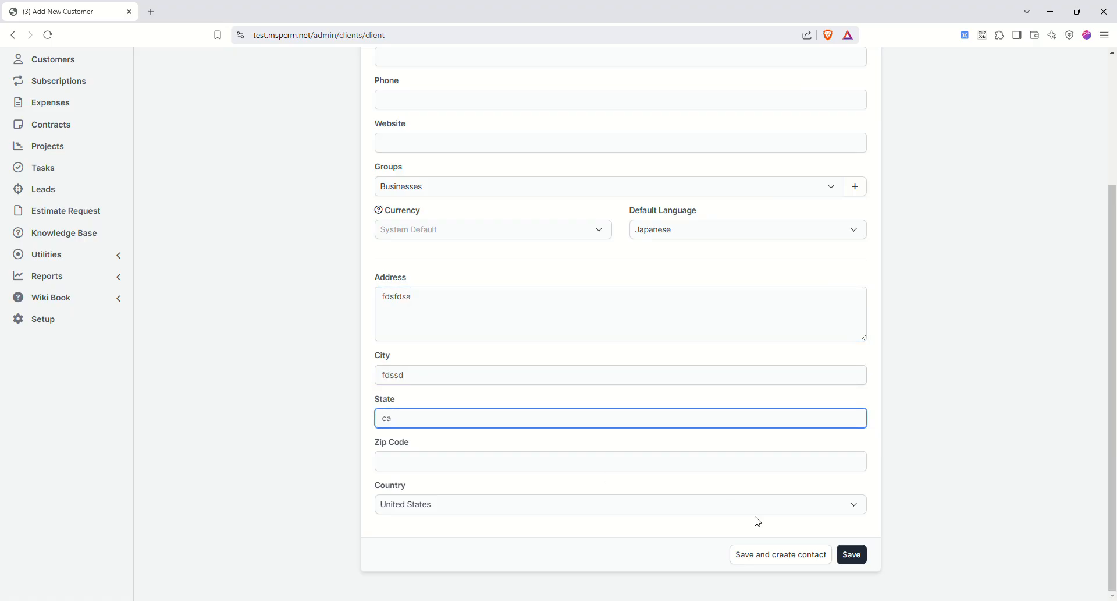
pyautogui.click(848, 556)
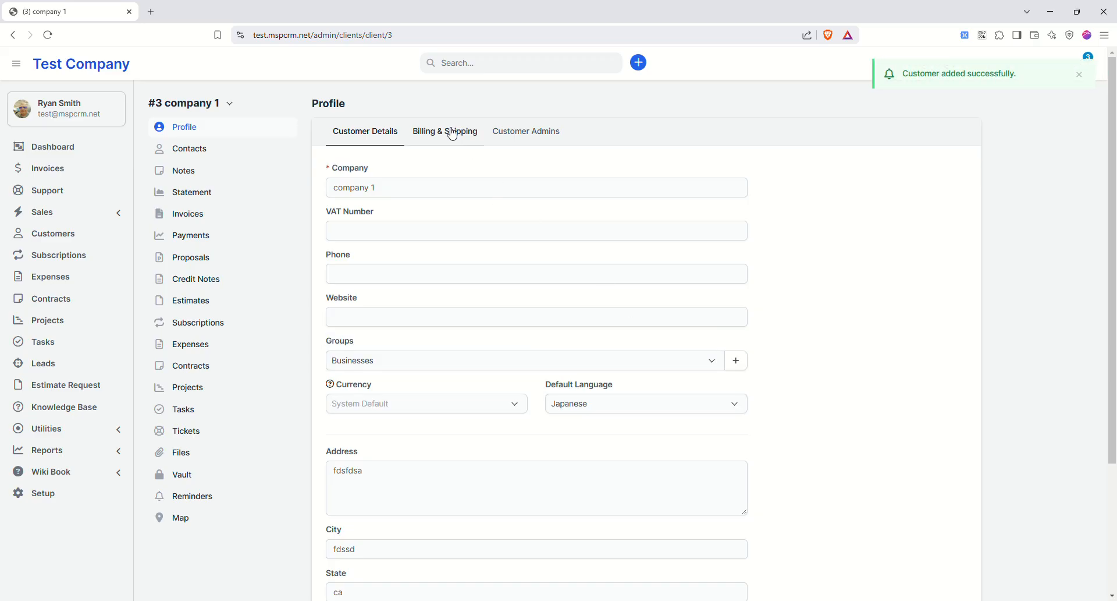
# - Copy the customer info into the billing address and save it
pyautogui.click(453, 133)
pyautogui.click(586, 168)
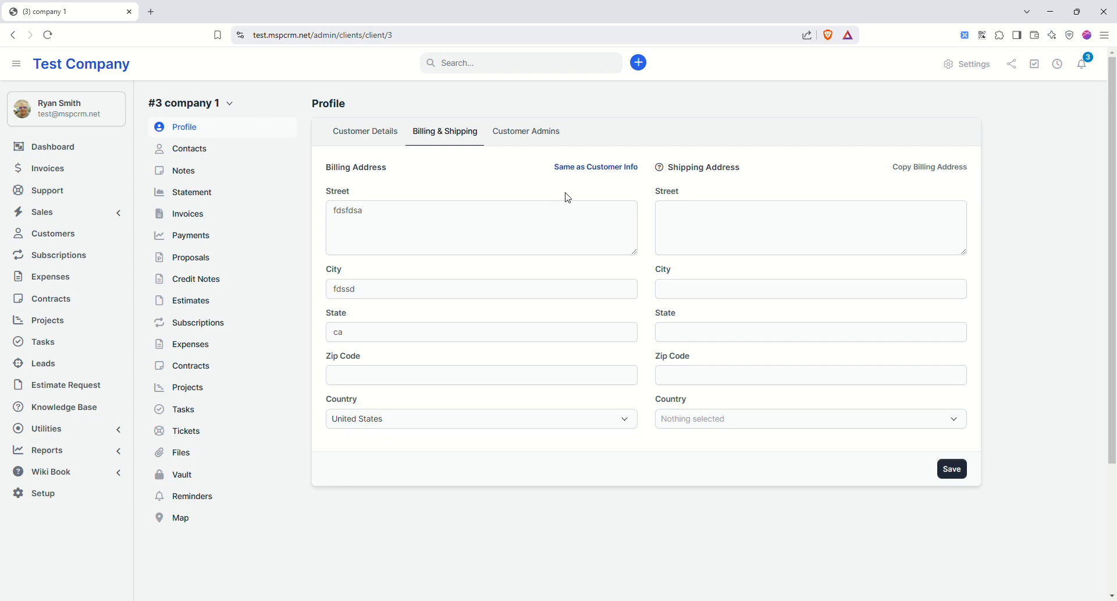
pyautogui.click(952, 469)
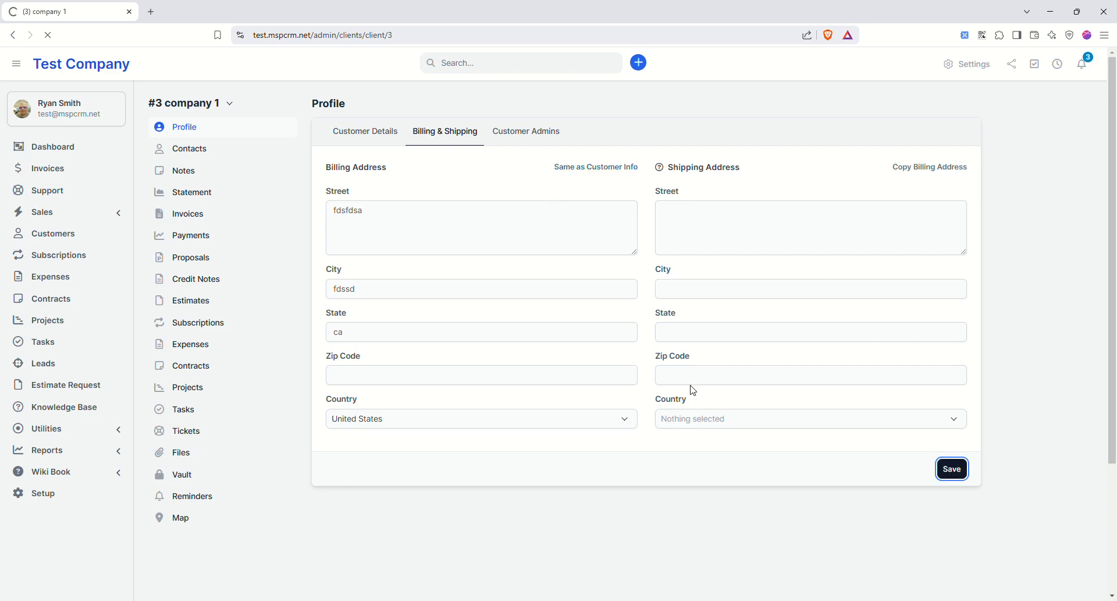
# - Add new contact 'Contact 1' with an e-mail, sending a password-setup email instead
pyautogui.click(204, 152)
pyautogui.click(364, 142)
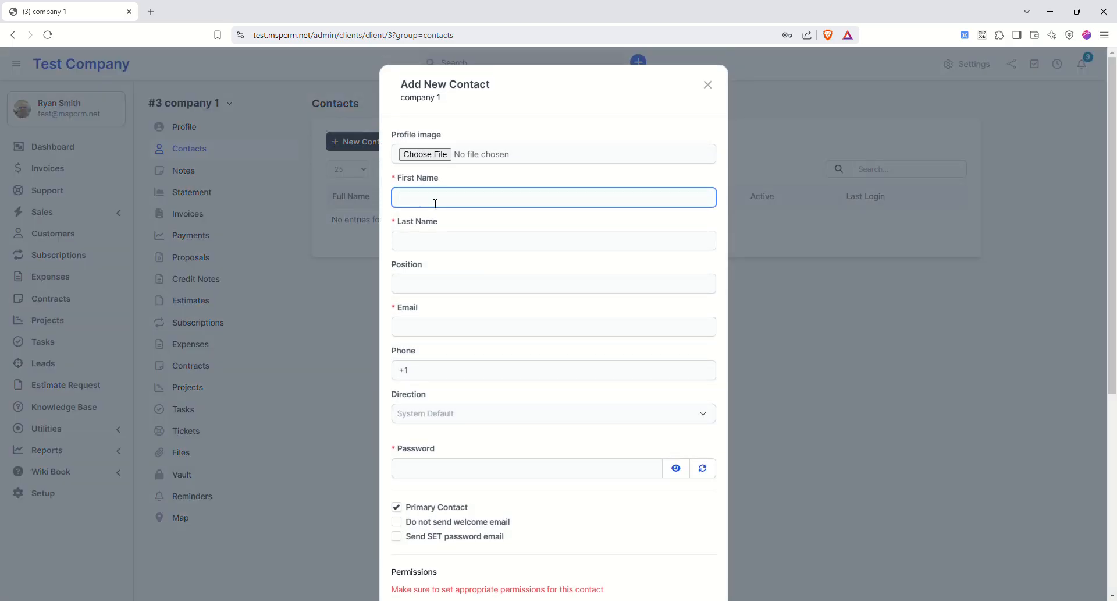
pyautogui.write('Contact')
pyautogui.press('Tab')
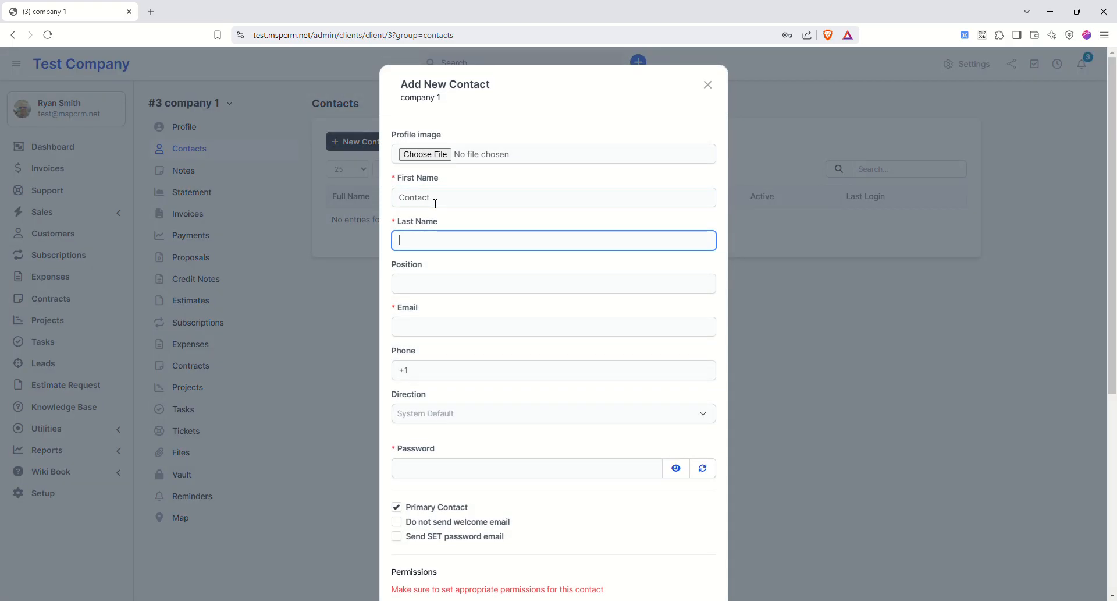
pyautogui.click(440, 327)
pyautogui.write('fwrwea@testing.com')
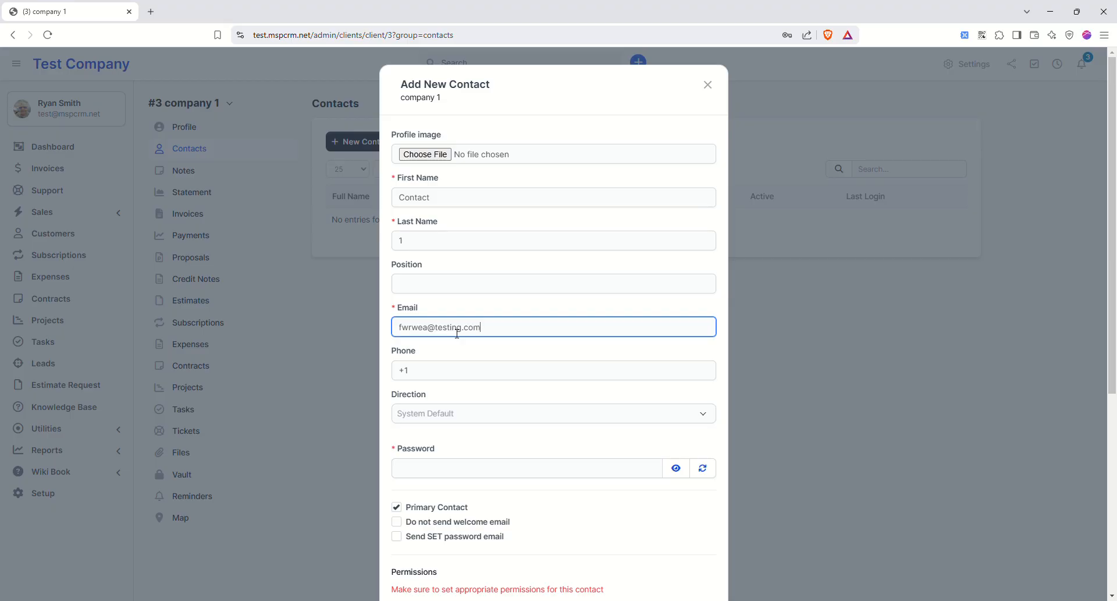
pyautogui.press('Tab')
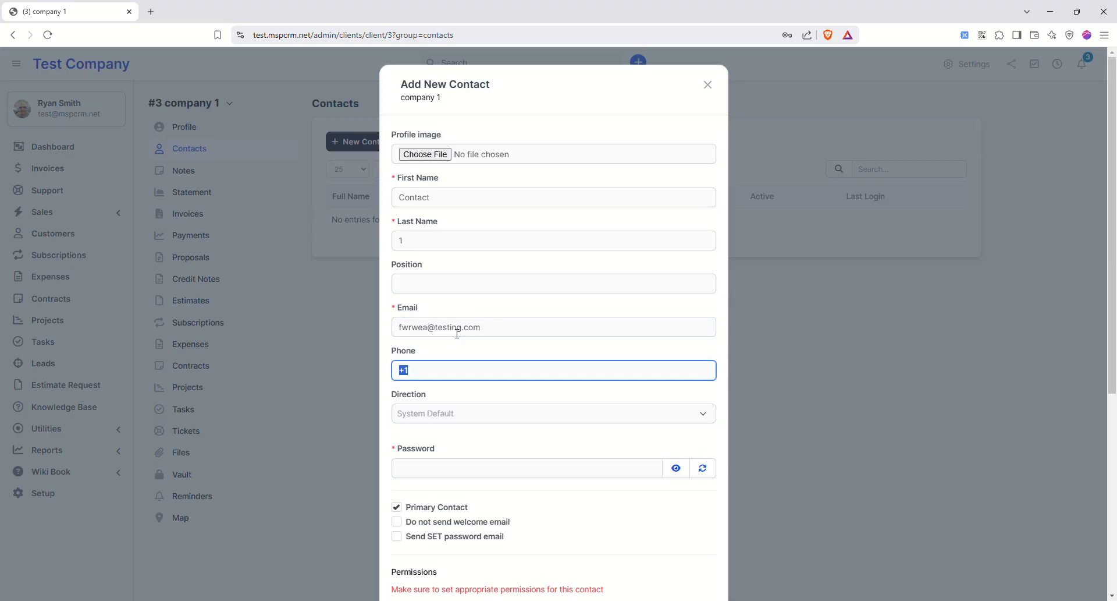
pyautogui.scroll(-3, 508, 344)
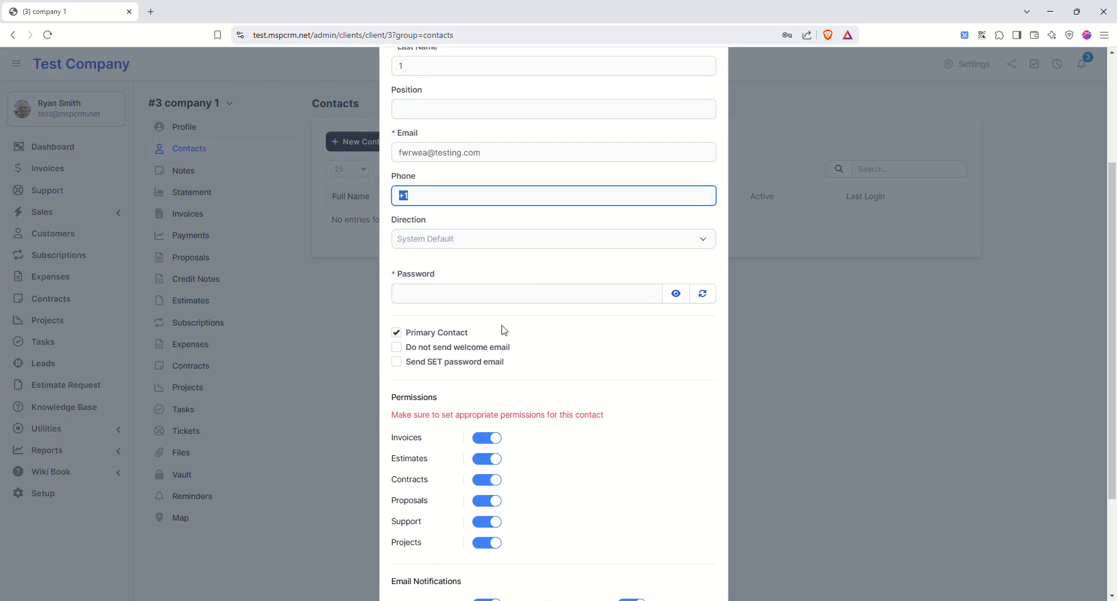
pyautogui.click(395, 362)
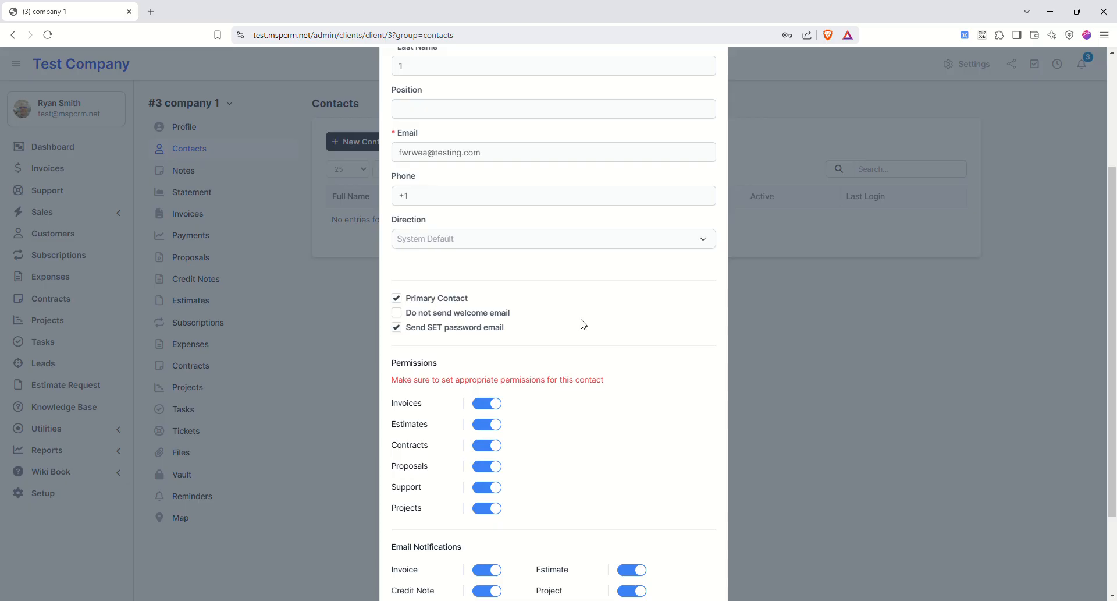
# - Turn off Estimates, Contracts, Invoices, Proposals and Projects permissions, then save the contact
pyautogui.scroll(-2, 585, 323)
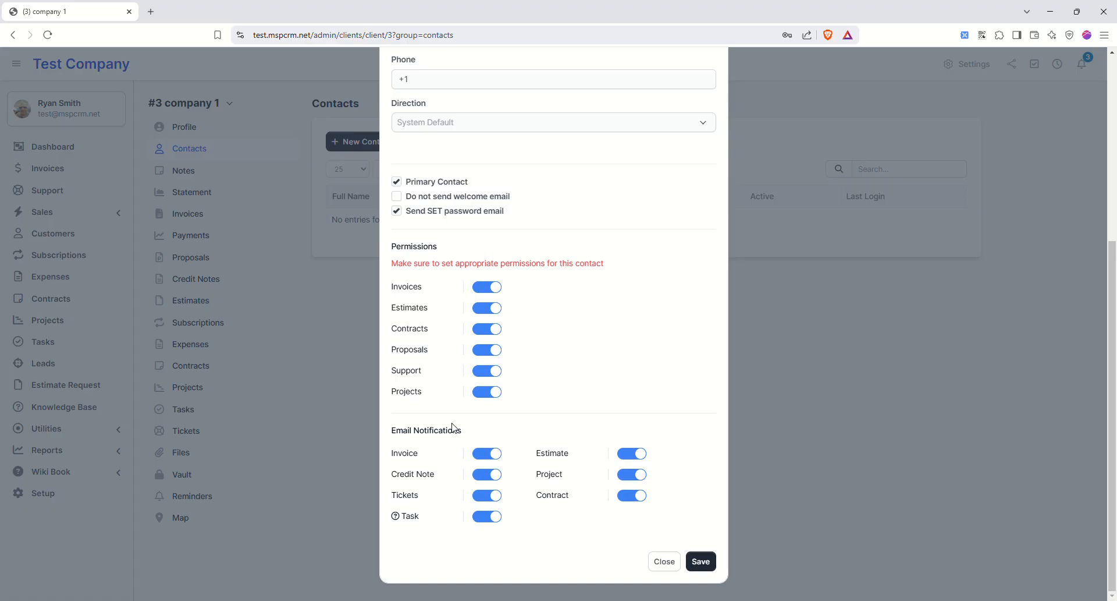
pyautogui.click(487, 308)
pyautogui.click(488, 331)
pyautogui.click(486, 287)
pyautogui.click(486, 350)
pyautogui.click(490, 391)
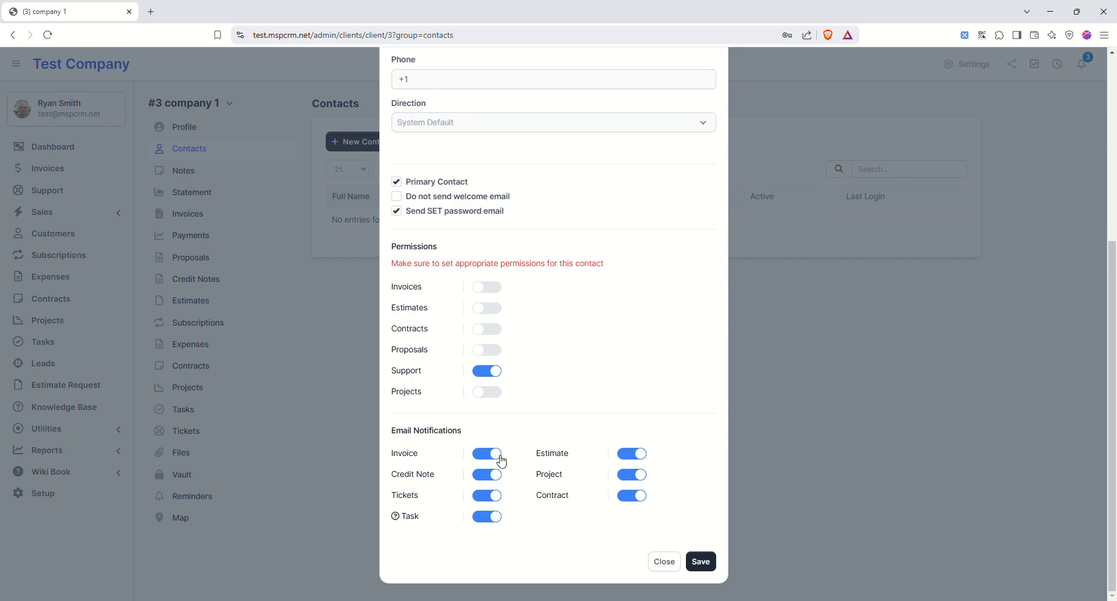
pyautogui.click(701, 561)
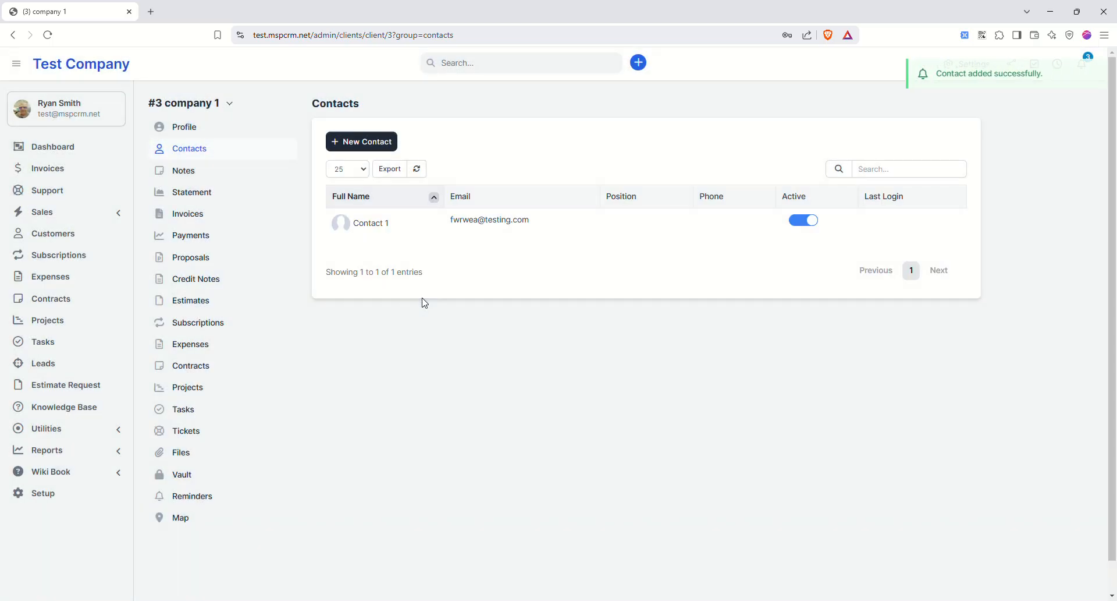
# - Begin a new note on company 1's Notes page
pyautogui.click(198, 173)
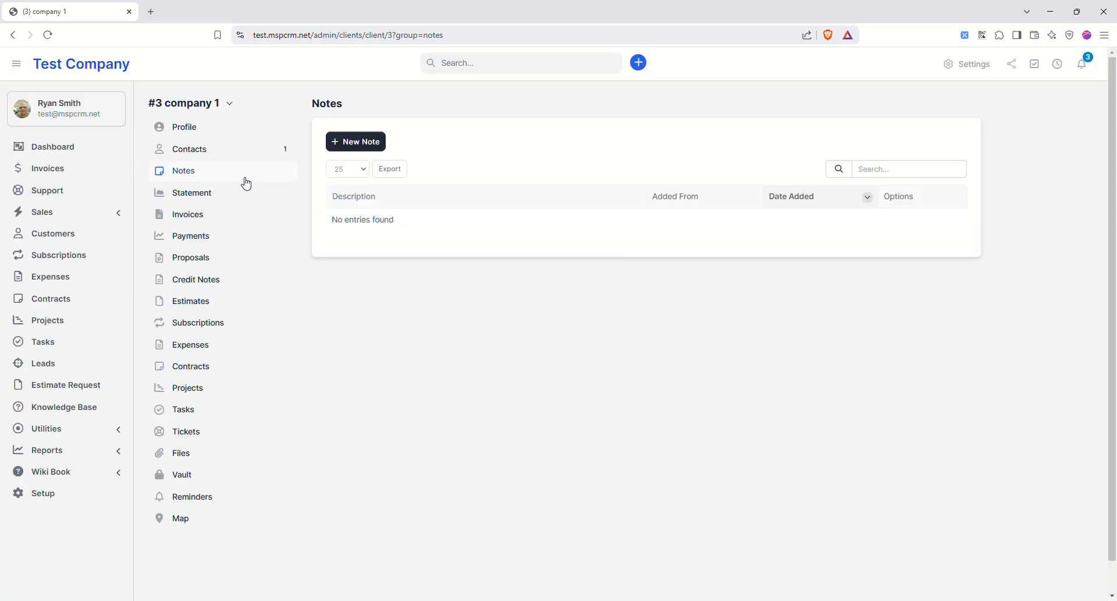
pyautogui.click(356, 141)
pyautogui.click(479, 214)
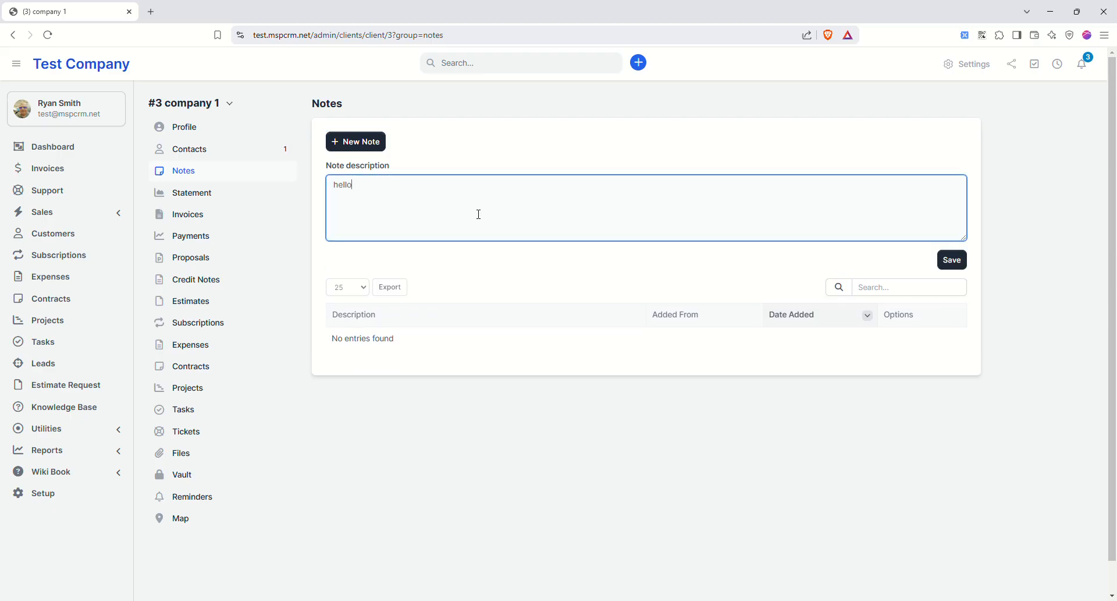
# - Save the hello note, browse the statement and invoices, and start a new proposal
pyautogui.click(953, 259)
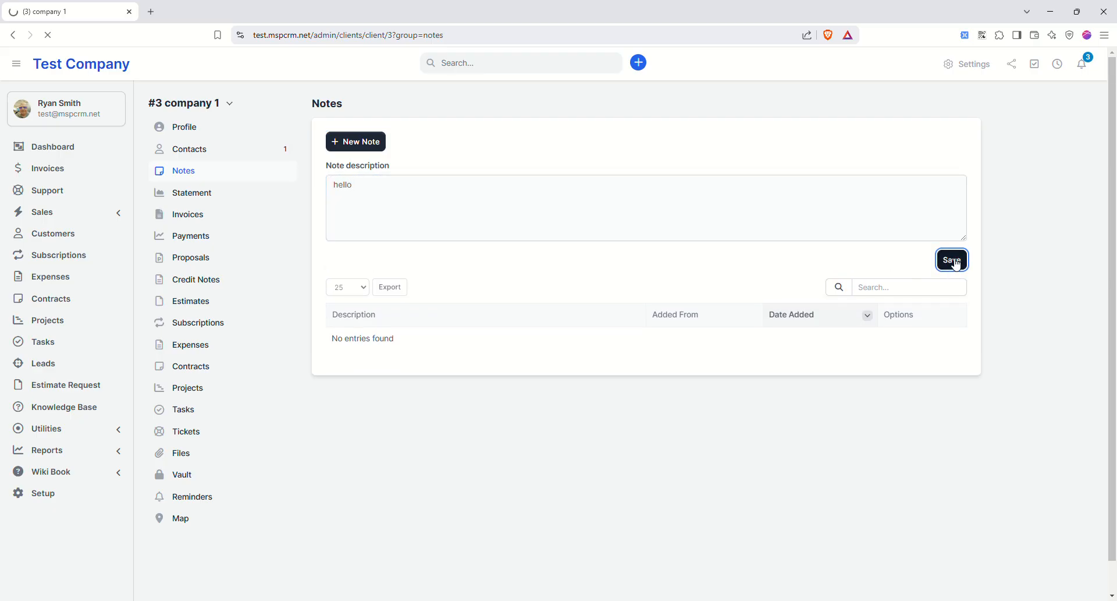
pyautogui.click(196, 198)
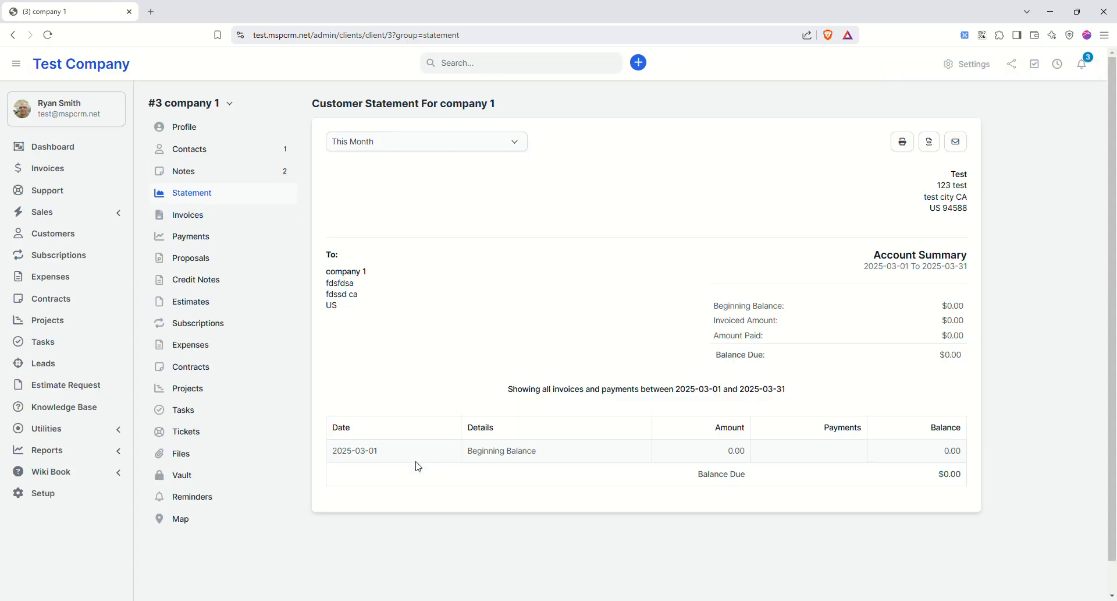
pyautogui.click(200, 220)
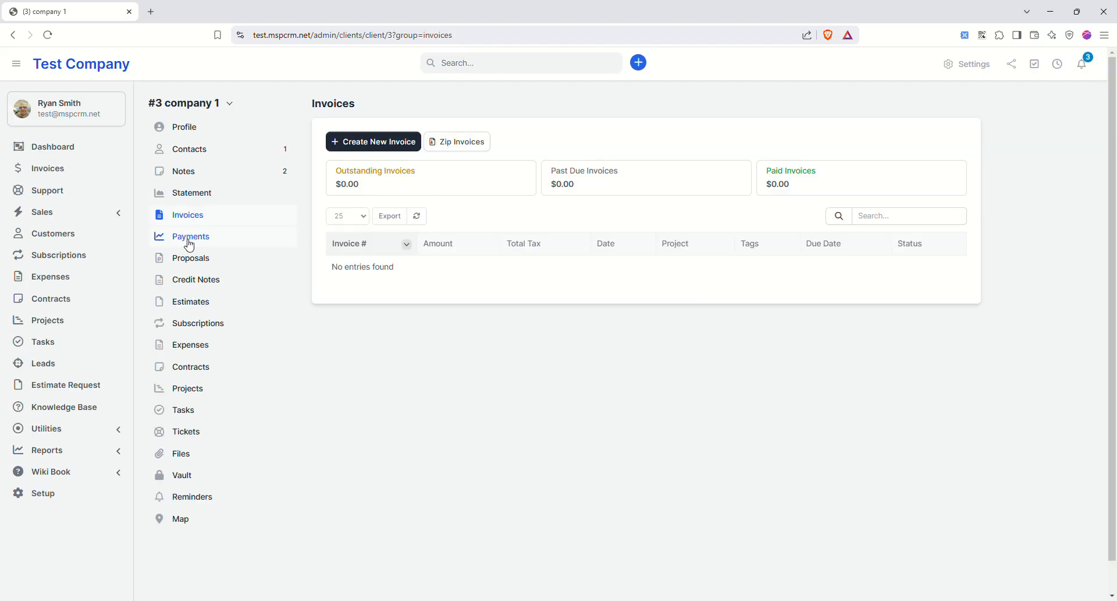
pyautogui.click(211, 257)
pyautogui.click(384, 147)
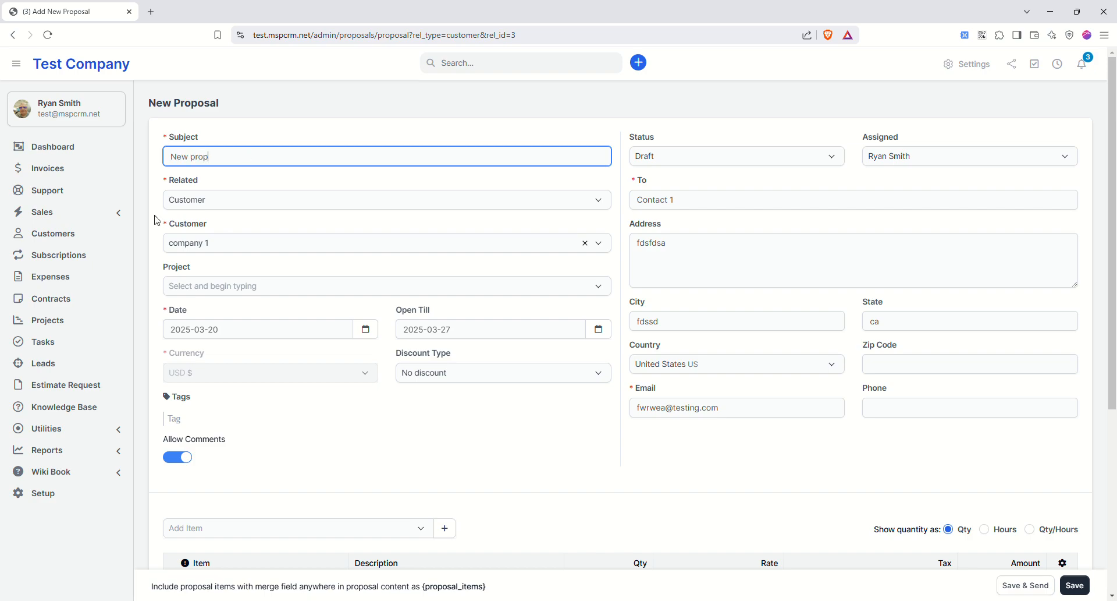
# - Add a Phone Support line at 125.00 to proposal 'New prop', with no project, and save it
pyautogui.click(257, 290)
pyautogui.click(258, 291)
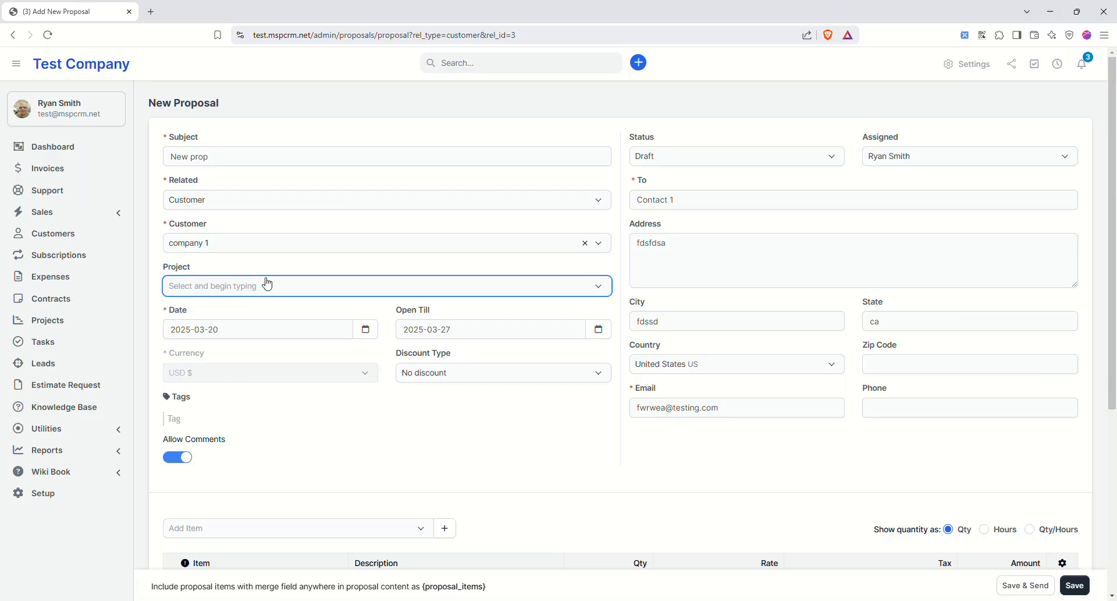
pyautogui.scroll(-3, 407, 430)
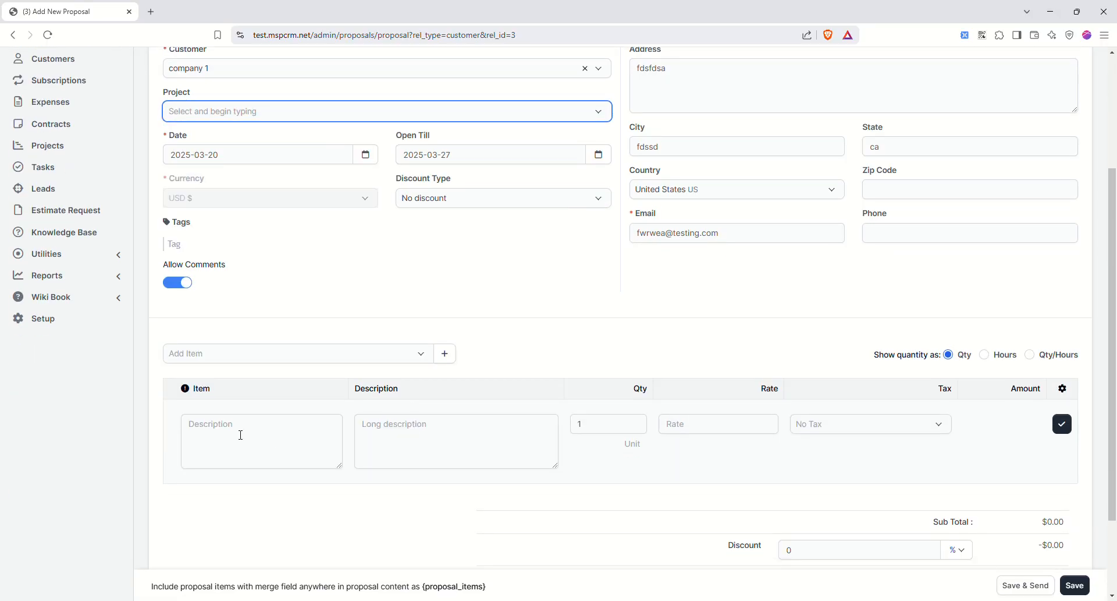
pyautogui.click(237, 355)
pyautogui.click(240, 444)
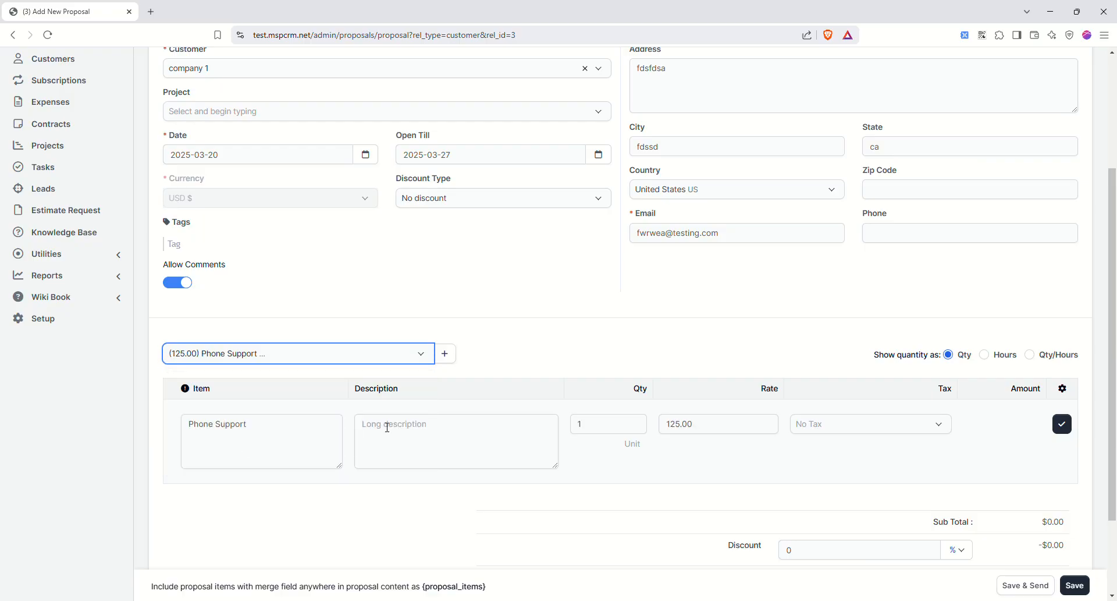
pyautogui.click(1061, 424)
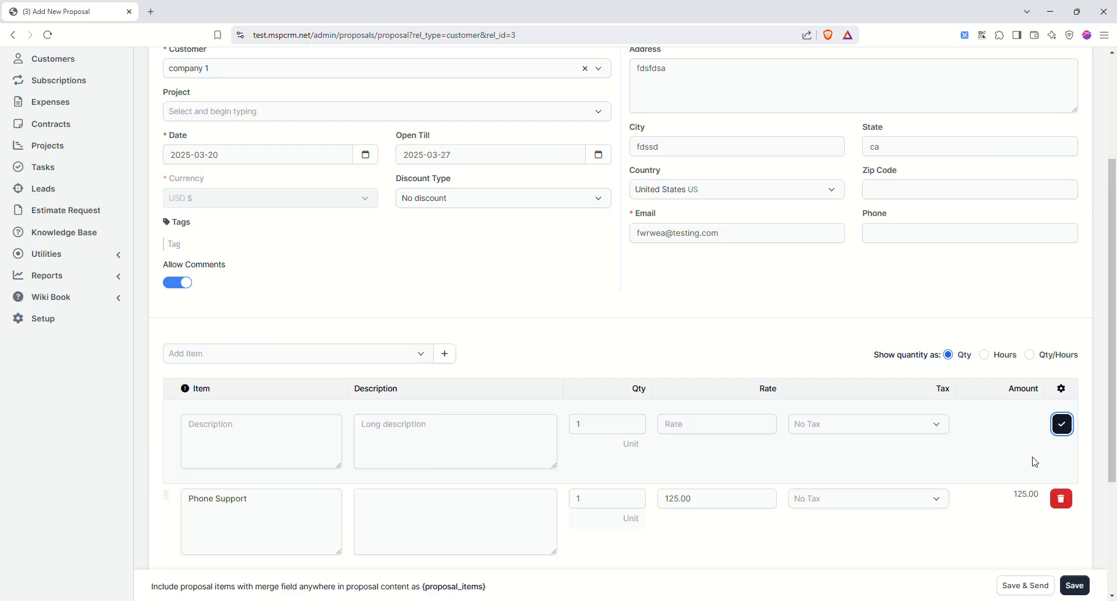
pyautogui.scroll(-3, 1011, 483)
pyautogui.click(1075, 585)
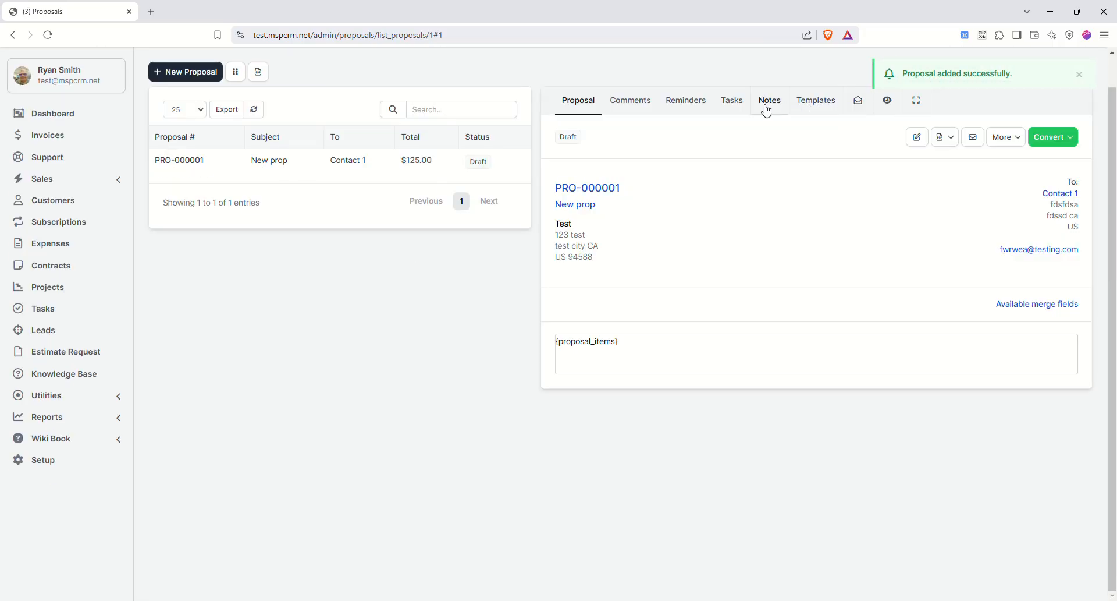
# - Preview the proposal as the customer, then navigate back to company 1's invoices page
pyautogui.click(1005, 142)
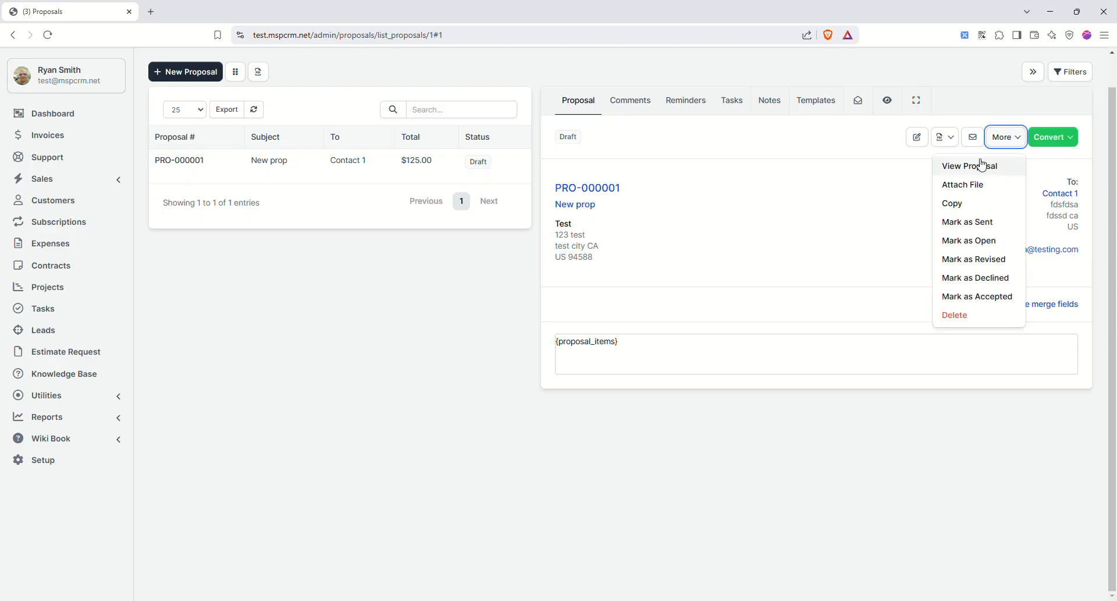
pyautogui.click(983, 165)
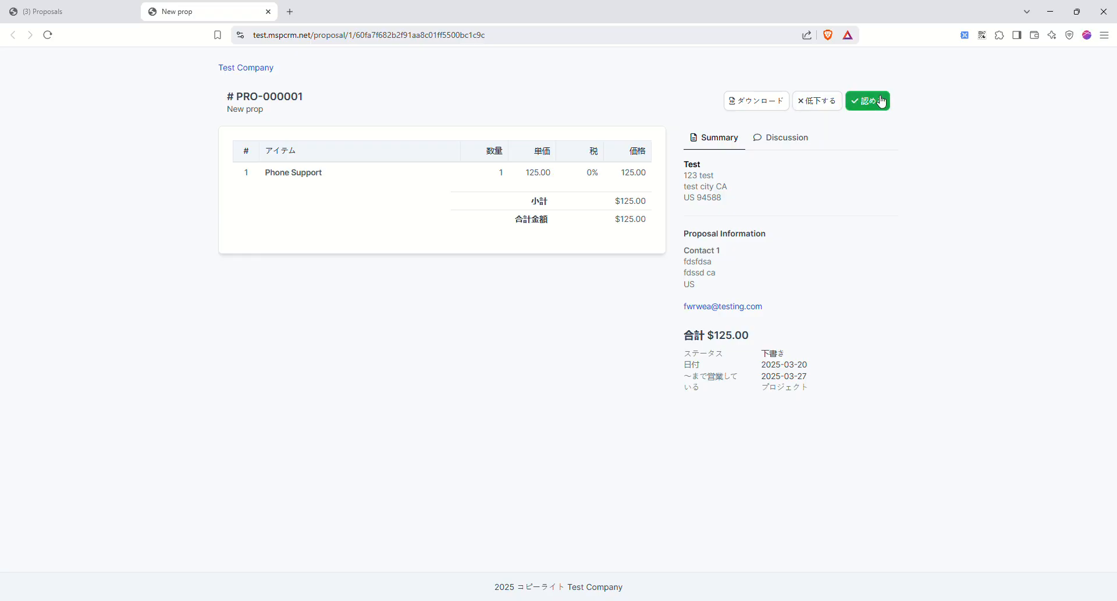
pyautogui.click(76, 13)
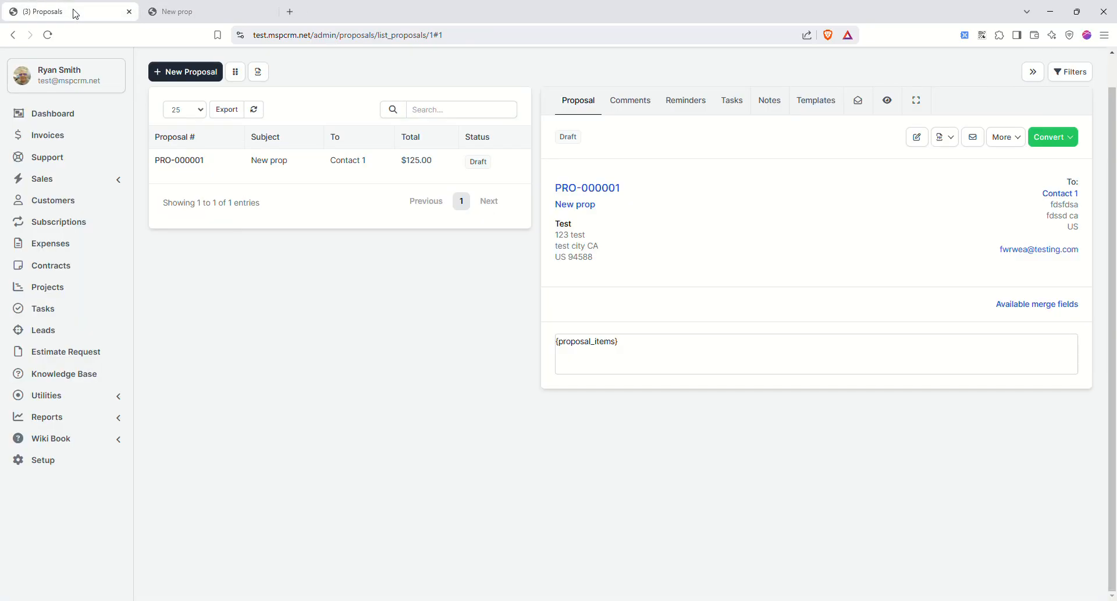
pyautogui.scroll(1, 169, 186)
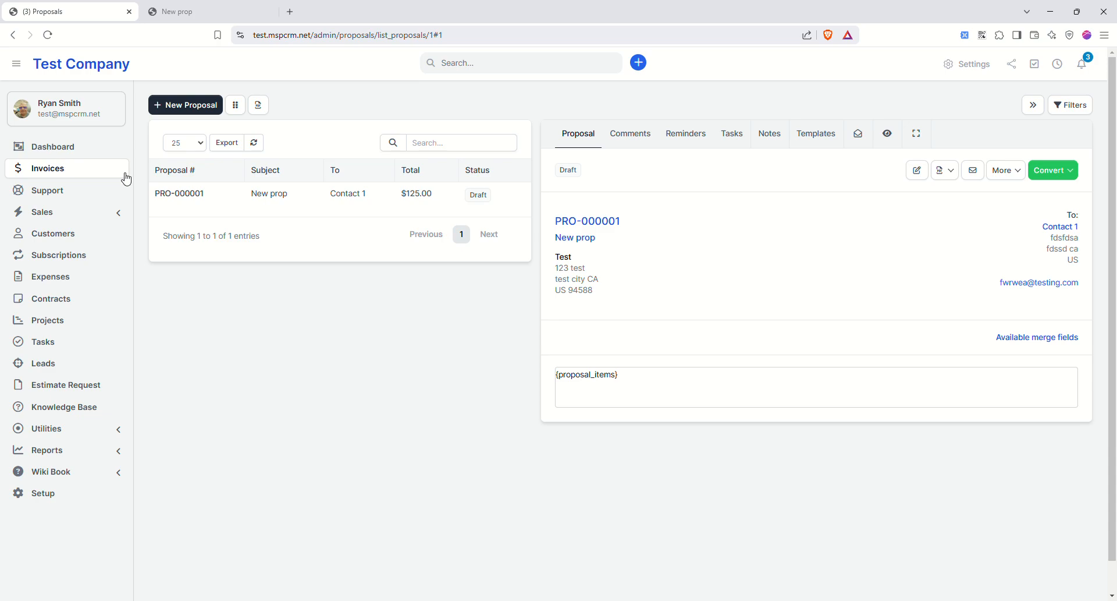
pyautogui.click(11, 34)
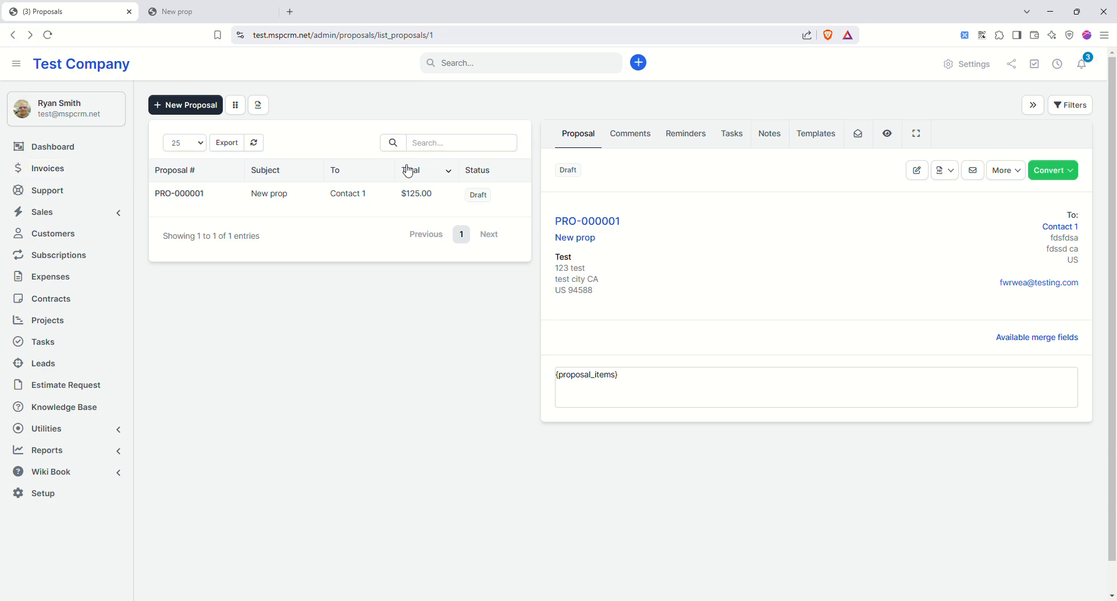
pyautogui.click(11, 34)
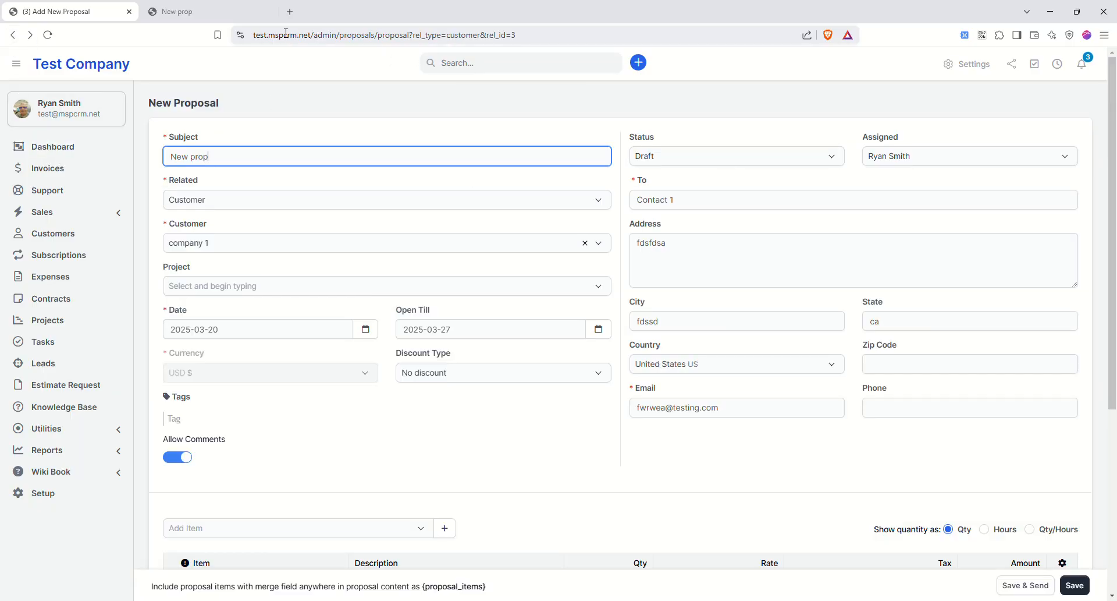
pyautogui.click(13, 35)
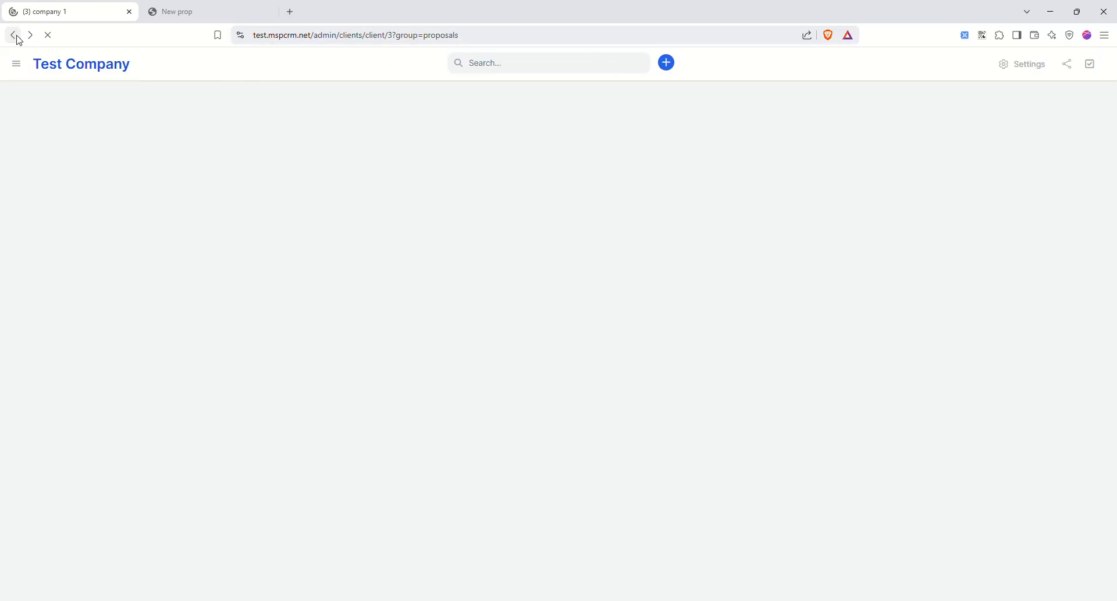
pyautogui.click(14, 35)
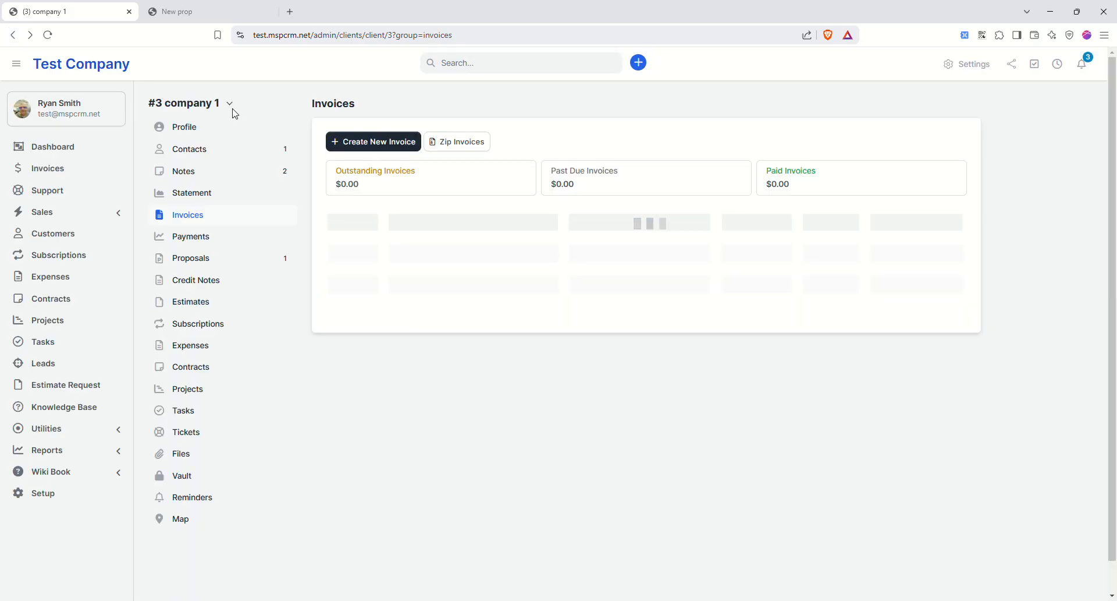
# - Change company 1's default language to English and save the profile
pyautogui.click(197, 123)
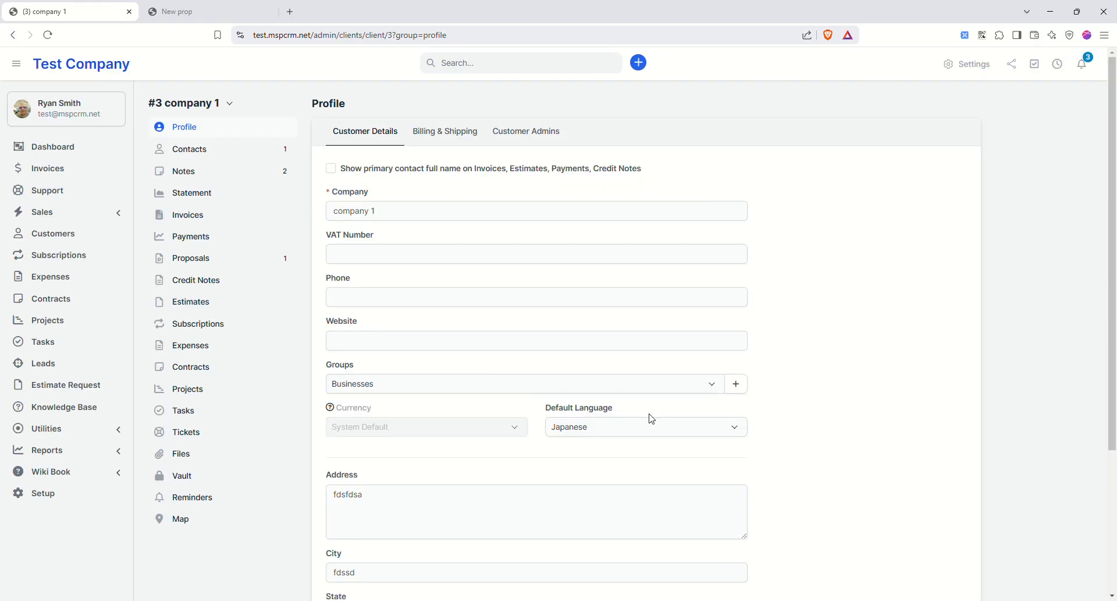
pyautogui.click(608, 432)
pyautogui.scroll(5, 603, 177)
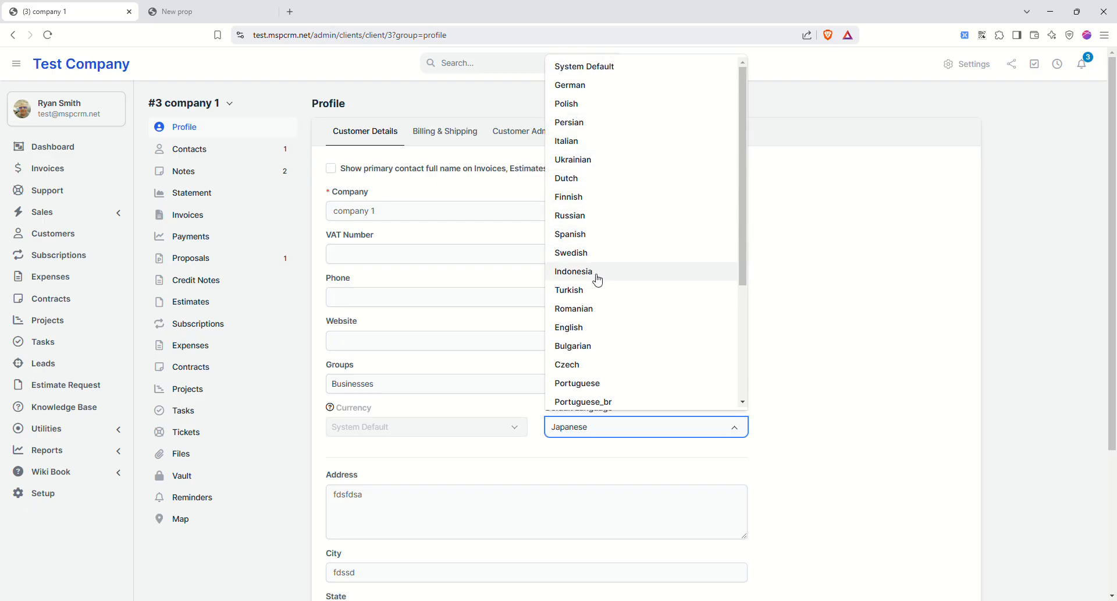
pyautogui.click(593, 328)
pyautogui.scroll(-5, 860, 375)
pyautogui.click(950, 554)
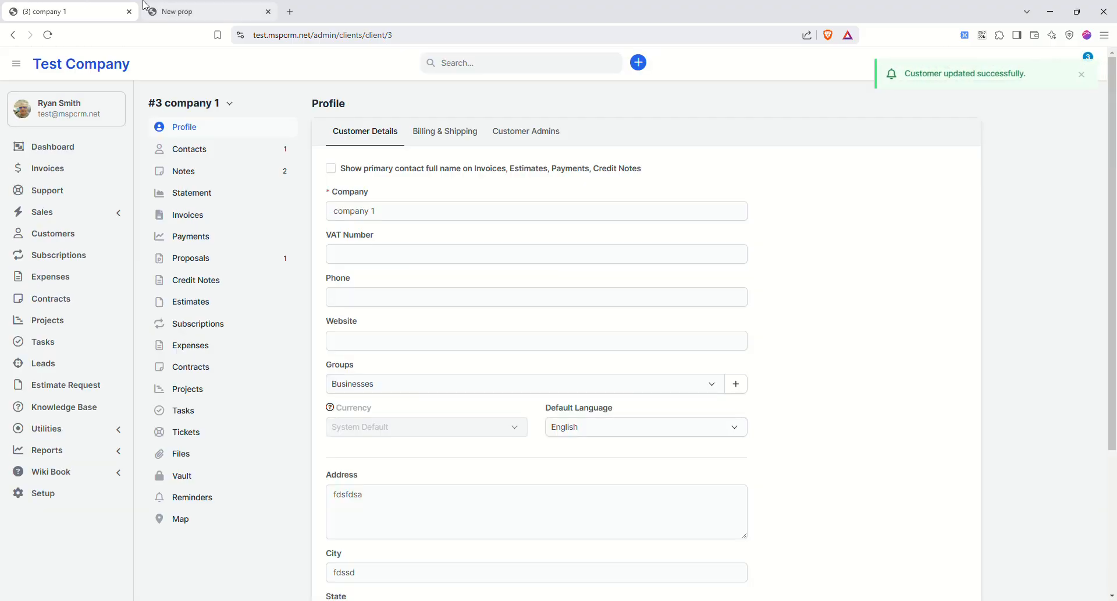
# - Reload and close the New prop preview tab, then open company 1's estimates
pyautogui.click(183, 8)
pyautogui.click(48, 36)
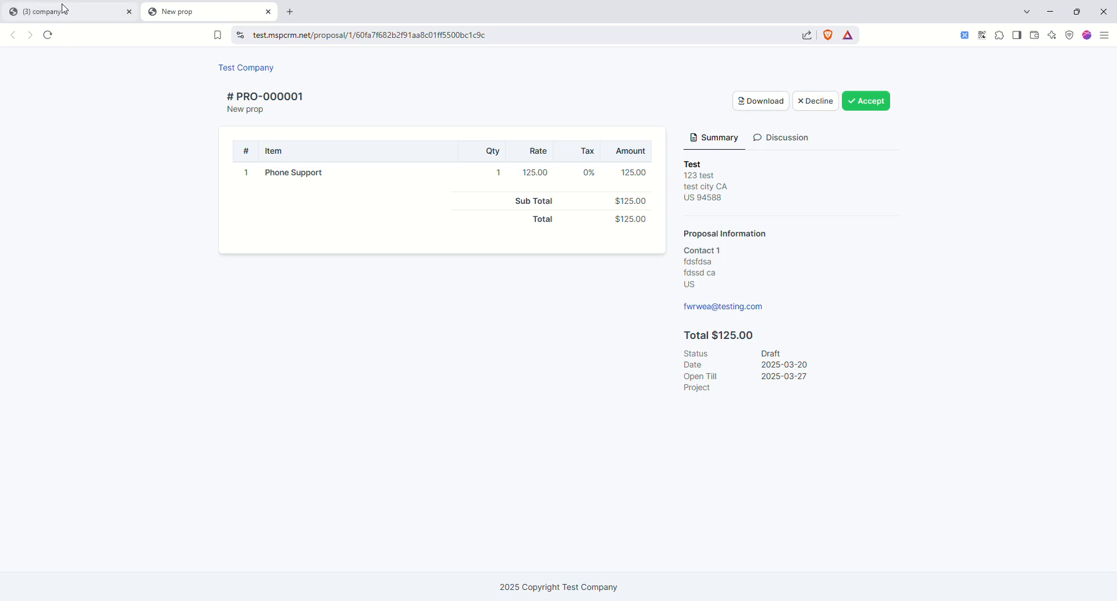
pyautogui.click(267, 12)
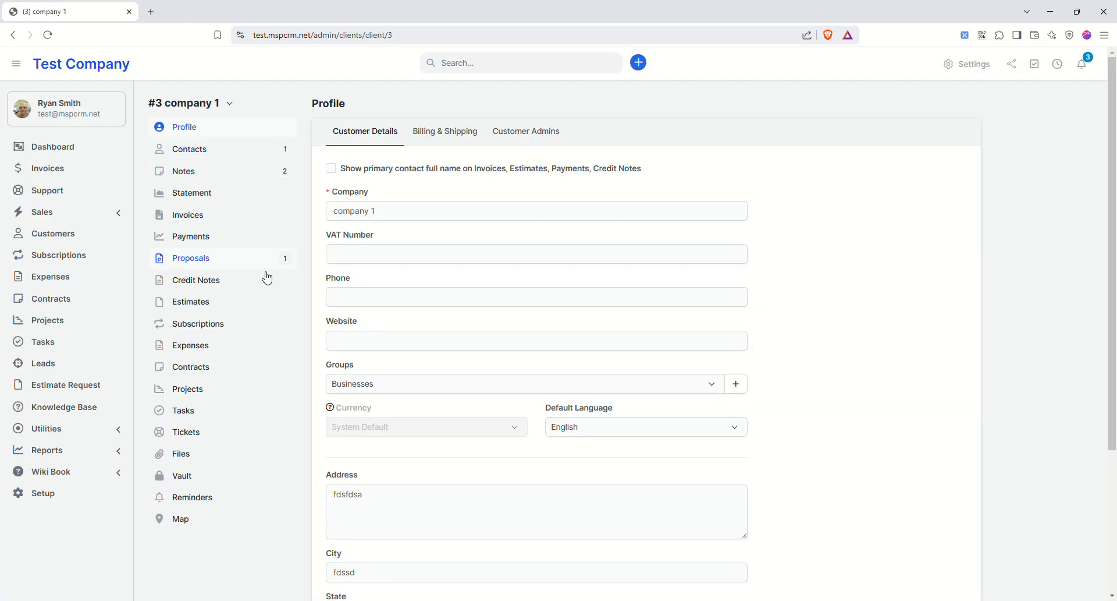
pyautogui.click(197, 312)
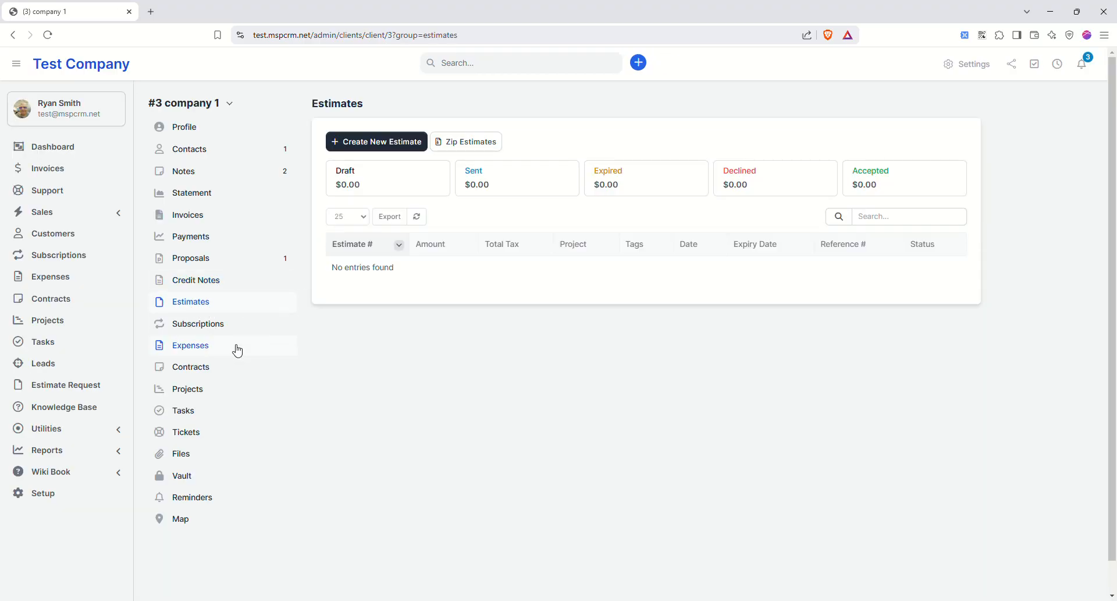
# - Check company 1's subscriptions and empty billing plans, then view its expenses and contracts
pyautogui.click(199, 324)
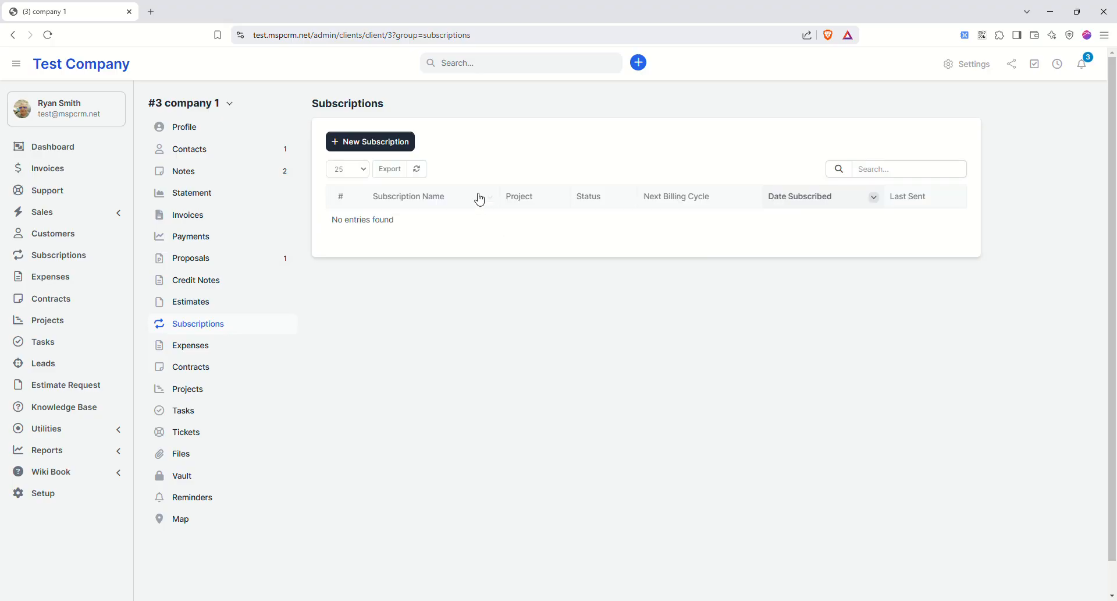
pyautogui.click(375, 145)
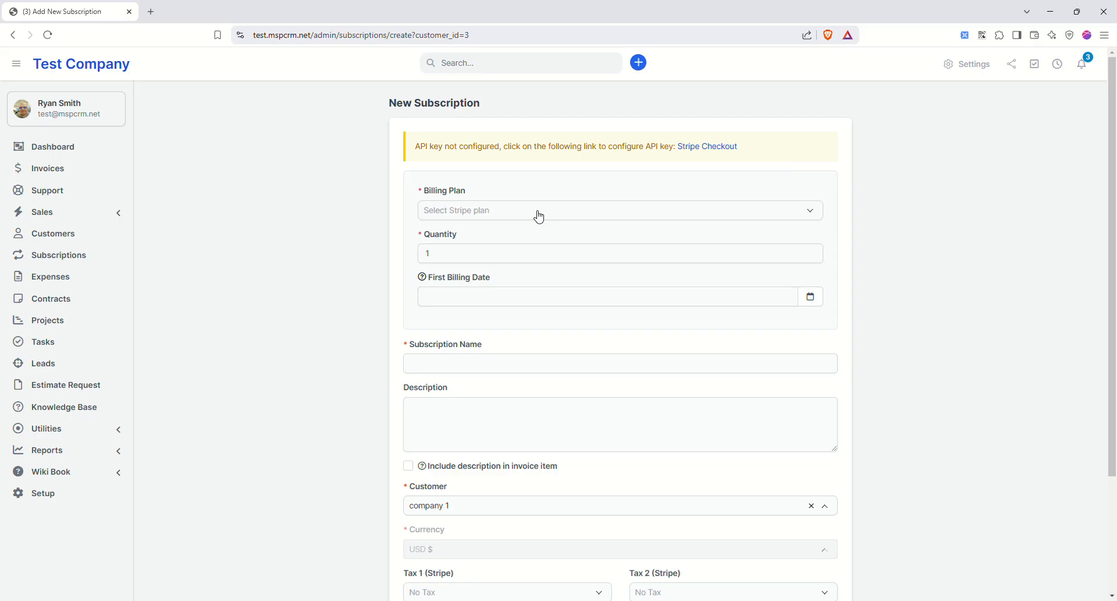
pyautogui.click(539, 215)
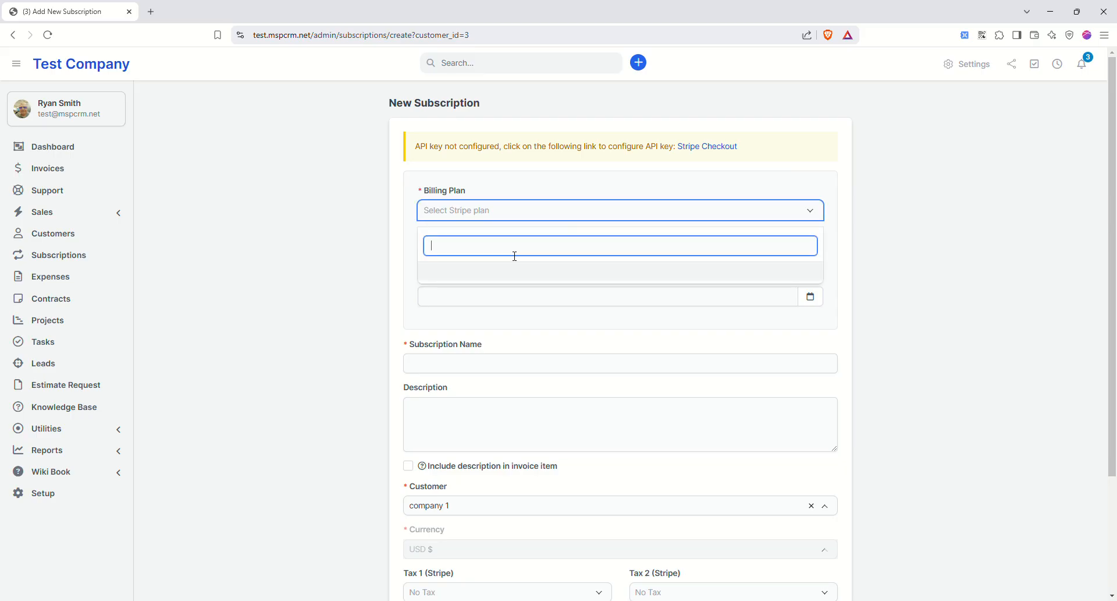
pyautogui.click(787, 214)
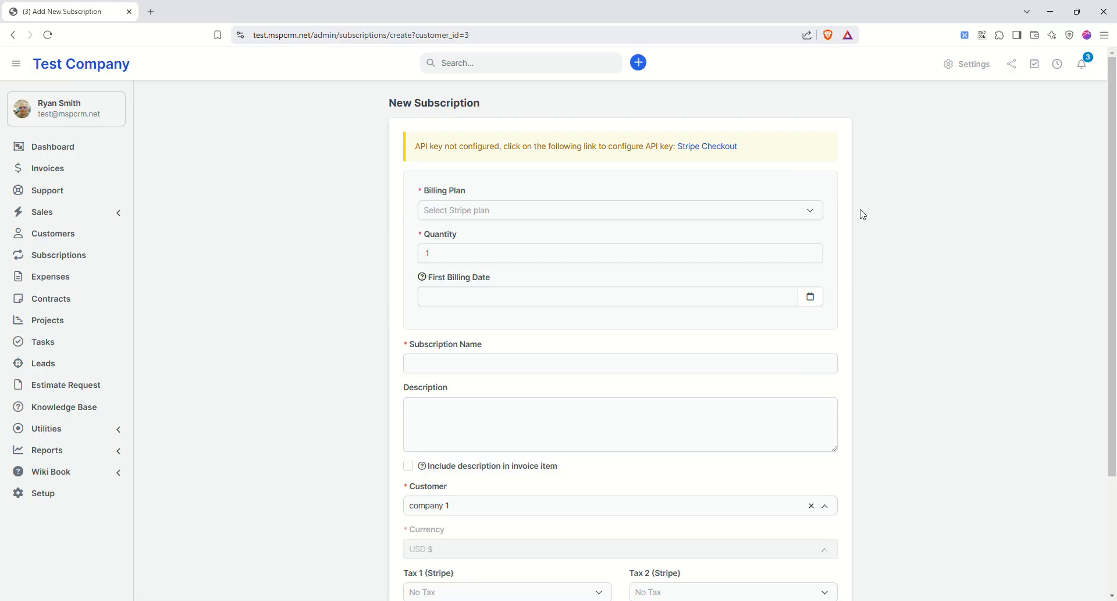
pyautogui.scroll(-2, 365, 384)
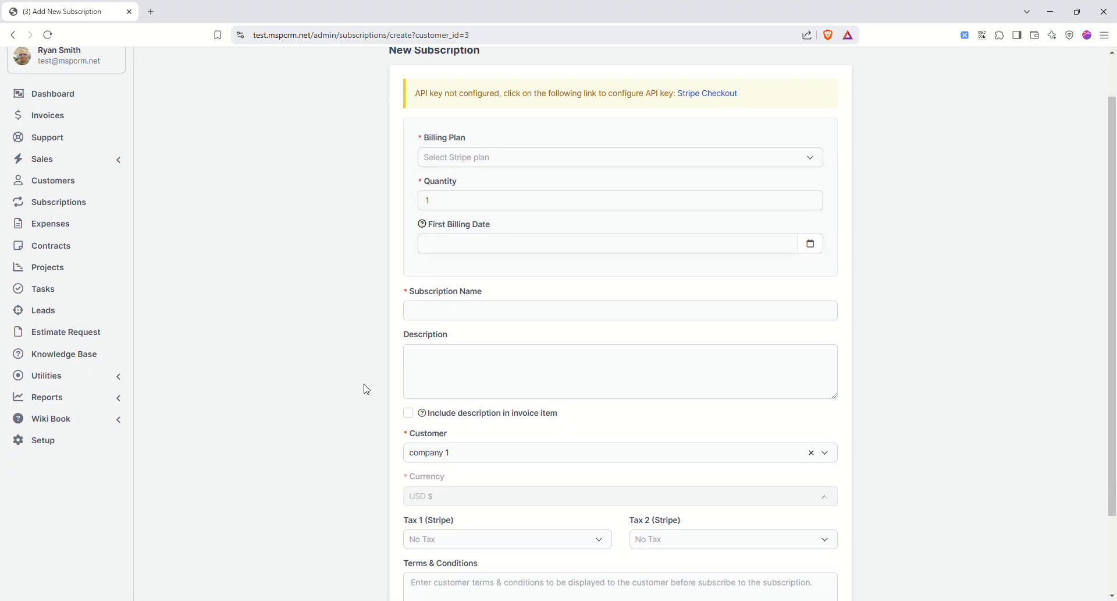
pyautogui.scroll(2, 365, 384)
pyautogui.click(11, 36)
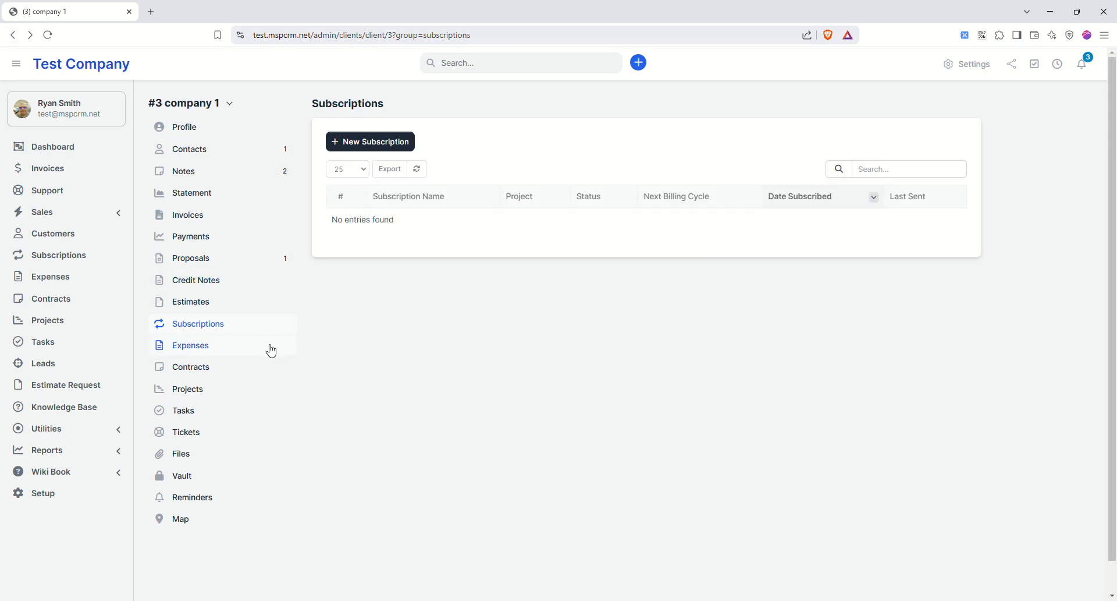
pyautogui.click(195, 347)
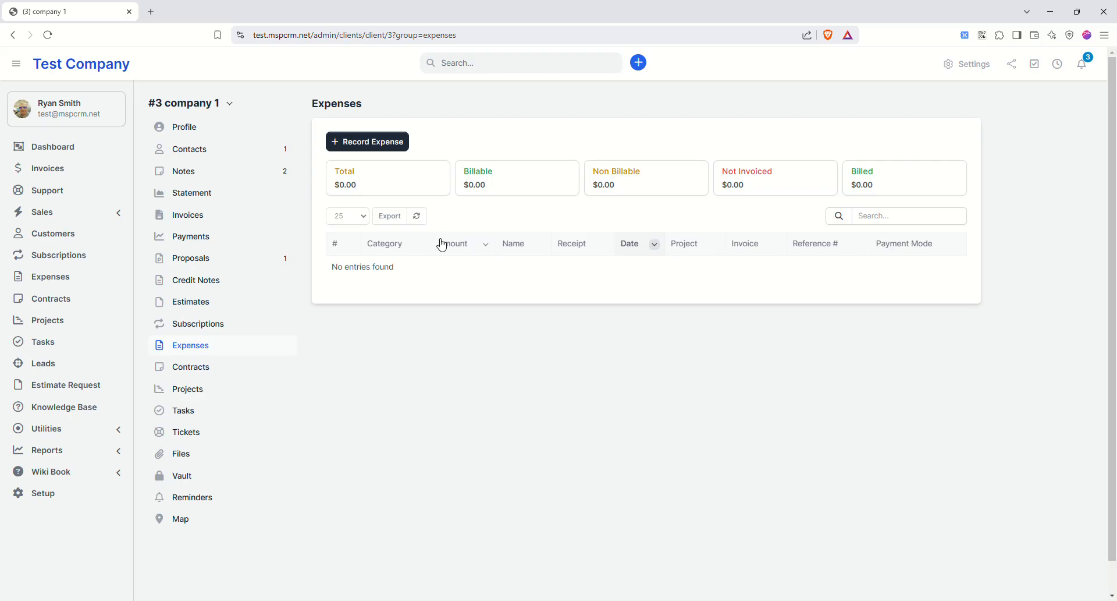
pyautogui.click(191, 368)
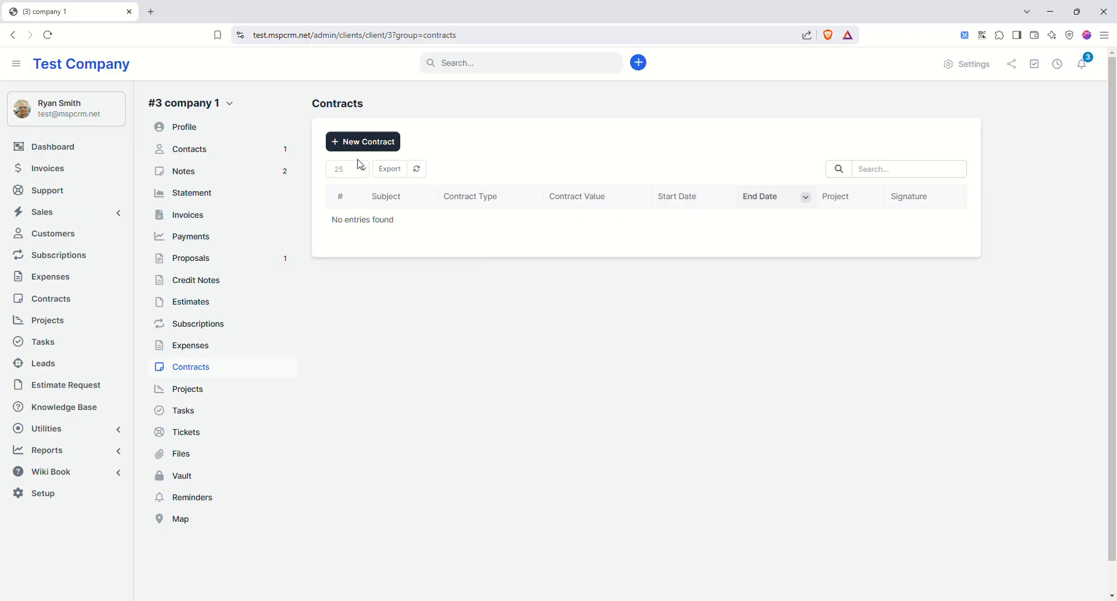
# - Create the 'IT Support' contract for company 1 worth 2500, type MSP Monthly Contract, with a description
pyautogui.click(369, 143)
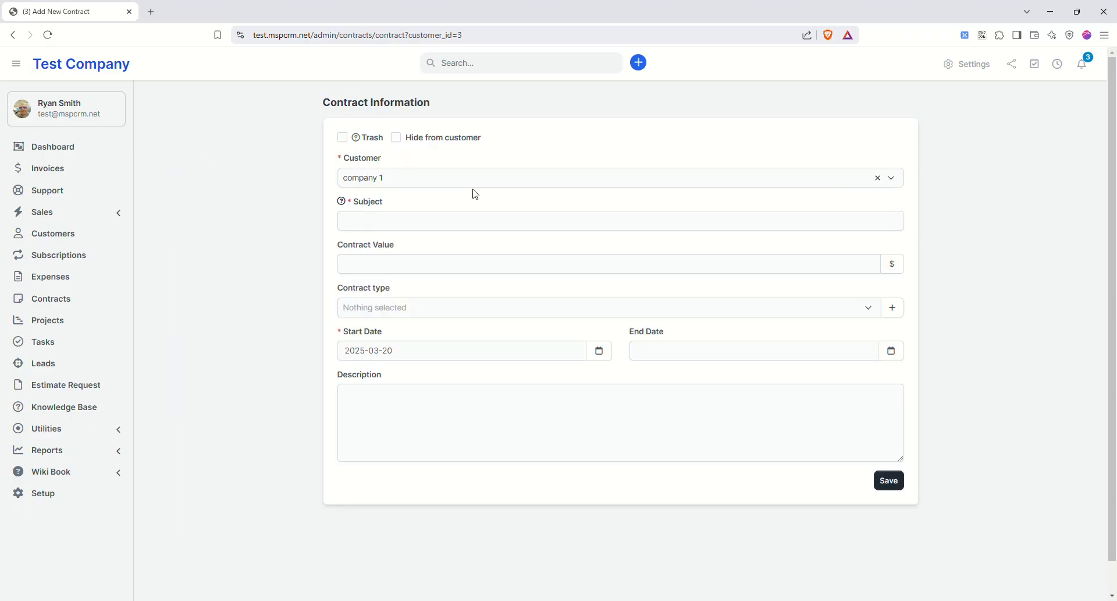
pyautogui.click(387, 223)
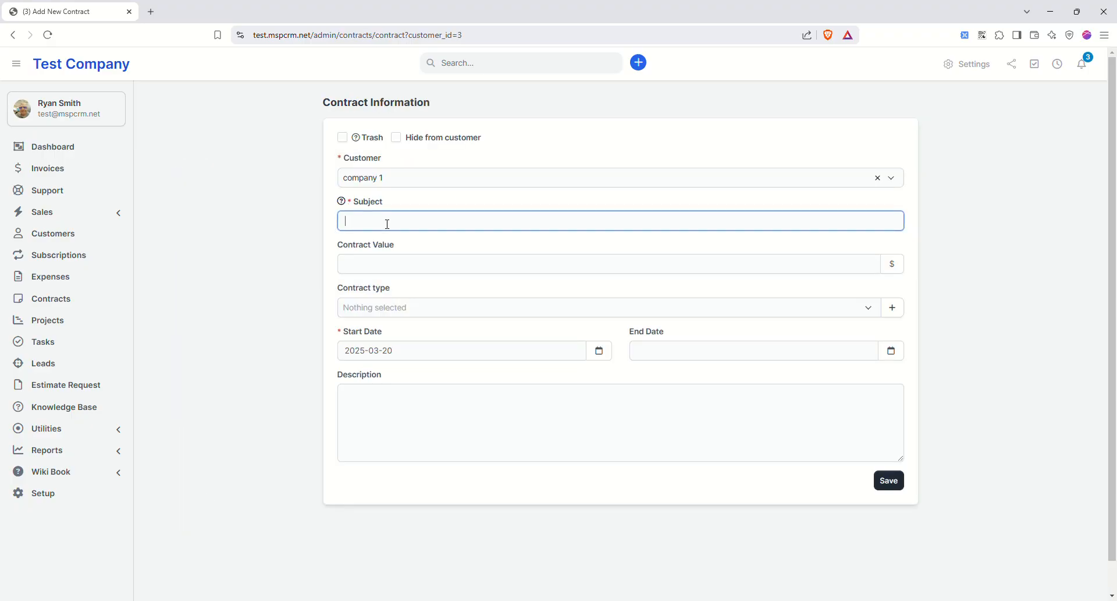
pyautogui.click(418, 252)
pyautogui.hotkey('ctrl', 'a')
pyautogui.write('IT Support')
pyautogui.click(401, 262)
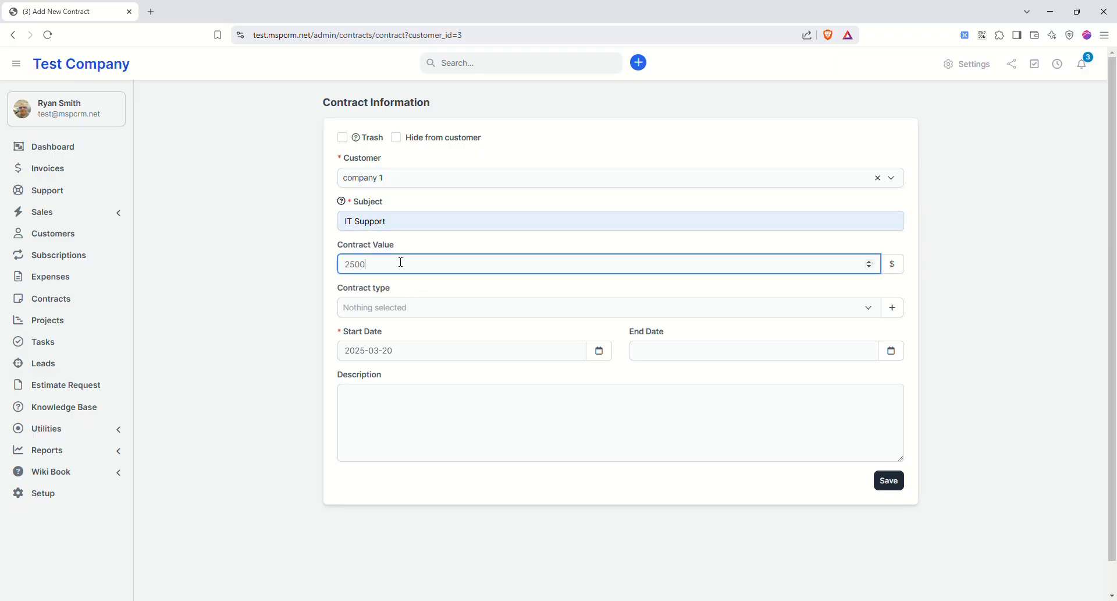
pyautogui.click(453, 308)
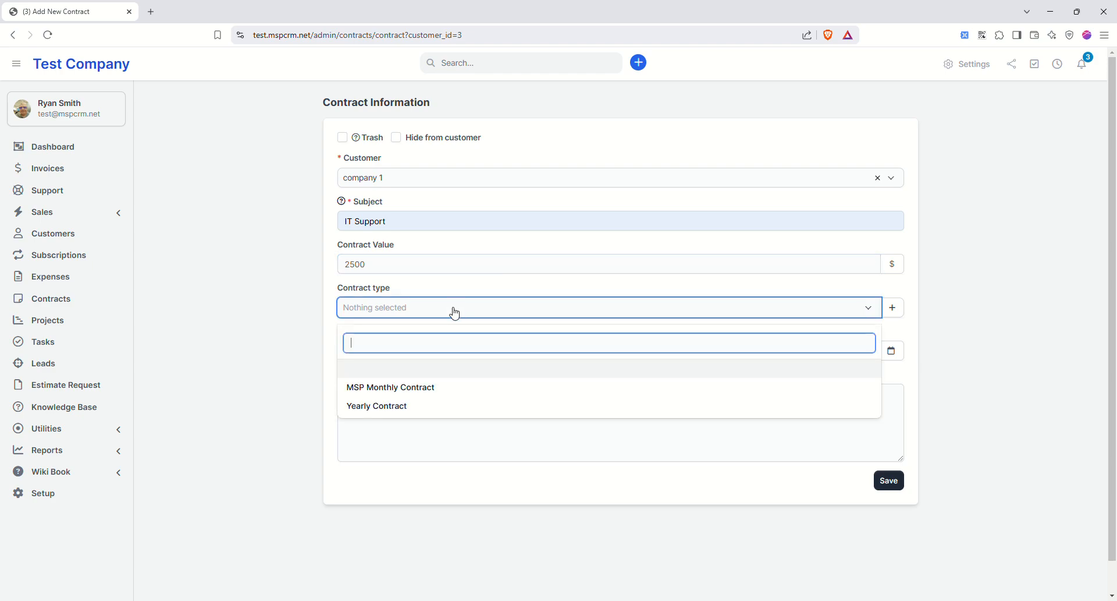
pyautogui.click(404, 388)
pyautogui.click(453, 412)
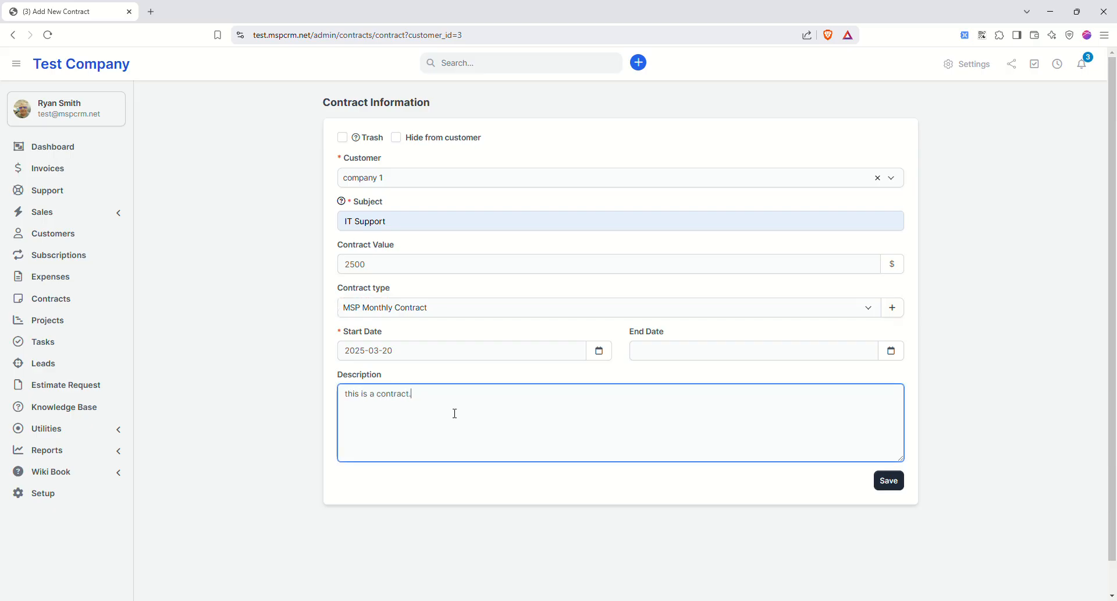
pyautogui.click(889, 482)
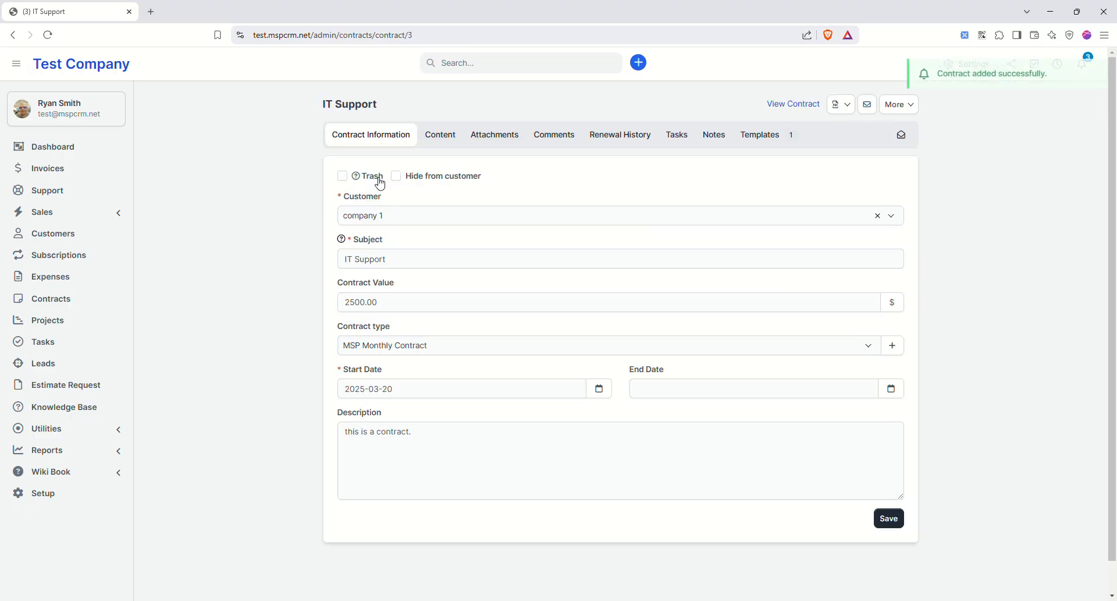
# - Open the contract content editor and browse the merge fields and the 'This is a template' template
pyautogui.click(442, 143)
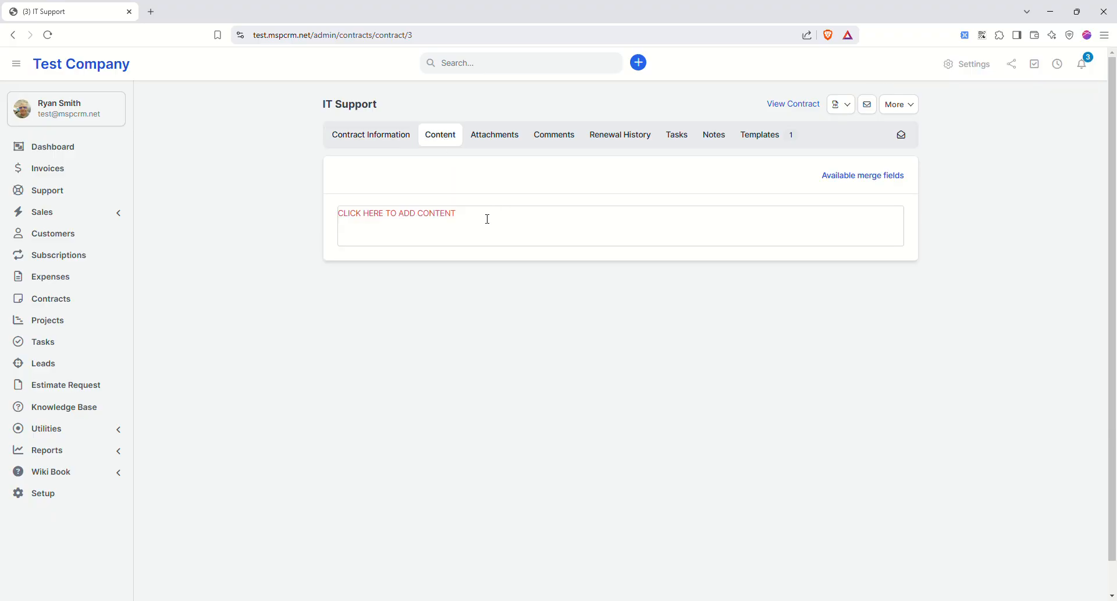
pyautogui.click(851, 177)
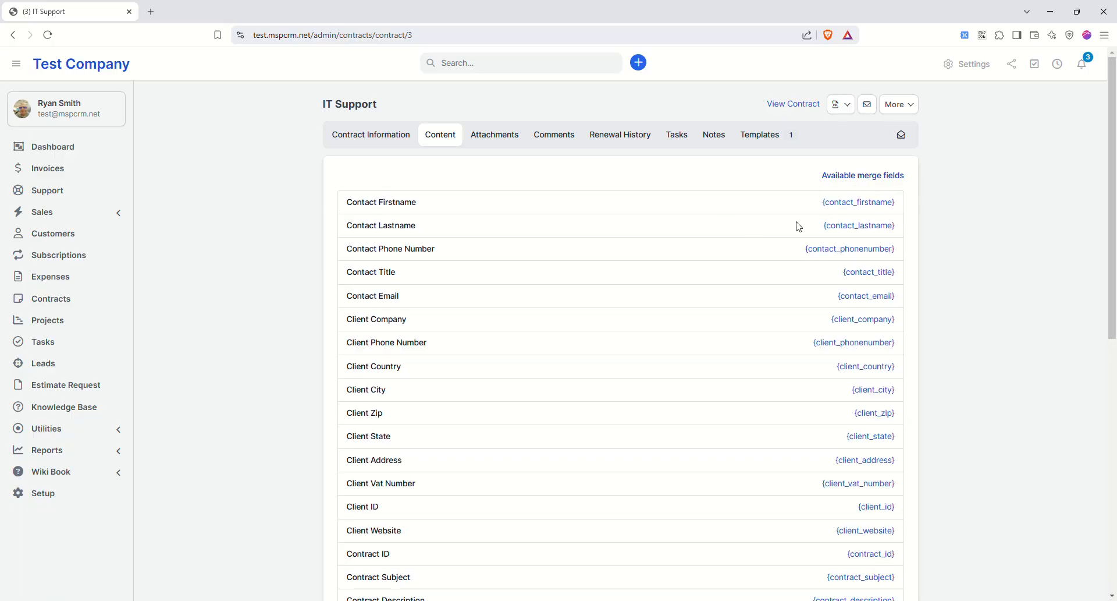
pyautogui.moveTo(812, 207); pyautogui.dragTo(906, 201)
pyautogui.click(907, 201)
pyautogui.click(756, 137)
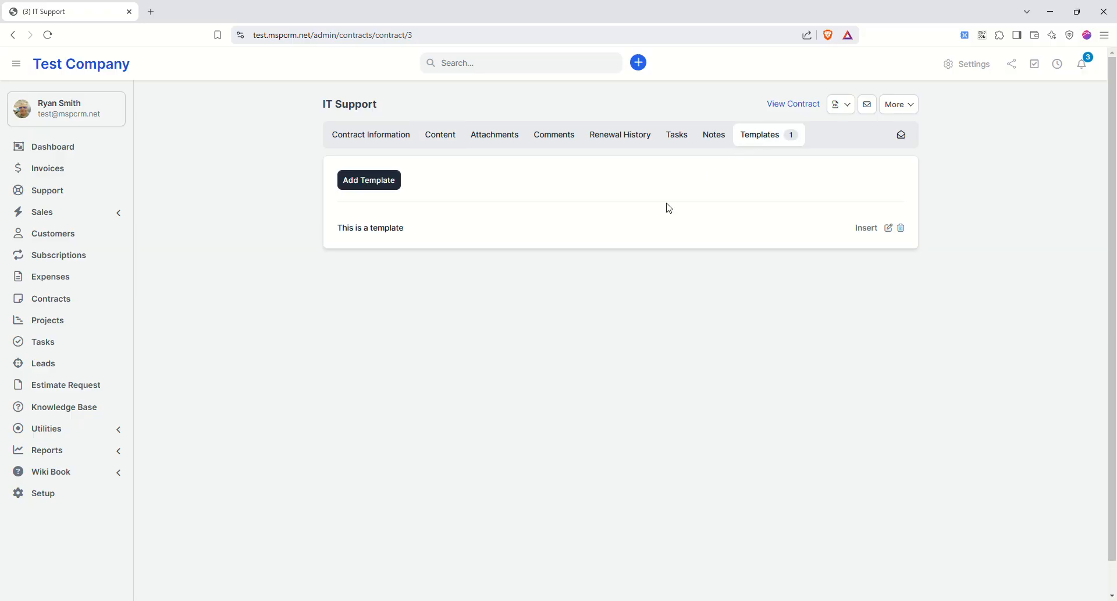
pyautogui.click(888, 229)
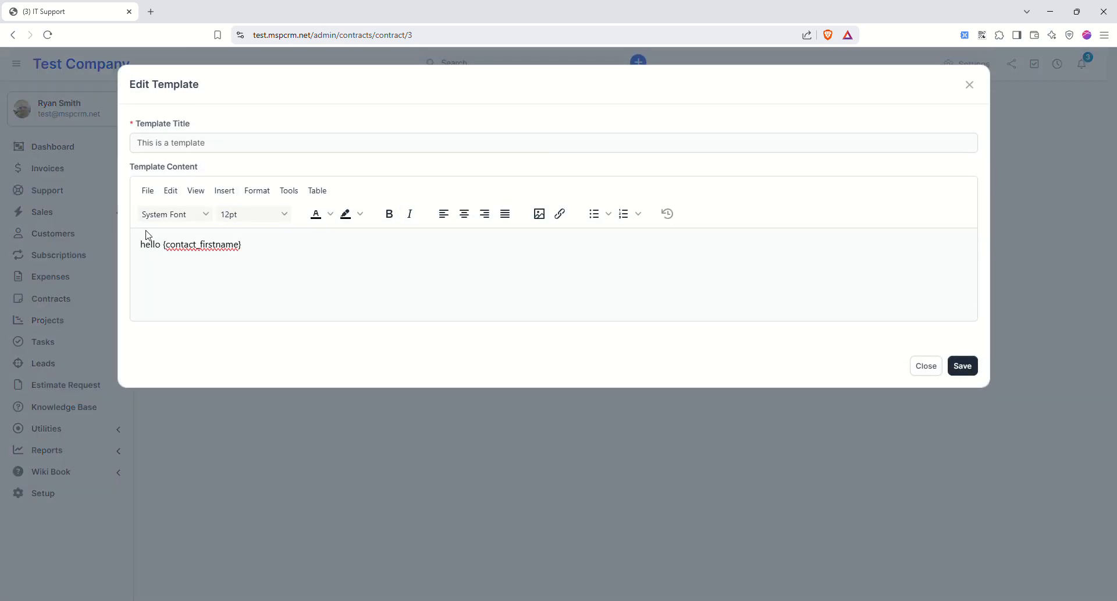
pyautogui.click(926, 366)
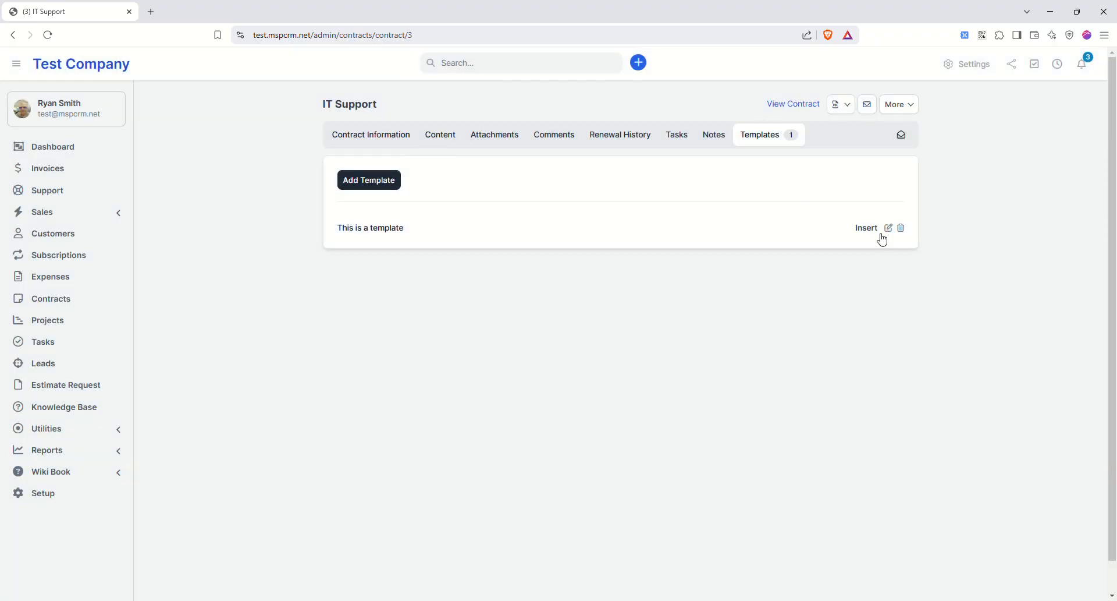
# - Clear the placeholder text and insert 'This is a template' so the content reads 'hello {contact_firstname}'
pyautogui.click(867, 229)
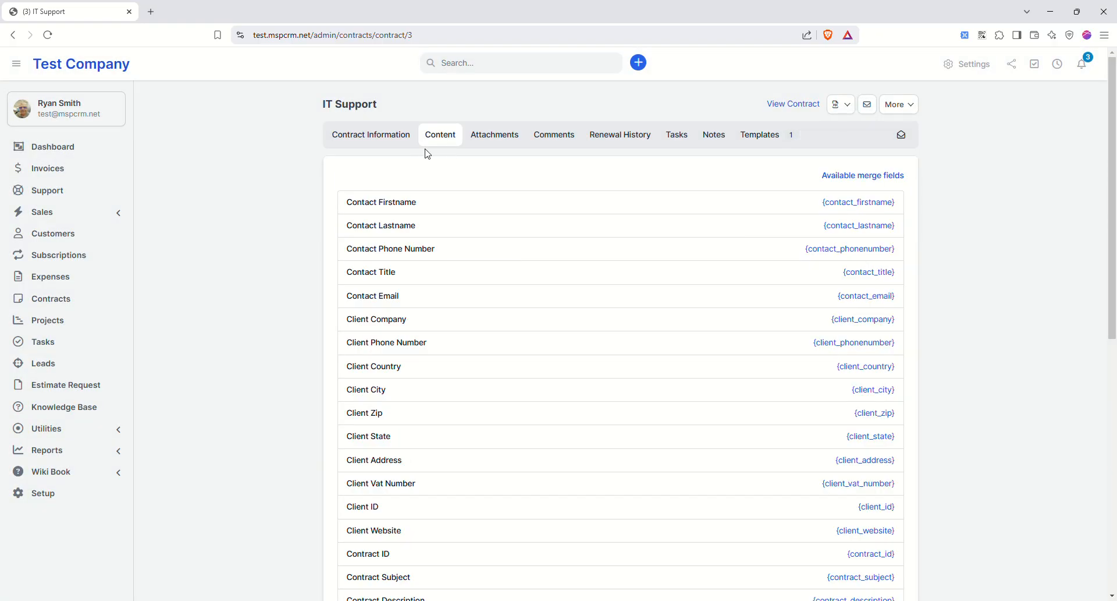
pyautogui.click(848, 178)
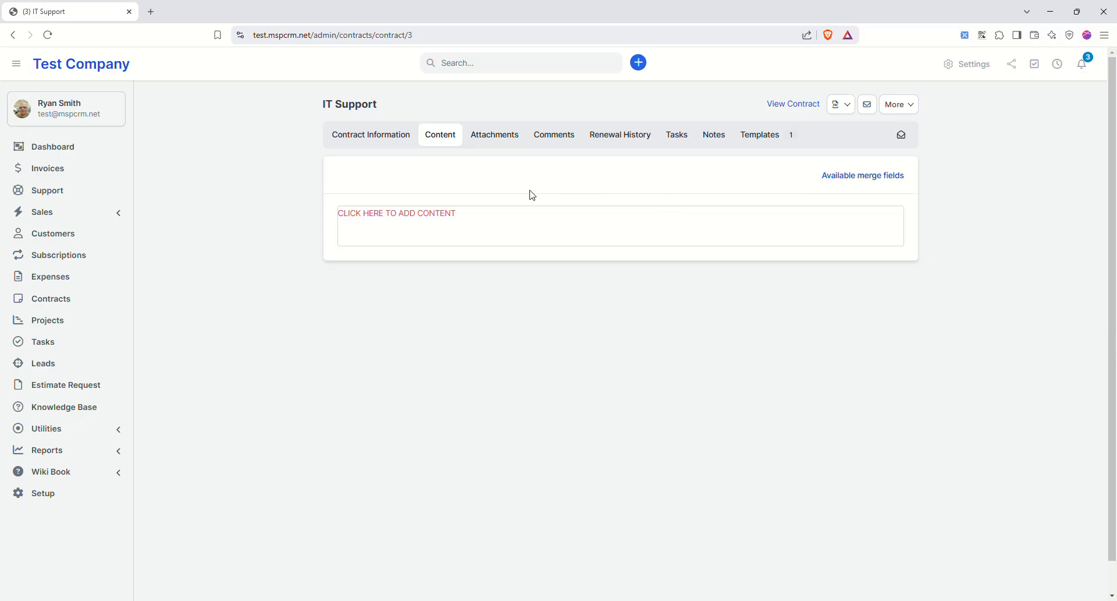
pyautogui.moveTo(473, 214); pyautogui.dragTo(120, 226)
pyautogui.press('BackSpace')
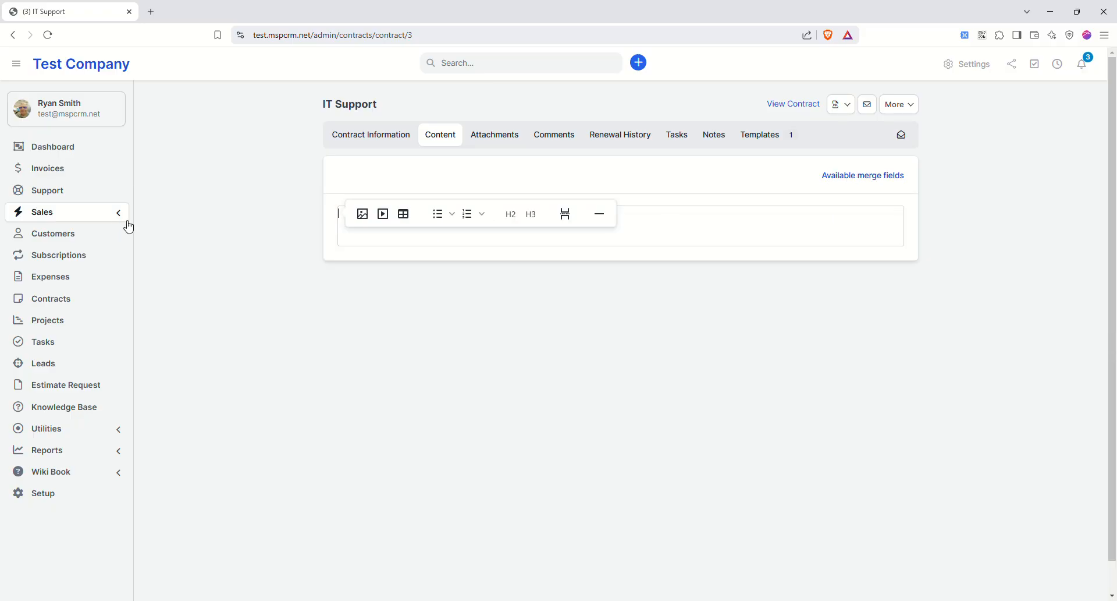
pyautogui.click(760, 139)
pyautogui.click(858, 226)
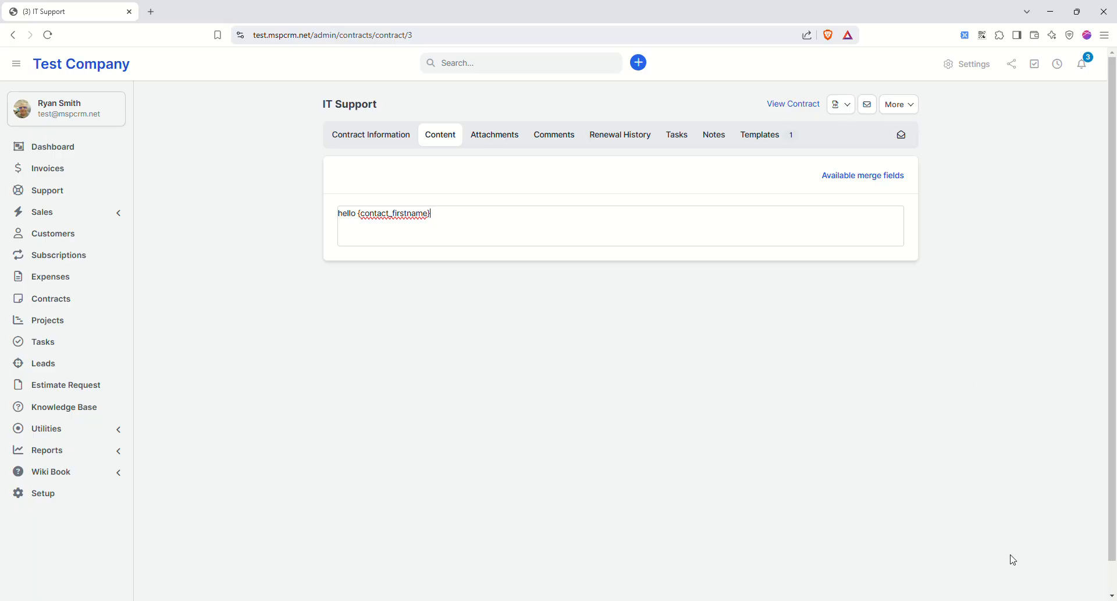
pyautogui.scroll(-1, 568, 105)
pyautogui.scroll(-1, 567, 105)
pyautogui.click(404, 109)
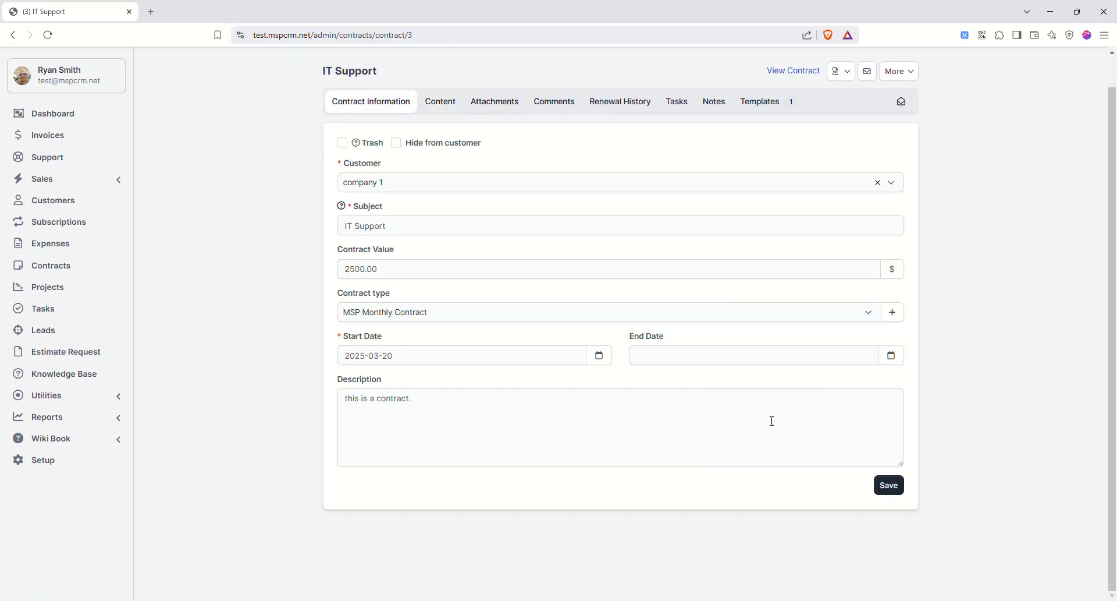
# - Save the contract and bring up the signing form on its customer-facing view
pyautogui.click(891, 486)
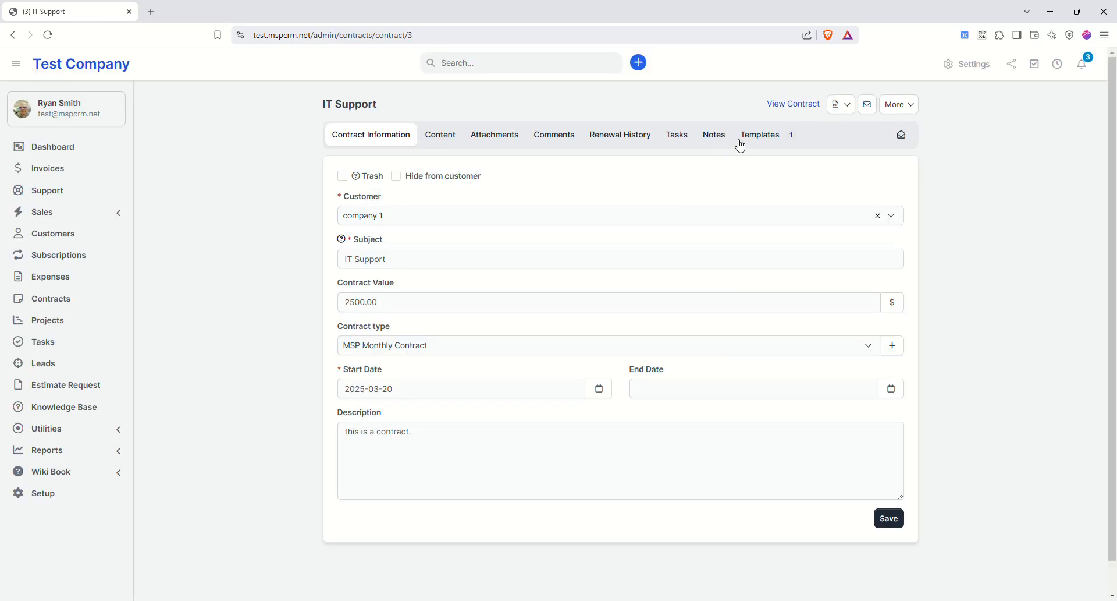
pyautogui.click(811, 105)
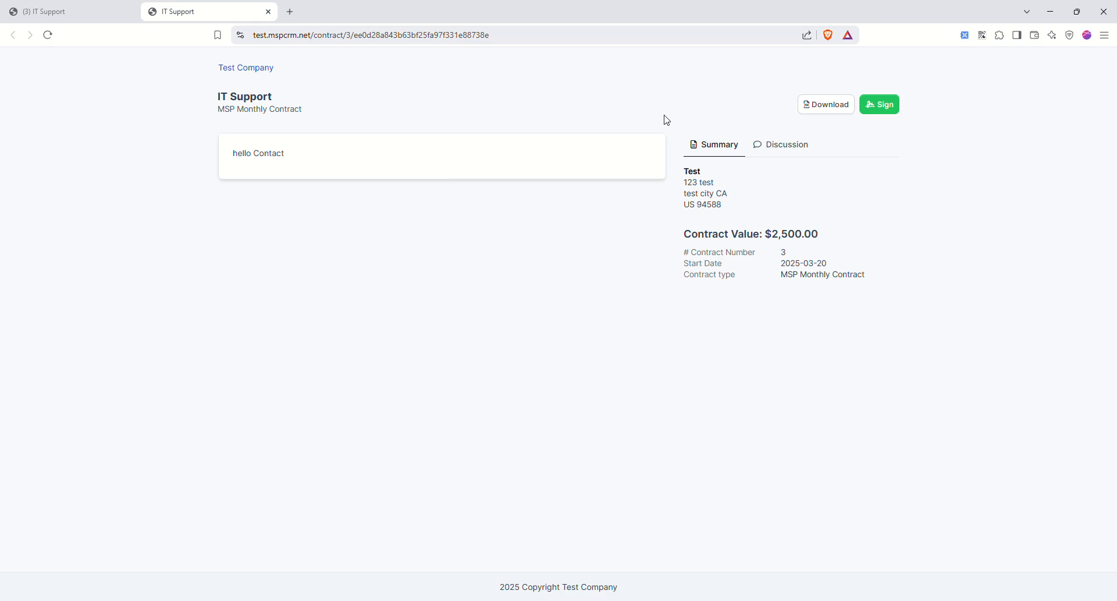
pyautogui.click(875, 106)
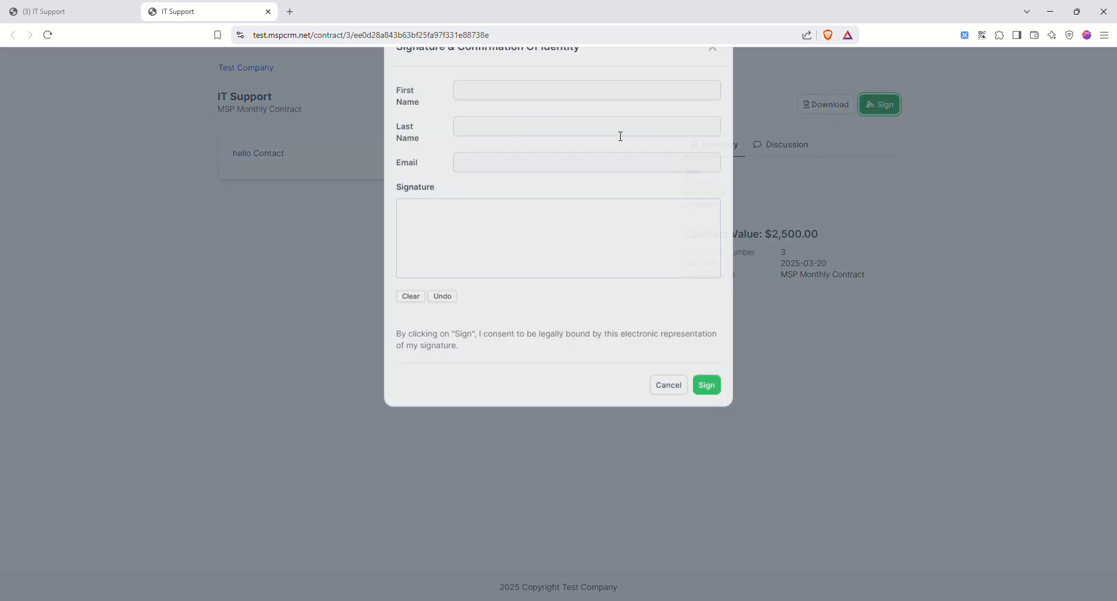
# - Draw a test signature, cancel without submitting, and close the customer-facing view
pyautogui.click(505, 134)
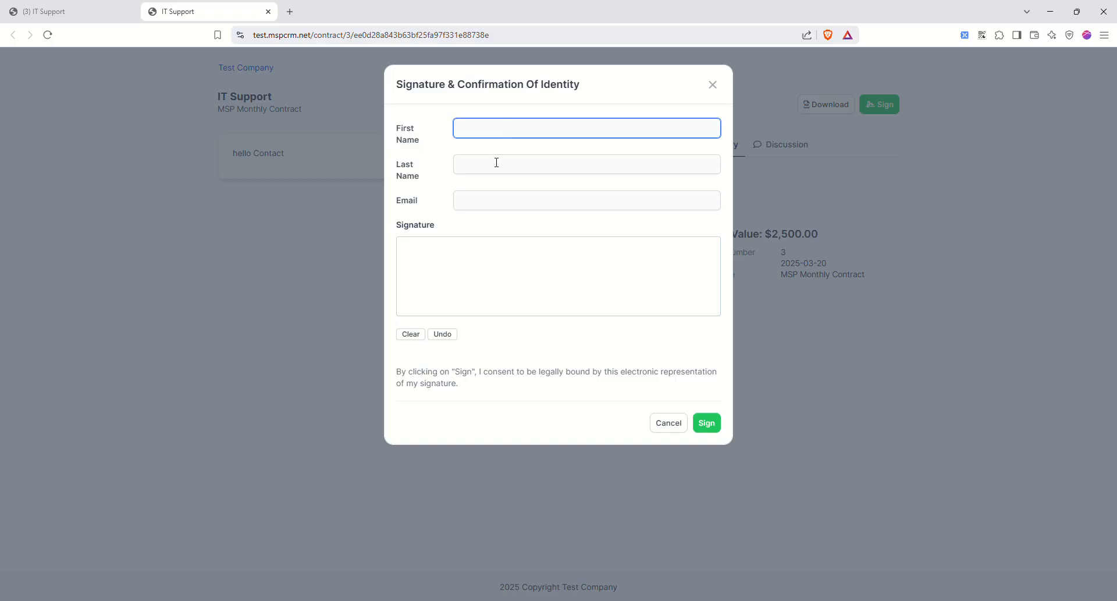
pyautogui.moveTo(414, 278)
pyautogui.mouseDown()
pyautogui.moveTo(442, 260)
pyautogui.moveTo(522, 284)
pyautogui.moveTo(585, 276)
pyautogui.mouseUp()
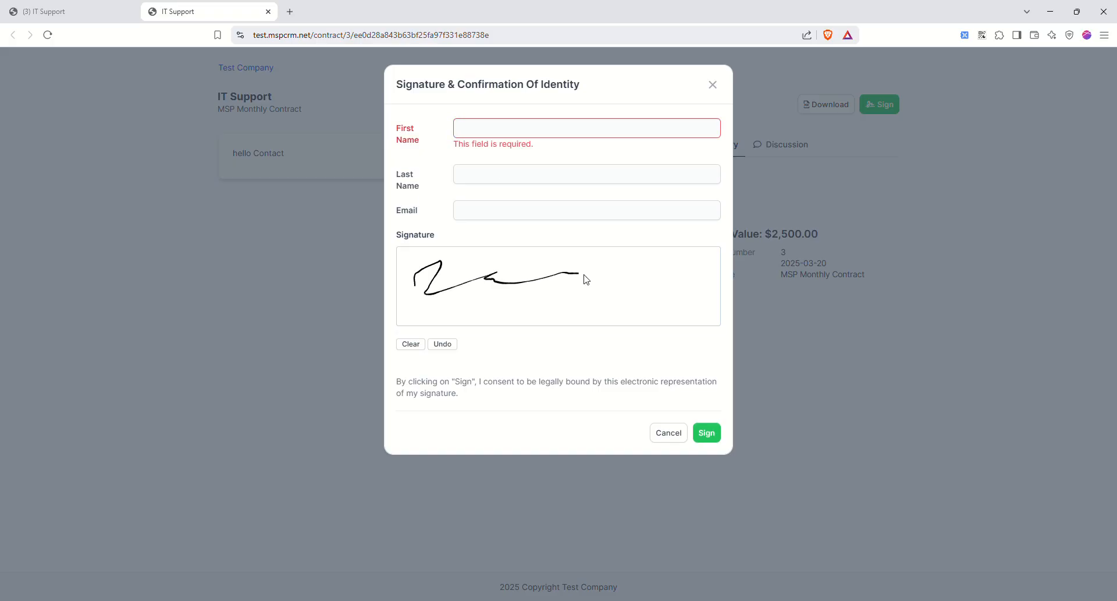
pyautogui.click(670, 435)
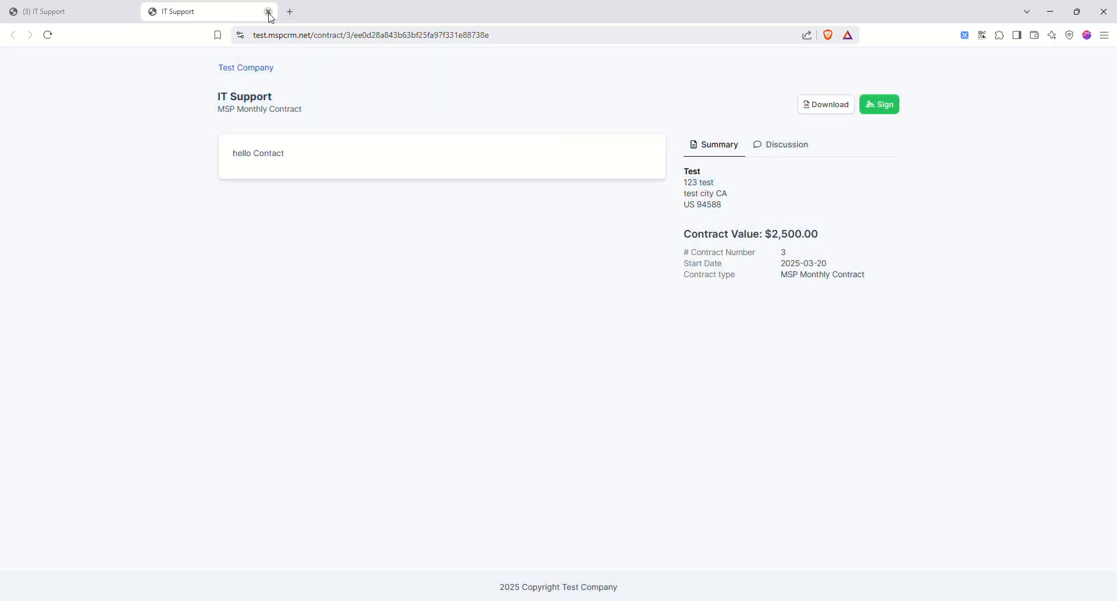
pyautogui.click(268, 12)
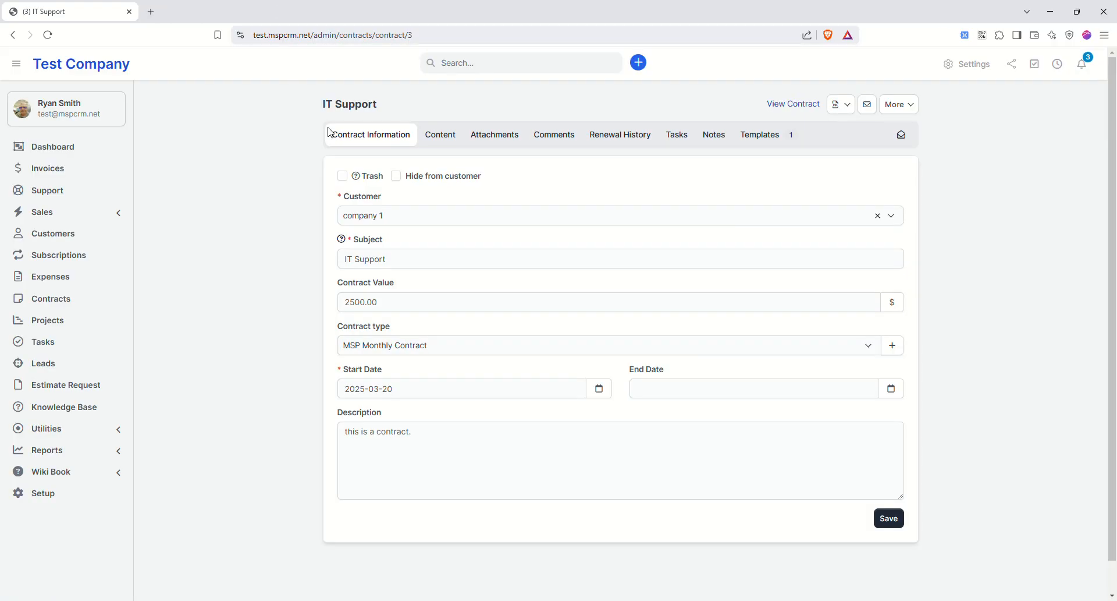
# - Check the contract's PDF options, email form and More actions, closing each without using it
pyautogui.click(838, 104)
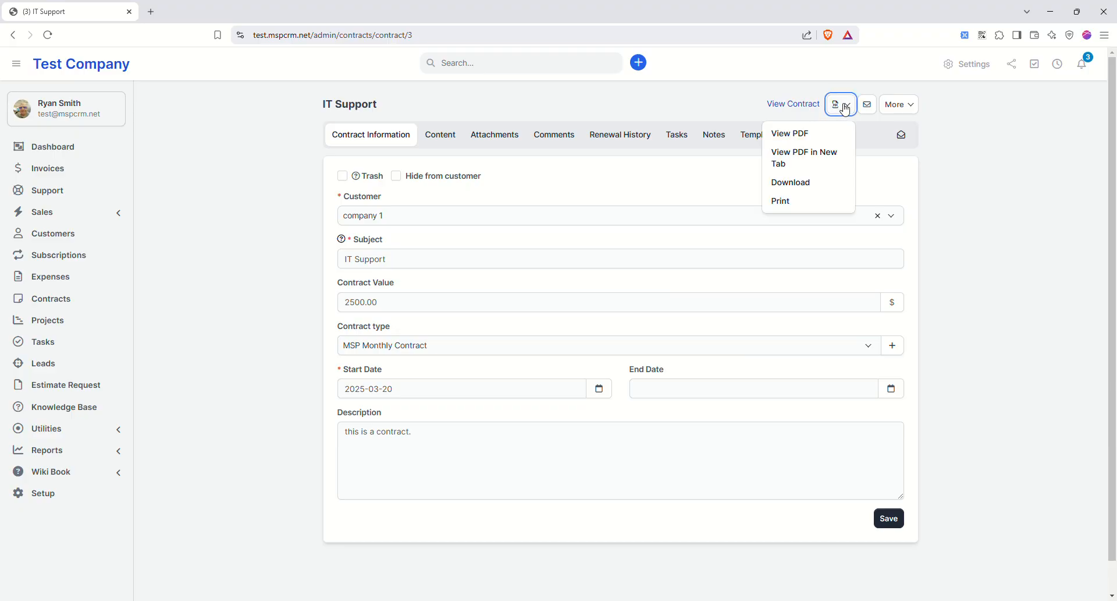
pyautogui.click(921, 112)
pyautogui.click(870, 106)
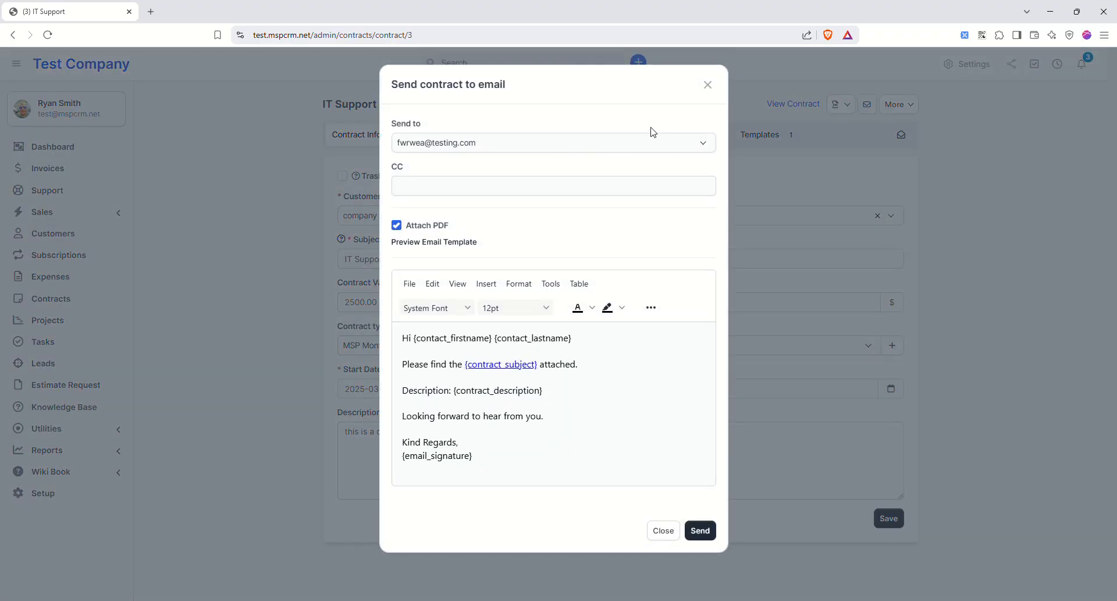
pyautogui.click(707, 86)
pyautogui.click(892, 103)
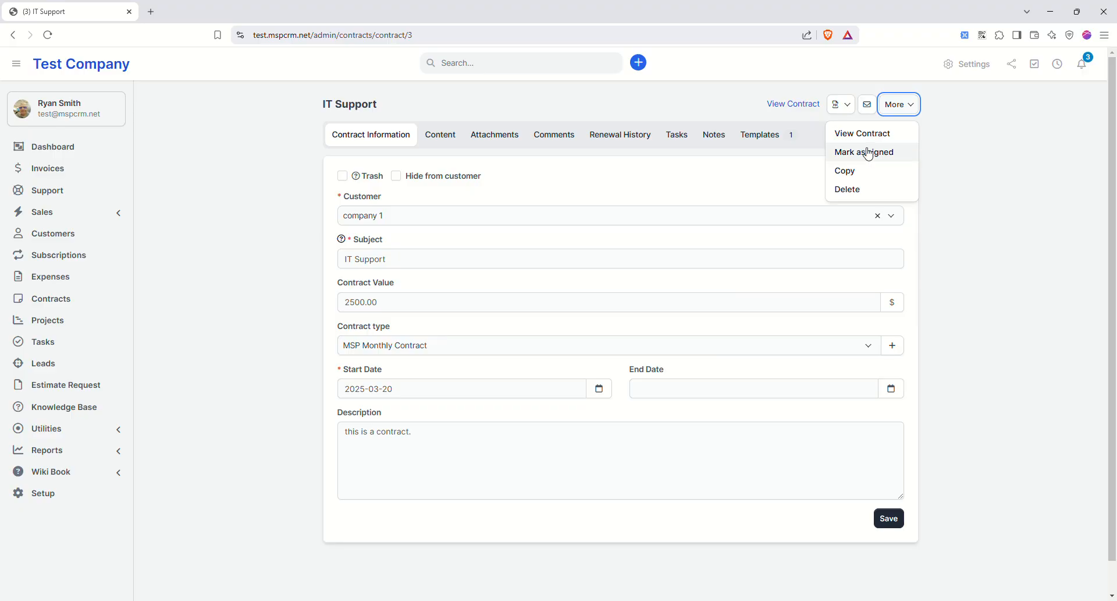
pyautogui.click(284, 156)
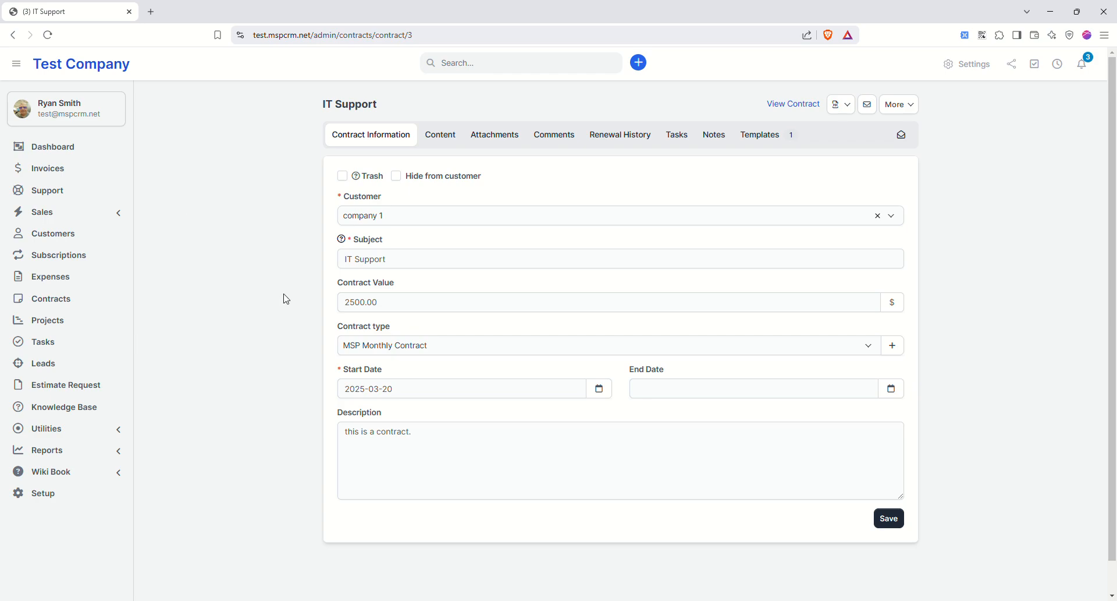
# - Go back three pages to company 1's Contracts list
pyautogui.click(13, 36)
pyautogui.click(13, 36)
pyautogui.click(13, 36)
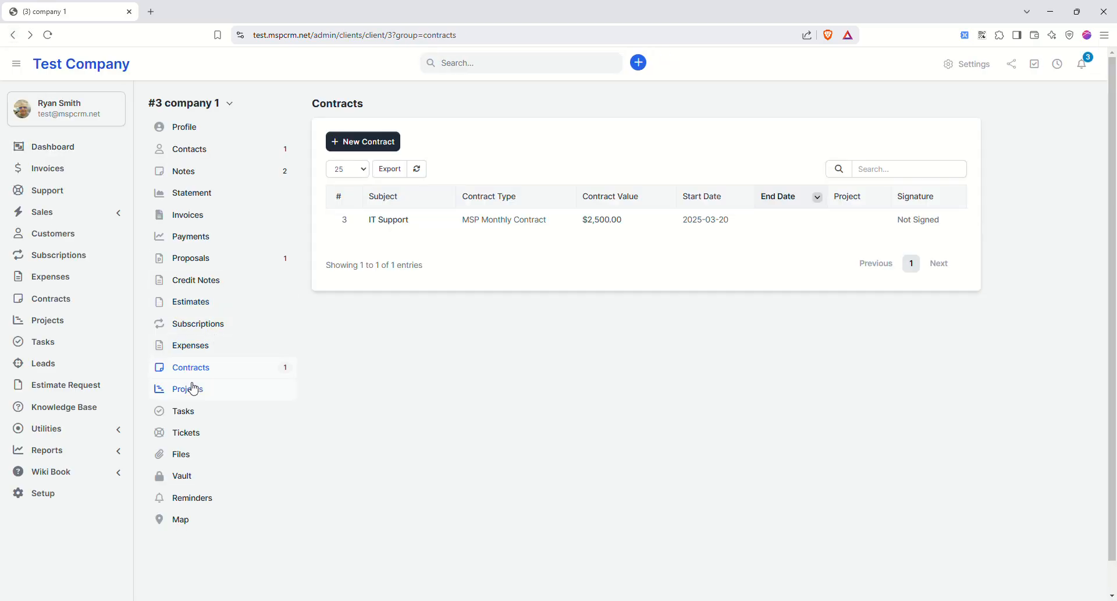
# - View company 1's tasks and open a New Task form, then cancel it
pyautogui.click(200, 415)
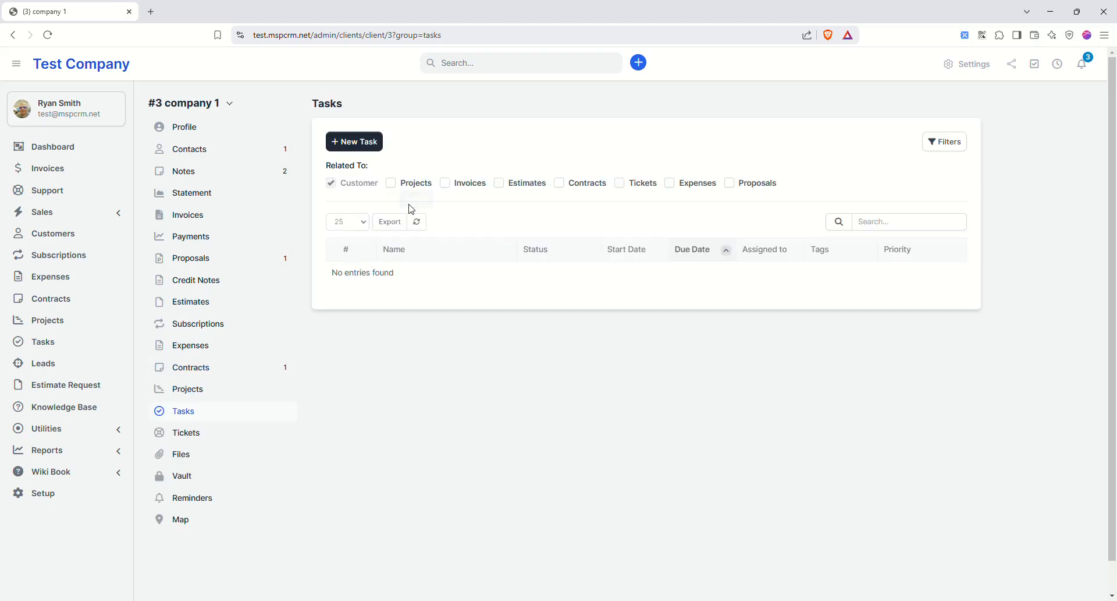
pyautogui.click(353, 141)
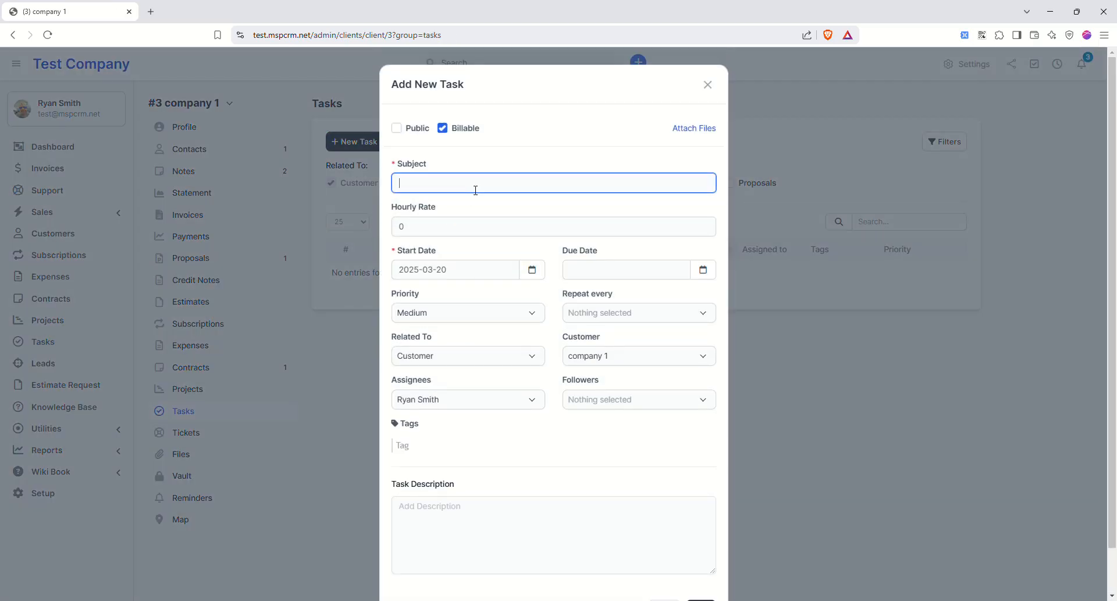
pyautogui.click(640, 208)
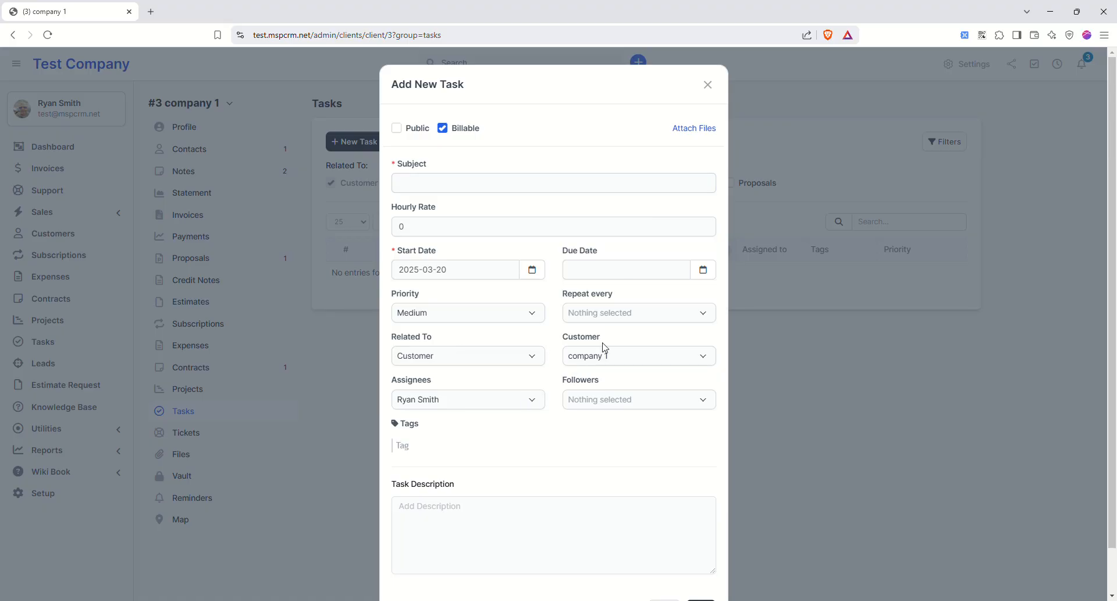
pyautogui.click(708, 84)
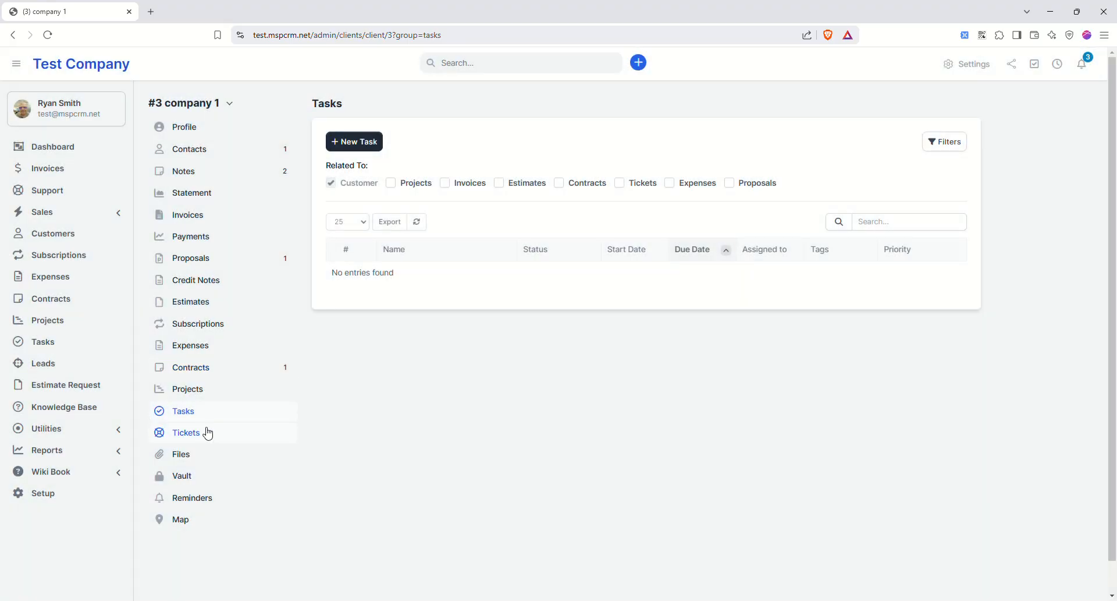
# - Look at company 1's tickets, then its empty vault, starting a new vault entry
pyautogui.click(209, 432)
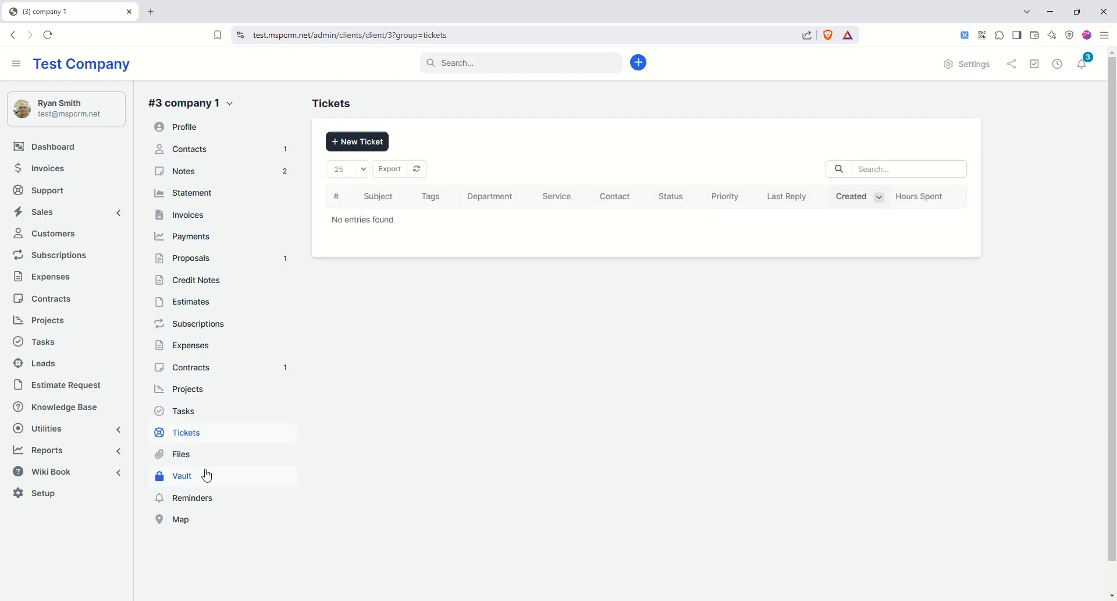
pyautogui.click(190, 482)
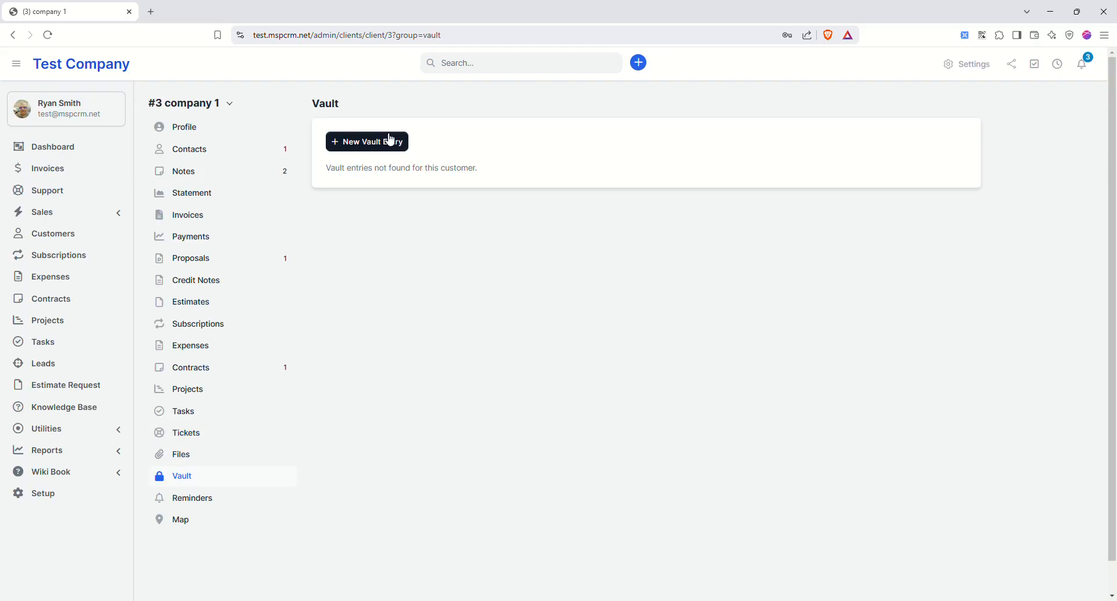
pyautogui.click(393, 142)
pyautogui.click(449, 153)
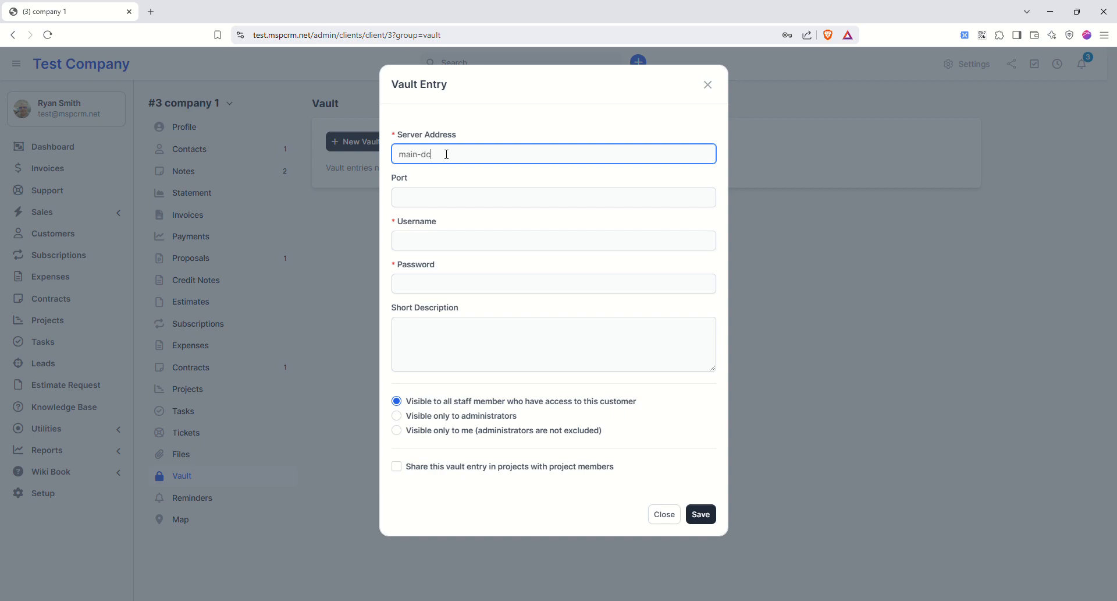
# - Save the main-dc vault entry with username 'admin', a password and description 'whatever'
pyautogui.press('Tab')
pyautogui.press('Tab')
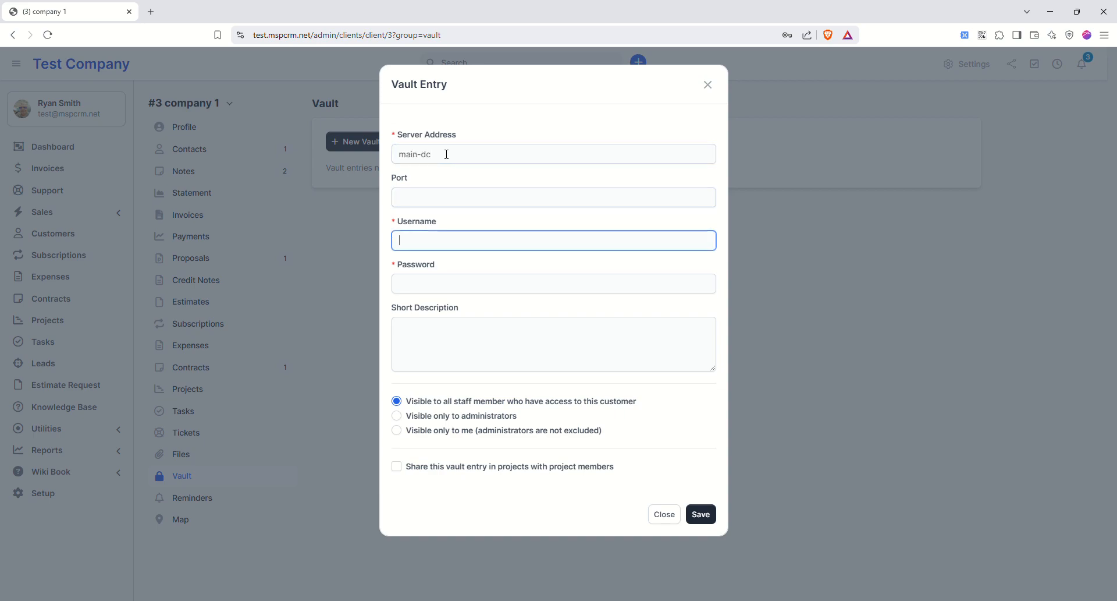
pyautogui.write('admin')
pyautogui.press('Tab')
pyautogui.write('Pa')
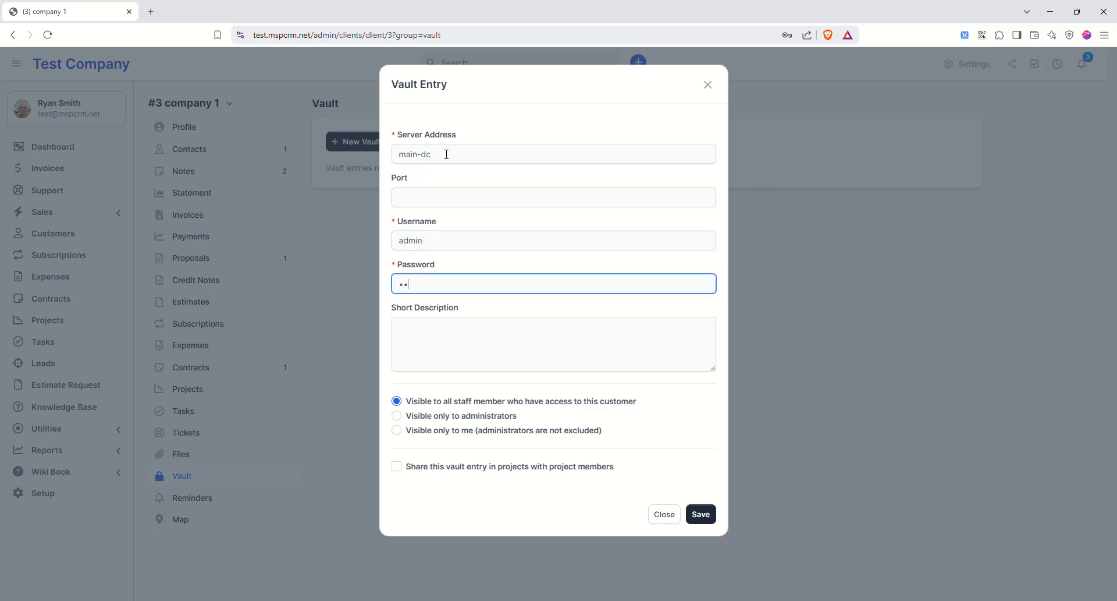
pyautogui.press('Tab')
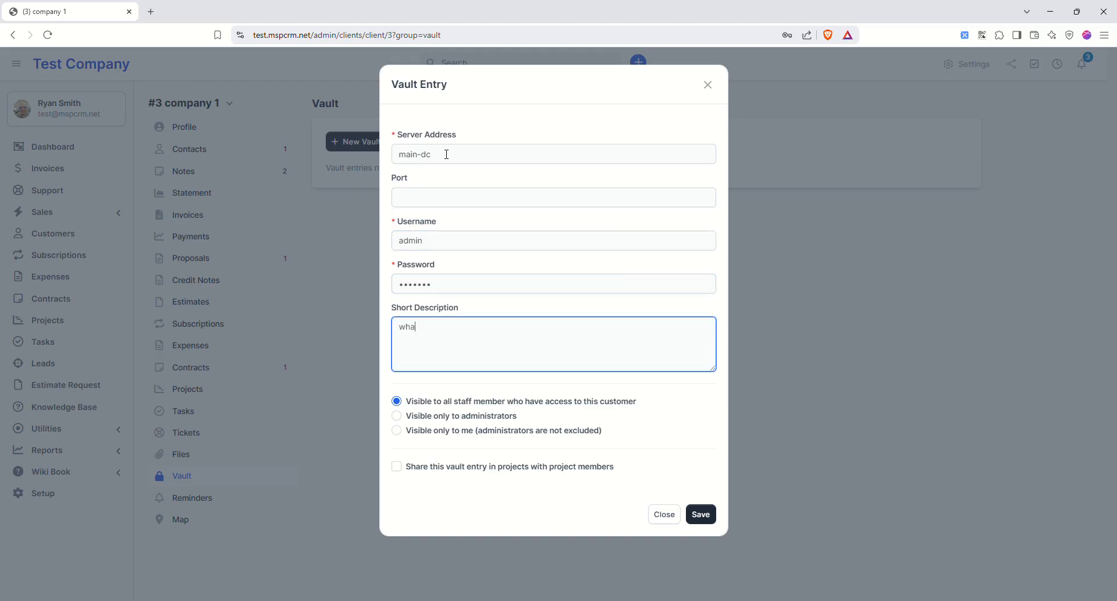
pyautogui.write('whatever')
pyautogui.click(693, 511)
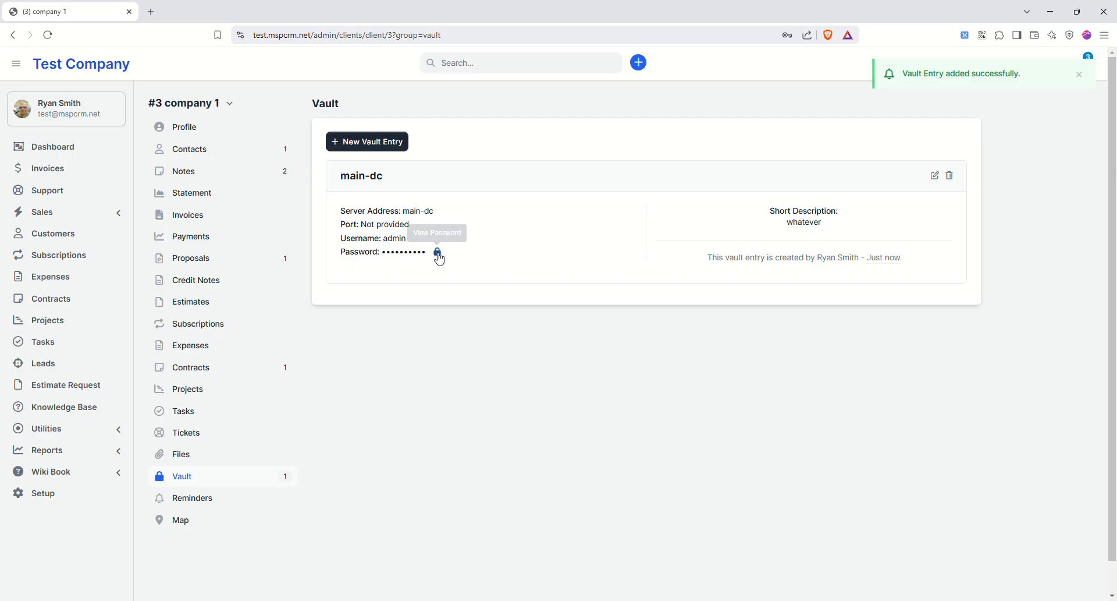
# - Try to reveal the stored password, then cancel the confirmation prompt
pyautogui.click(437, 252)
pyautogui.click(482, 146)
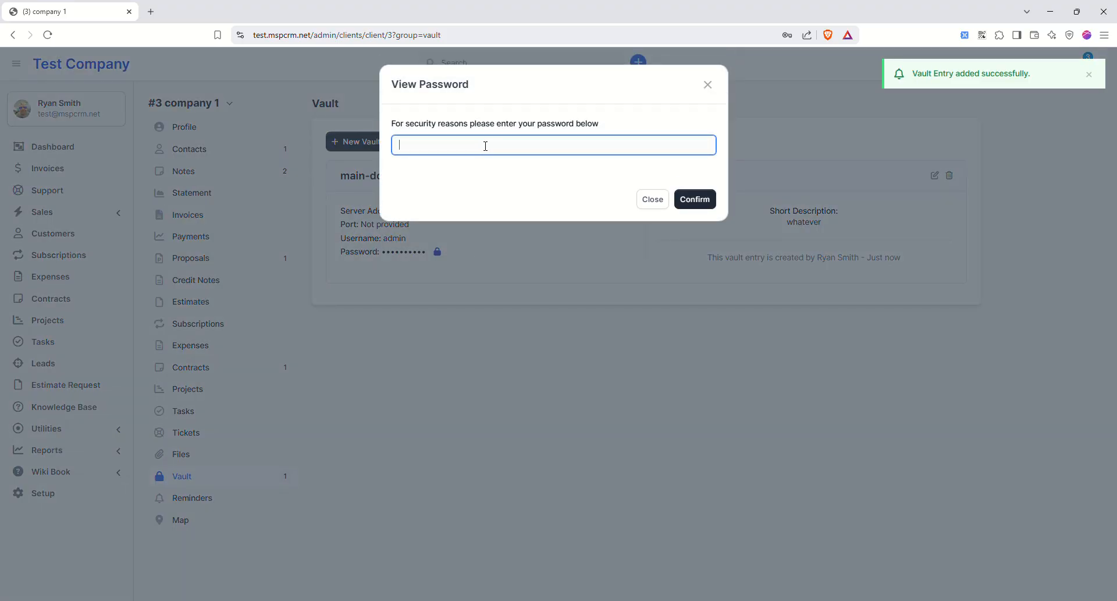
pyautogui.moveTo(486, 133); pyautogui.dragTo(588, 107)
pyautogui.click(645, 199)
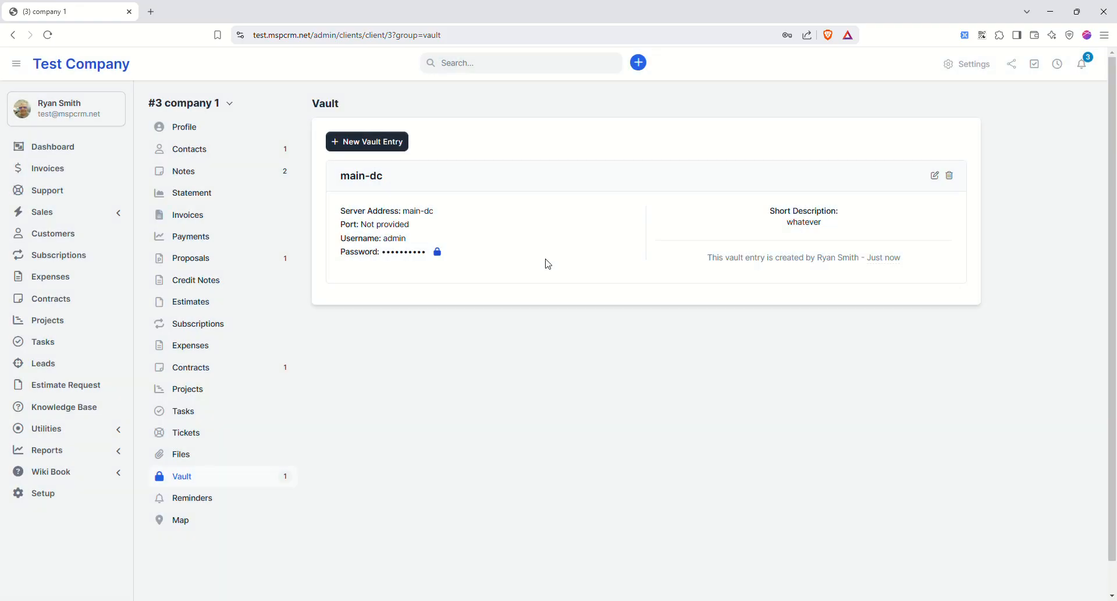
pyautogui.click(215, 499)
# - Start a new reminder for company 1 dated 2025-03-21 at 8:30 PM
pyautogui.click(373, 141)
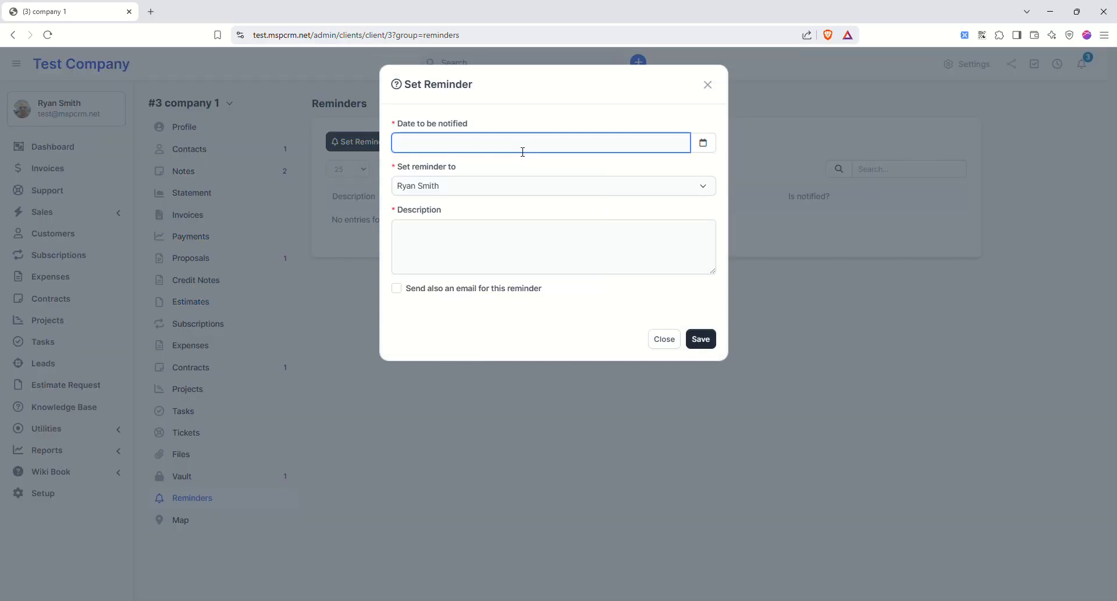
pyautogui.click(527, 152)
pyautogui.click(521, 260)
pyautogui.click(575, 200)
pyautogui.click(547, 190)
pyautogui.click(536, 182)
# - Add a short description, tick Send also an email, save the reminder, then open Map
pyautogui.click(479, 250)
pyautogui.write('fdfds')
pyautogui.click(407, 290)
pyautogui.click(406, 291)
pyautogui.click(701, 339)
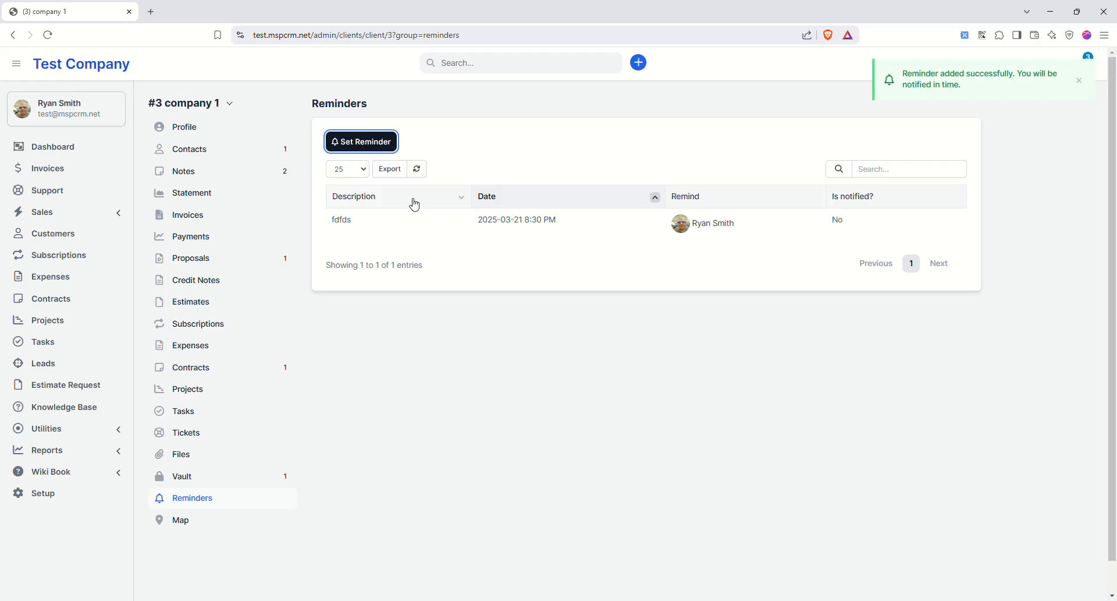
pyautogui.click(193, 519)
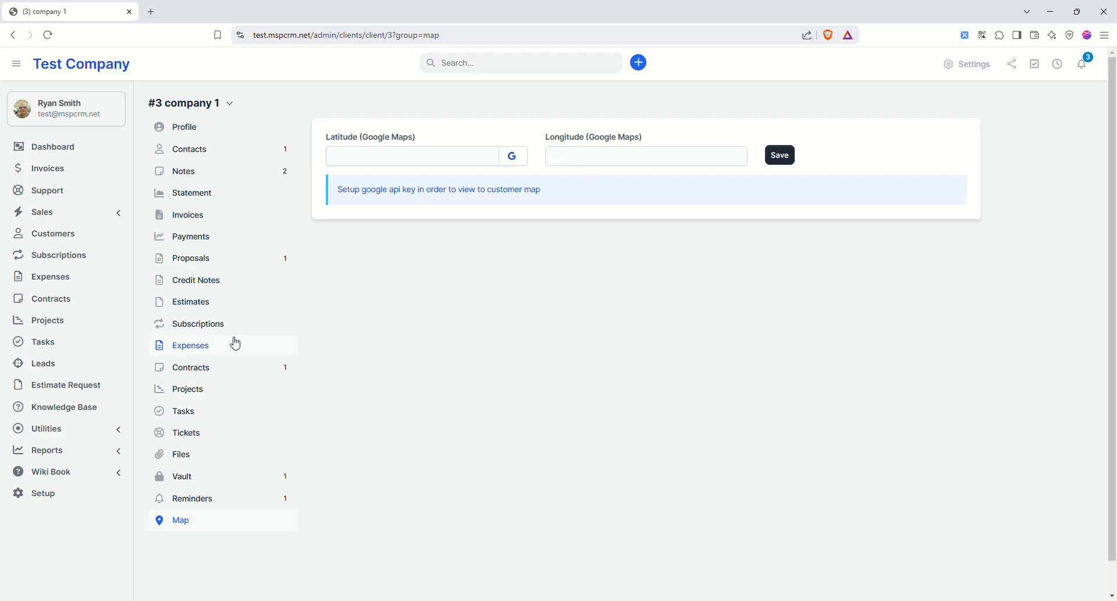
# - Start a new Internet ATT expense in the Internet category with amount 250
pyautogui.click(76, 256)
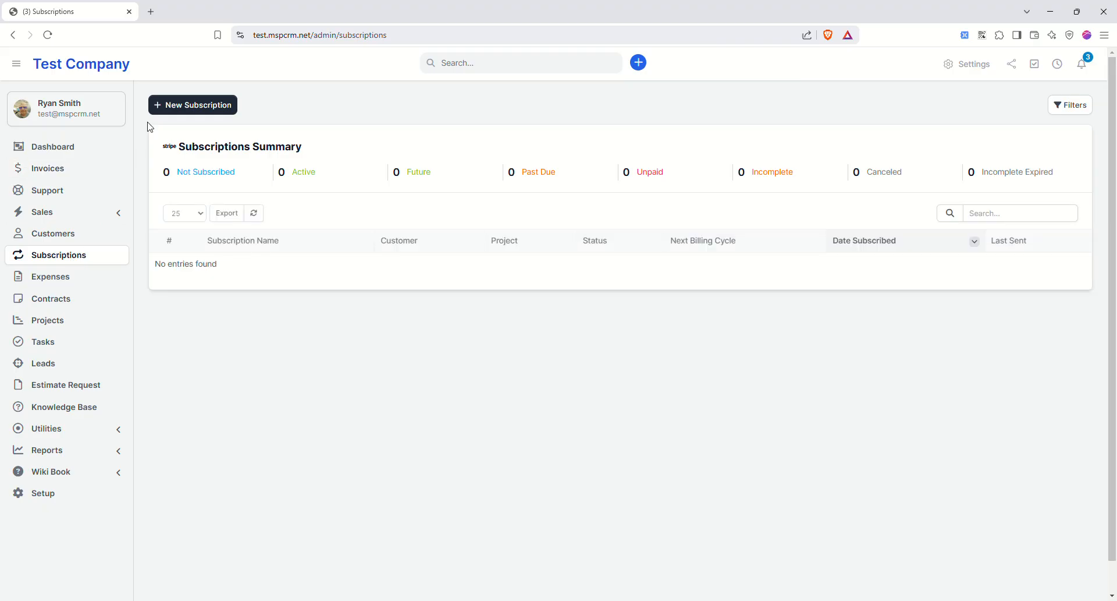
pyautogui.click(60, 279)
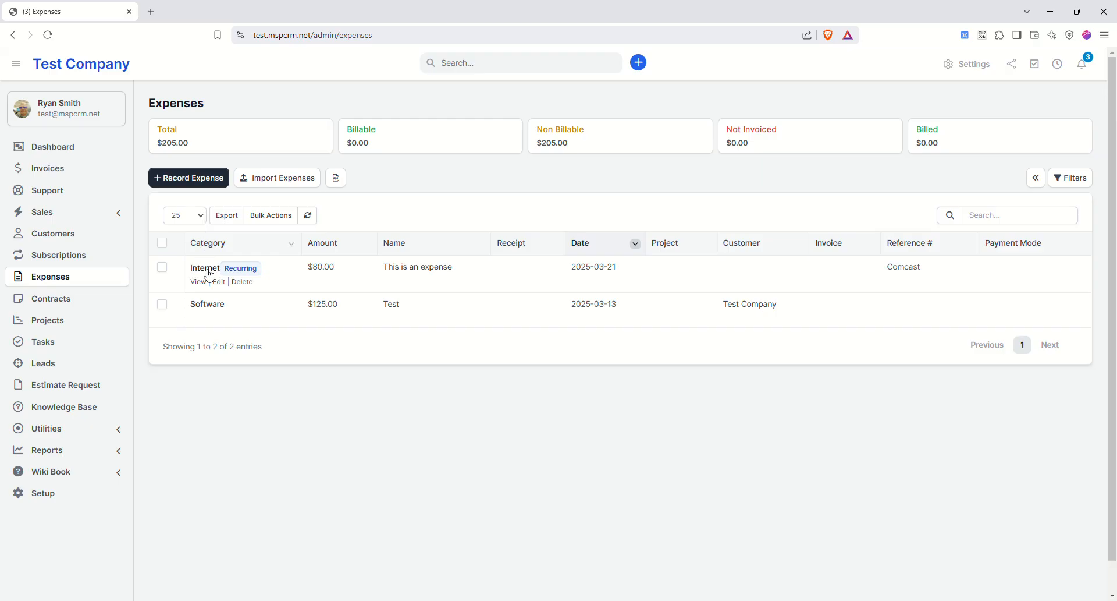
pyautogui.moveTo(211, 276)
pyautogui.click(205, 179)
pyautogui.click(459, 266)
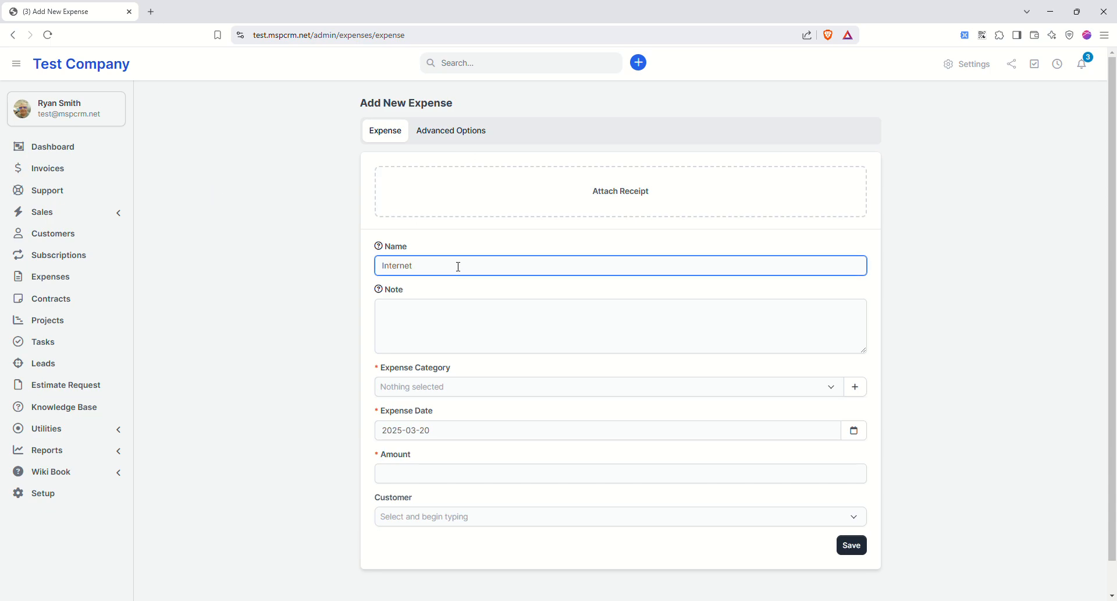
pyautogui.press('Tab')
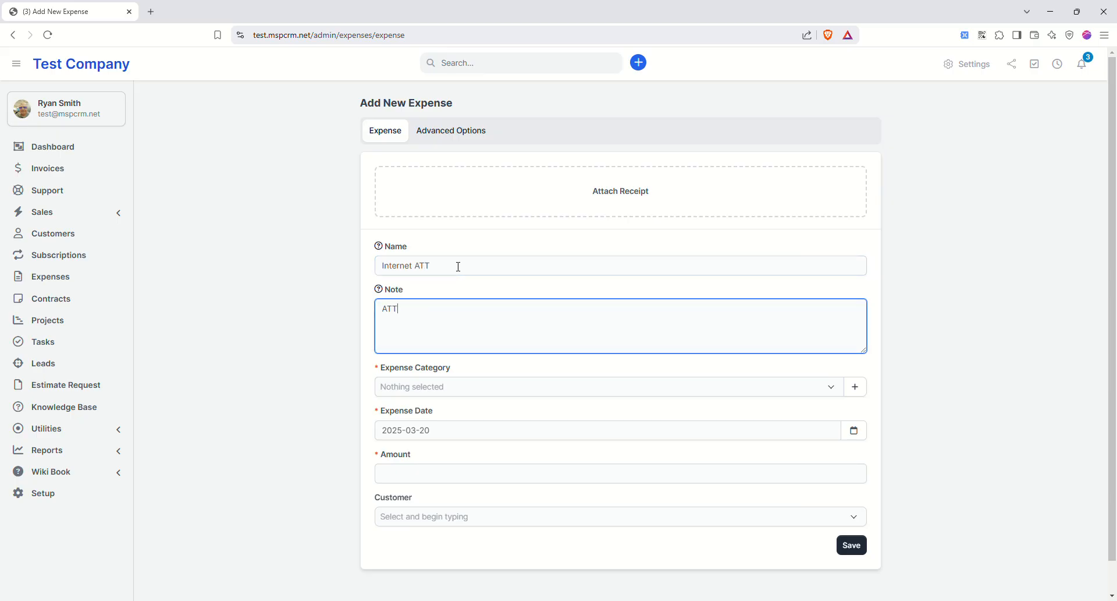
pyautogui.click(489, 387)
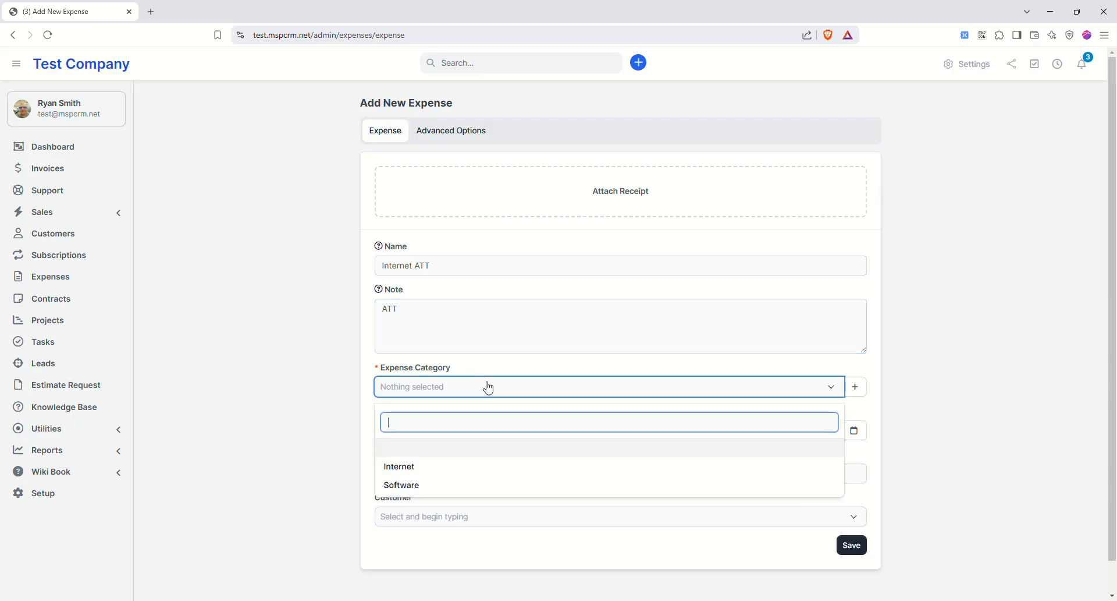
pyautogui.click(419, 464)
pyautogui.scroll(-1, 427, 394)
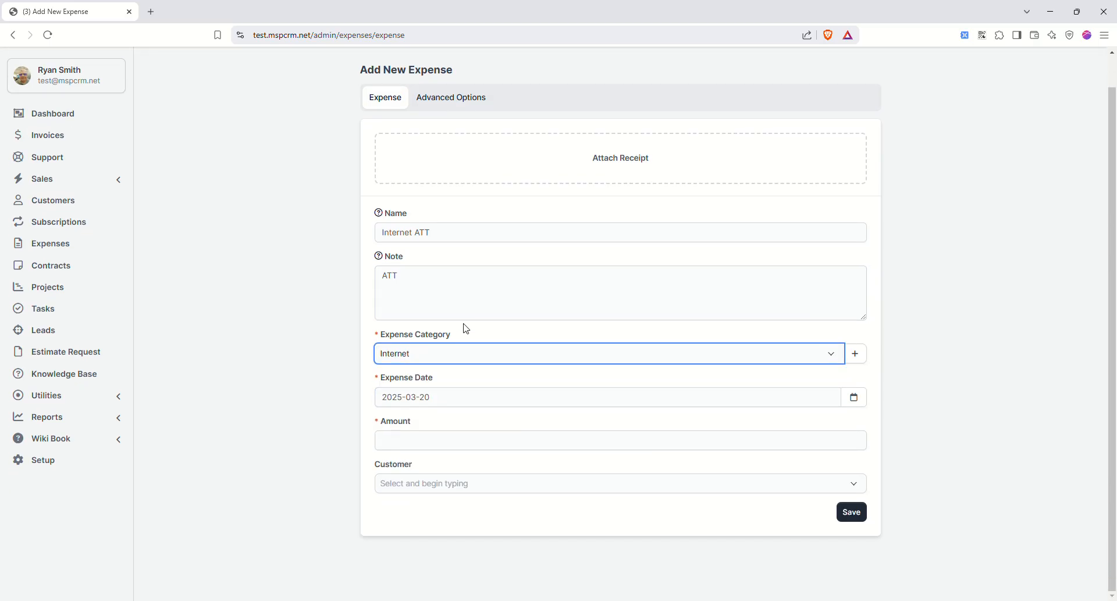
pyautogui.click(410, 446)
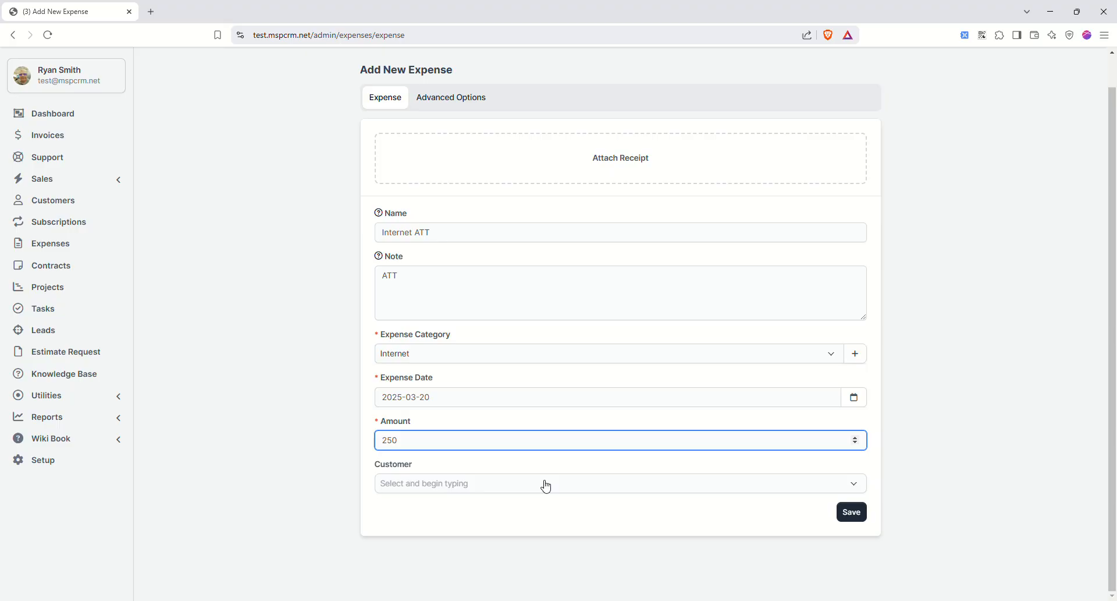
# - In advanced options keep No Tax, set it to repeat every 1 Month, and save
pyautogui.click(462, 103)
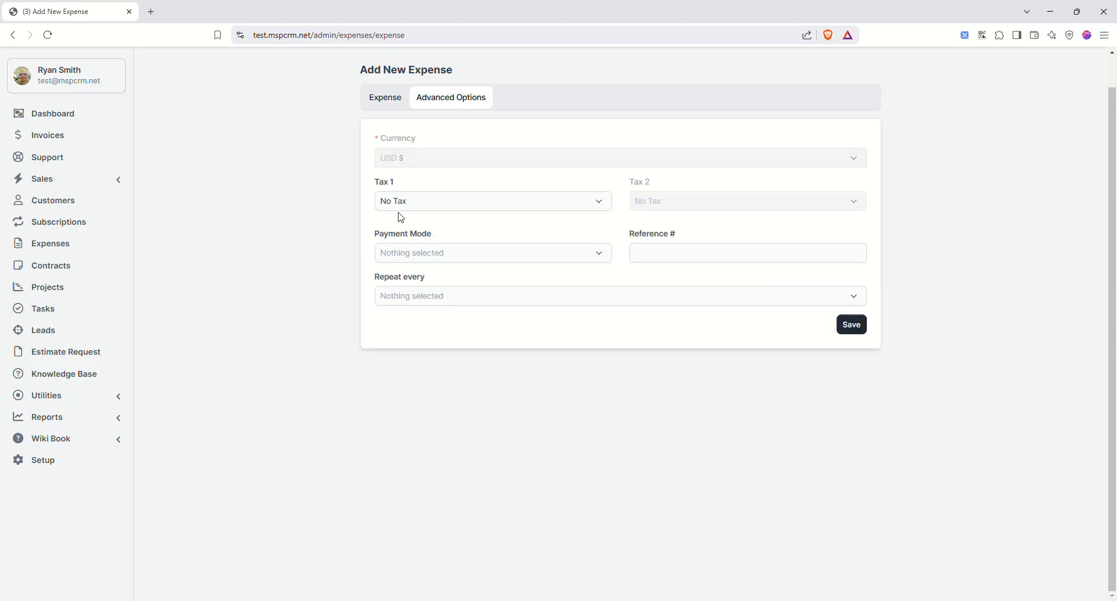
pyautogui.click(454, 207)
pyautogui.click(453, 207)
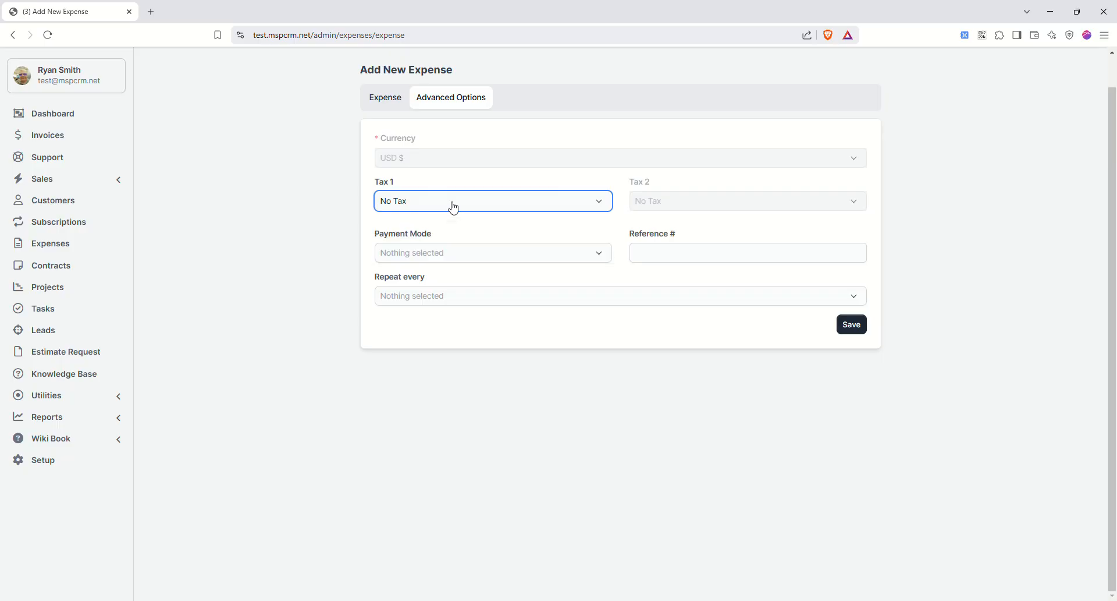
pyautogui.click(475, 255)
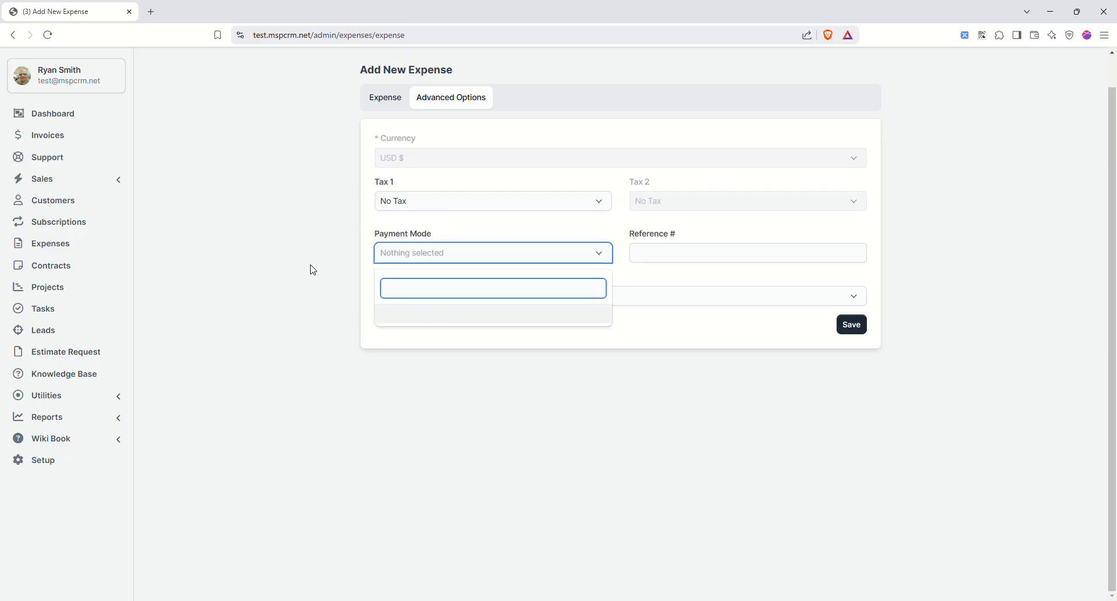
pyautogui.click(482, 226)
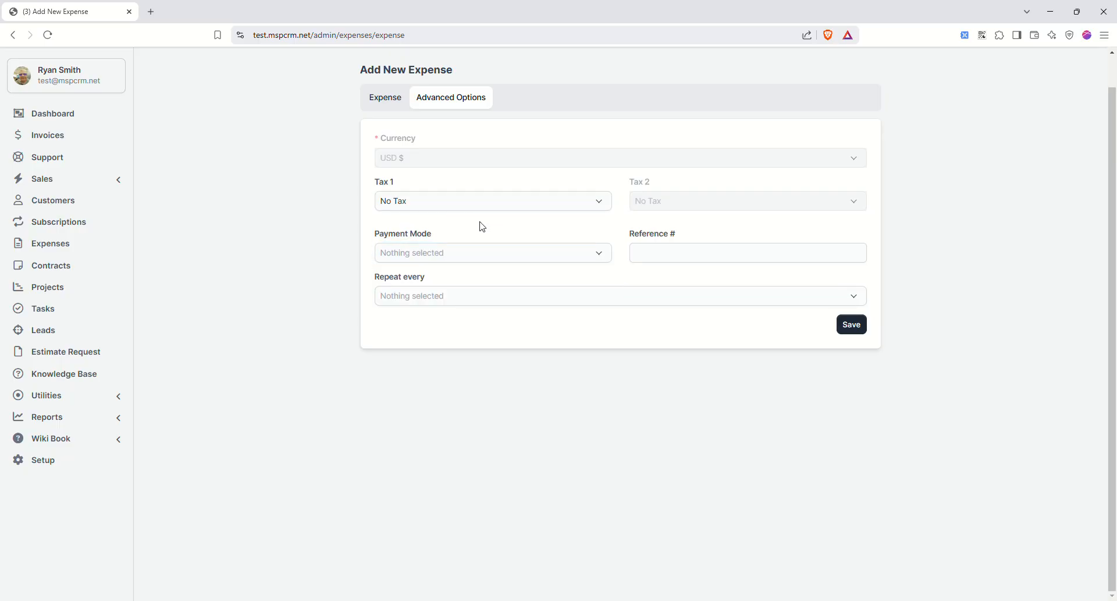
pyautogui.click(452, 300)
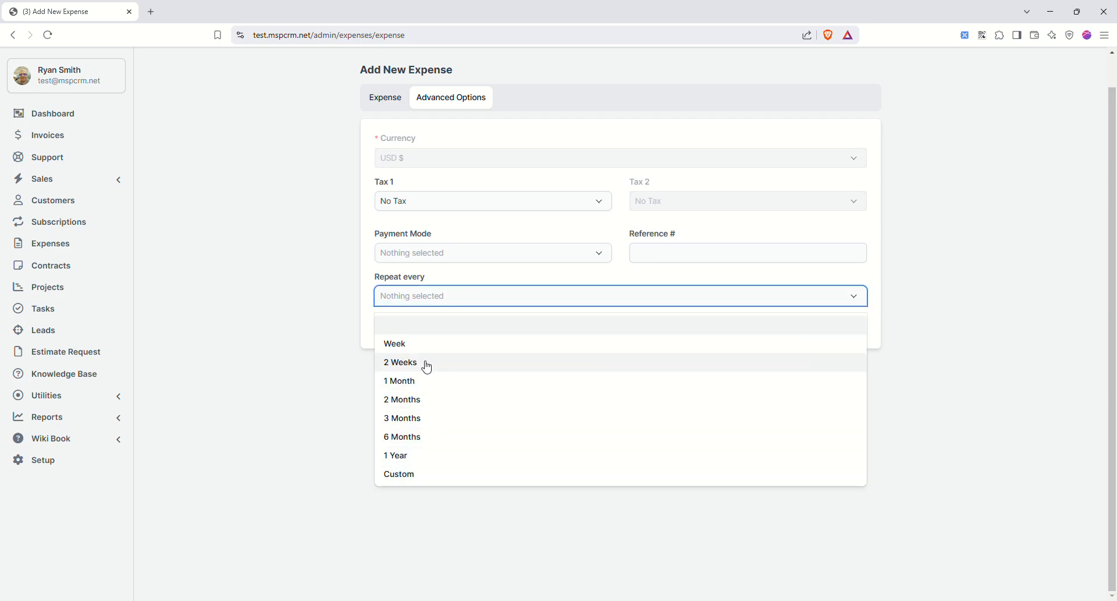
pyautogui.click(412, 381)
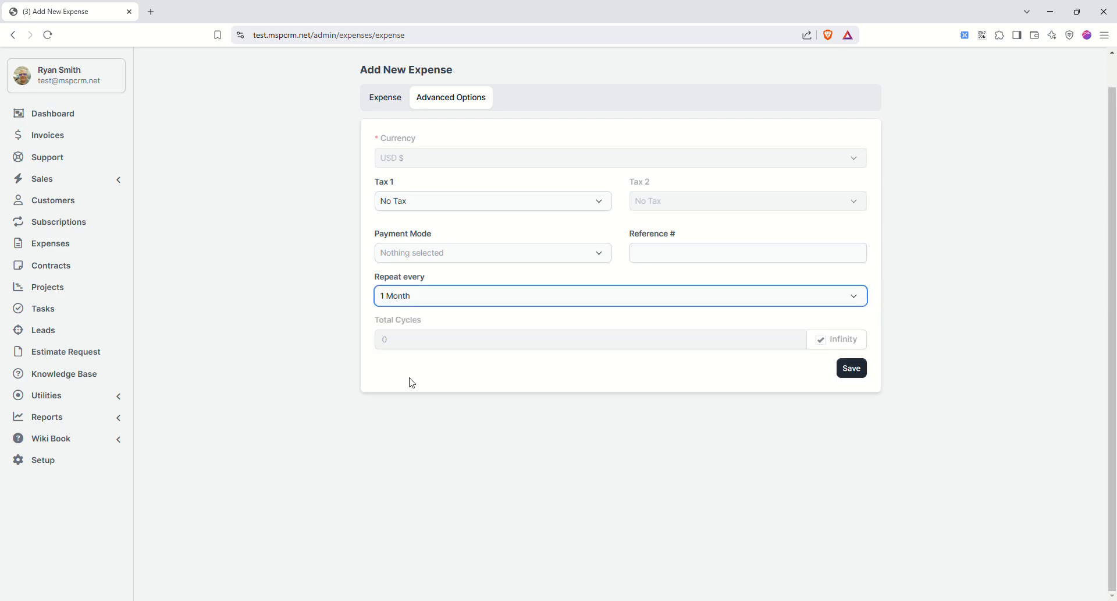
pyautogui.click(851, 367)
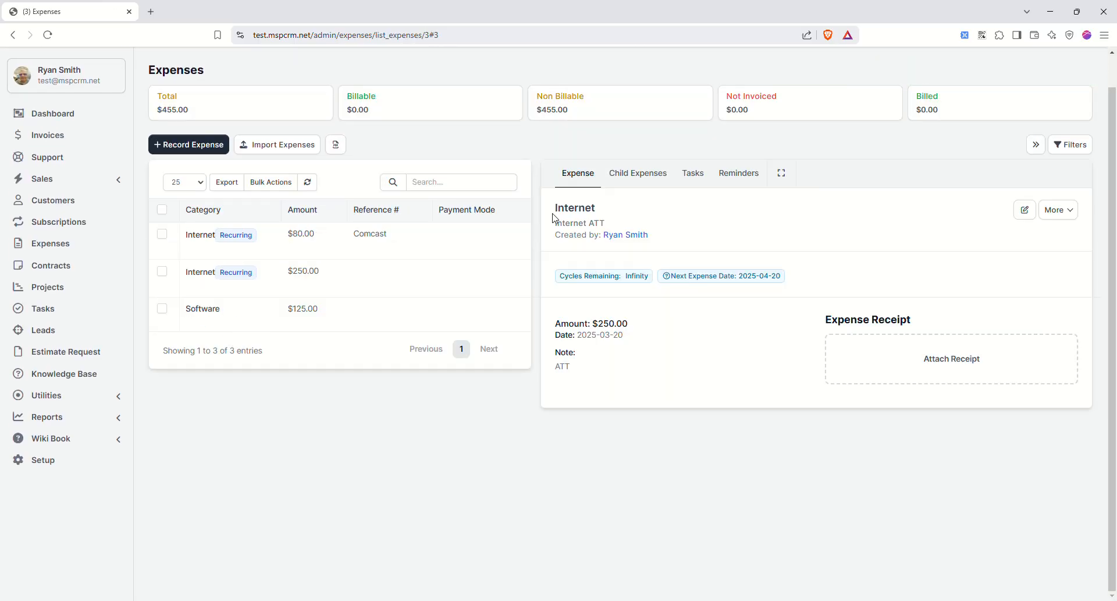
# - Widen the expenses list, scroll through the contracts overview, then go to the empty Projects list
pyautogui.click(1037, 147)
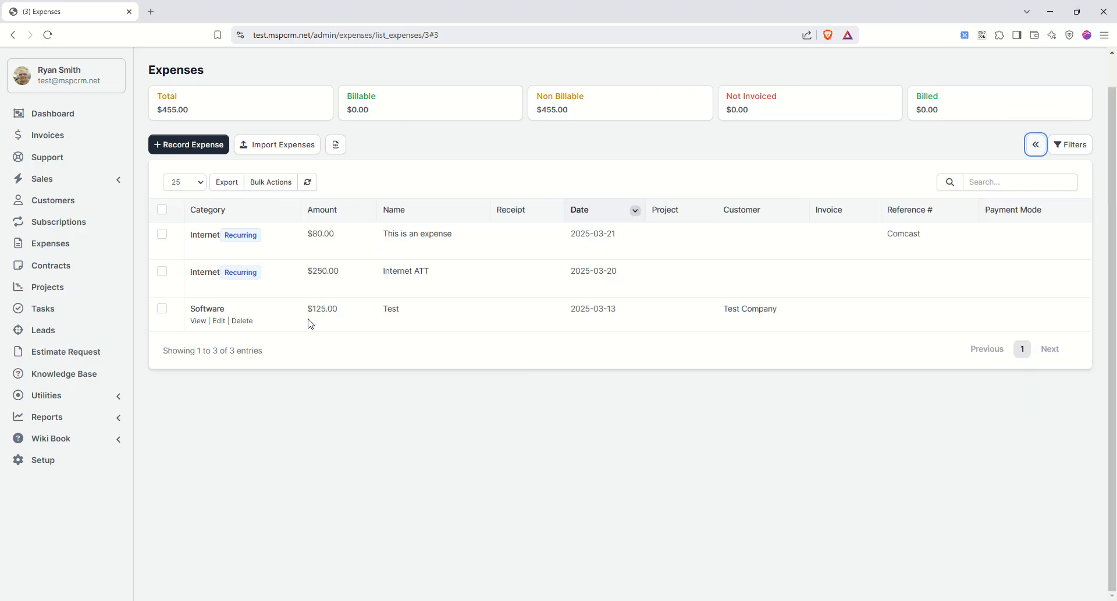
pyautogui.click(969, 181)
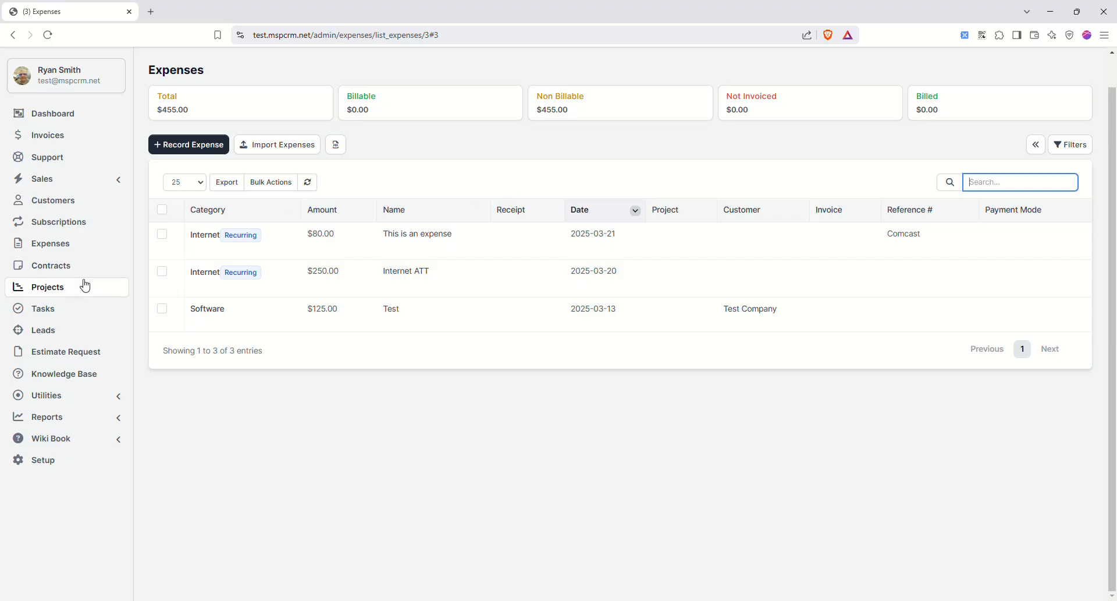
pyautogui.click(44, 271)
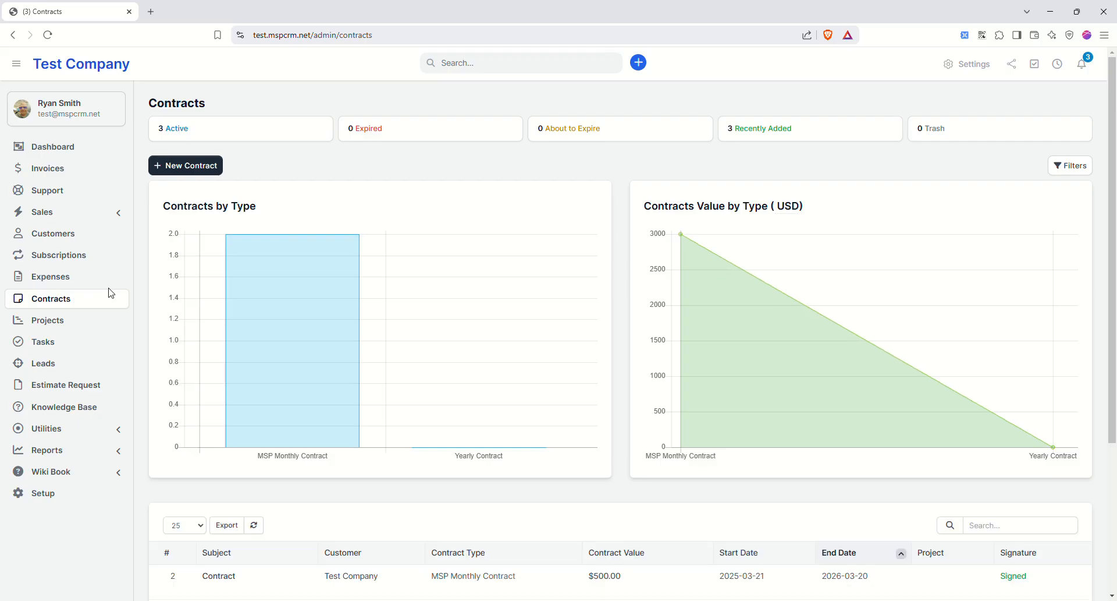
pyautogui.scroll(-4, 299, 336)
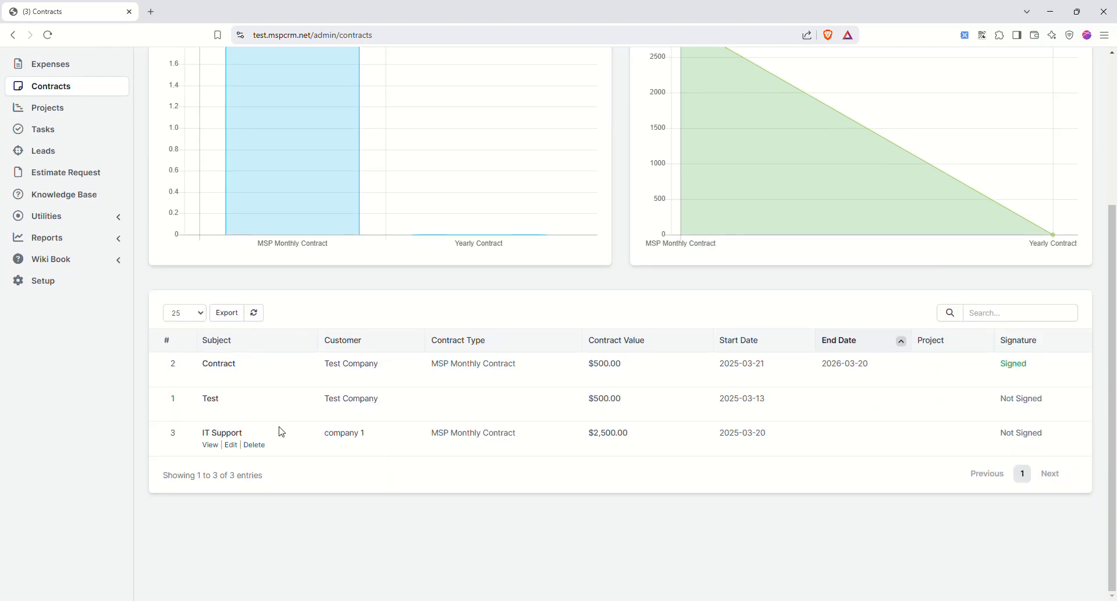
pyautogui.scroll(1, 343, 396)
pyautogui.scroll(2, 344, 396)
pyautogui.scroll(-1, 341, 394)
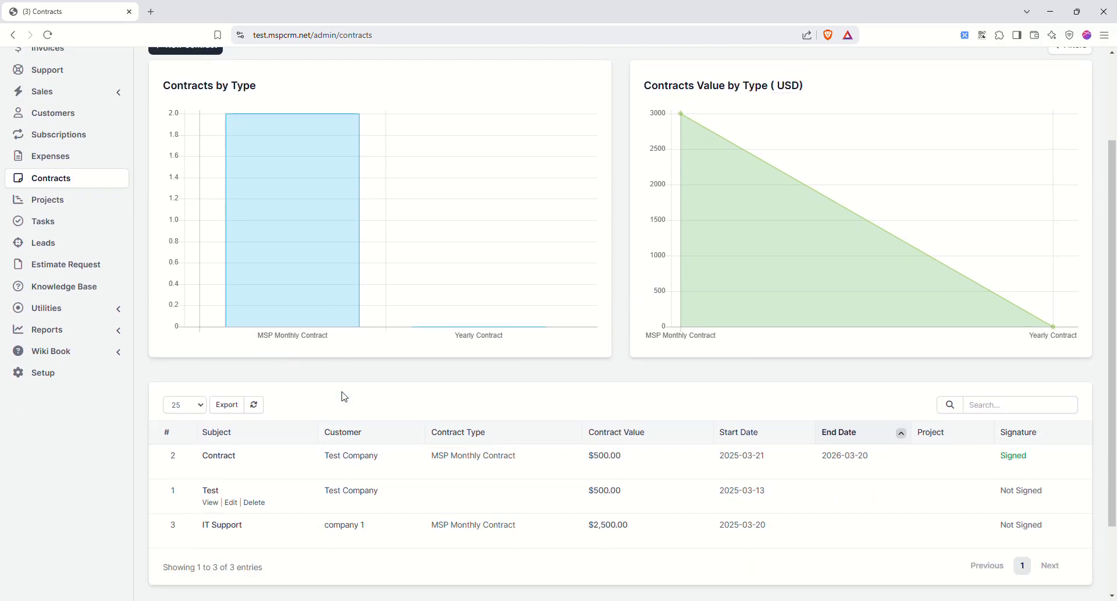
pyautogui.scroll(3, 335, 378)
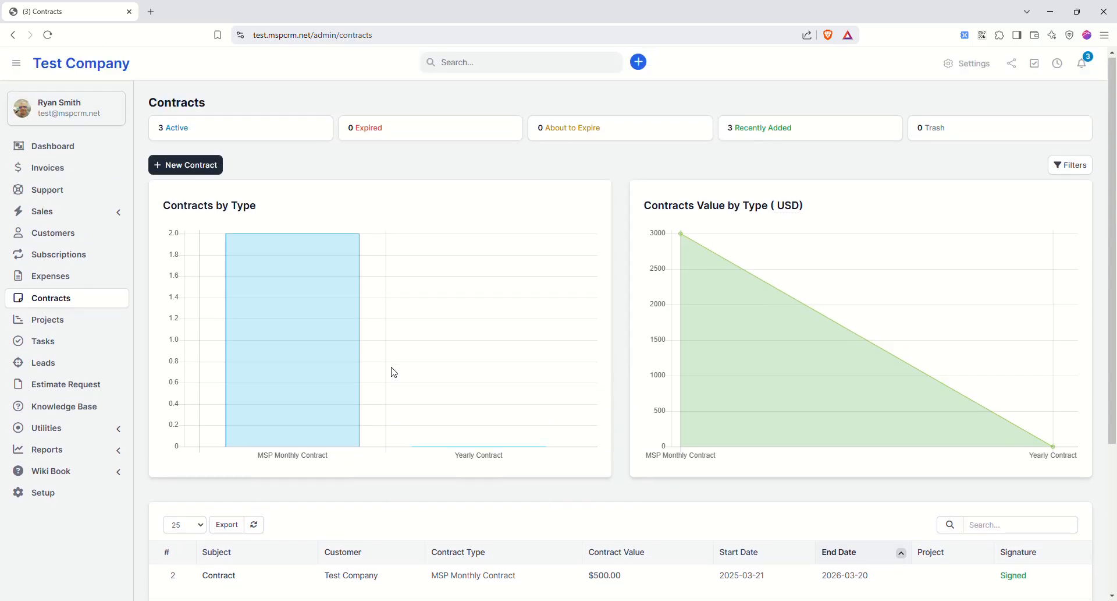
pyautogui.click(50, 329)
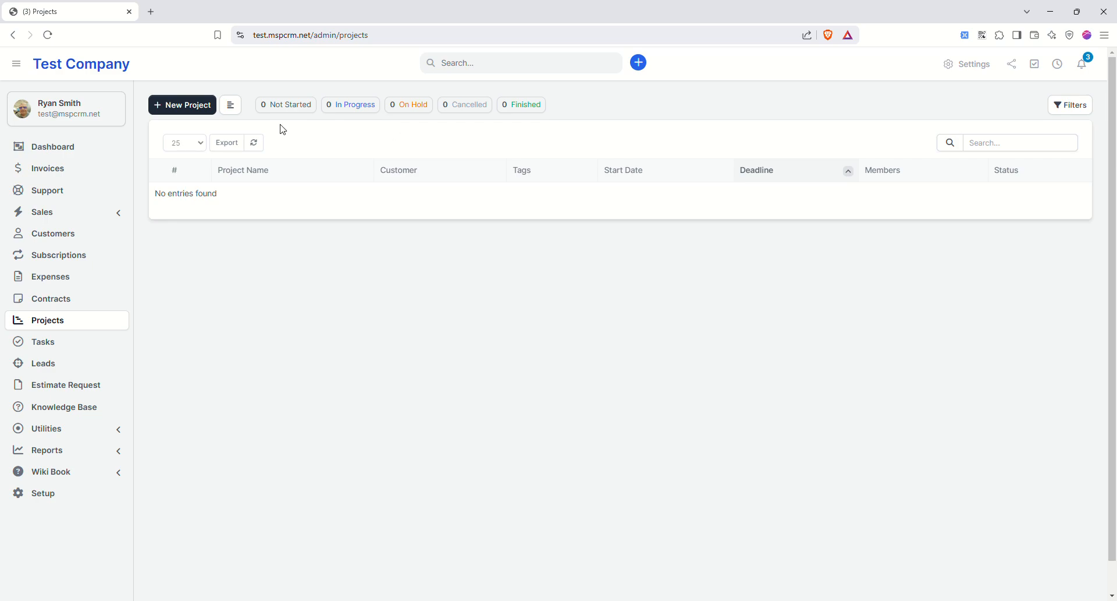
# - Start Project 1 for customer TEst 2, billed by Project Hours at 125 per hour, status In Progress
pyautogui.click(204, 108)
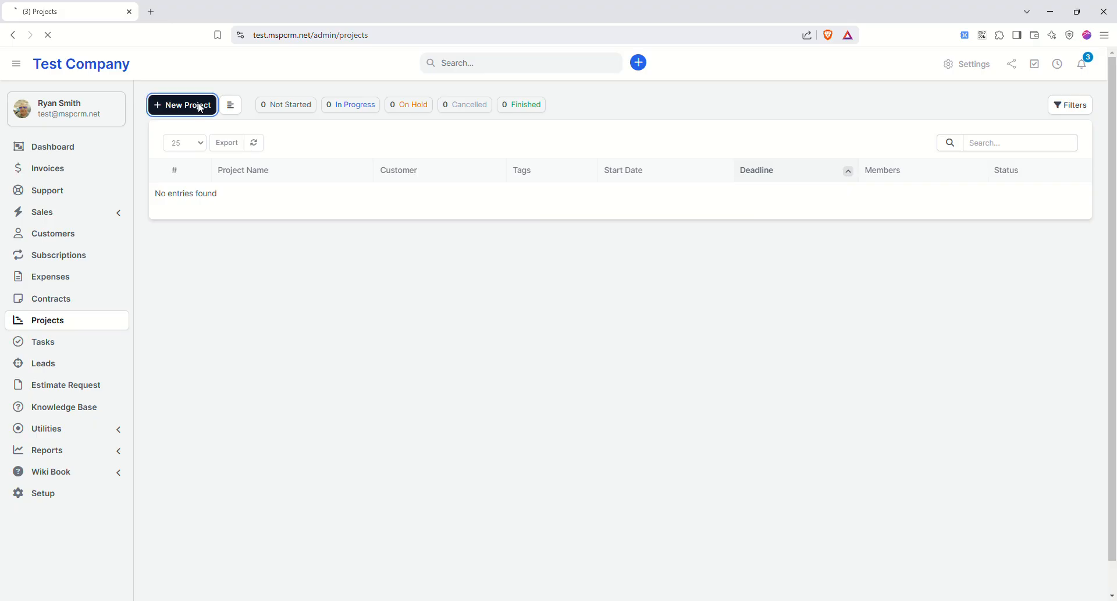
pyautogui.click(440, 191)
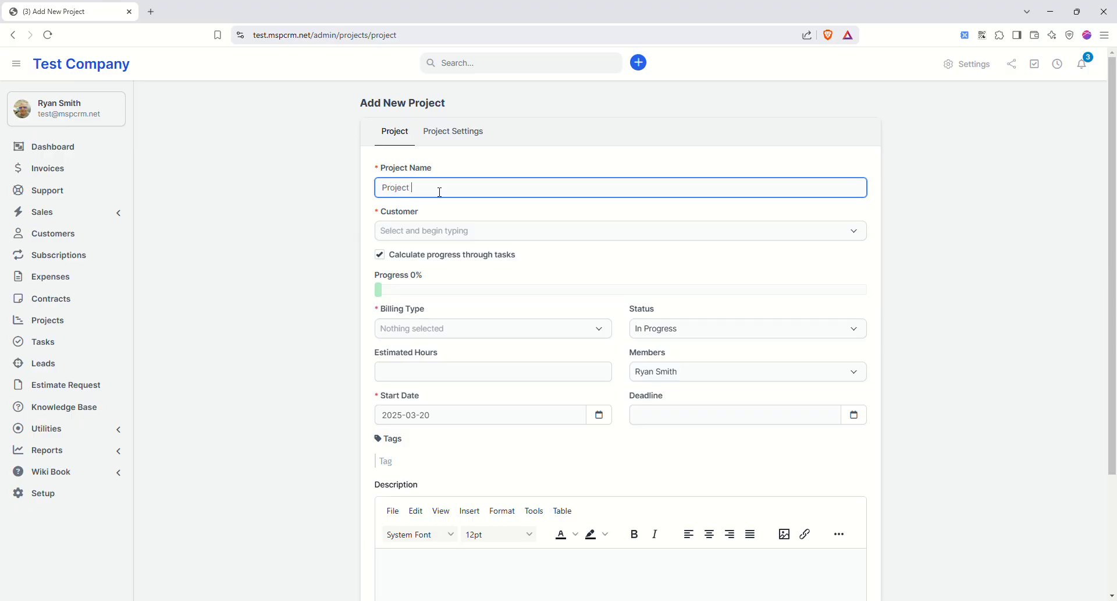
pyautogui.click(459, 231)
pyautogui.write('test')
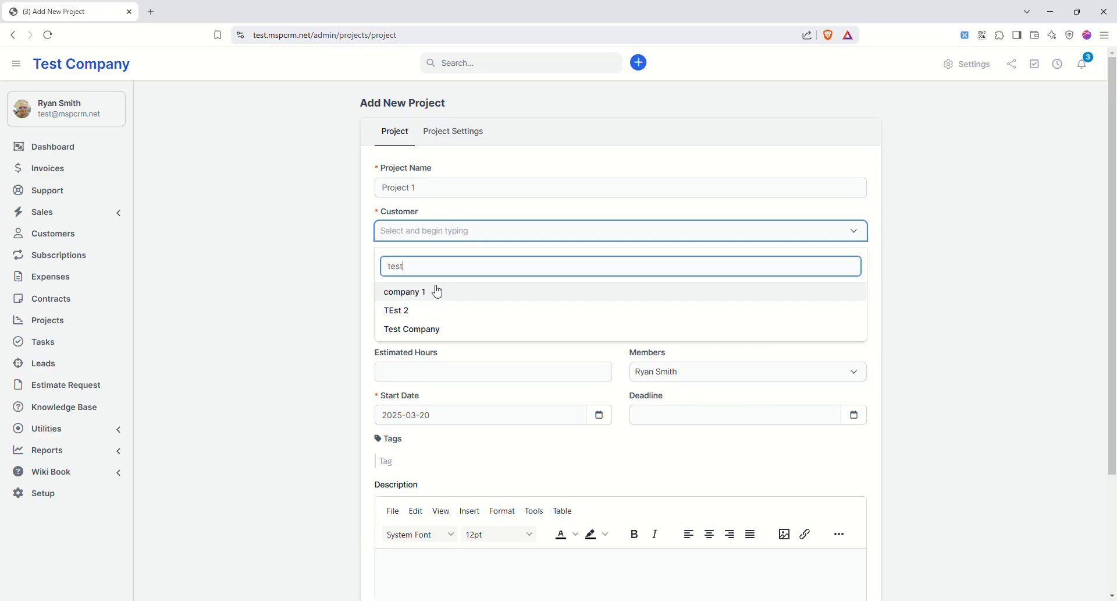
pyautogui.click(409, 313)
pyautogui.click(448, 336)
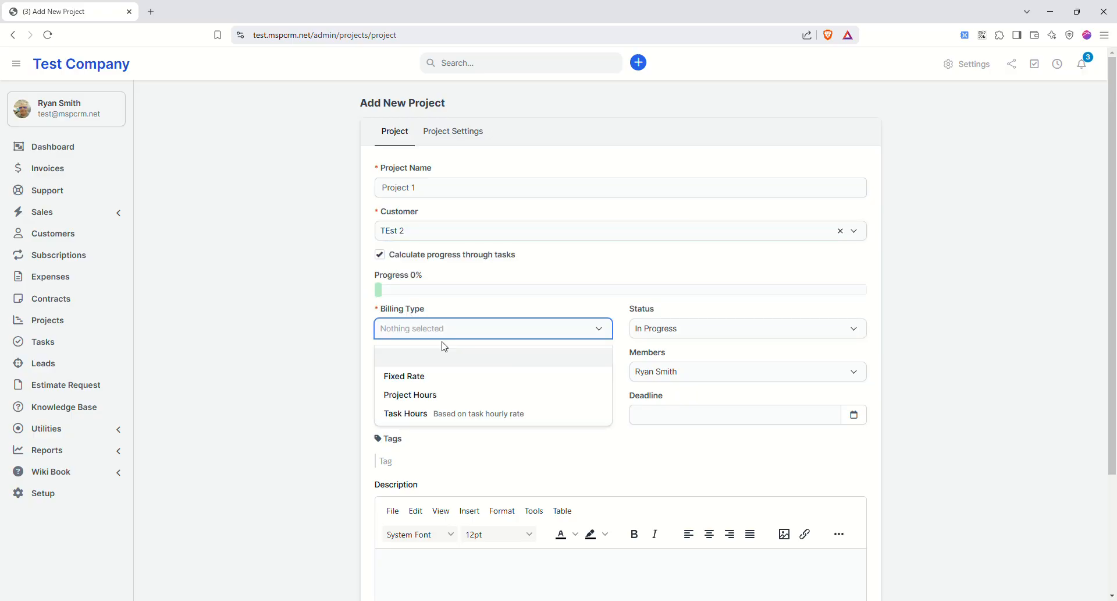
pyautogui.click(430, 394)
pyautogui.click(442, 375)
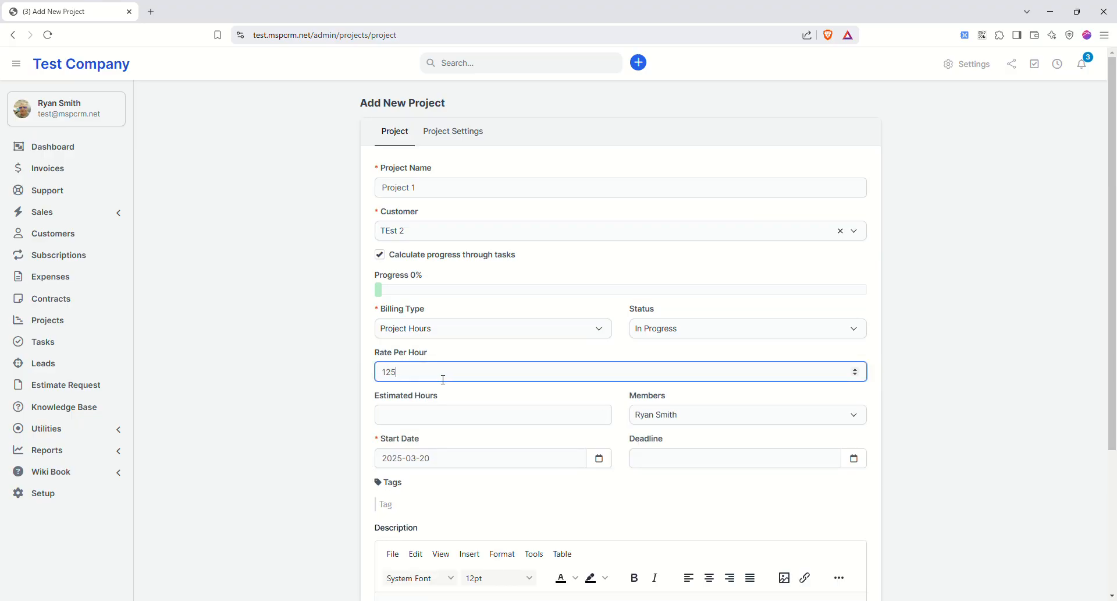
pyautogui.write('125')
pyautogui.click(683, 335)
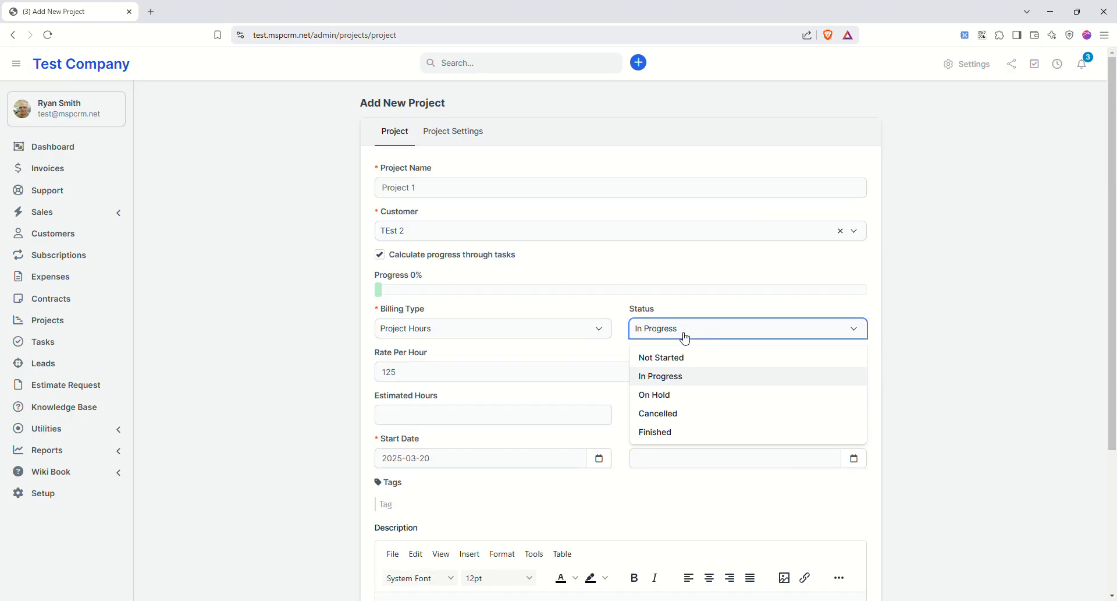
pyautogui.click(686, 338)
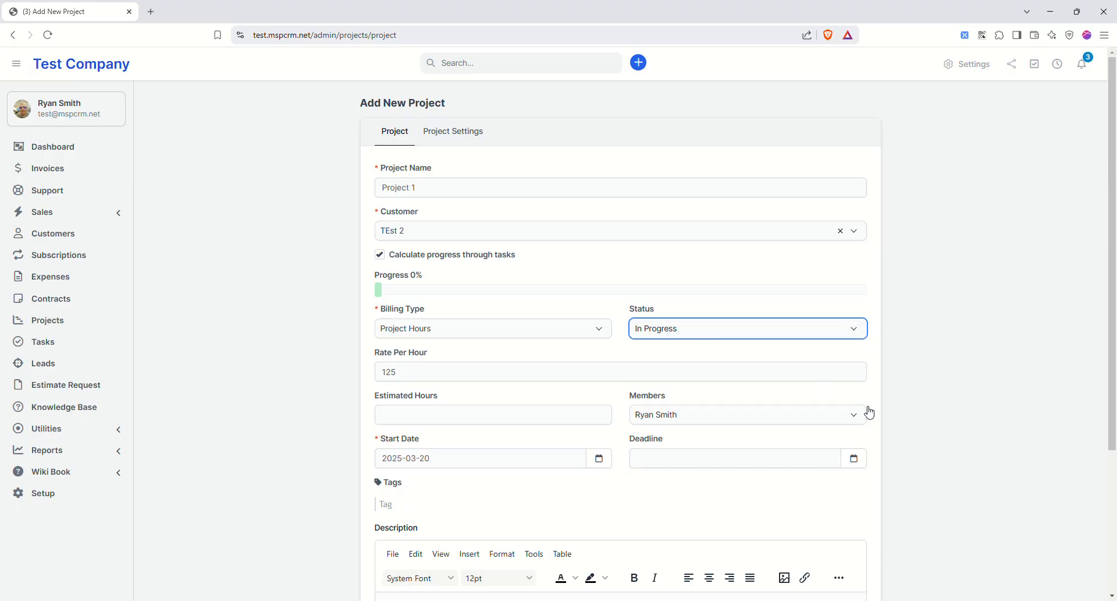
# - Set 100 estimated hours, add Test Staff as a member, and save the project
pyautogui.scroll(-2, 534, 409)
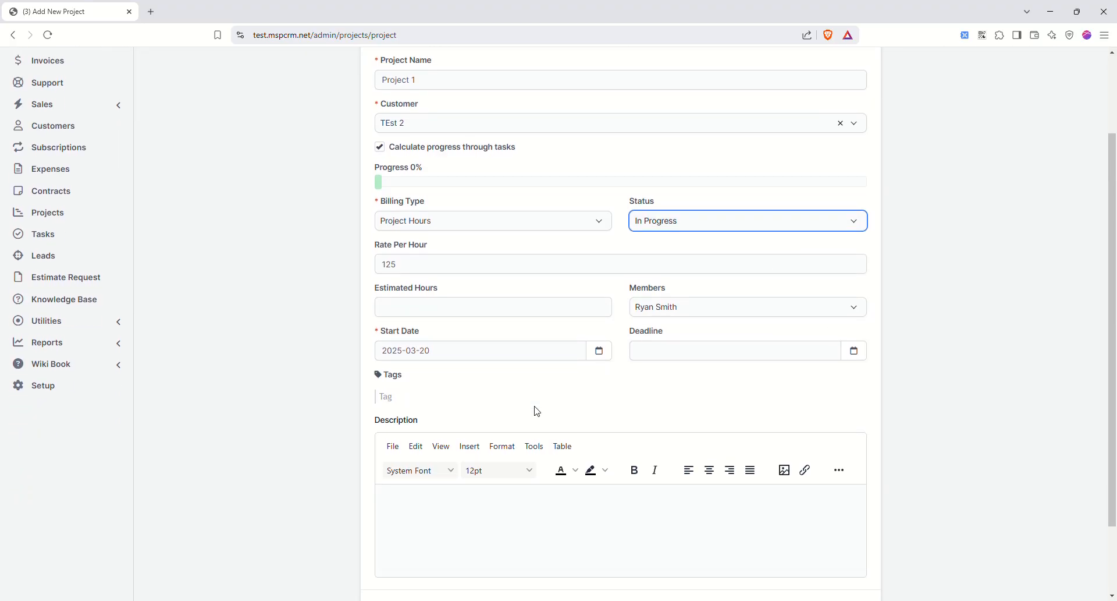
pyautogui.click(426, 305)
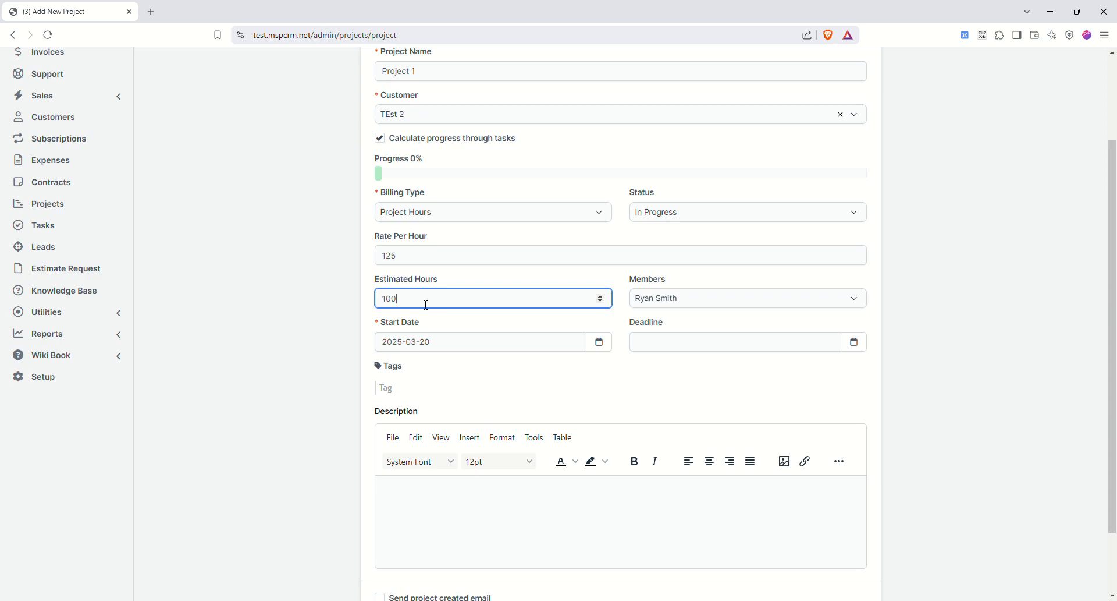
pyautogui.click(662, 299)
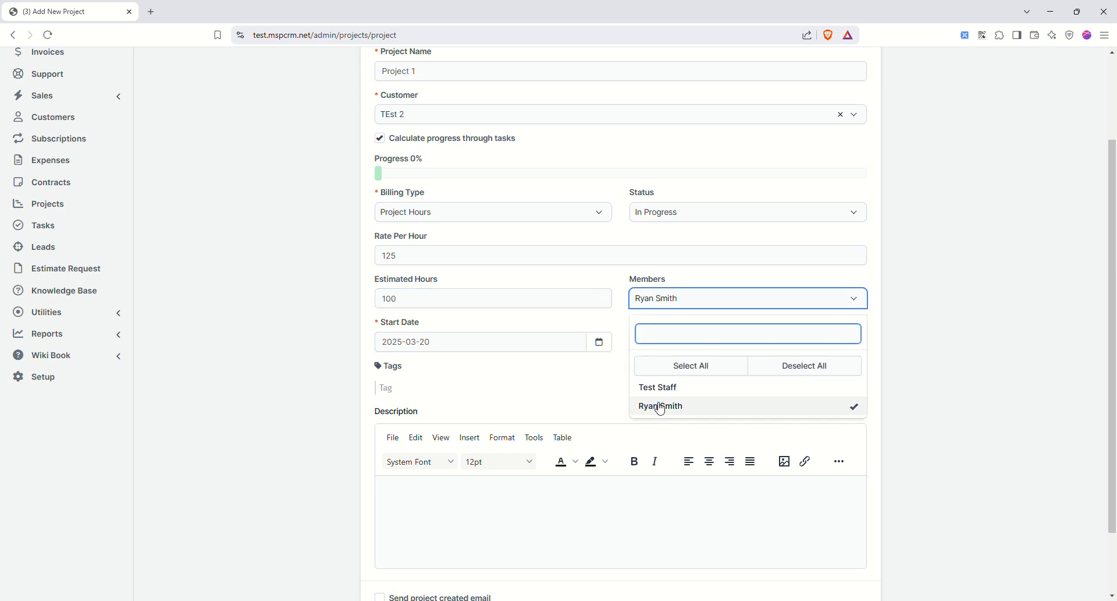
pyautogui.click(680, 387)
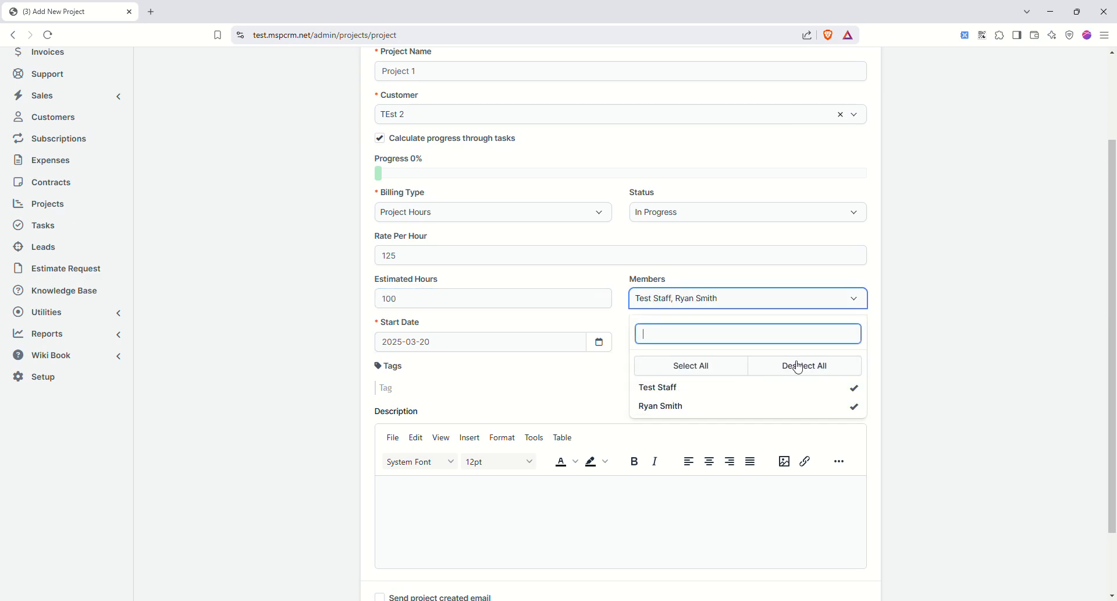
pyautogui.click(875, 341)
pyautogui.scroll(-2, 471, 424)
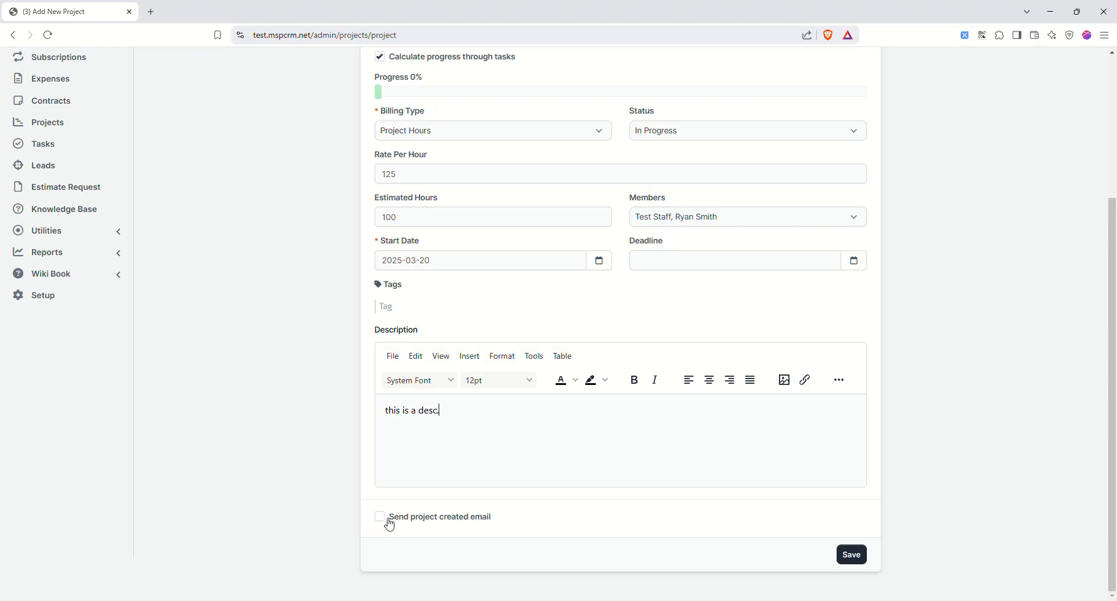
pyautogui.click(860, 564)
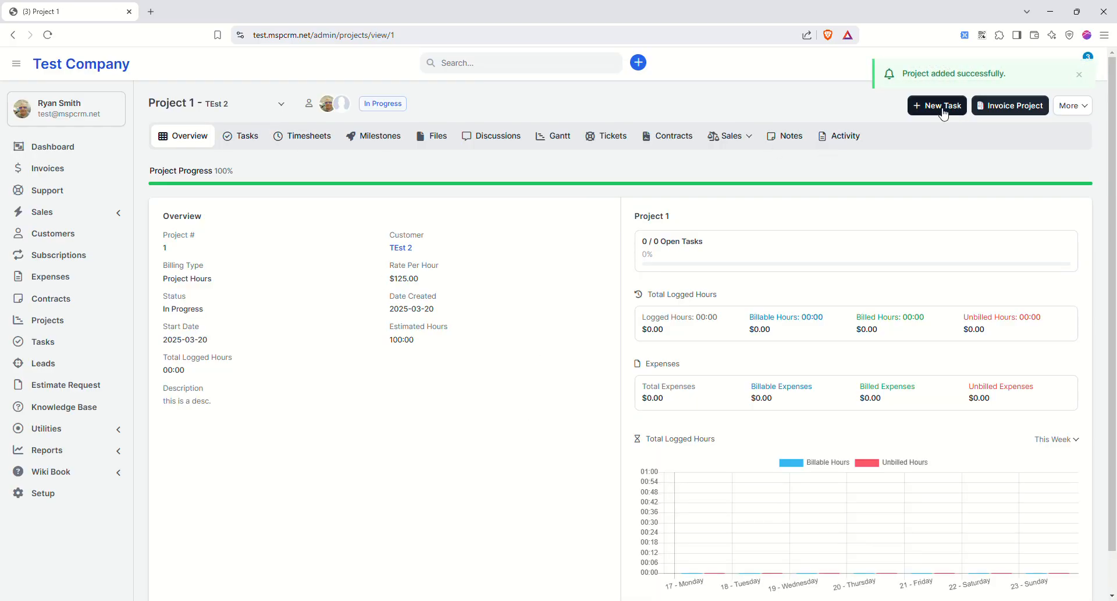
# - On Project 1's Tasks tab, start a new task
pyautogui.click(246, 140)
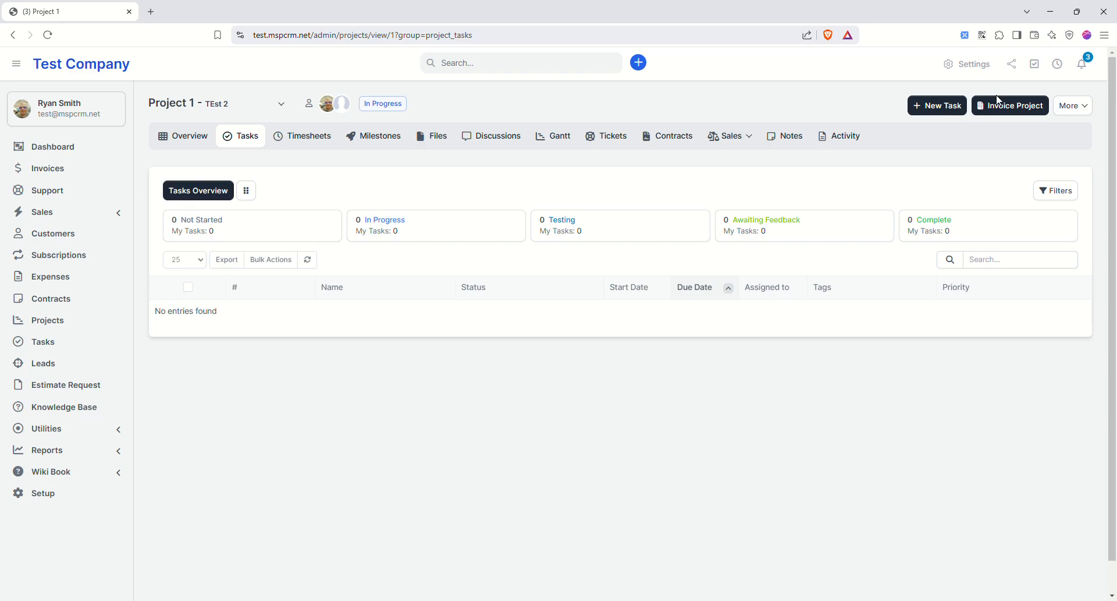
pyautogui.click(929, 108)
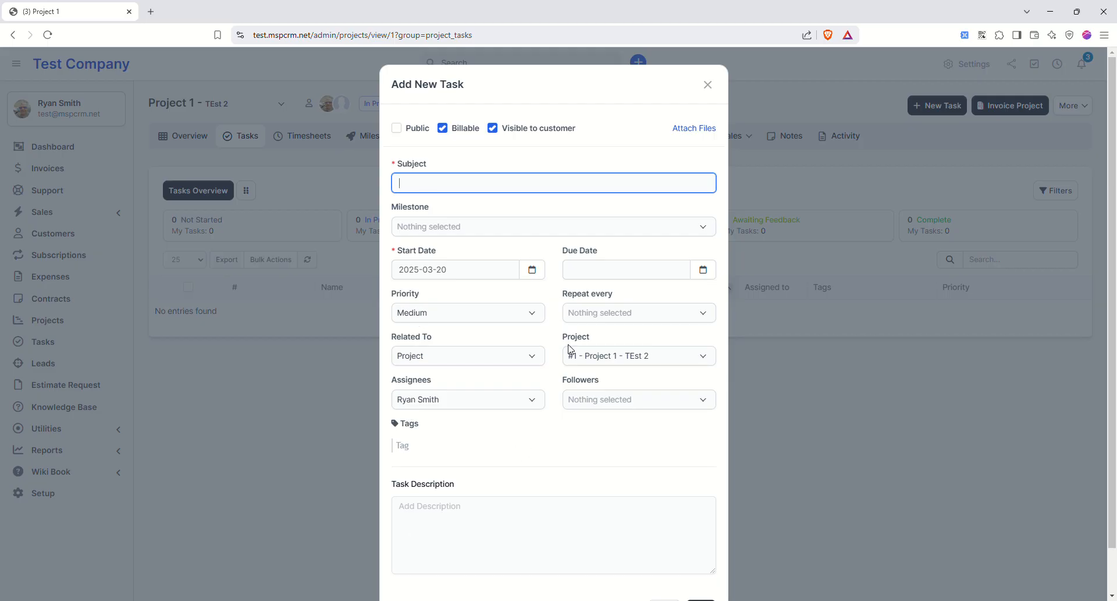
# - Fill the task subject with the autofilled 'Technolgy Solutions Midwest, LLC'; leave milestone empty
pyautogui.click(621, 208)
pyautogui.click(457, 191)
pyautogui.click(476, 234)
pyautogui.click(458, 229)
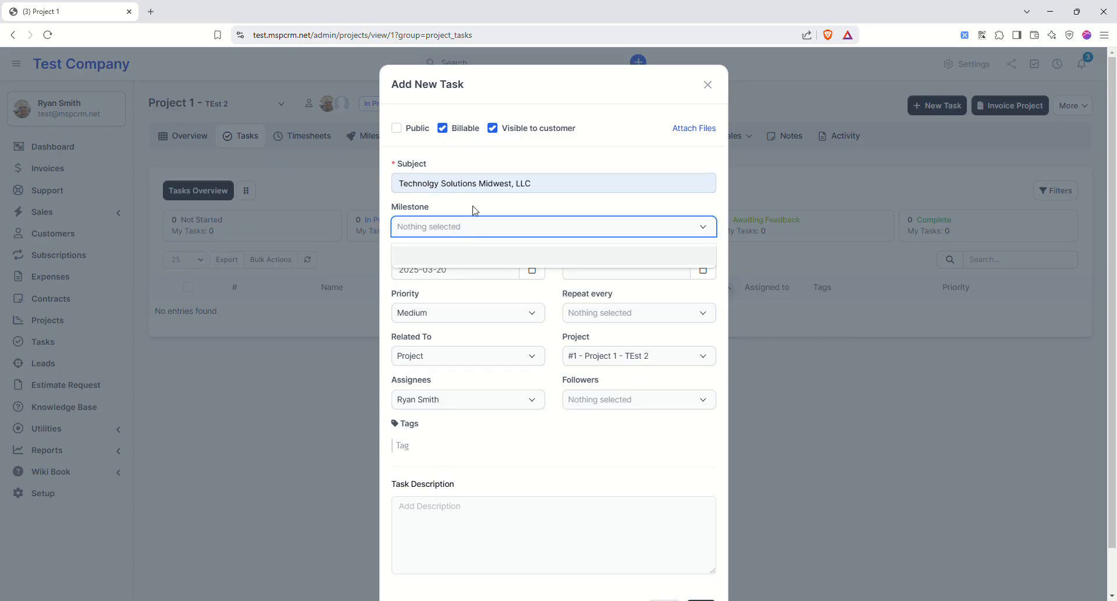
pyautogui.click(476, 210)
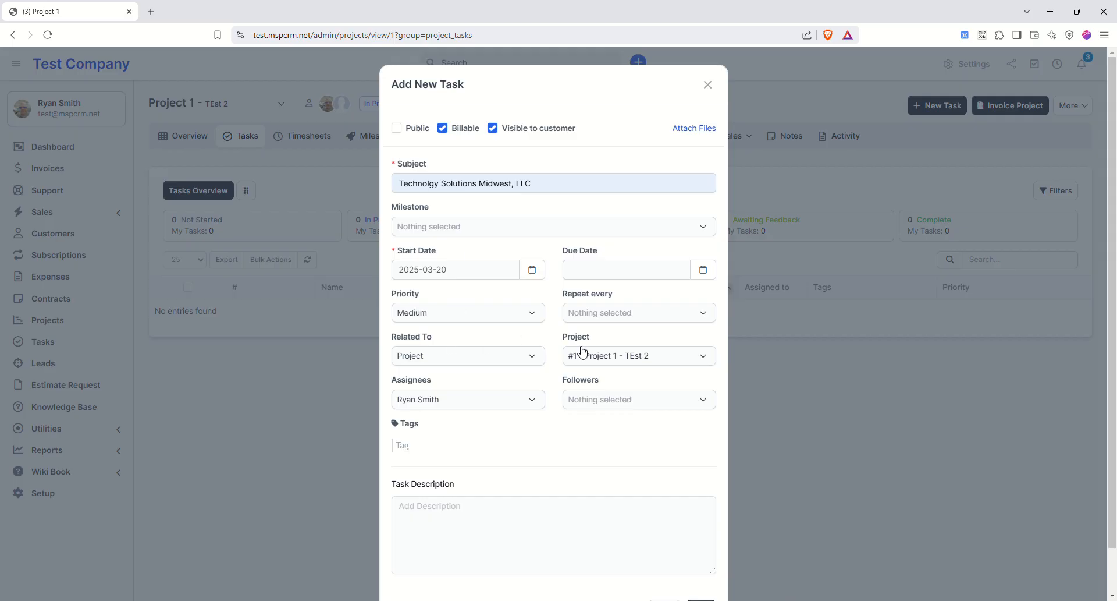
# - Enter the task description 'this is a task' and save the task
pyautogui.scroll(-2, 508, 431)
pyautogui.click(456, 476)
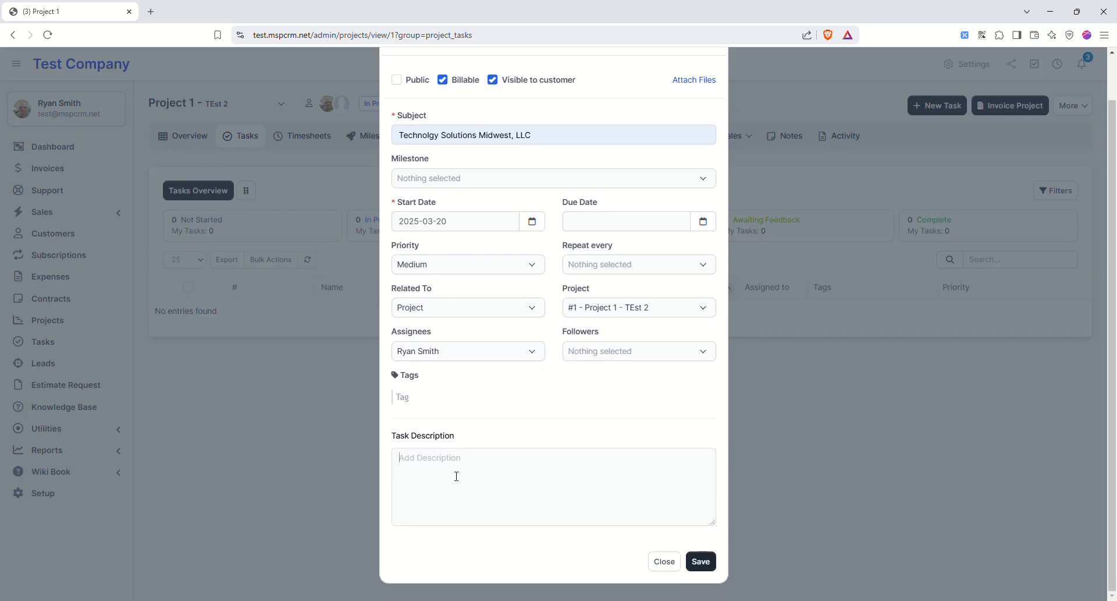
pyautogui.write('this is a task')
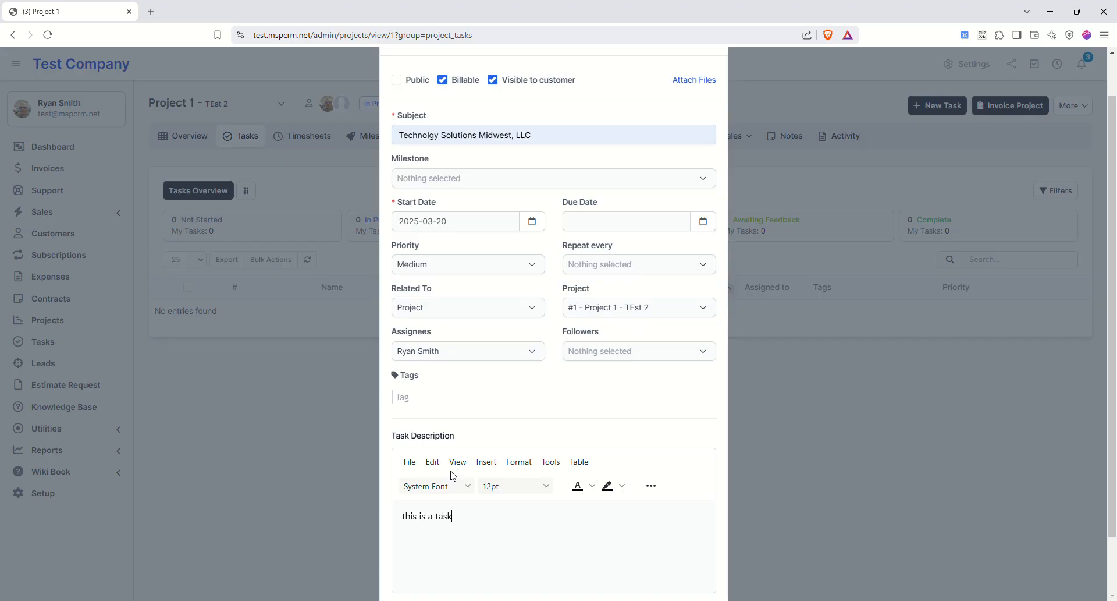
pyautogui.scroll(-2, 453, 475)
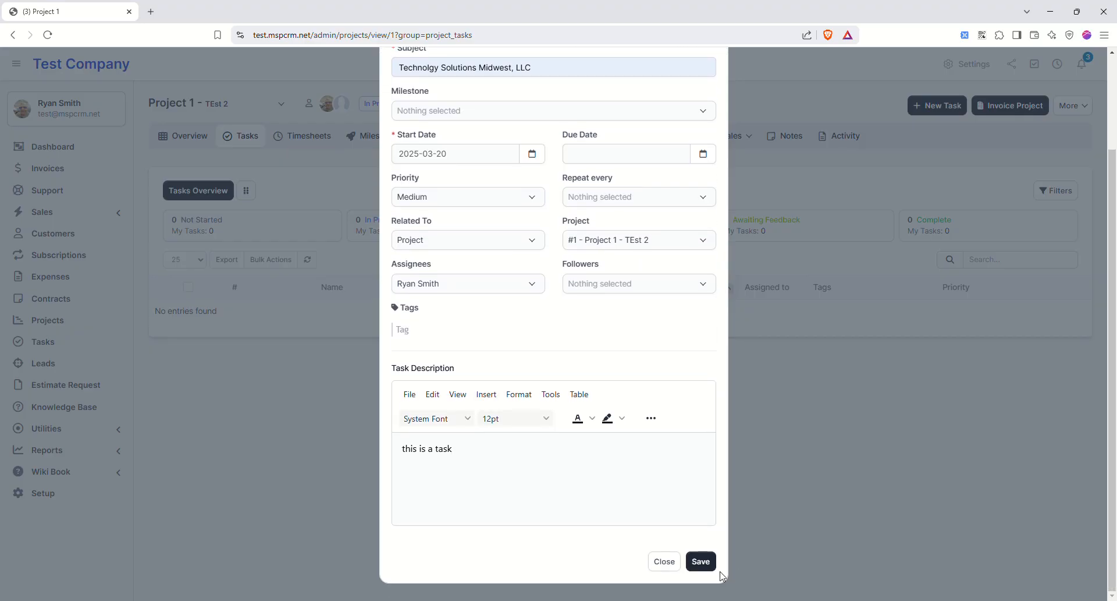
pyautogui.click(701, 560)
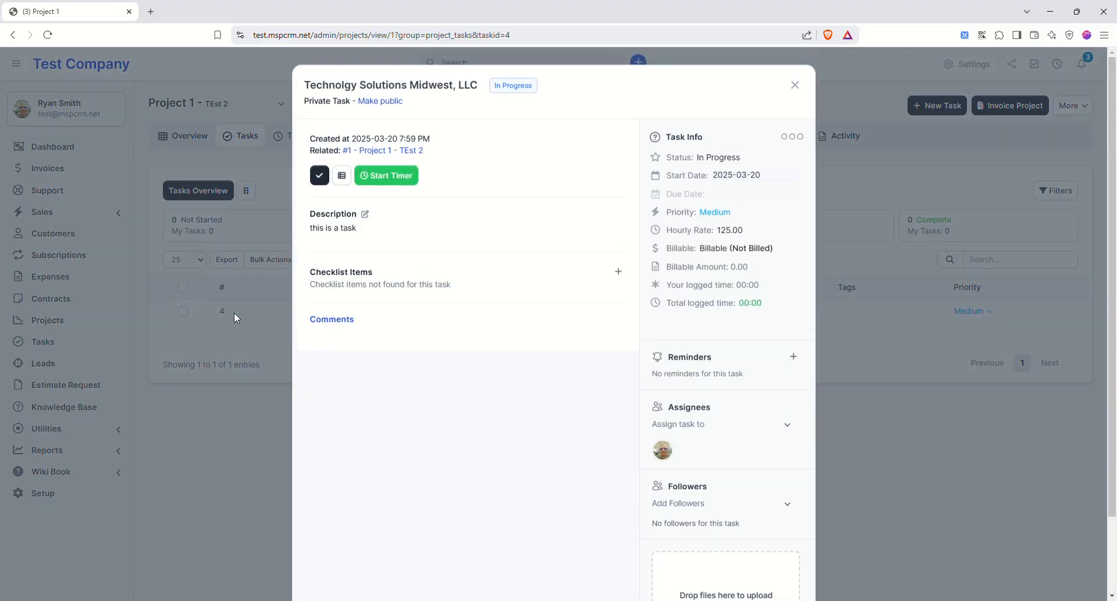
# - Add the checklist items 'call them' and 'setup netwrok' to task #4
pyautogui.moveTo(341, 273); pyautogui.dragTo(345, 274)
pyautogui.click(618, 272)
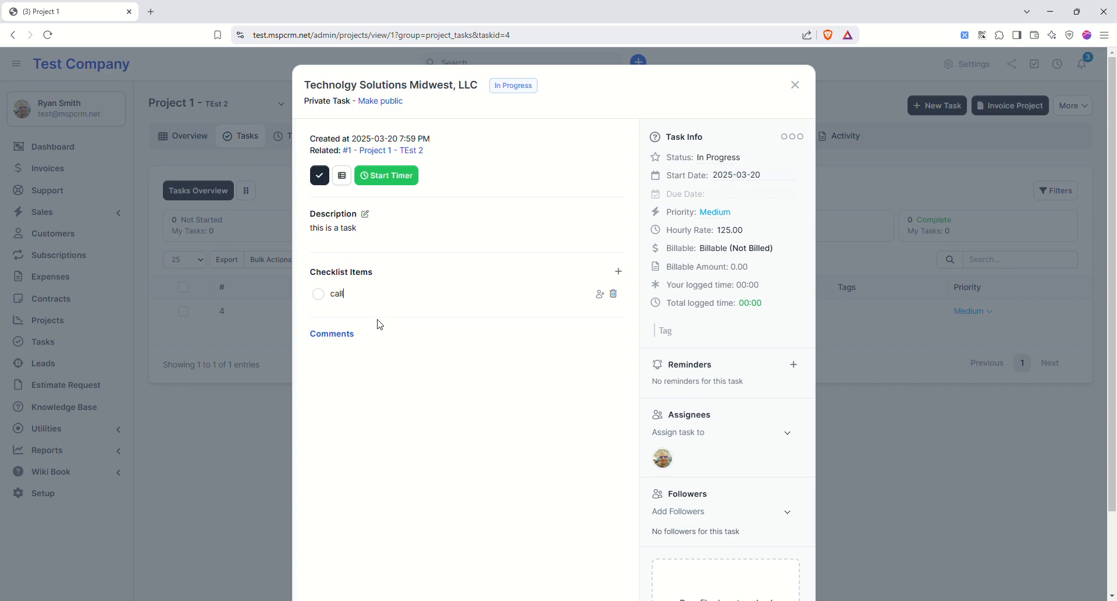
pyautogui.press('Return')
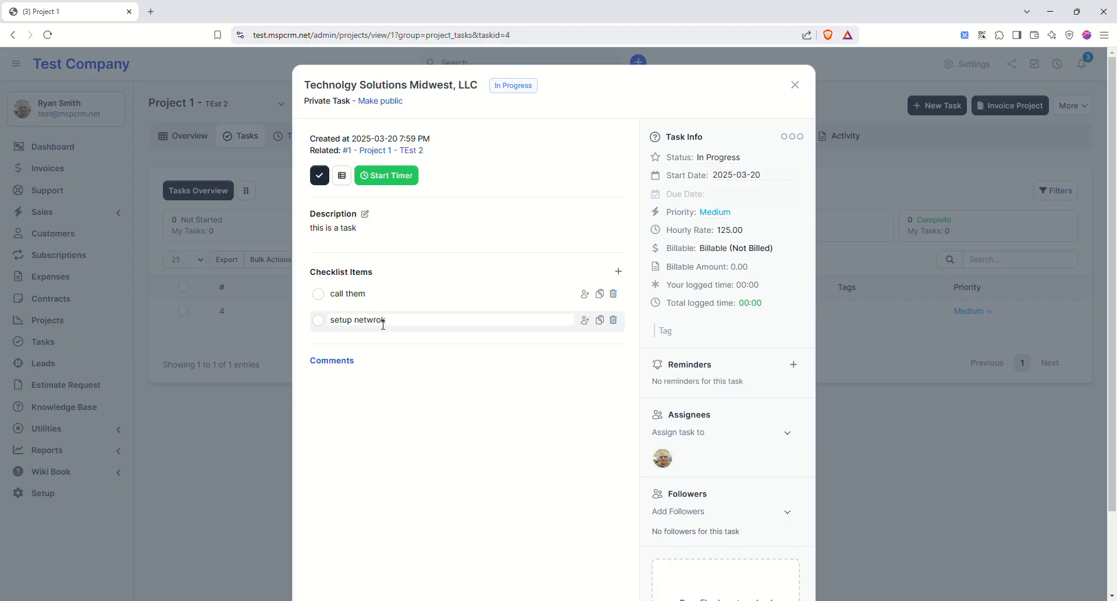
pyautogui.press('Return')
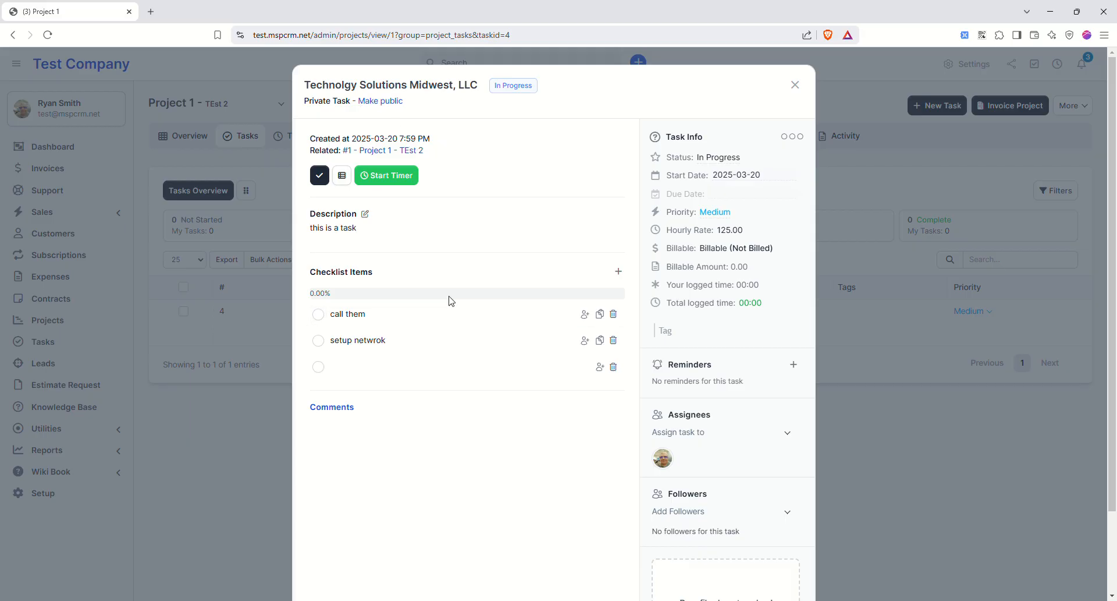
pyautogui.scroll(-2, 464, 264)
pyautogui.scroll(2, 481, 311)
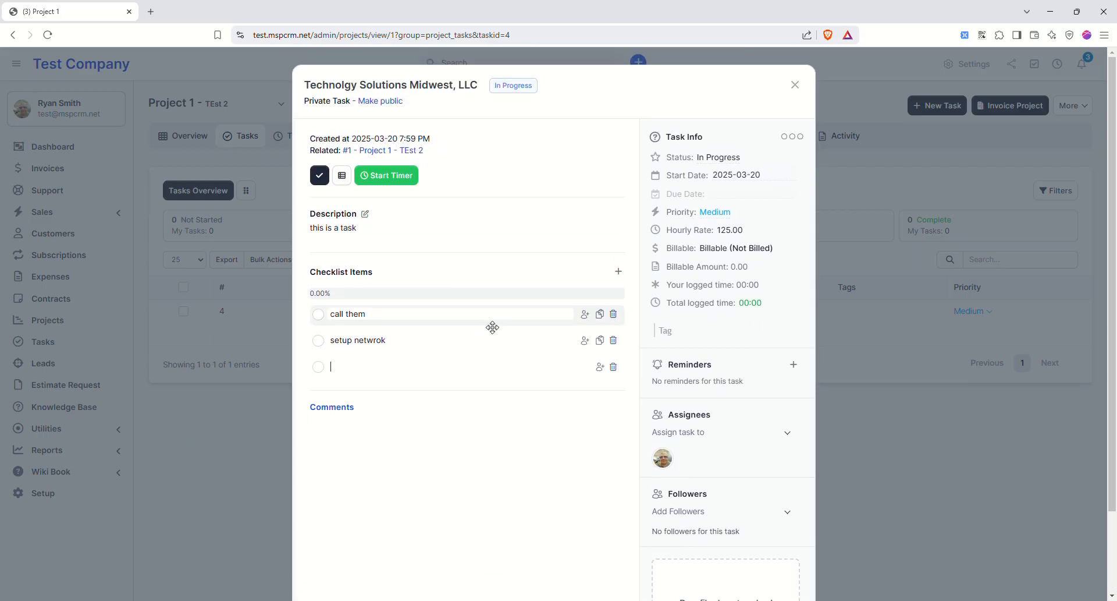
# - Log a timesheet on the task from 2025-03-21 8:00 PM to 11:00 PM
pyautogui.click(345, 177)
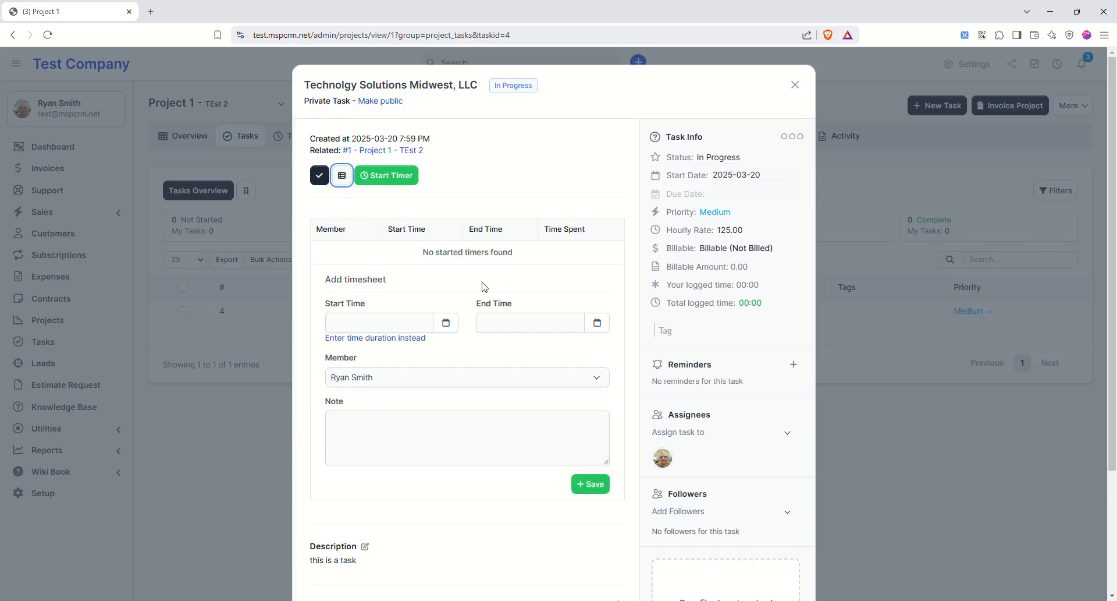
pyautogui.click(378, 323)
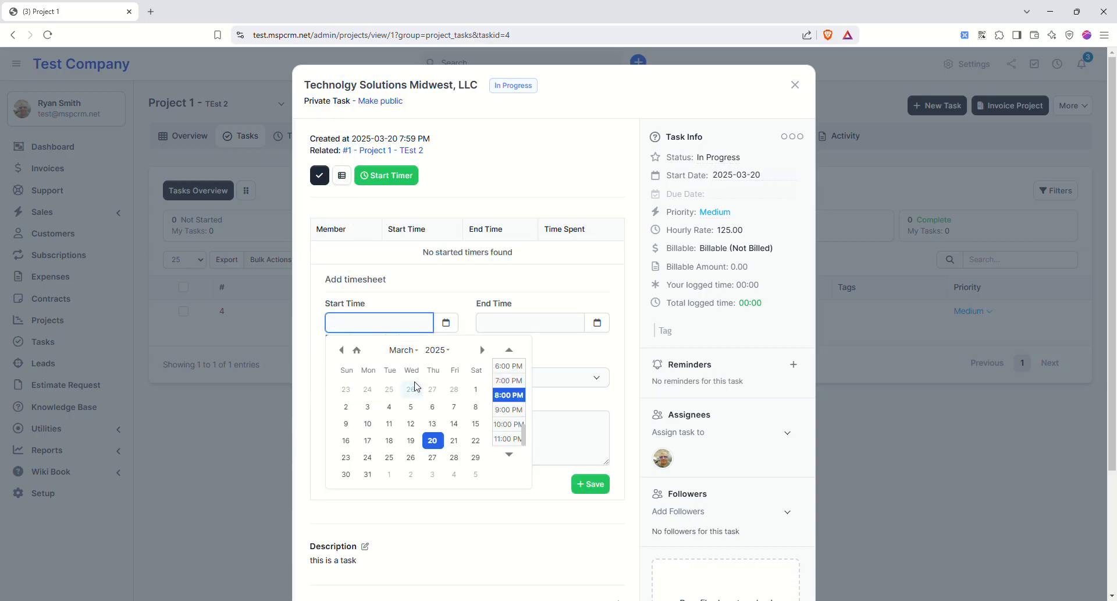
pyautogui.click(454, 440)
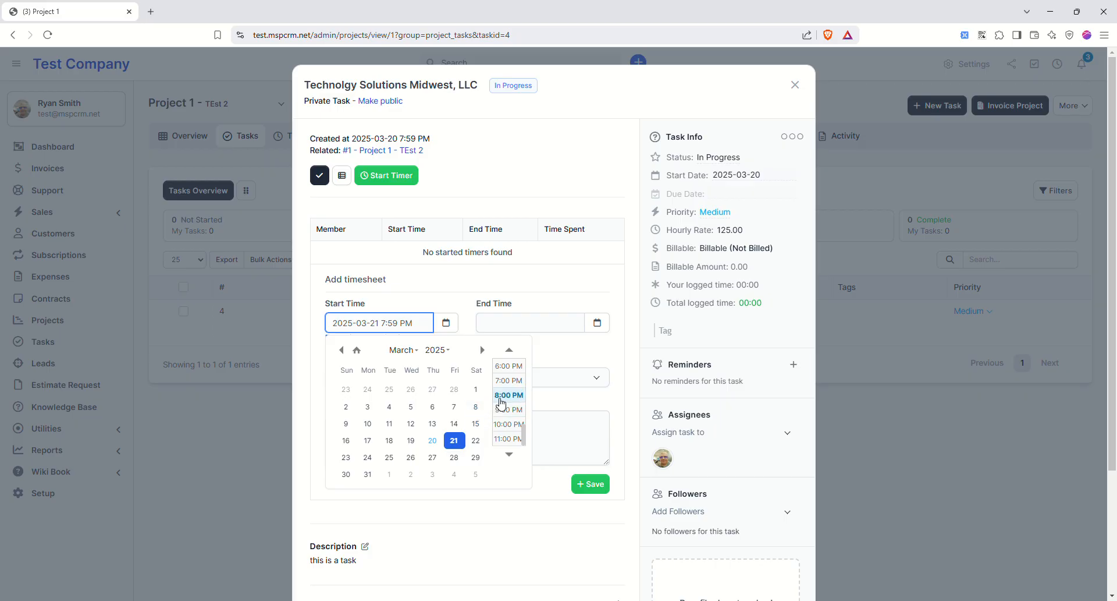
pyautogui.click(501, 397)
pyautogui.click(530, 323)
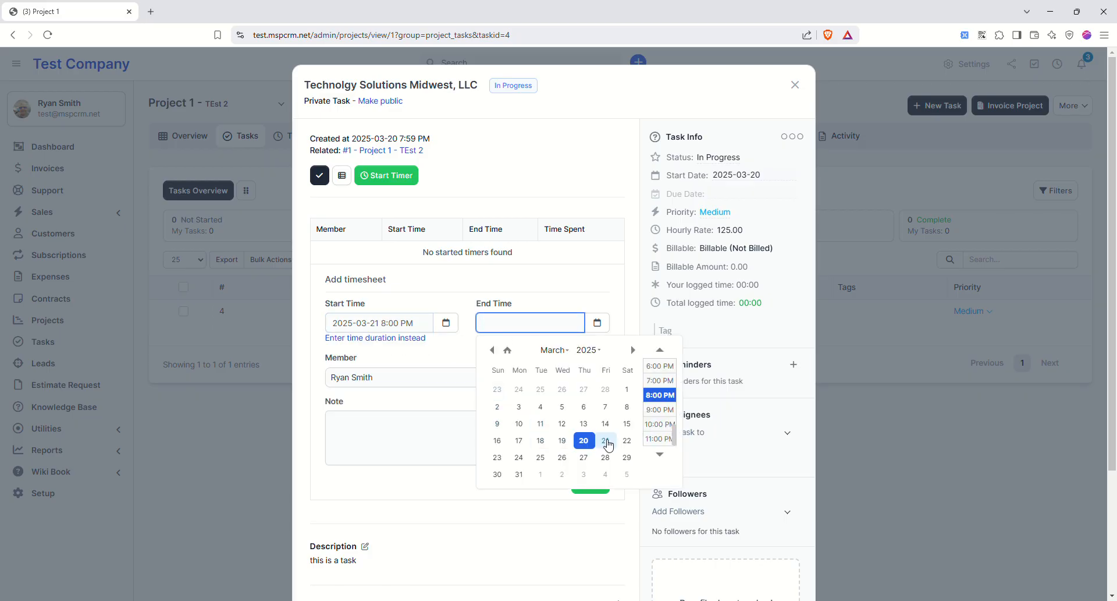
pyautogui.click(607, 445)
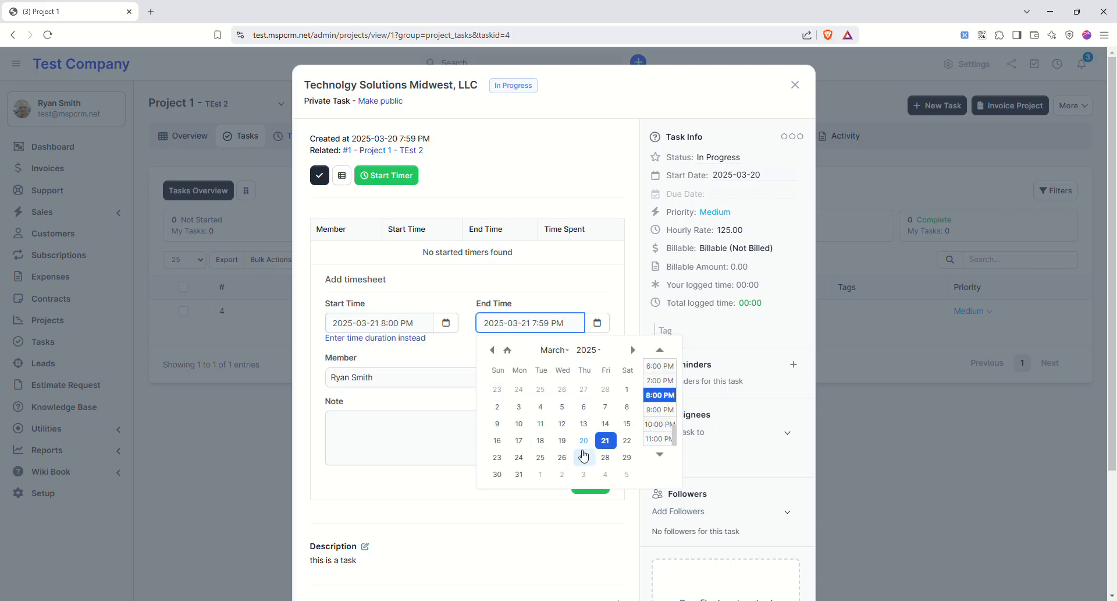
pyautogui.click(660, 438)
pyautogui.click(605, 479)
# - Add the note 'I did this.' to the timesheet entry, then view the project's timesheets
pyautogui.click(454, 442)
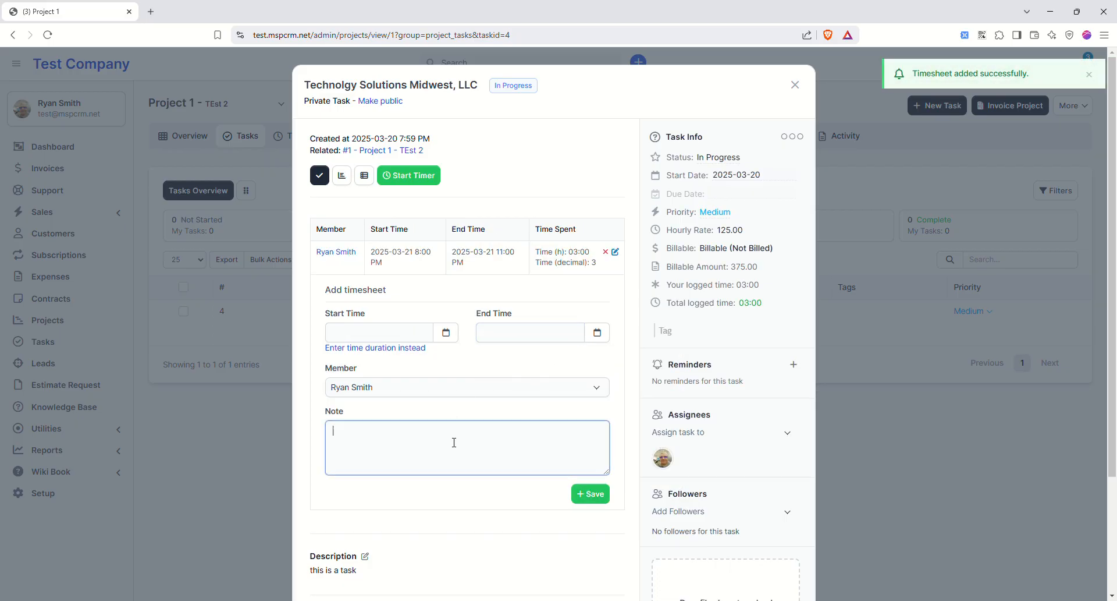
pyautogui.write('I')
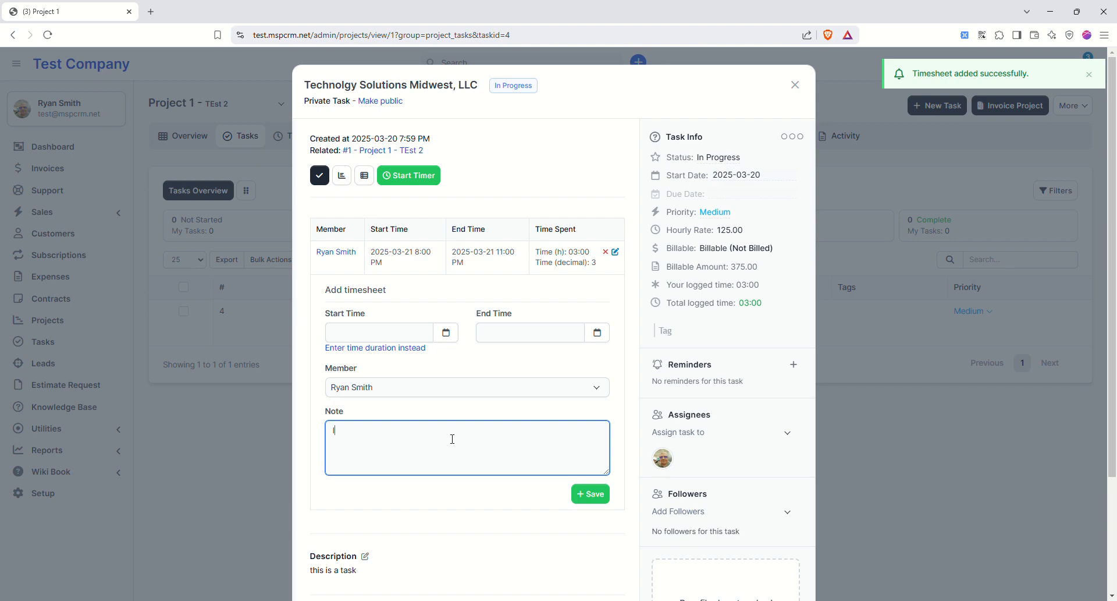
pyautogui.write(' did this.')
pyautogui.click(591, 494)
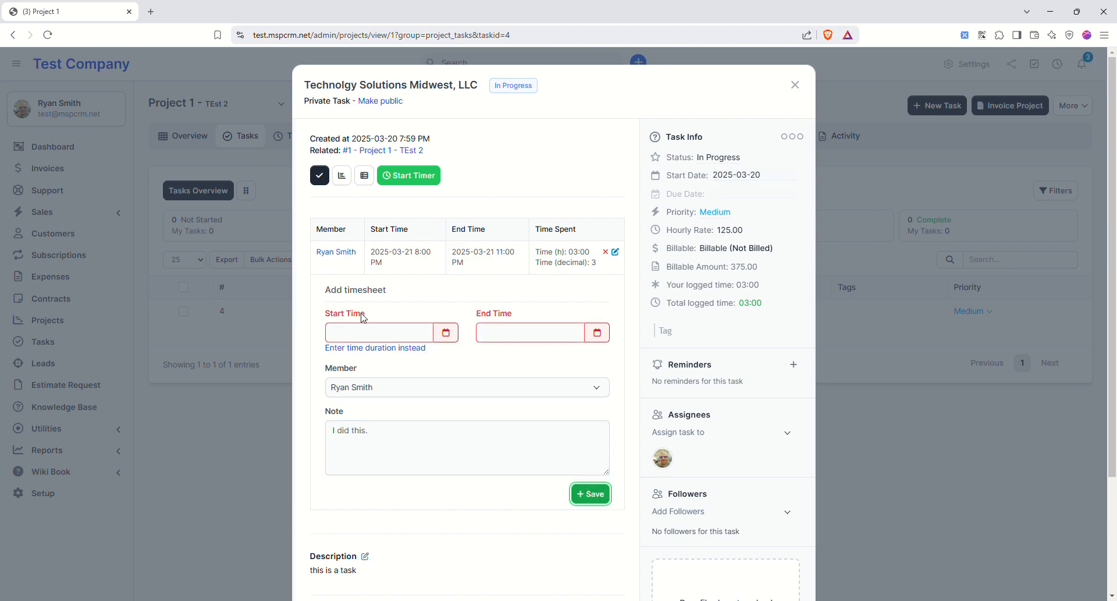
pyautogui.click(615, 251)
pyautogui.click(489, 403)
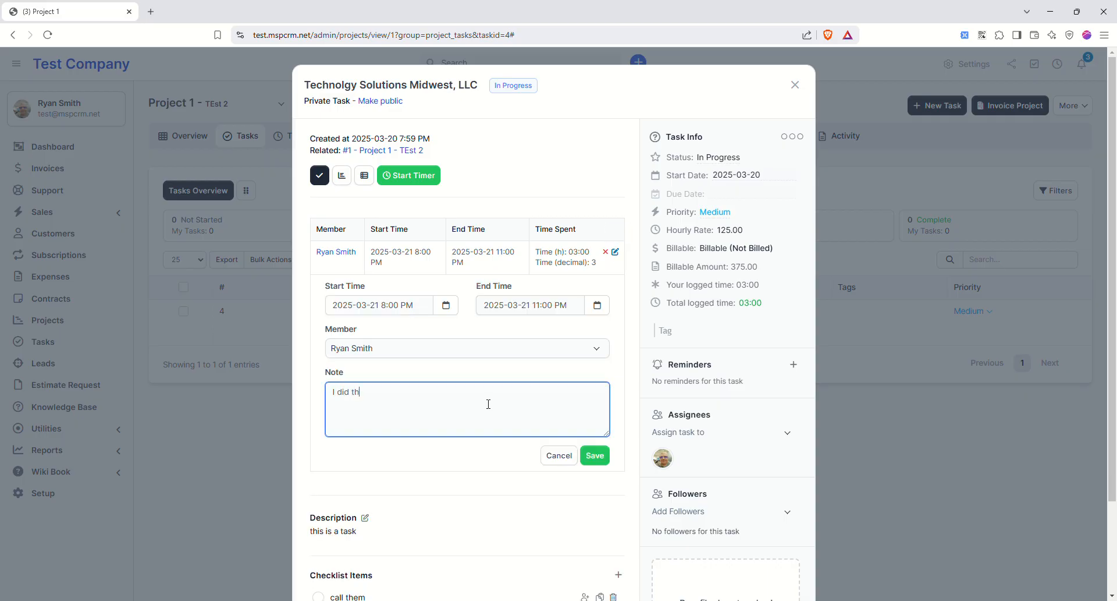
pyautogui.click(595, 455)
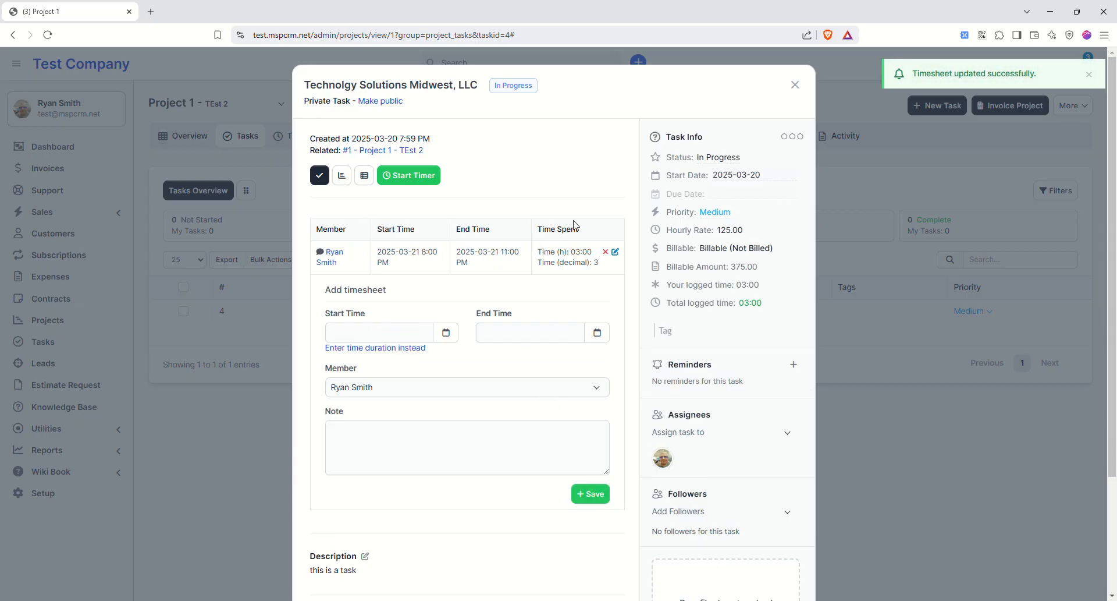
pyautogui.click(794, 86)
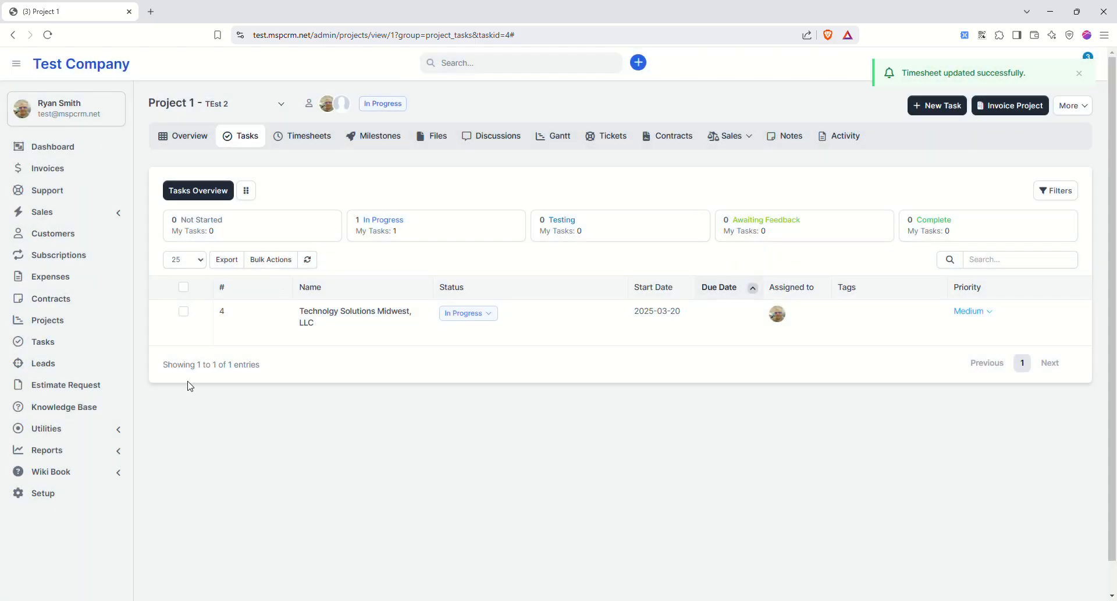
pyautogui.click(310, 136)
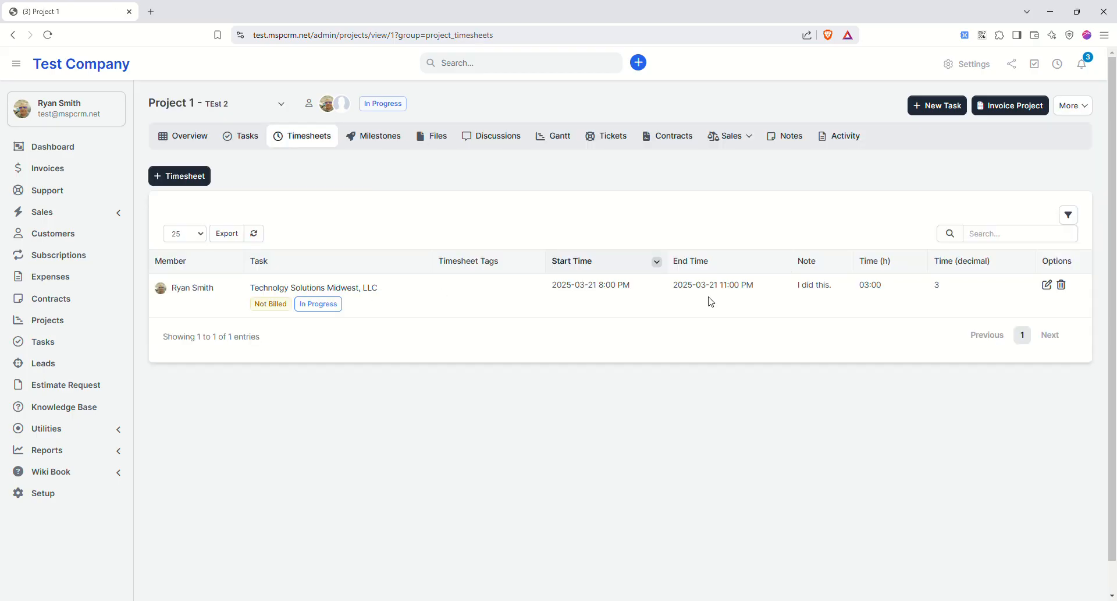
# - Look through Project 1's milestones, files and discussions, discarding a new discussion form
pyautogui.moveTo(860, 287); pyautogui.dragTo(895, 286)
pyautogui.click(388, 136)
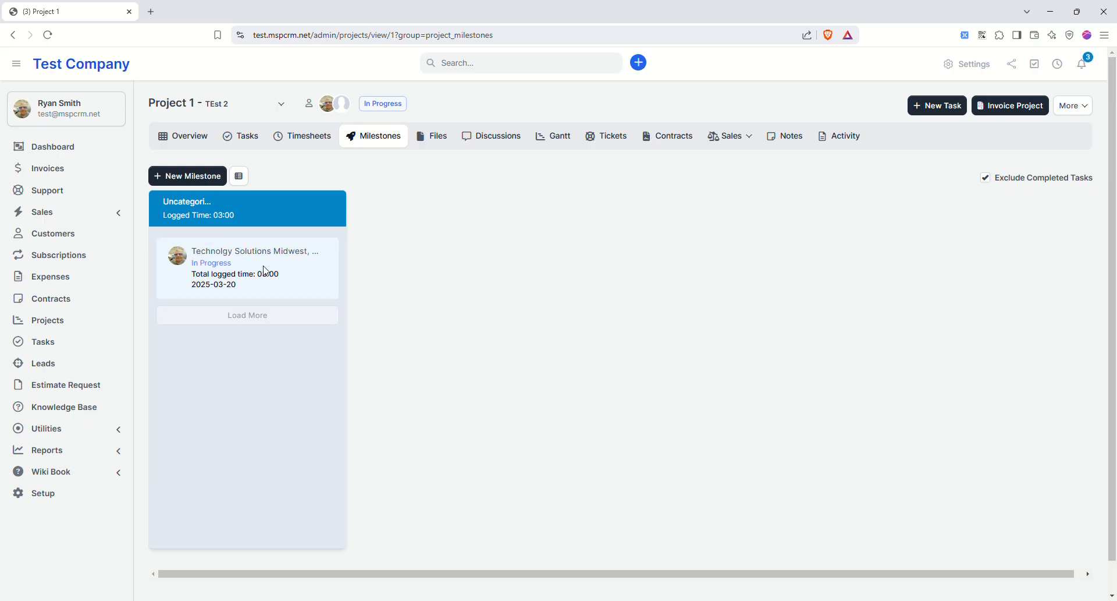
pyautogui.click(436, 135)
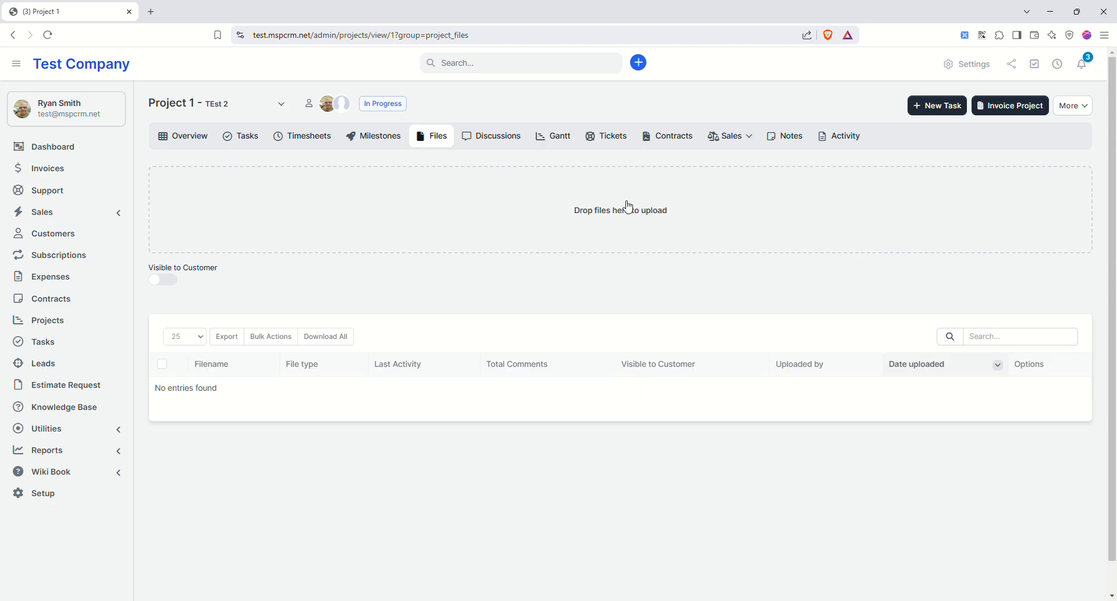
pyautogui.click(481, 139)
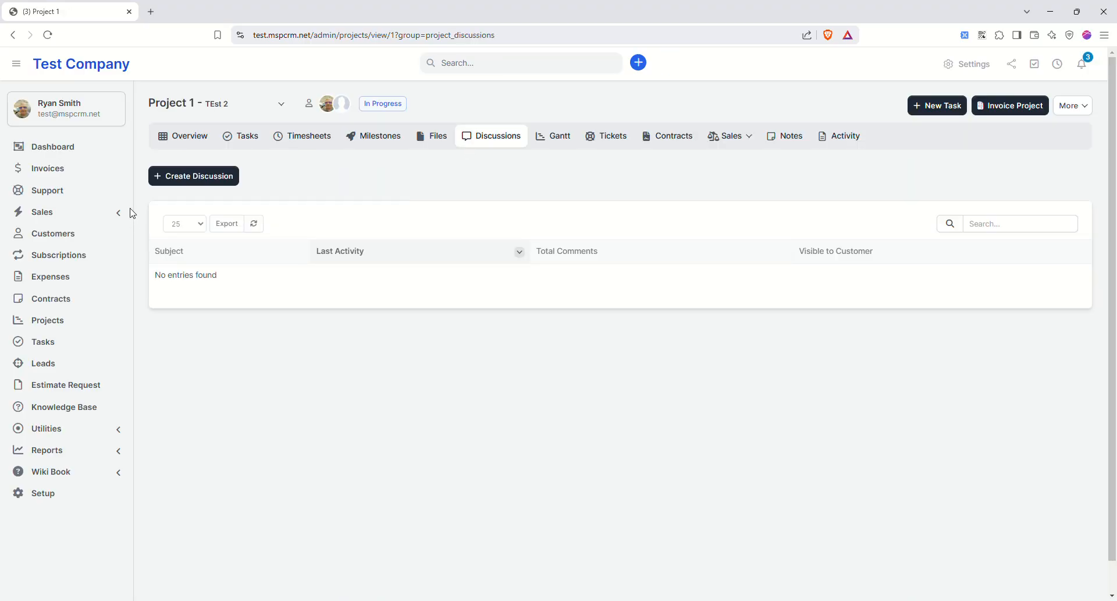
pyautogui.click(208, 179)
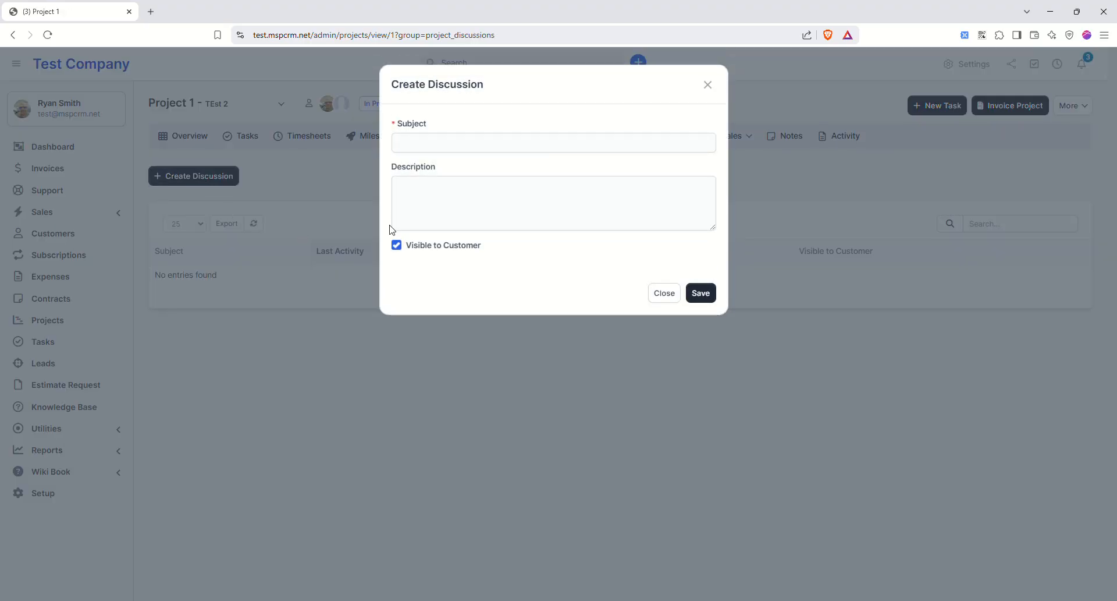
pyautogui.click(395, 244)
pyautogui.click(397, 247)
pyautogui.click(654, 289)
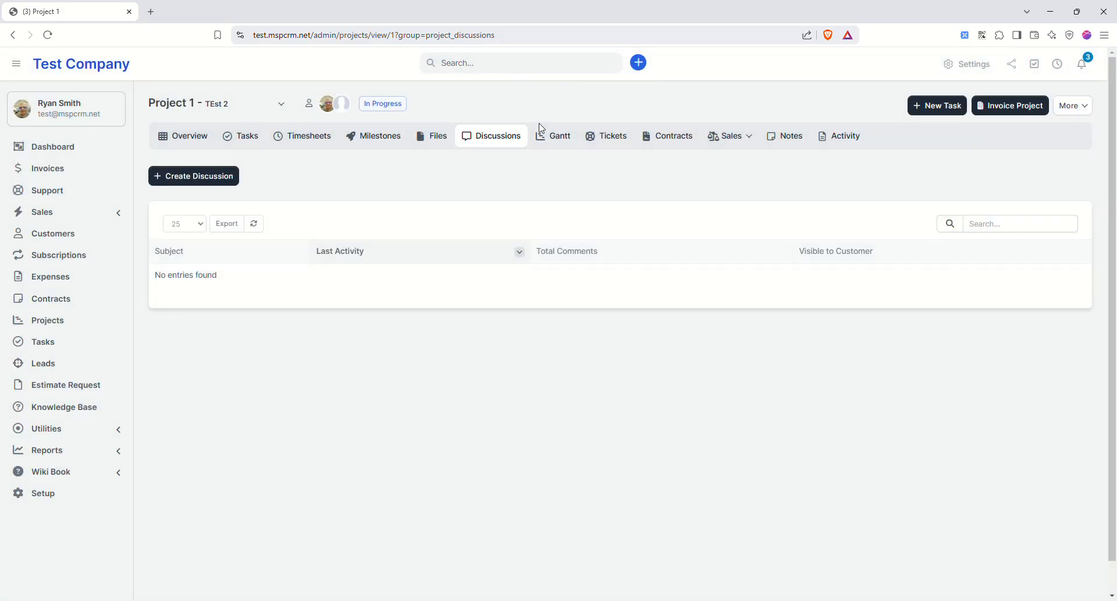
# - View the project's Gantt chart and tickets, abandoning a new ticket form
pyautogui.click(558, 136)
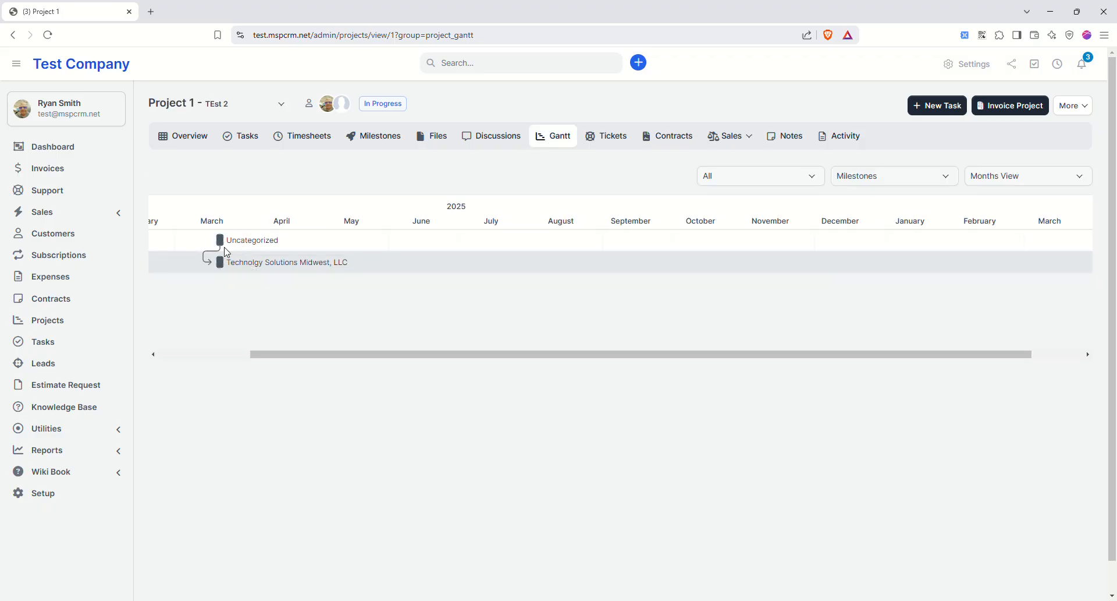
pyautogui.moveTo(282, 354); pyautogui.dragTo(357, 347)
pyautogui.click(619, 133)
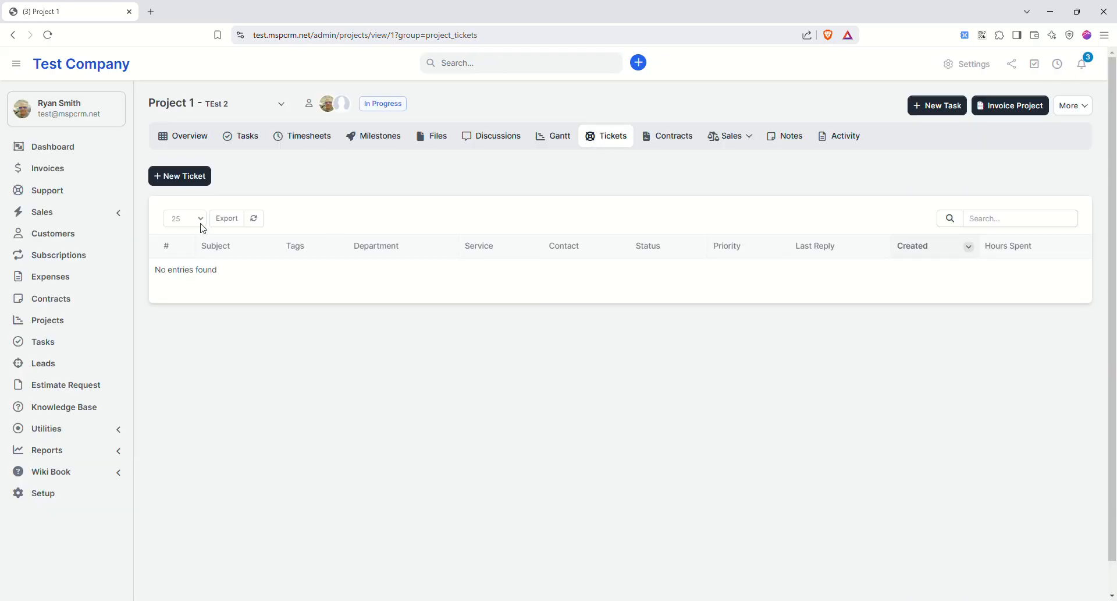
pyautogui.click(195, 176)
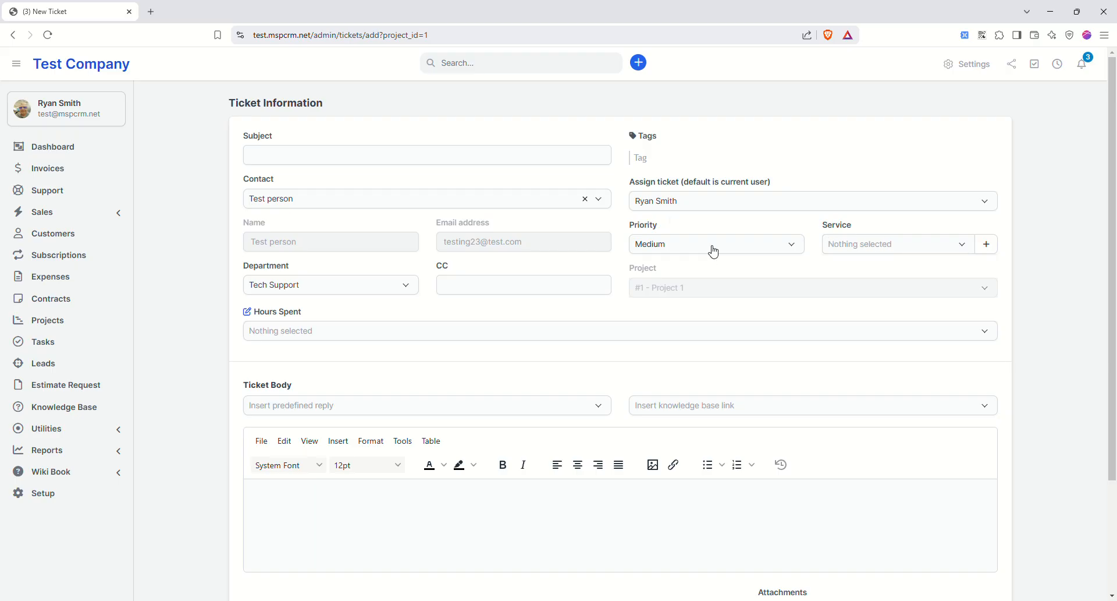
pyautogui.click(18, 36)
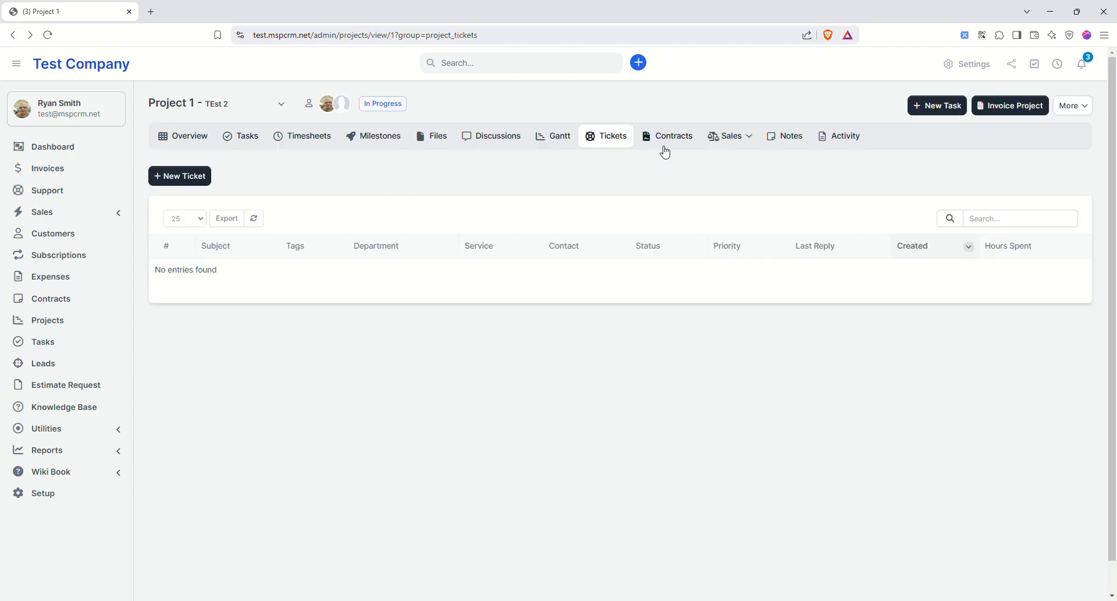
# - Check the project's empty contracts and sales document list, then return to Tasks
pyautogui.click(675, 139)
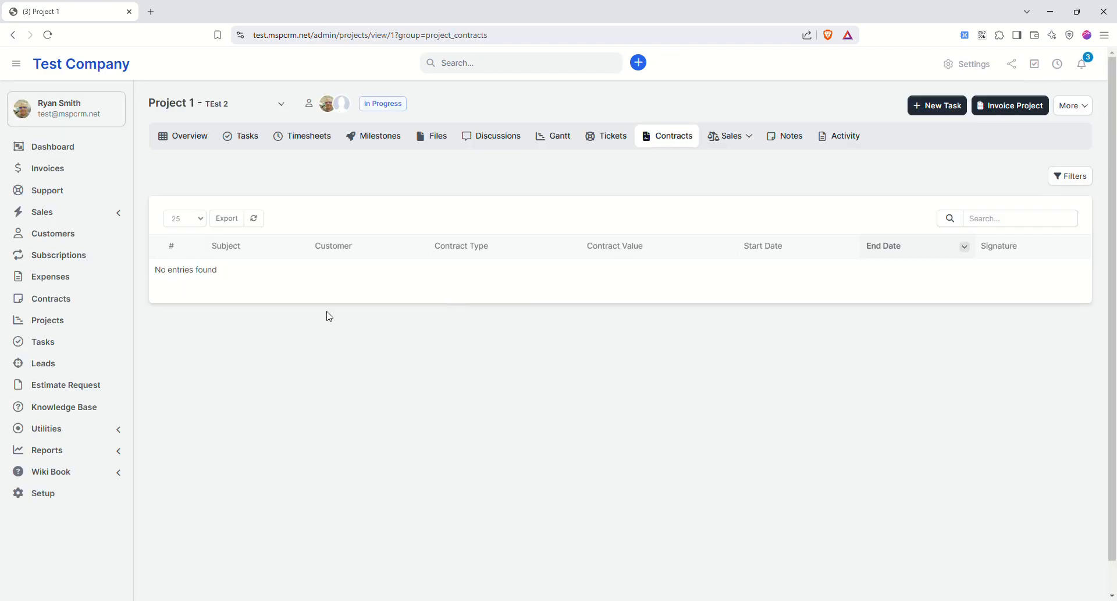
pyautogui.click(744, 140)
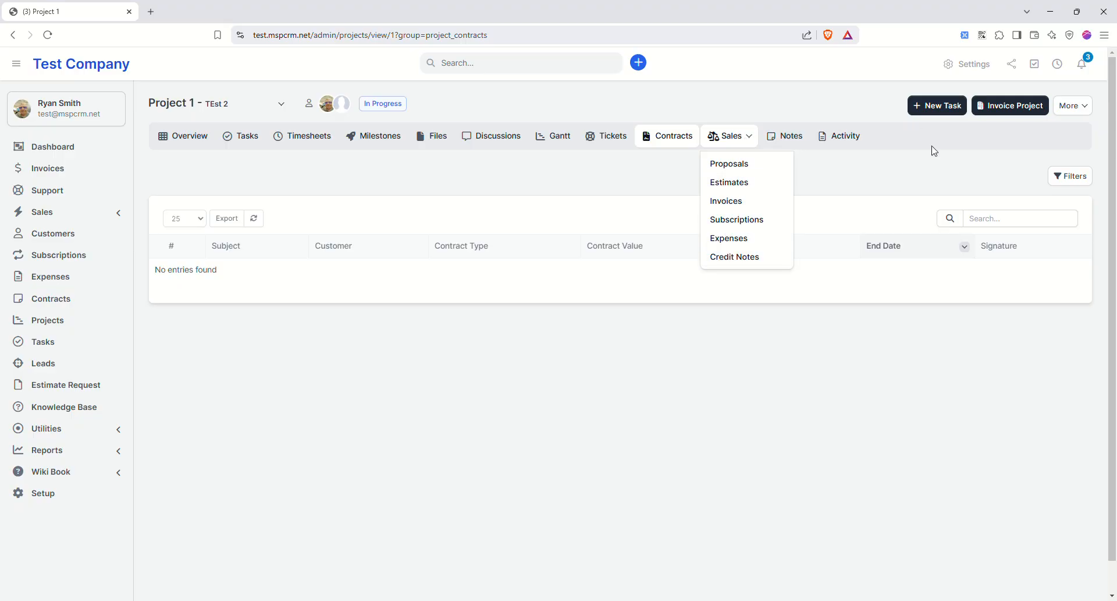
pyautogui.click(895, 174)
pyautogui.click(246, 138)
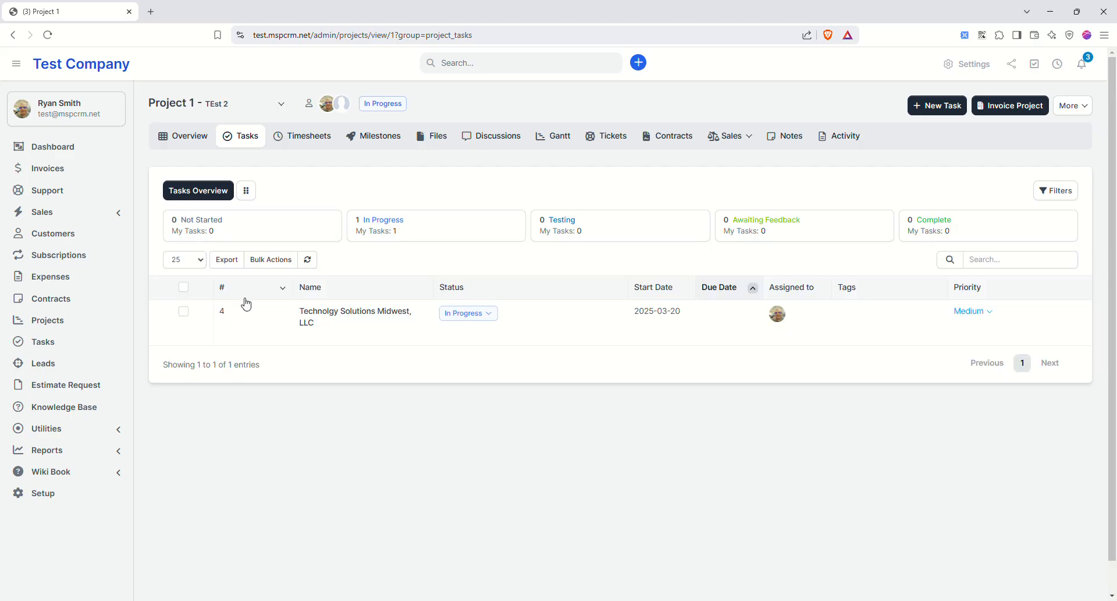
# - Mark the task Complete and invoice the project with all timesheets individually, with notes
pyautogui.click(485, 314)
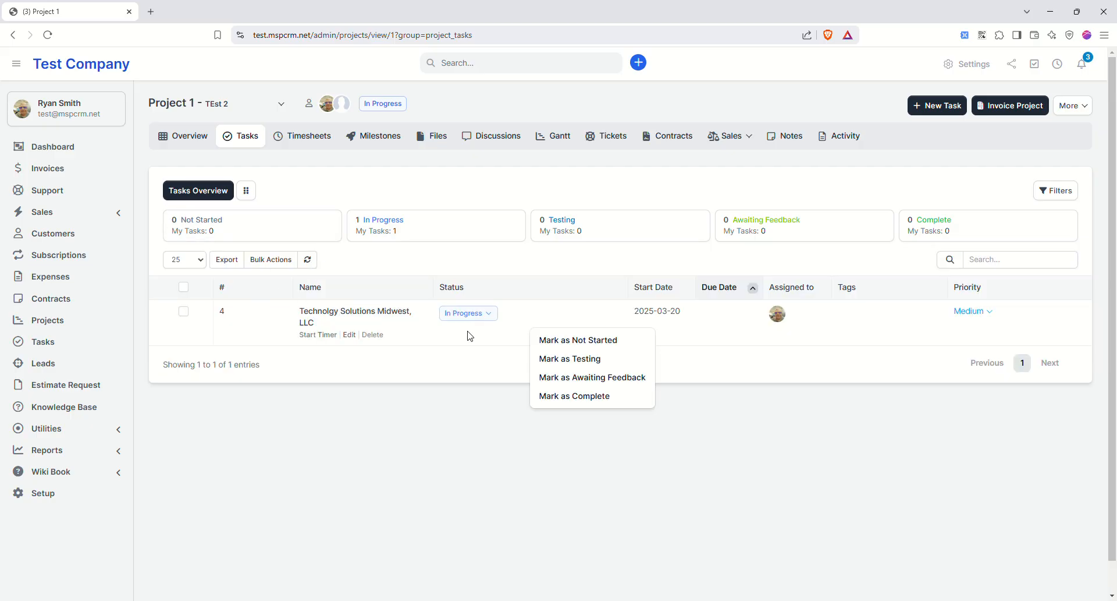
pyautogui.click(586, 379)
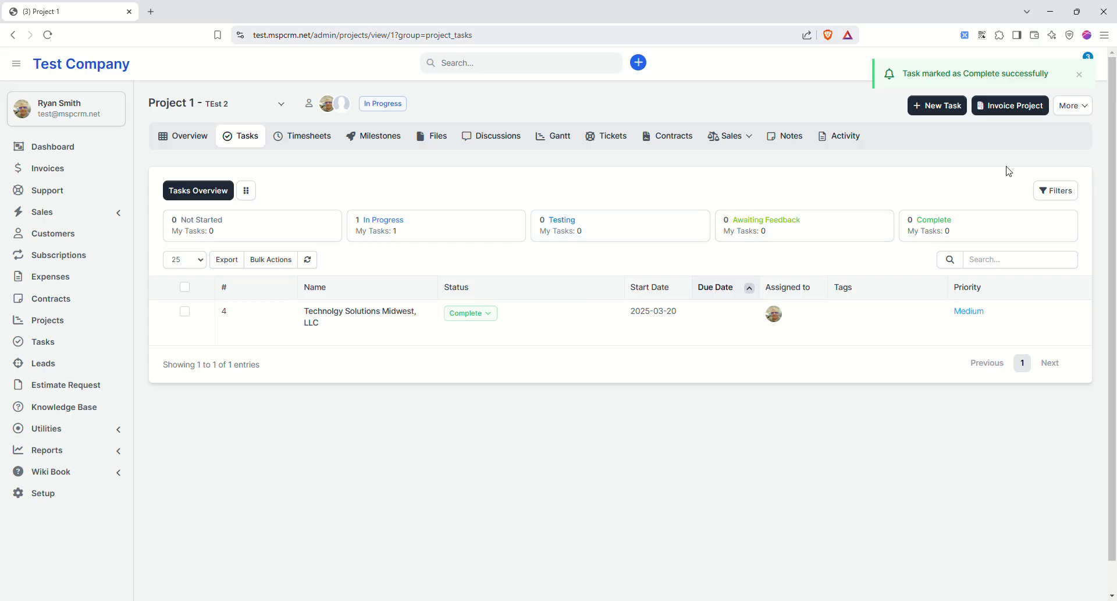
pyautogui.click(1005, 108)
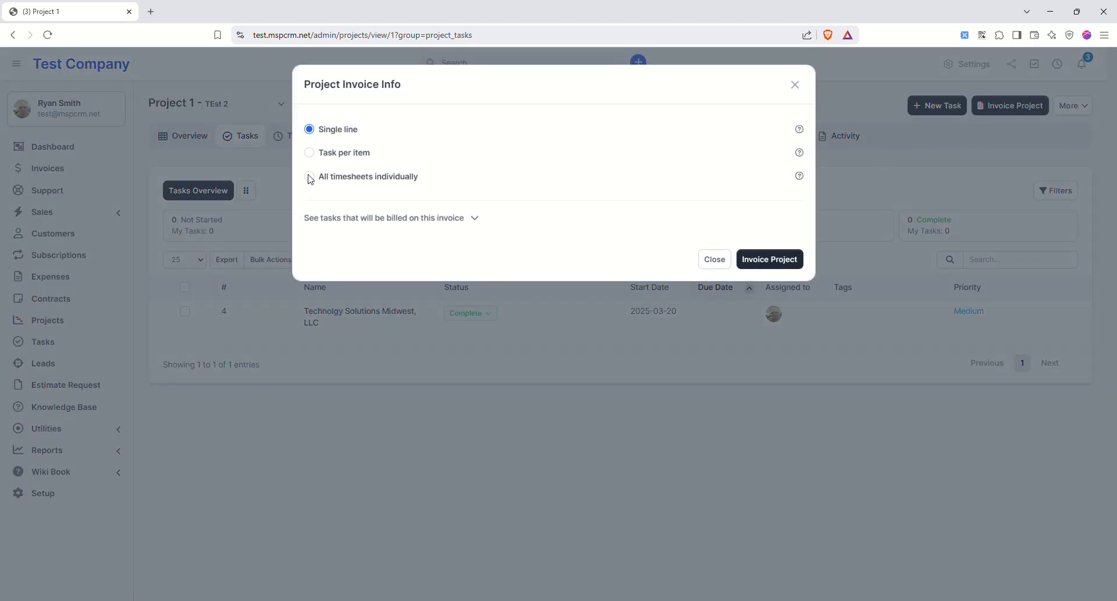
pyautogui.click(310, 178)
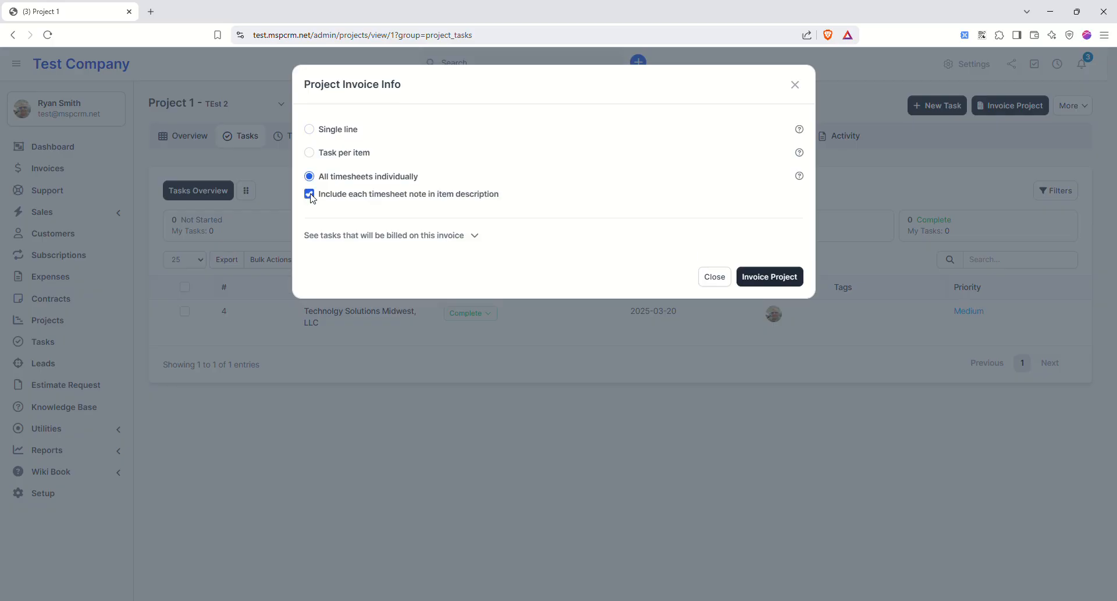
pyautogui.click(743, 272)
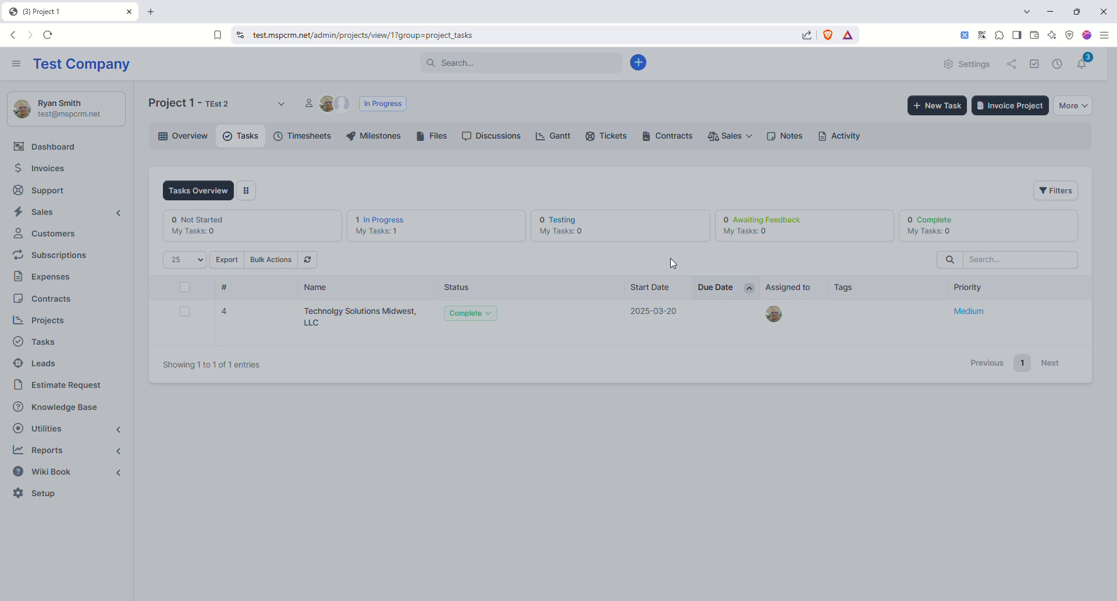
# - Review the invoice line items and save the $375.00 invoice INV-002568
pyautogui.scroll(-5, 494, 294)
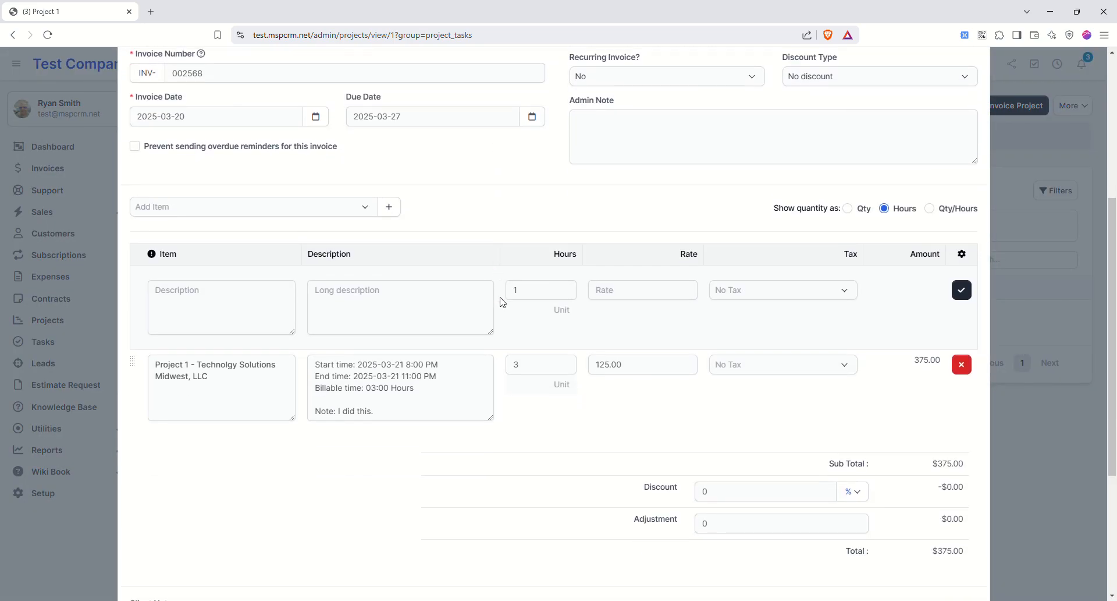
pyautogui.moveTo(314, 360); pyautogui.dragTo(392, 404)
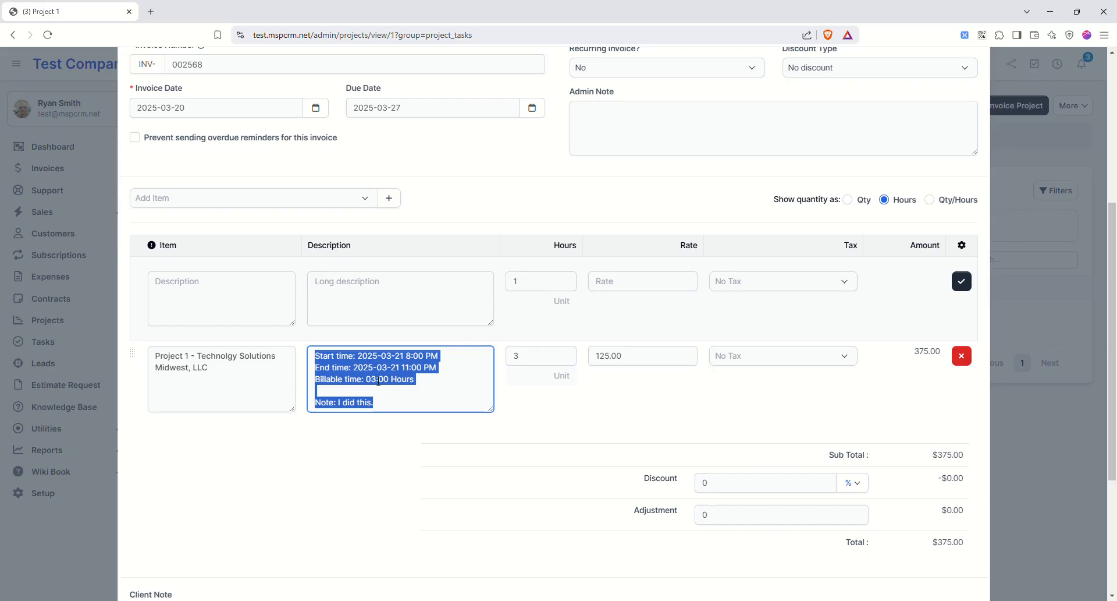
pyautogui.scroll(-2, 582, 390)
pyautogui.scroll(4, 675, 402)
pyautogui.scroll(-5, 757, 413)
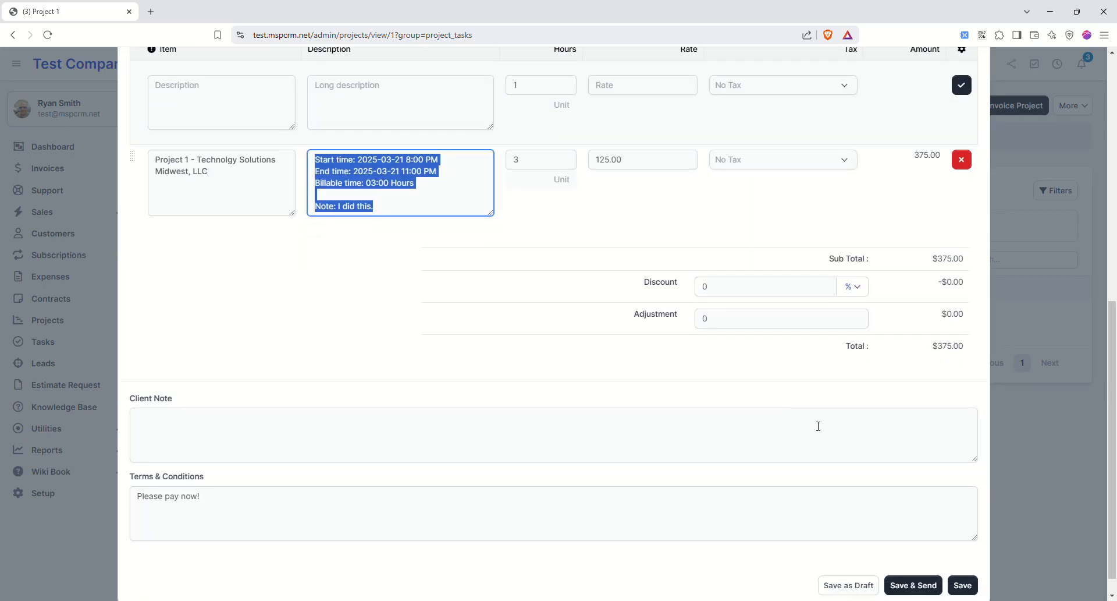
pyautogui.scroll(-1, 832, 434)
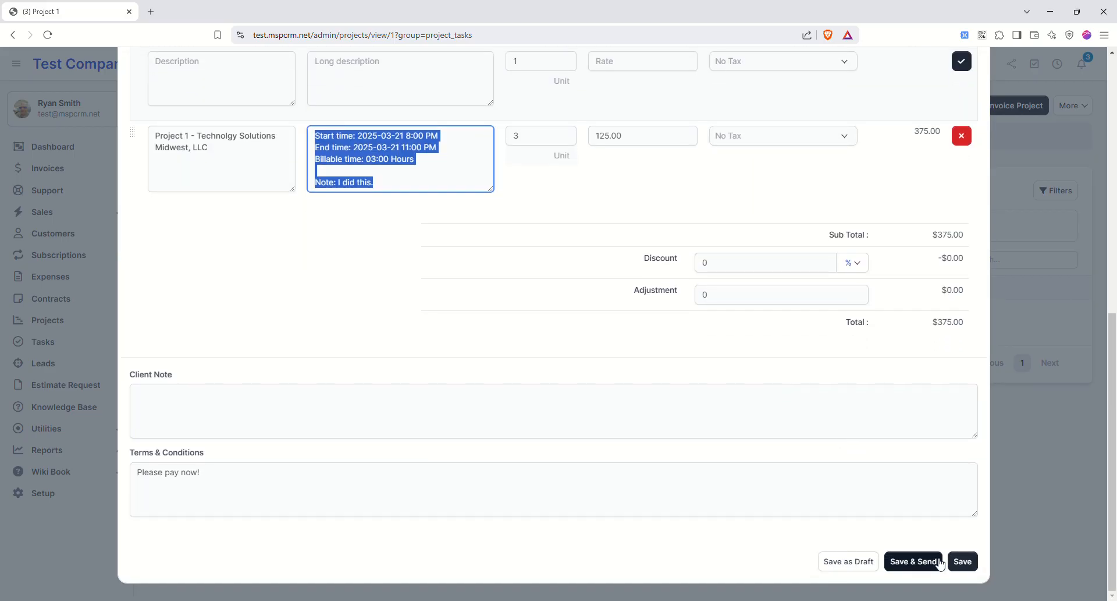
pyautogui.scroll(9, 844, 465)
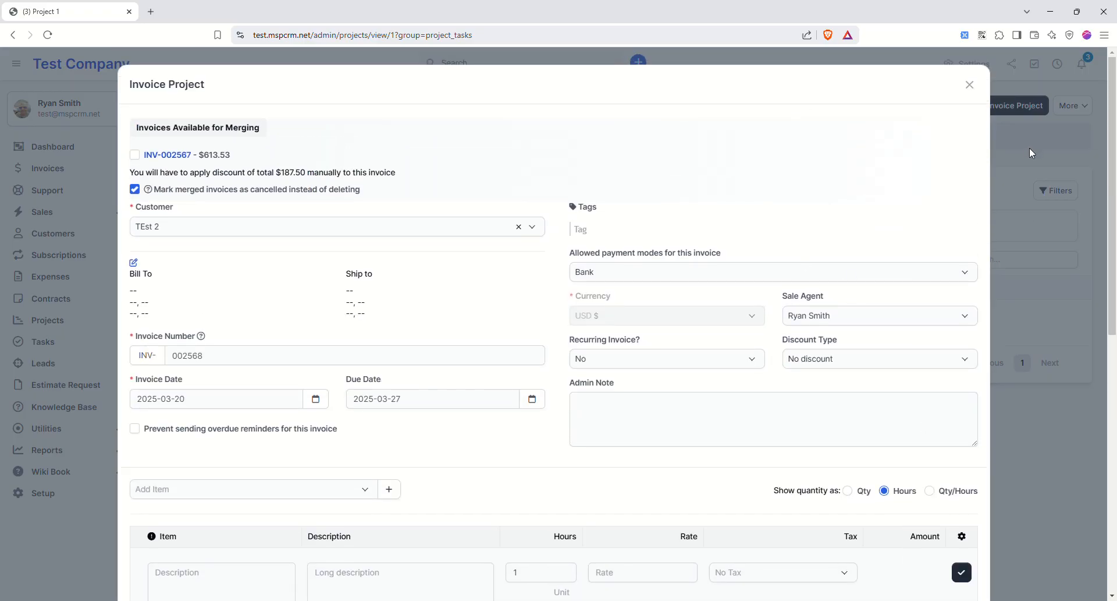
pyautogui.scroll(-9, 954, 434)
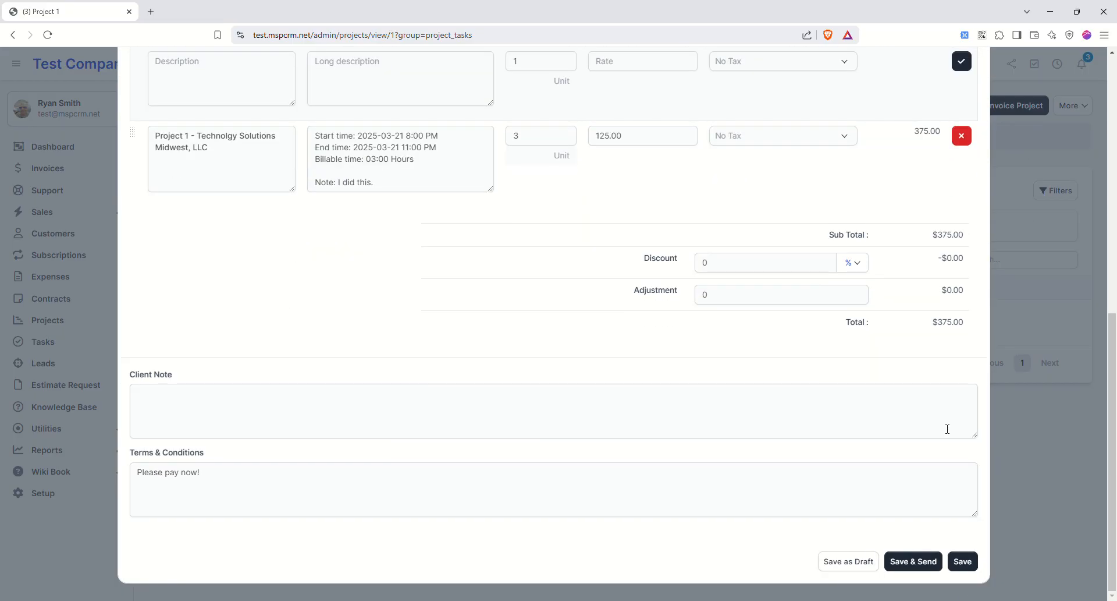
pyautogui.click(963, 561)
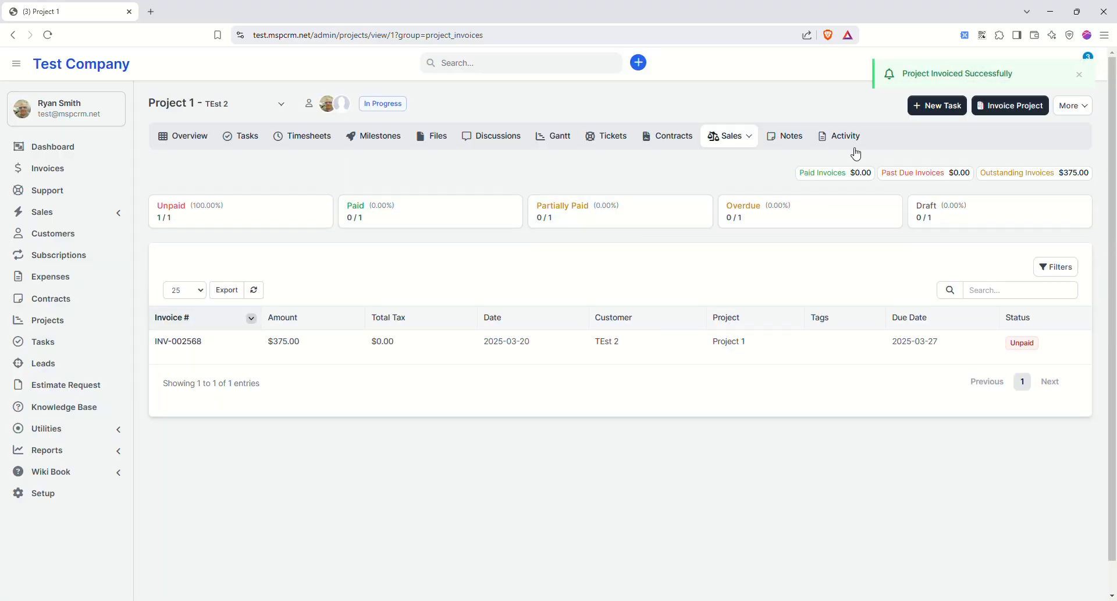
pyautogui.click(1086, 108)
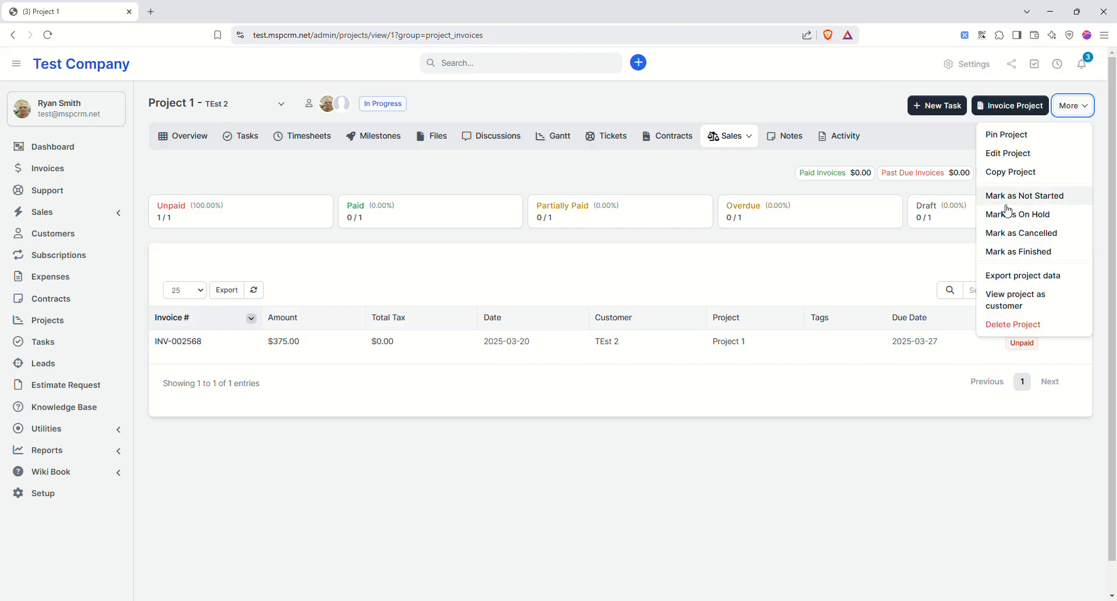
# - Dismiss the project actions menu, go to the empty Leads list and start a new lead
pyautogui.click(693, 280)
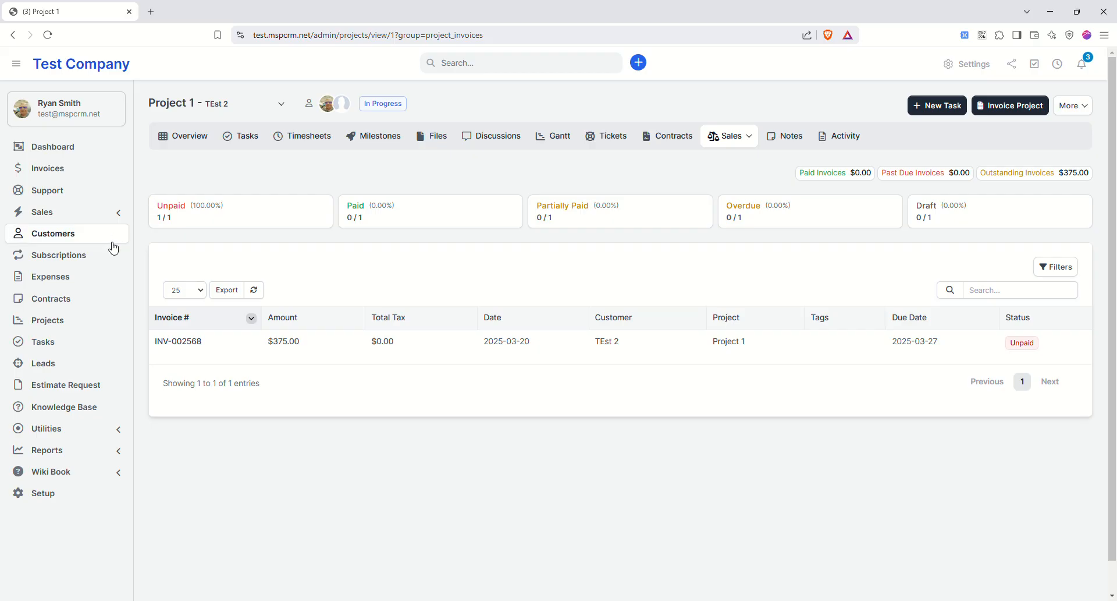
pyautogui.click(52, 365)
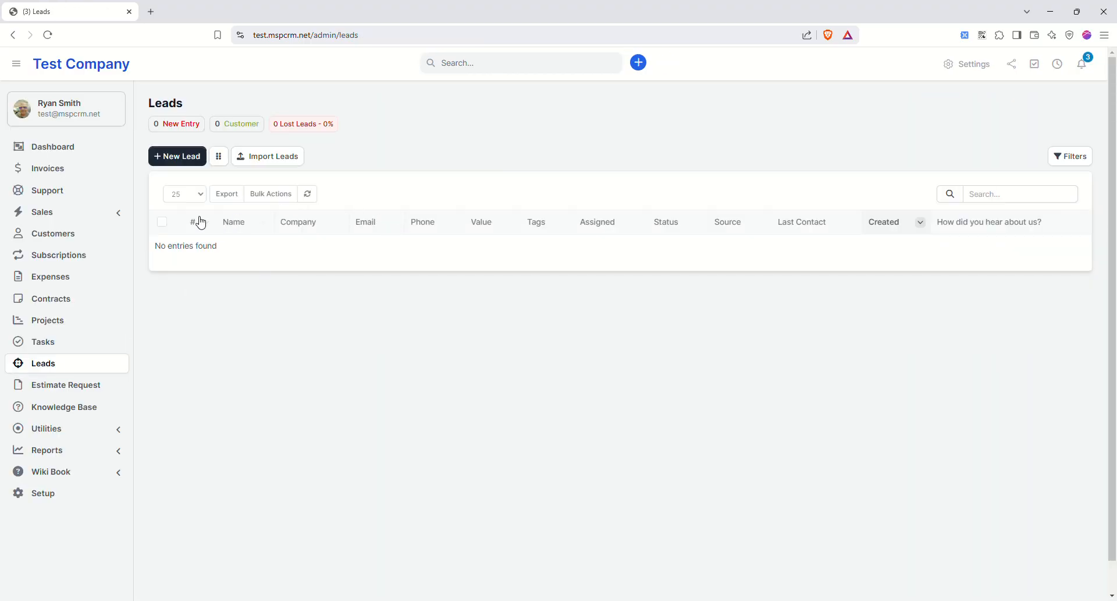
pyautogui.click(177, 157)
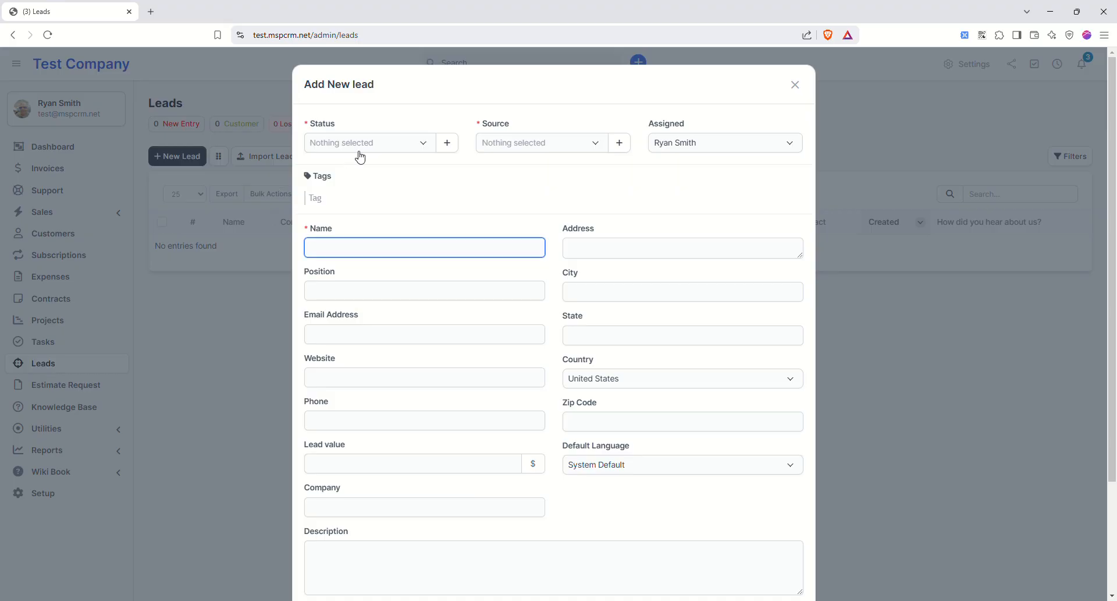
# - Set the lead's status to New Entry, source to Yellow Pages, heard-about-us to google
pyautogui.click(373, 146)
pyautogui.click(347, 223)
pyautogui.click(531, 144)
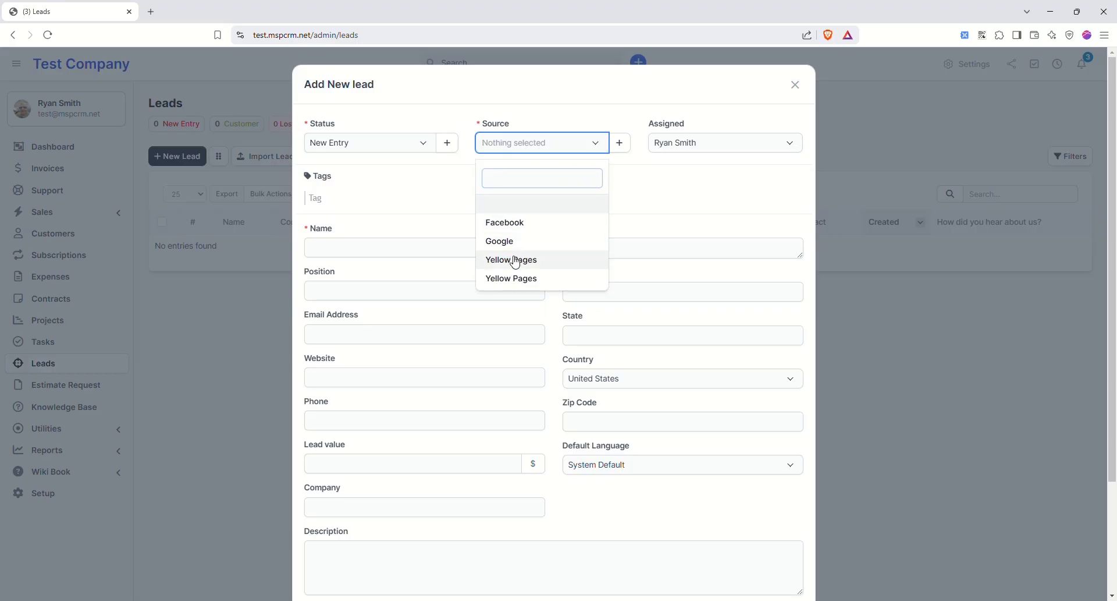
pyautogui.click(514, 260)
pyautogui.scroll(-3, 449, 327)
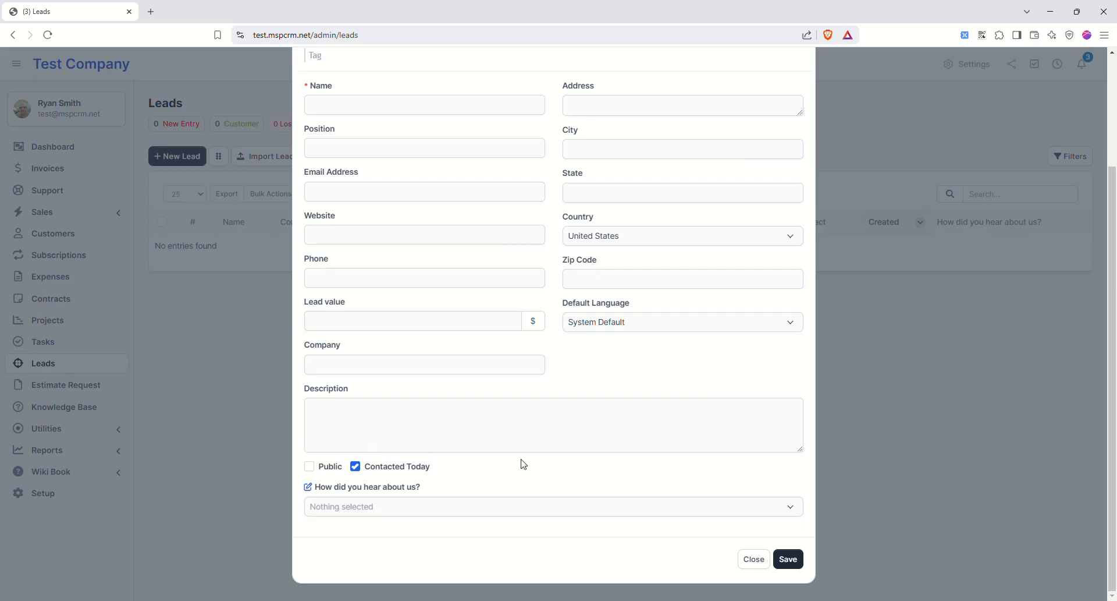
pyautogui.click(401, 505)
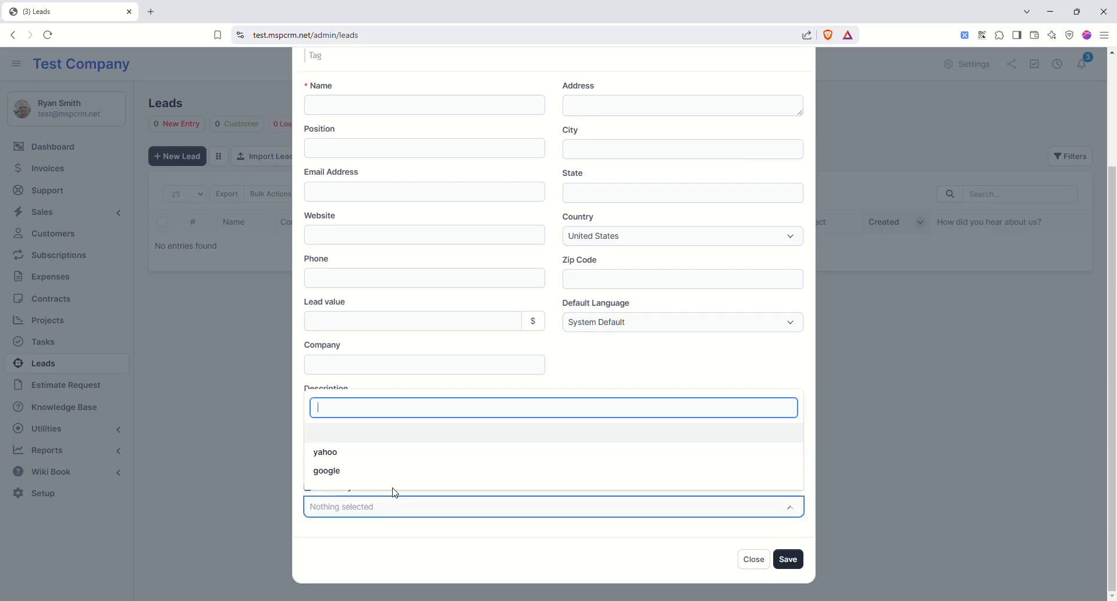
pyautogui.click(356, 471)
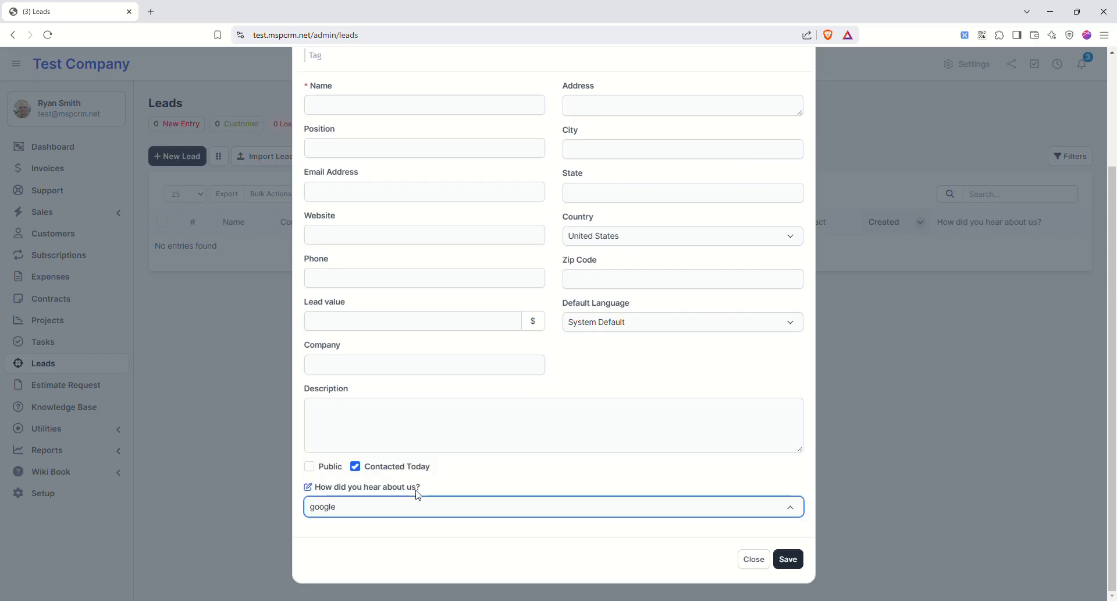
pyautogui.scroll(3, 436, 498)
# - Enter the lead's name and save it as lead #1
pyautogui.click(364, 256)
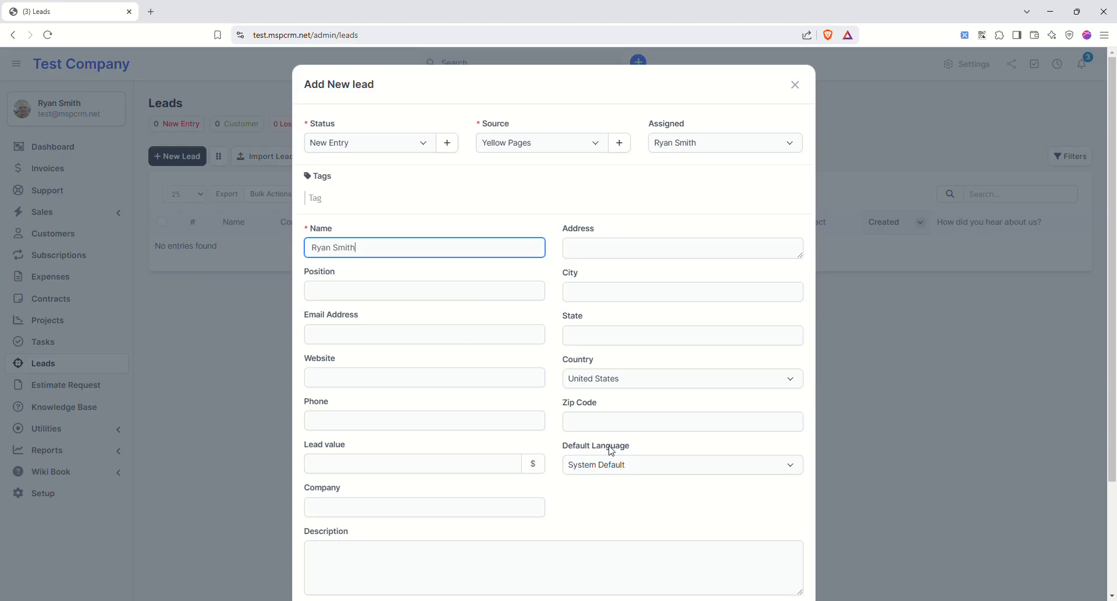
pyautogui.scroll(-3, 698, 494)
pyautogui.click(789, 559)
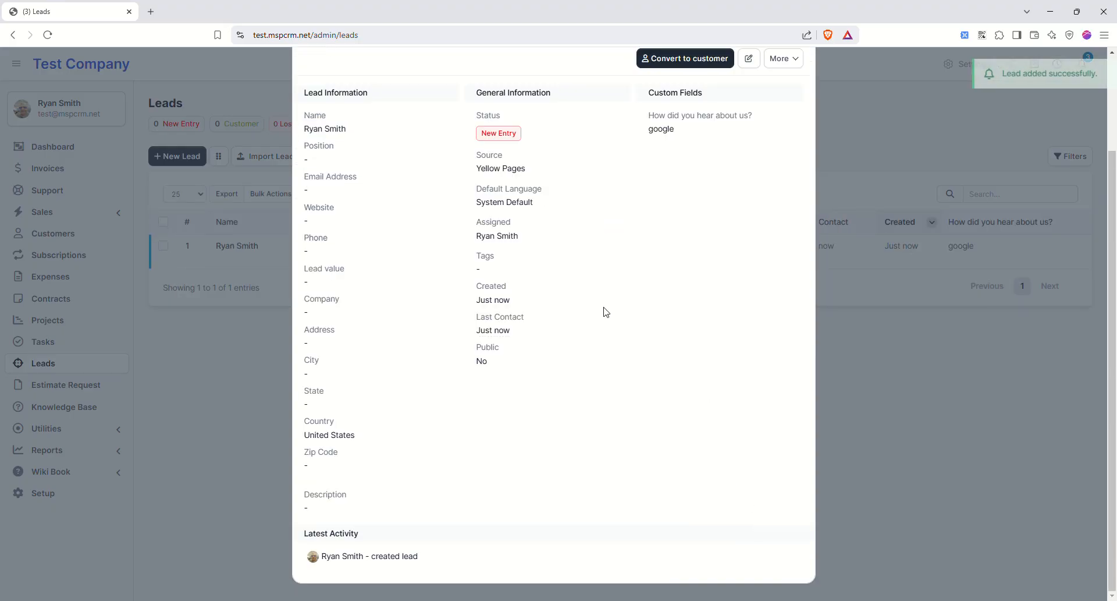
pyautogui.scroll(2, 772, 154)
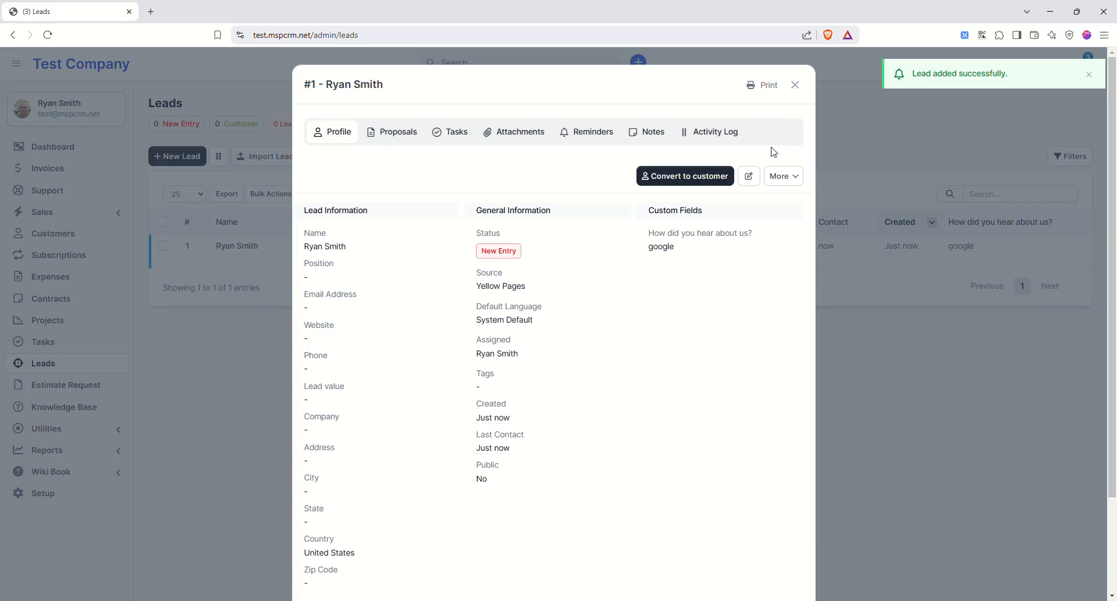
pyautogui.click(793, 178)
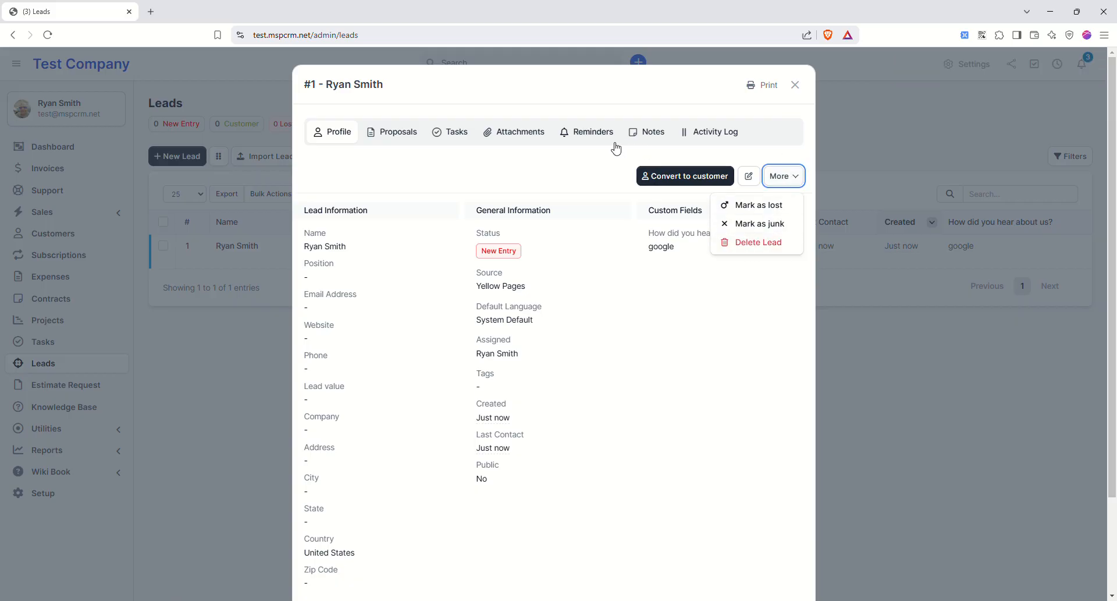
# - Add a reminder for the lead at 2025-03-20 9:30 PM, also sent by email
pyautogui.click(580, 137)
pyautogui.click(379, 180)
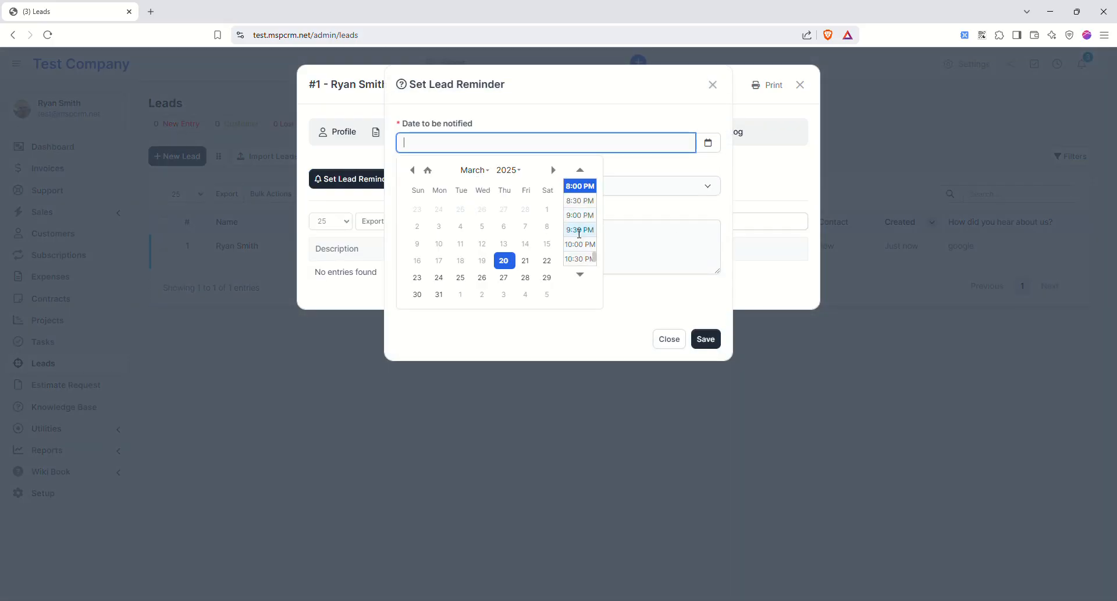
pyautogui.click(579, 232)
pyautogui.click(457, 243)
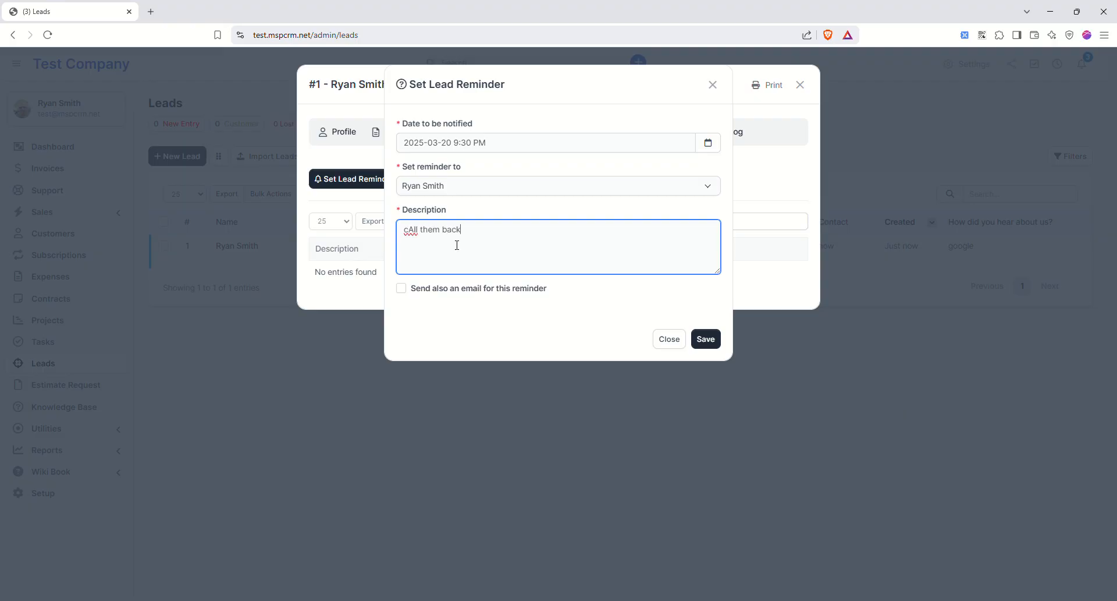
pyautogui.click(401, 289)
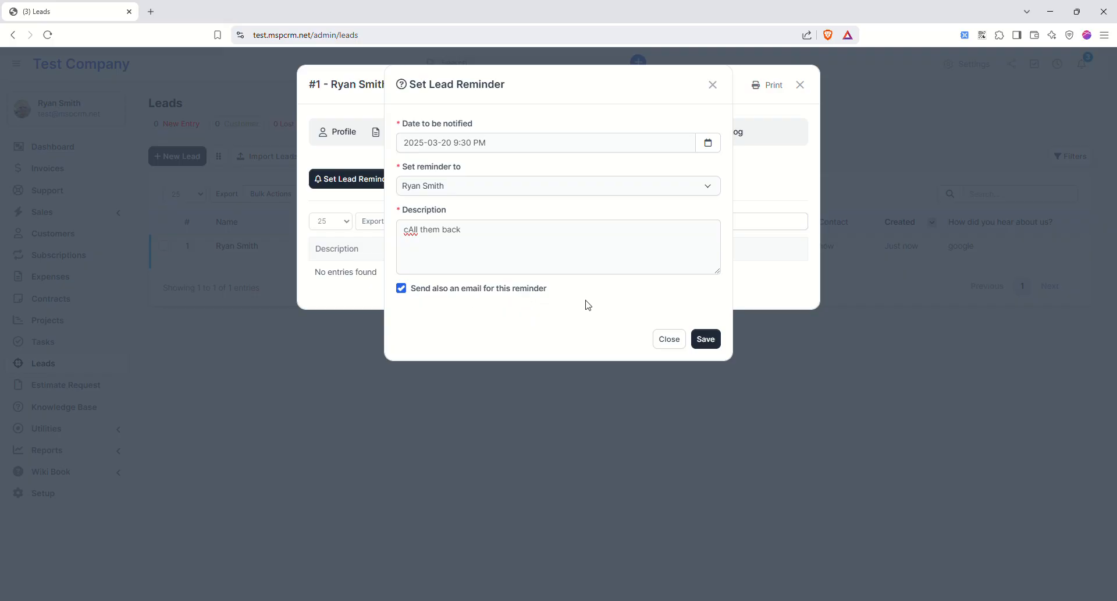
pyautogui.click(706, 338)
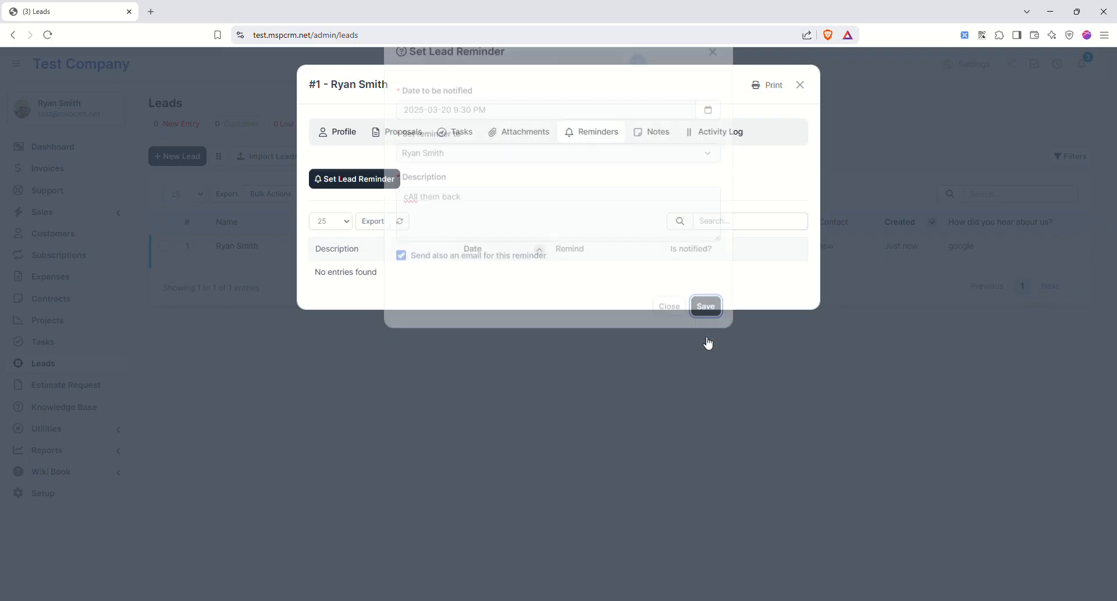
# - Glance at a new proposal form for the lead, then navigate back out of the lead
pyautogui.click(336, 136)
pyautogui.click(367, 136)
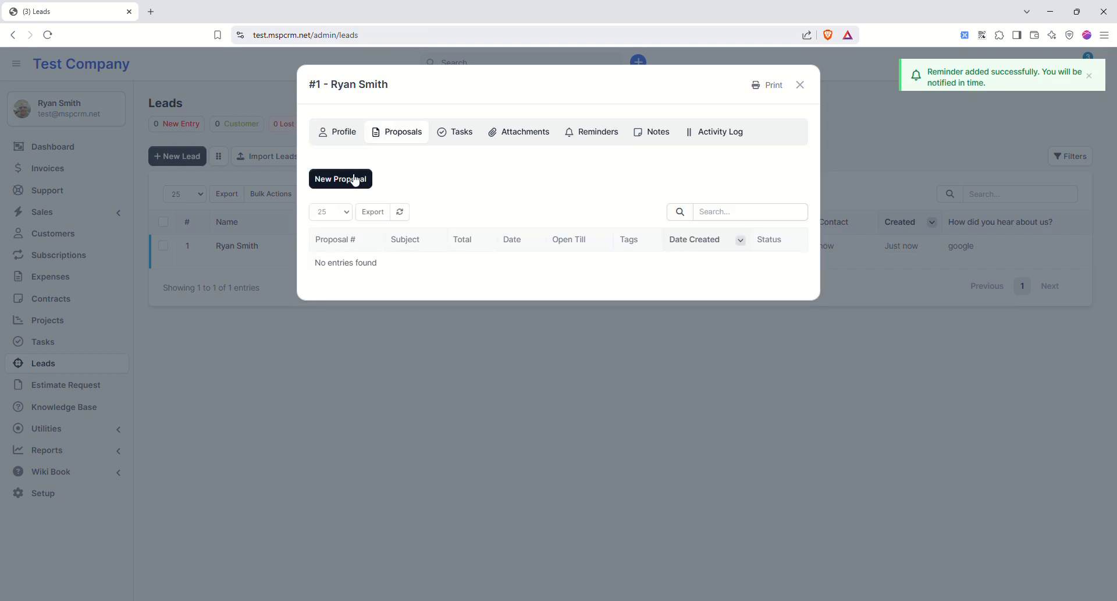
pyautogui.click(352, 182)
pyautogui.scroll(-4, 315, 326)
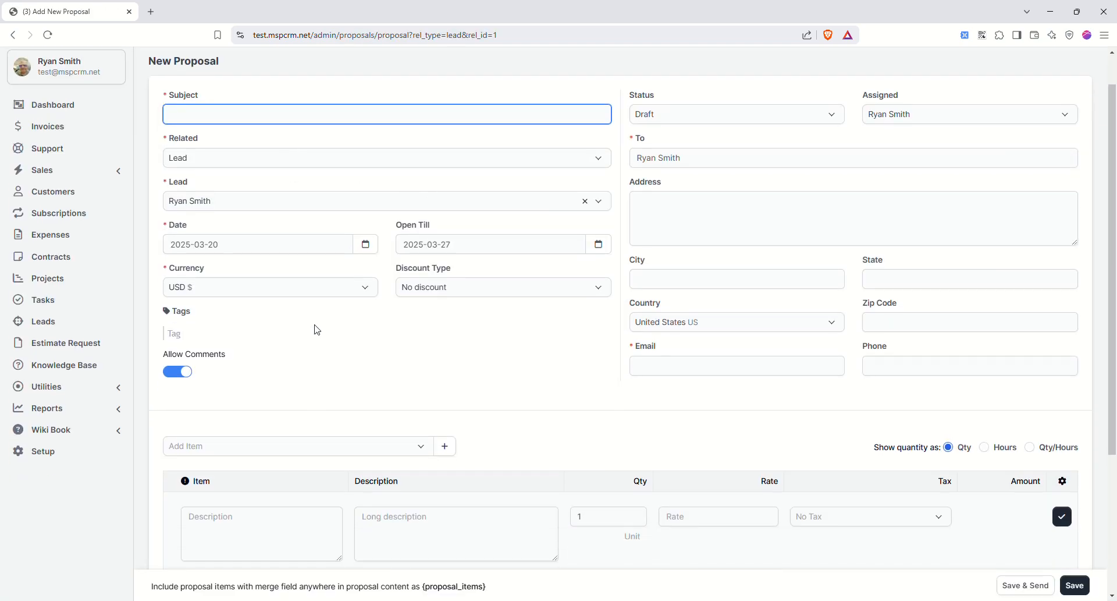
pyautogui.scroll(4, 341, 379)
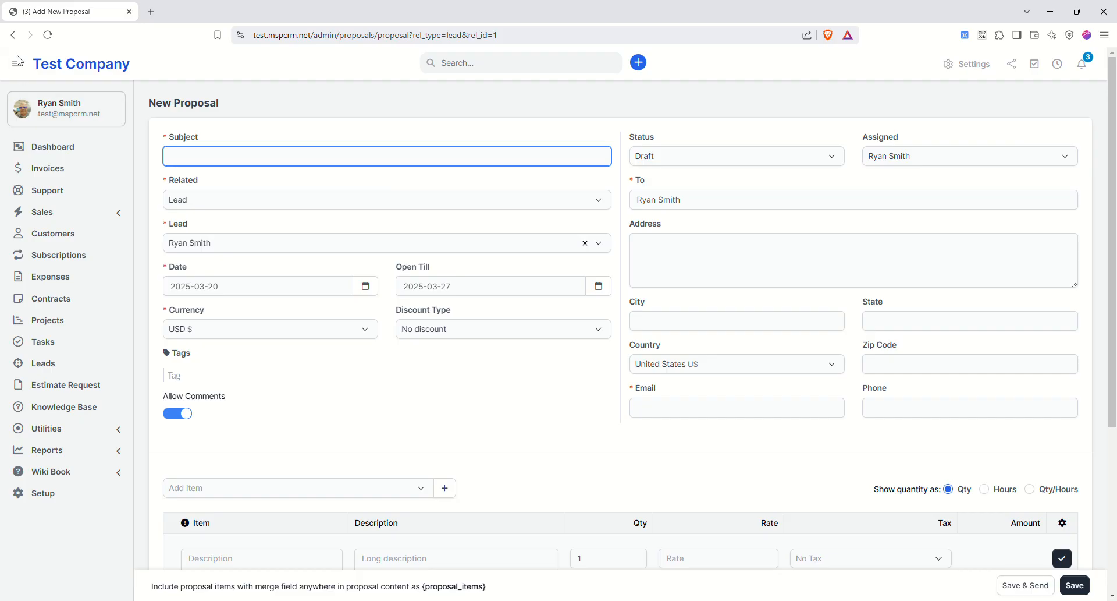
pyautogui.click(14, 35)
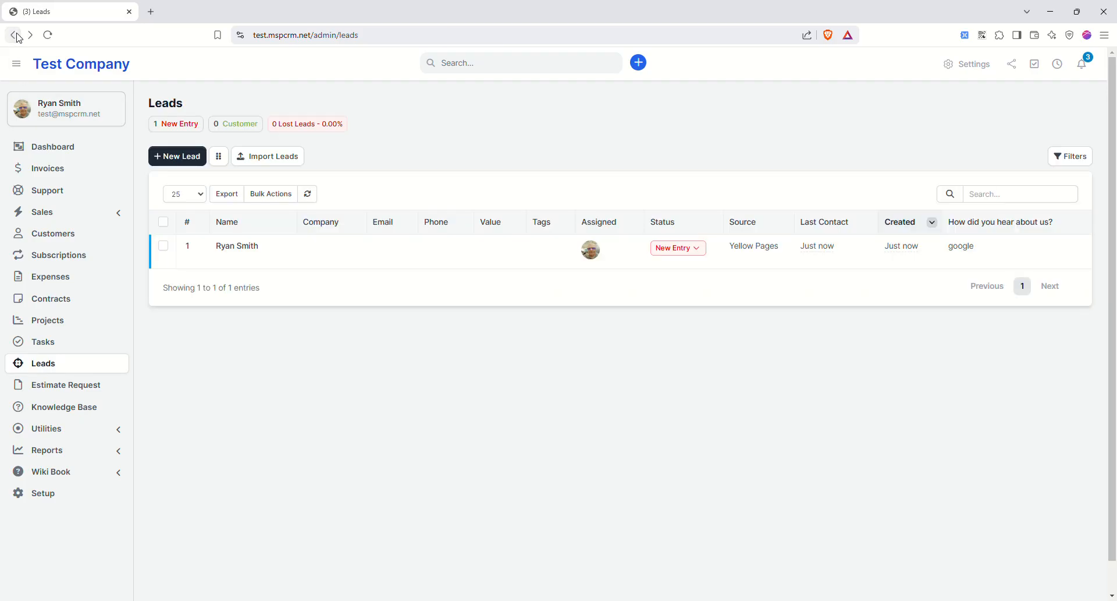
pyautogui.click(17, 36)
# - Visit Estimate Request and Knowledge Base, then abandon a new internal article draft
pyautogui.click(89, 389)
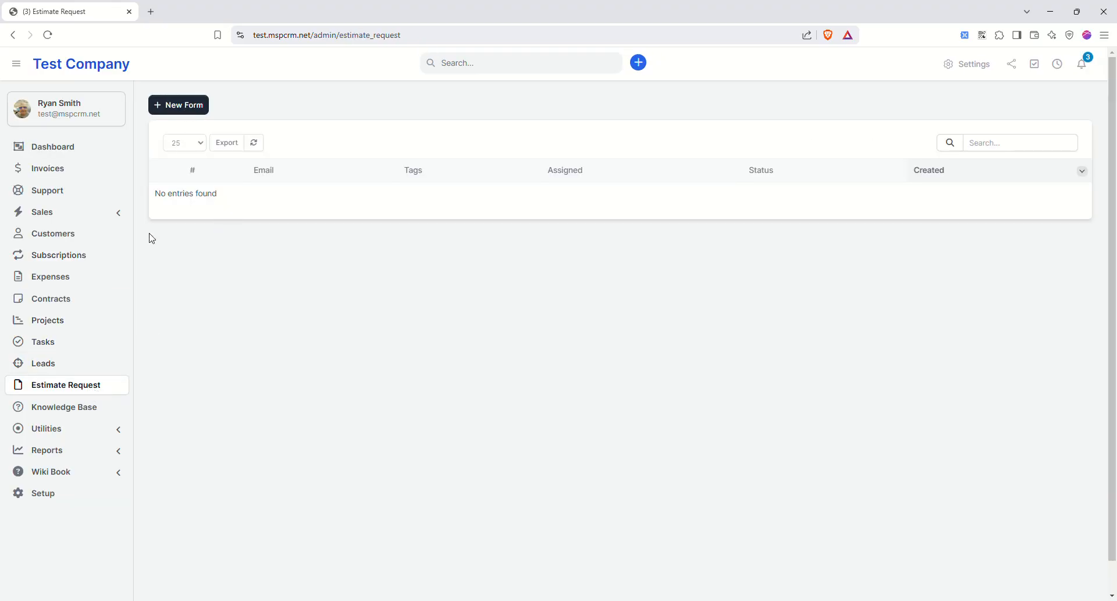
pyautogui.click(88, 413)
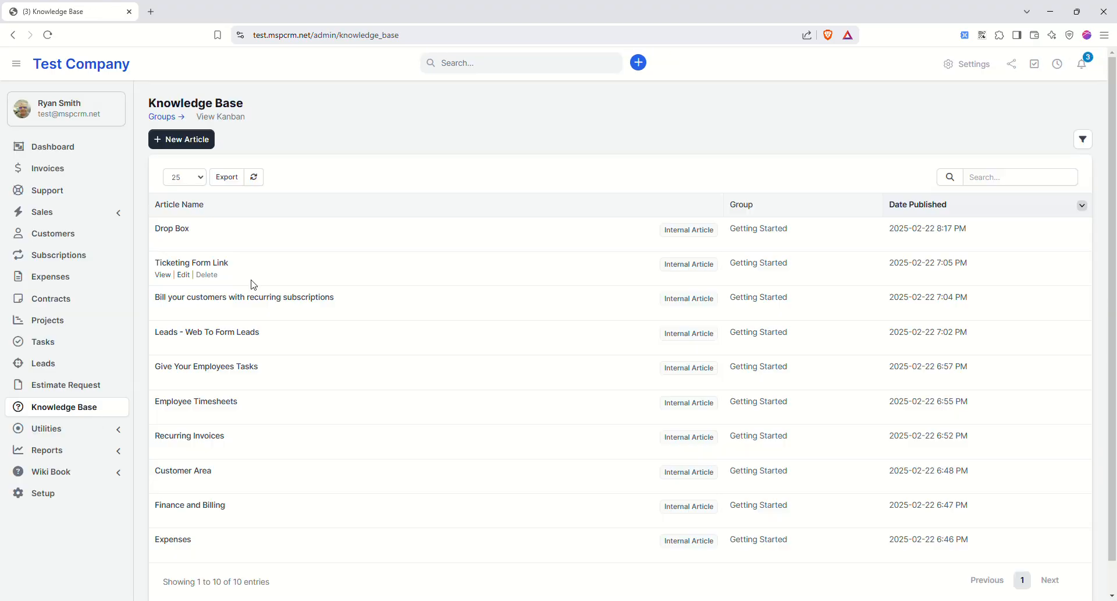
pyautogui.scroll(-2, 250, 291)
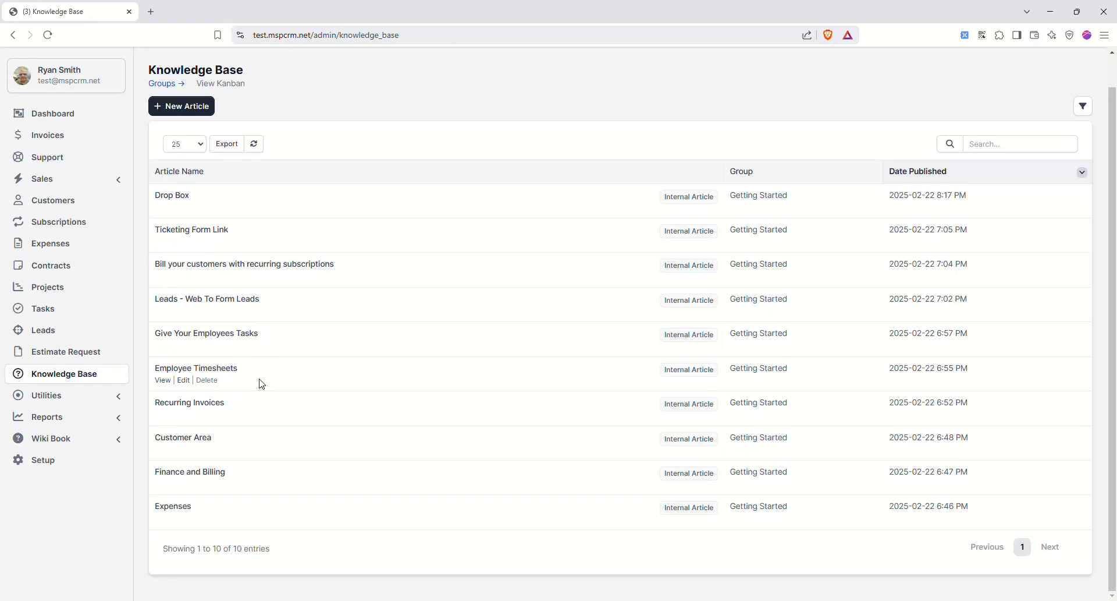
pyautogui.scroll(2, 256, 361)
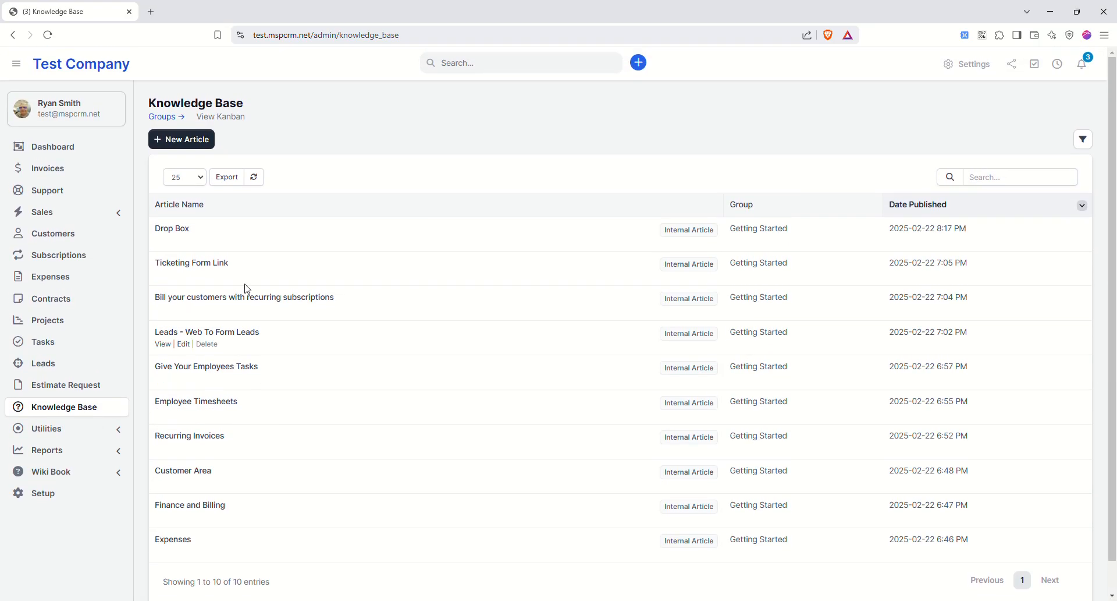
pyautogui.click(196, 141)
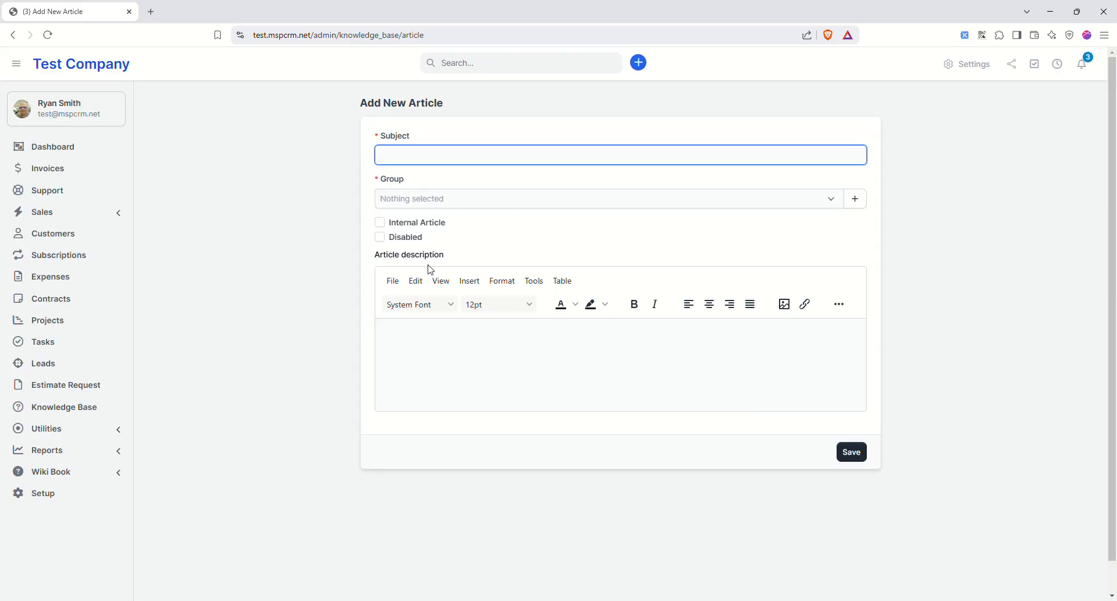
pyautogui.click(384, 223)
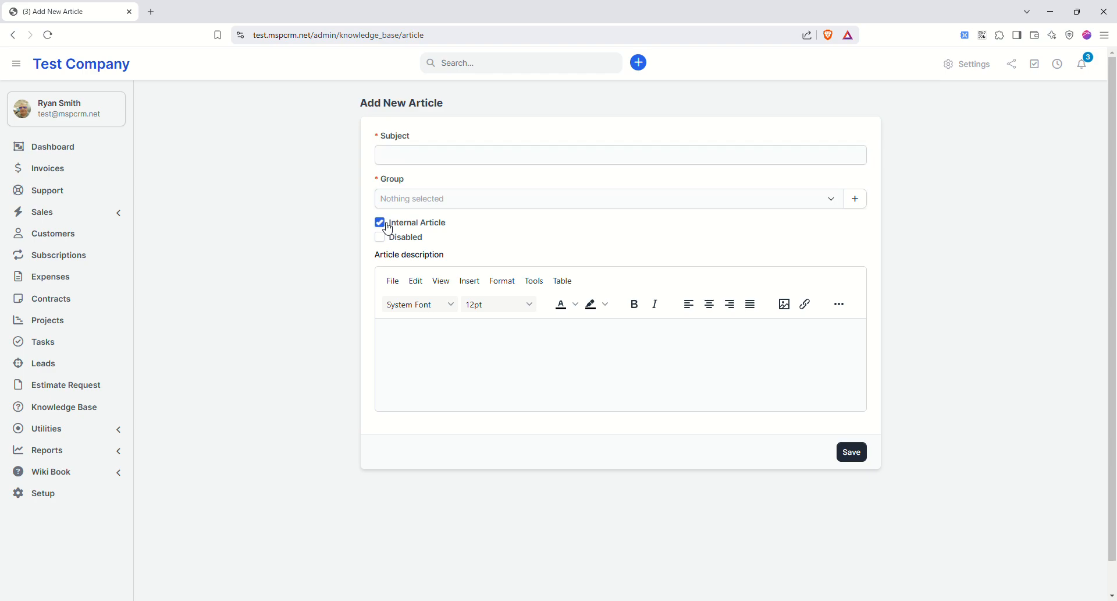
pyautogui.click(415, 206)
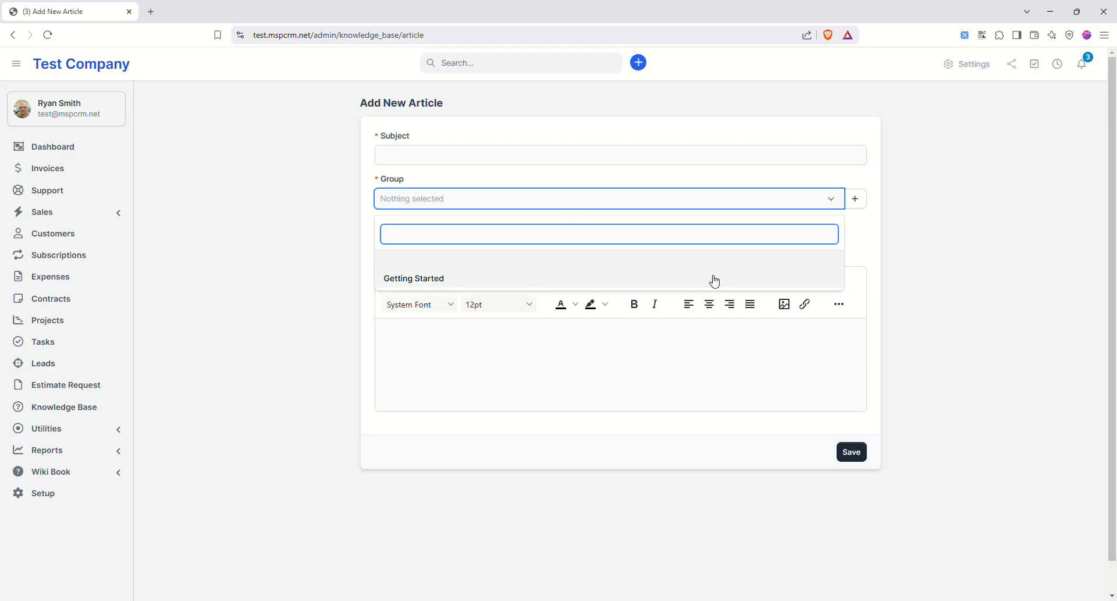
pyautogui.click(13, 36)
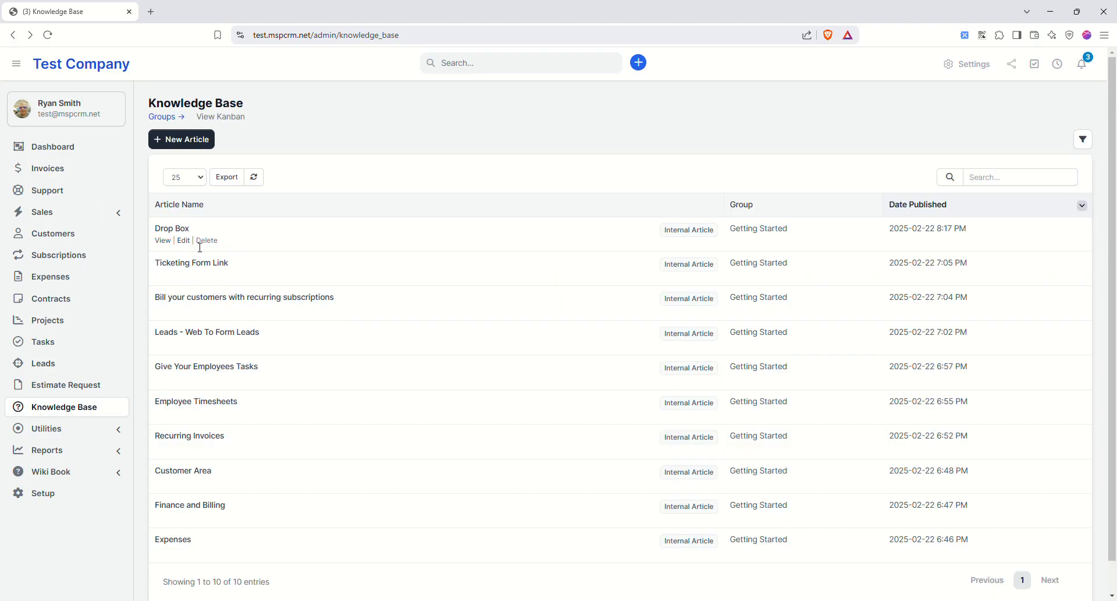
# - Preview the Ticketing Form Link article in a new tab and close it
pyautogui.click(163, 275)
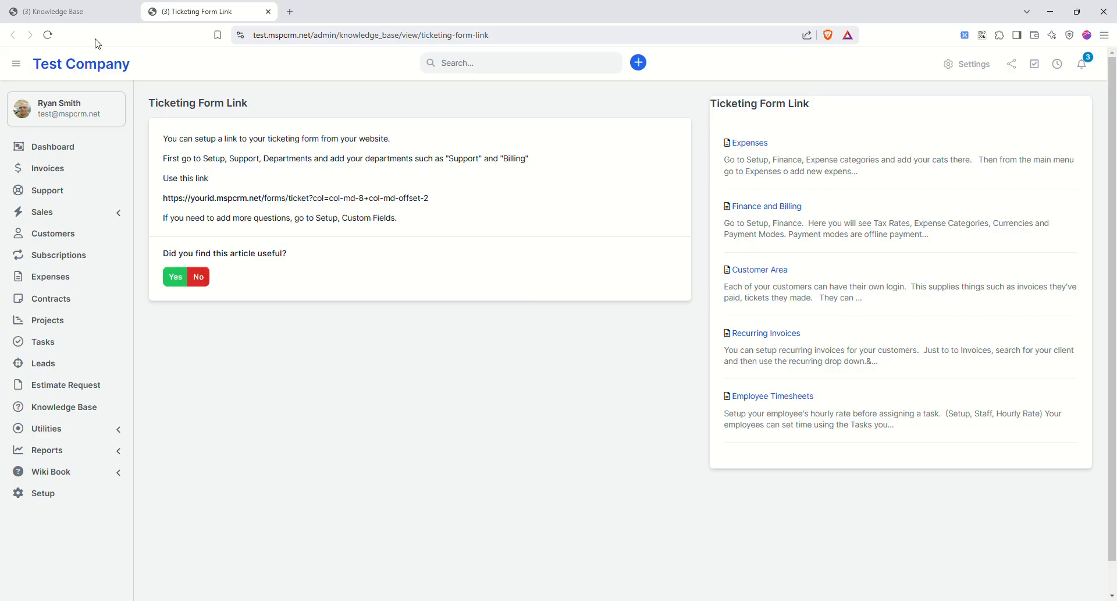
pyautogui.click(268, 12)
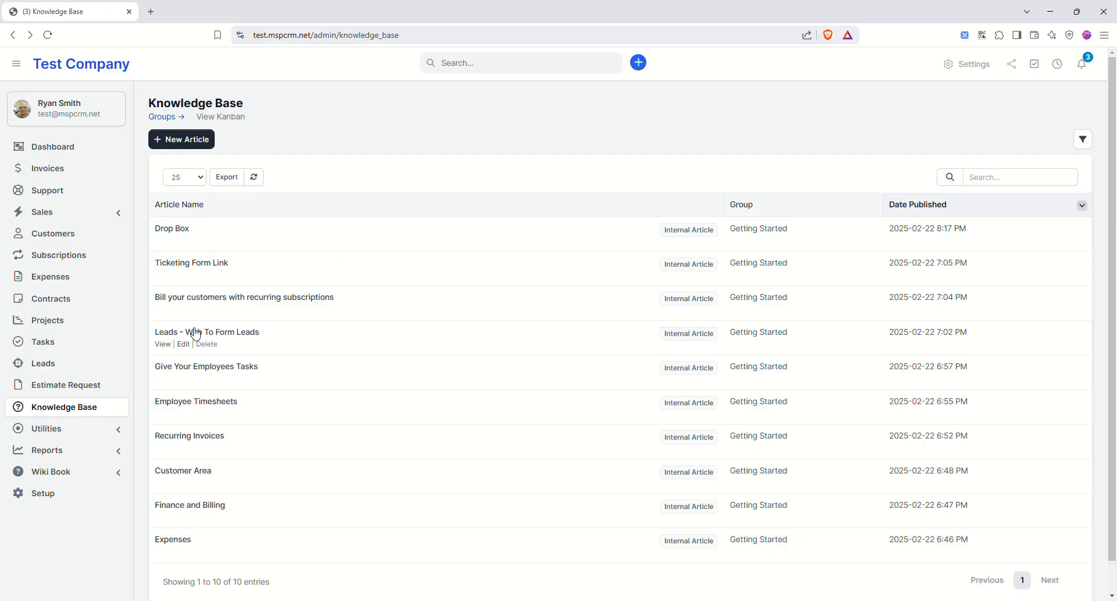
pyautogui.scroll(-1, 349, 303)
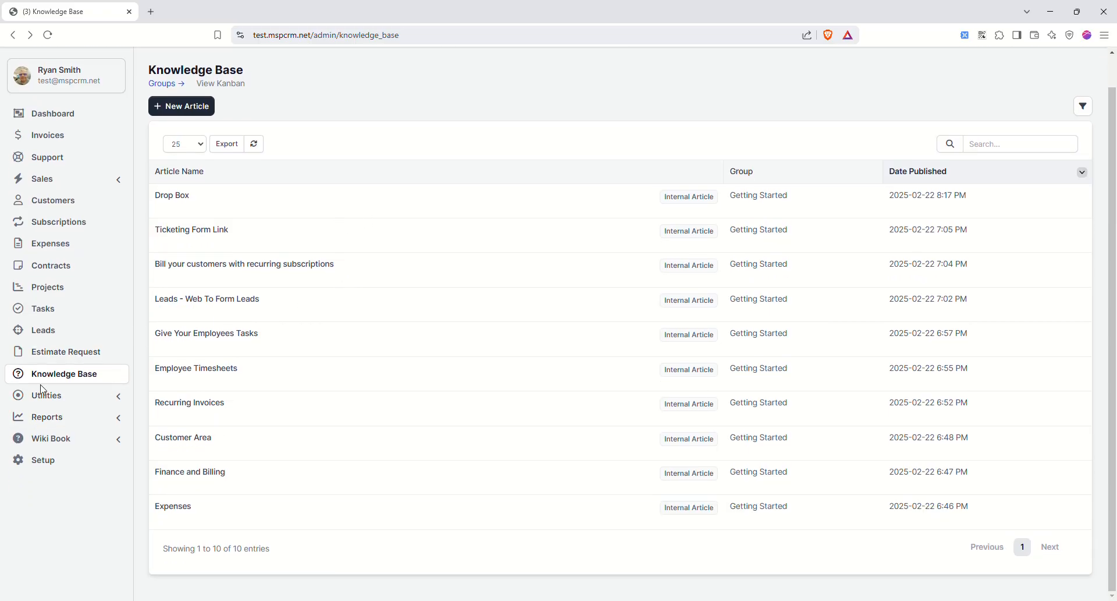
# - Browse the Media file manager and look inside the public folder
pyautogui.click(94, 397)
pyautogui.scroll(-1, 203, 401)
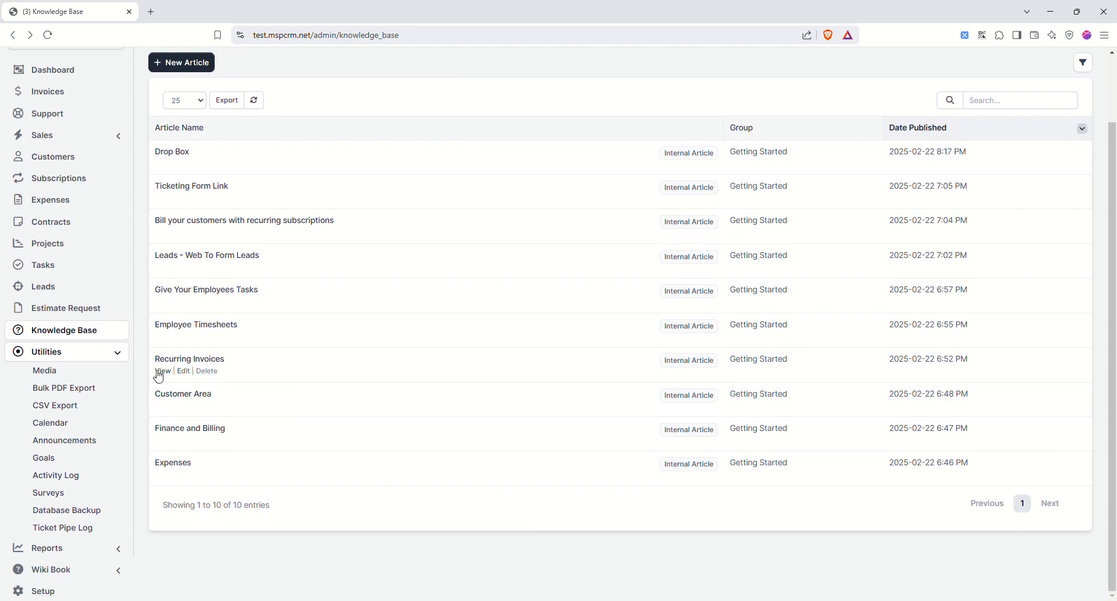
pyautogui.click(56, 376)
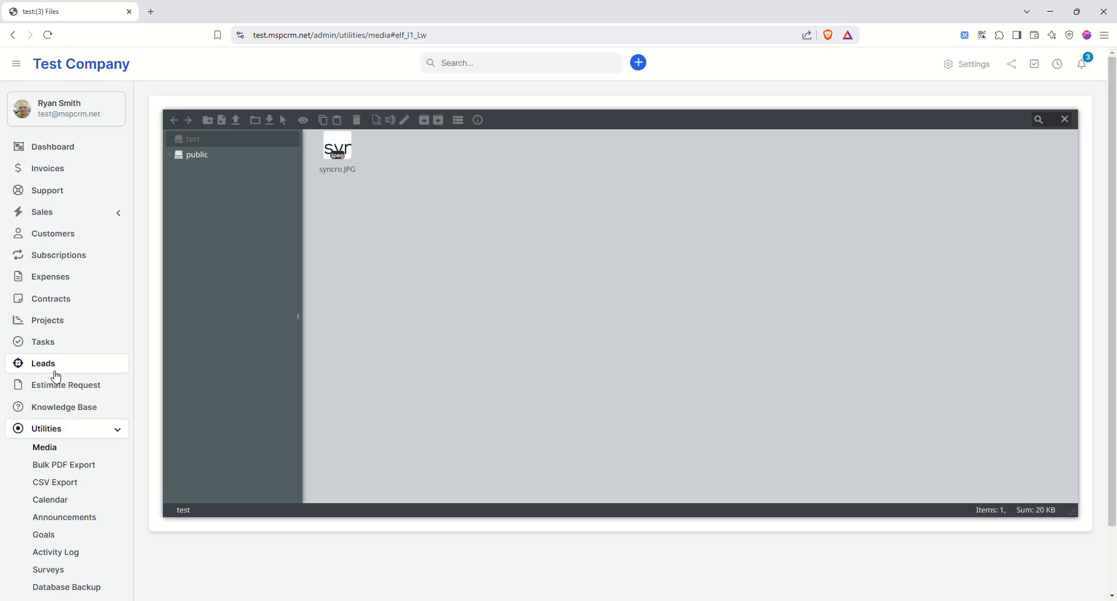
pyautogui.click(187, 157)
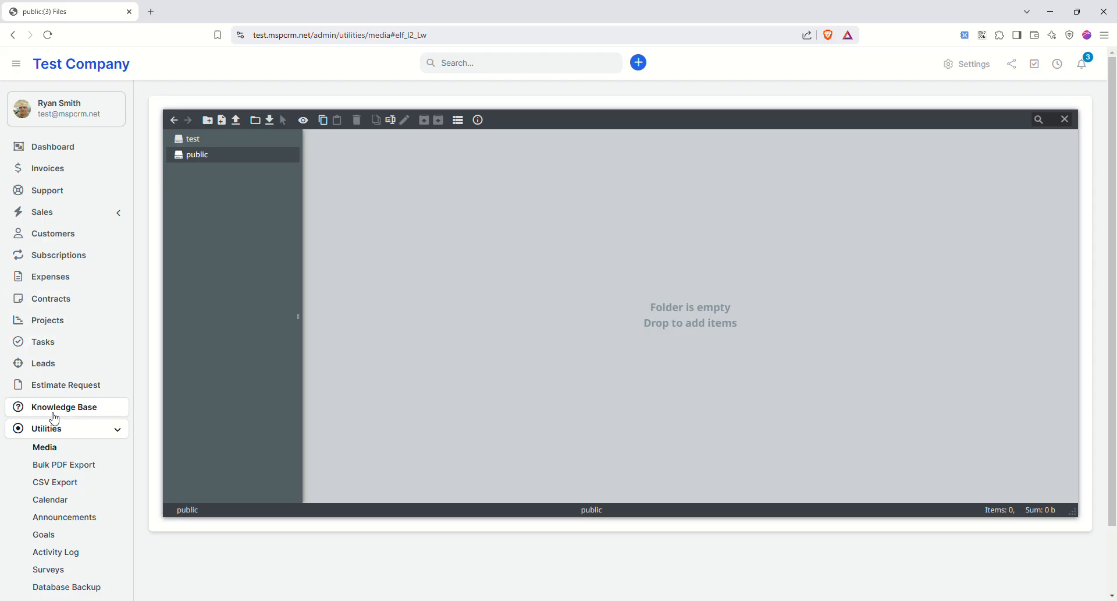
# - Check the document types offered in Bulk PDF Export without choosing one
pyautogui.click(72, 465)
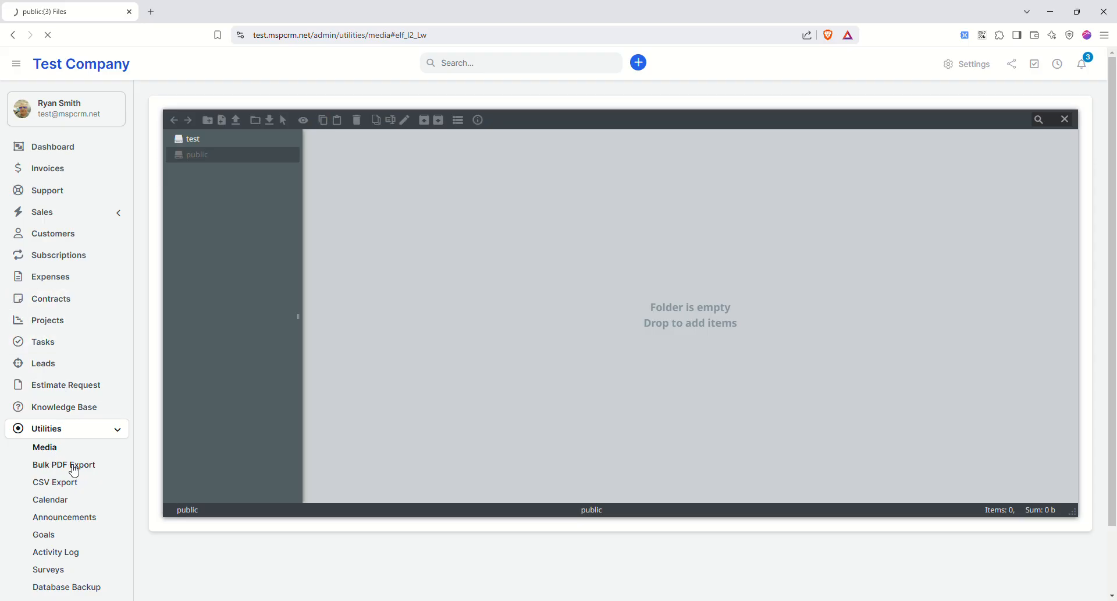
pyautogui.click(457, 155)
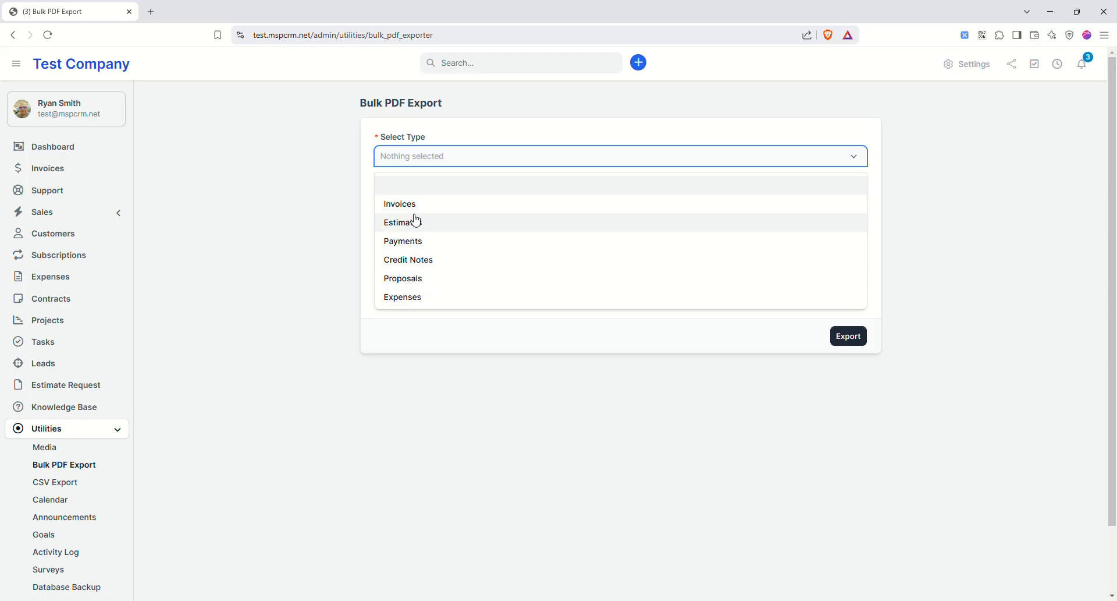
pyautogui.click(271, 285)
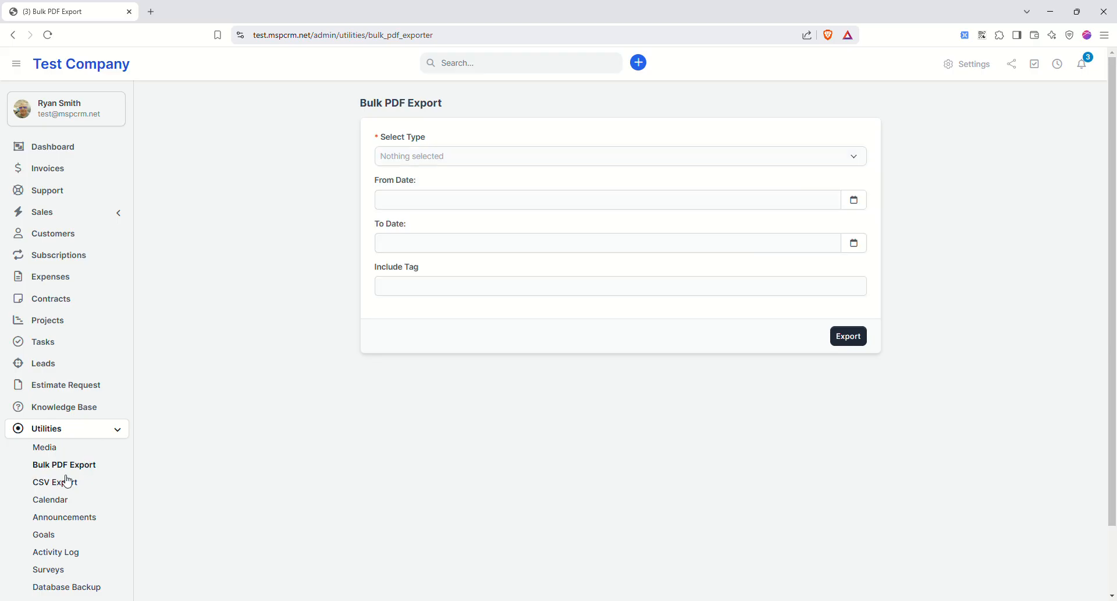
# - Open the March 2025 calendar showing Project 1, reminders, two invoices and New prop
pyautogui.click(63, 499)
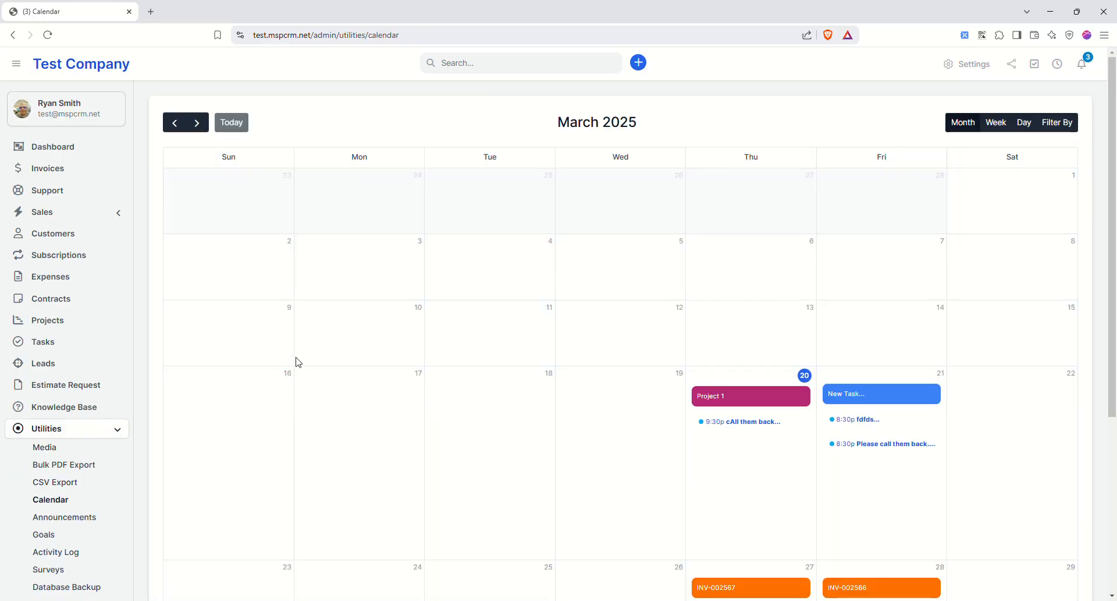
pyautogui.scroll(-5, 611, 371)
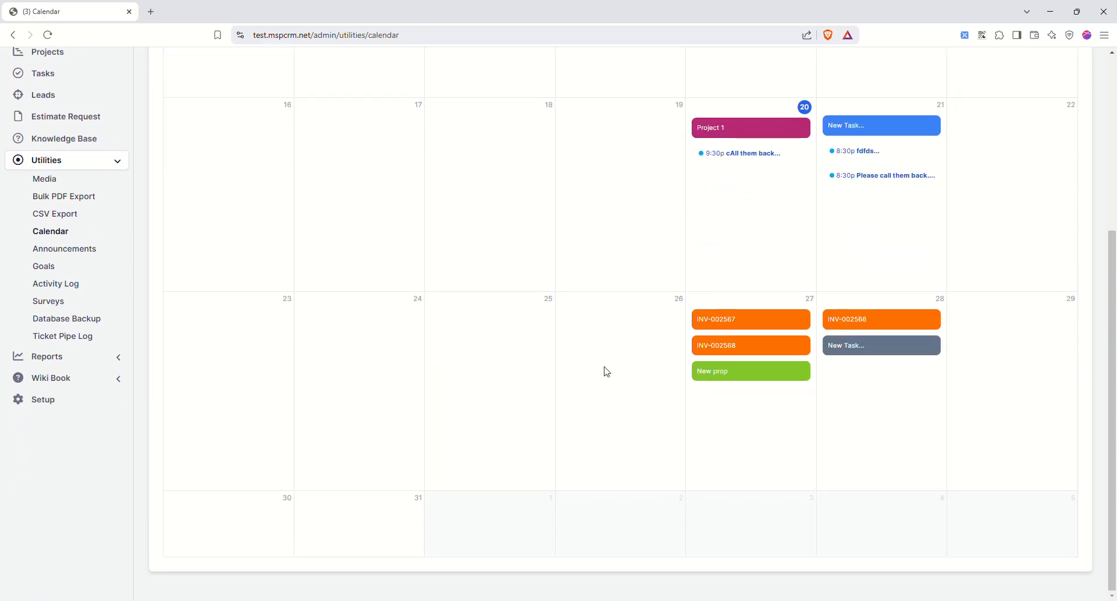
pyautogui.scroll(3, 605, 370)
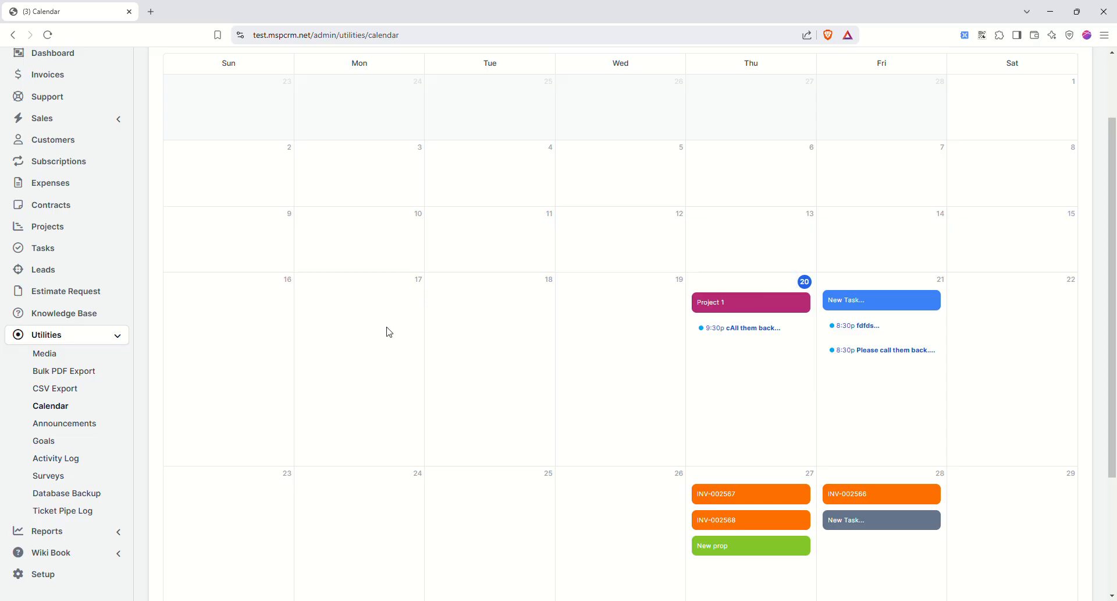
pyautogui.scroll(-2, 170, 358)
# - Post announcement 'This is an annoucement' with message 'Hey!', shown to clients and signed with author's name
pyautogui.click(64, 307)
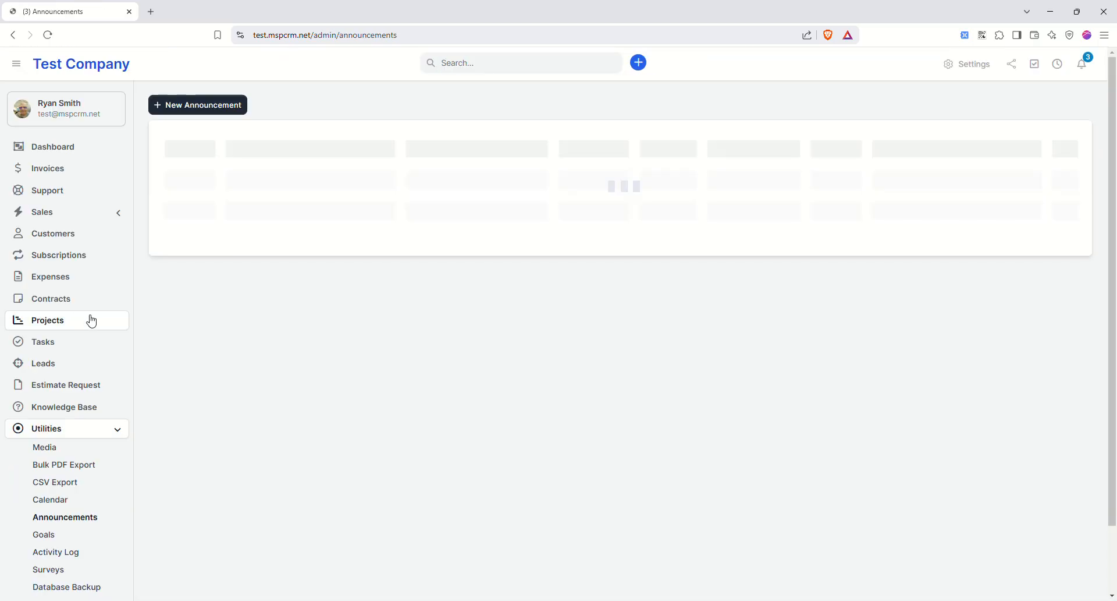
pyautogui.click(211, 105)
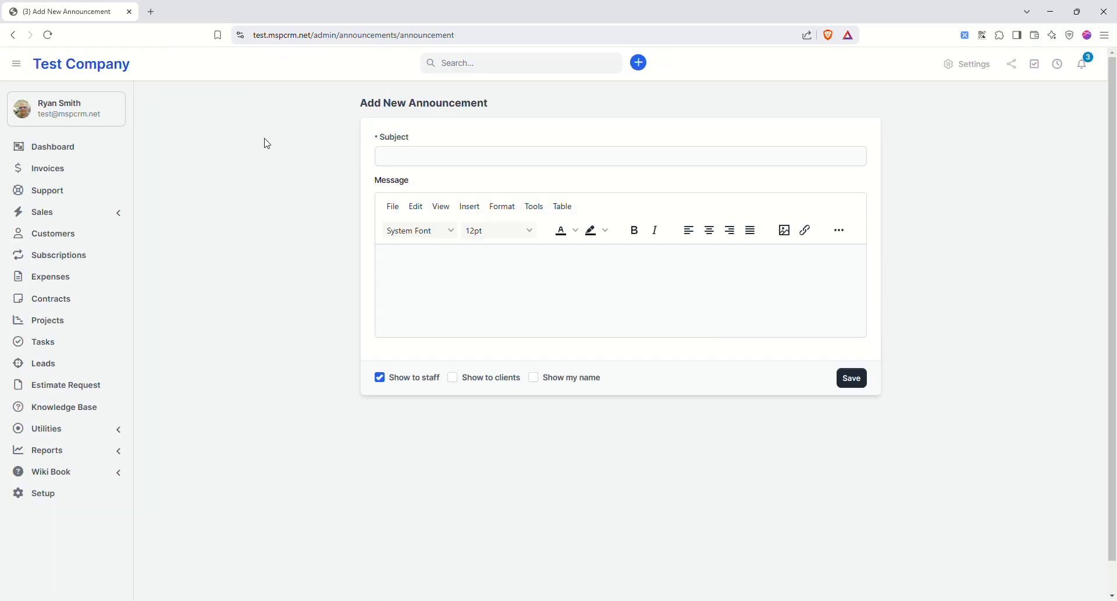
pyautogui.click(403, 155)
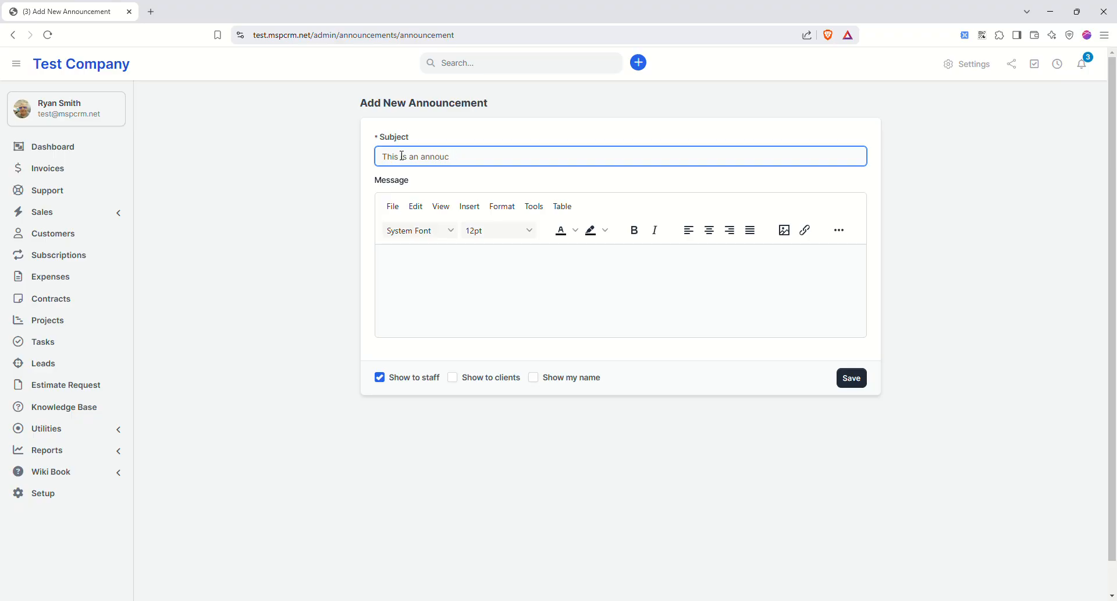
pyautogui.click(451, 269)
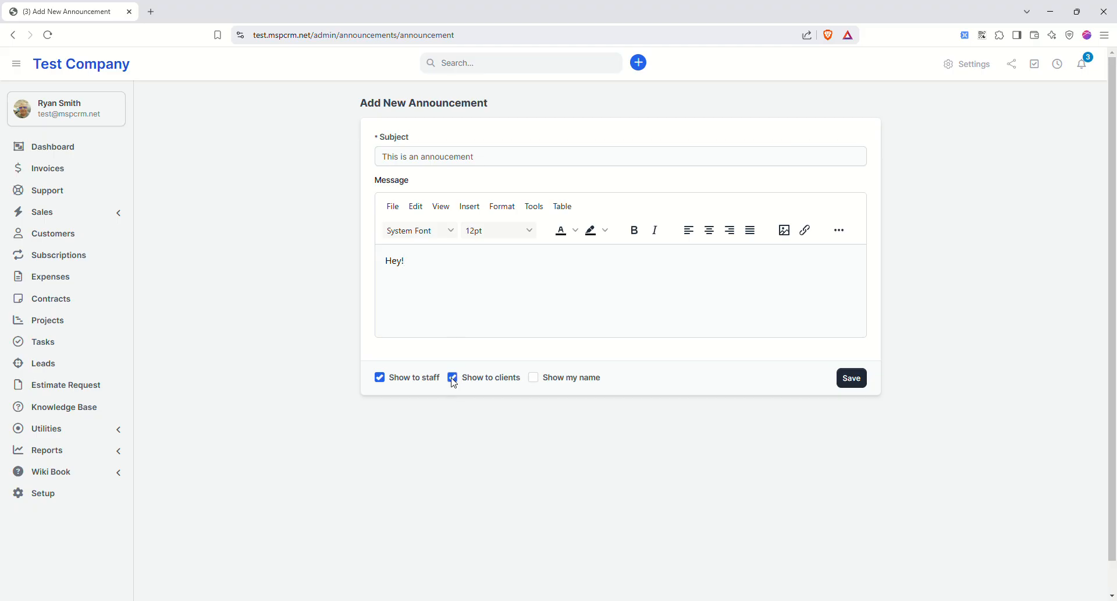
pyautogui.click(534, 378)
pyautogui.click(851, 377)
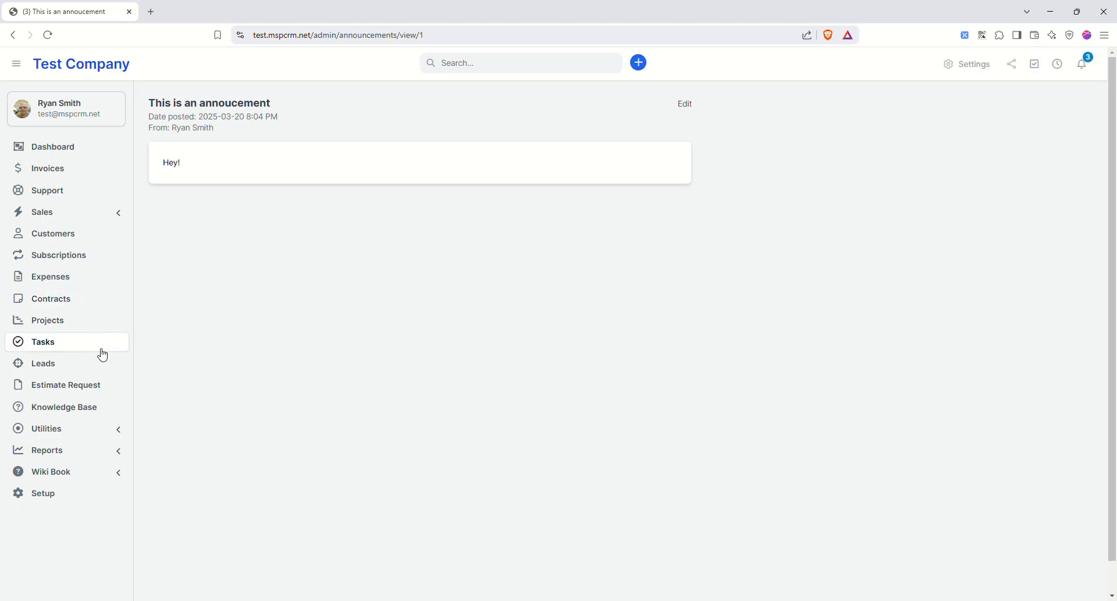
# - Expand the Reports and Utilities sections of the sidebar
pyautogui.scroll(-1, 108, 373)
pyautogui.click(76, 414)
pyautogui.click(75, 401)
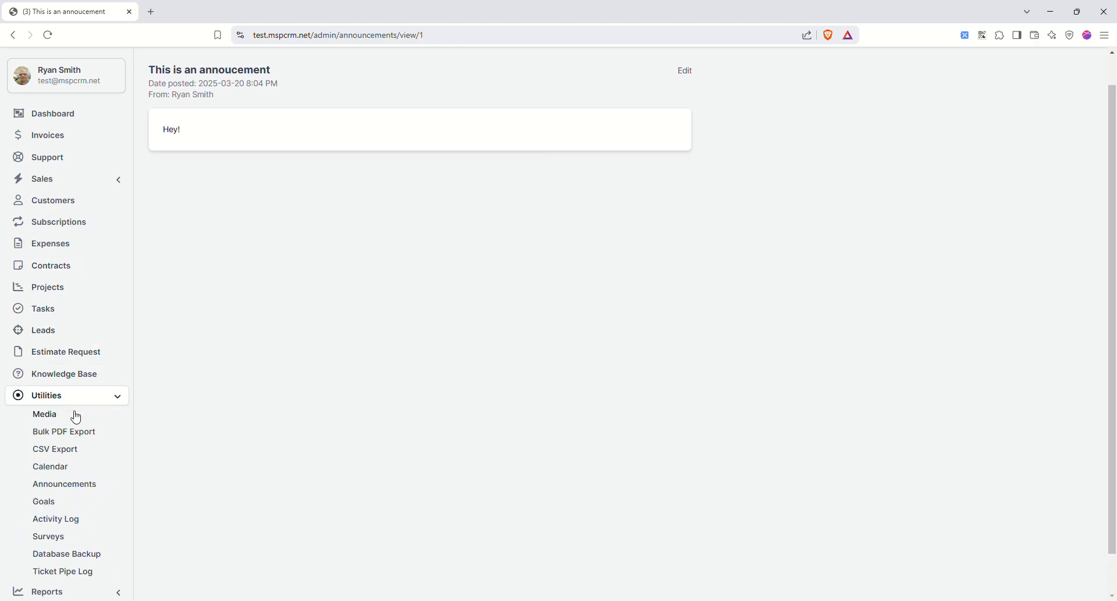
# - Look over a new goal form's goal types and staff members without choosing any
pyautogui.click(55, 503)
pyautogui.click(199, 107)
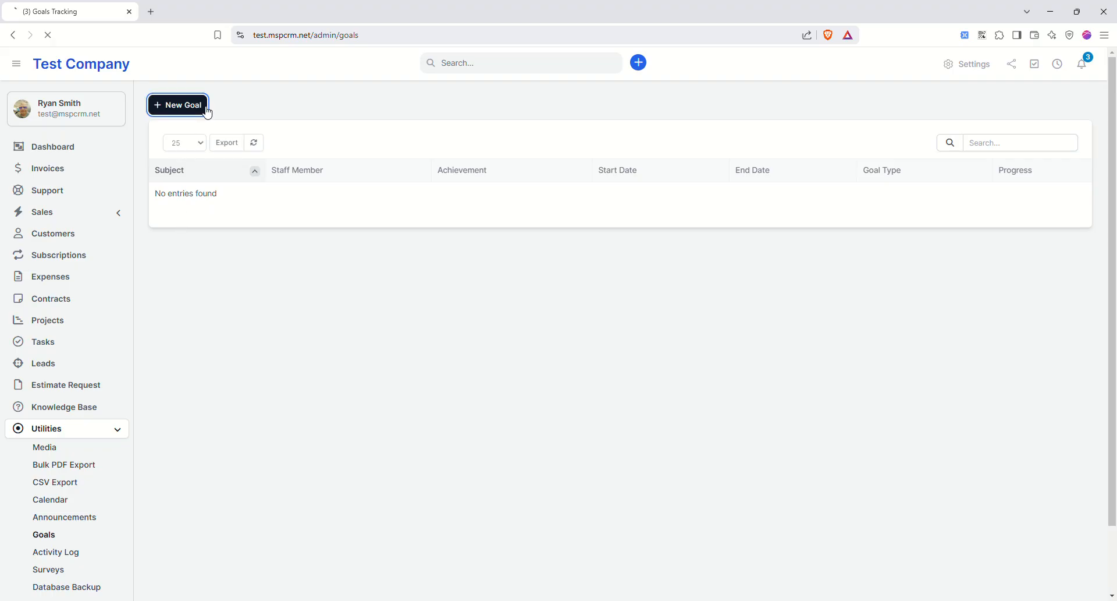
pyautogui.click(389, 200)
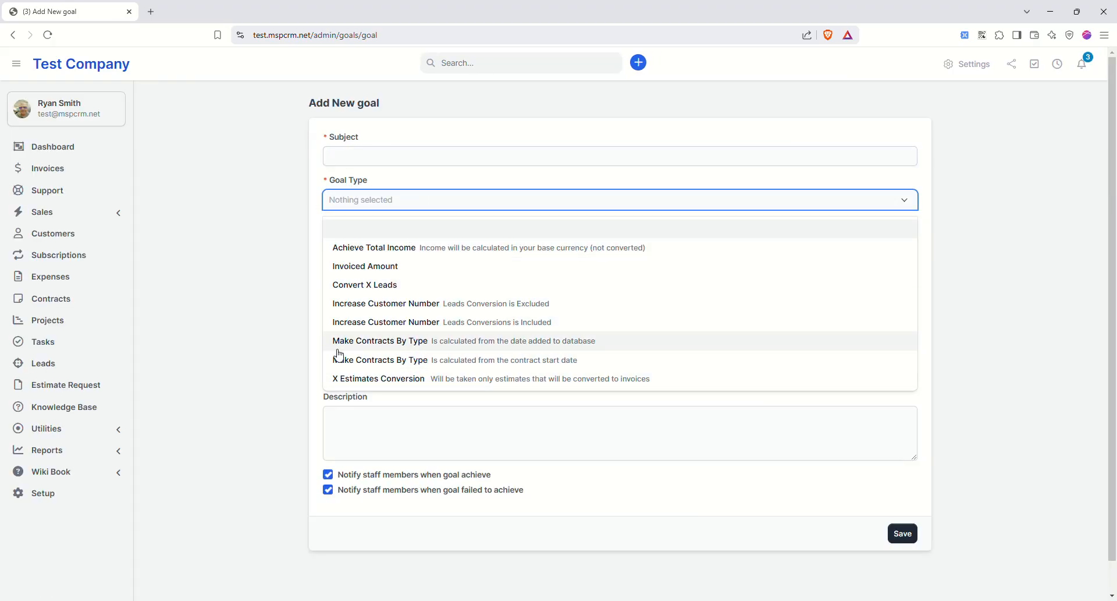
pyautogui.click(286, 272)
pyautogui.click(383, 243)
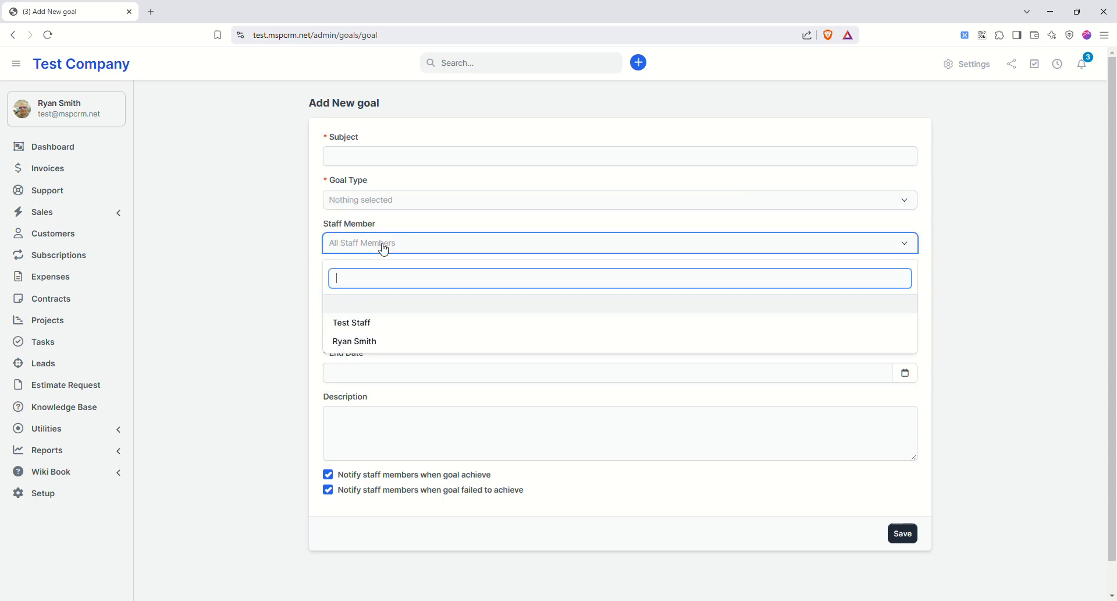
pyautogui.click(264, 247)
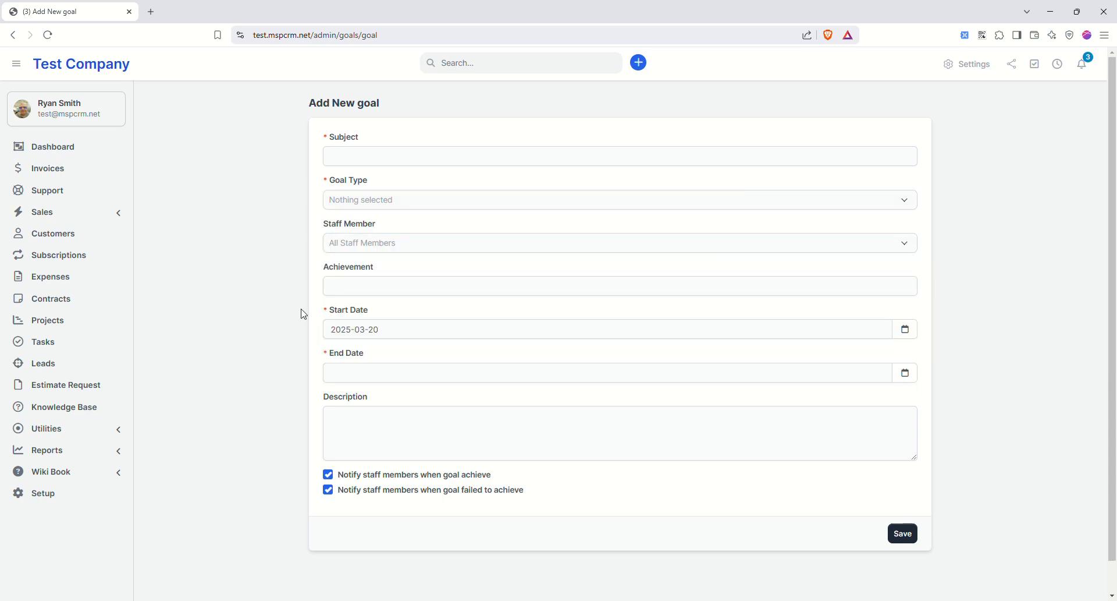
pyautogui.scroll(-1, 208, 352)
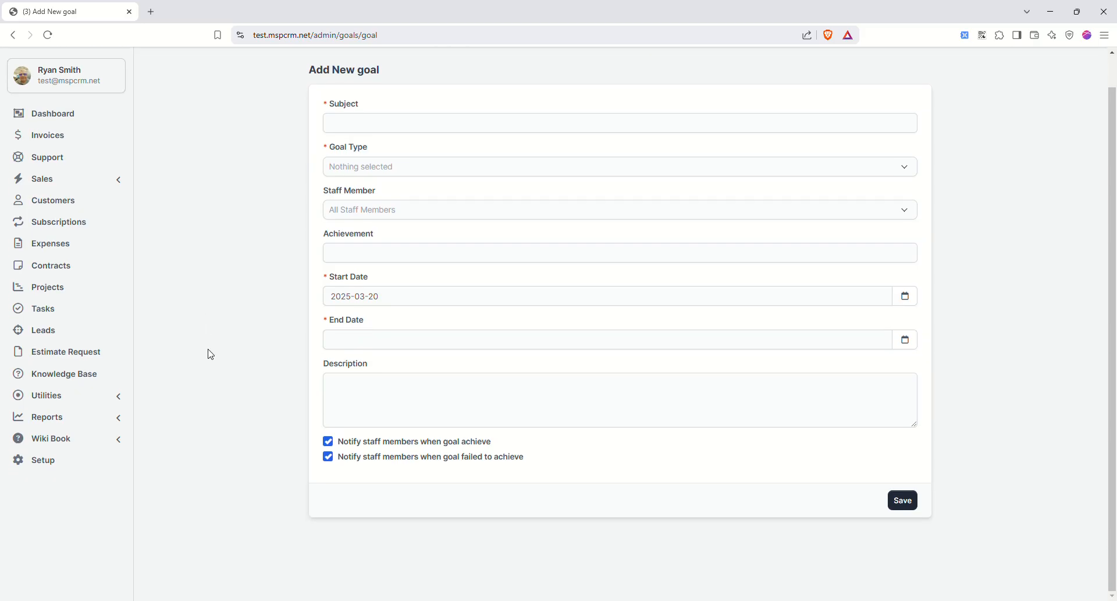
# - Look over a blank new survey form from the Surveys list
pyautogui.click(67, 395)
pyautogui.scroll(-1, 90, 500)
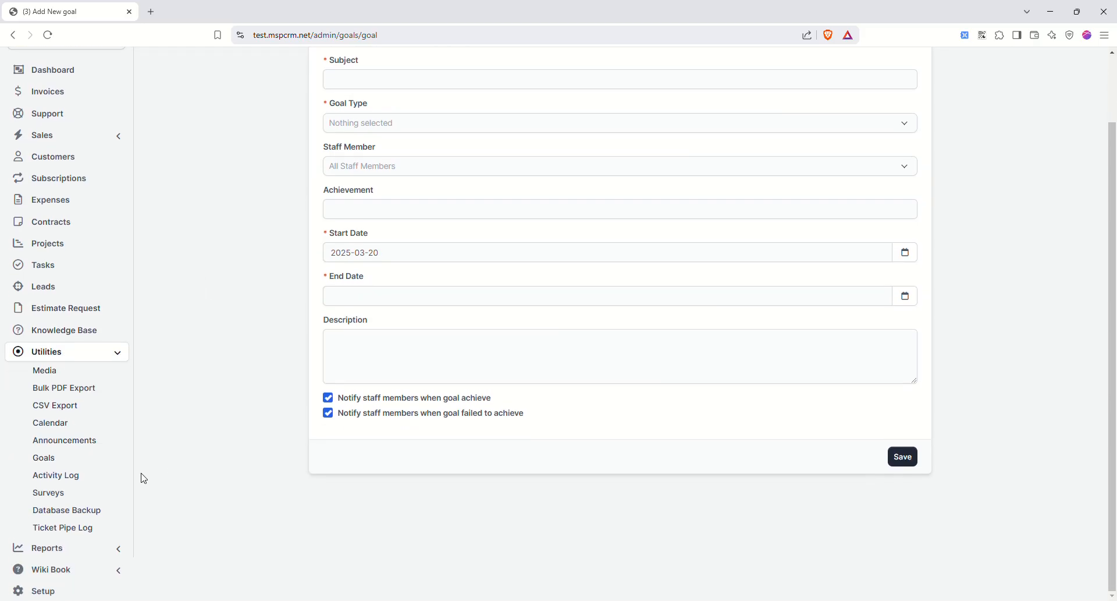
pyautogui.click(57, 492)
pyautogui.click(187, 106)
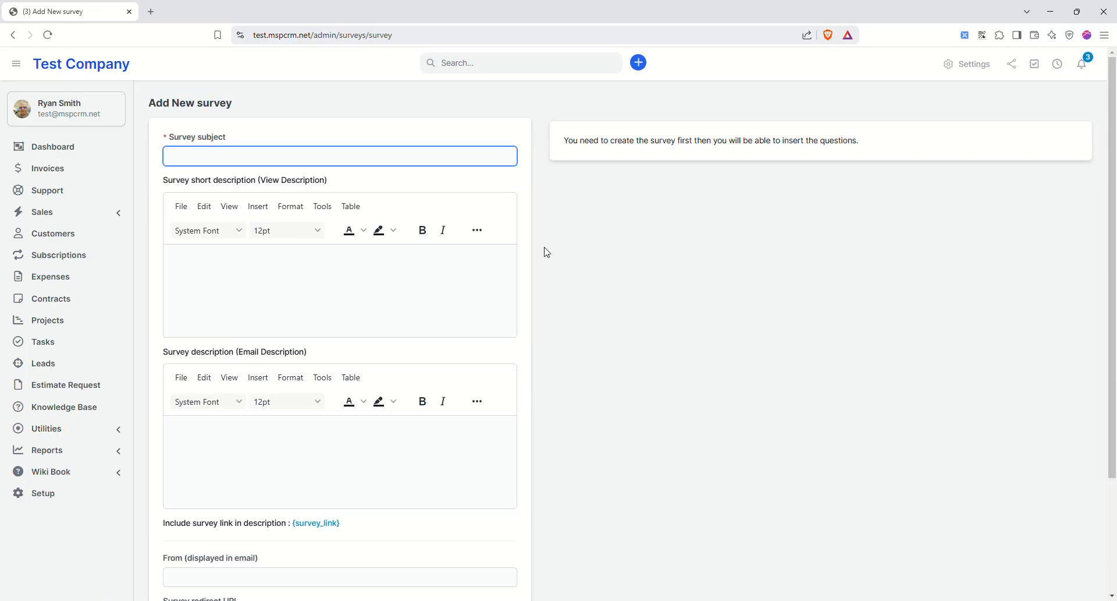
pyautogui.scroll(-3, 424, 320)
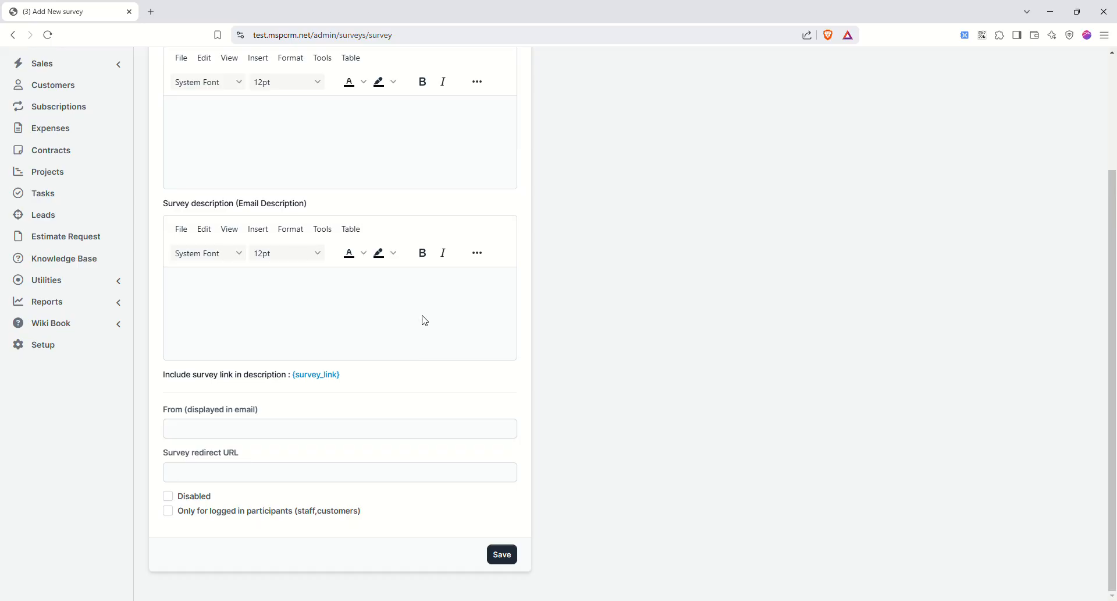
pyautogui.scroll(3, 376, 369)
# - Check the Database Backup page, which lists no backups, then open Sales Reports
pyautogui.click(114, 434)
pyautogui.scroll(-3, 111, 436)
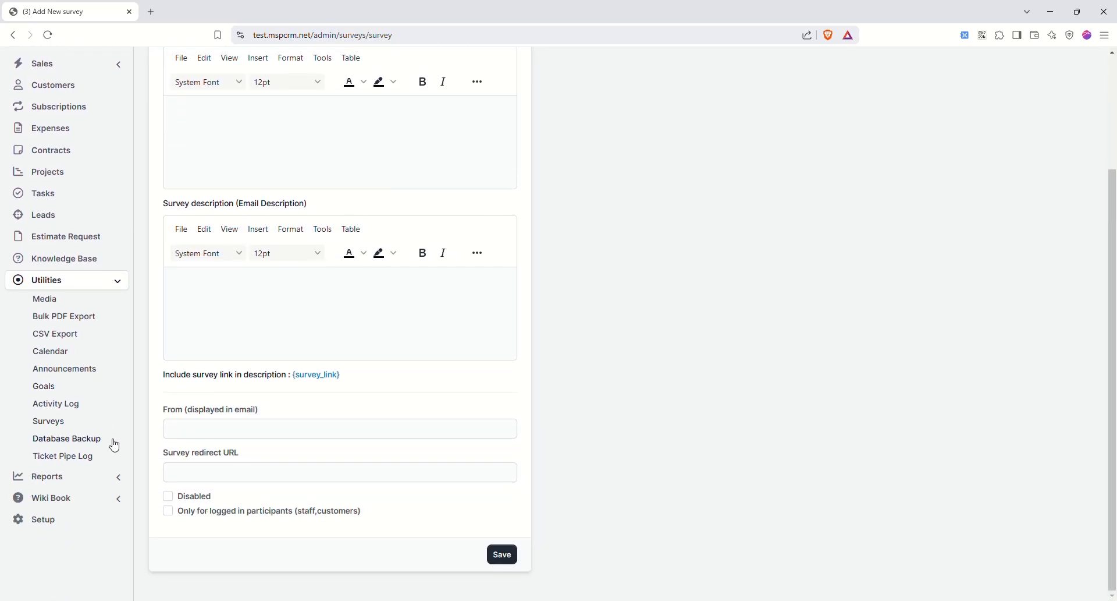
pyautogui.click(94, 442)
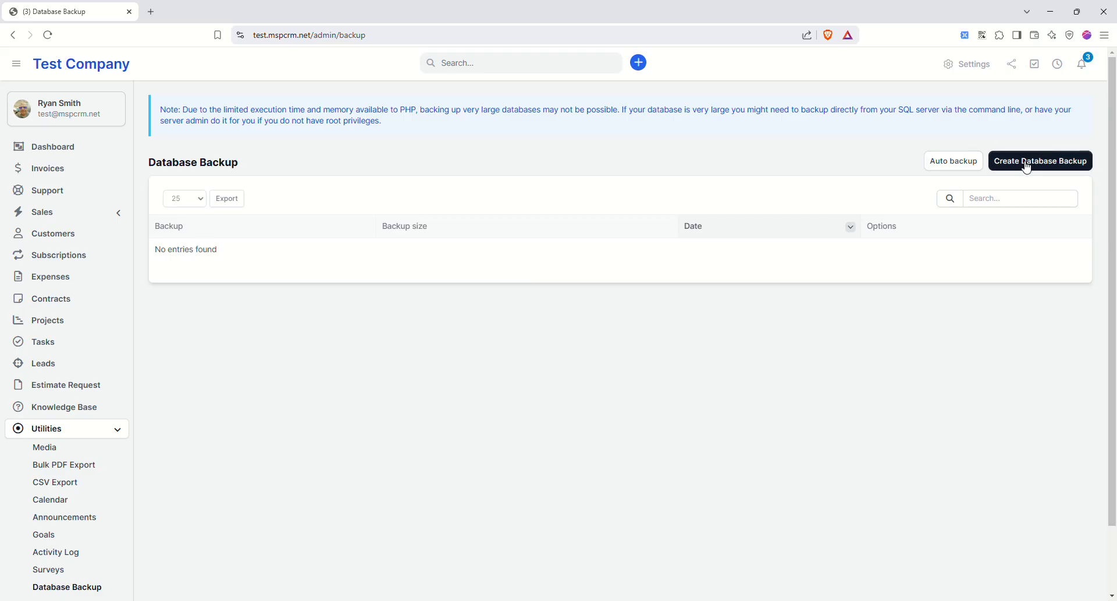
pyautogui.scroll(-2, 152, 356)
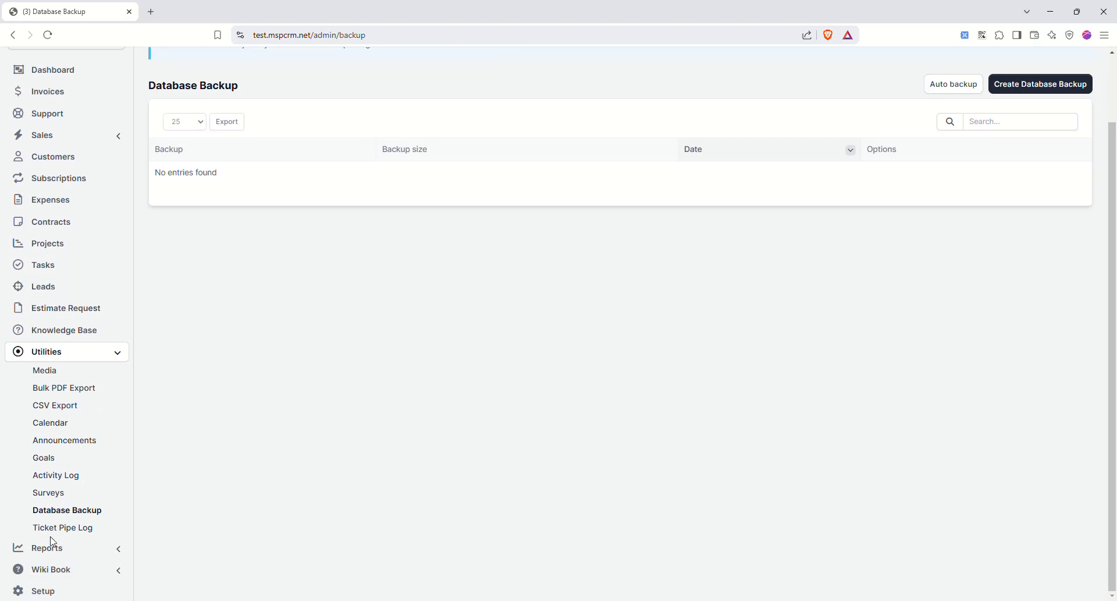
pyautogui.click(78, 546)
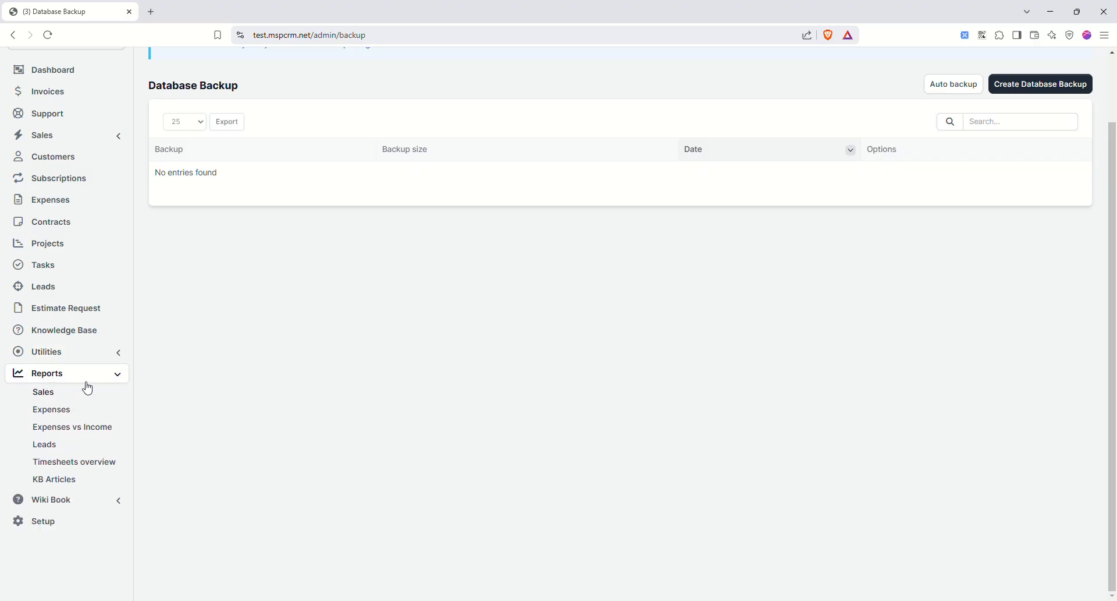
pyautogui.click(53, 395)
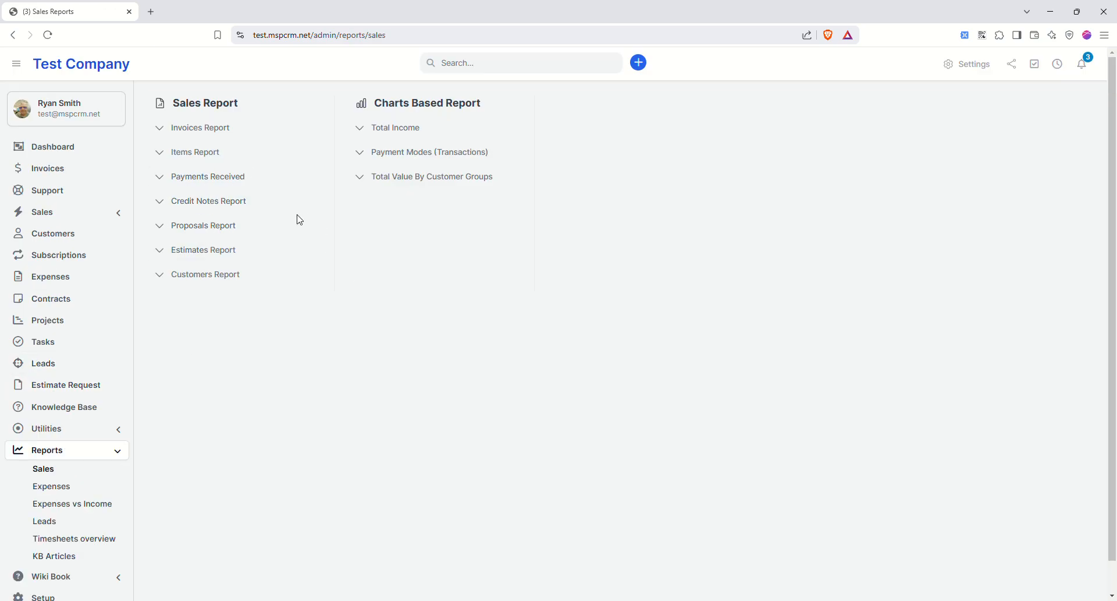
# - View the Invoices, Items and Payments Received sales reports
pyautogui.click(215, 131)
pyautogui.scroll(-1, 312, 299)
pyautogui.scroll(1, 311, 265)
pyautogui.click(192, 153)
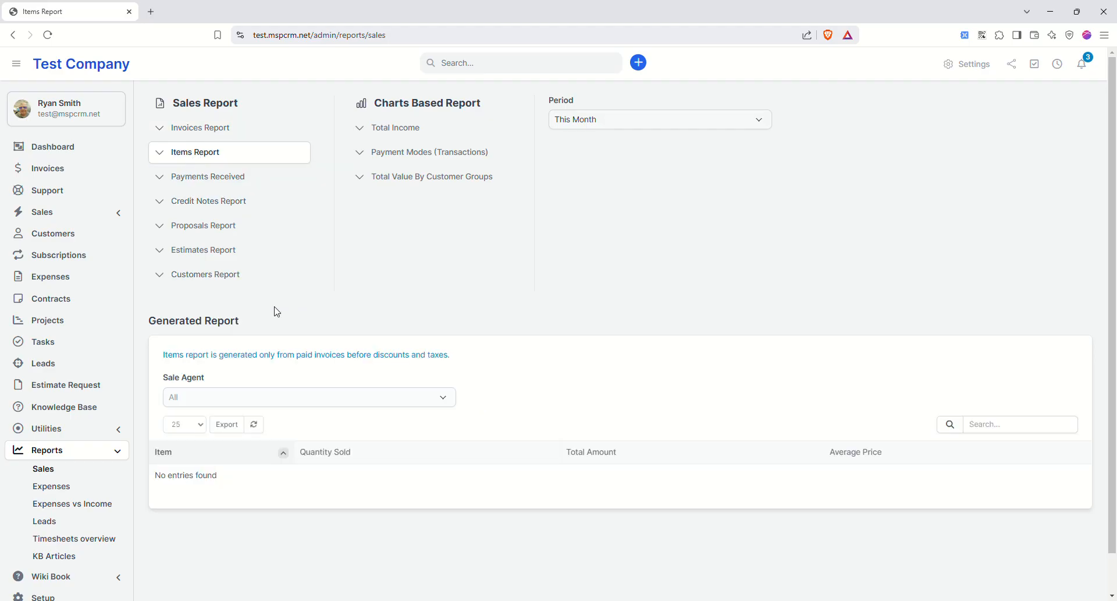
pyautogui.click(211, 181)
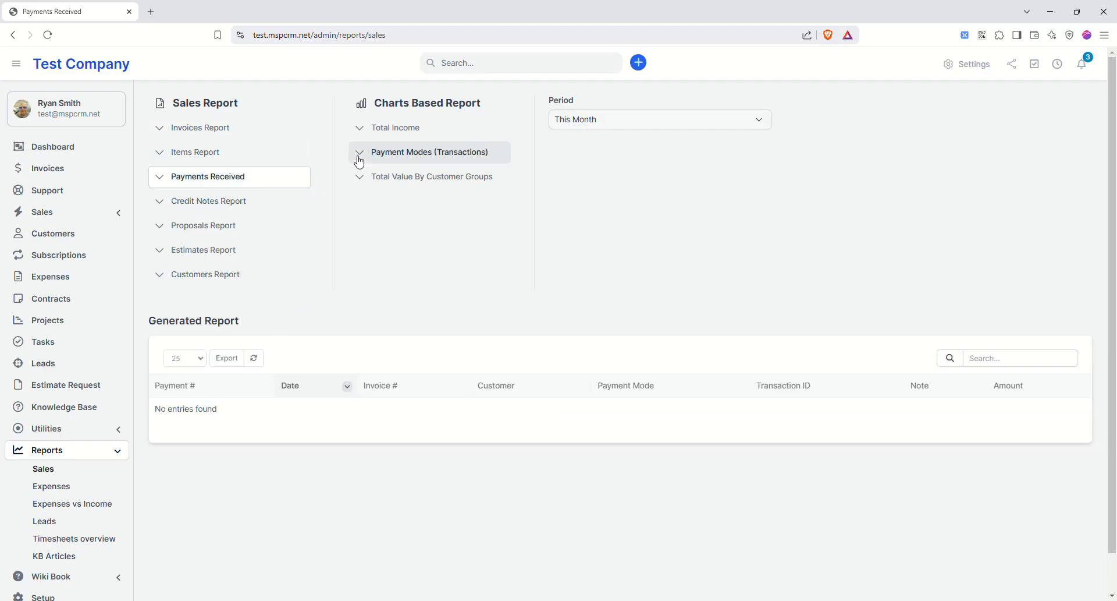
# - Bring up the empty Total Income chart and check its year choices without picking one
pyautogui.click(414, 128)
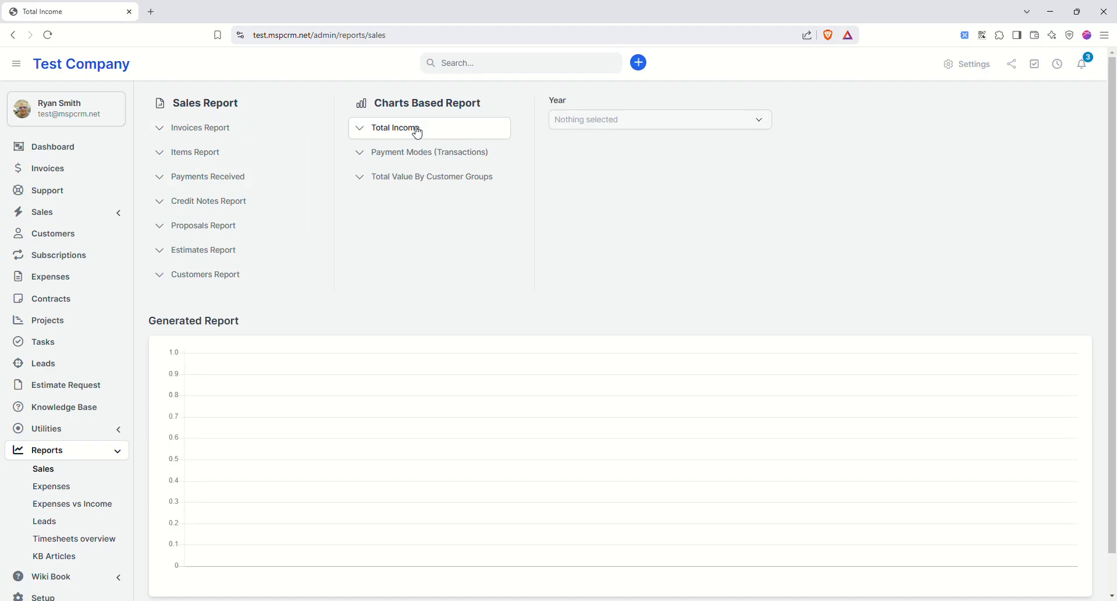
pyautogui.click(571, 116)
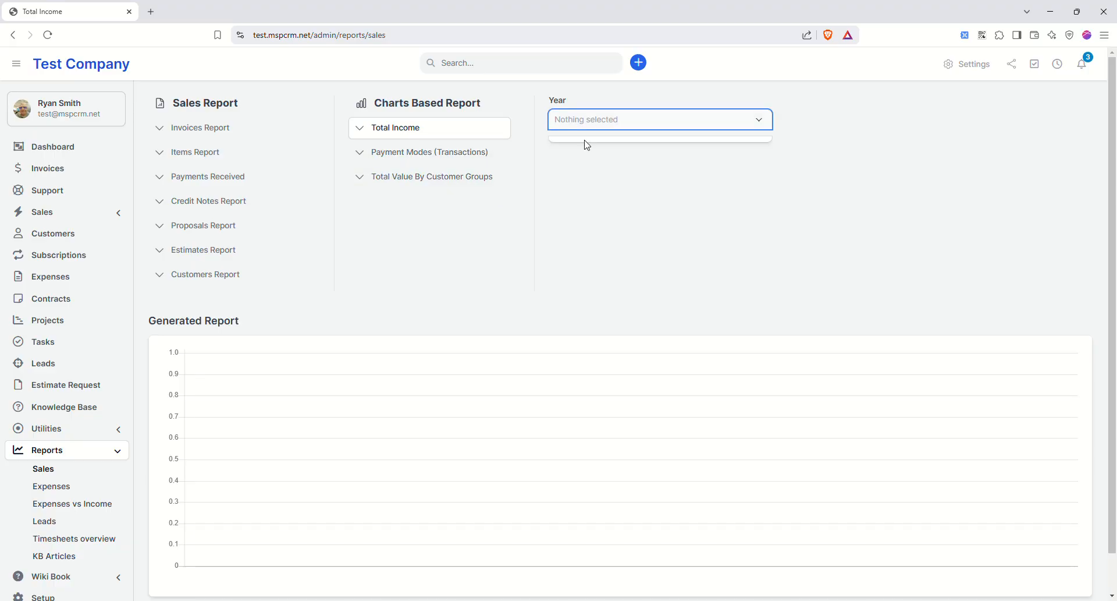
pyautogui.click(573, 117)
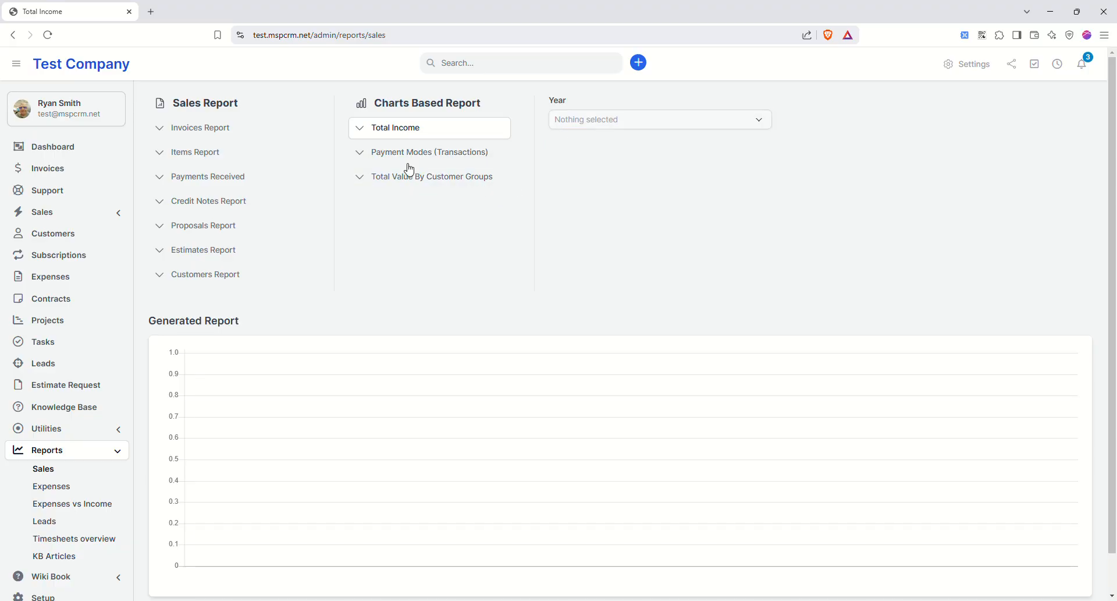
pyautogui.scroll(-1, 87, 427)
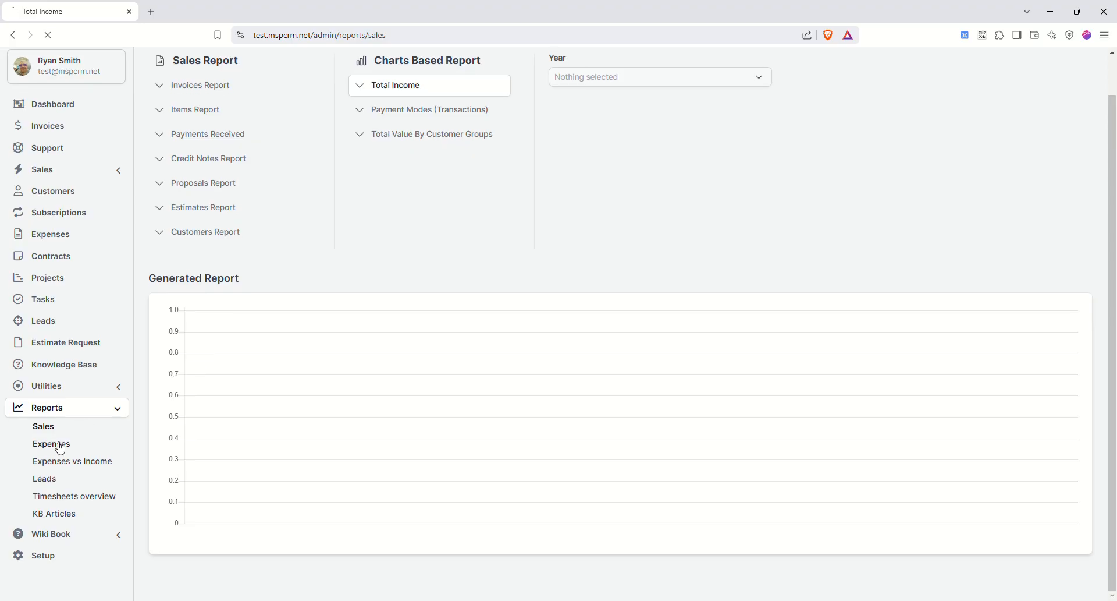
pyautogui.click(61, 443)
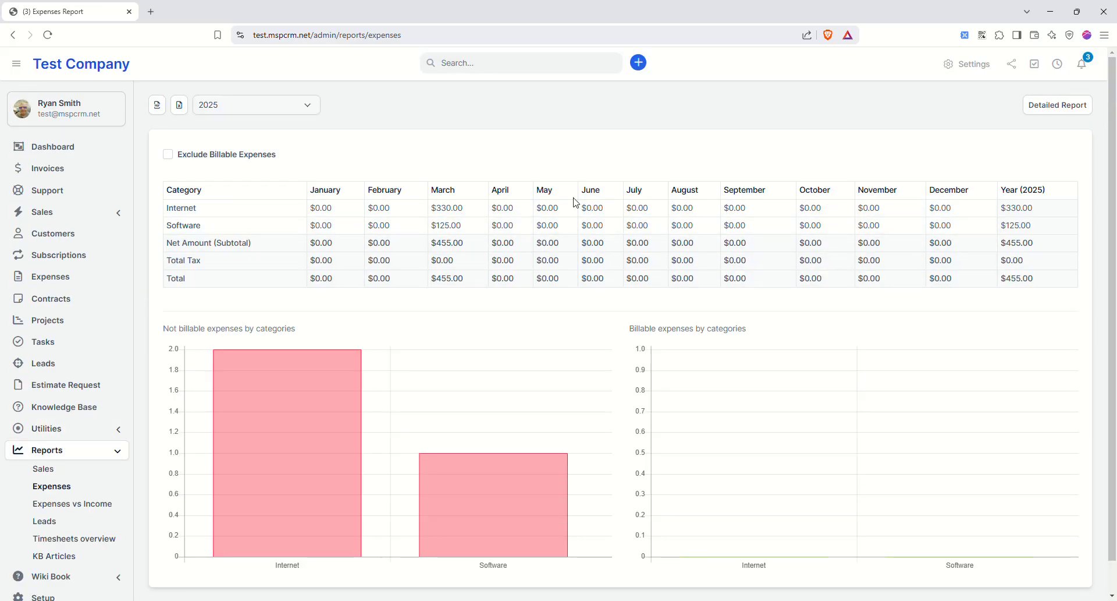
# - Review the expenses report's detailed breakdown
pyautogui.scroll(-1, 599, 264)
pyautogui.scroll(1, 591, 288)
pyautogui.click(1059, 104)
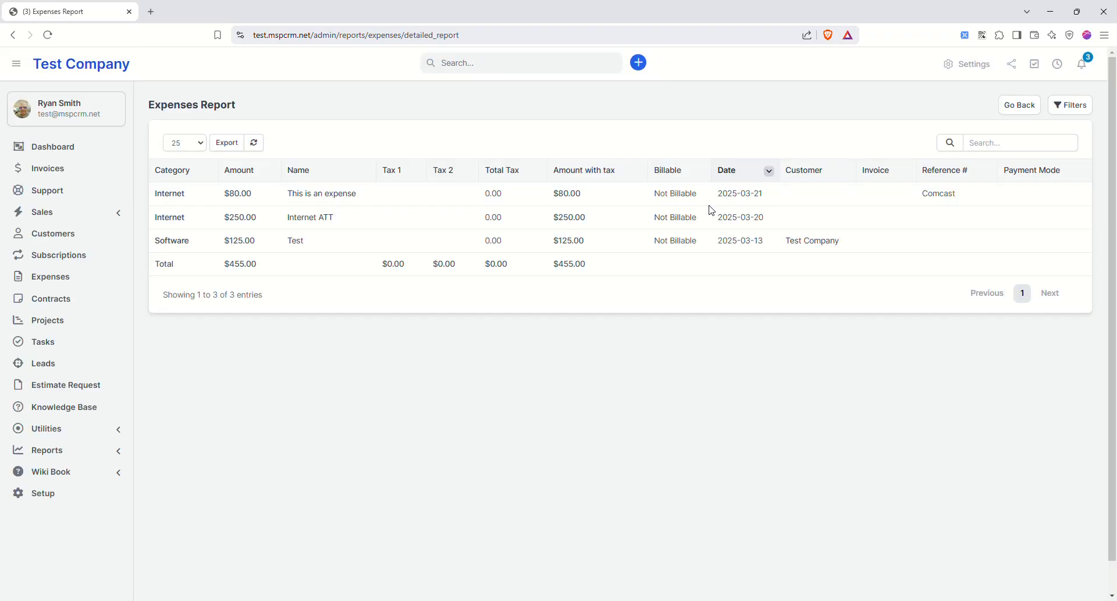
# - Review the Expenses vs Income report, then open the Leads report with its empty charts
pyautogui.click(65, 428)
pyautogui.click(74, 428)
pyautogui.click(68, 449)
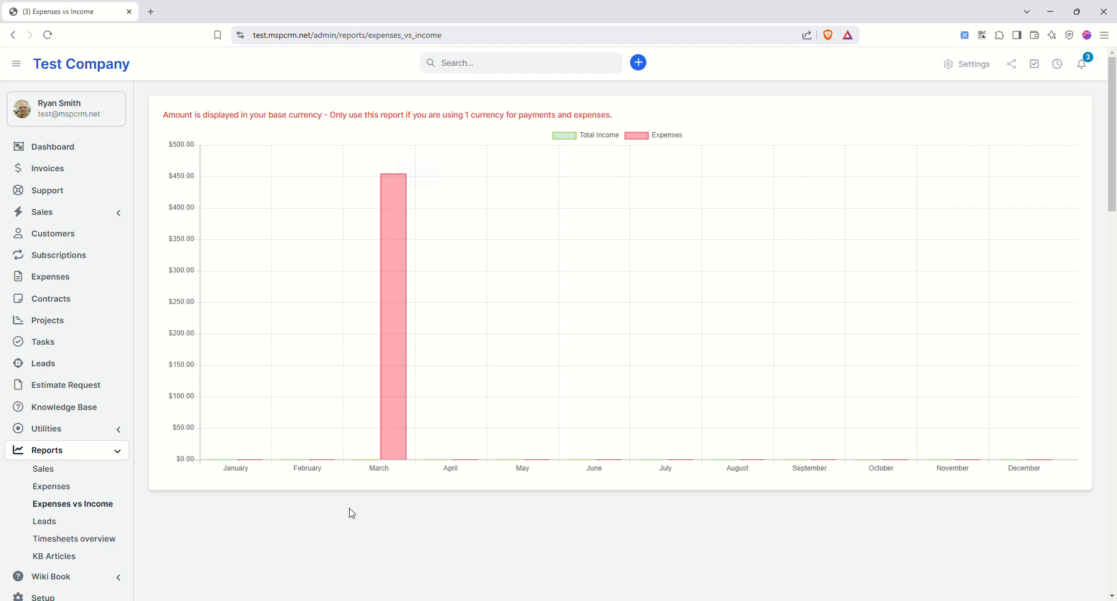
pyautogui.scroll(-3, 245, 468)
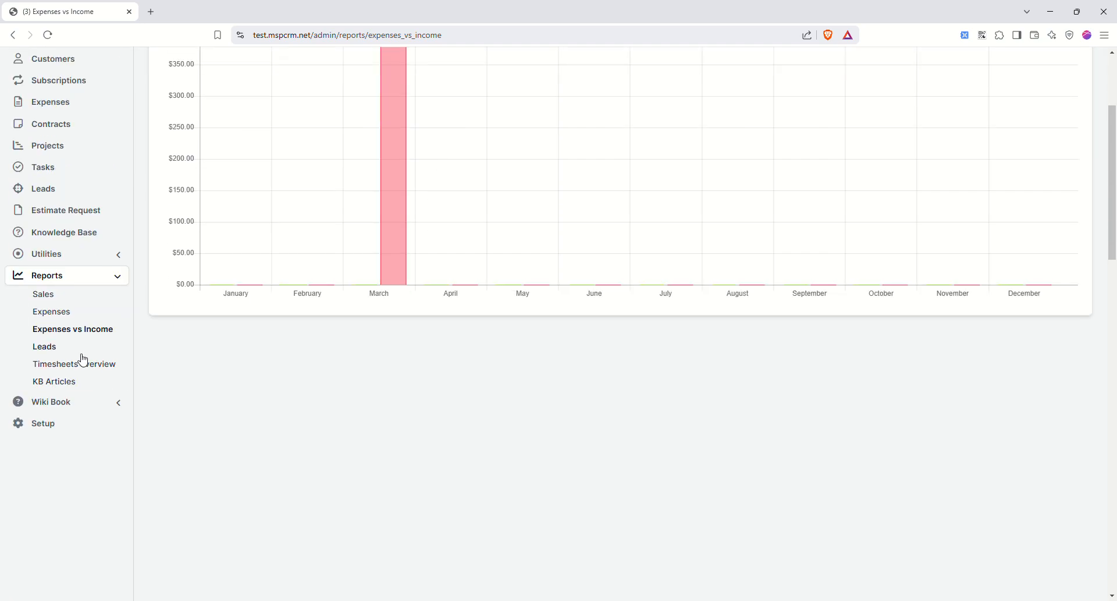
pyautogui.click(52, 343)
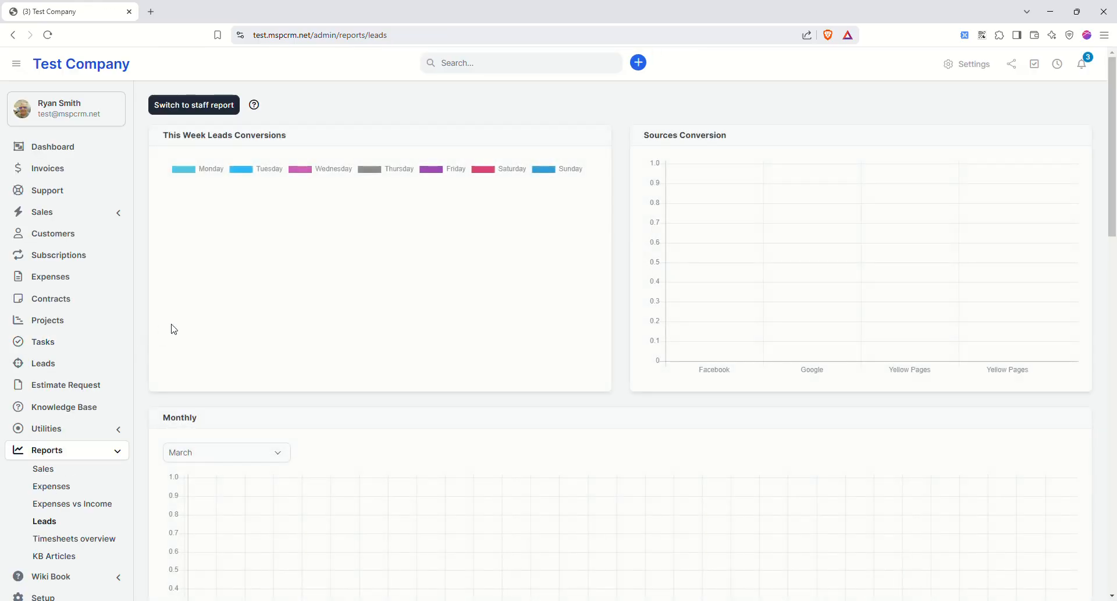
# - Check the timesheets overview with entries grouped by task
pyautogui.scroll(-3, 475, 375)
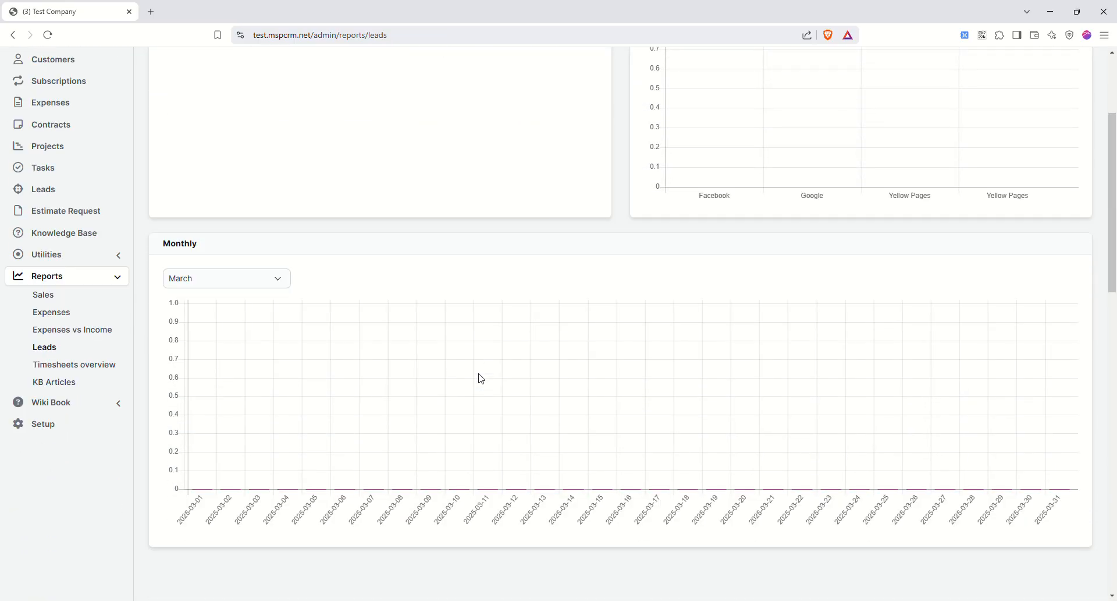
pyautogui.click(88, 365)
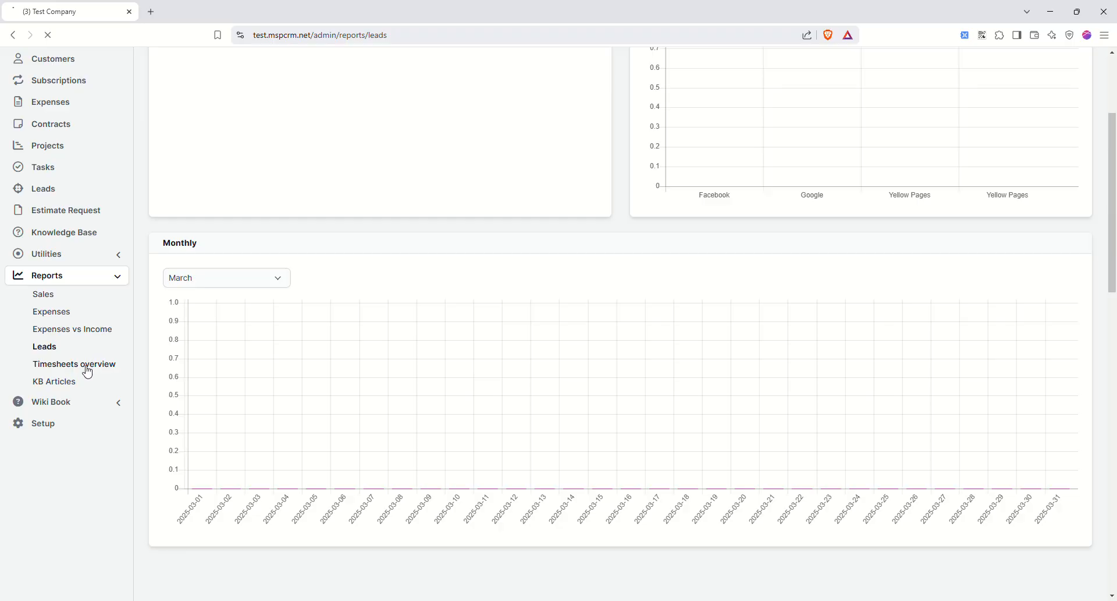
pyautogui.scroll(-1, 320, 372)
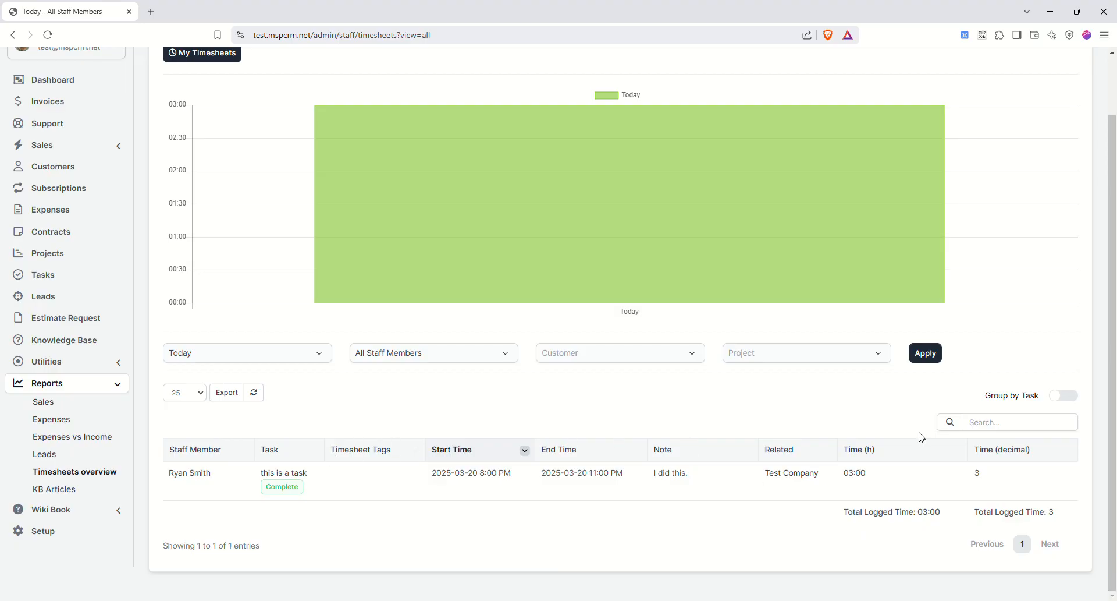
pyautogui.click(1063, 397)
# - Open the KB Articles report showing each Getting Started article at Total: 0
pyautogui.click(58, 489)
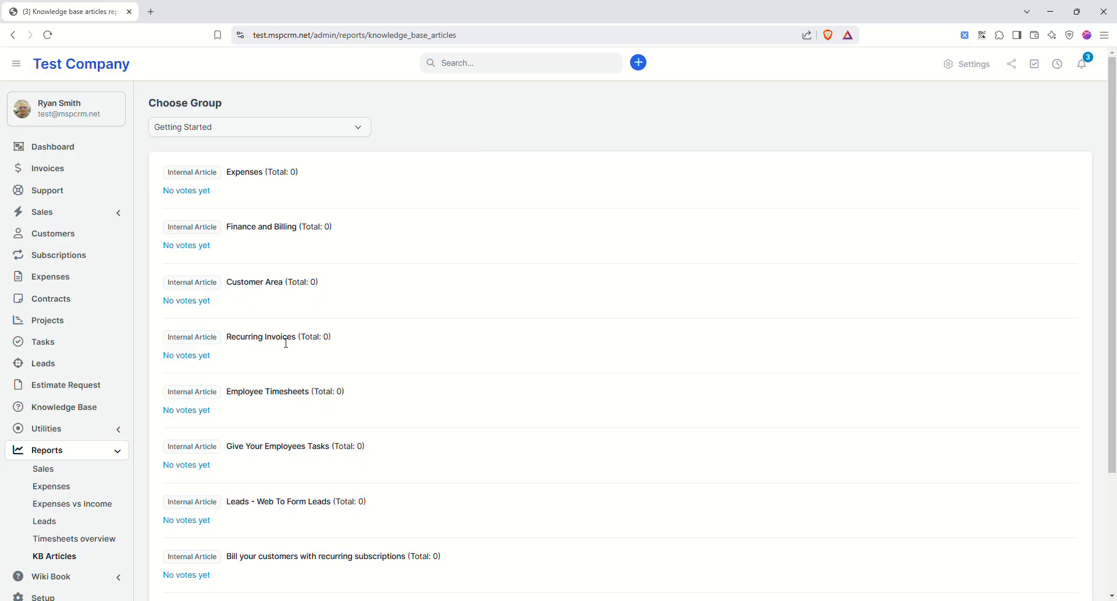
pyautogui.scroll(-3, 235, 281)
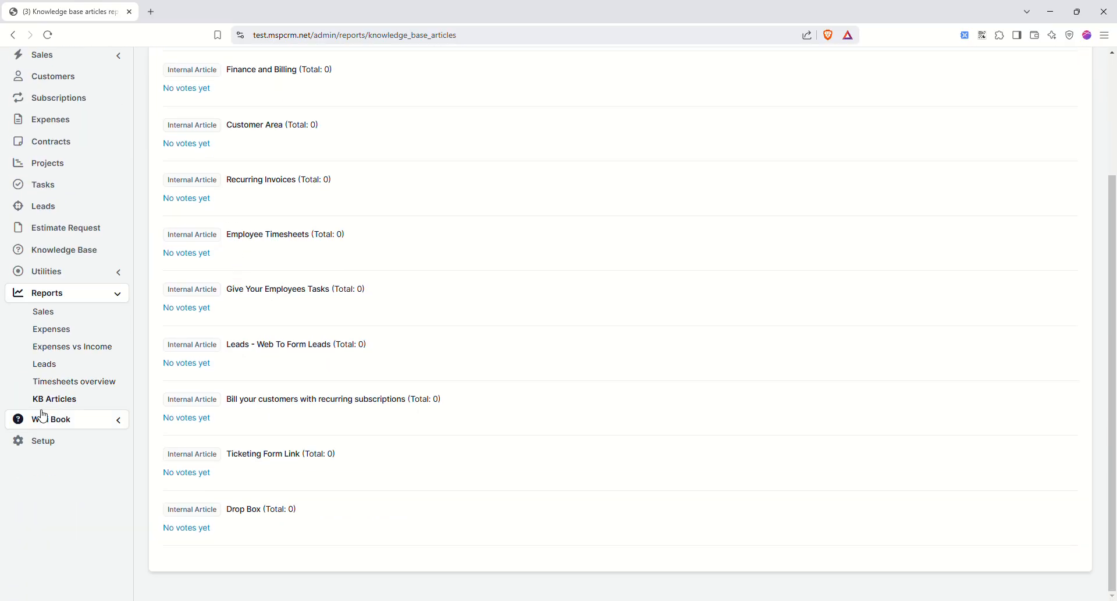
pyautogui.click(113, 421)
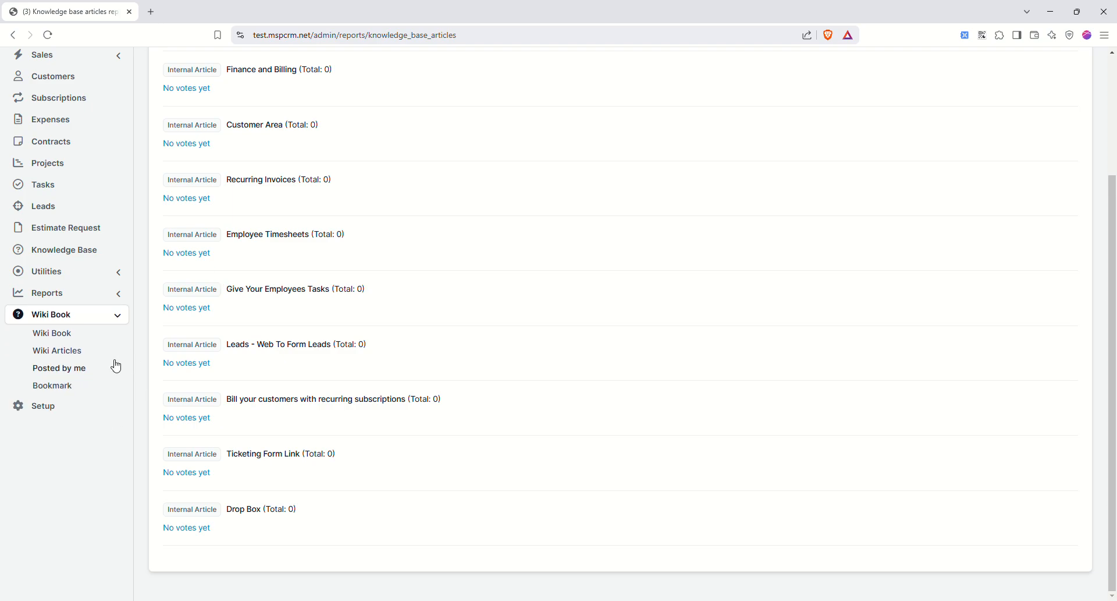
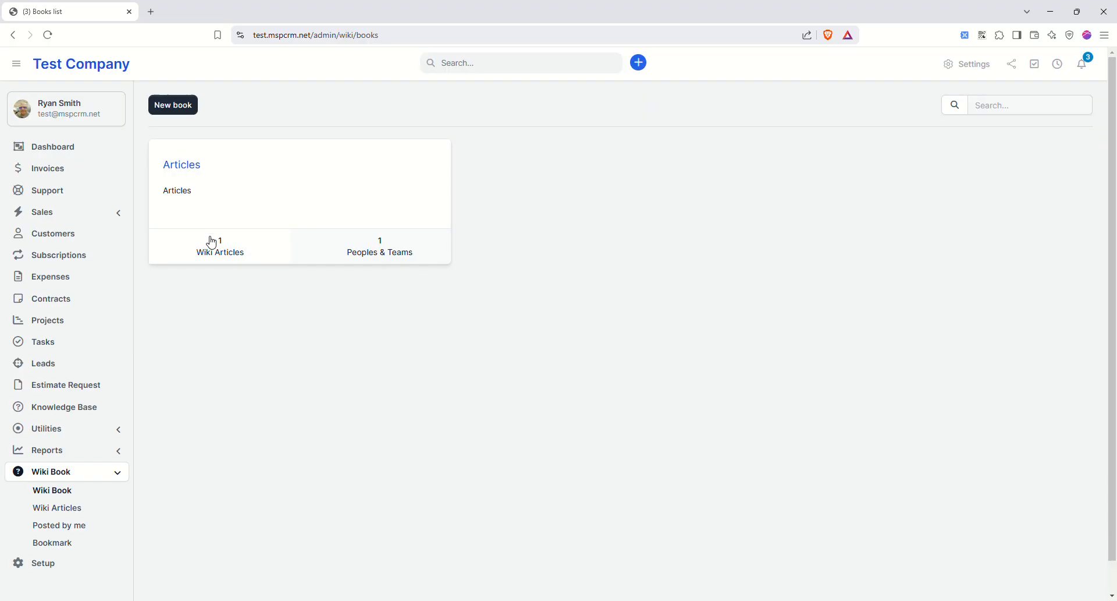
# - Go from the Wiki Books list to Wiki Articles and start a new article
pyautogui.scroll(-1, 212, 242)
pyautogui.click(58, 458)
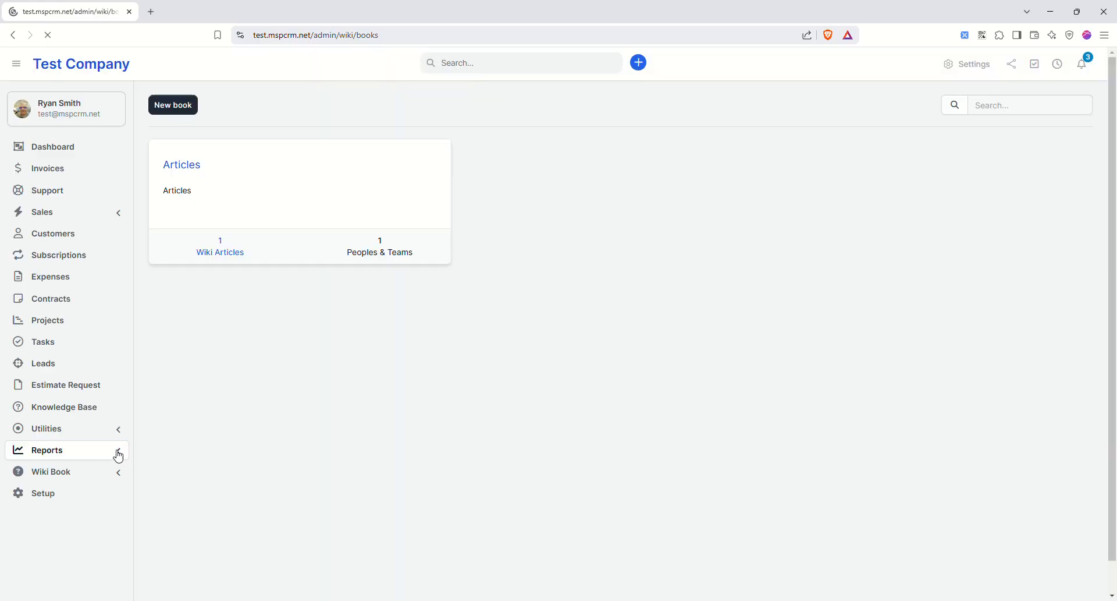
pyautogui.click(67, 505)
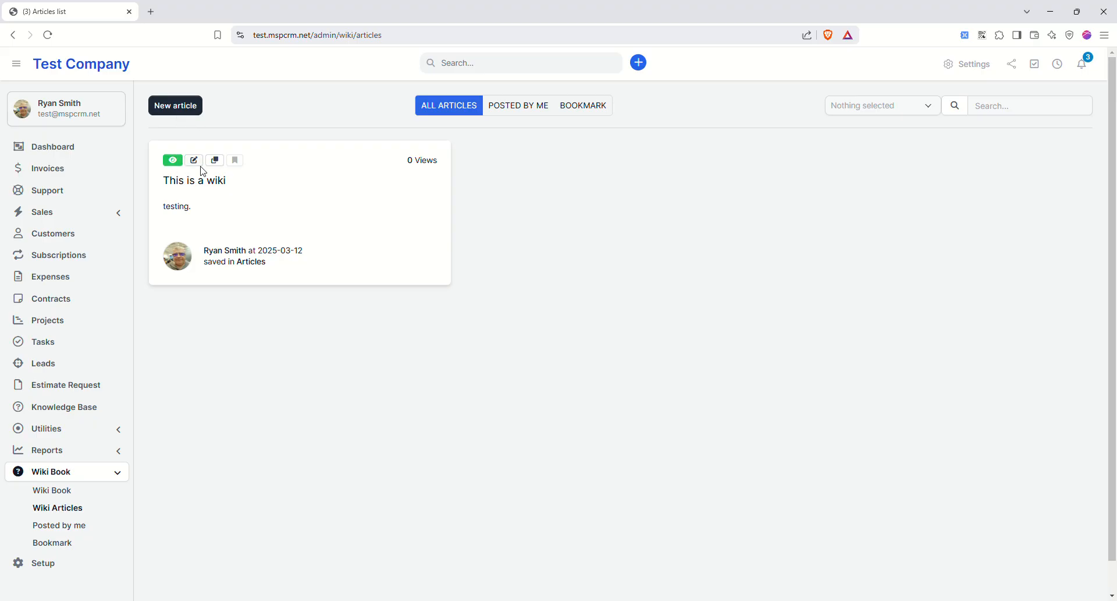
pyautogui.click(189, 105)
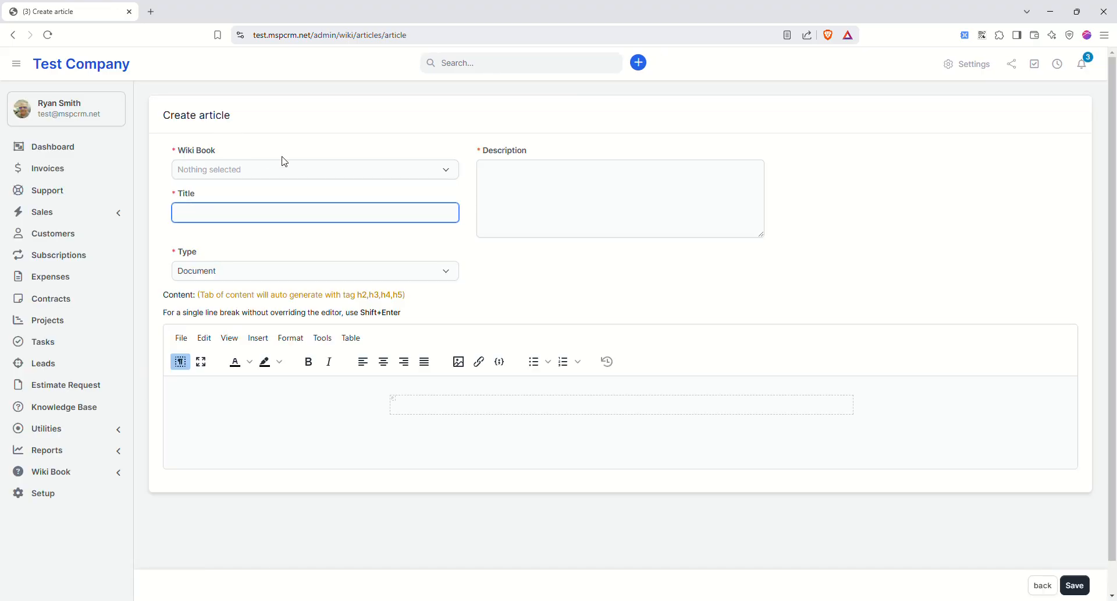
# - Create a Mindmap-type article 'mindmap' with description 'hello' in the Articles book, then save and build the map
pyautogui.click(285, 164)
pyautogui.click(214, 248)
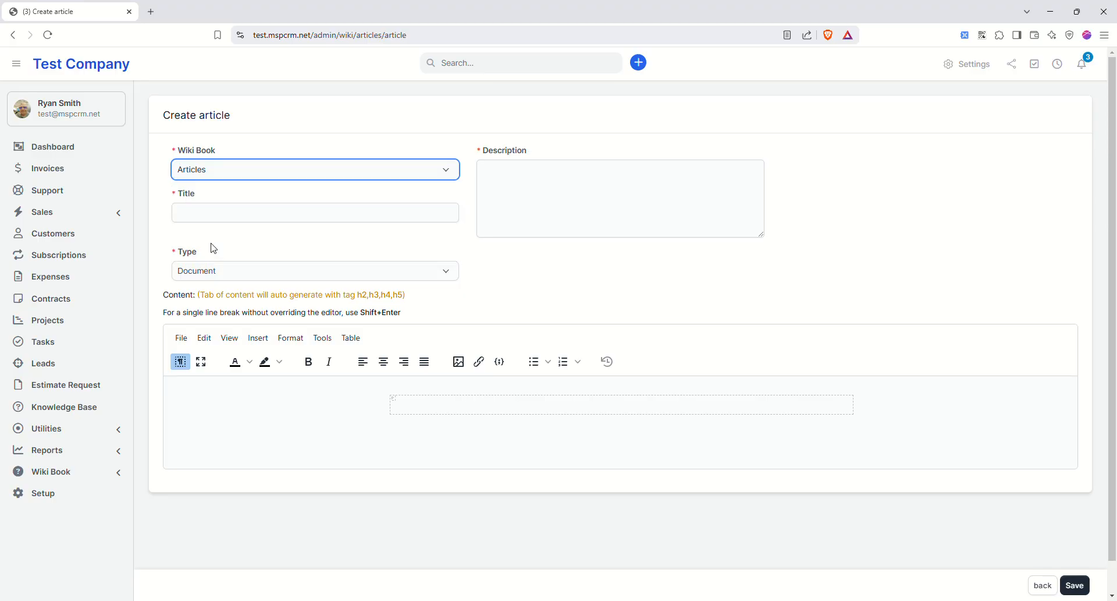
pyautogui.click(227, 218)
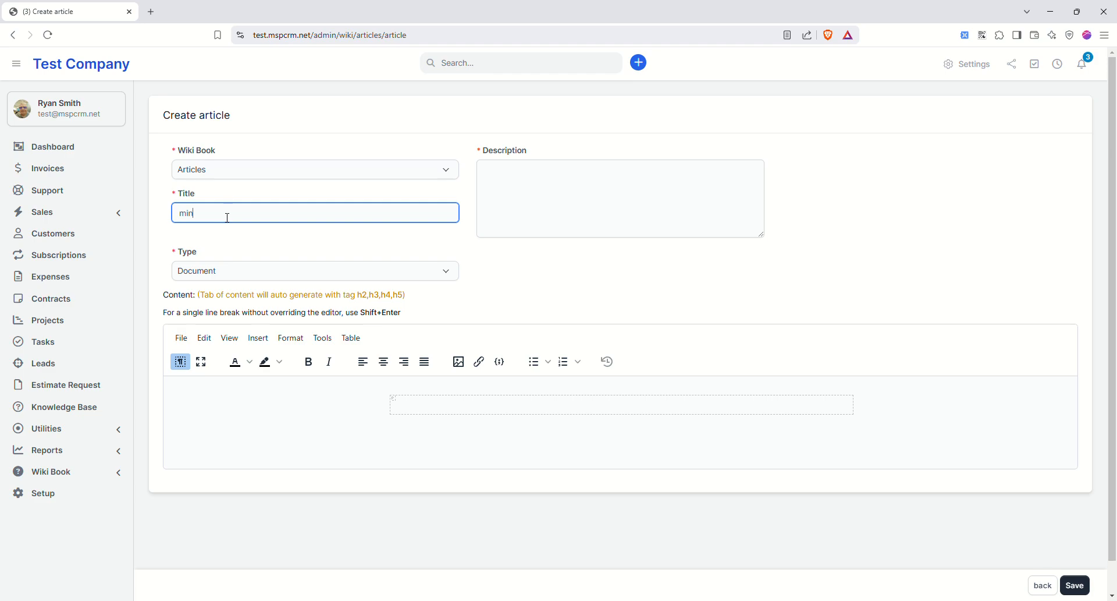
pyautogui.click(527, 173)
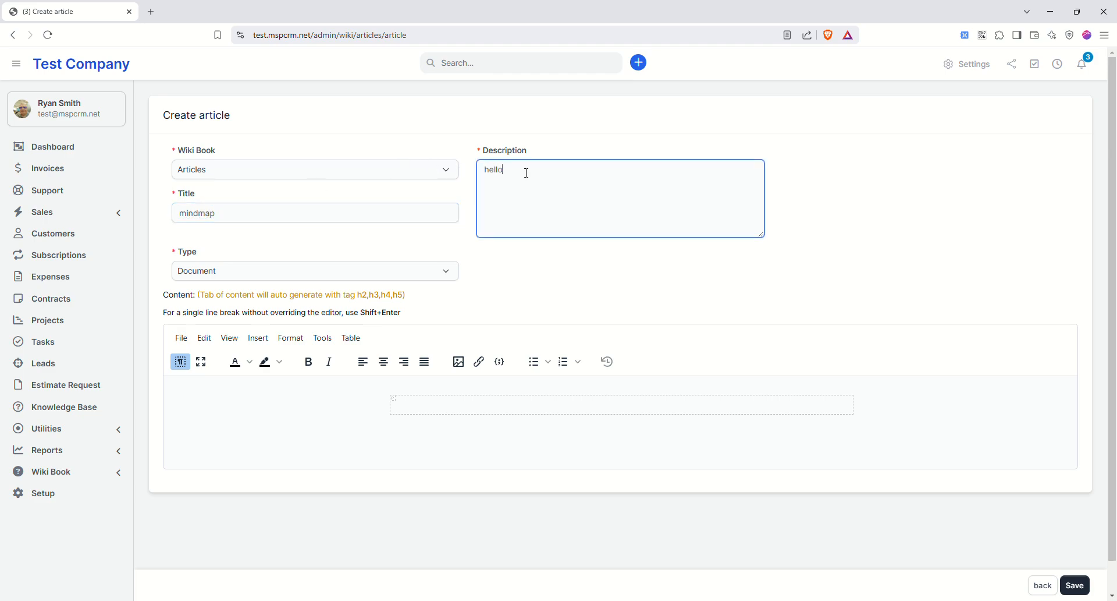
pyautogui.click(352, 272)
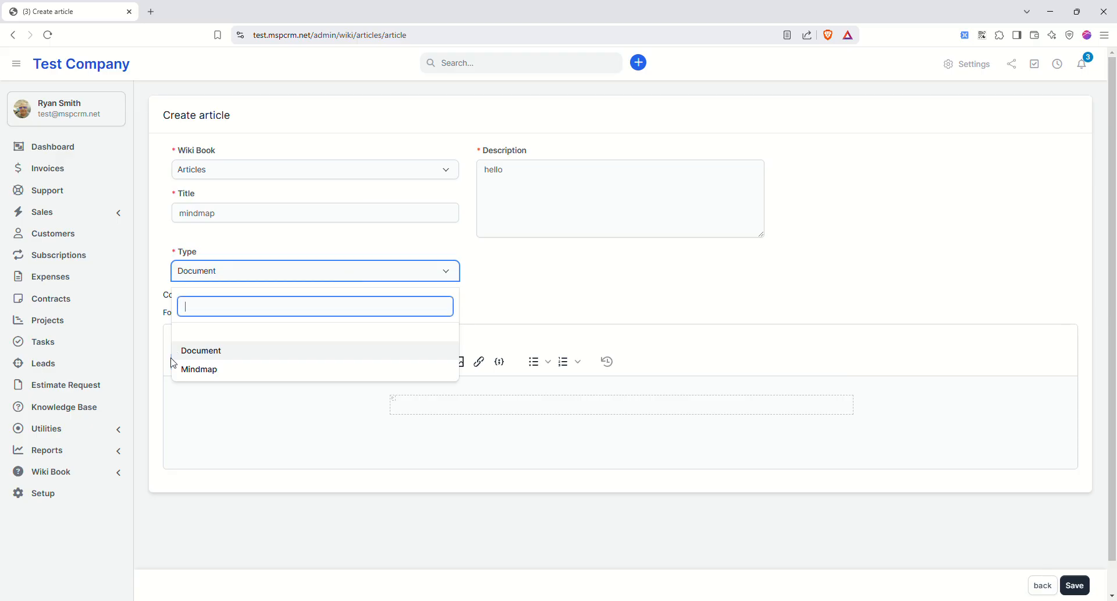
pyautogui.click(205, 371)
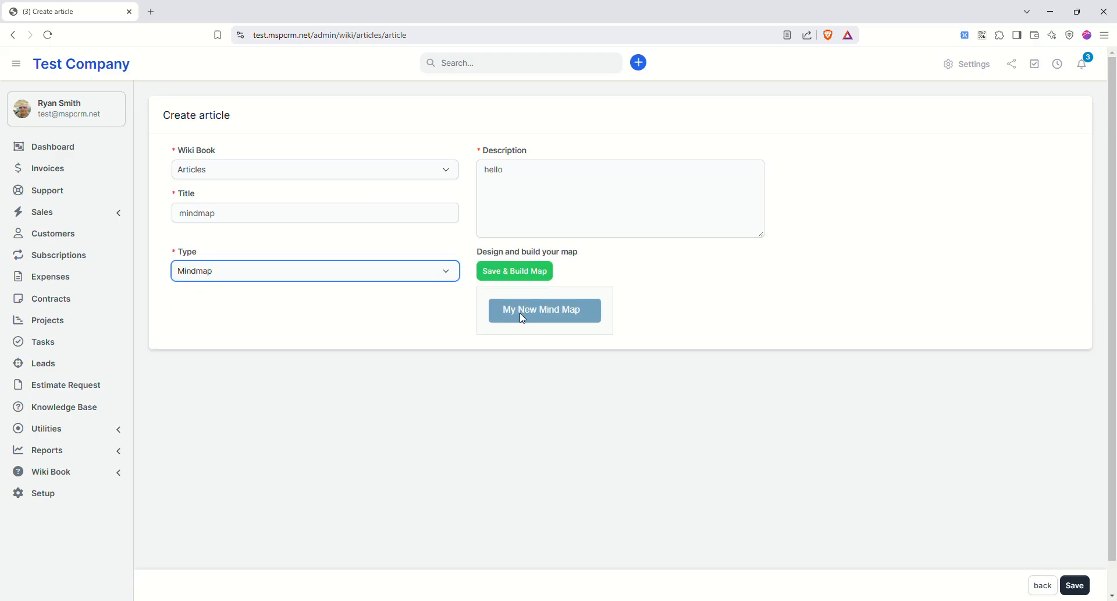
pyautogui.click(513, 270)
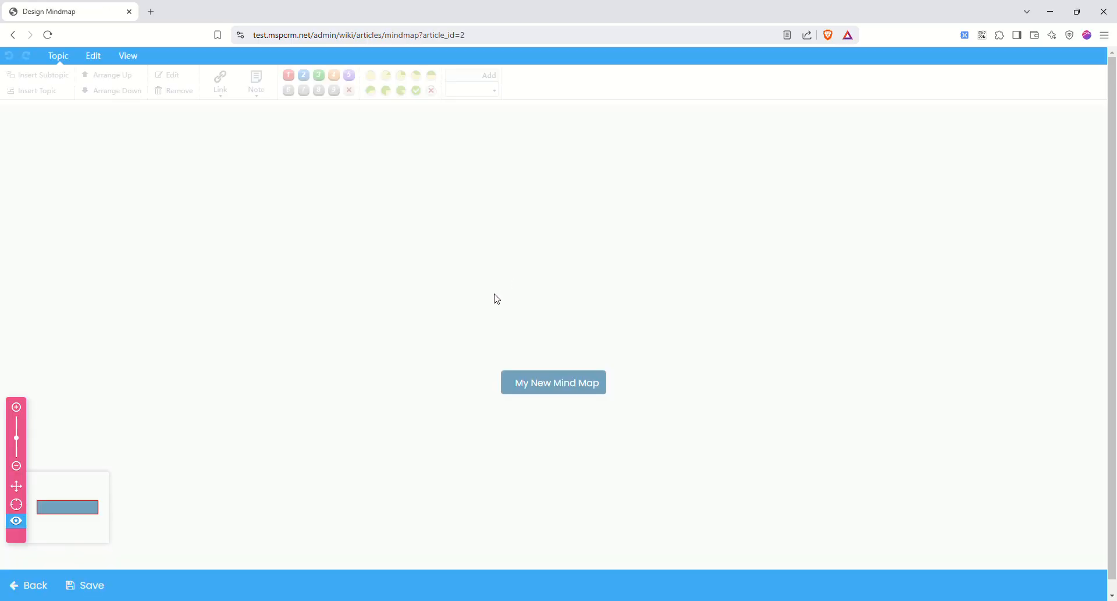
# - Reposition the root node and add a Topic branch with nested and sibling sub-topics
pyautogui.moveTo(558, 380); pyautogui.dragTo(267, 169)
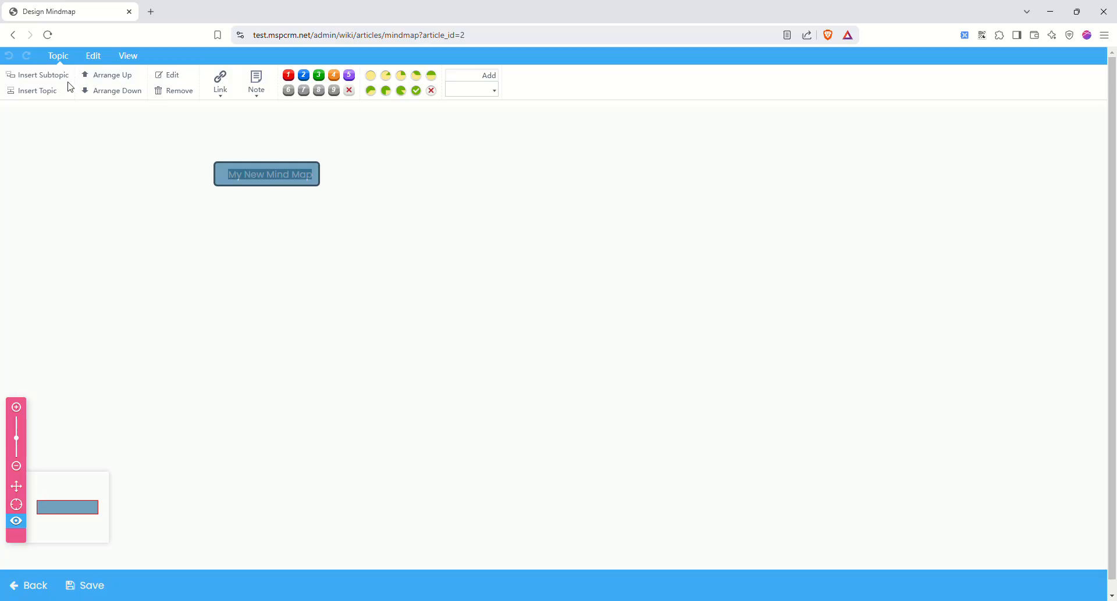
pyautogui.click(55, 81)
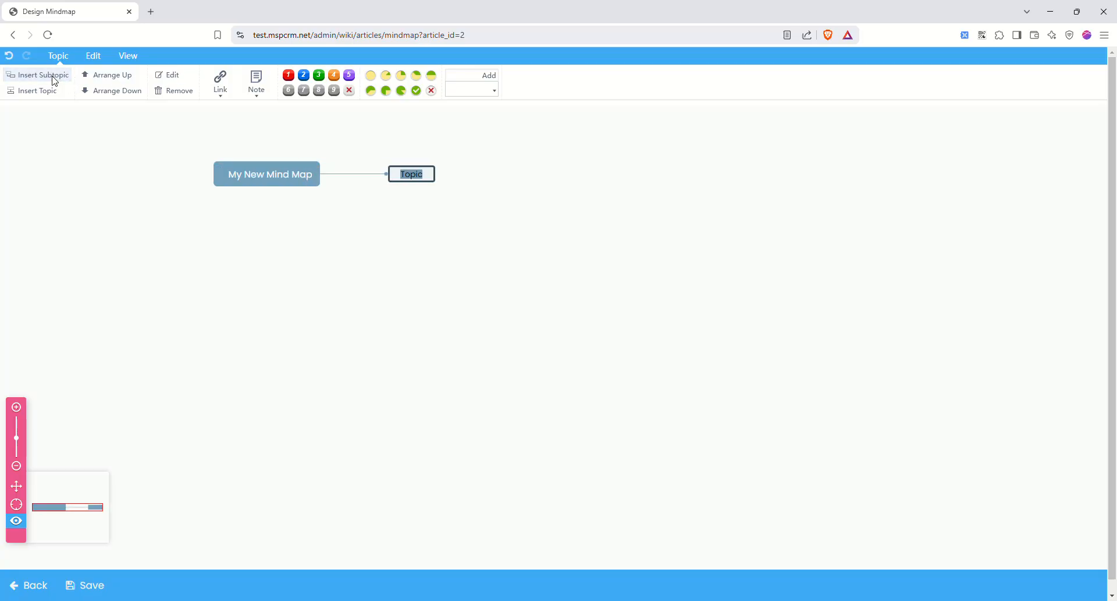
pyautogui.click(55, 80)
pyautogui.click(55, 80)
pyautogui.click(33, 92)
pyautogui.click(32, 92)
pyautogui.click(33, 92)
pyautogui.click(33, 92)
pyautogui.click(33, 92)
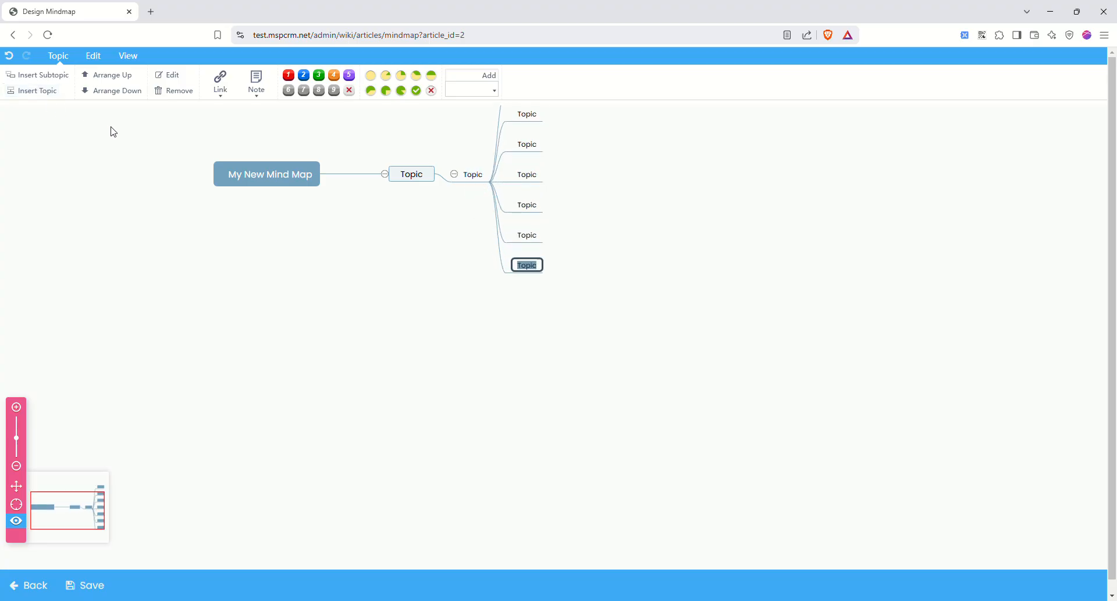
# - Flag the root node with priority 1, collapse and re-expand the Topic branch, then return to the article
pyautogui.moveTo(257, 177); pyautogui.dragTo(287, 294)
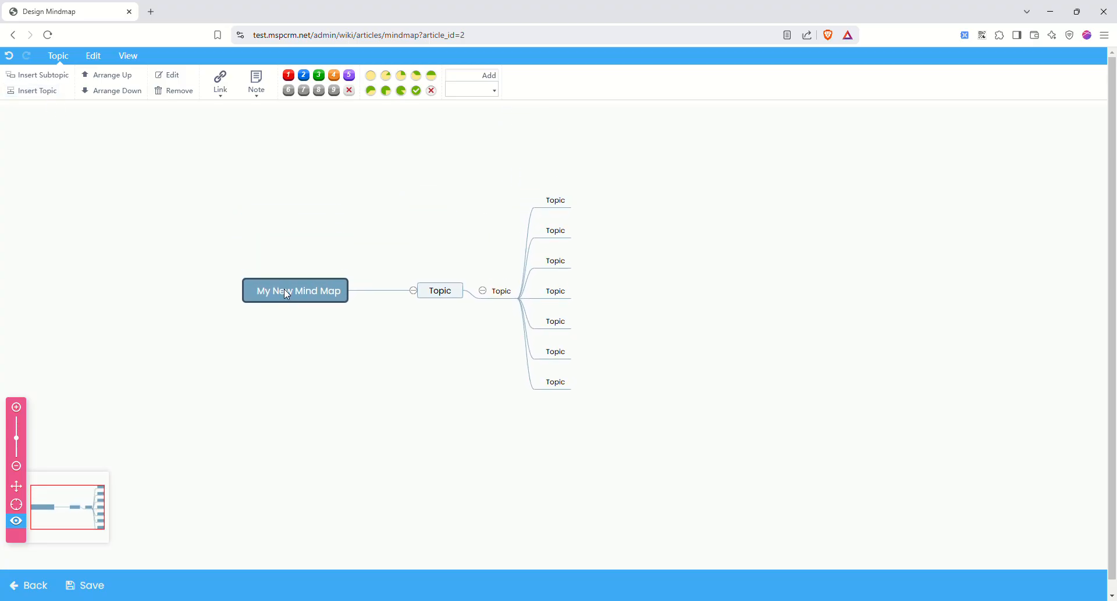
pyautogui.click(288, 76)
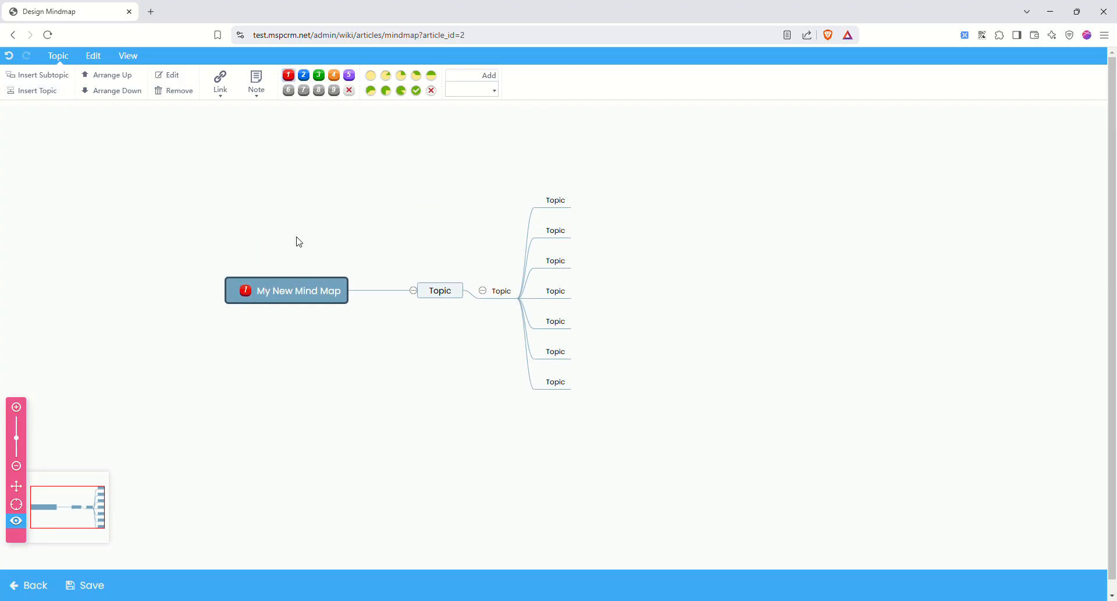
pyautogui.press('Right')
pyautogui.press('/')
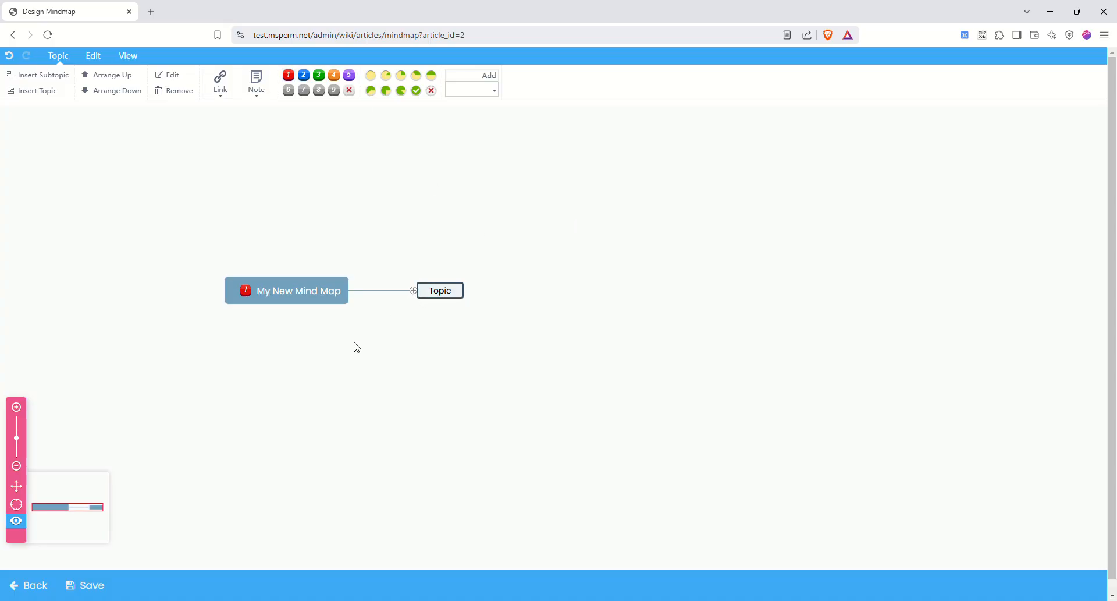
pyautogui.click(413, 290)
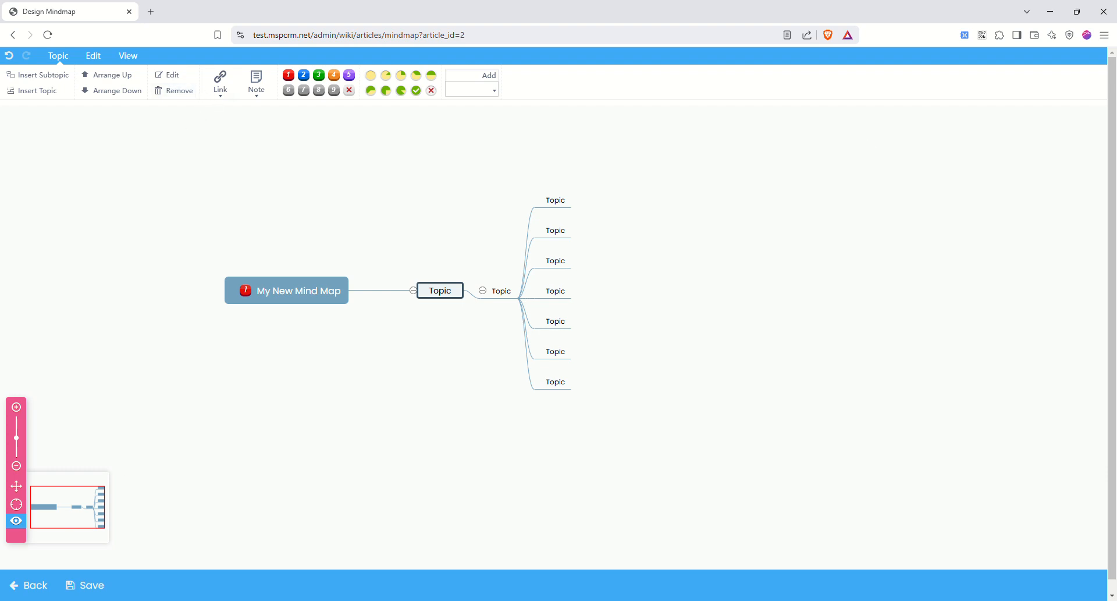
pyautogui.click(32, 586)
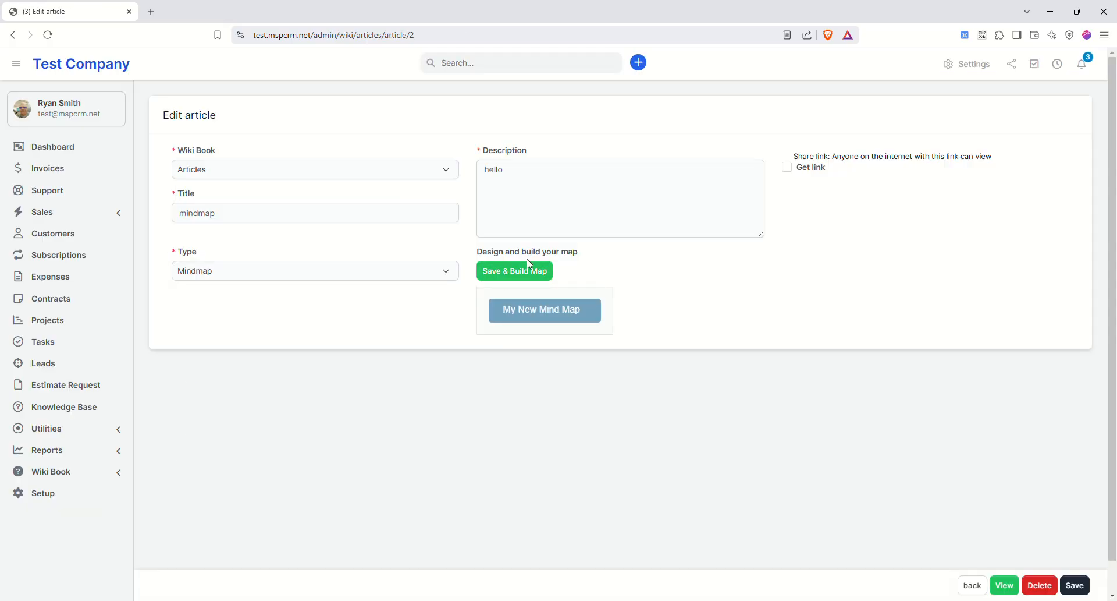
# - Change the mindmap article's type to Document, then go to the Customers list
pyautogui.click(220, 213)
pyautogui.click(213, 271)
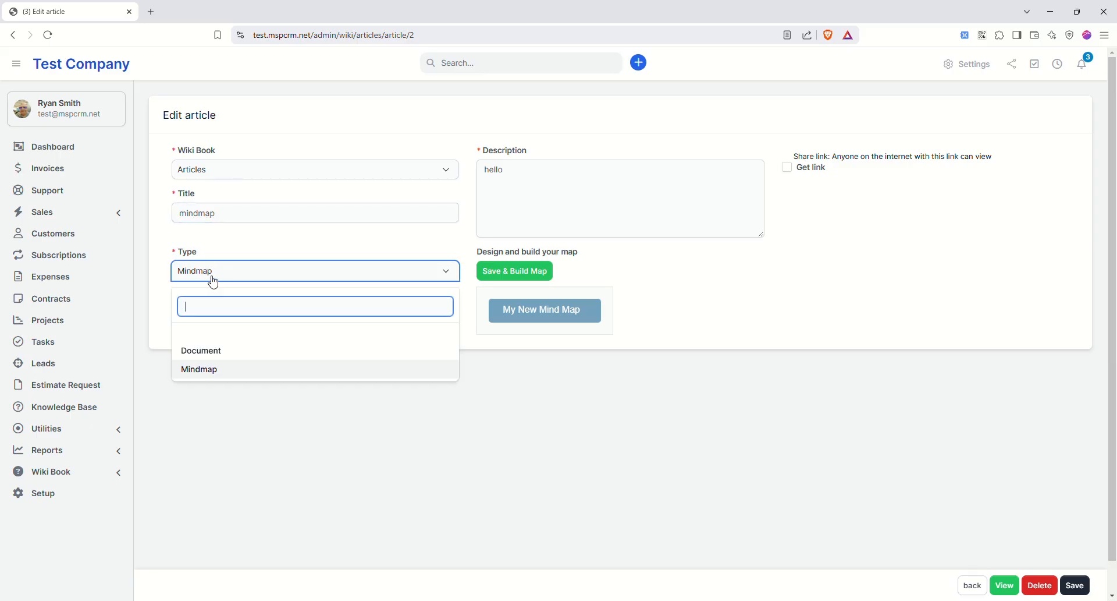
pyautogui.click(212, 349)
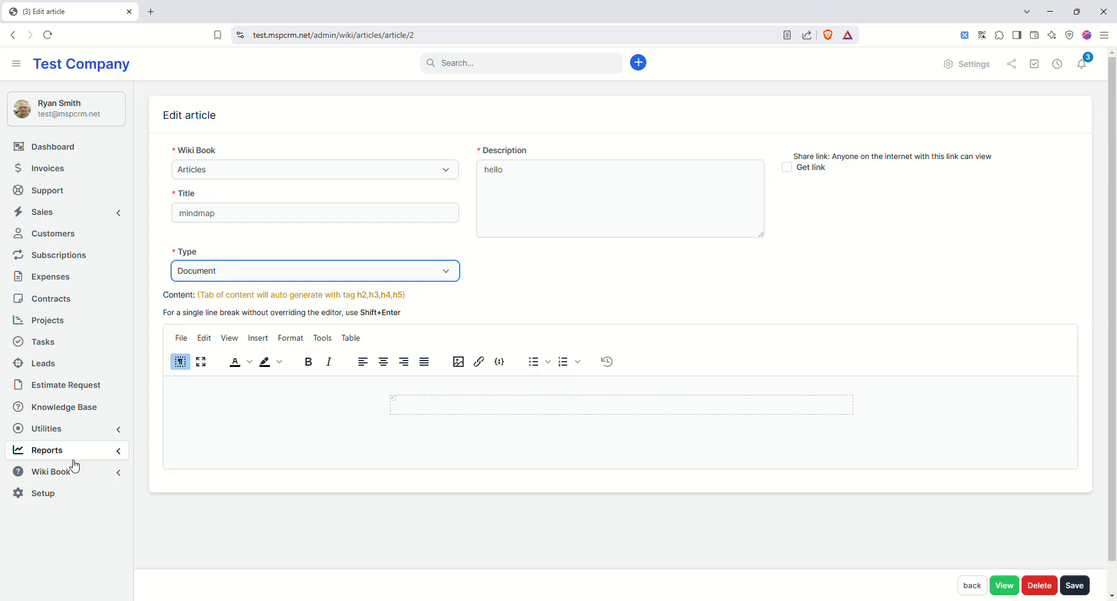
pyautogui.click(58, 234)
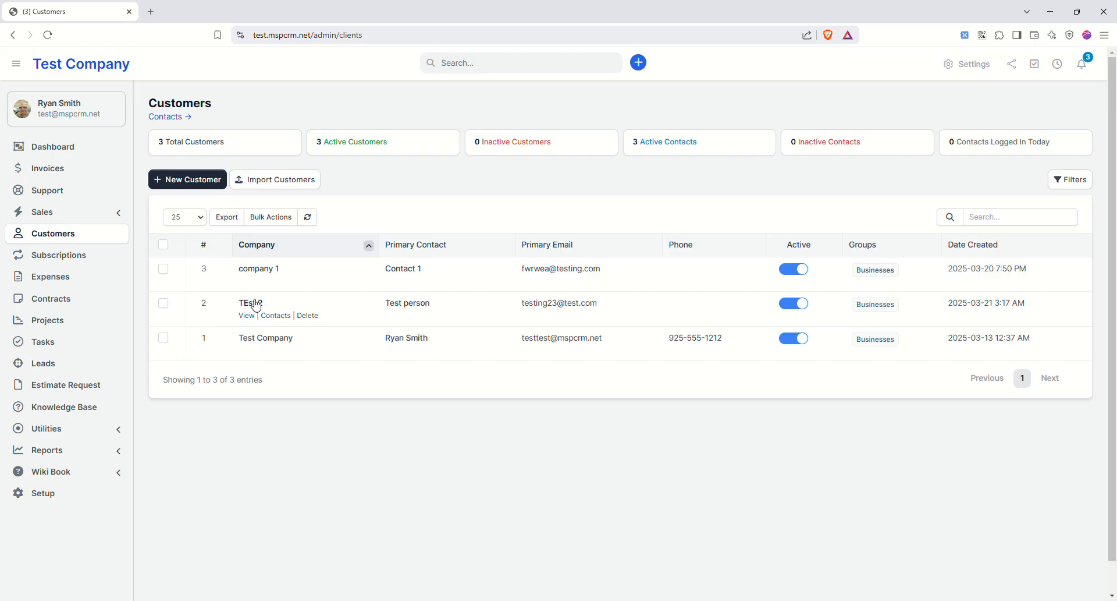
# - Log in to the client portal as the Test Company customer
pyautogui.click(259, 337)
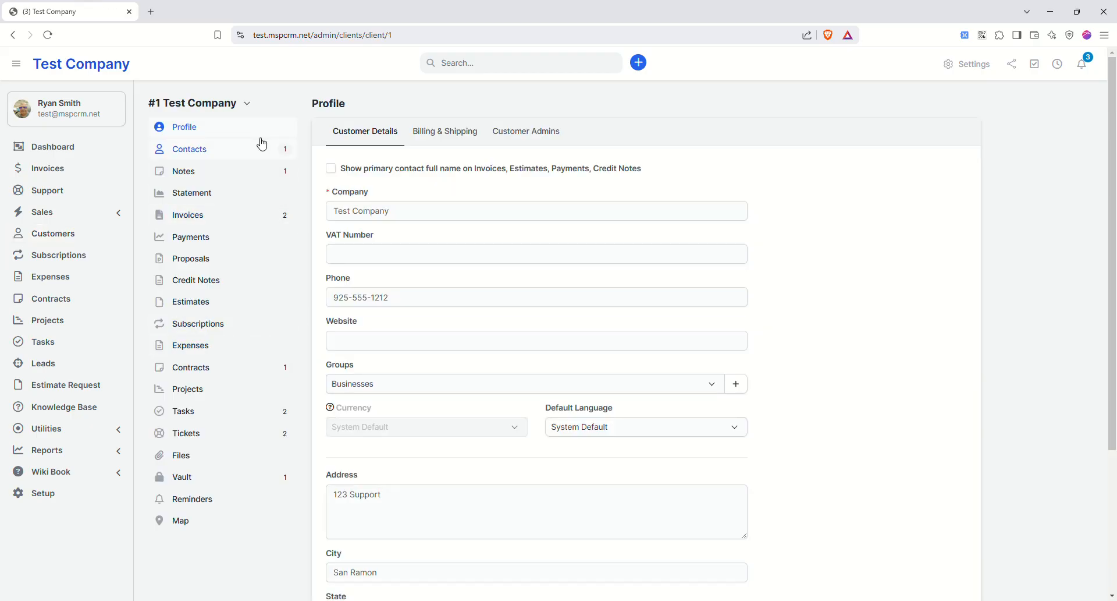
pyautogui.click(248, 106)
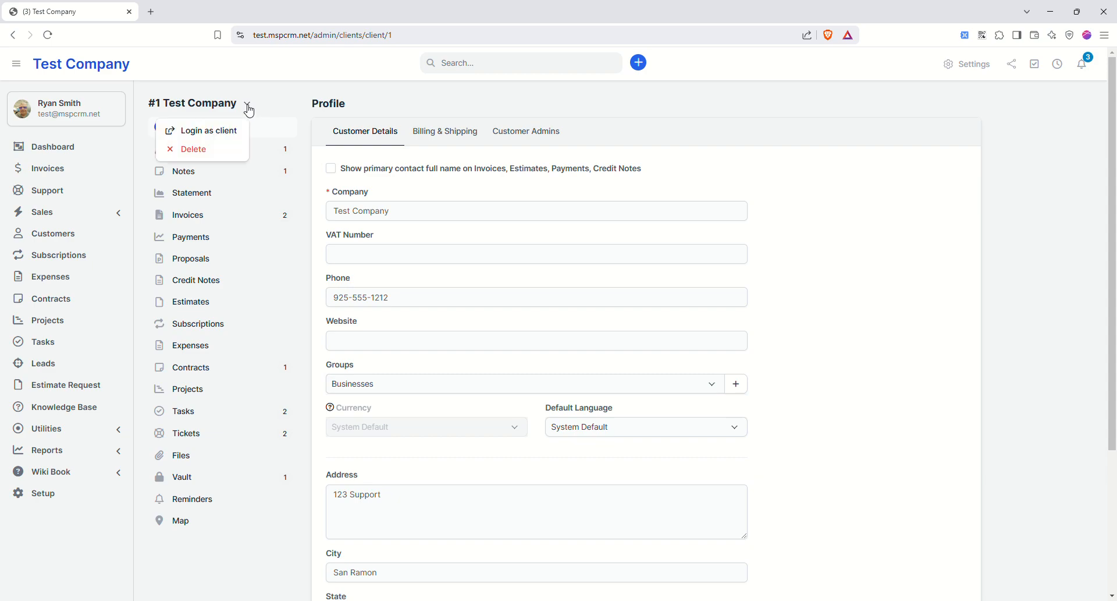
pyautogui.click(230, 131)
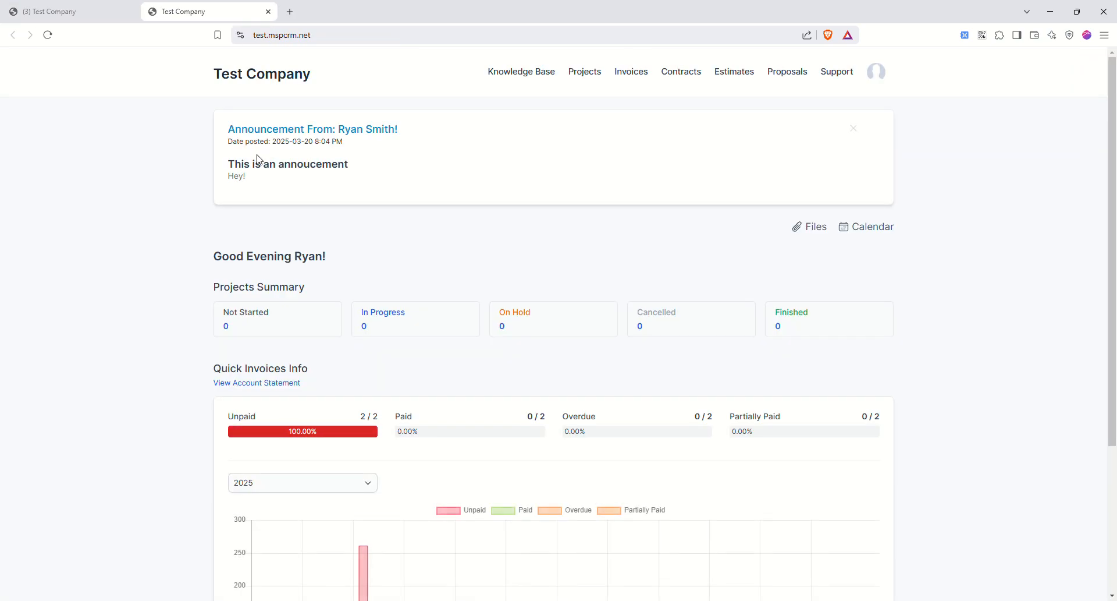
# - Browse the portal's knowledge base, then view the invoices list with two unpaid invoices
pyautogui.scroll(-4, 379, 294)
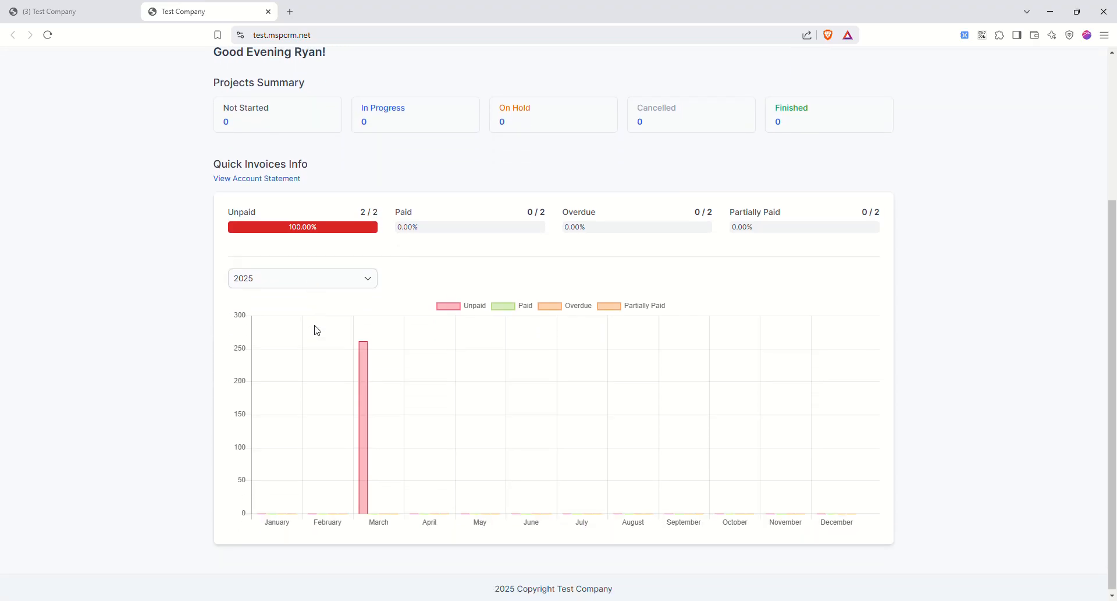
pyautogui.scroll(3, 348, 309)
pyautogui.scroll(1, 348, 308)
pyautogui.click(523, 75)
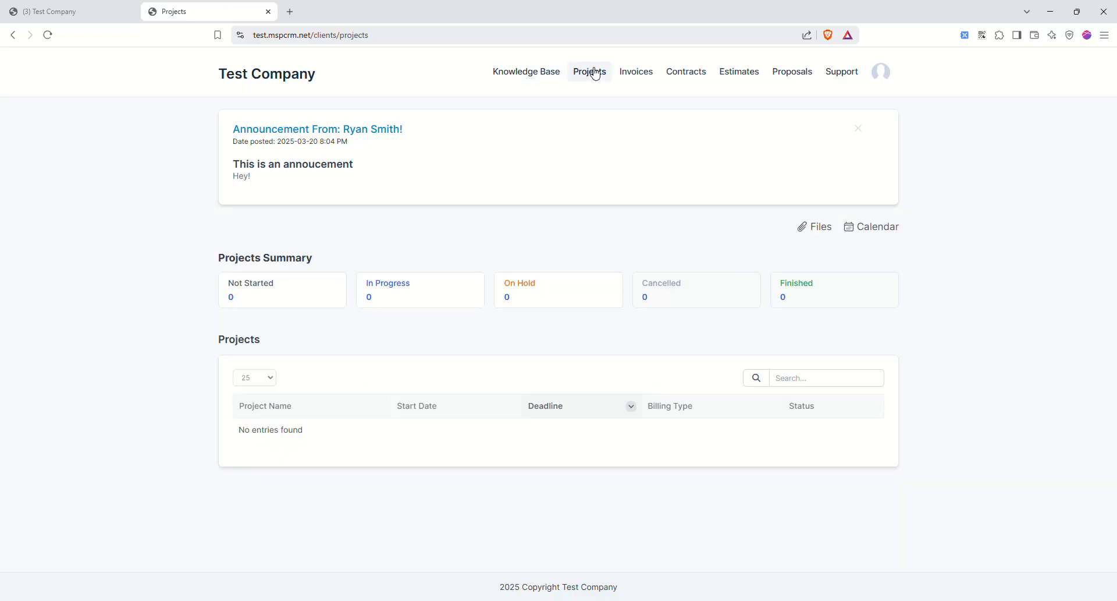
pyautogui.moveTo(234, 129); pyautogui.dragTo(319, 168)
pyautogui.click(322, 169)
pyautogui.click(645, 77)
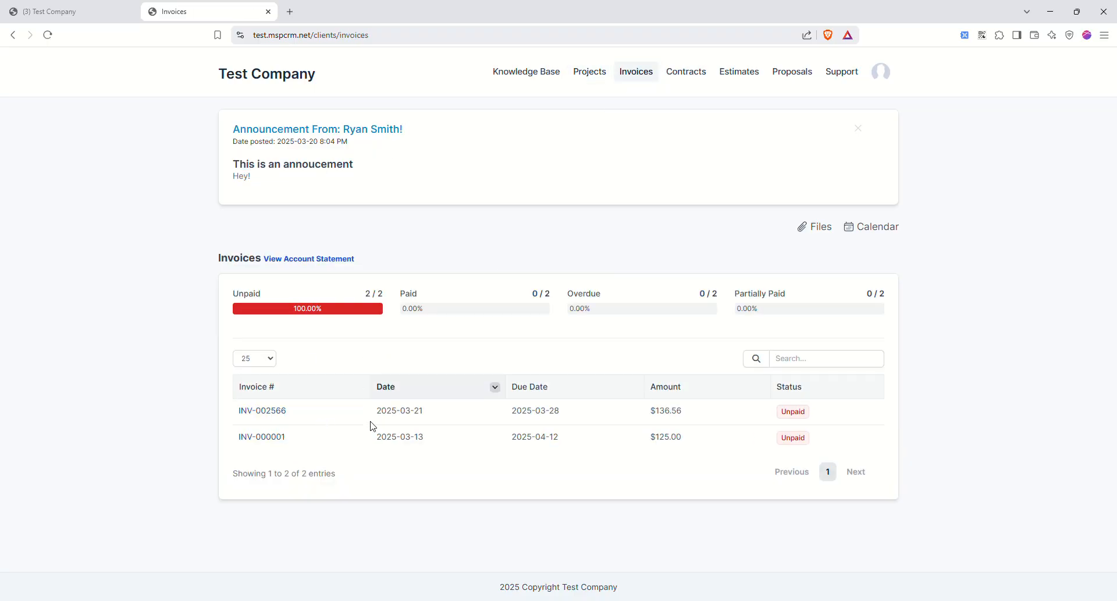
# - Review invoice INV-002566's details and return to the invoices list
pyautogui.click(271, 411)
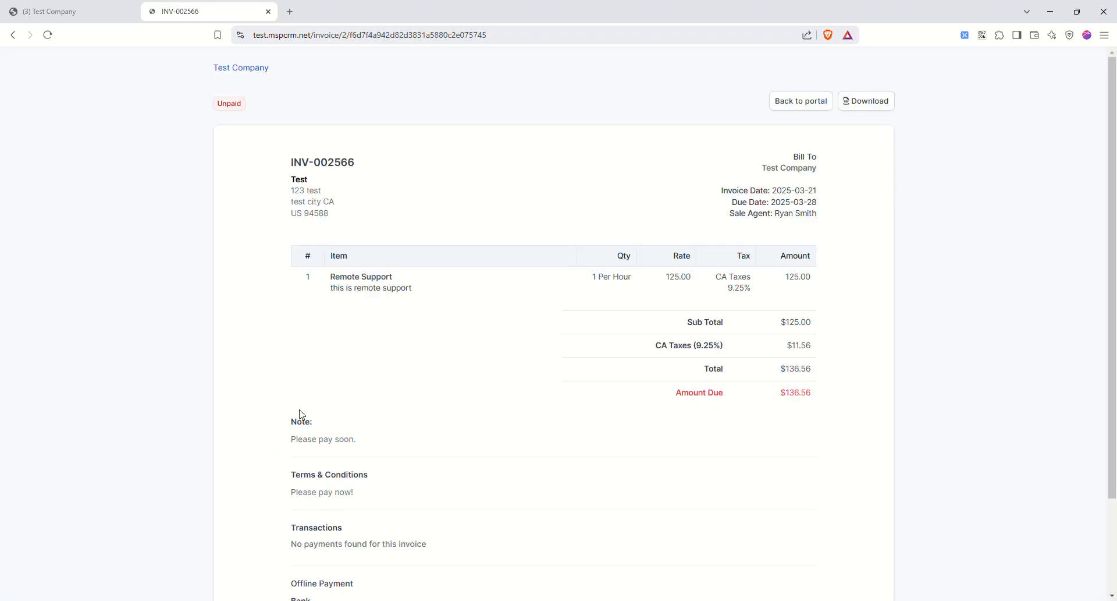
pyautogui.scroll(-3, 501, 311)
pyautogui.scroll(3, 501, 311)
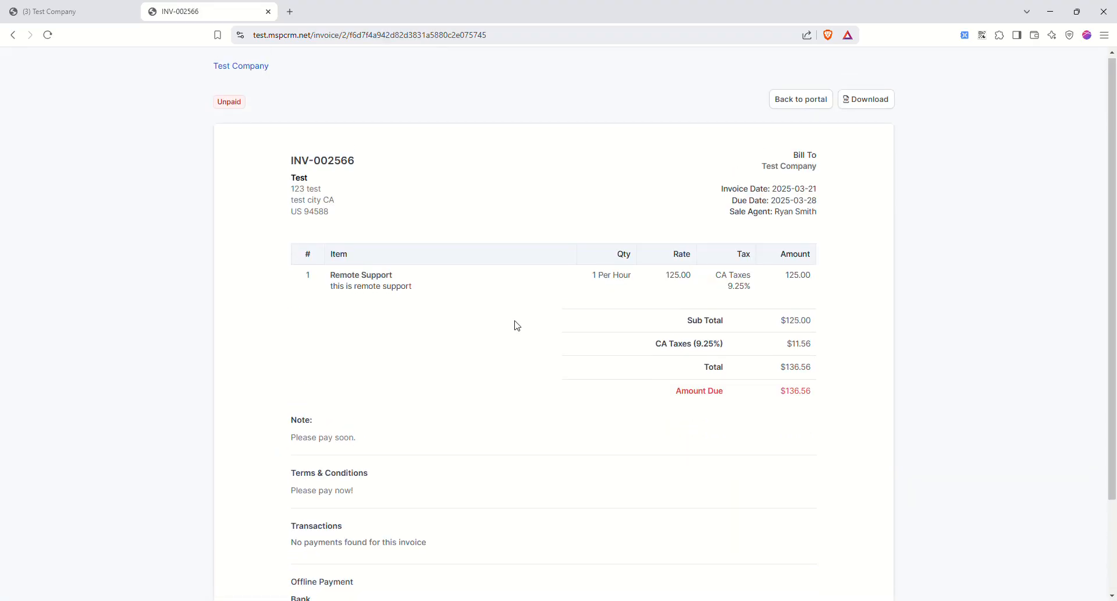
pyautogui.scroll(-3, 610, 464)
pyautogui.scroll(3, 609, 456)
pyautogui.click(13, 35)
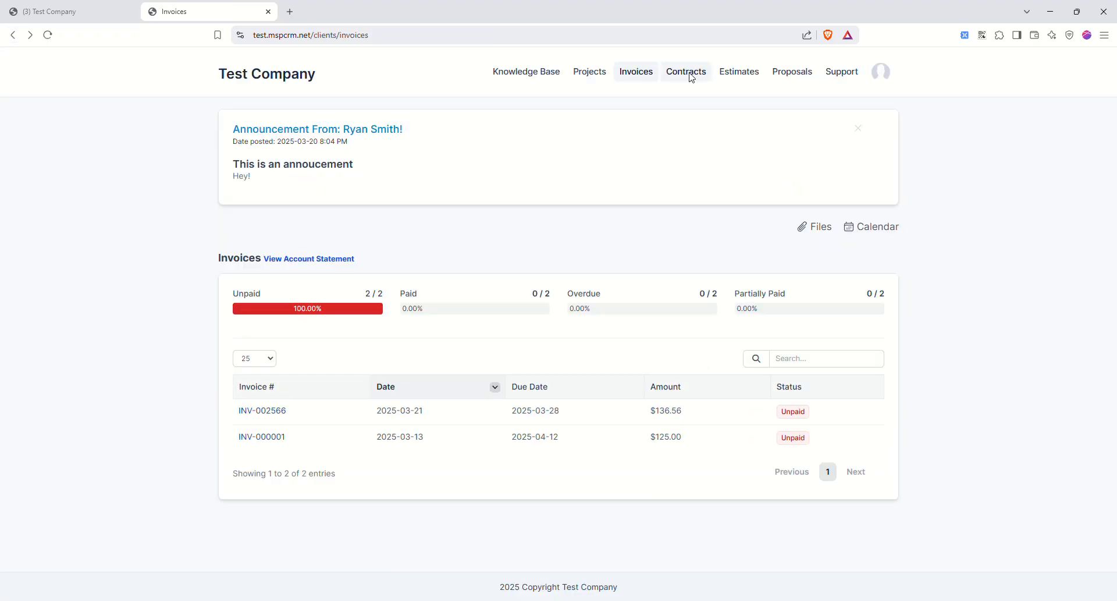
# - Open the signed MSP Monthly Contract from the client's contracts list
pyautogui.click(692, 74)
pyautogui.scroll(-2, 638, 229)
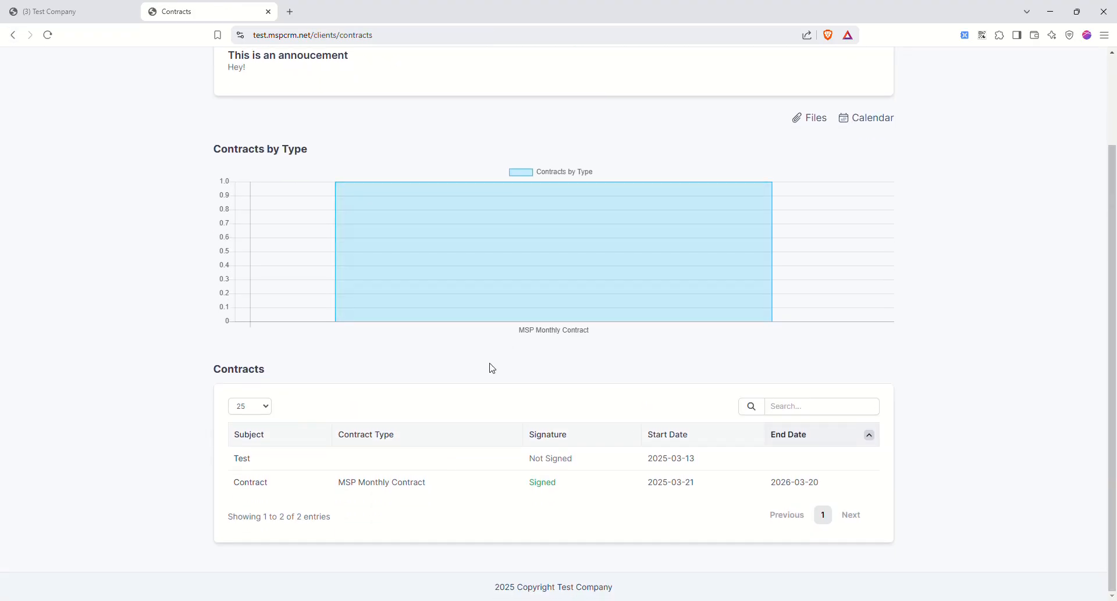
pyautogui.click(251, 483)
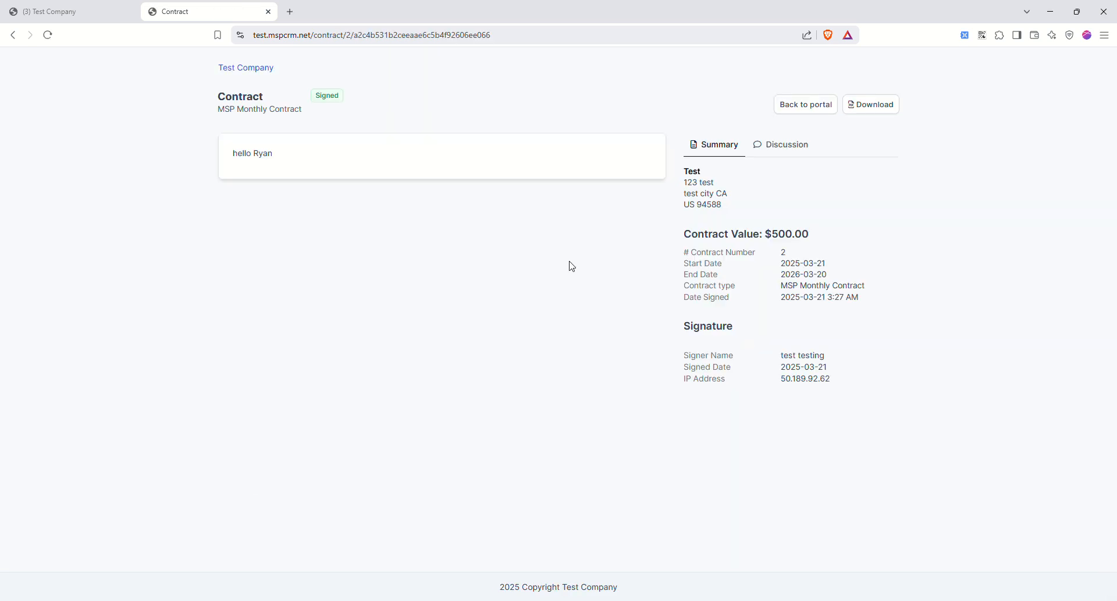
pyautogui.click(12, 35)
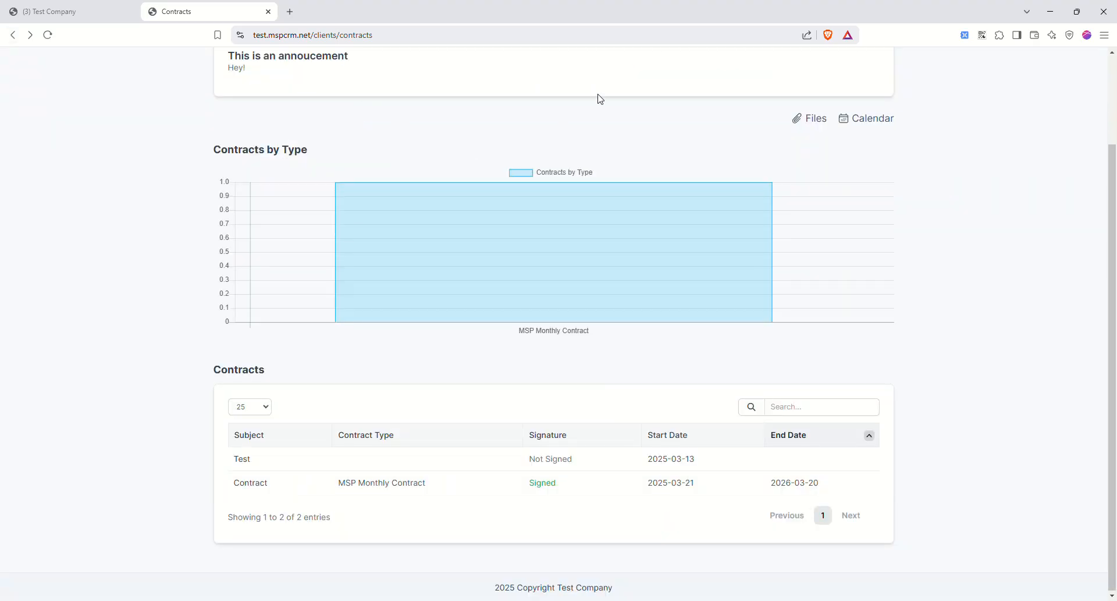
pyautogui.scroll(2, 600, 99)
# - Check the client's estimates and proposals, then the support tickets list
pyautogui.click(732, 73)
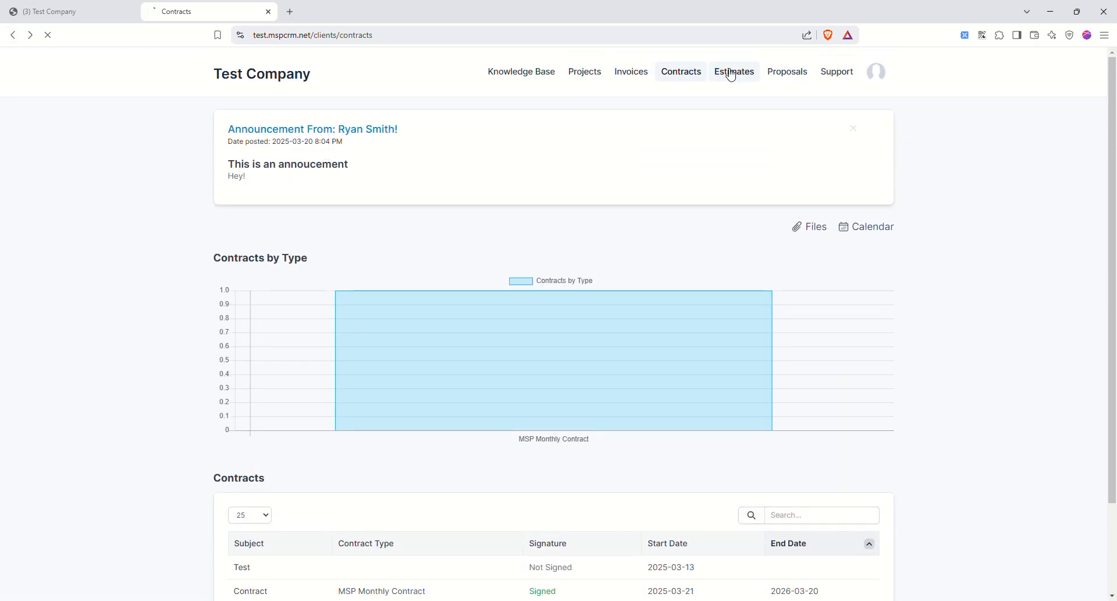
pyautogui.click(793, 73)
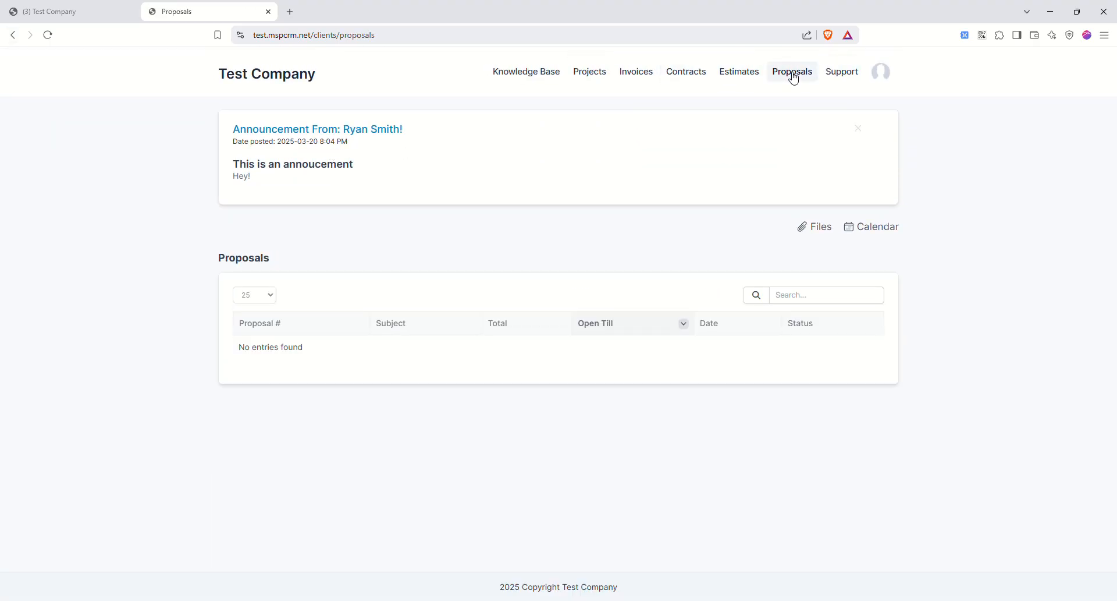
pyautogui.click(842, 72)
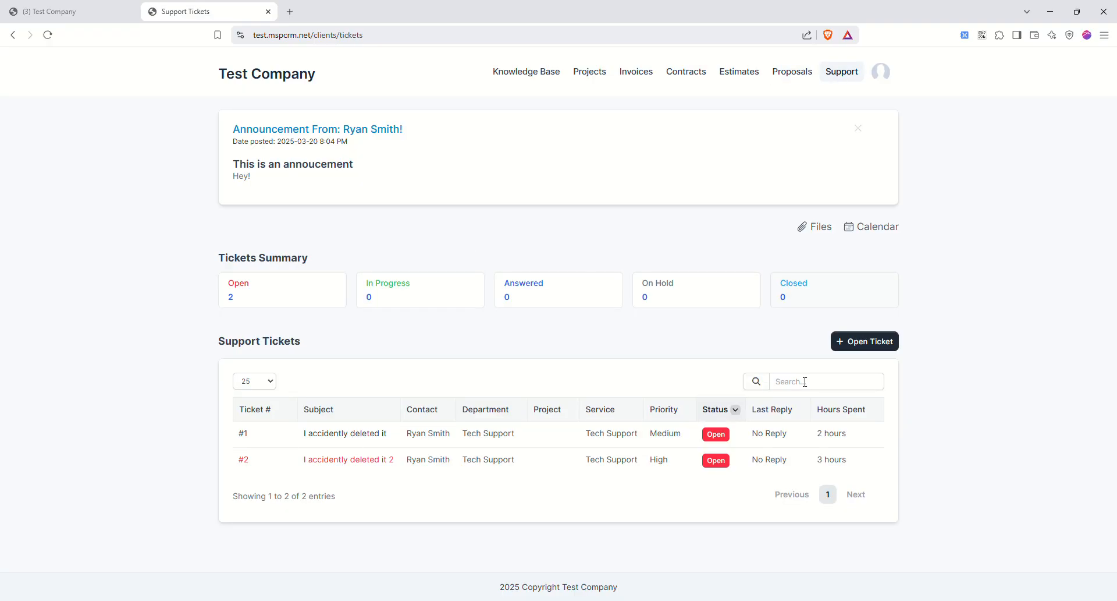
# - Look over the new support ticket form without submitting it
pyautogui.click(864, 342)
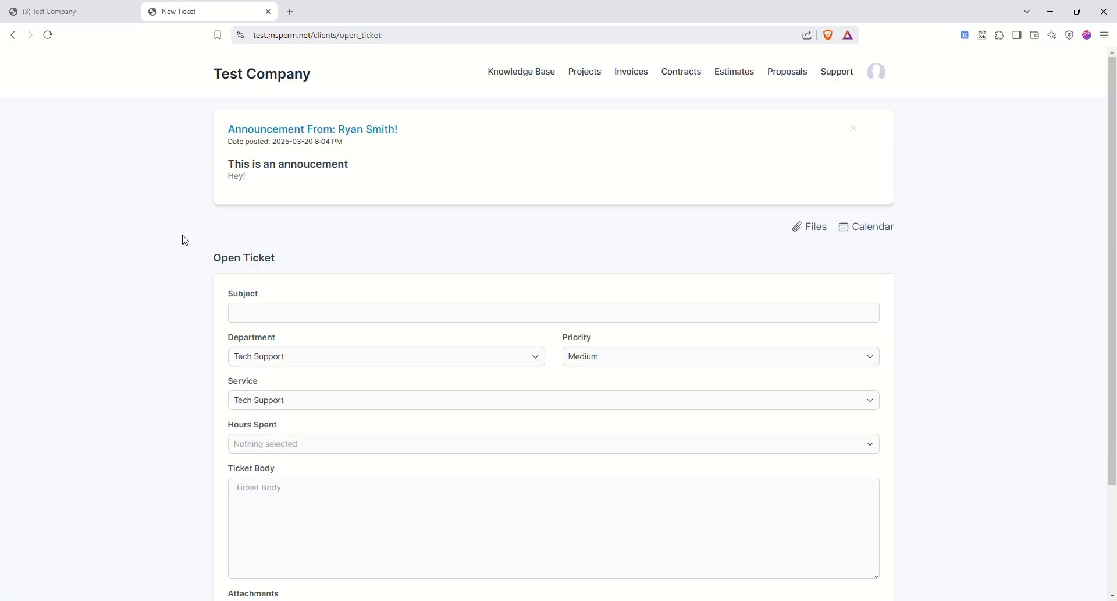
pyautogui.scroll(-3, 185, 240)
pyautogui.scroll(3, 197, 267)
pyautogui.click(13, 35)
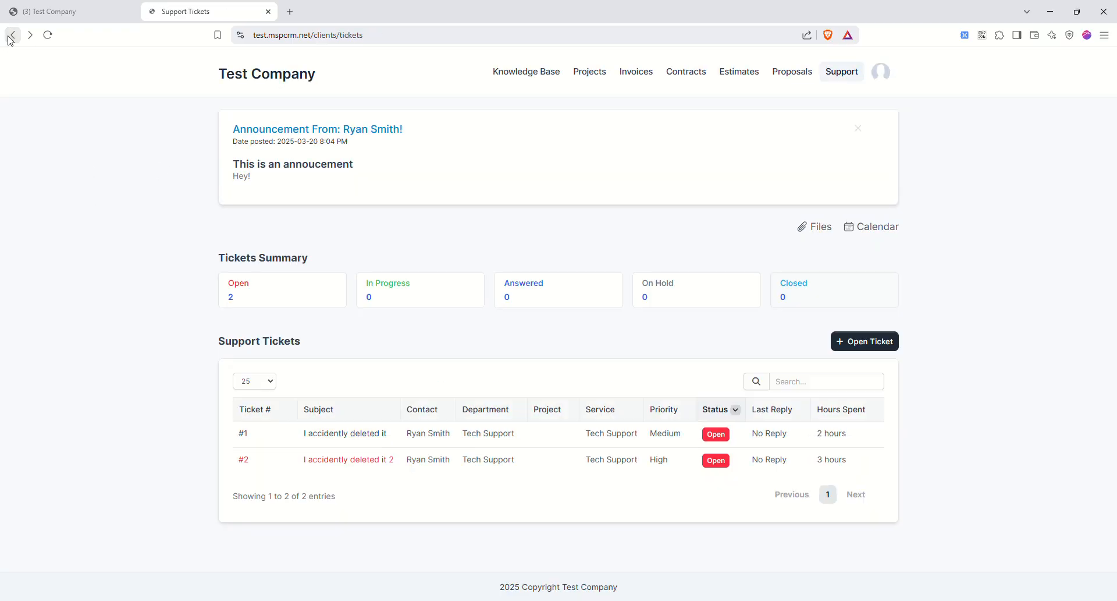
# - Read ticket #1 'I accidently deleted it' and its staff reply
pyautogui.click(344, 434)
pyautogui.scroll(-2, 517, 410)
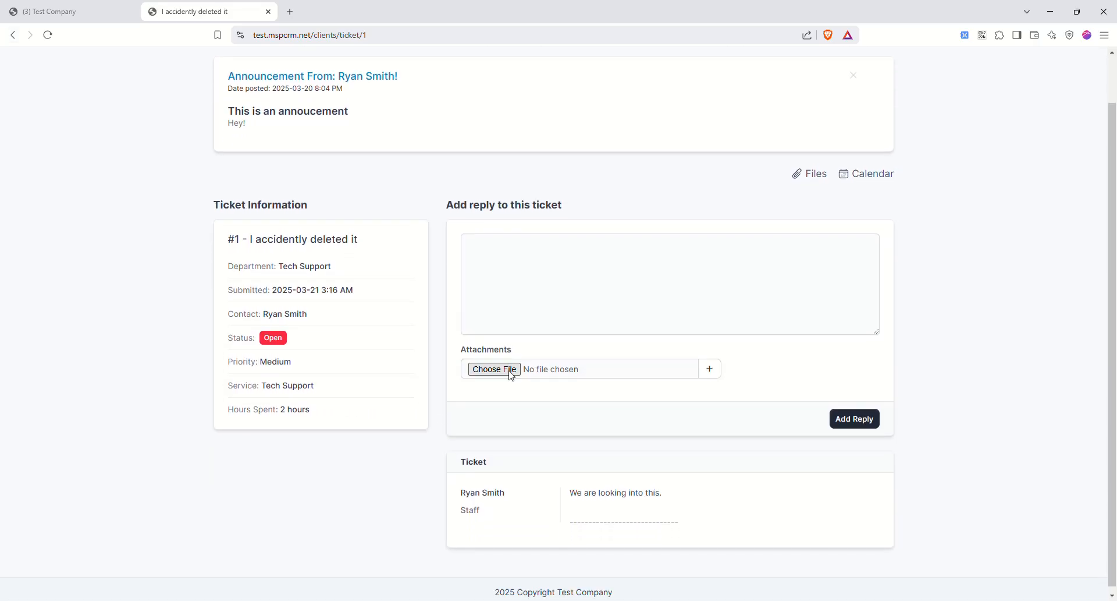
pyautogui.scroll(2, 511, 375)
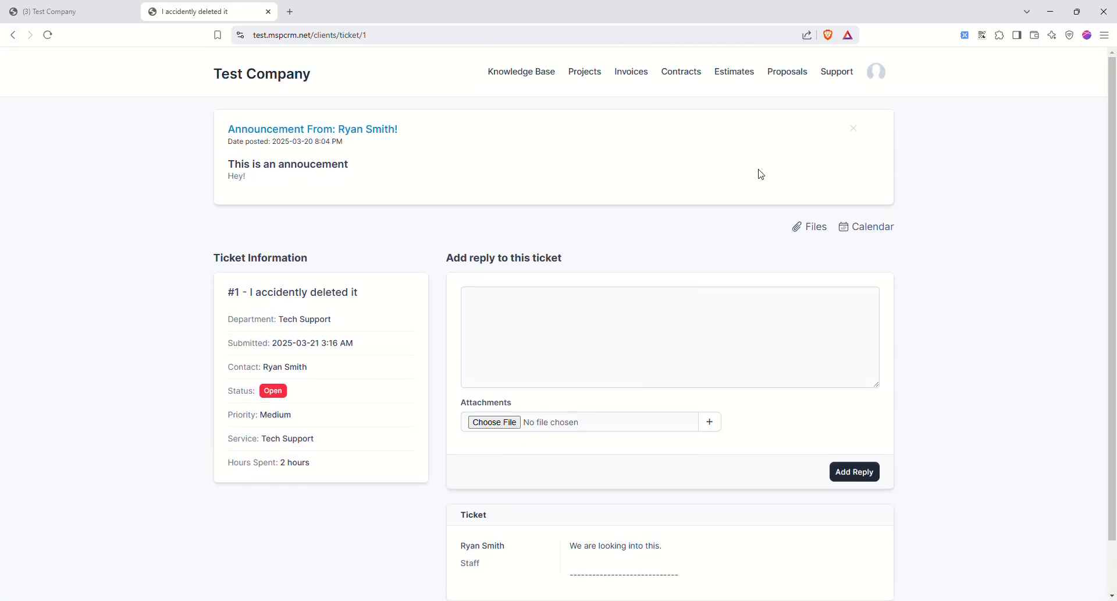
pyautogui.click(879, 75)
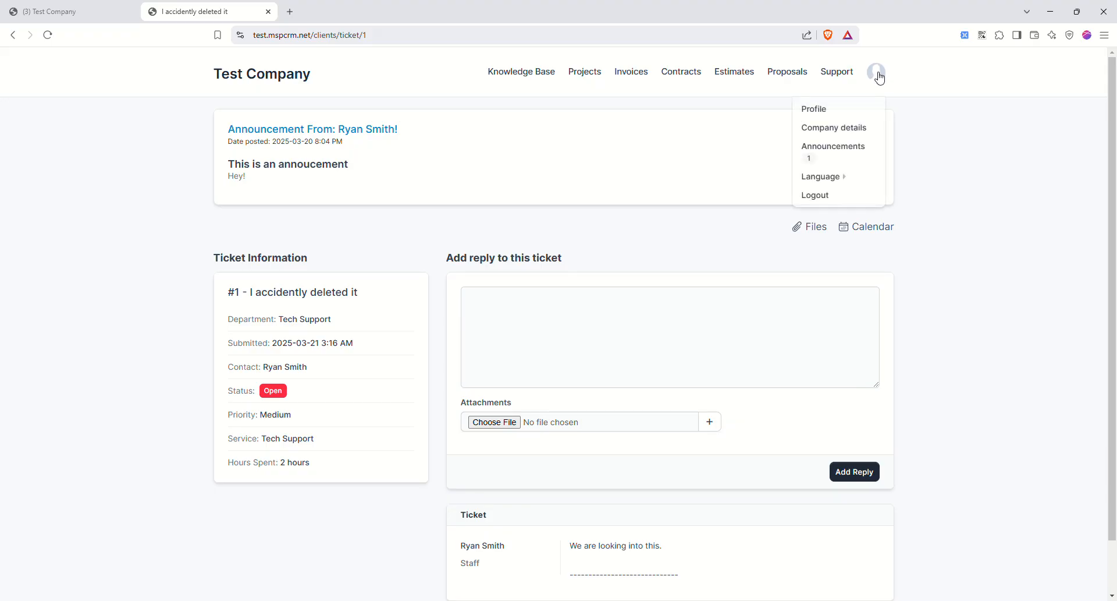
# - Review the client's company details page
pyautogui.click(815, 127)
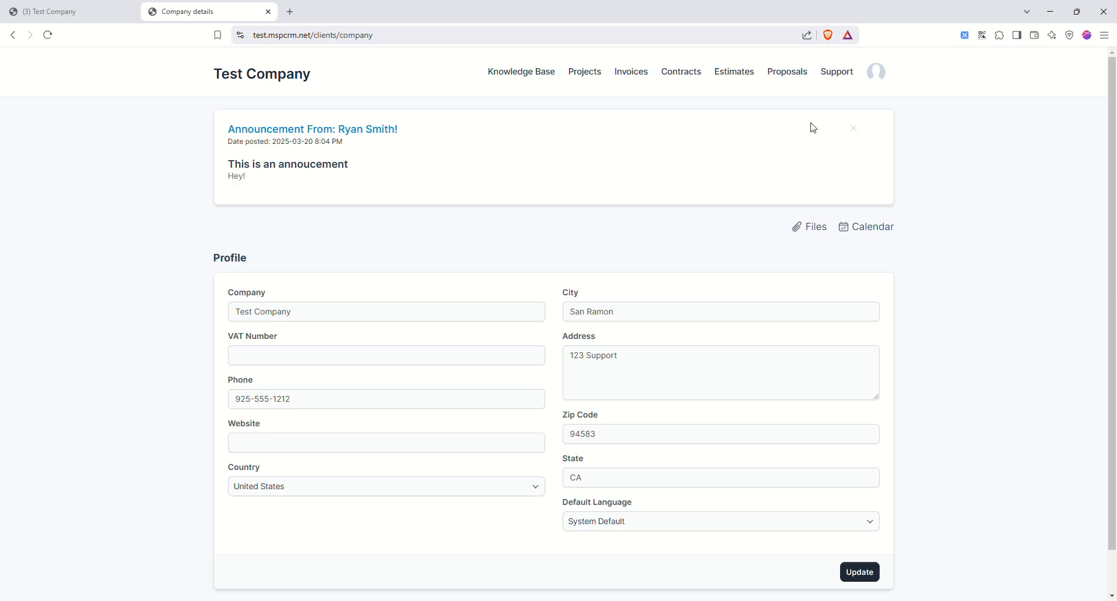
pyautogui.scroll(-2, 413, 341)
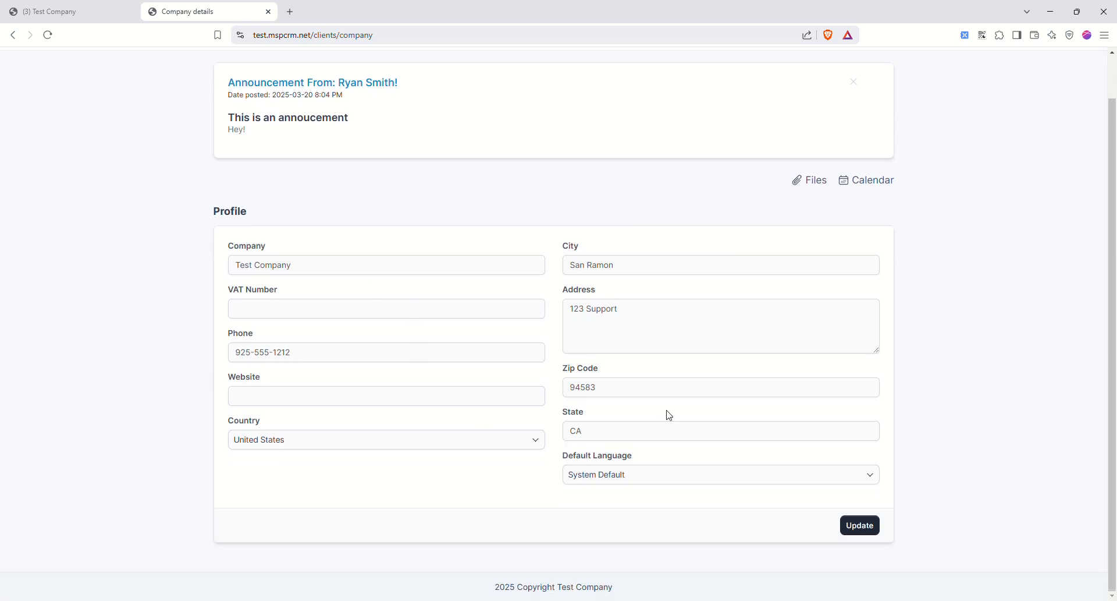
pyautogui.scroll(2, 670, 415)
# - View the client's Files page with the single uploaded image
pyautogui.click(817, 229)
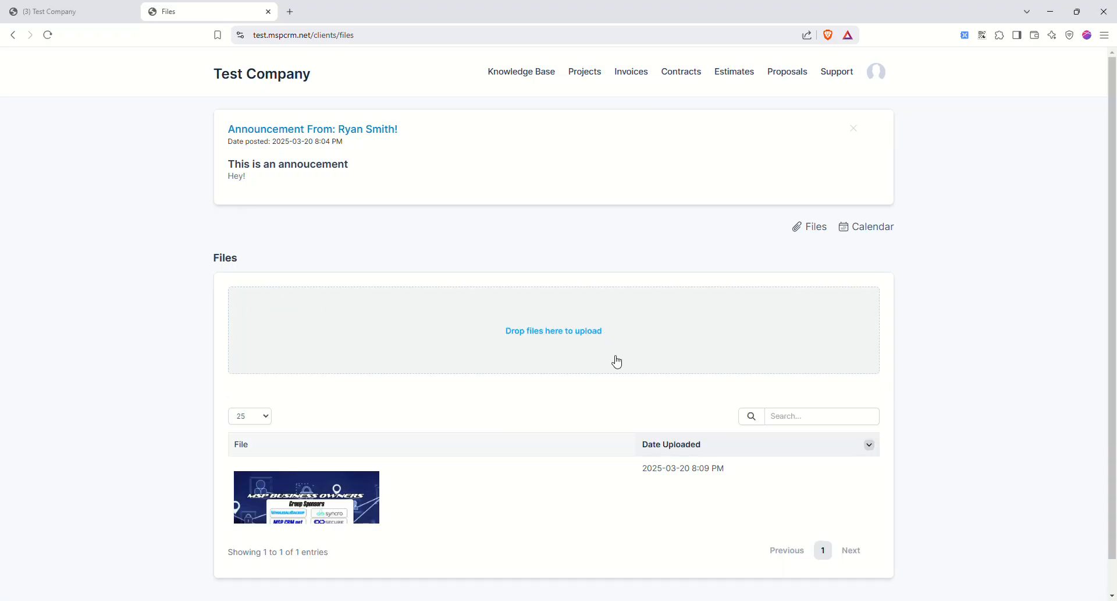
pyautogui.scroll(-1, 781, 457)
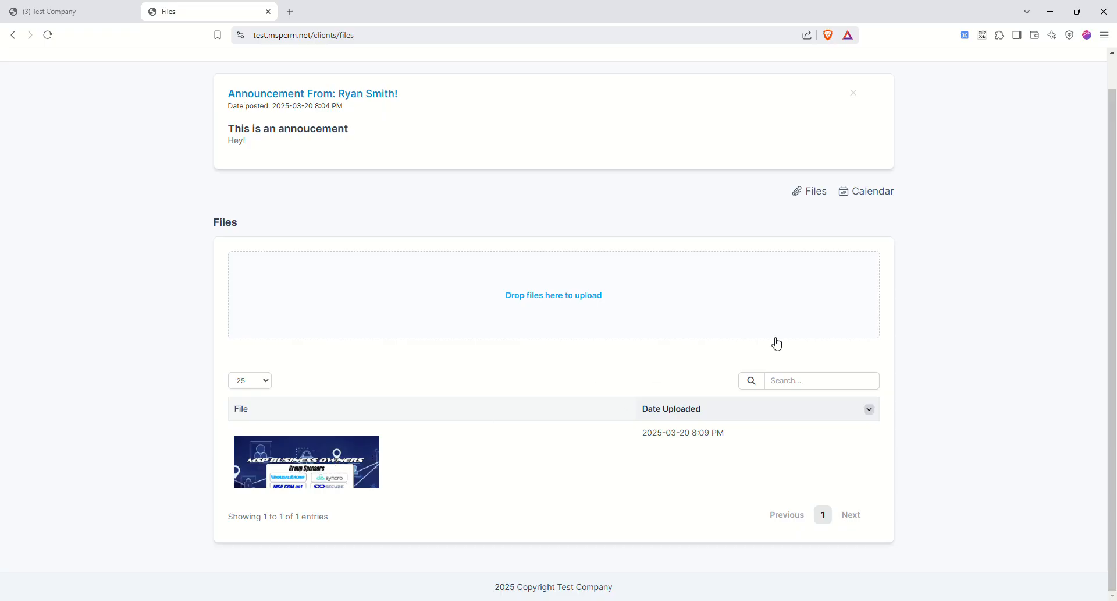
pyautogui.scroll(1, 671, 367)
# - Change the client portal's language to Japanese from the account menu
pyautogui.click(880, 72)
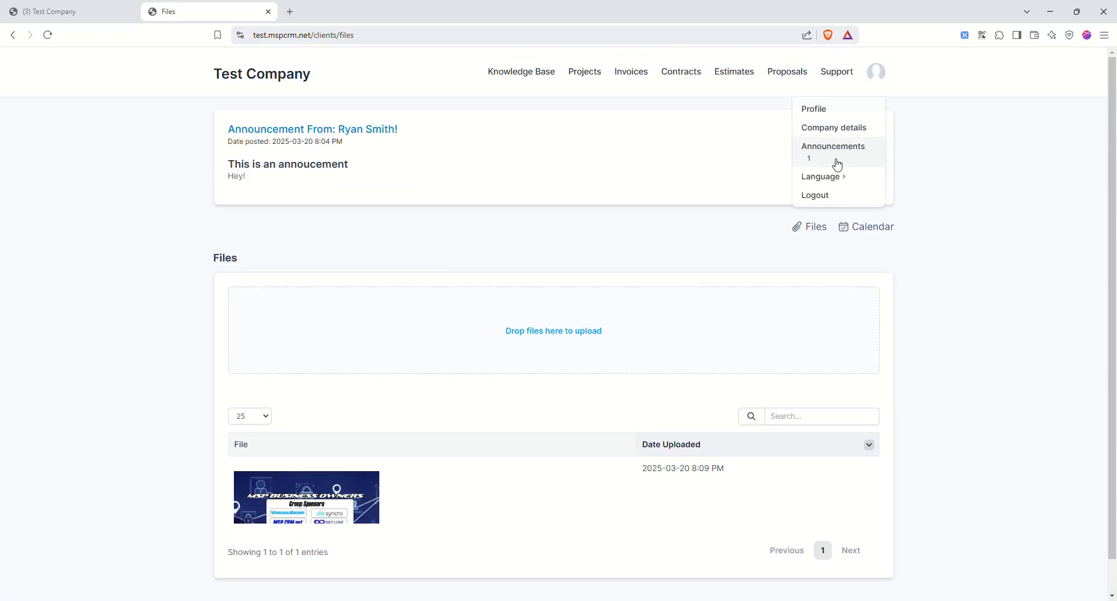
pyautogui.moveTo(825, 176)
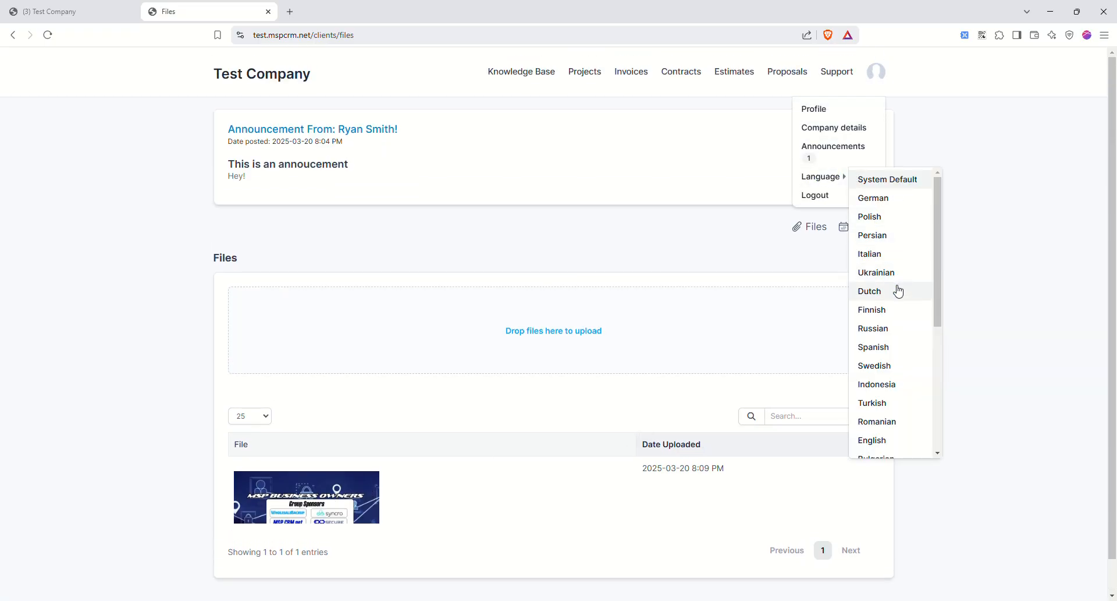
pyautogui.scroll(-1, 893, 362)
pyautogui.scroll(-2, 893, 362)
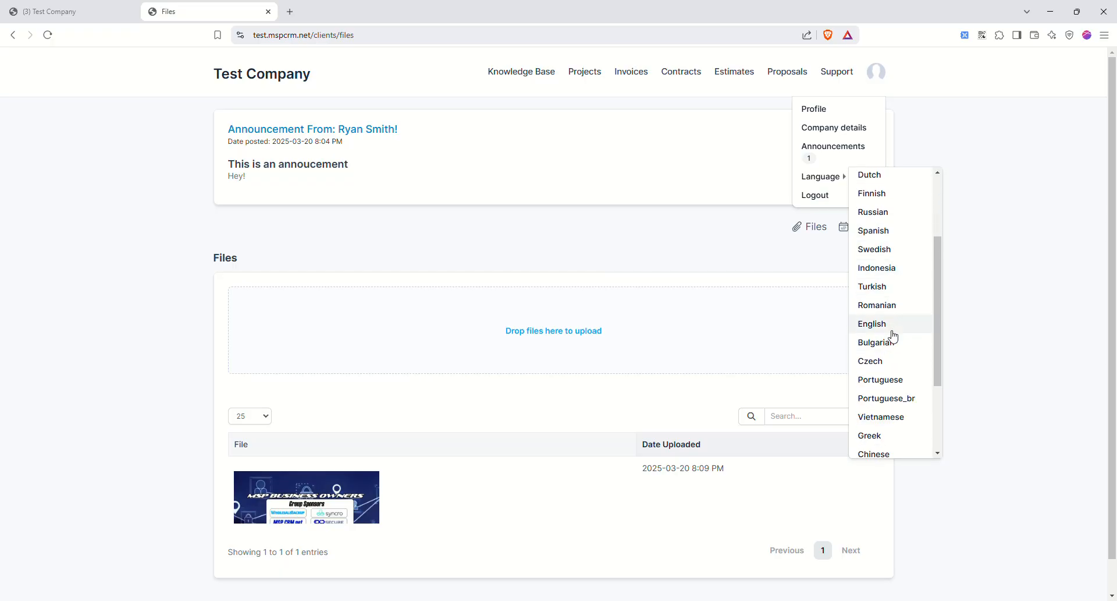
pyautogui.scroll(-2, 886, 359)
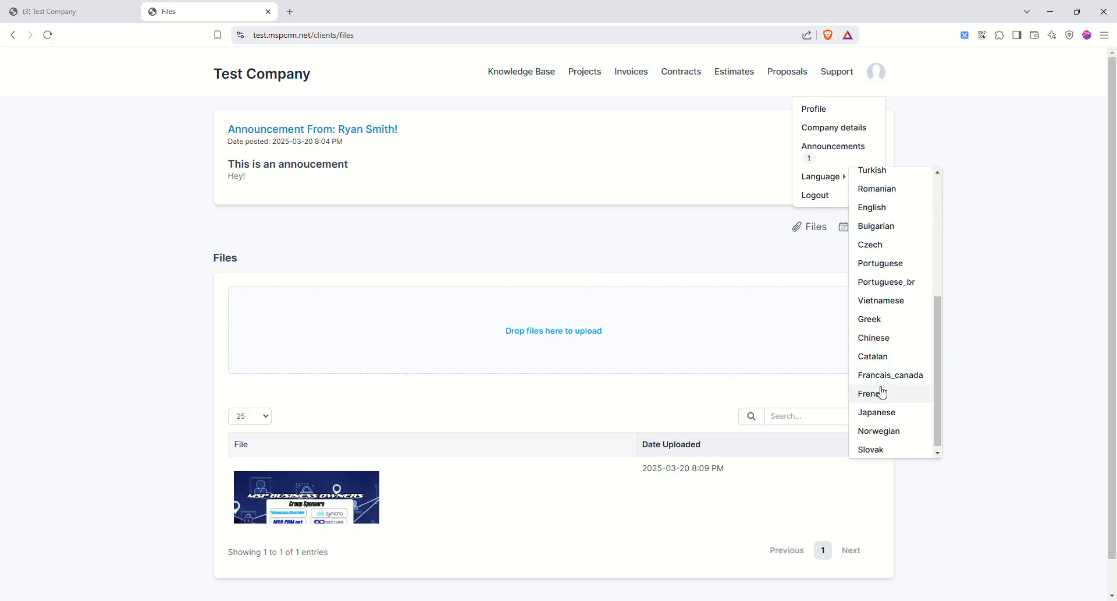
pyautogui.click(880, 412)
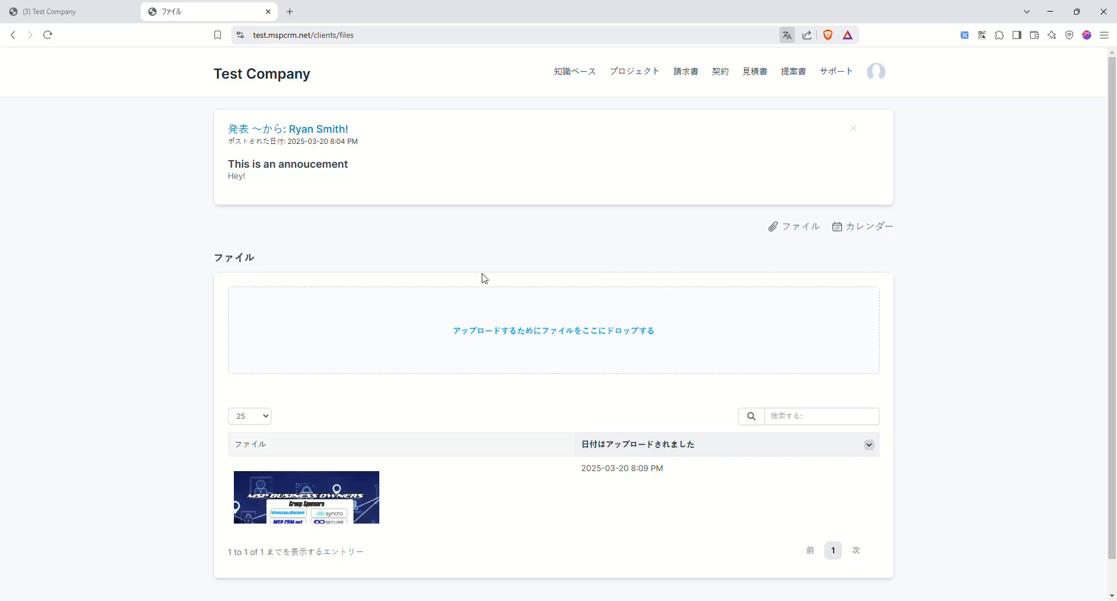
pyautogui.click(876, 72)
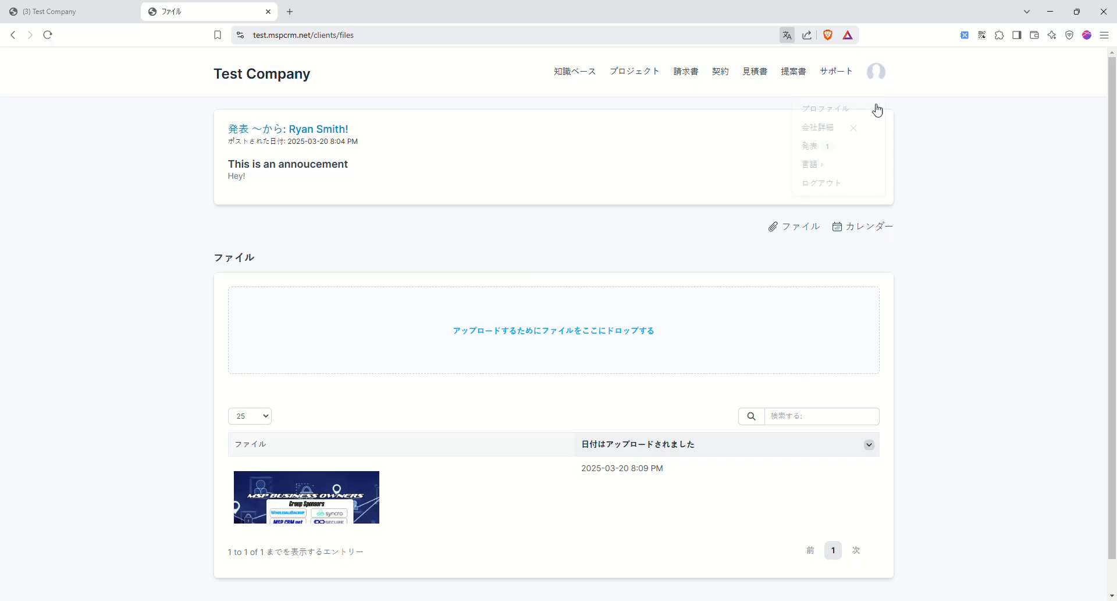
# - Log out of the client portal and set the login page language to English
pyautogui.click(823, 184)
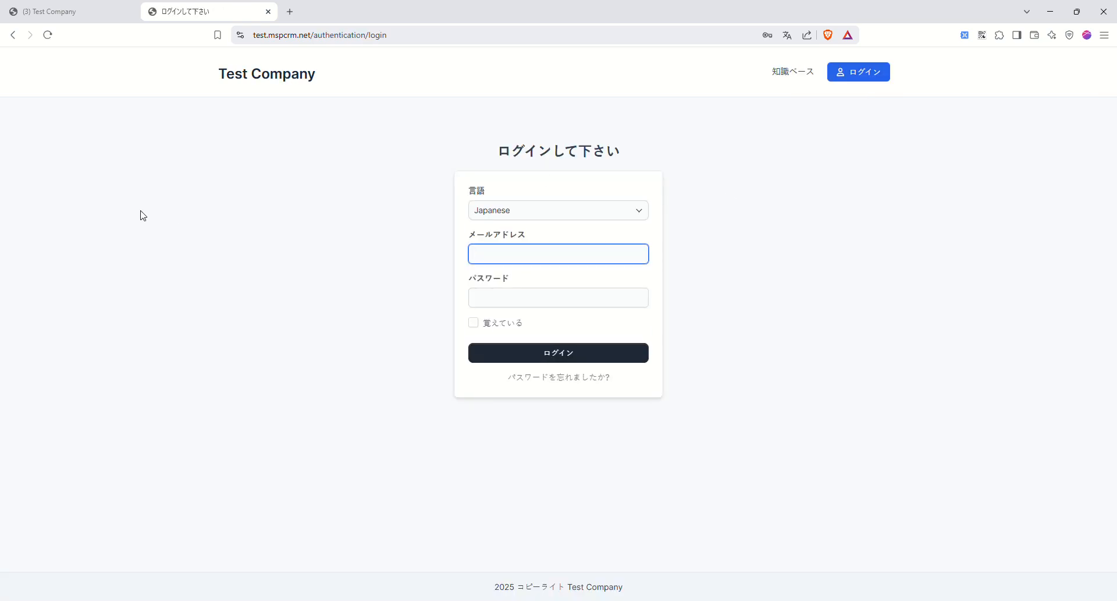
pyautogui.click(541, 216)
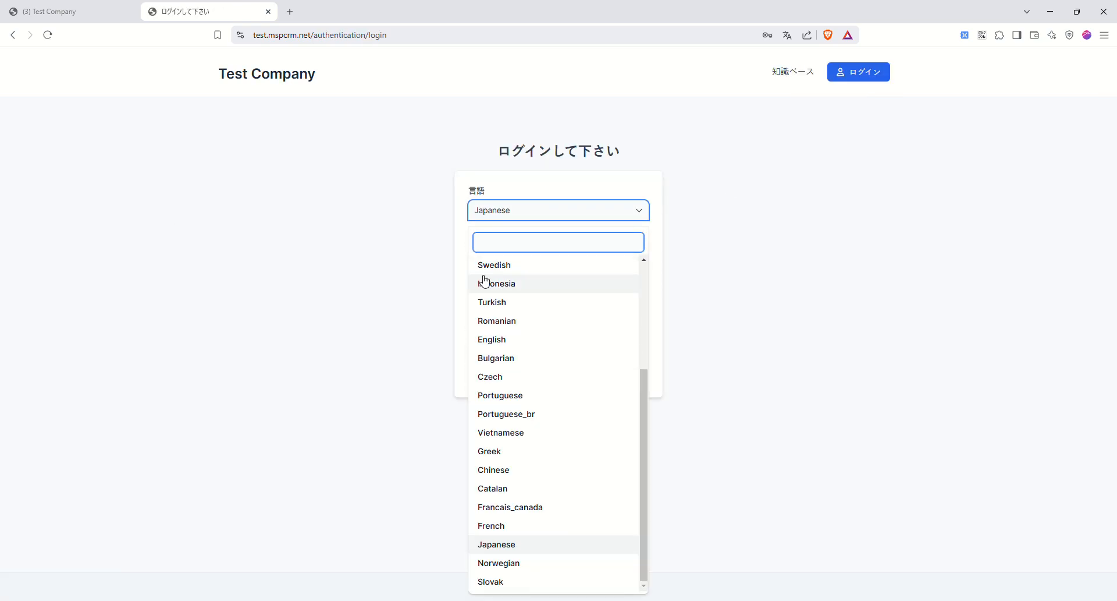
pyautogui.click(333, 253)
pyautogui.click(501, 210)
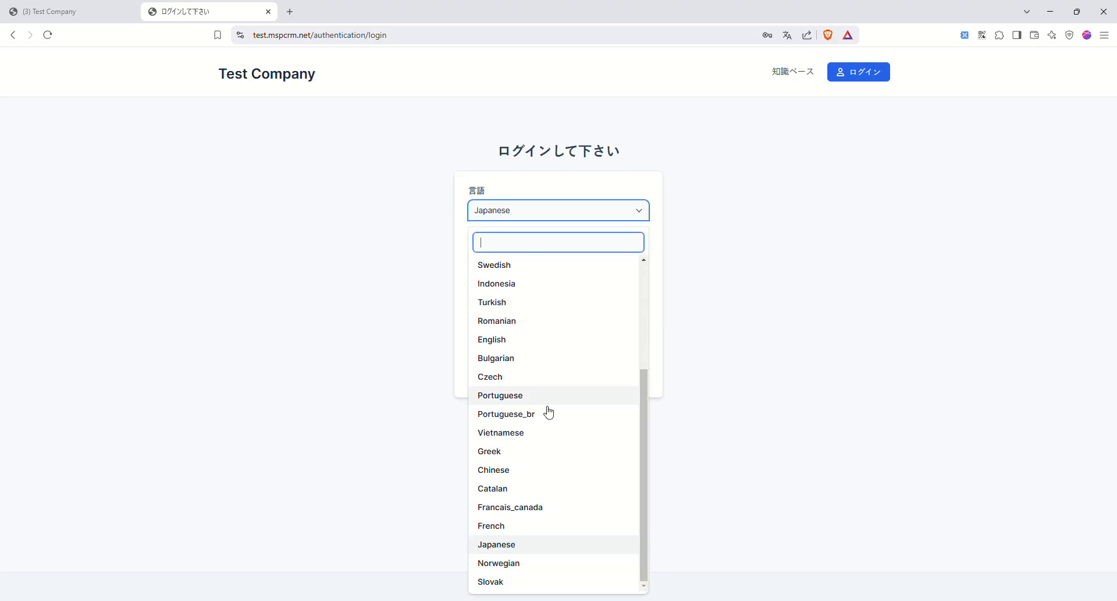
pyautogui.click(522, 339)
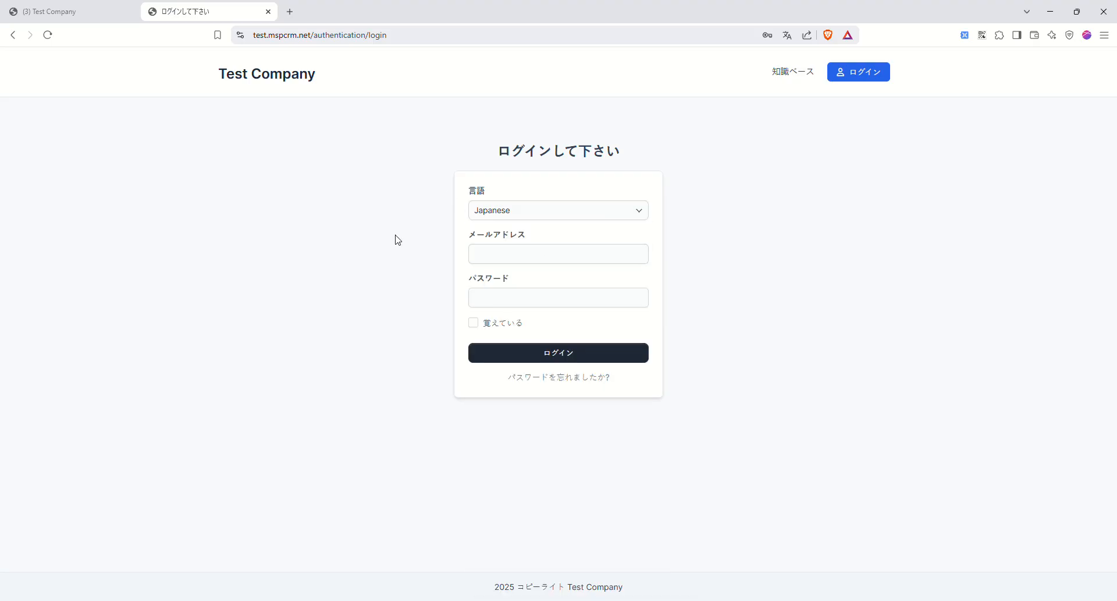
pyautogui.click(523, 212)
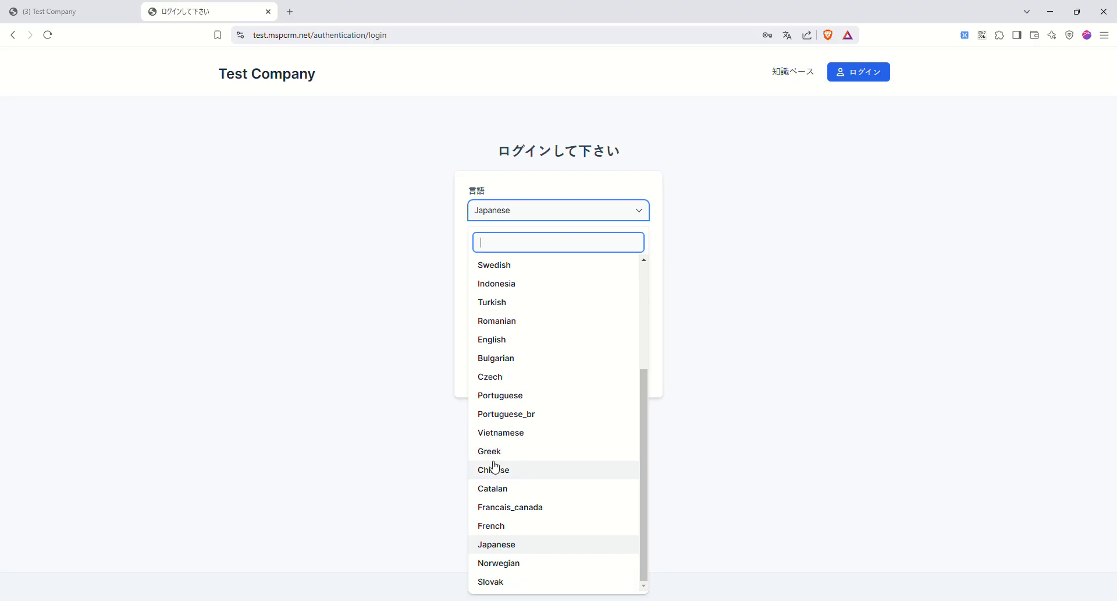
pyautogui.click(492, 340)
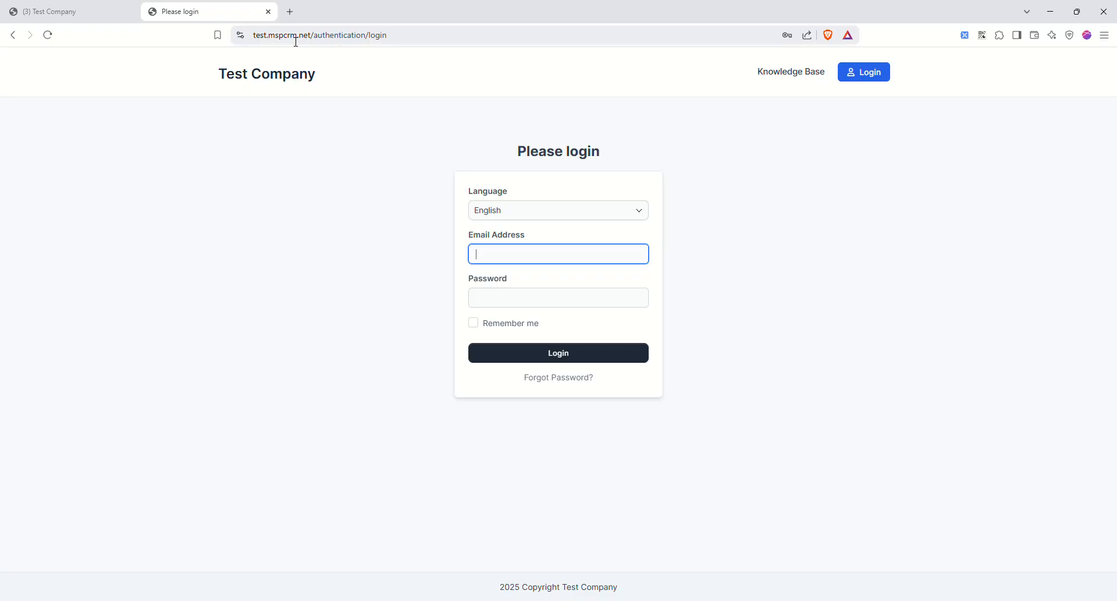
# - Trim the login path from the URL and return to Test Company's admin profile
pyautogui.moveTo(256, 36); pyautogui.dragTo(272, 39)
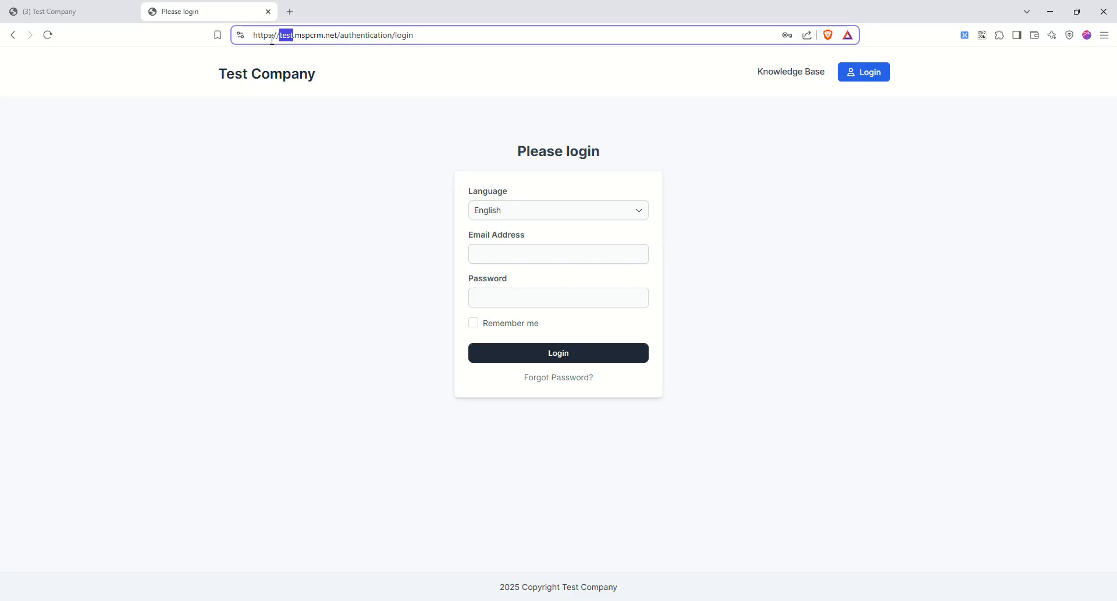
pyautogui.moveTo(342, 39); pyautogui.dragTo(495, 34)
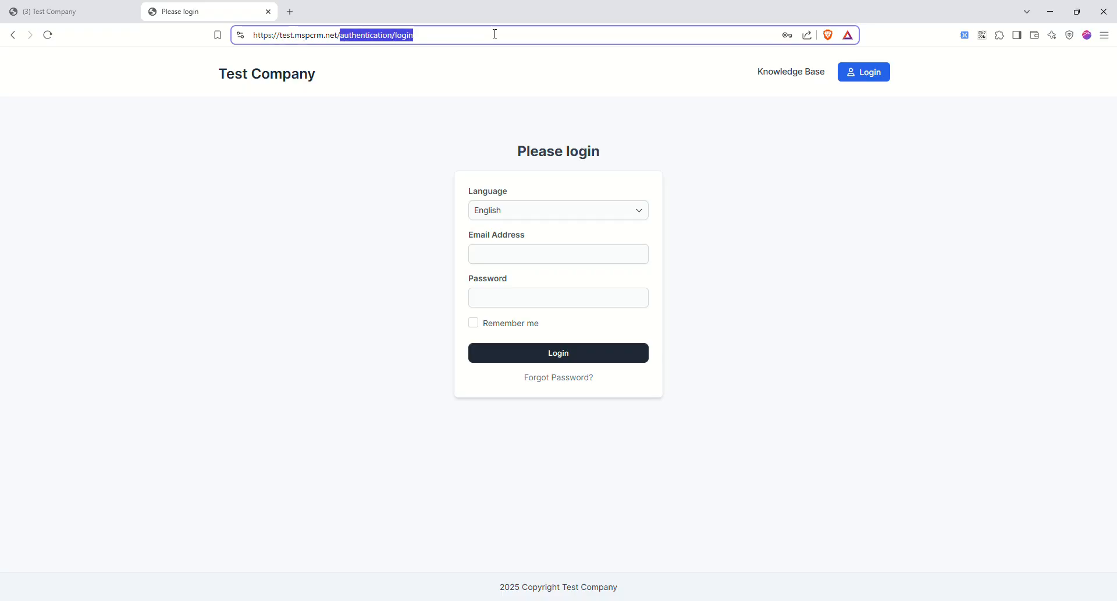
pyautogui.press('BackSpace')
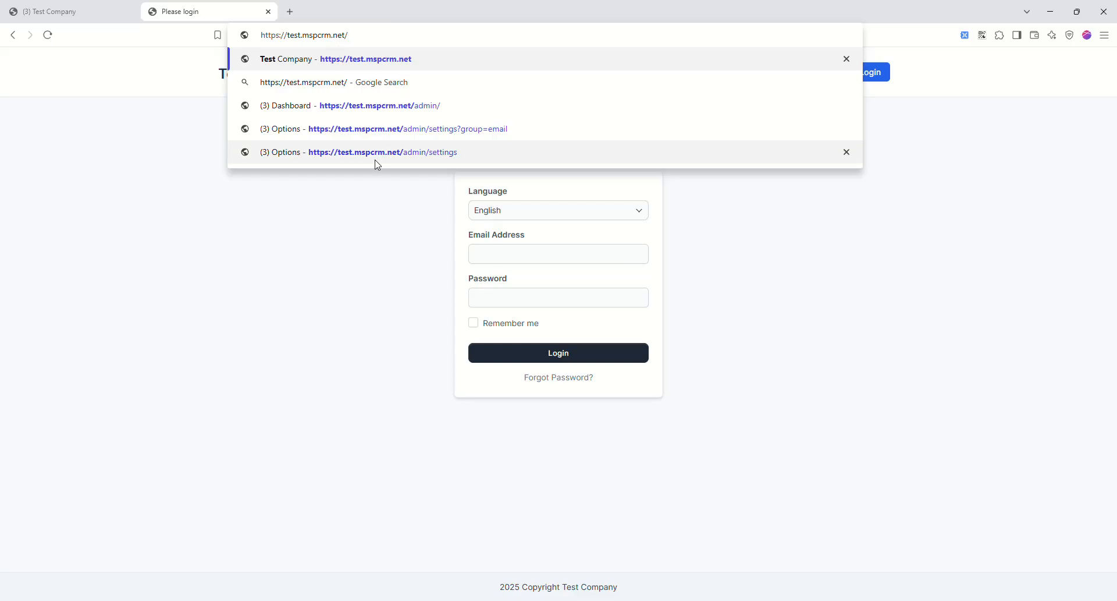
pyautogui.press('Return')
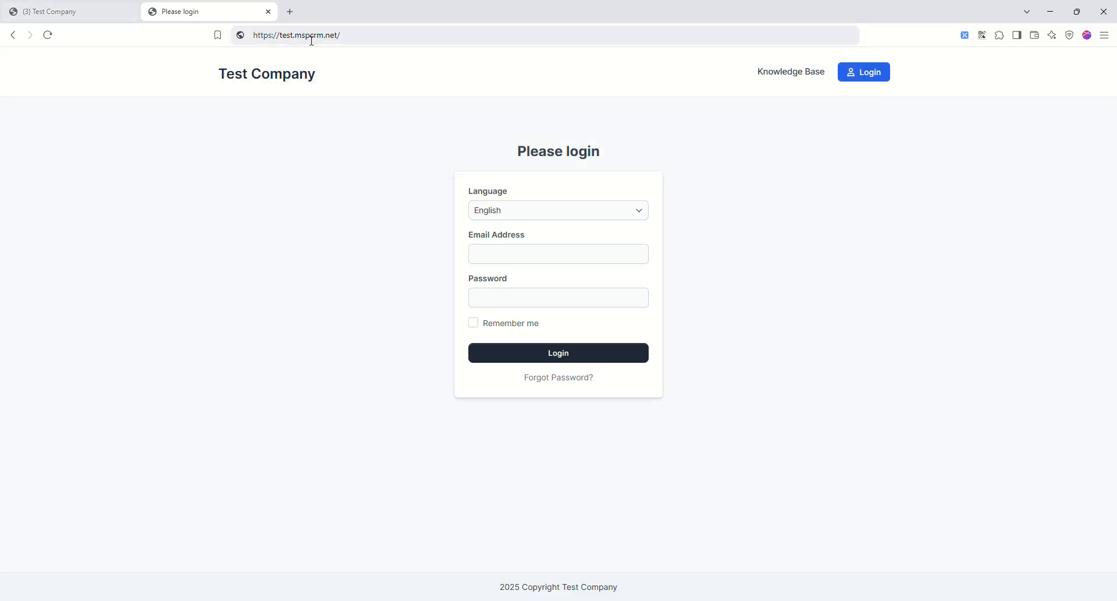
pyautogui.click(69, 13)
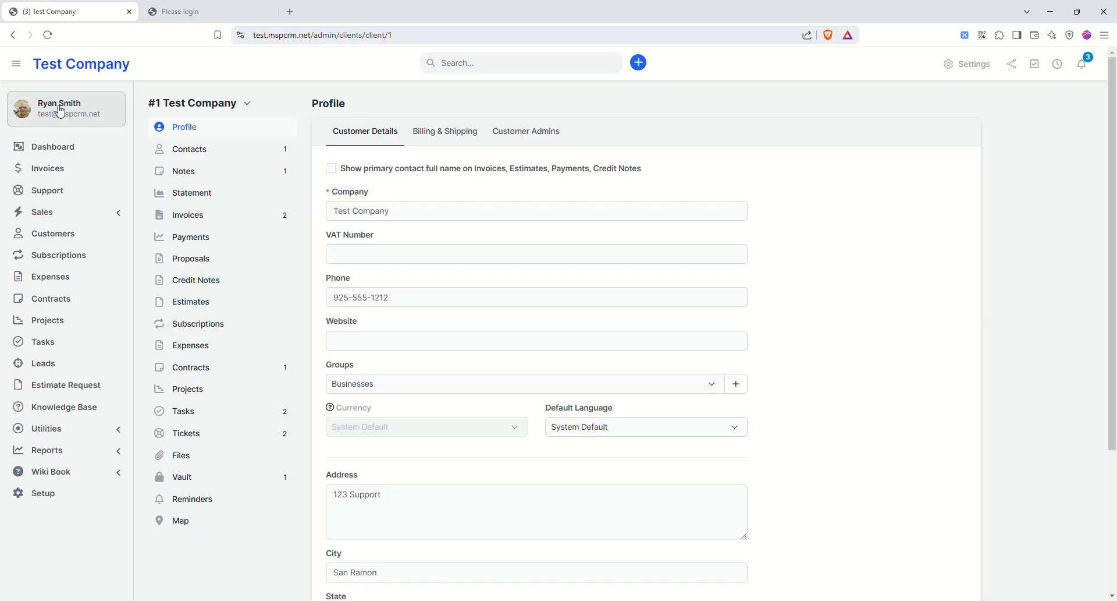
# - Open your staff profile, showing 55:00 logged time, Project 1 in progress and four notifications
pyautogui.click(17, 64)
pyautogui.click(17, 65)
pyautogui.click(17, 66)
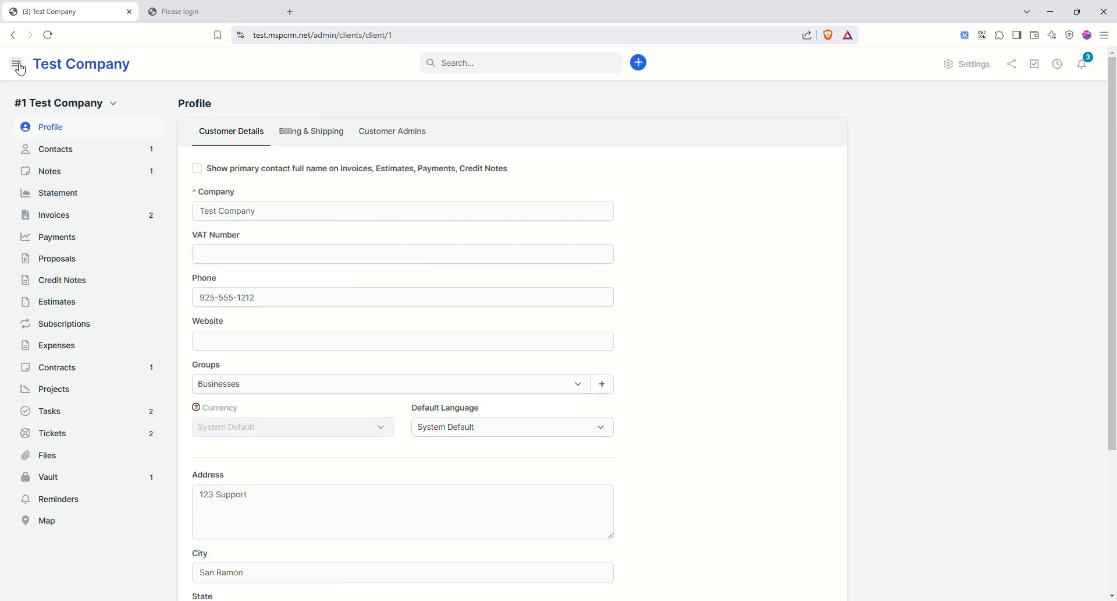
pyautogui.click(17, 65)
pyautogui.click(35, 107)
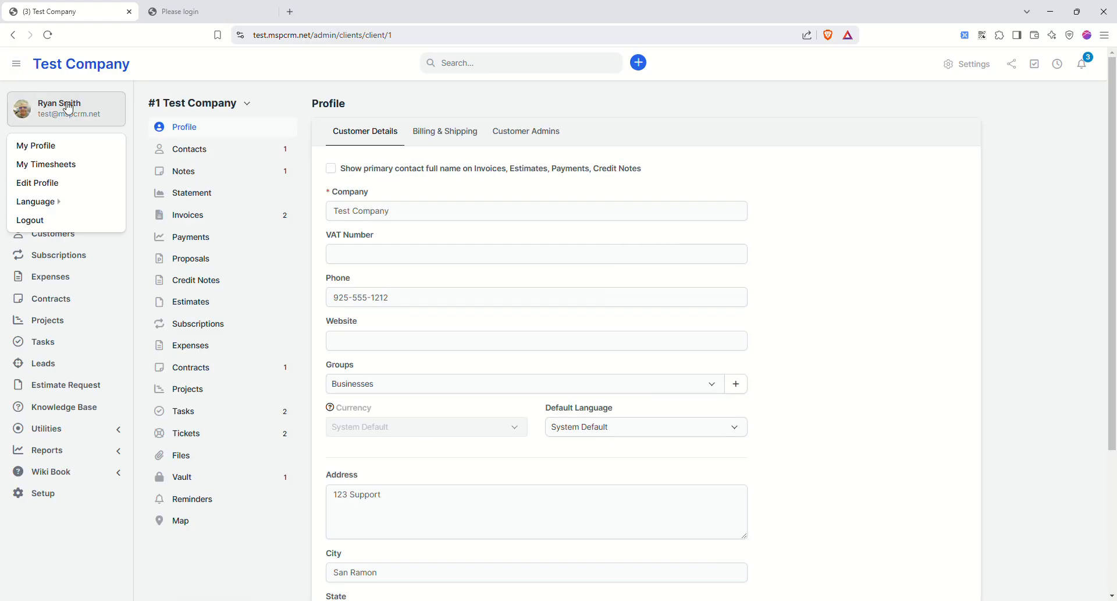
pyautogui.click(44, 146)
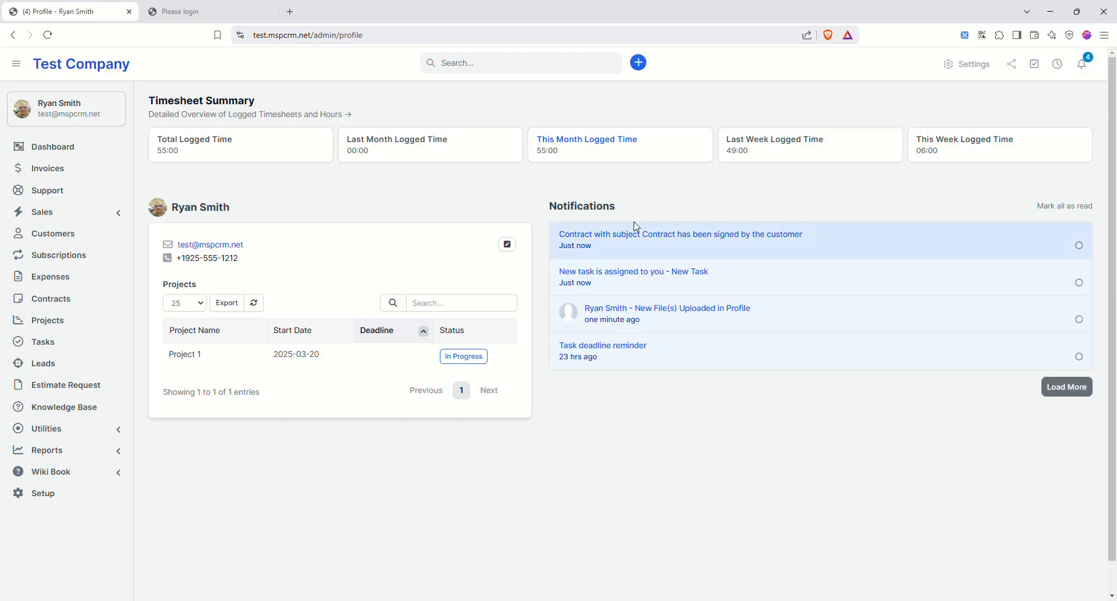
# - Review today's 3-hour 'this is a task' entry in My Timesheets and expand the Setup menu
pyautogui.click(48, 117)
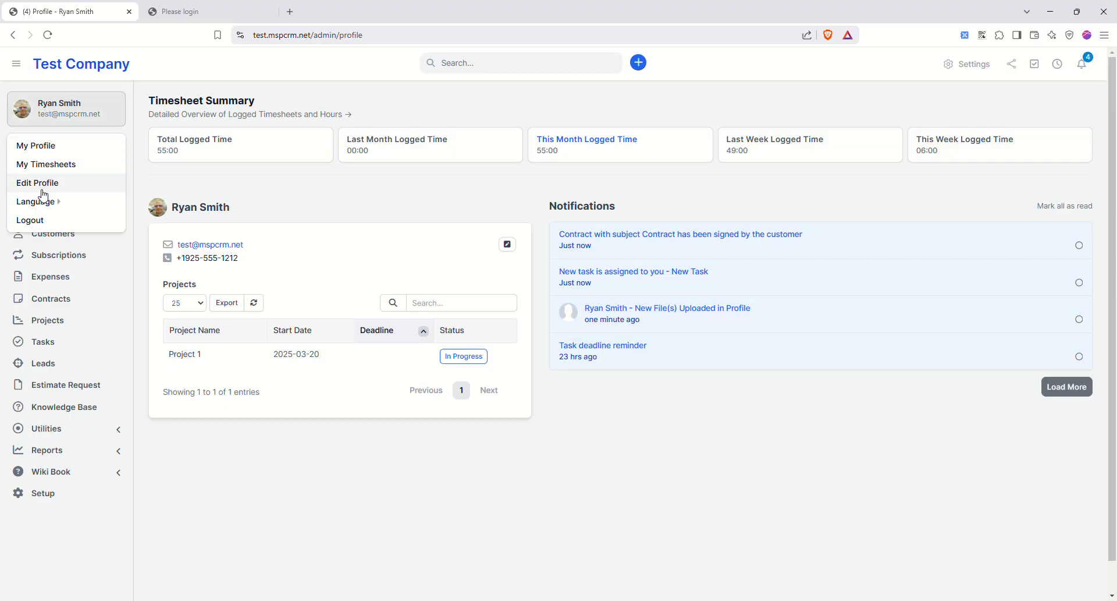
pyautogui.click(47, 166)
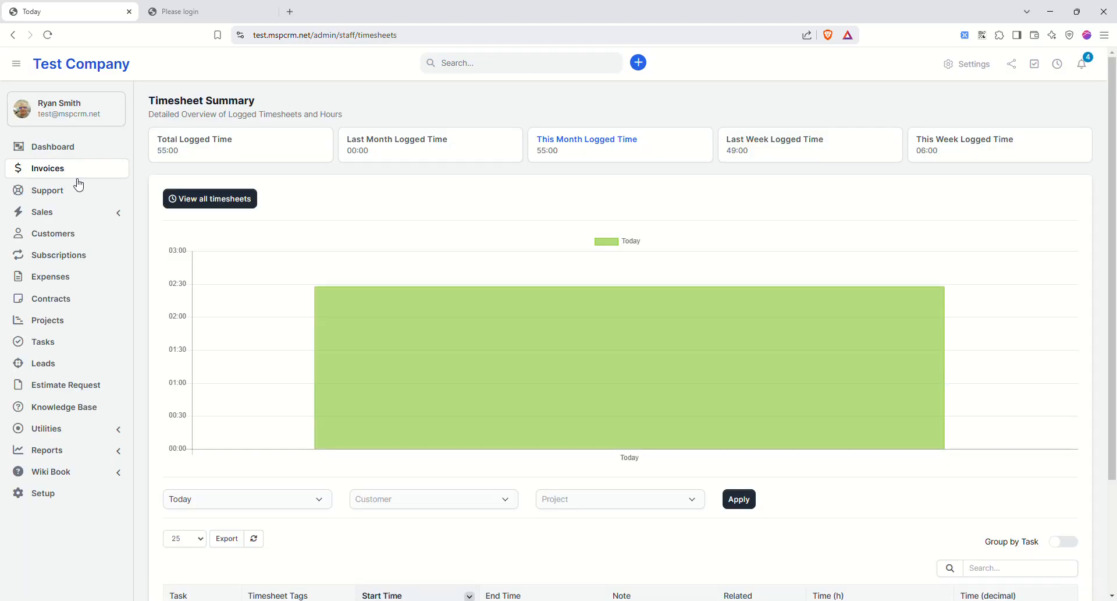
pyautogui.scroll(-3, 419, 367)
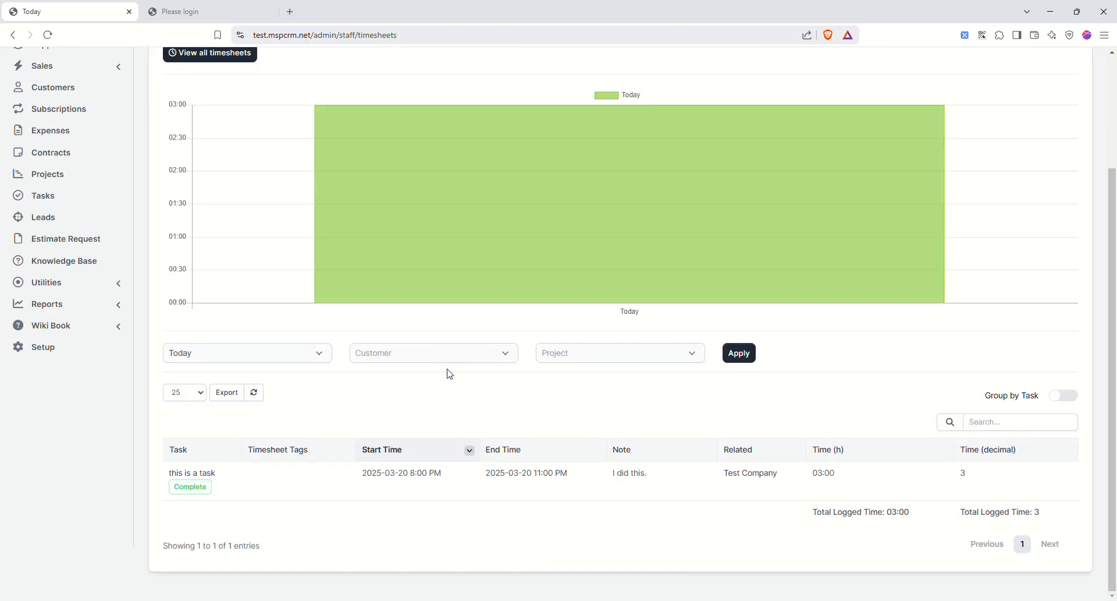
pyautogui.scroll(3, 450, 373)
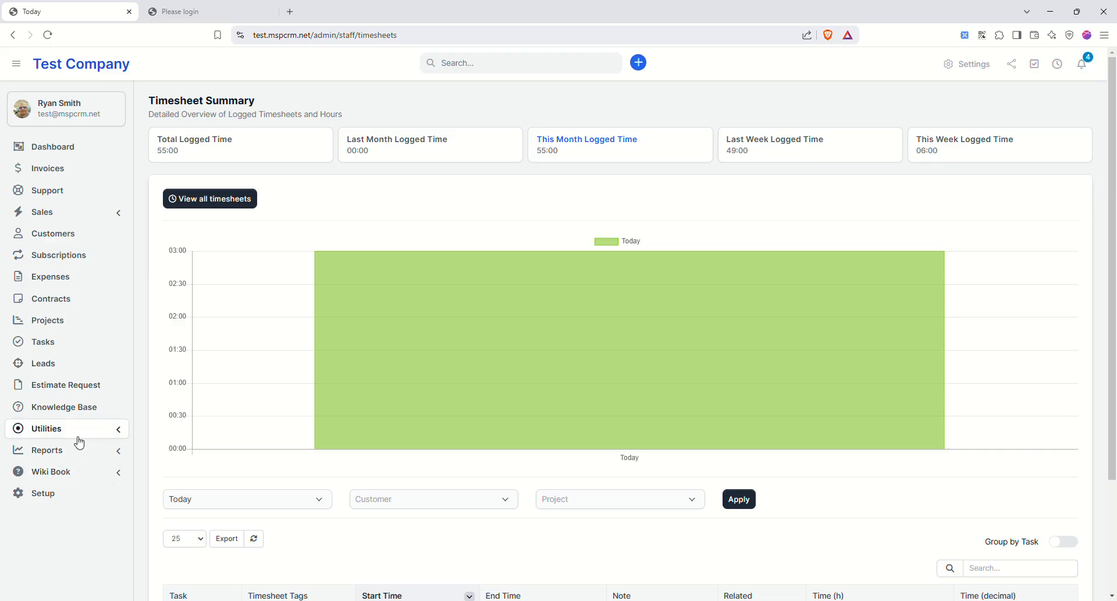
pyautogui.click(54, 492)
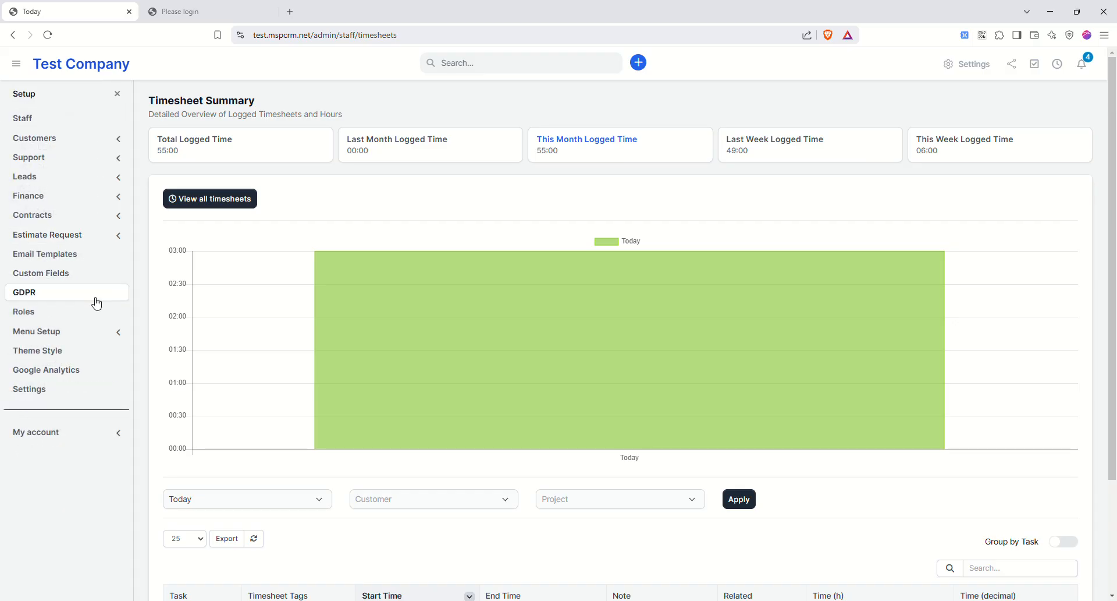